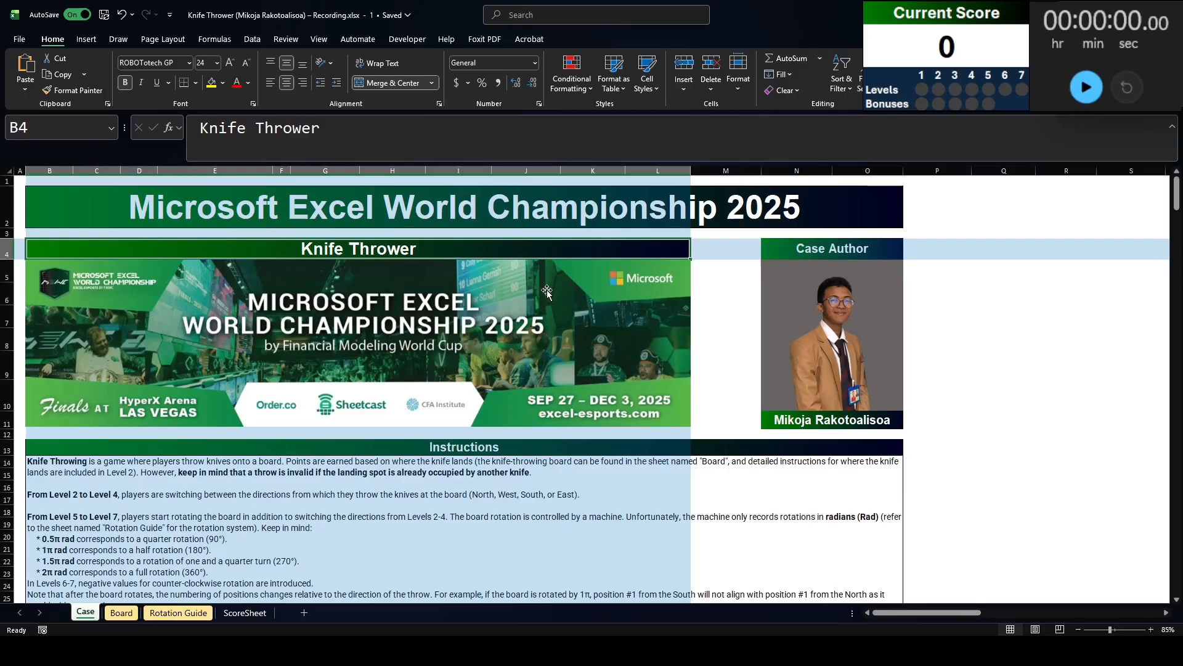
Read the Knife Thrower instructions on the Case sheet and examine the Board and Rotation Guide sheets
left_click(397, 498)
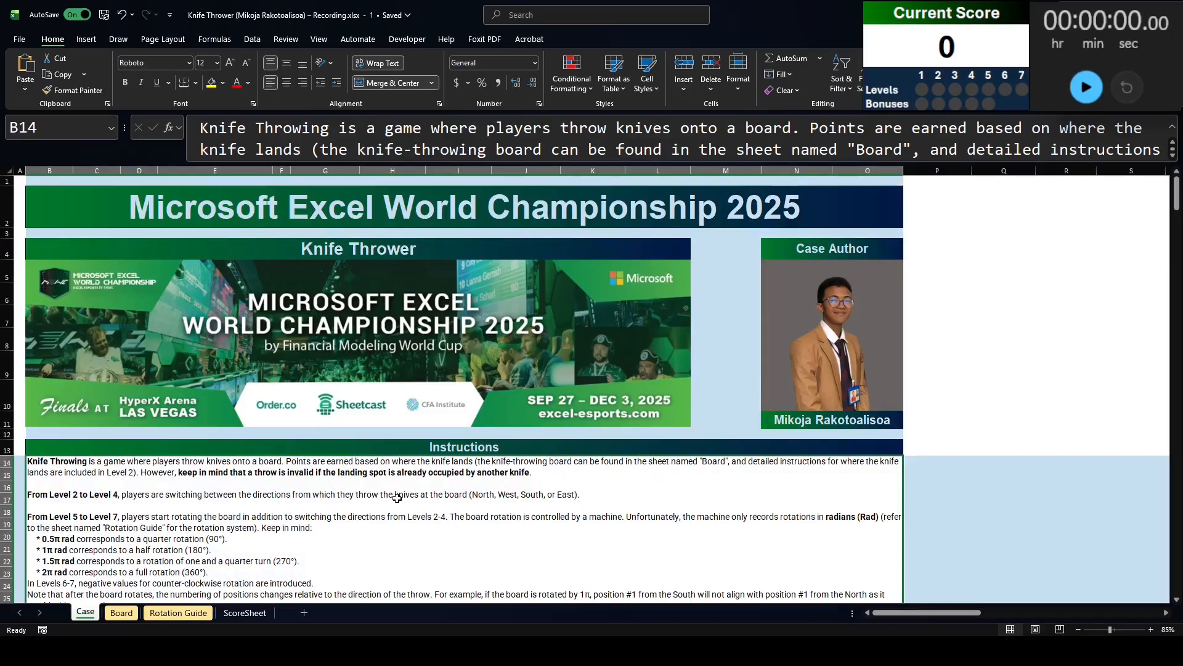
scroll(397, 498, "down", 3)
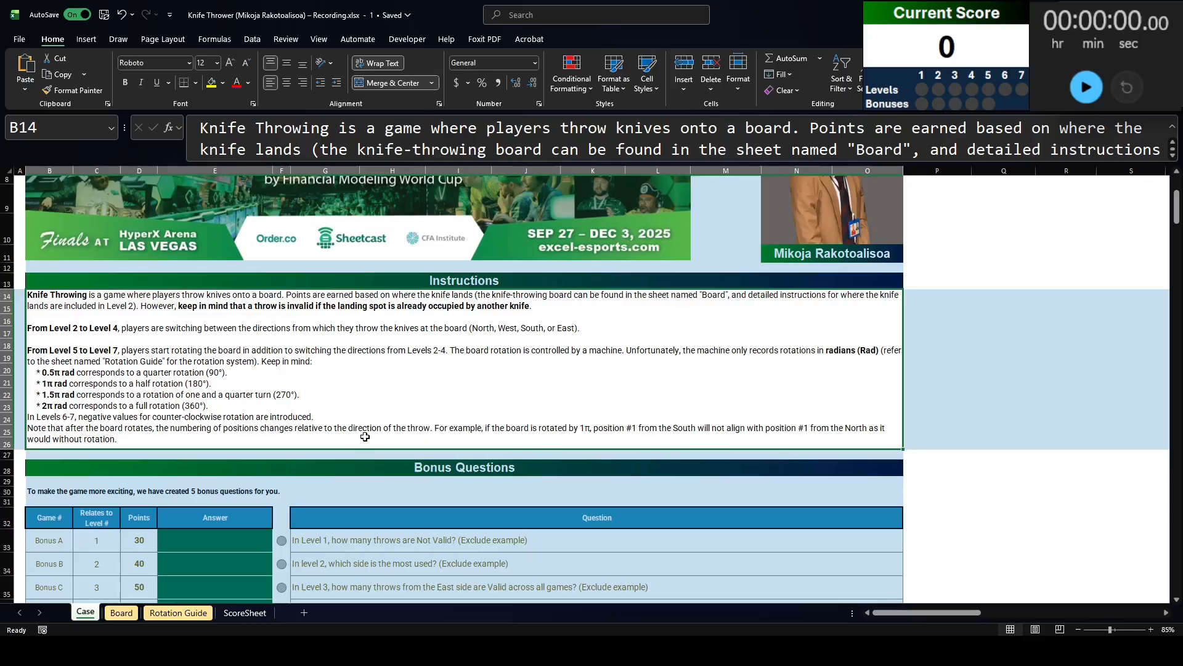
scroll(365, 435, "up", 3)
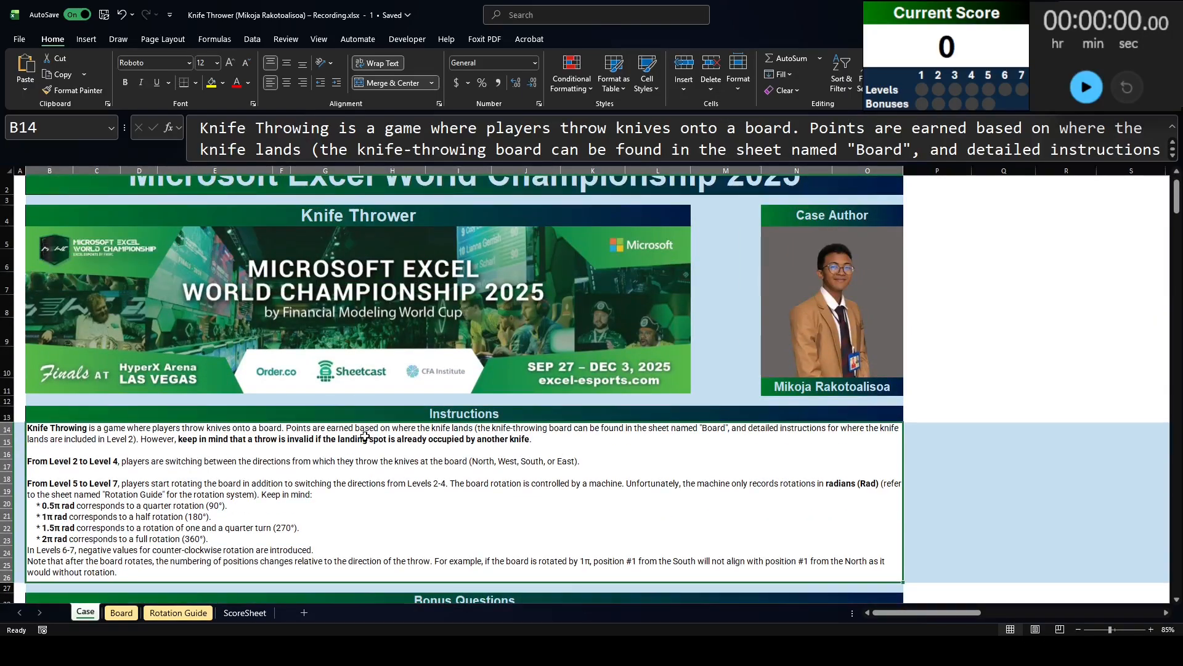
left_click(121, 612)
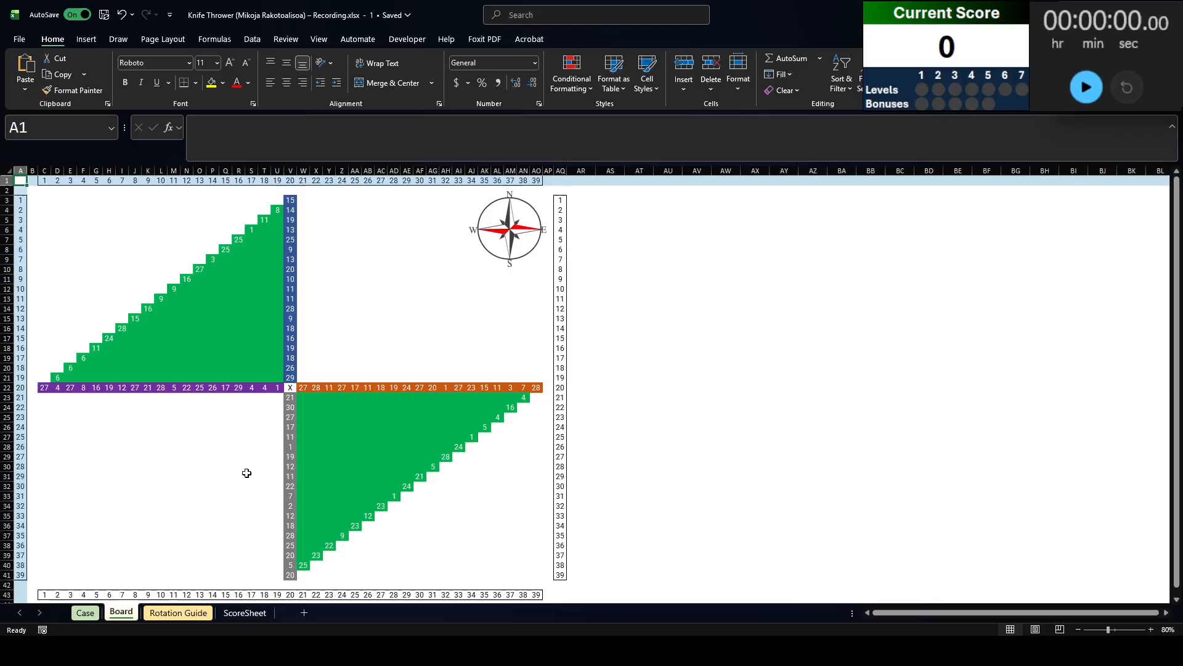
left_click(86, 612)
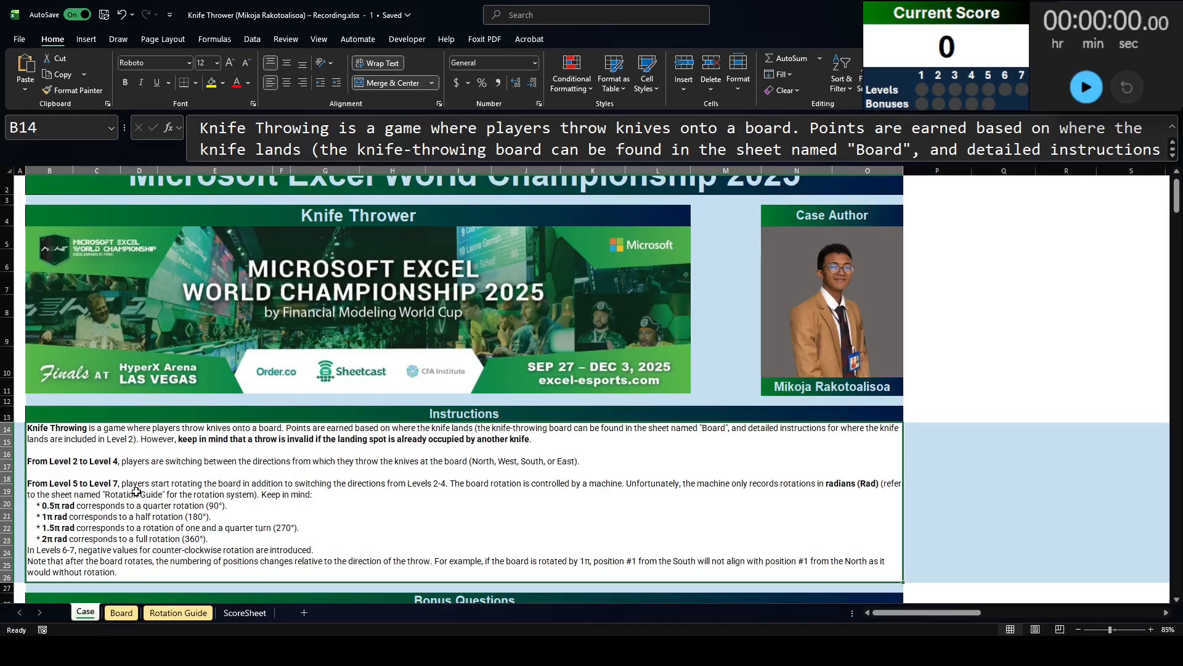
left_click(179, 612)
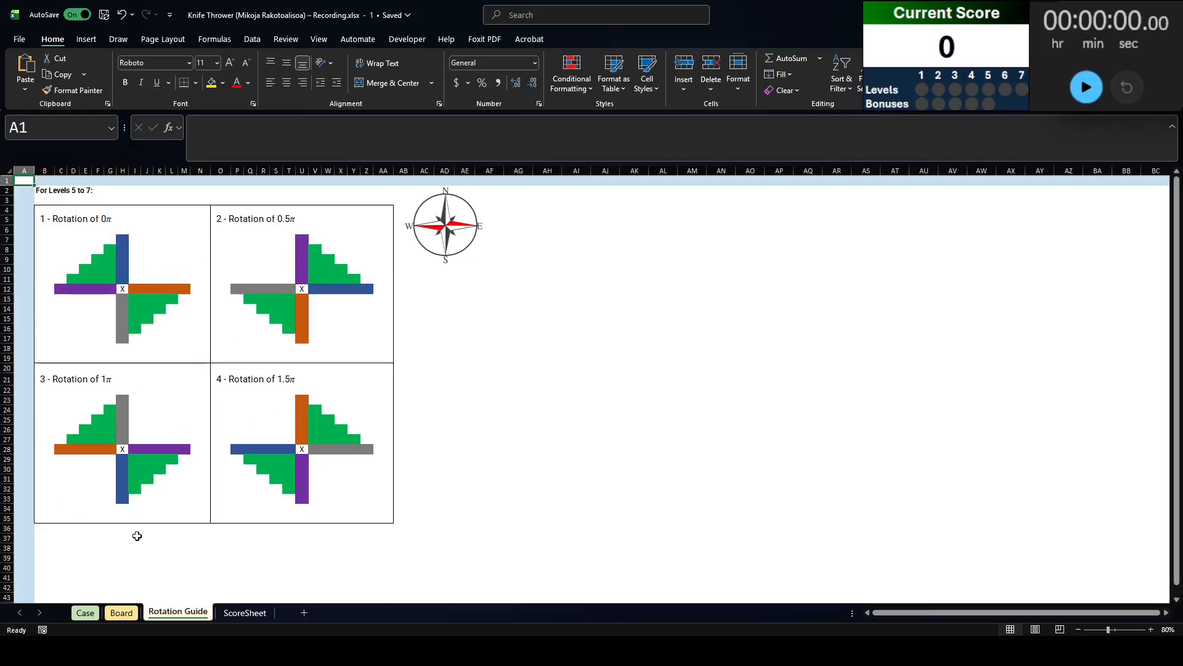
left_click(84, 612)
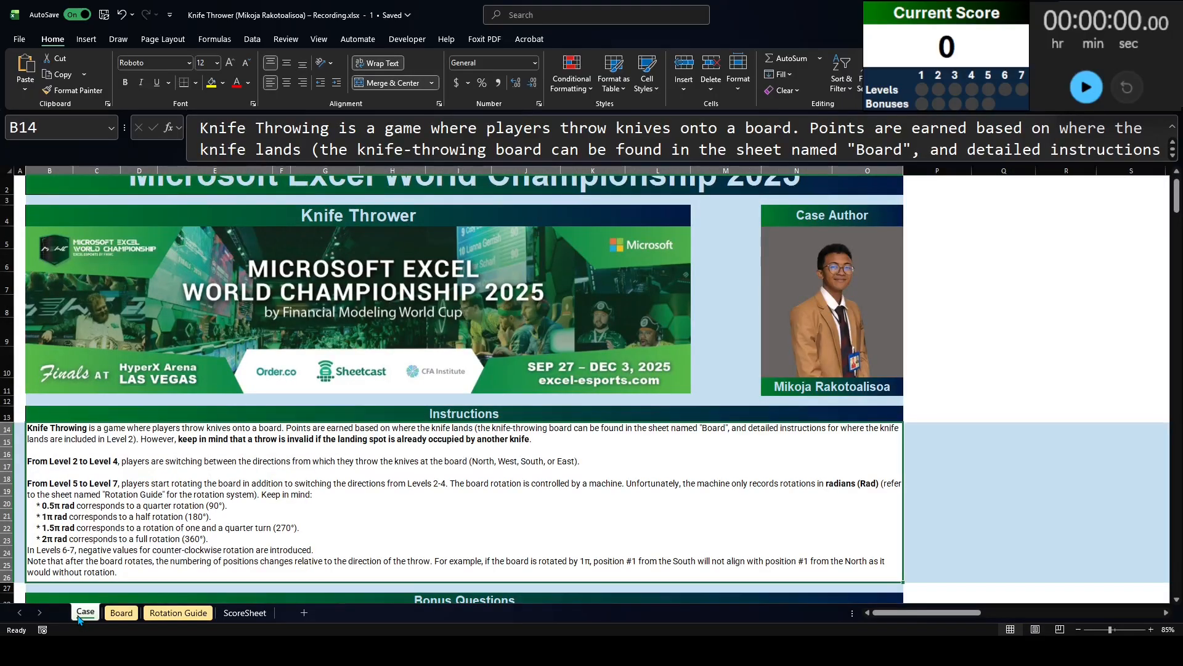
scroll(156, 549, "up", 1)
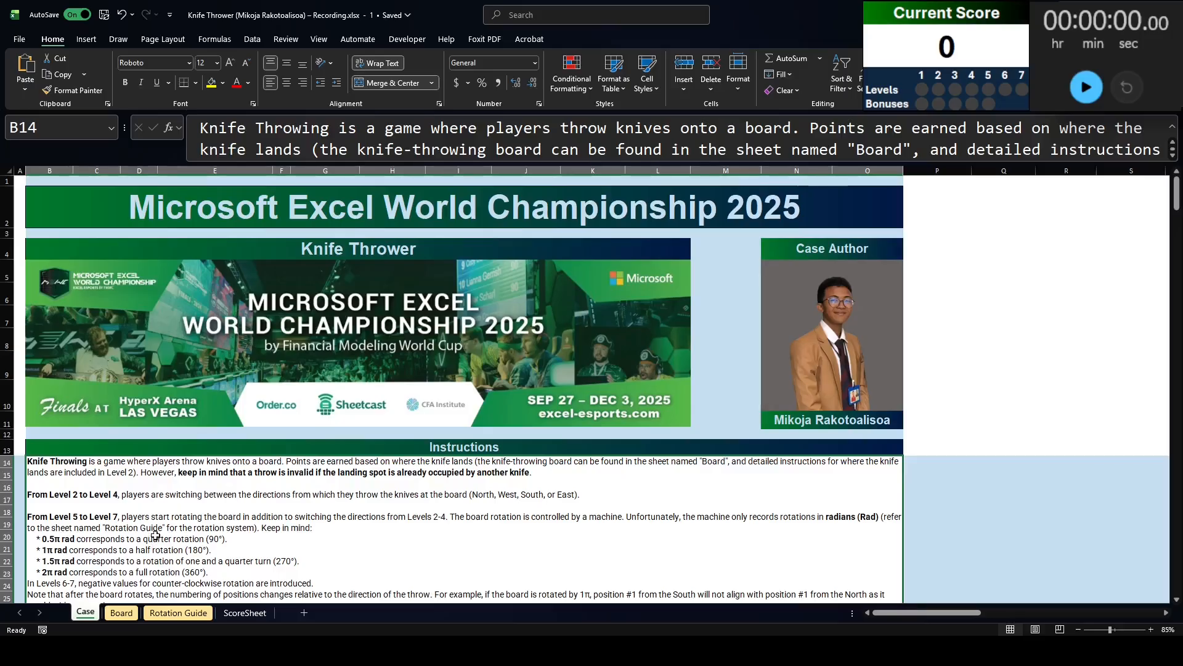
left_click(318, 260)
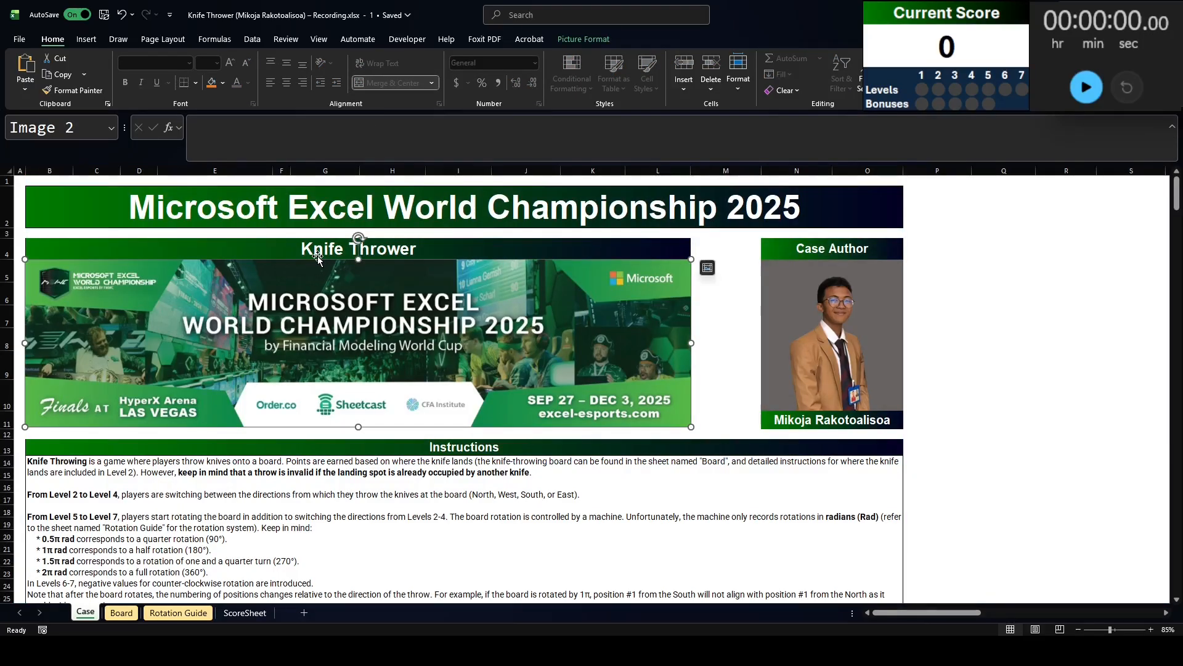
left_click(323, 251)
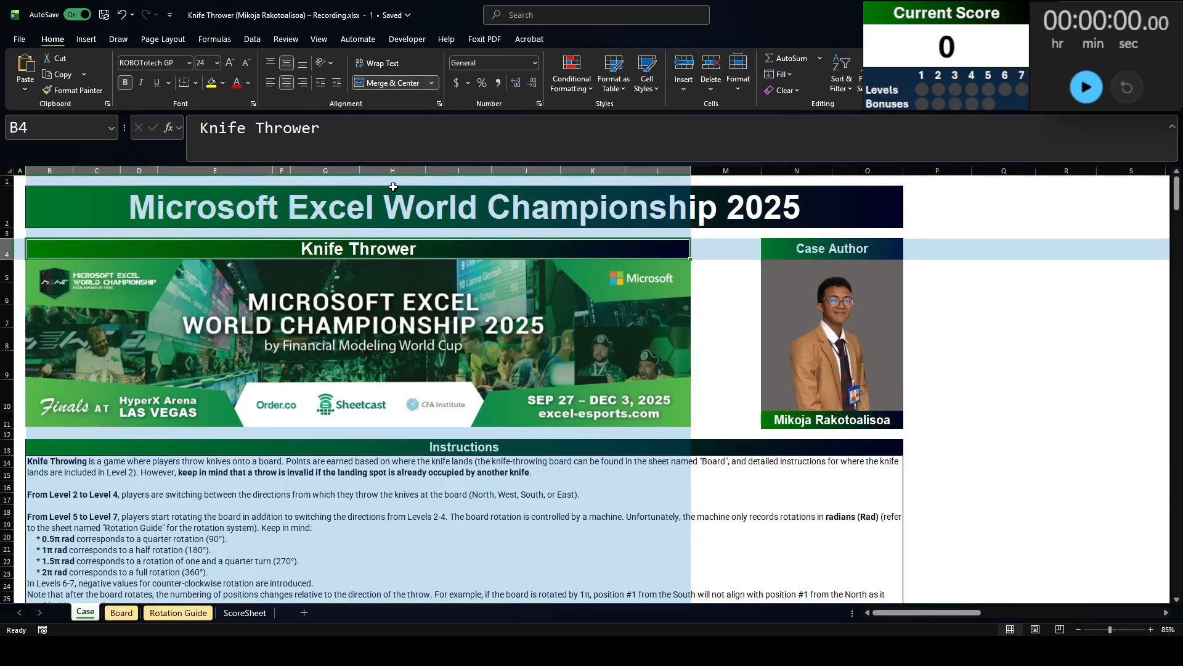
Start the stopwatch, then read the Level 1 question and throw notation and examine the example throws in G60:K60
left_click(1087, 87)
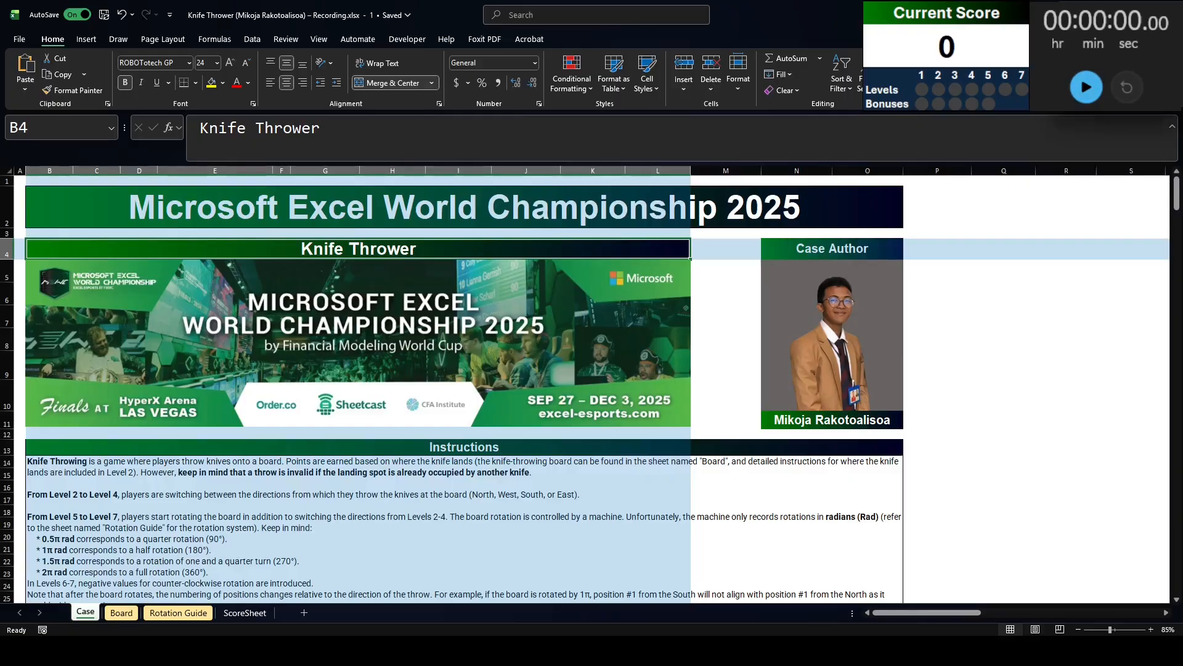
scroll(556, 350, "down", 12)
left_click(40, 251)
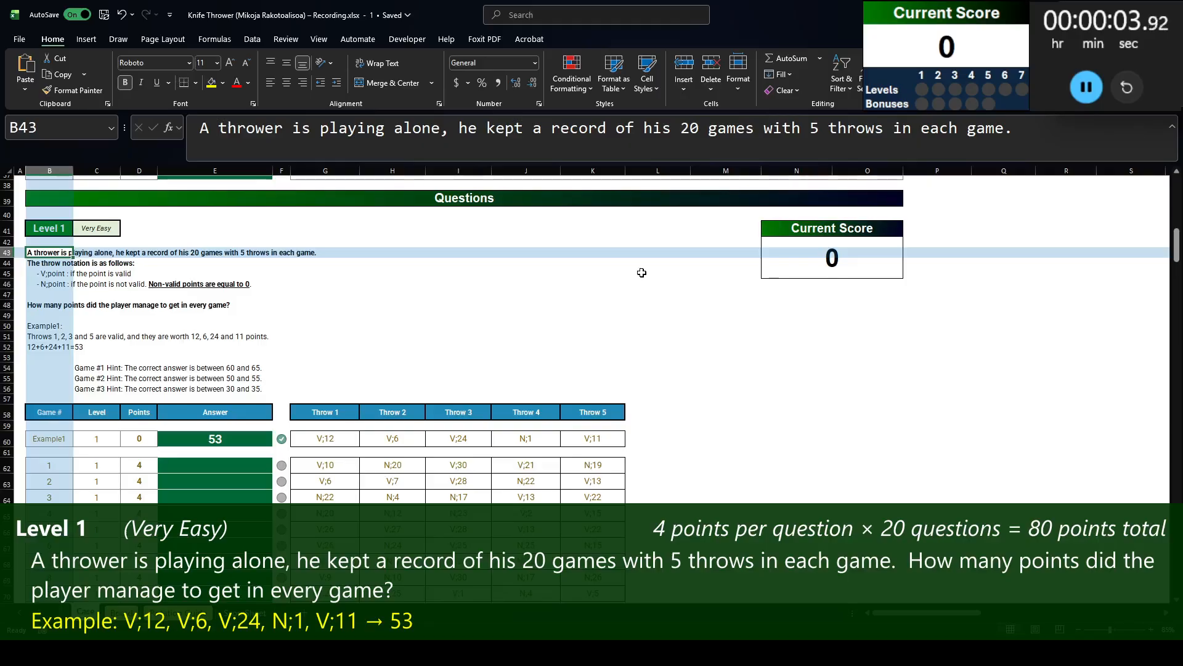
key("Down")
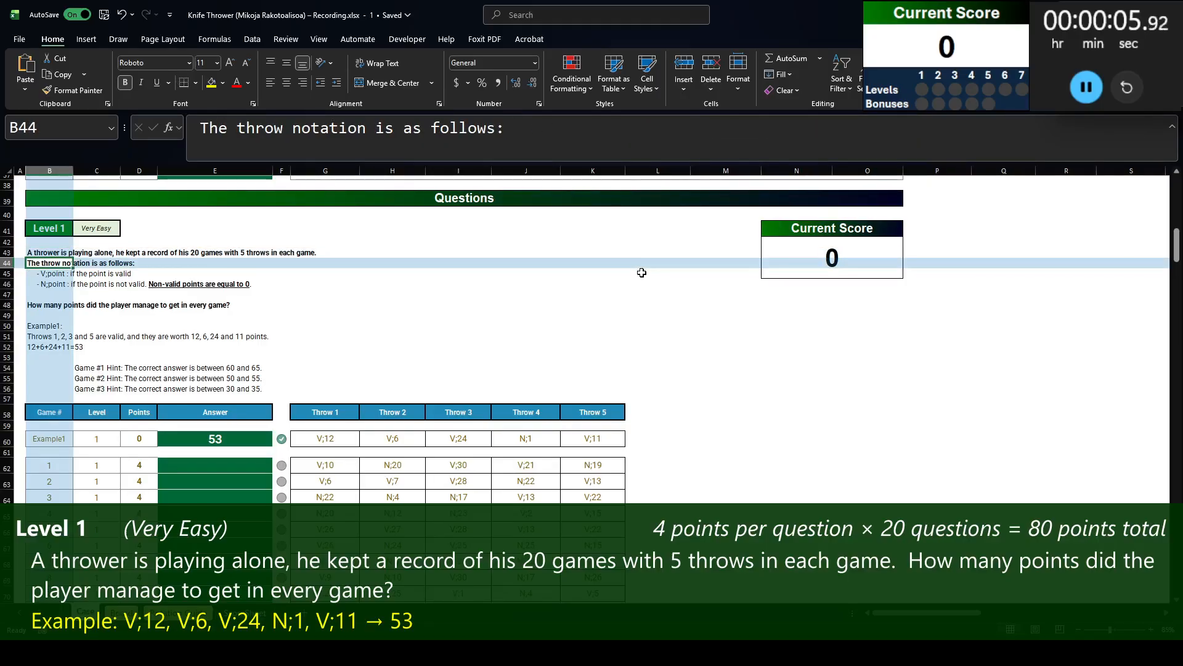
key("Down")
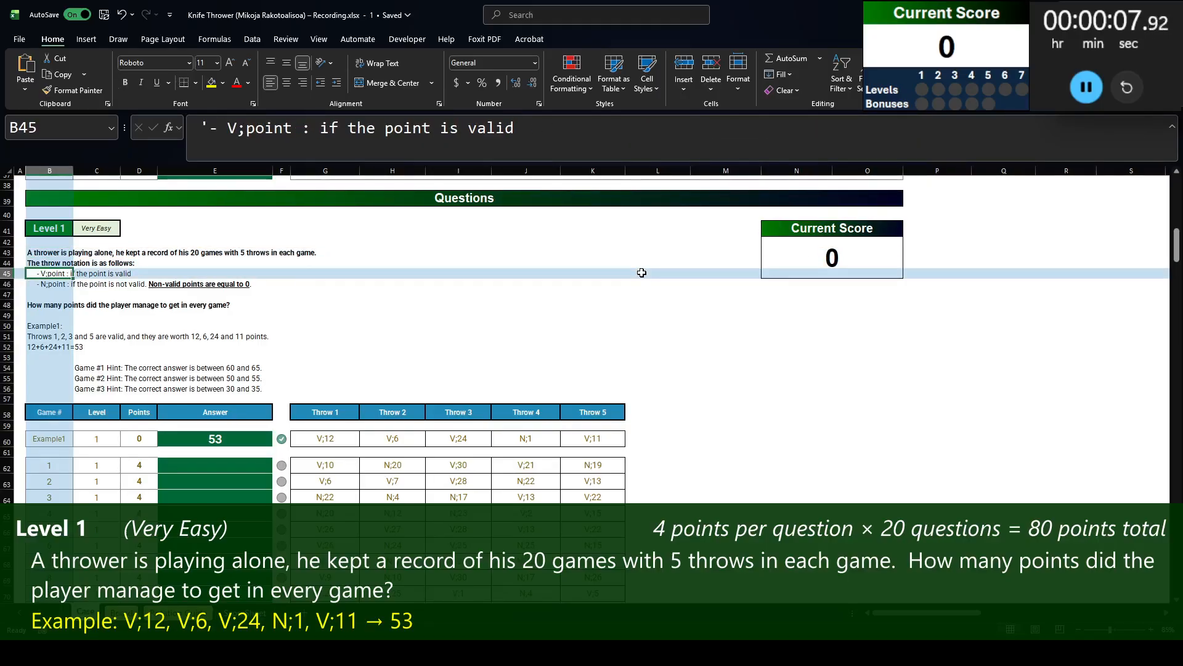
key("Down")
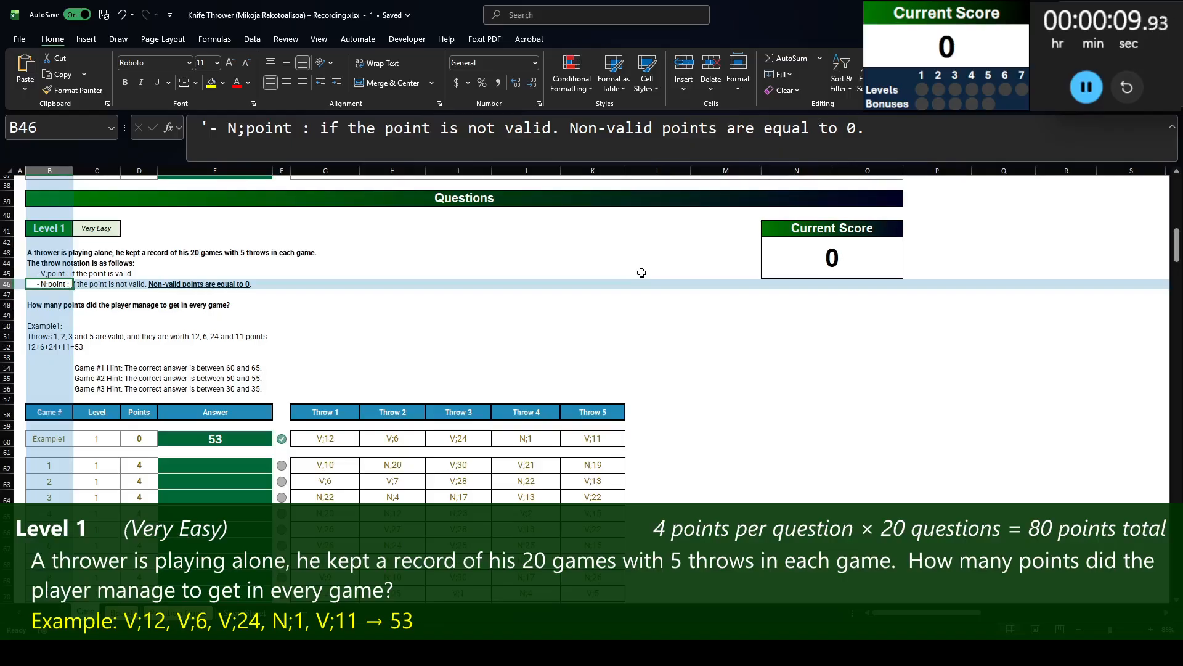
key("Down")
key("Down")
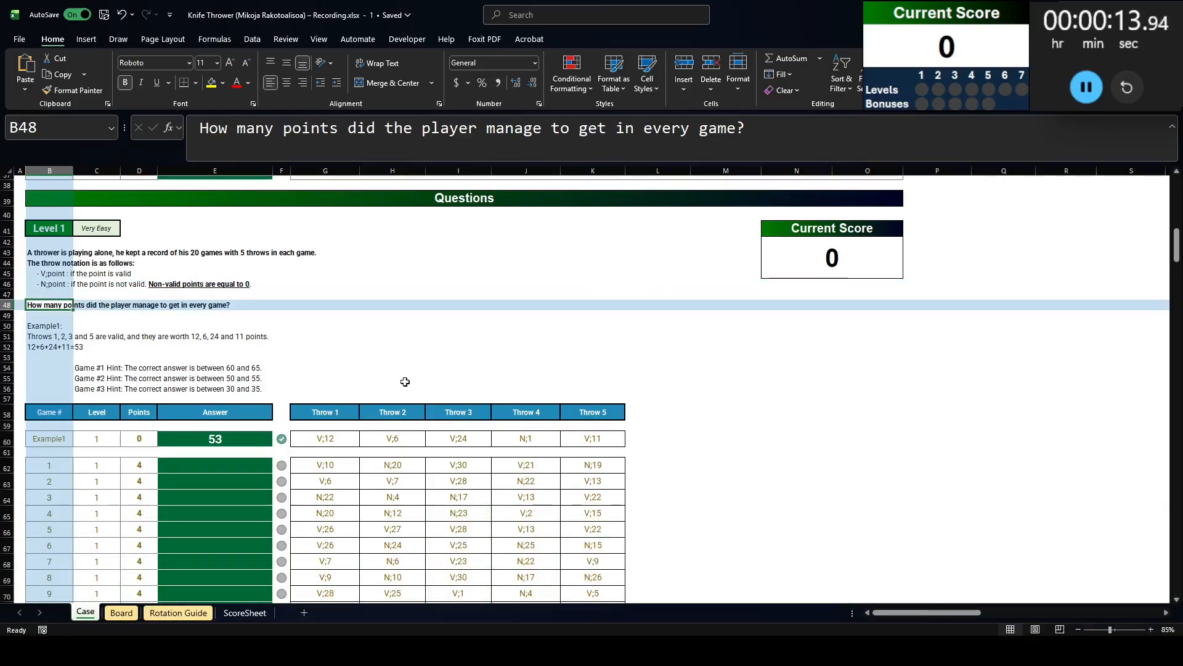
left_click_drag(311, 438, 589, 436)
left_click(320, 440)
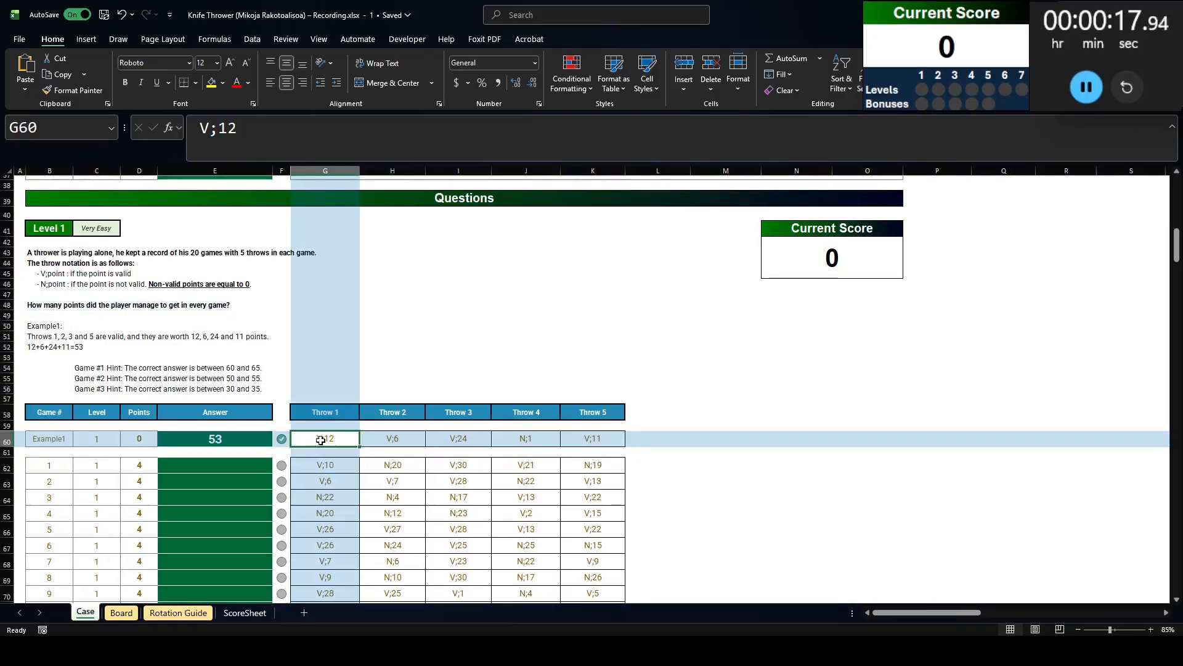
left_click_drag(320, 440, 608, 436)
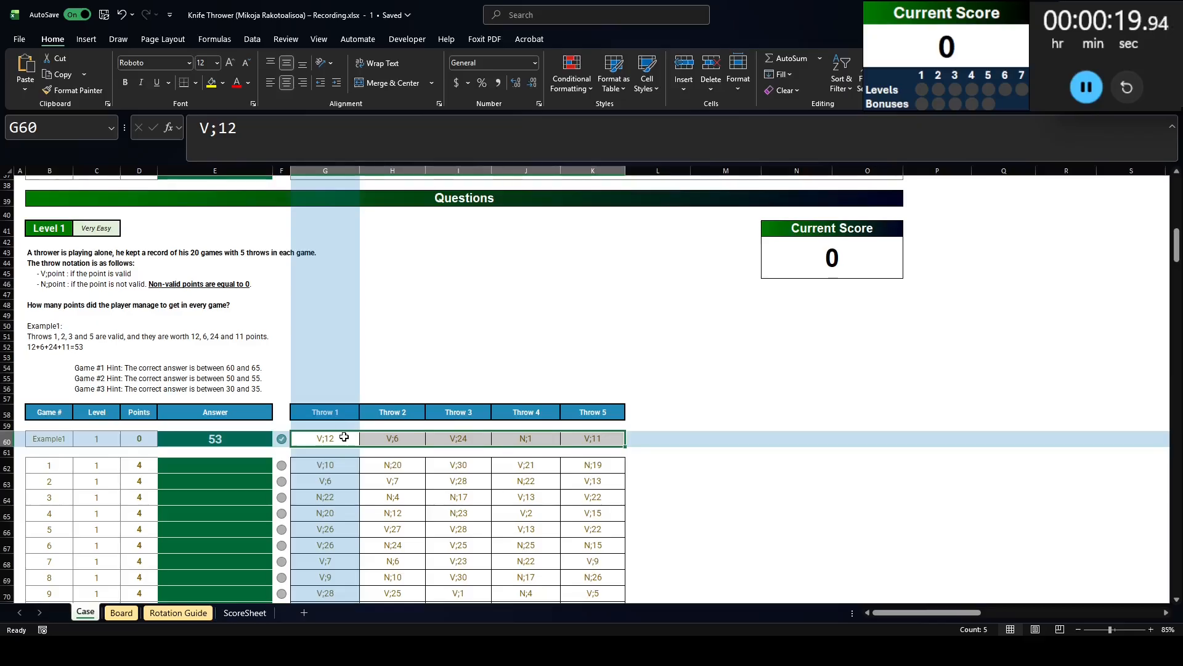
Enter =TEXTAFTER(G60:K60,";") in L60 to extract the points of the example throws
left_click(681, 440)
type("=t")
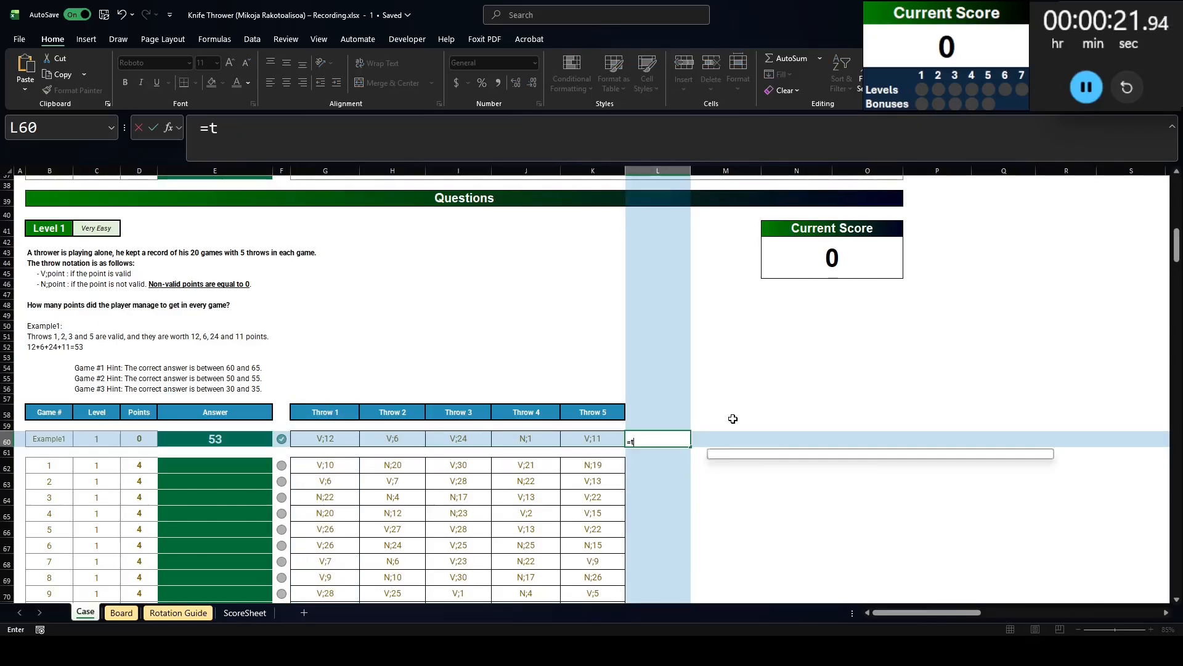
type("extsplit")
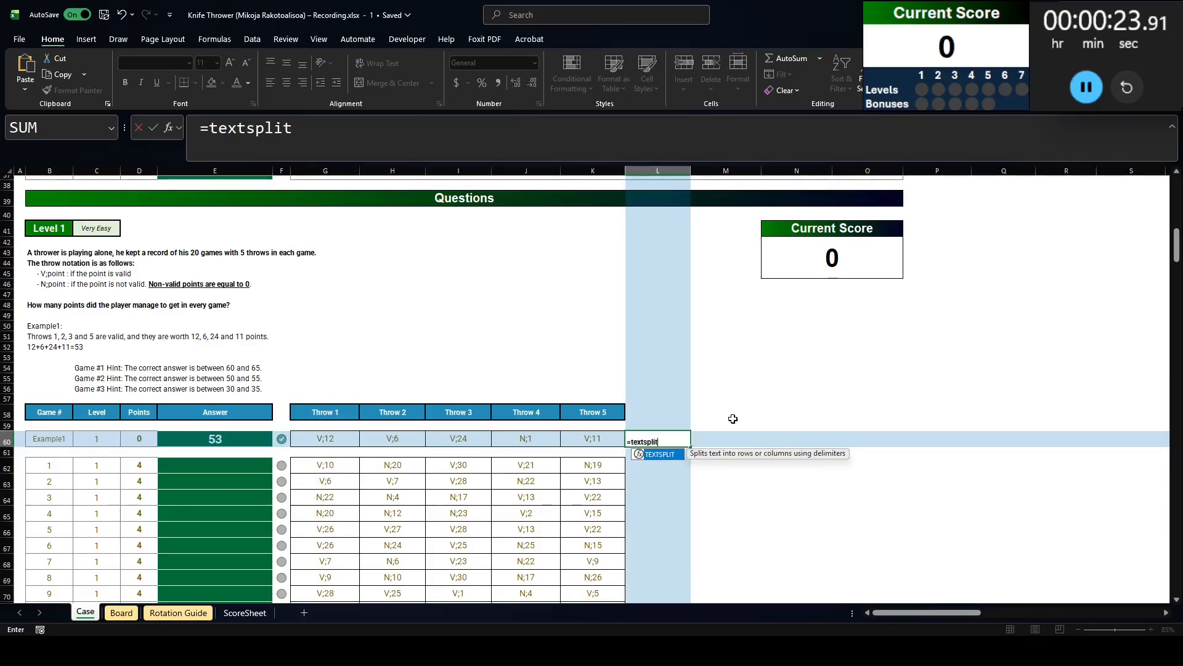
type("(G60:K60,\";")
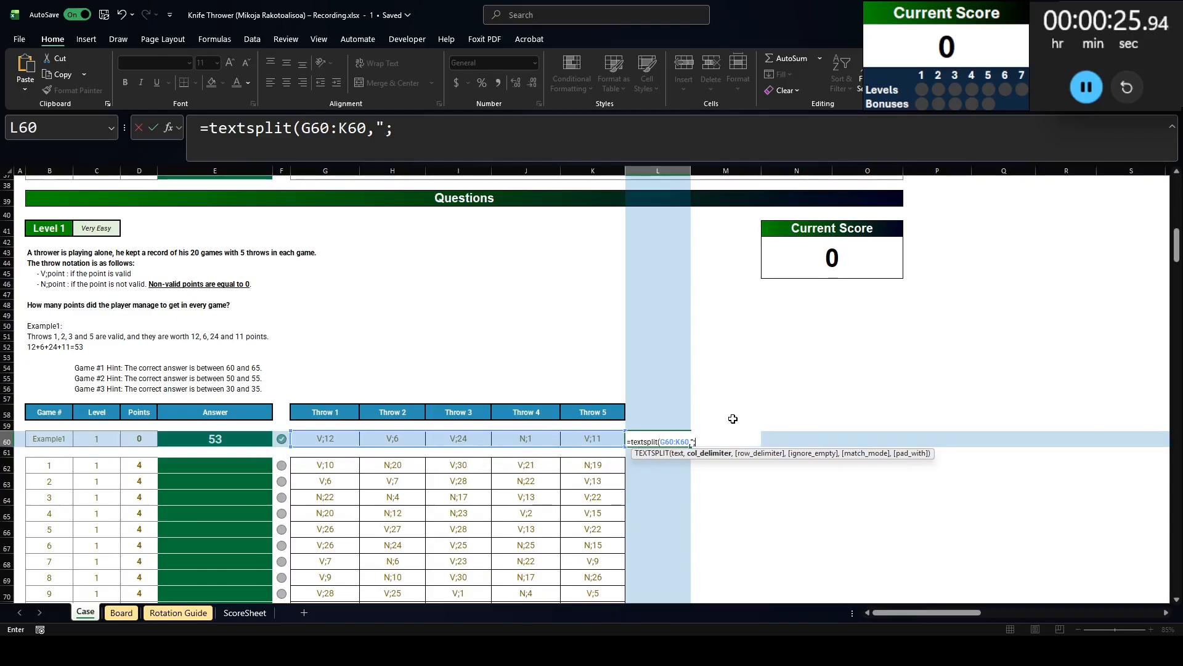
type("\")")
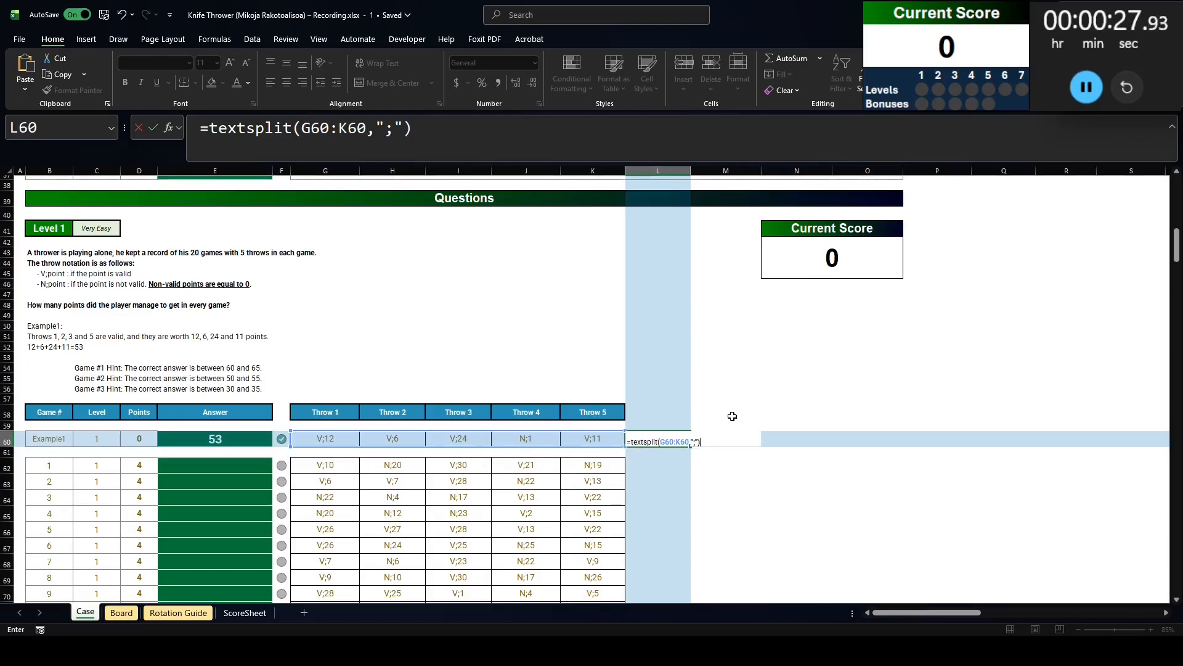
left_click_drag(246, 127, 293, 128)
type("aft")
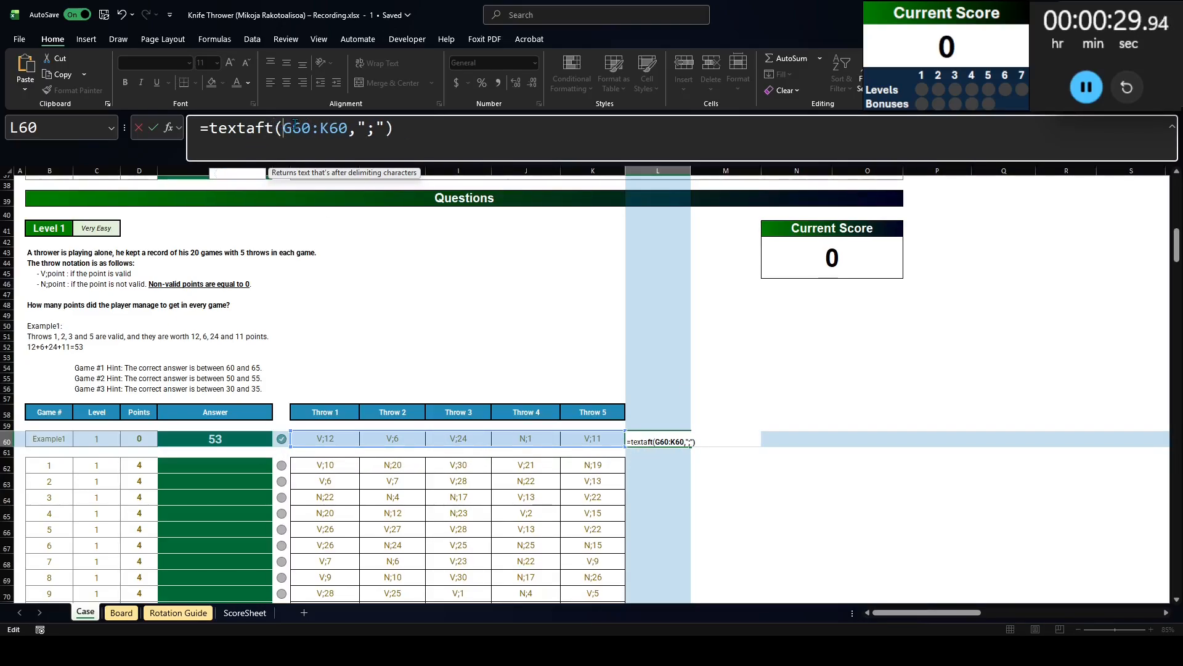
type("er")
left_click(511, 157)
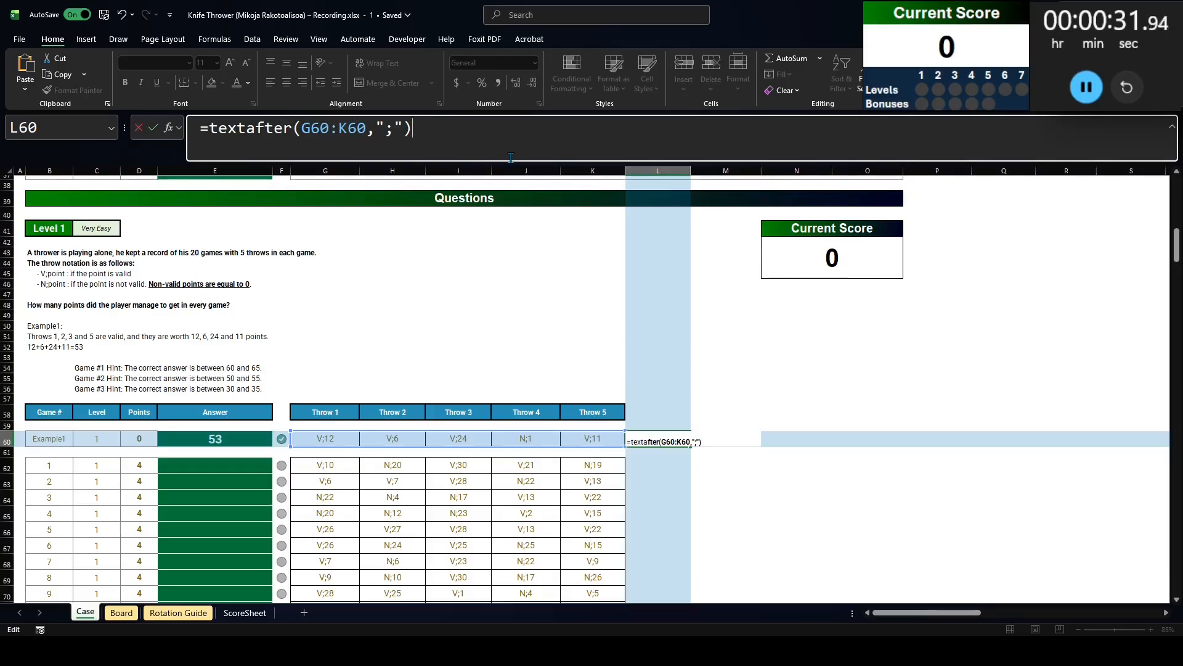
key("ctrl+Return")
Extend the L60 formula to =(TEXTAFTER(G60:K60,";"))*(TEXTBEFORE(G60:K60,";")="V") so that only valid throws score
left_click(210, 133)
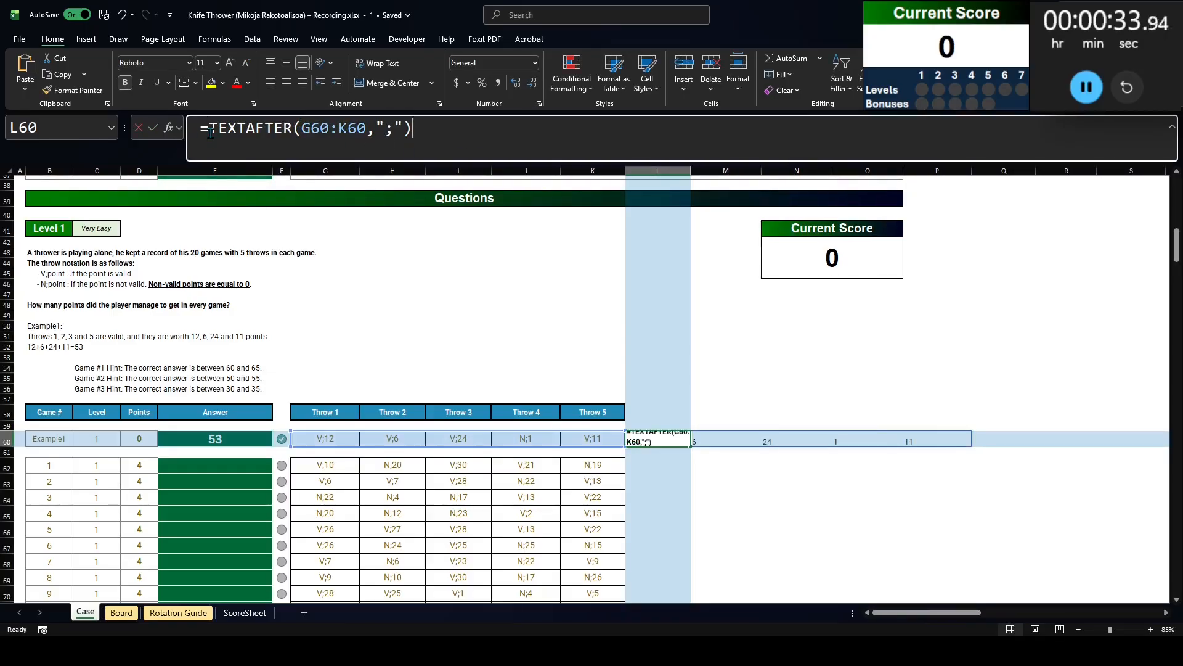
type("(")
left_click(474, 143)
type(")")
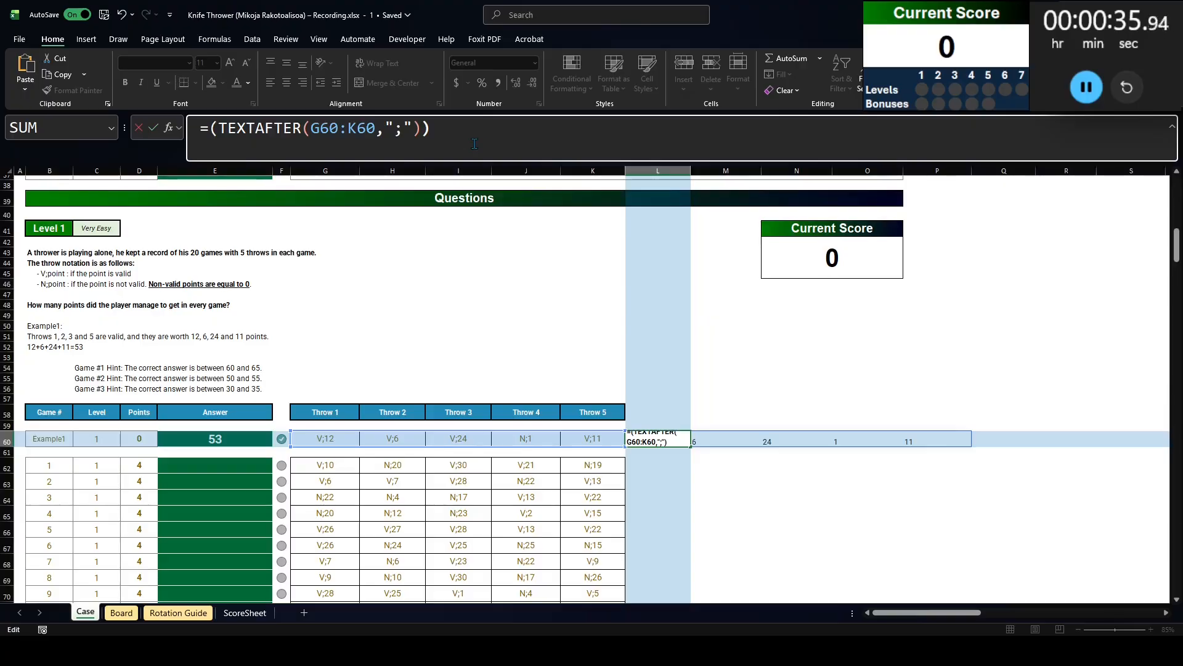
type("*()")
key("Left")
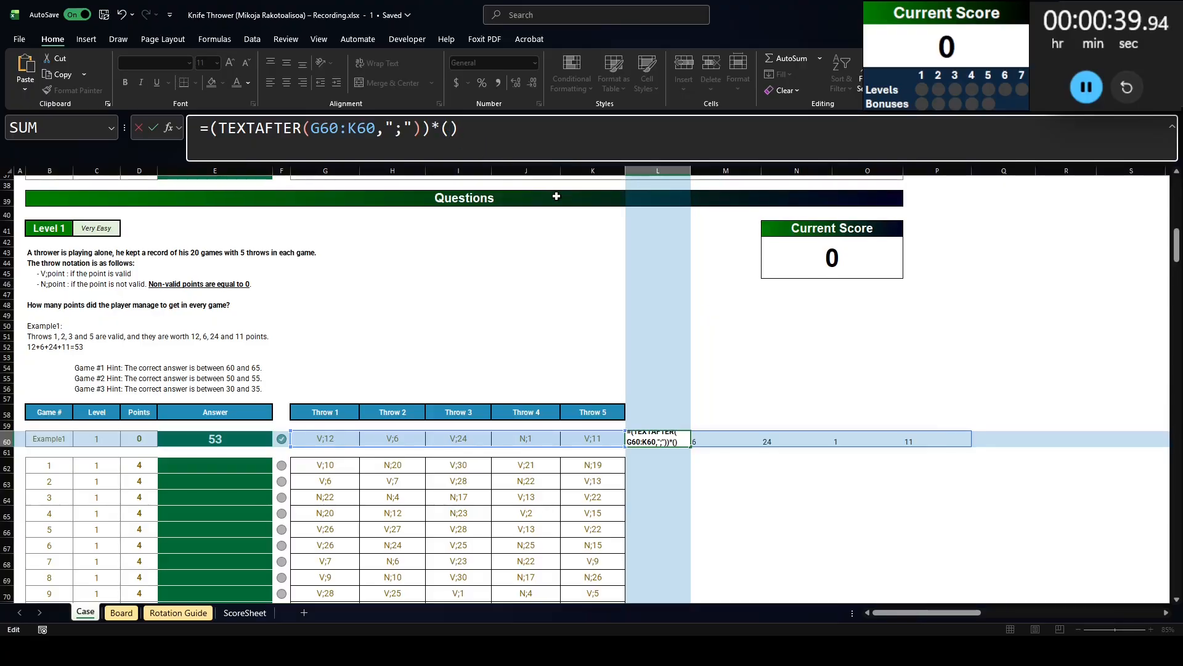
type("textbefore(")
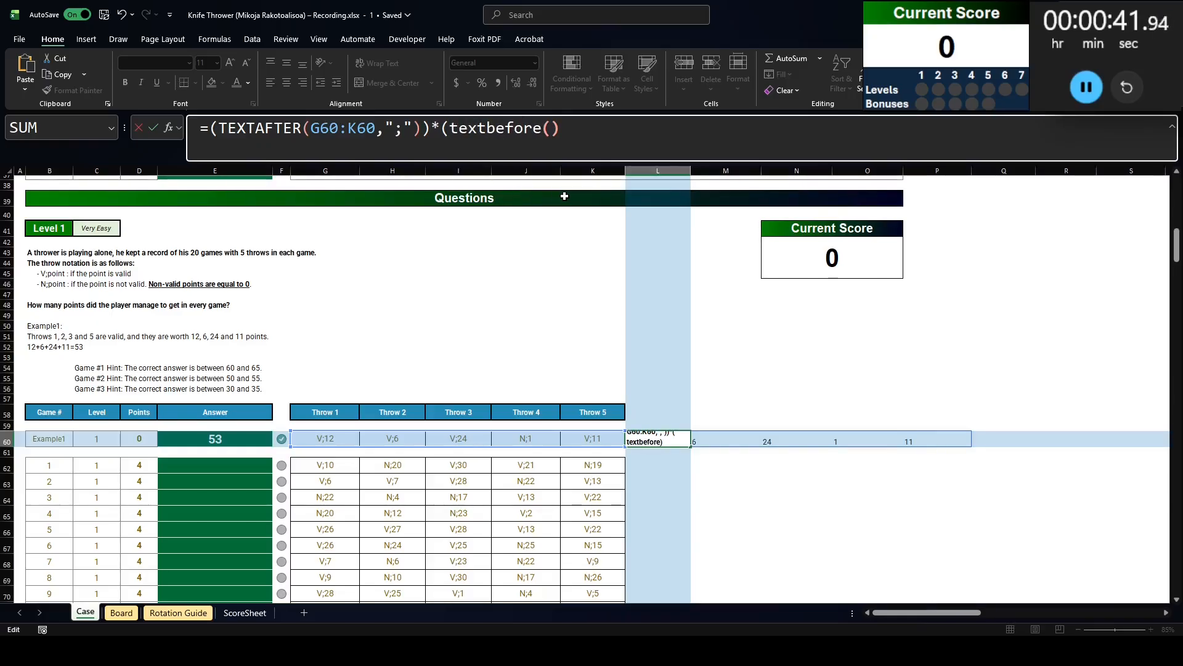
left_click_drag(320, 438, 596, 433)
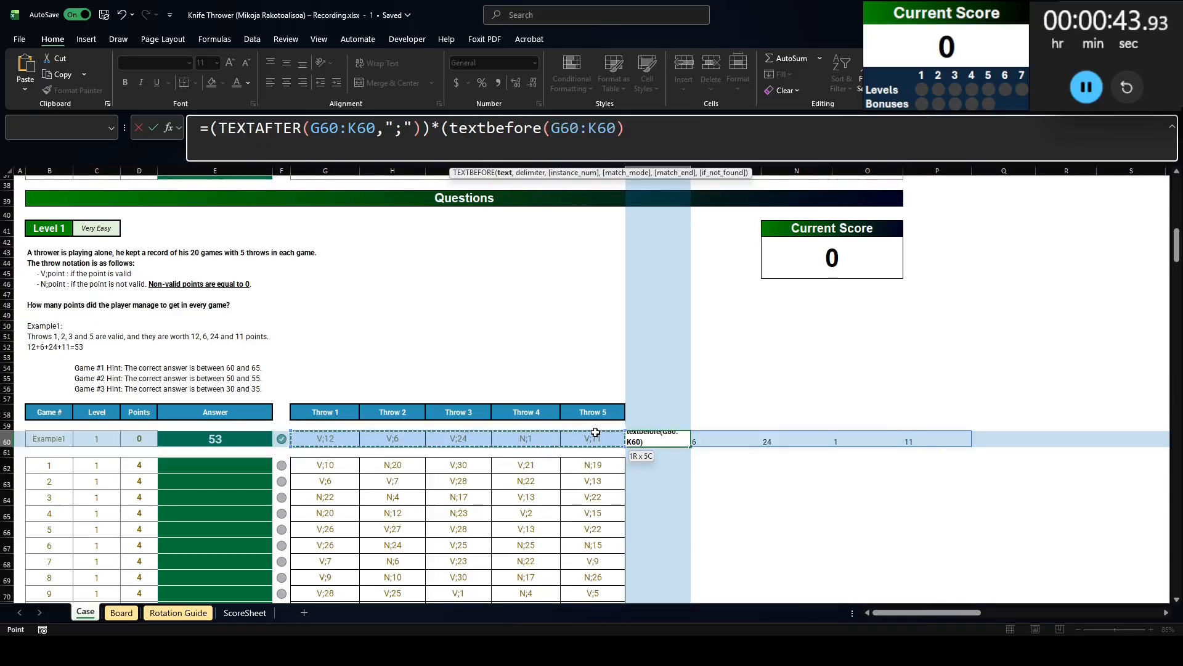
type(",\";\"")
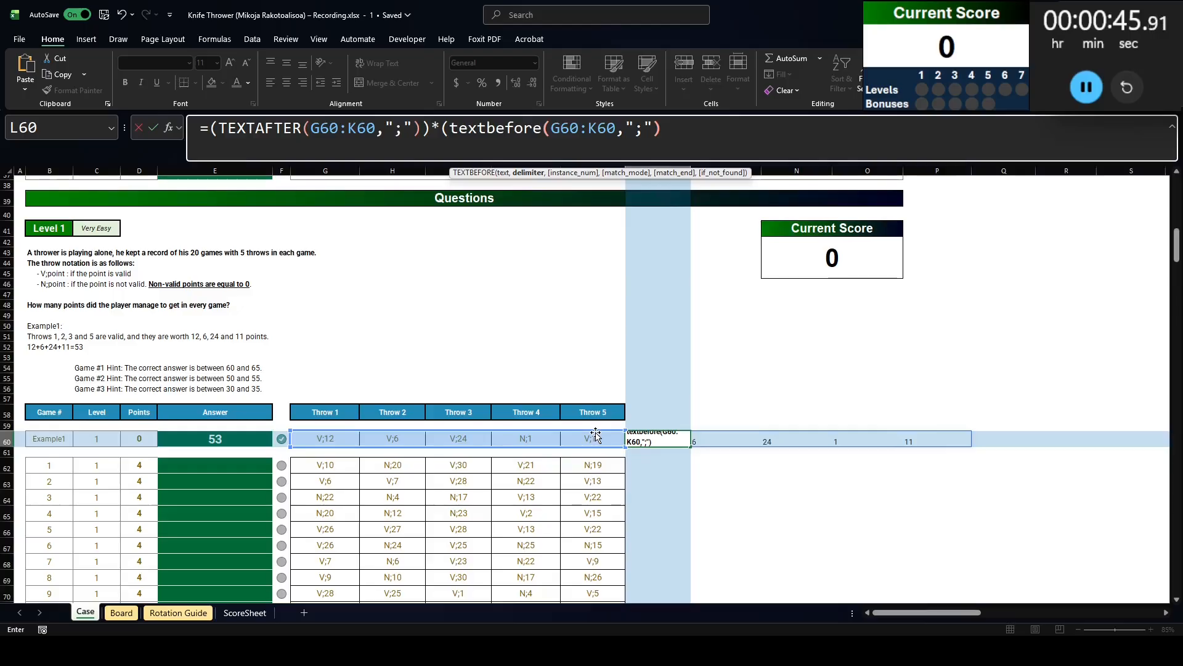
type("=\"V\")")
key("Return")
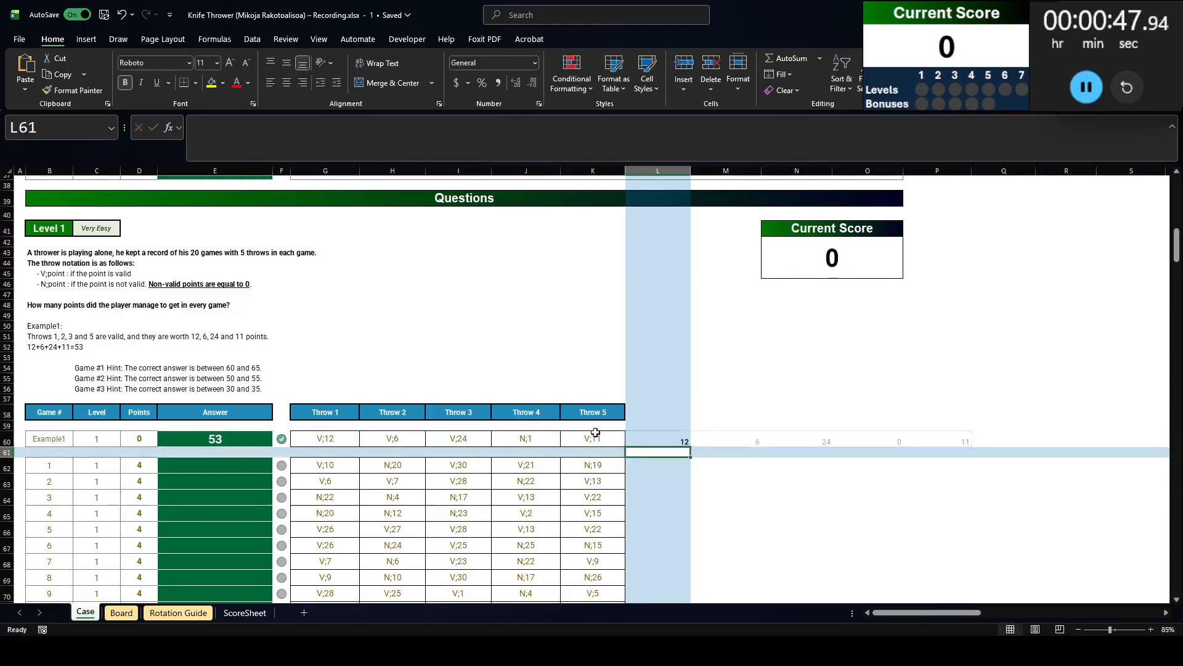
Check the example's invalid Throw 4 against its computed points, then wrap the whole L60 formula in SUM
key("Up")
left_click(514, 439)
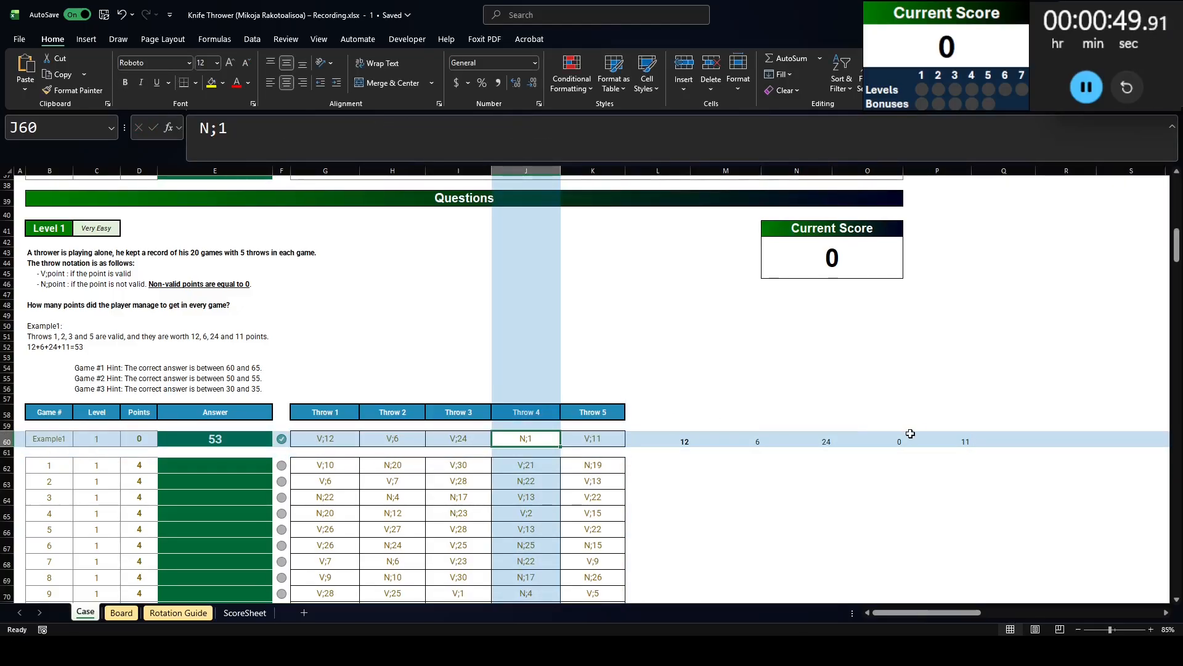
left_click(911, 434)
left_click(669, 442)
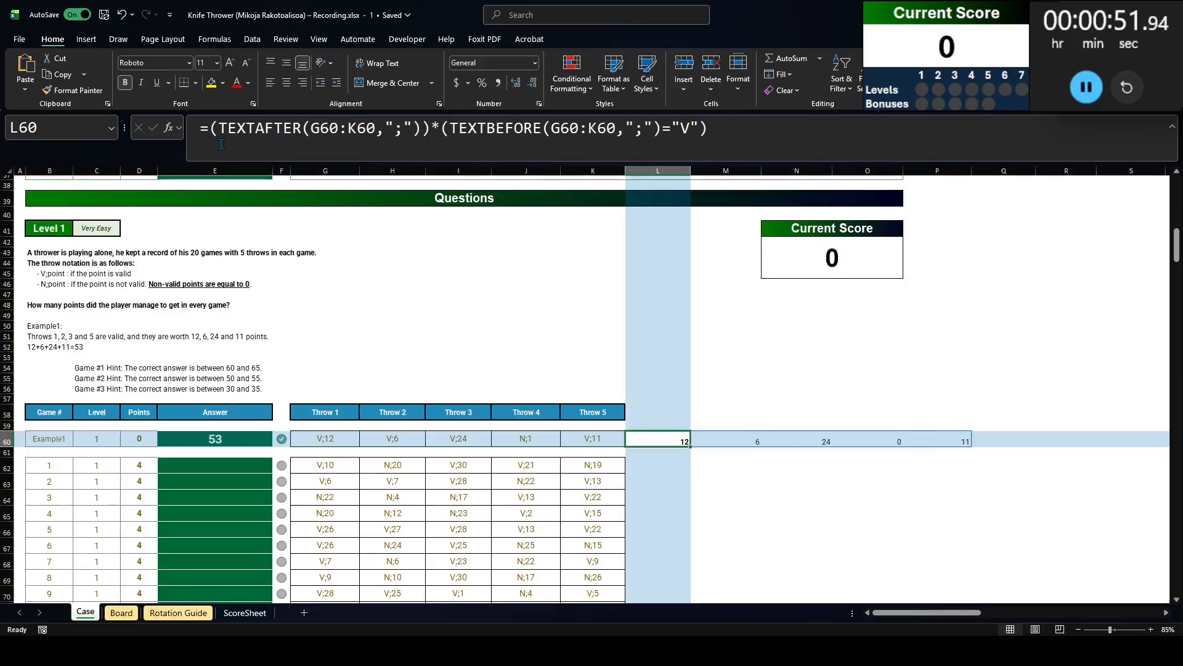
left_click(206, 128)
type("sum(")
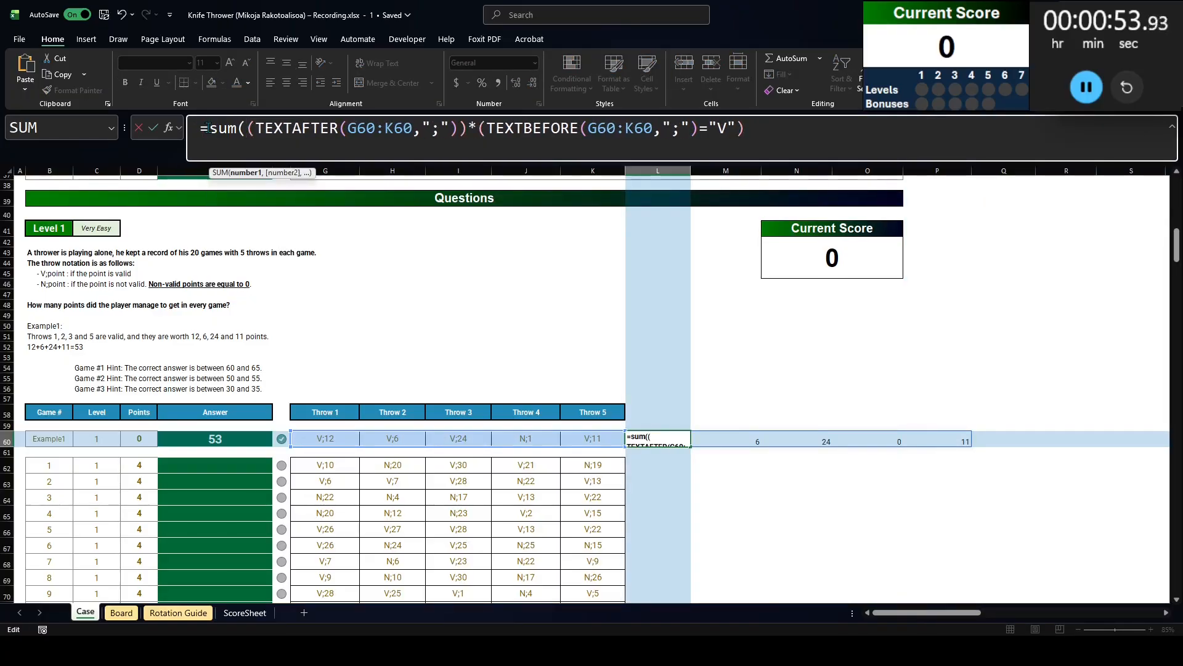
key("End")
type(")")
key("ctrl+Return")
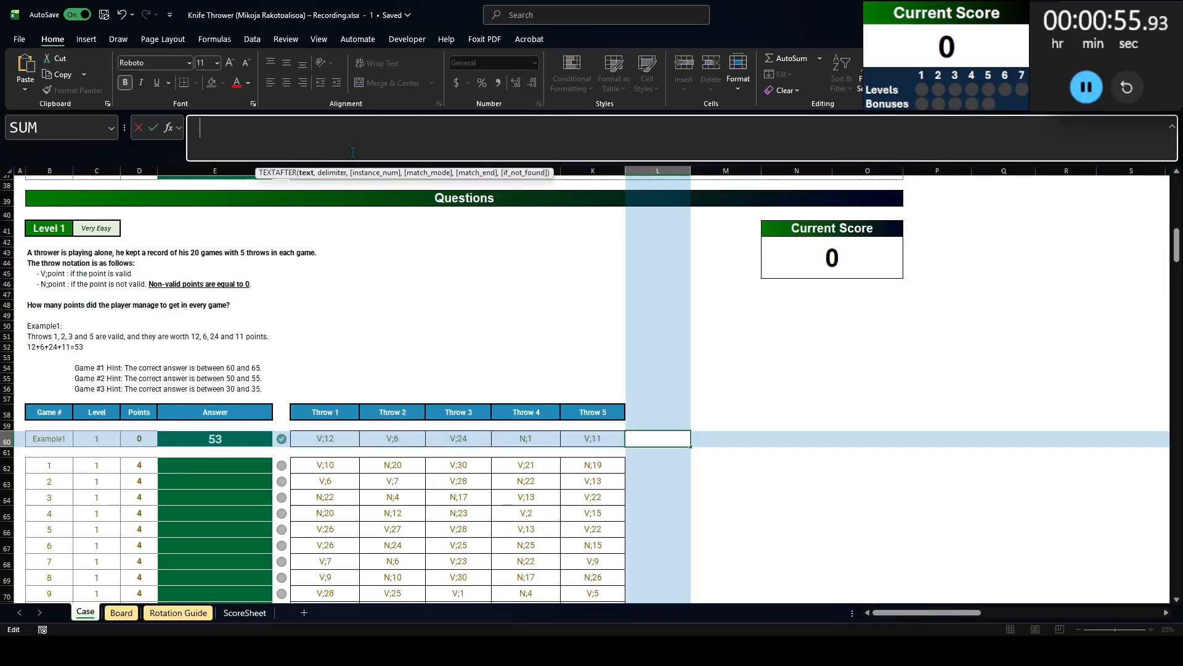
Enter =SUM((TEXTAFTER(G60:K60,";"))*(TEXTBEFORE(G60:K60,";")="V")) as the Example1 answer in E60
key("Left")
key("Left")
key("Left")
key("Left")
key("Left")
key("Left")
key("Left")
key("F2")
key("ctrl+a")
type("=SUM((TEXTAFTER(G60:K60,\";\"))*(TEXTBEFORE(G60:K60,\";\")=\"V\"))")
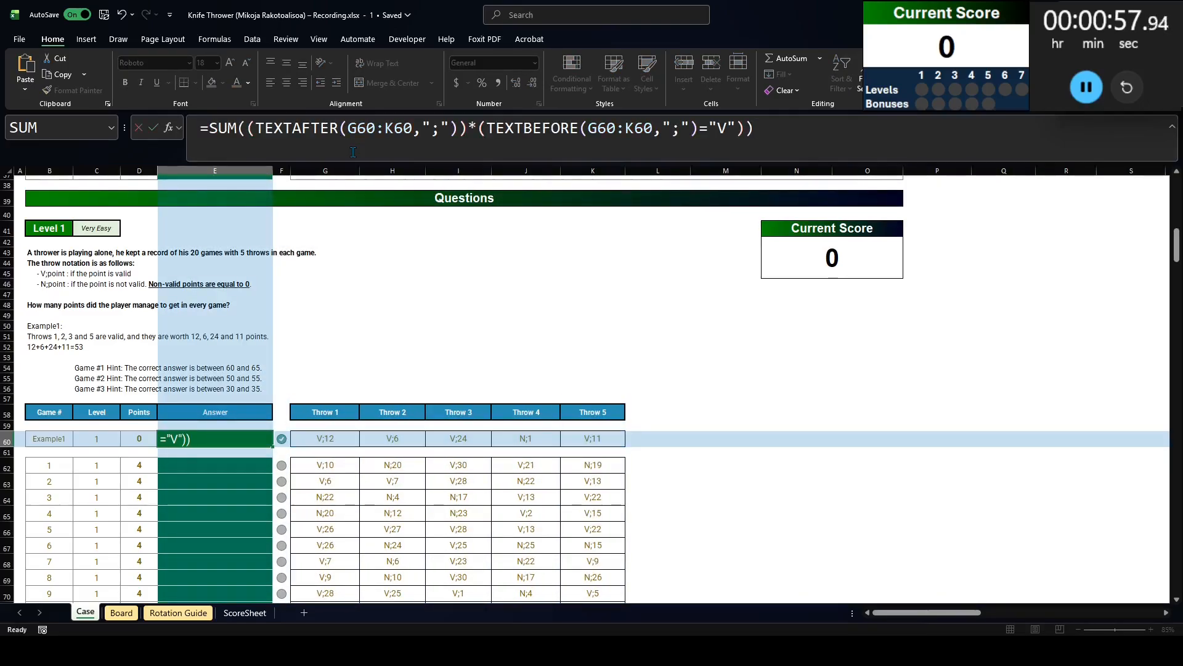
key("Return")
Copy the E60 formula into the Level 1 answer cells E62:E81 for games 1 to 20
key("Up")
key("ctrl+c")
key("Left")
key("Down")
key("ctrl+Down")
key("ctrl+Down")
key("Right")
key("ctrl+shift+Up")
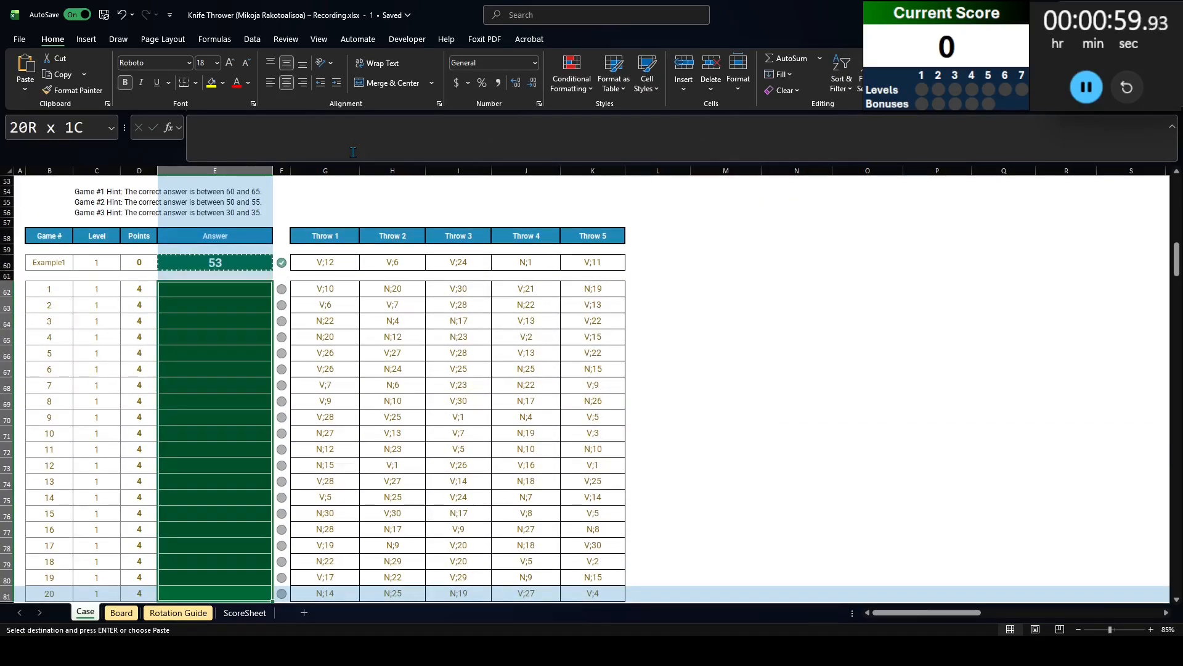
key("ctrl+v")
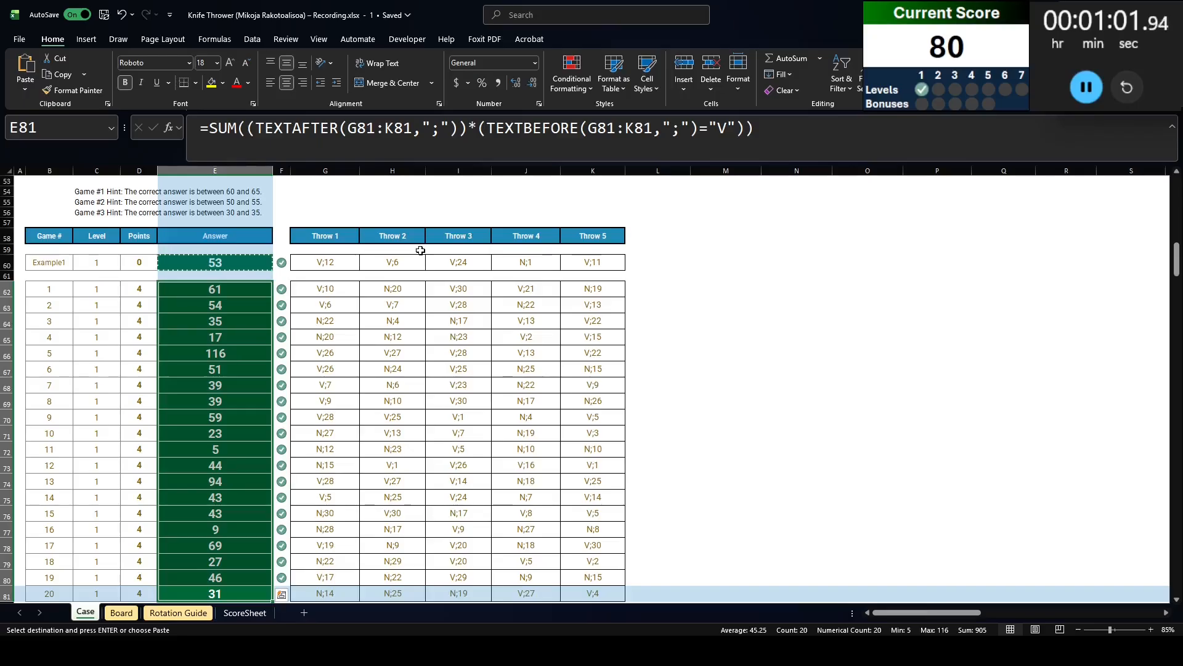
Read the Level 2 rules in B86:B92 line by line
scroll(421, 250, "down", 10)
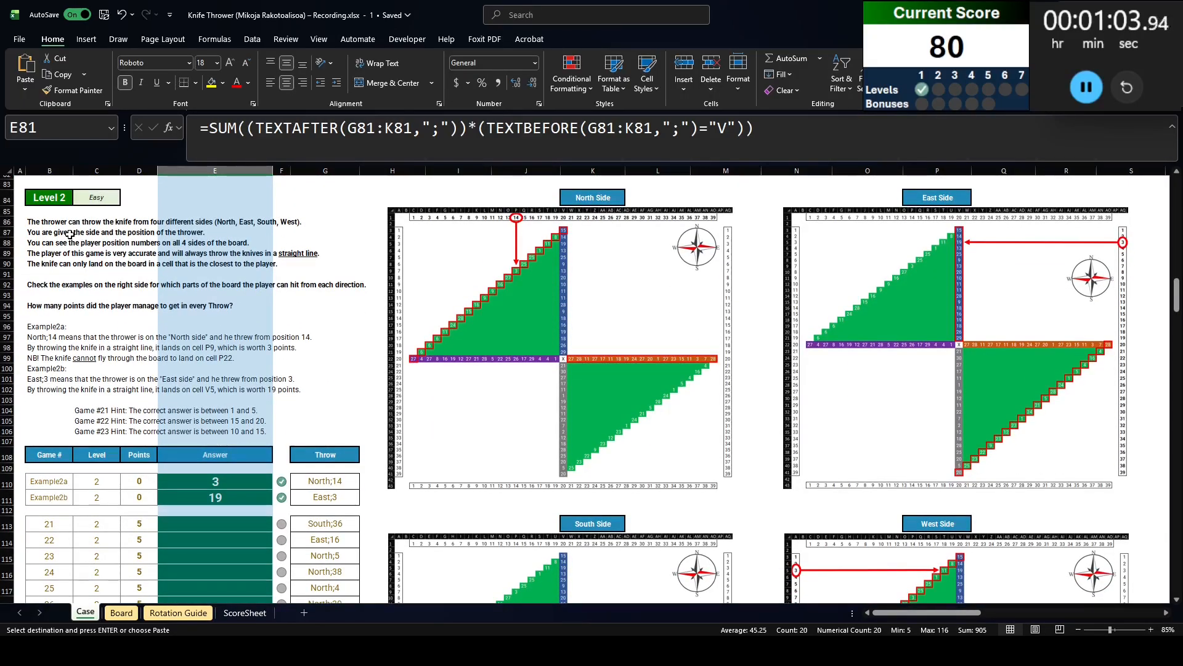
left_click(49, 221)
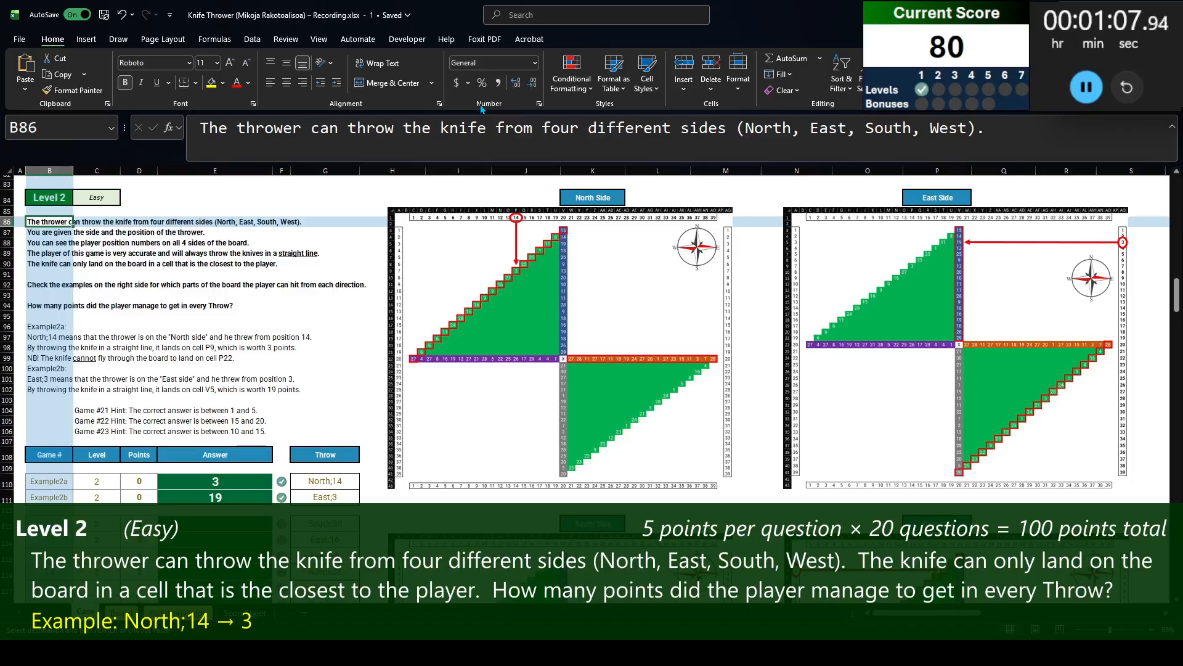
key("Down")
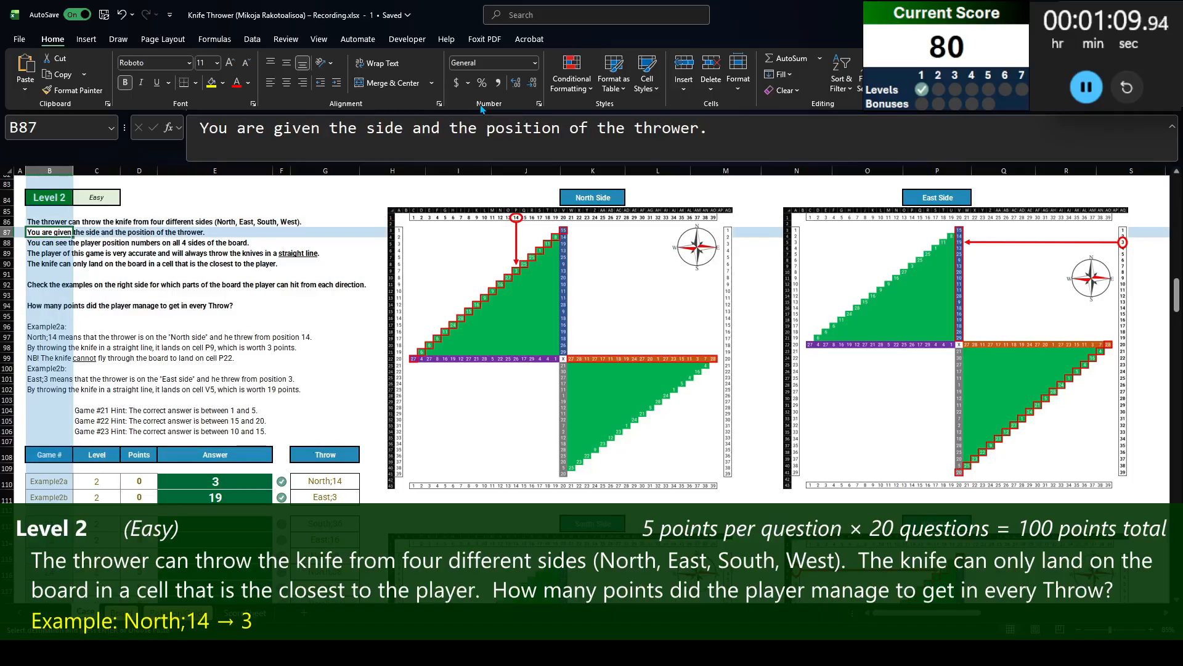
key("Down")
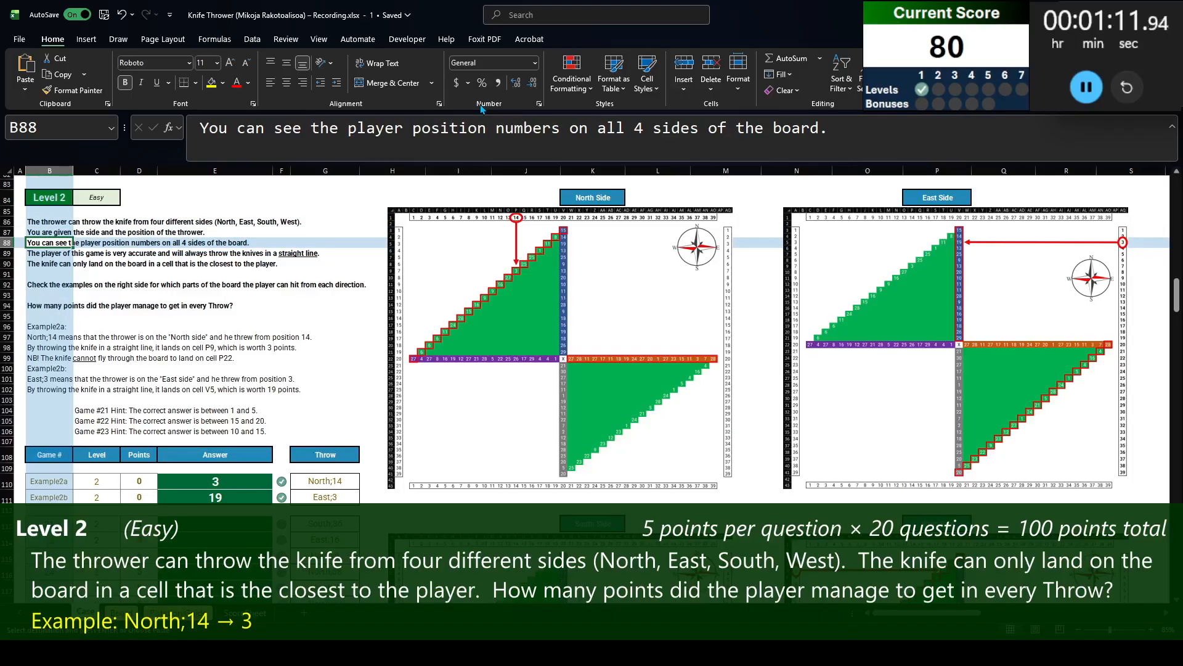
key("Down")
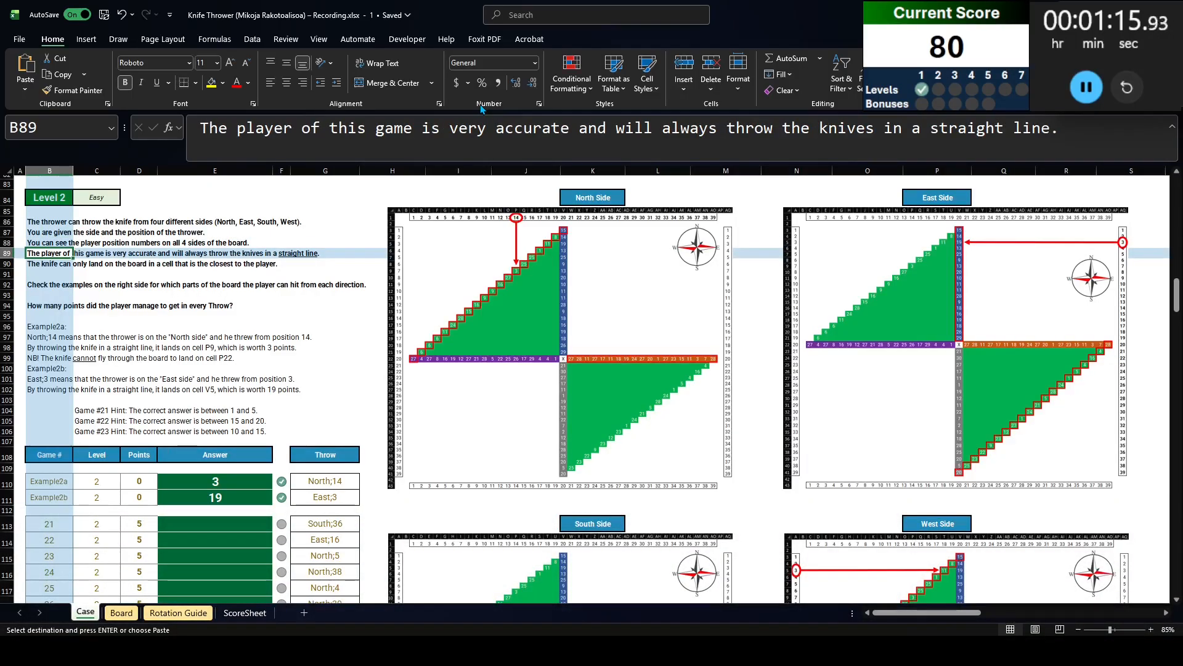
key("Down")
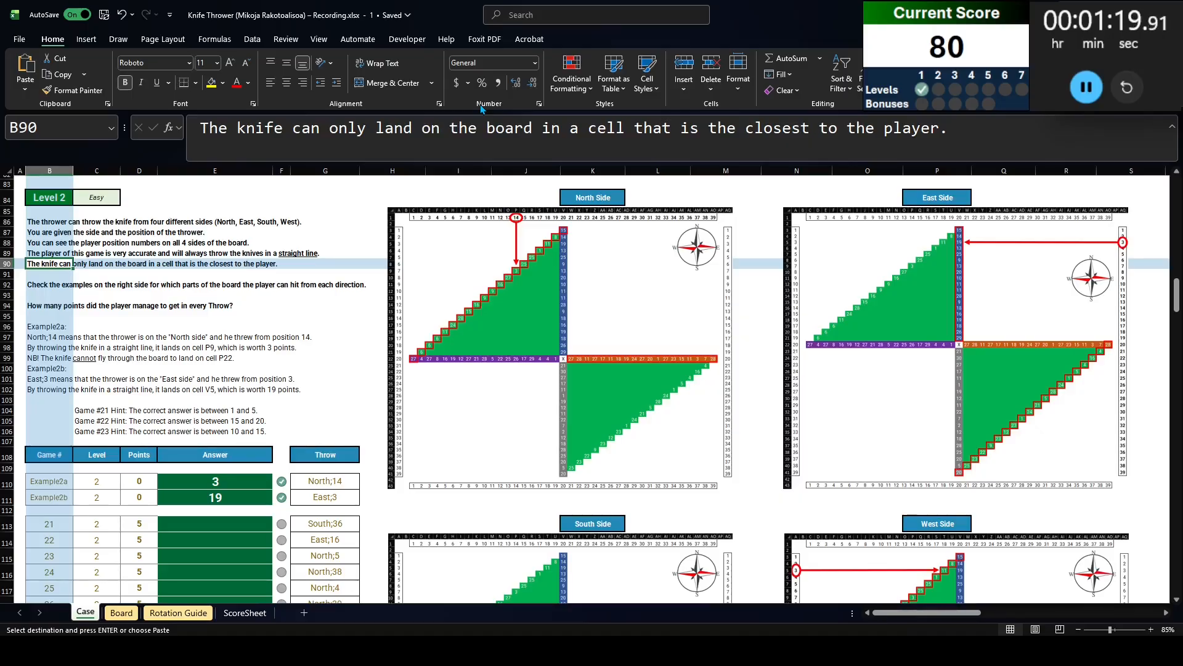
key("Down")
key("Down")
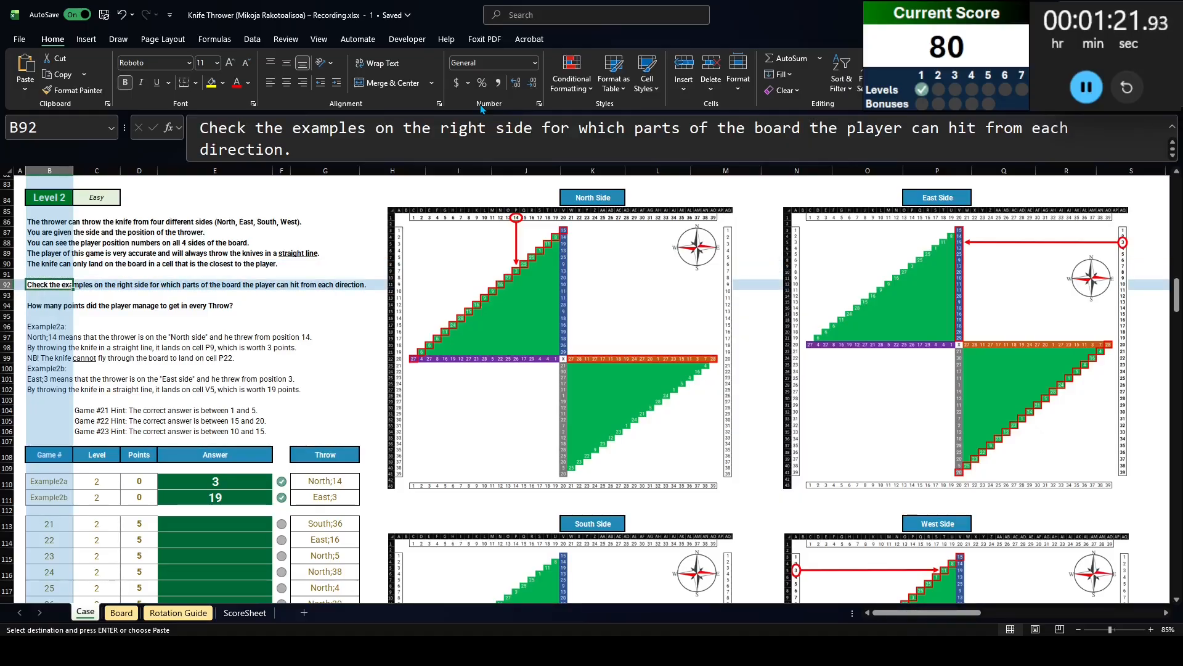
Examine the North, East, South and West side diagrams, then read the Level 2 question and the Example2a throw in G110
left_click(504, 241)
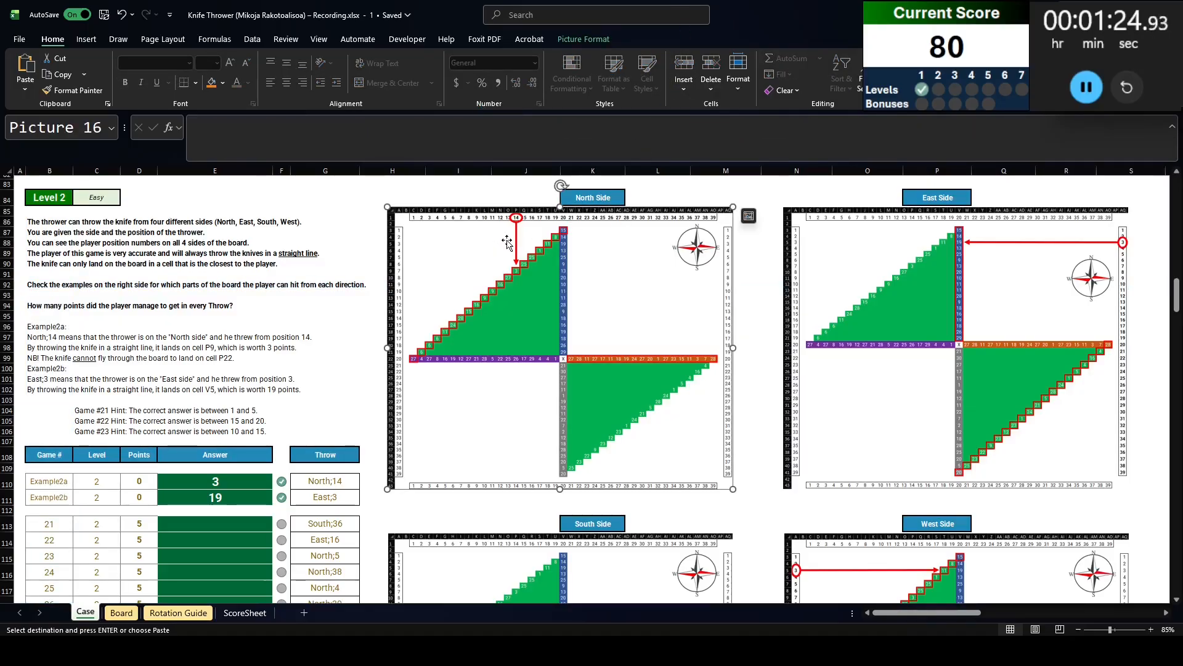
left_click(1074, 349)
scroll(533, 496, "down", 6)
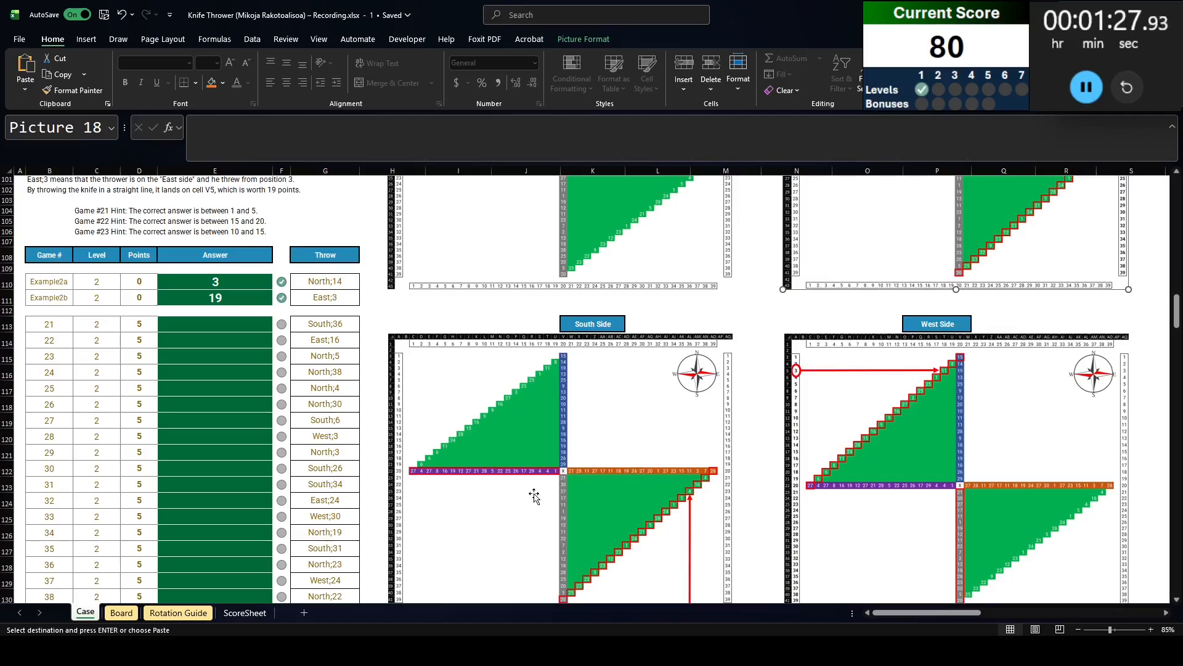
scroll(534, 497, "down", 1)
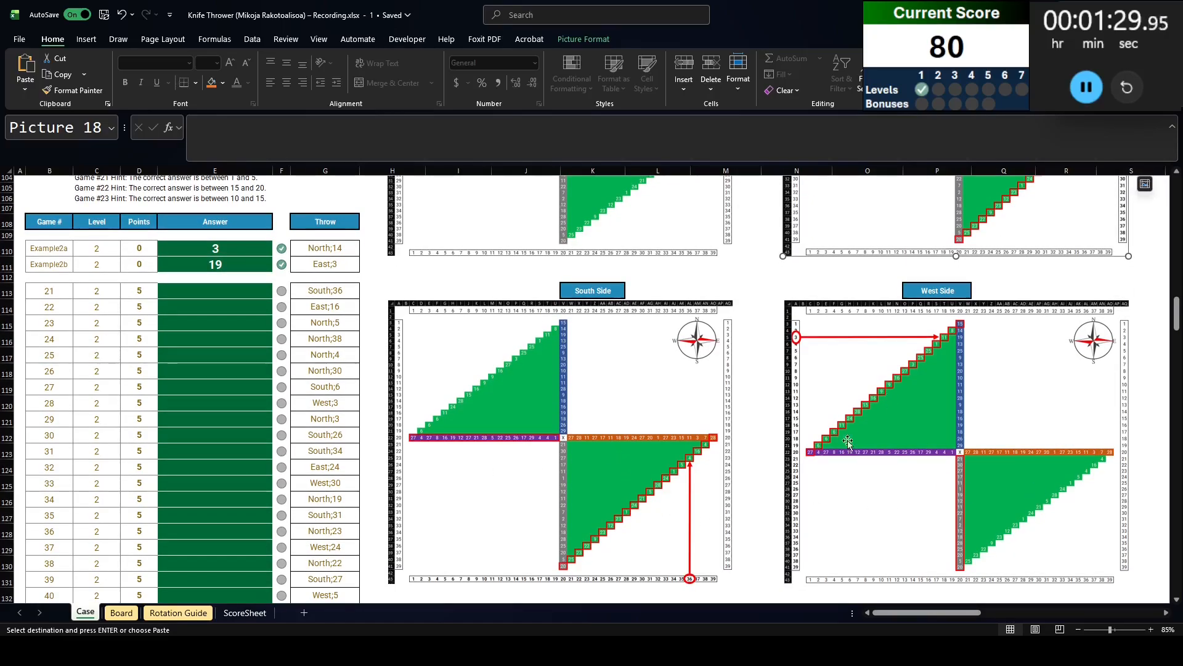
scroll(848, 442, "up", 8)
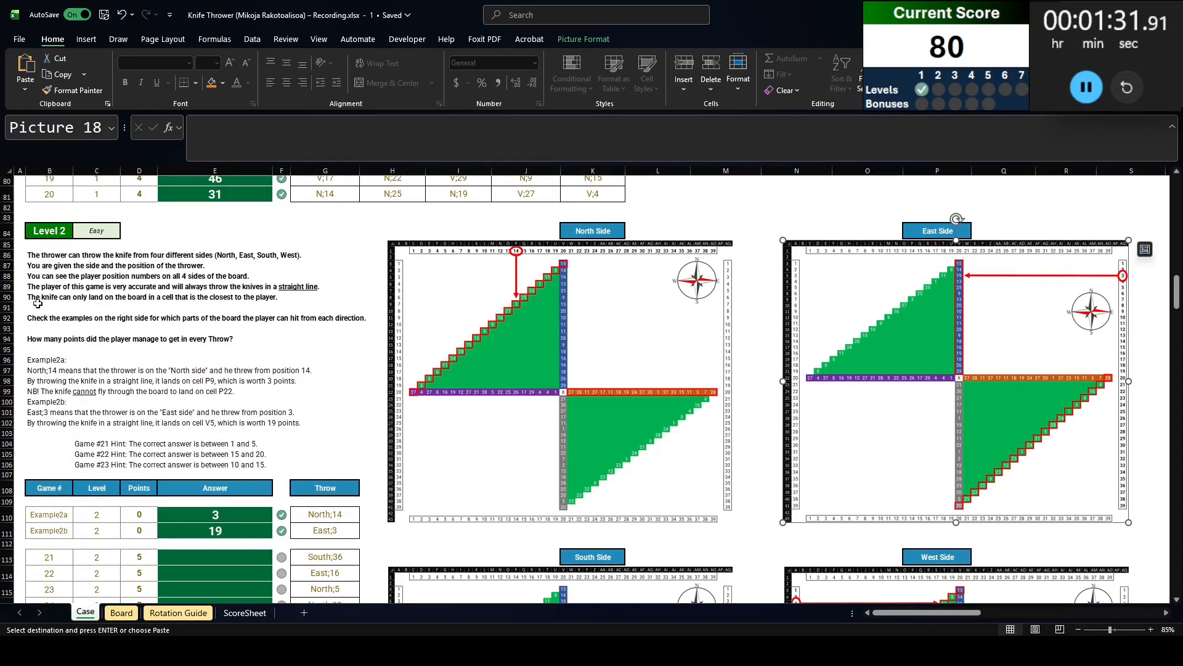
left_click(38, 304)
left_click(43, 341)
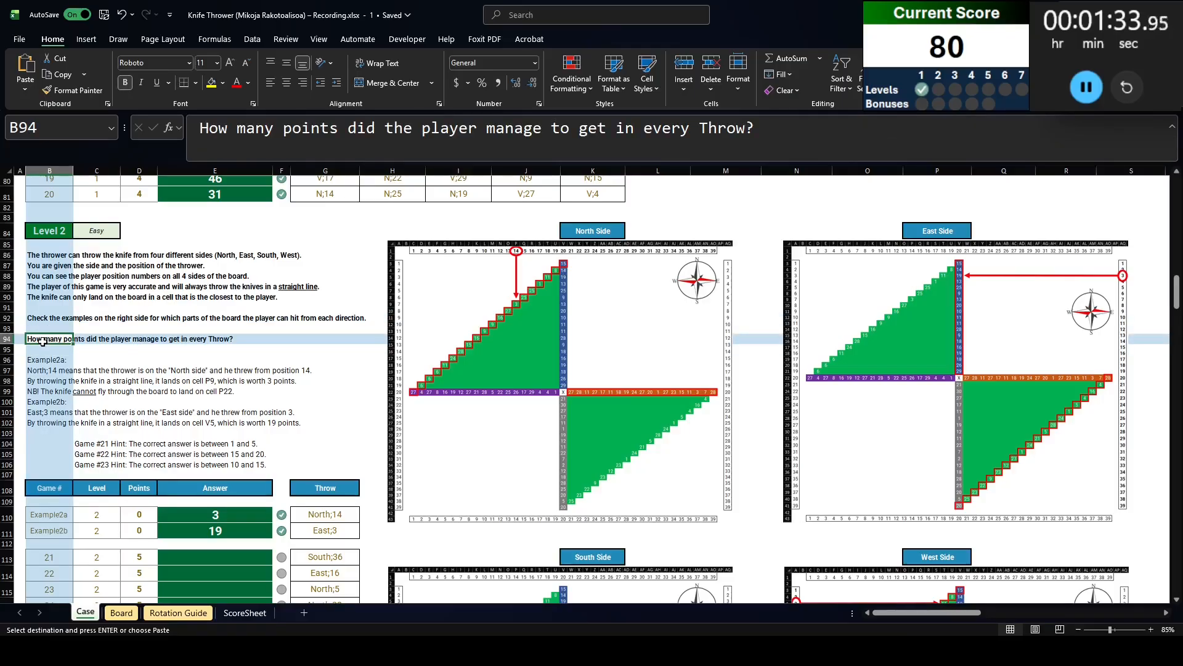
scroll(80, 346, "down", 3)
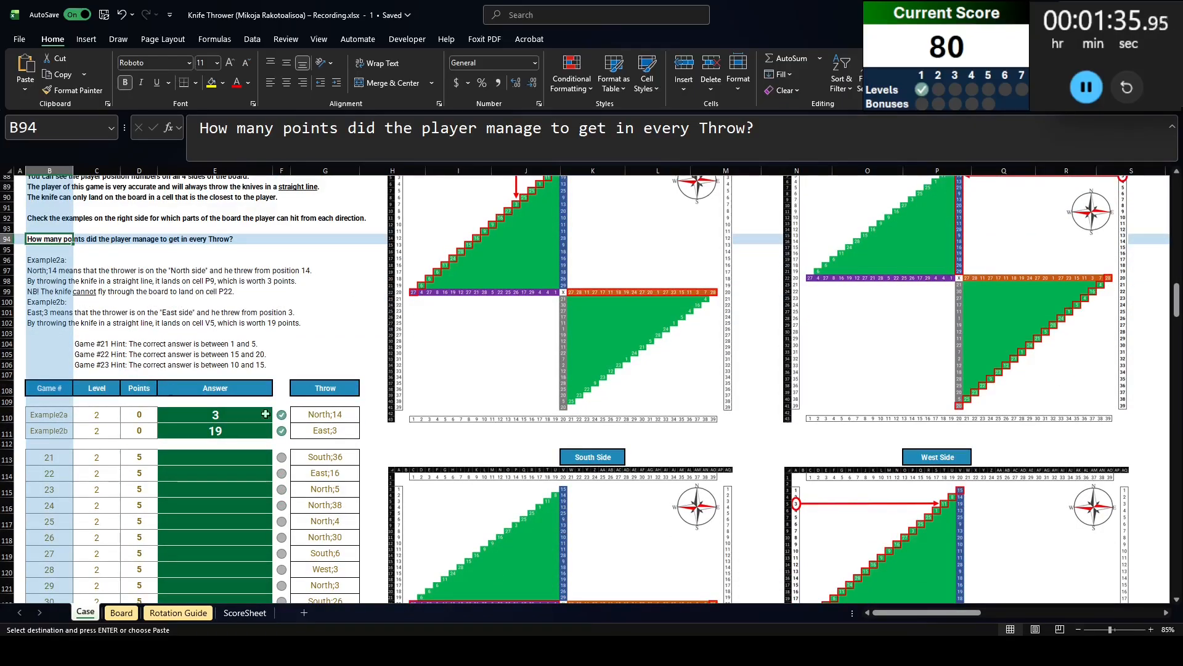
left_click(346, 416)
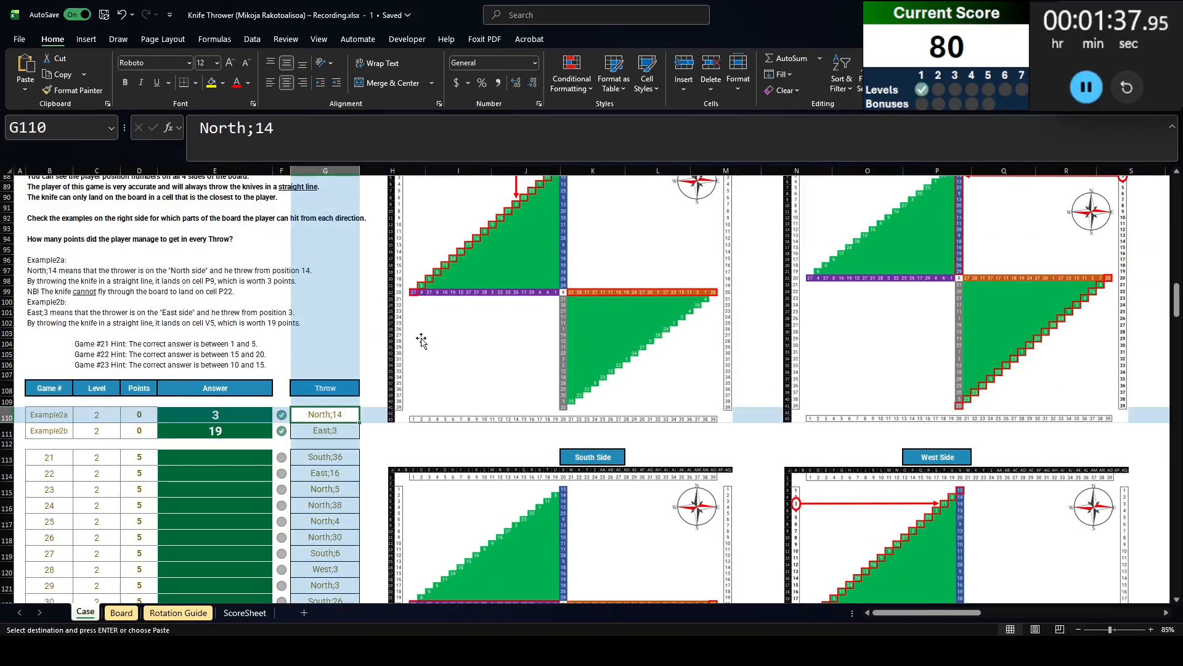
scroll(654, 319, "up", 2)
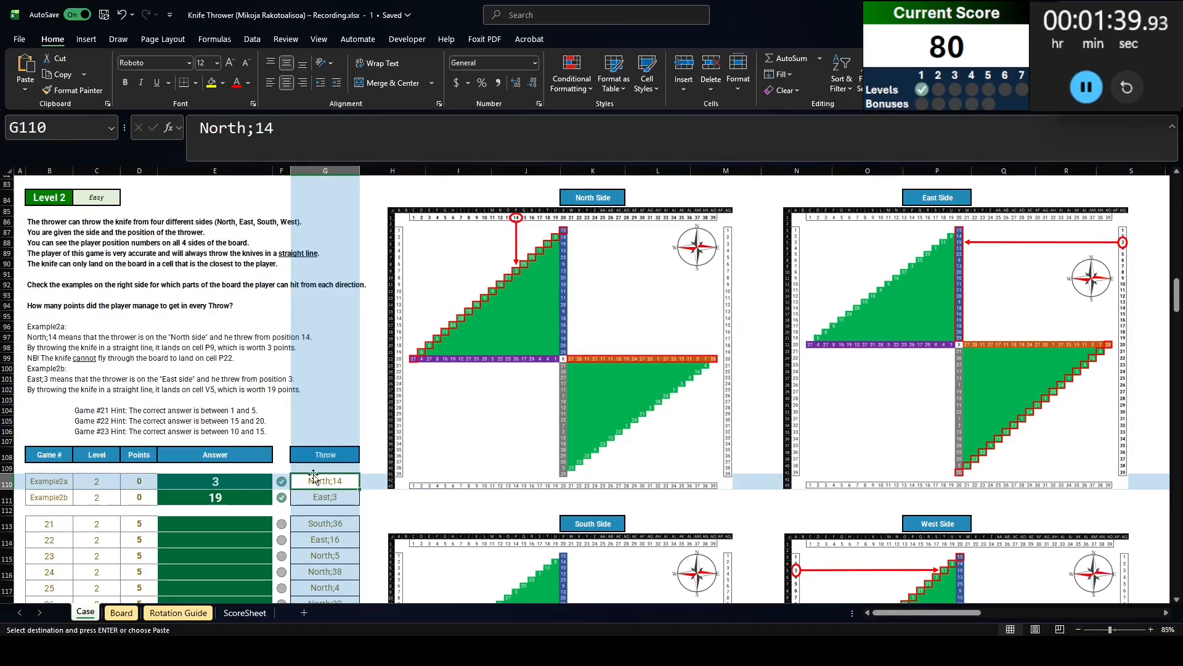
Select C45 below the board on the Board sheet, then recheck the throw notation of the Level 2 examples on the Case sheet
left_click(120, 613)
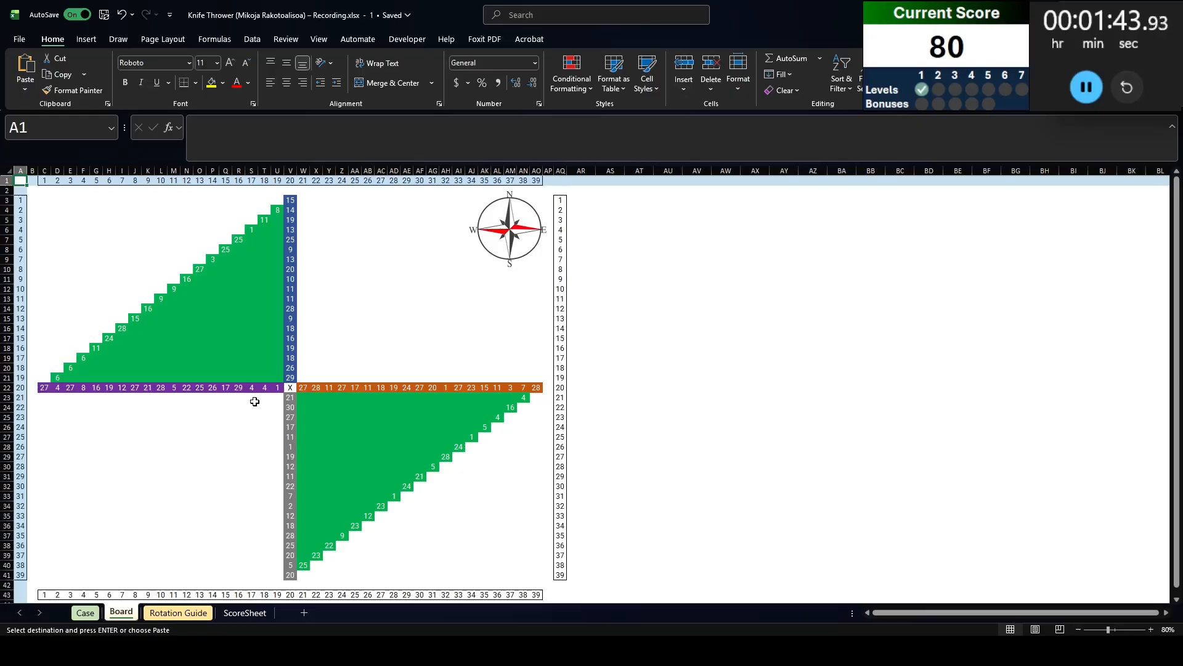
scroll(254, 401, "down", 2)
left_click(46, 551)
scroll(52, 557, "up", 2)
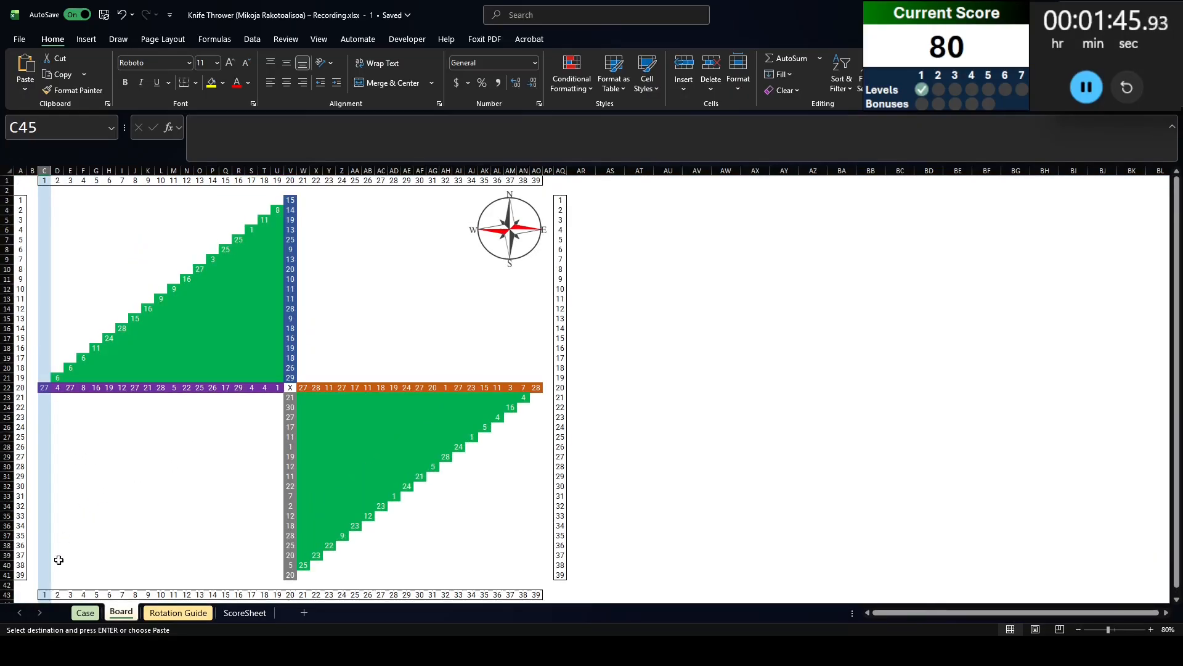
left_click(85, 613)
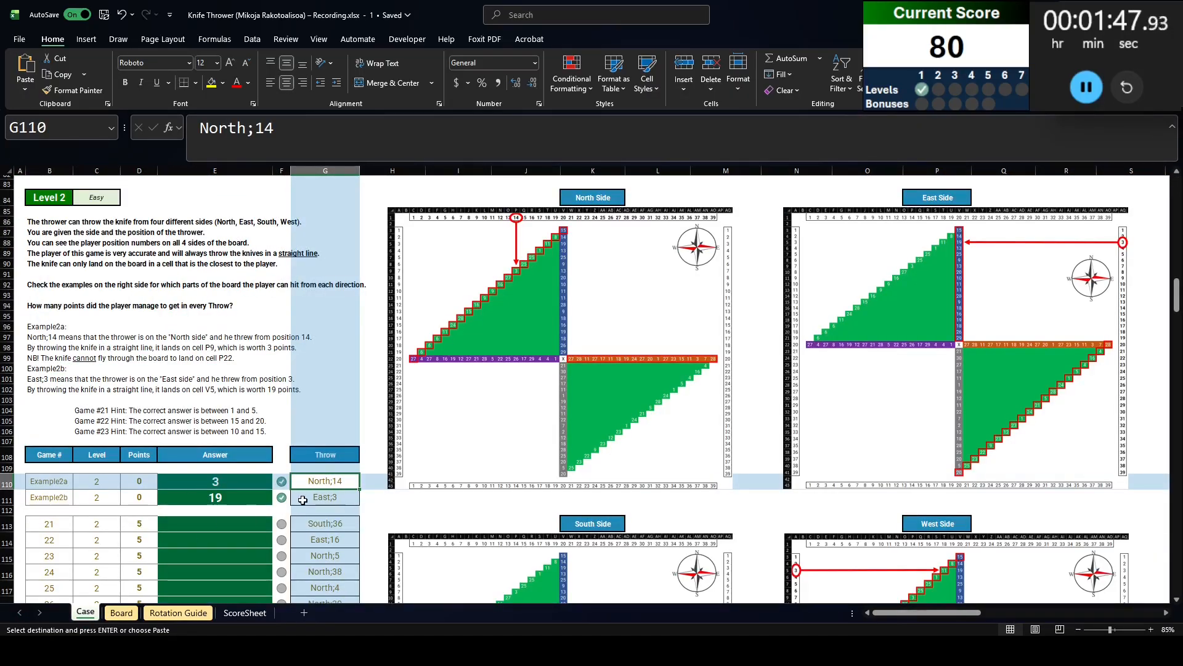
Enter ="North;"&C1:AO1 in C45 of the Board sheet to build a throw label for each north position
left_click(121, 612)
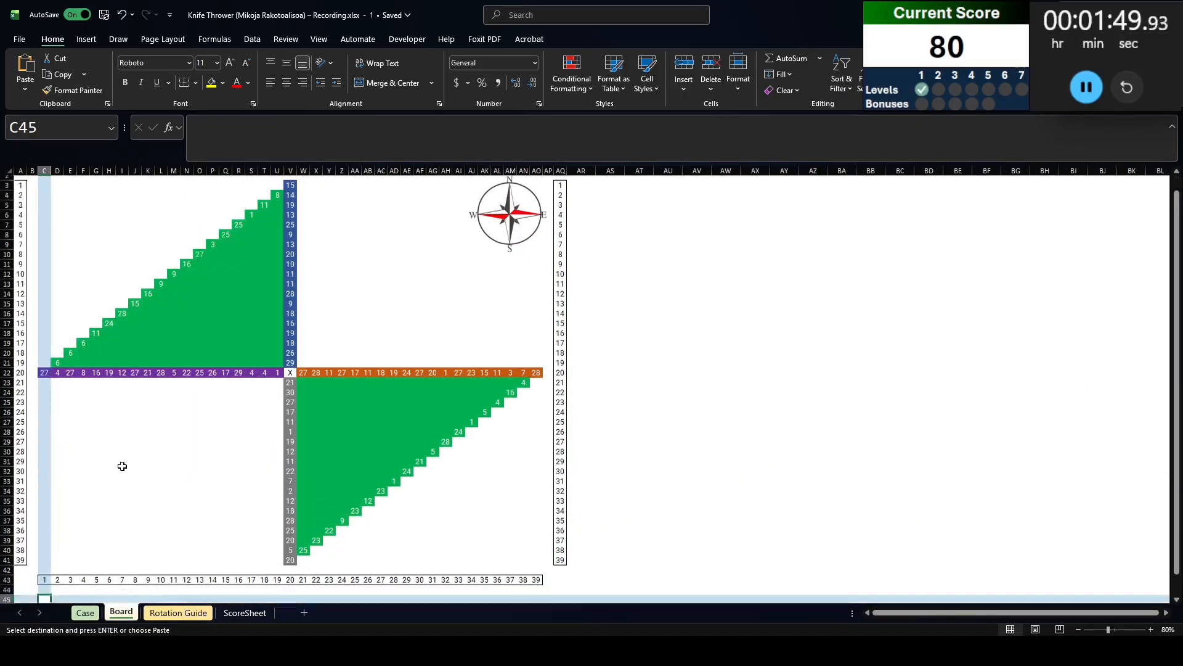
scroll(148, 462, "down", 2)
type("=\"\"N")
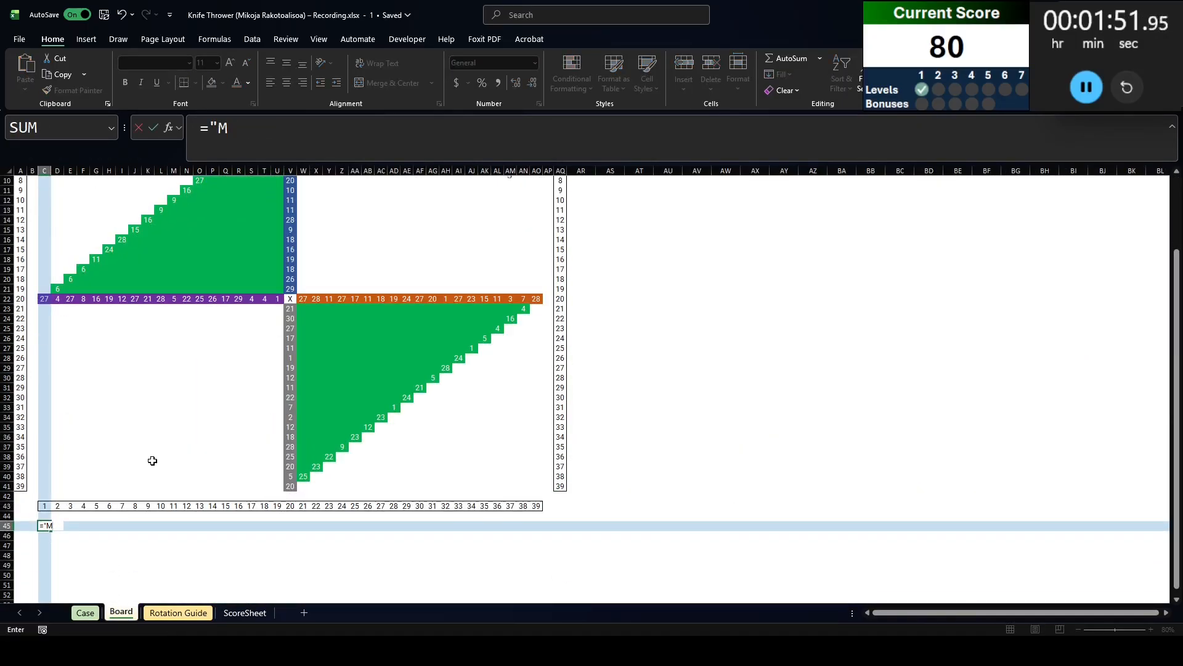
key("BackSpace")
key("BackSpace")
type("North\"")
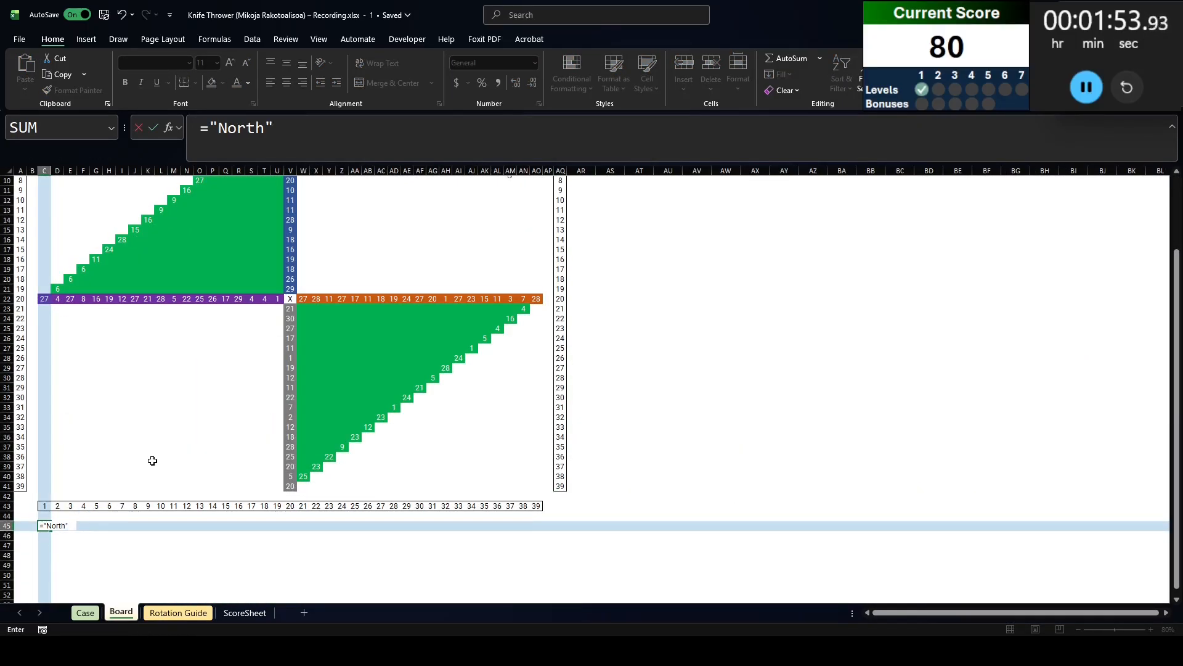
key("ctrl+Up")
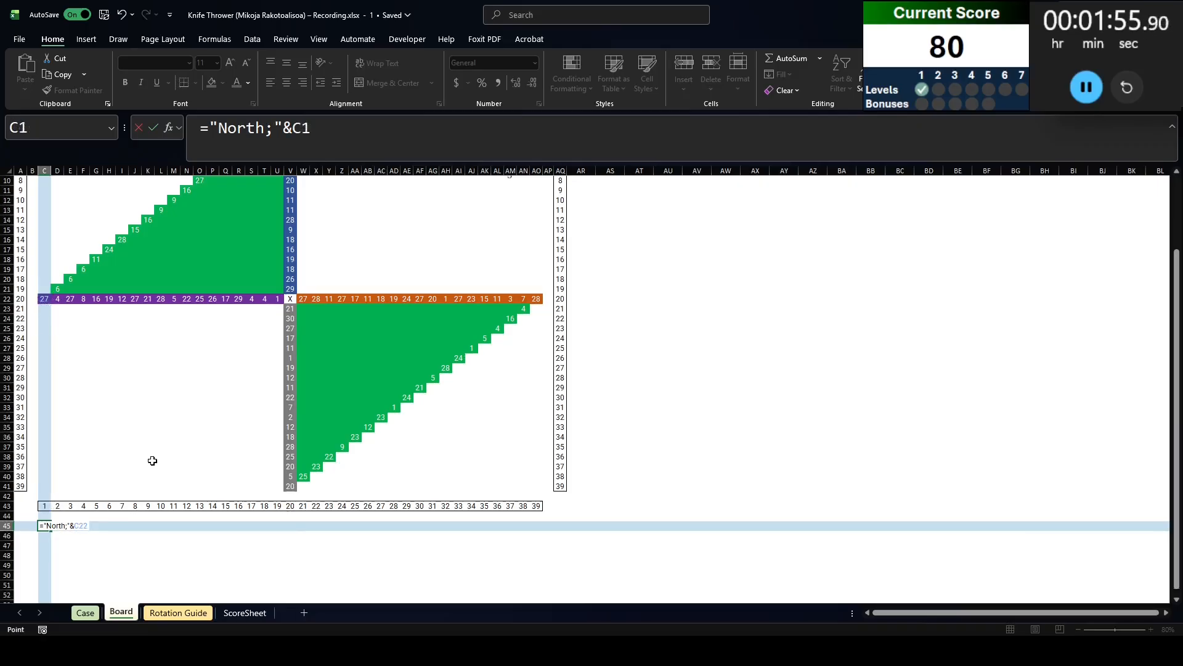
key("ctrl+shift+Right")
key("Return")
Examine which board cells a north throw reaches first, along the green diagonal and across row 22
scroll(290, 396, "up", 1)
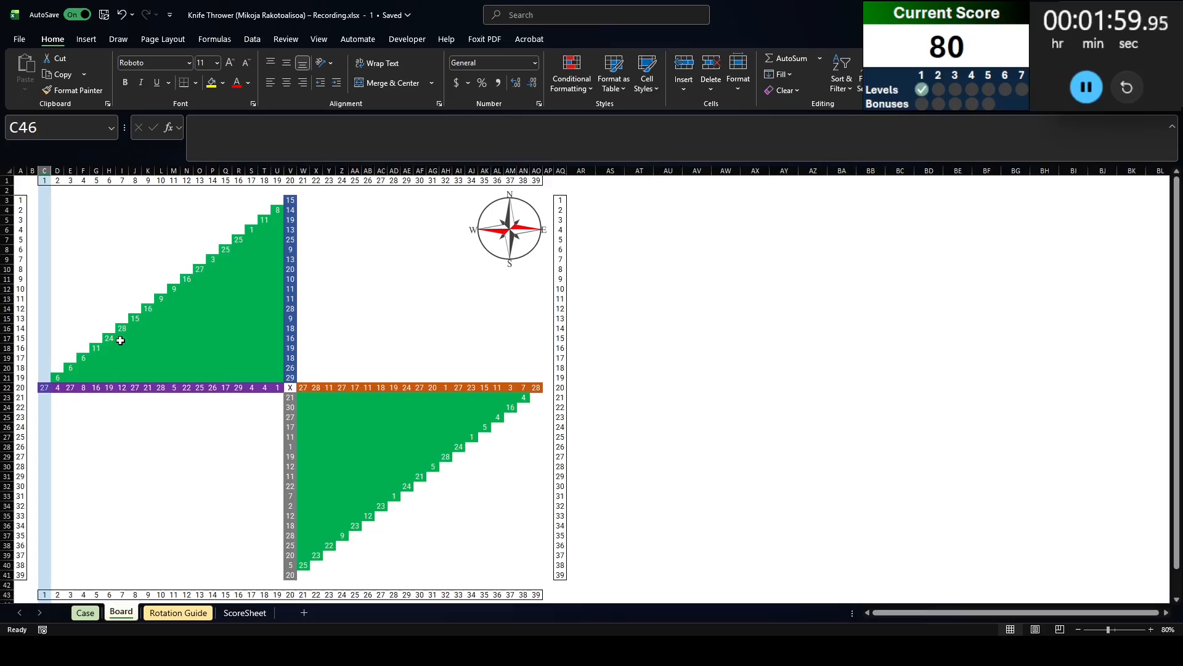
left_click(45, 384)
left_click(83, 368)
left_click(83, 349)
left_click(109, 348)
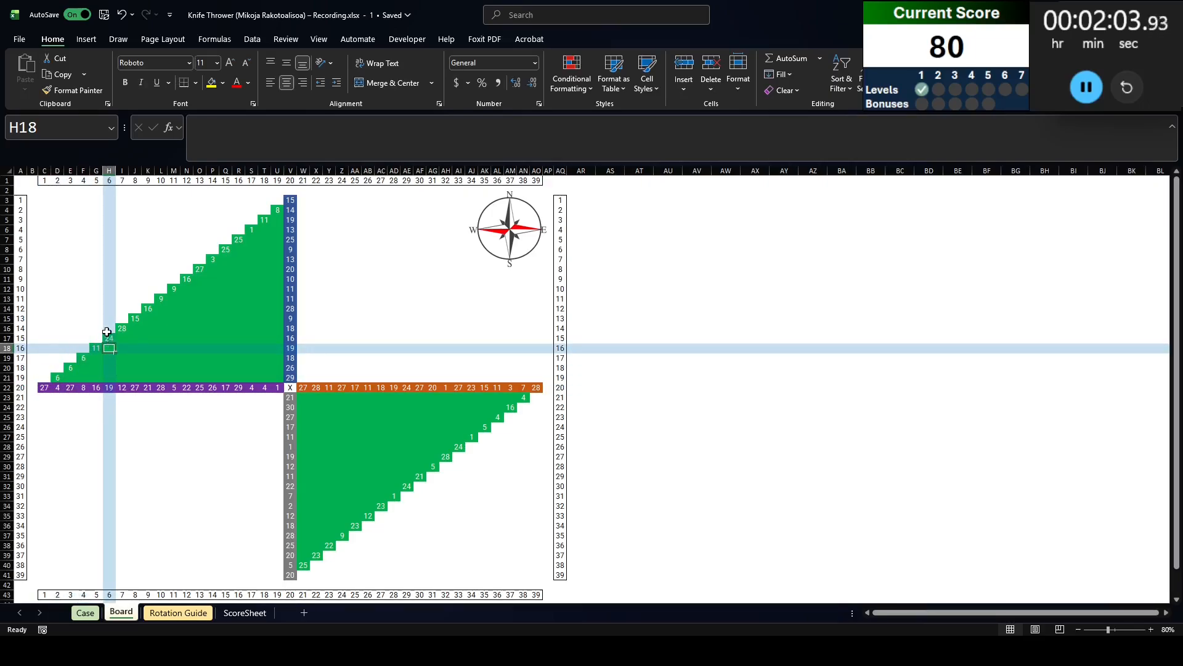
left_click(107, 330)
left_click(134, 320)
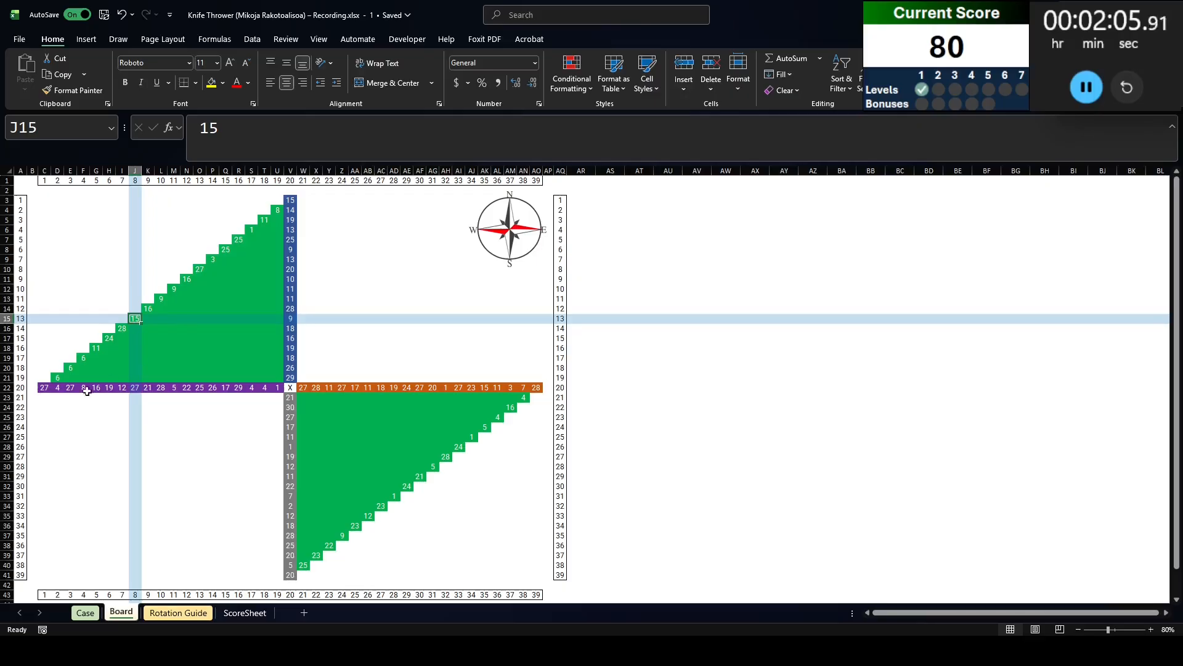
left_click_drag(38, 389, 538, 387)
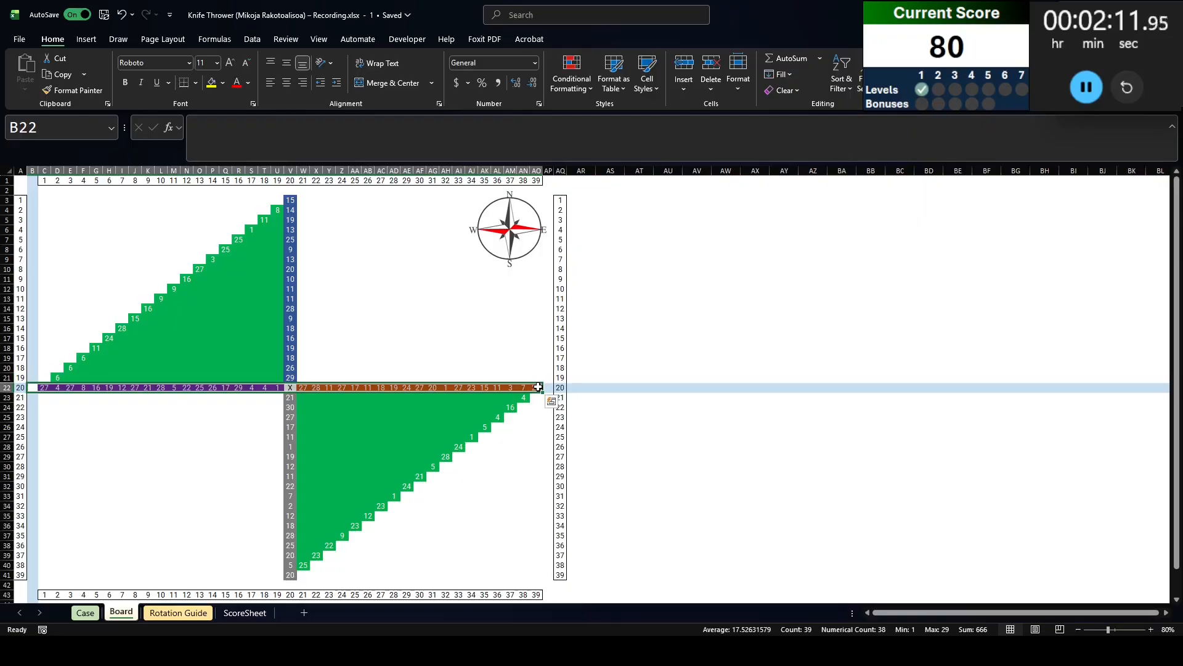
Enter =C3:C22 in C46 to pull the board column for the first north position
scroll(63, 460, "down", 4)
left_click(45, 505)
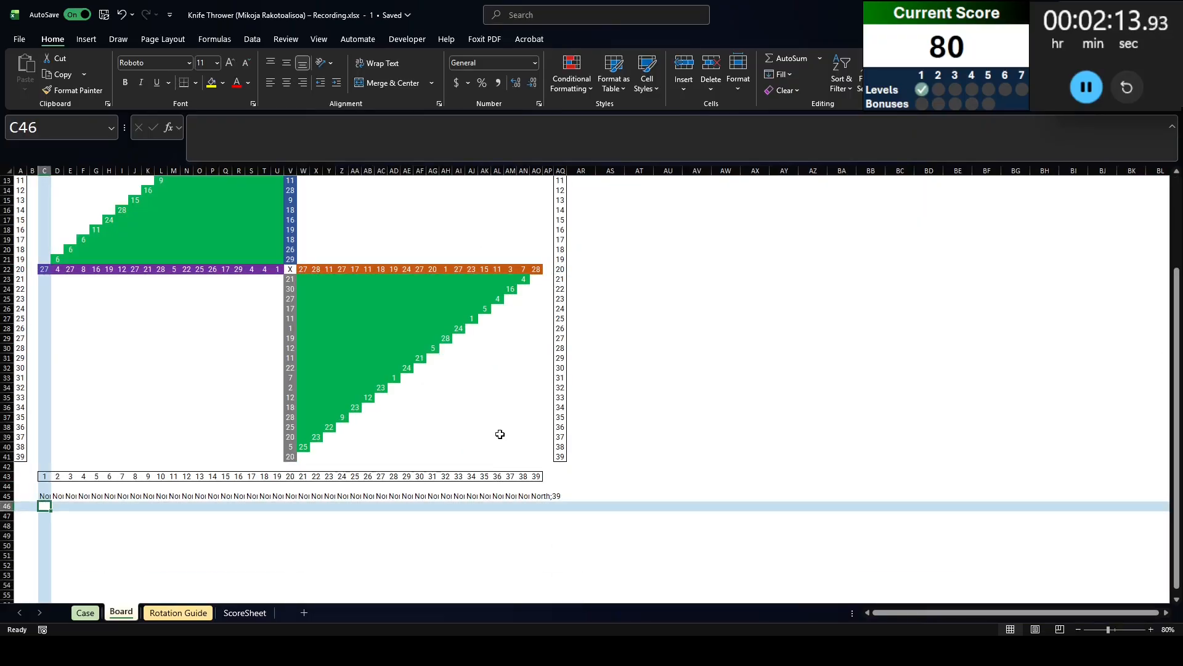
type("=")
scroll(475, 406, "up", 4)
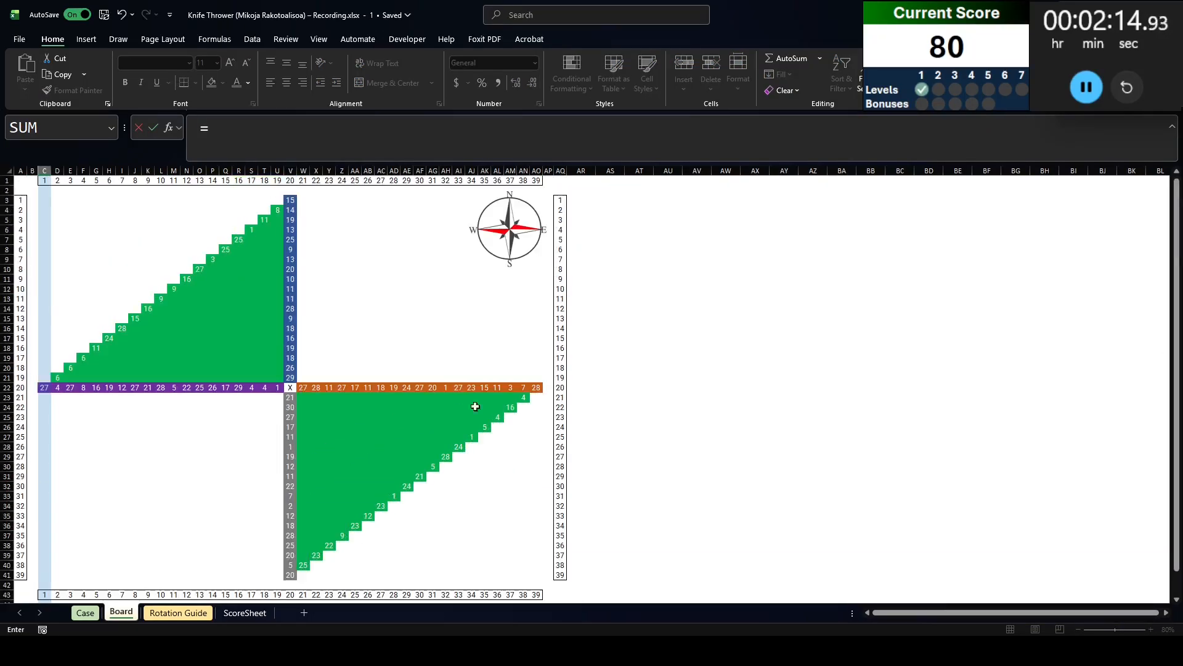
left_click(40, 384)
left_click(44, 200, "shift")
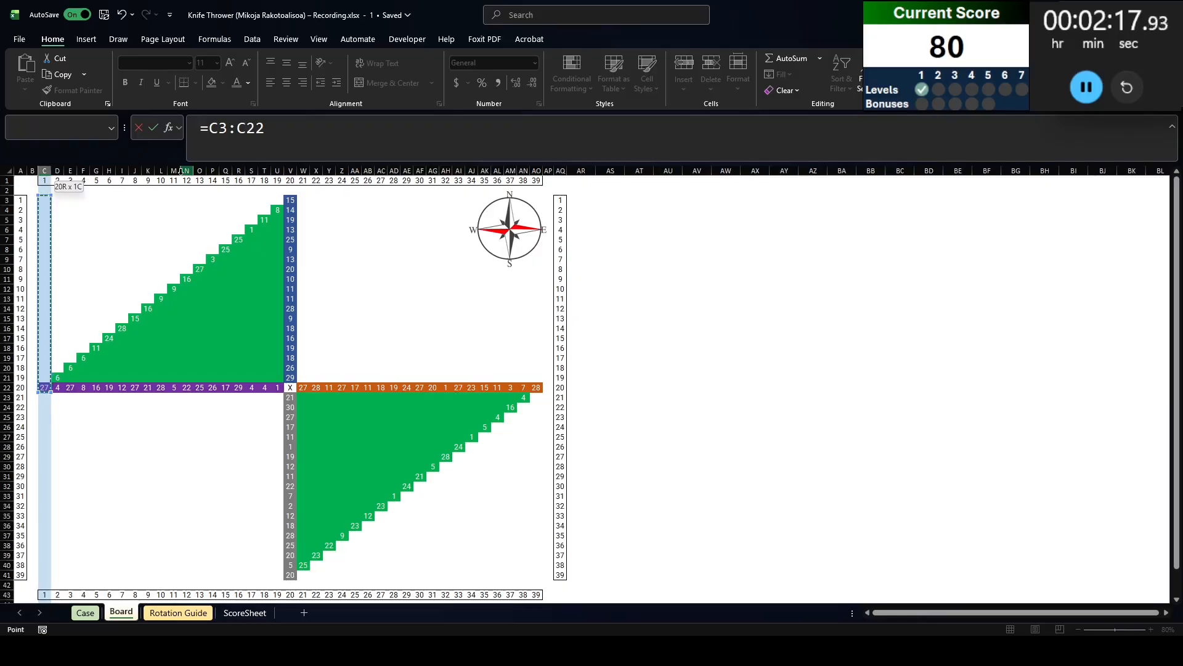
key("ctrl+Return")
scroll(120, 447, "down", 8)
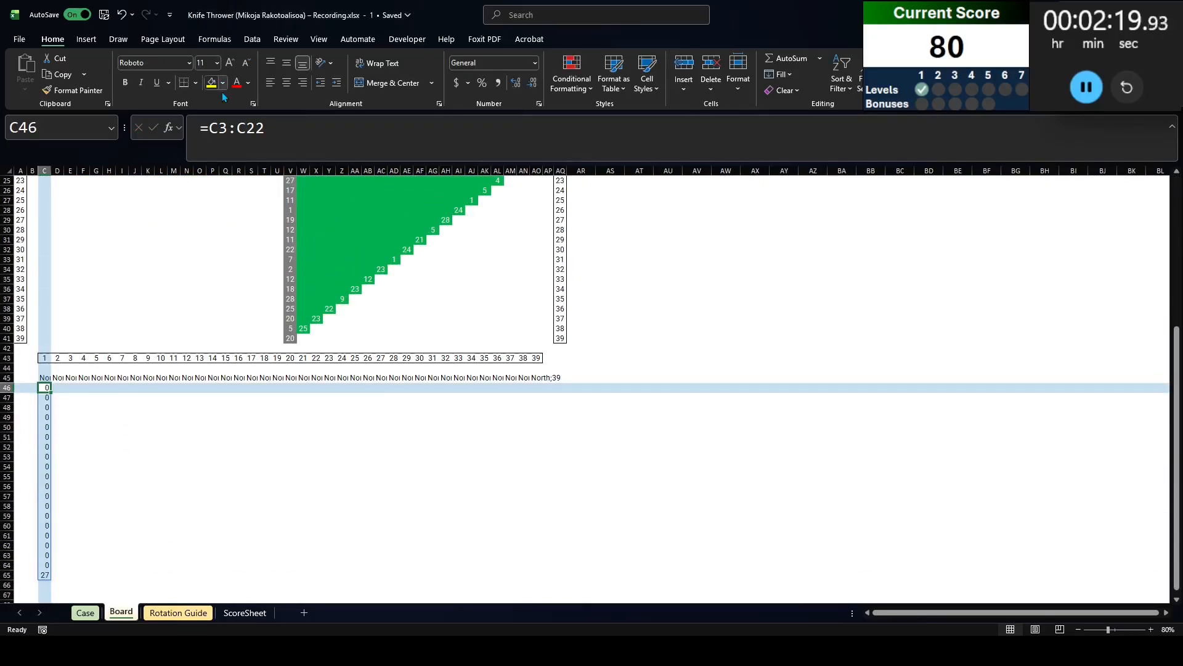
Replace the formula in C46 with =FILTER(C3:C22,LEN(C3:C22)>0) to keep only the non-empty cells of the column
left_click_drag(214, 128, 537, 128)
key("BackSpace")
type("fi")
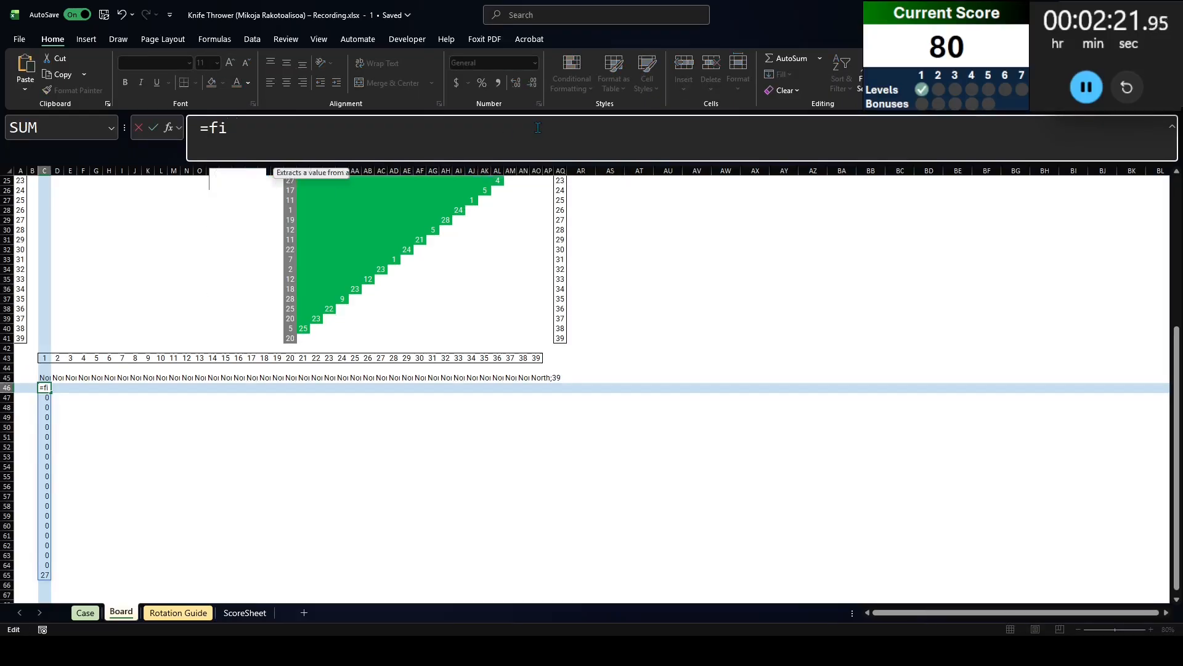
type("lter(C3:C22,")
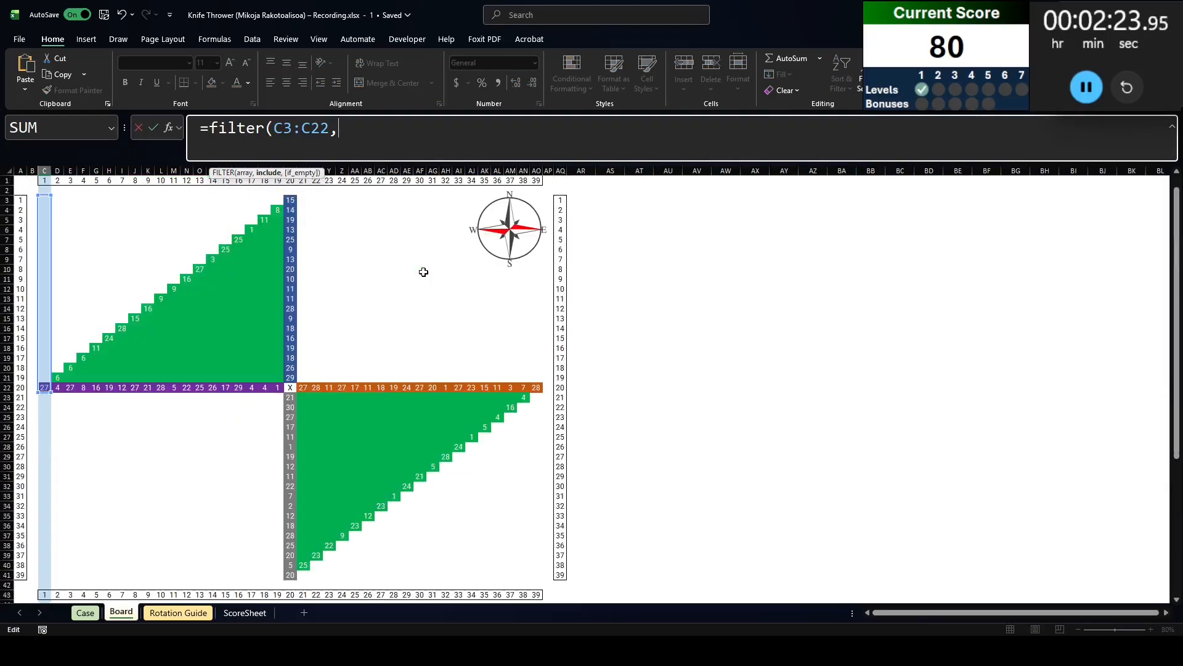
scroll(423, 272, "up", 8)
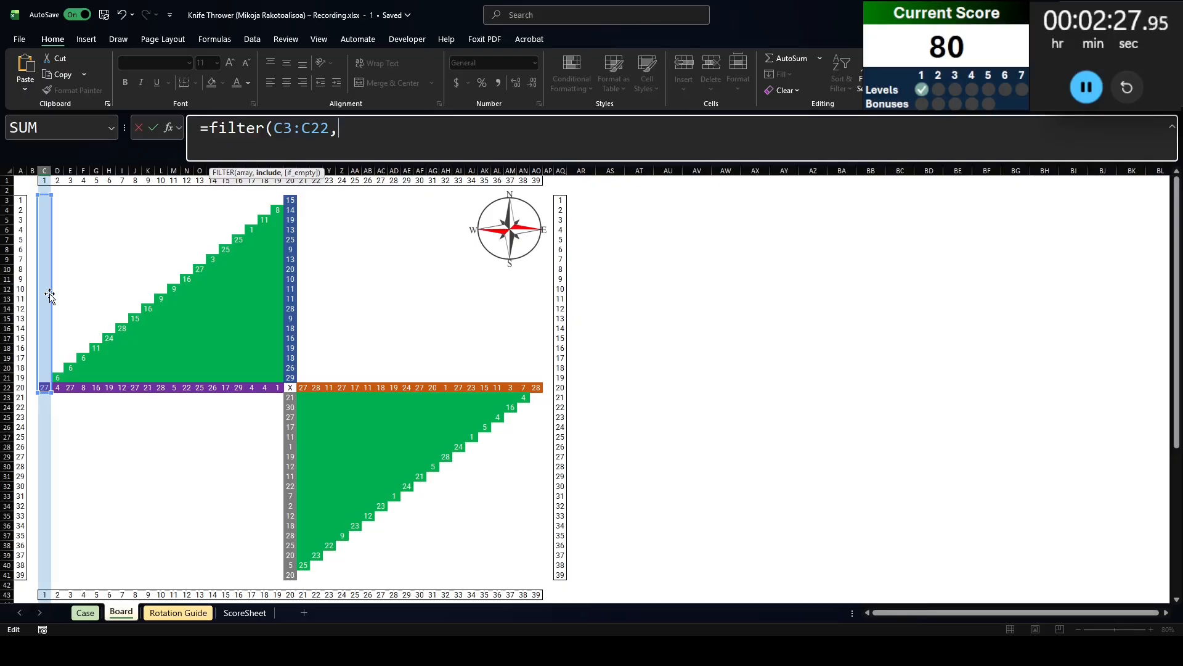
scroll(134, 265, "down", 9)
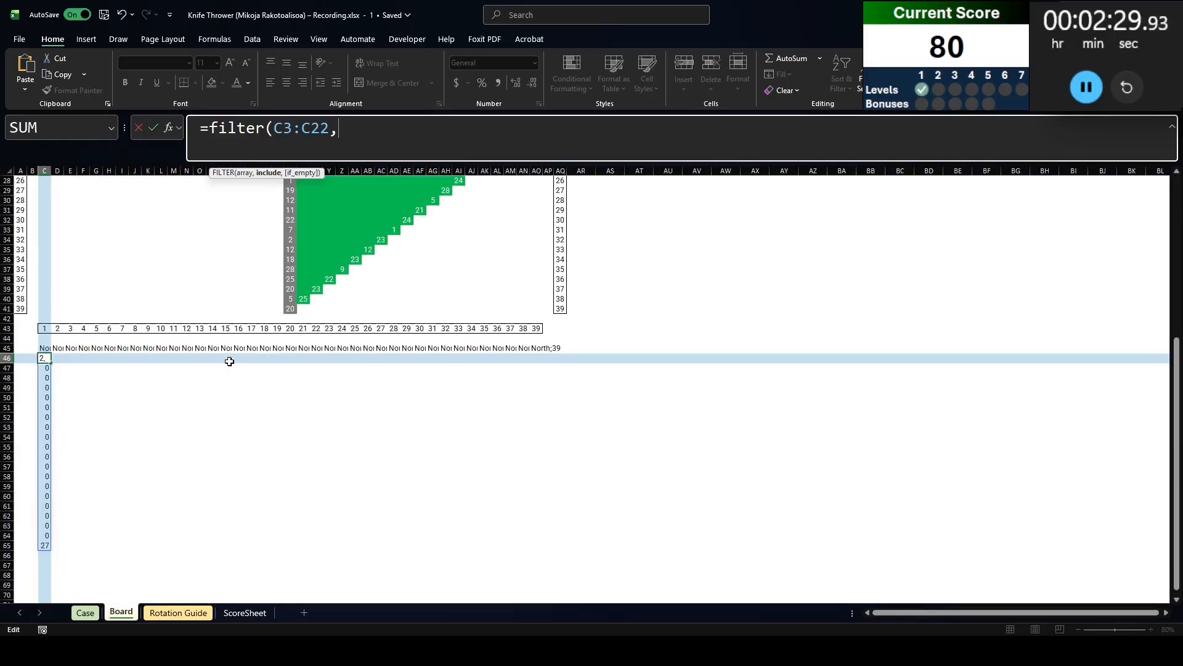
type("len(C3:C22)")
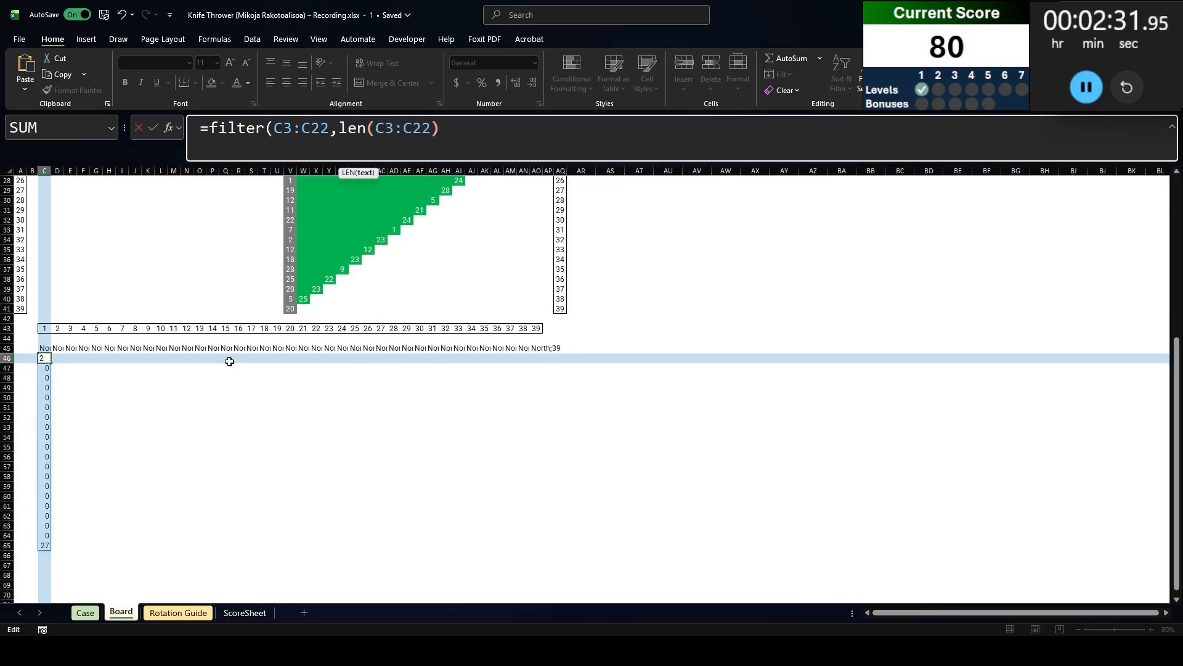
type(">0")
key("ctrl+Return")
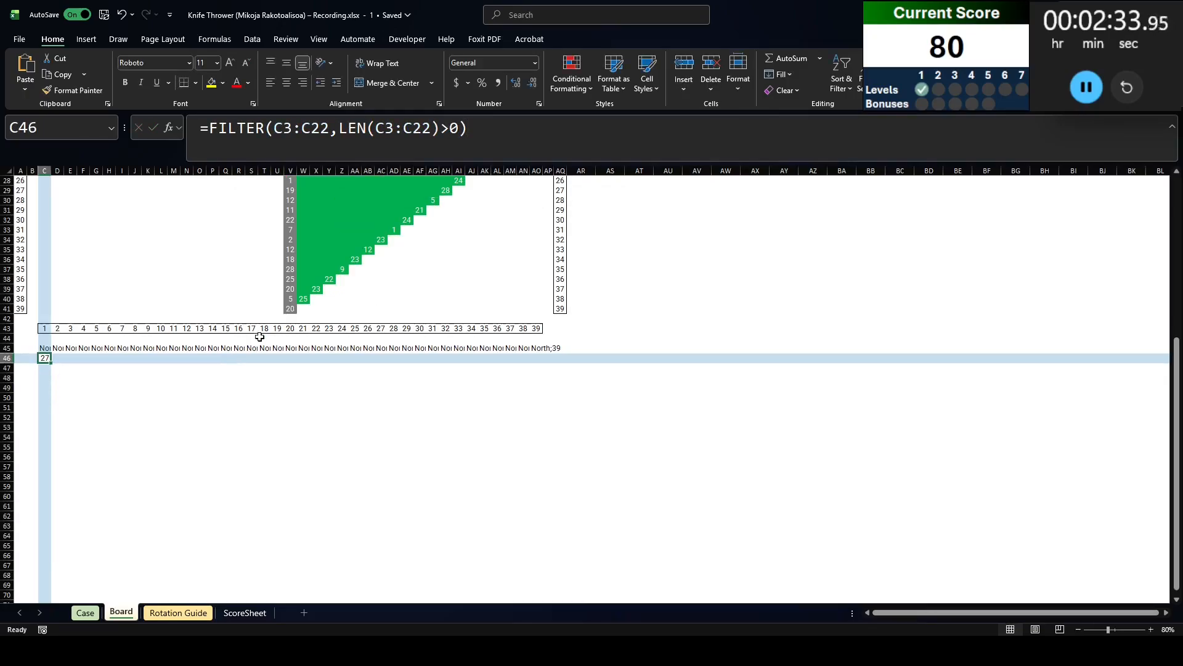
Copy the FILTER formula from C46 to D46 to test it on the second north position
scroll(53, 363, "up", 7)
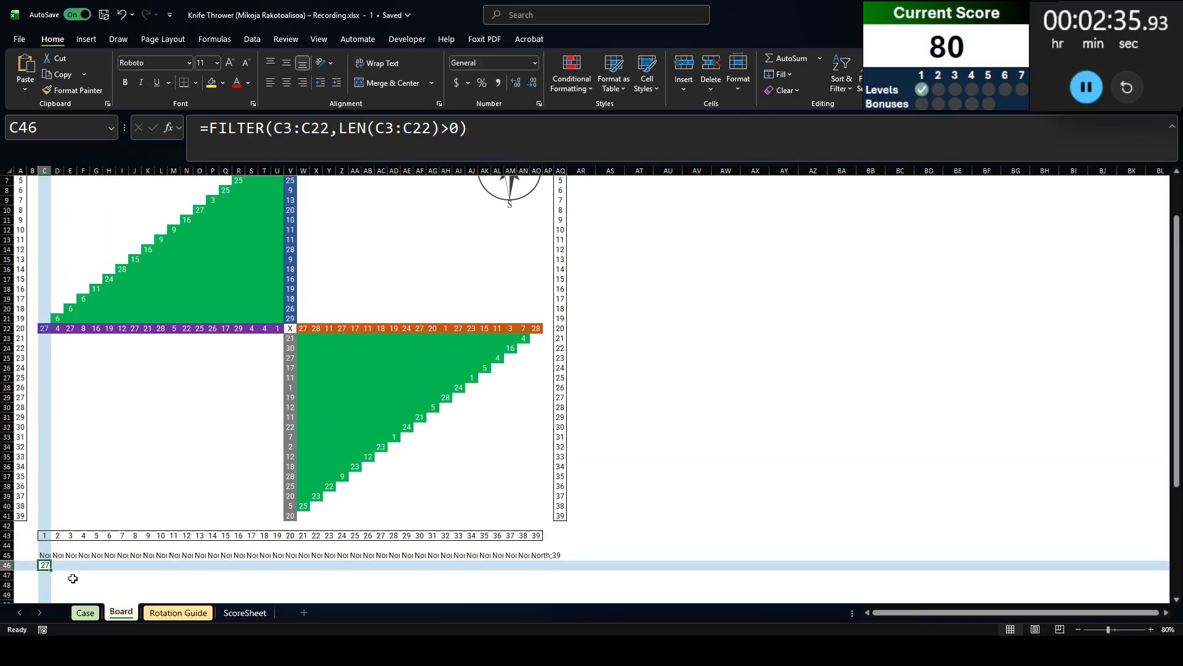
key("ctrl+c")
key("Right")
key("ctrl+v")
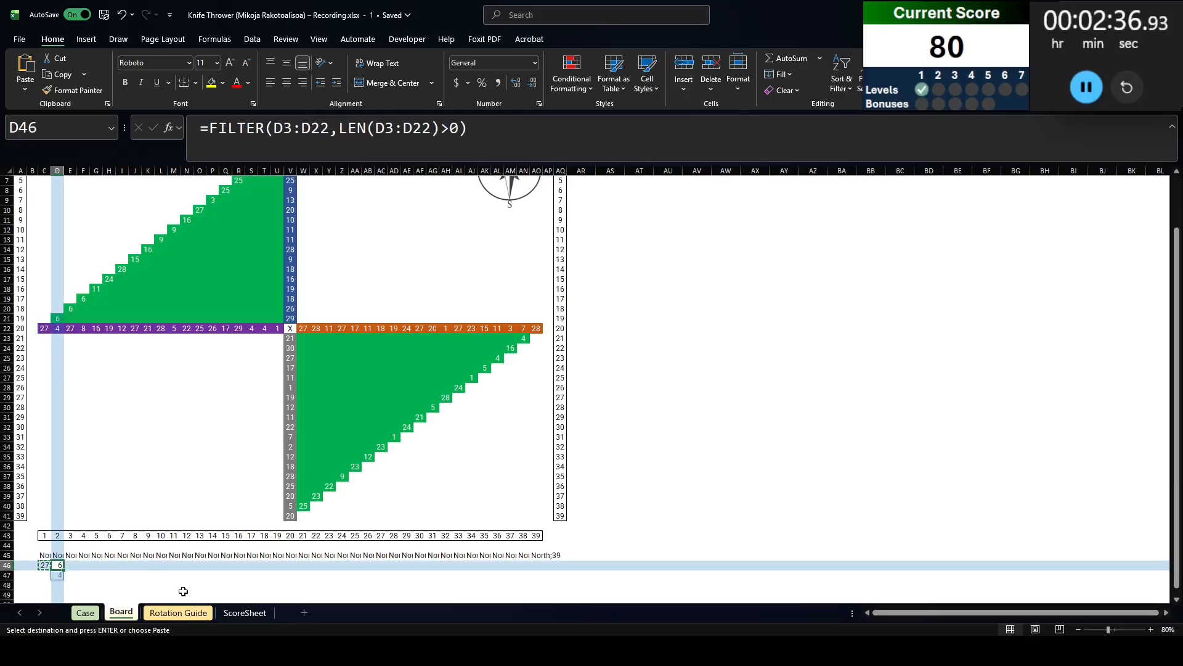
left_click(44, 564)
scroll(52, 328, "up", 2)
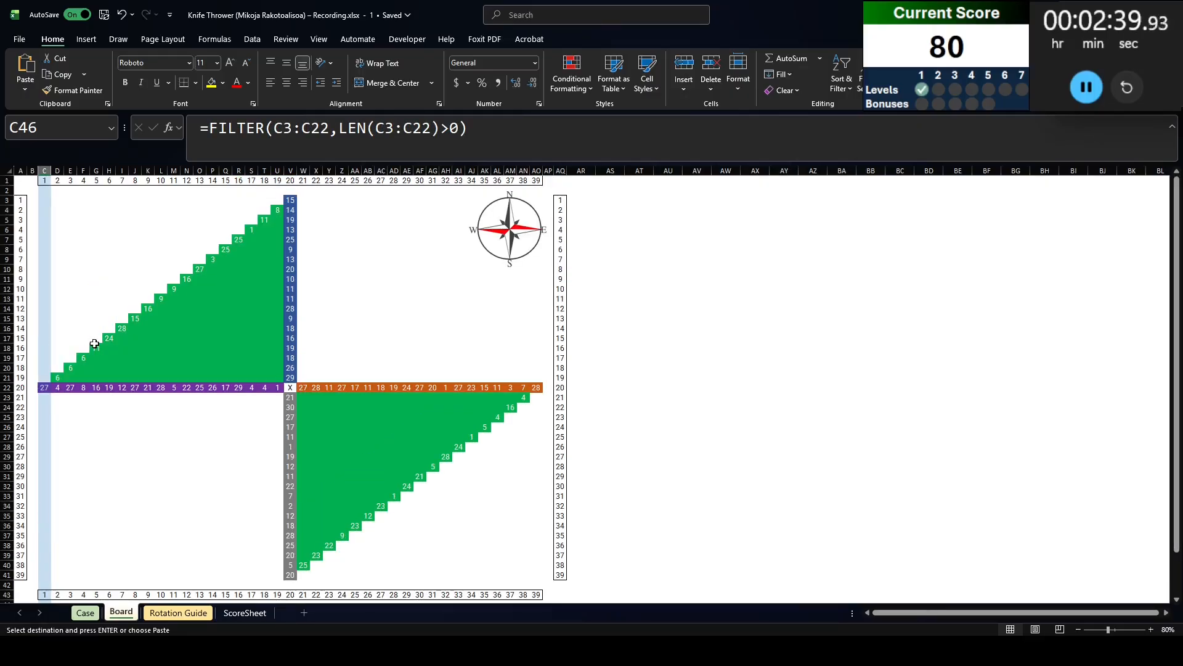
Wrap the C46 formula in TAKE with 1 row, giving =TAKE(FILTER(C3:C22,LEN(C3:C22)>0),1)
left_click(211, 128)
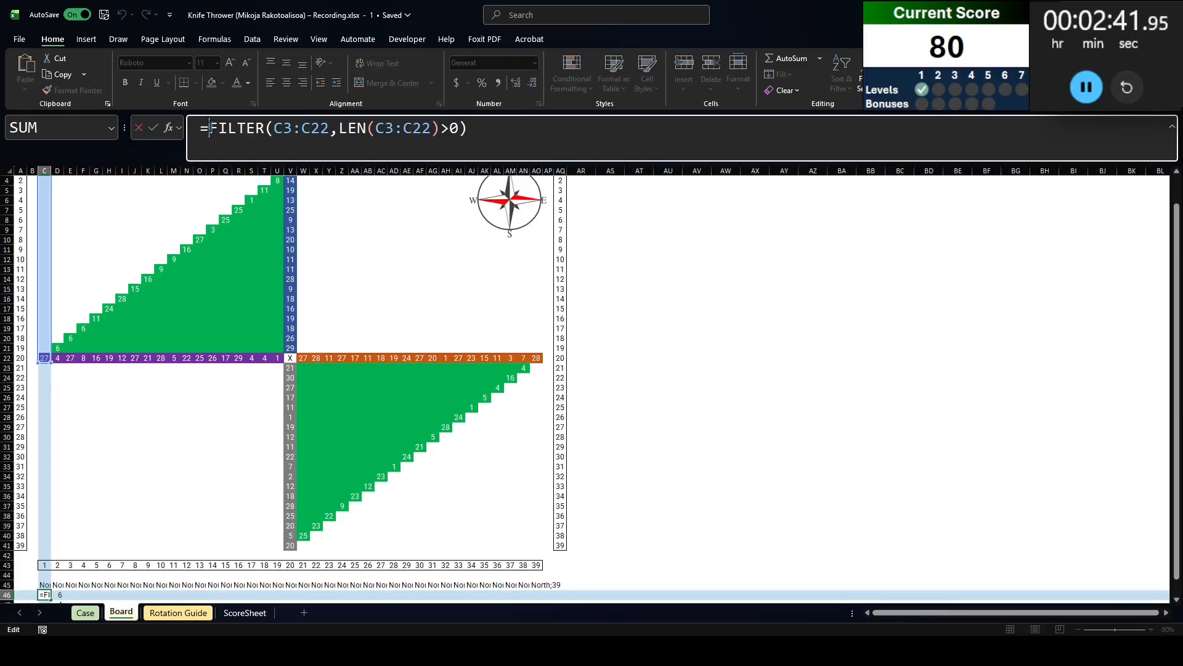
type("take(")
key("End")
type(",1")
key("Return")
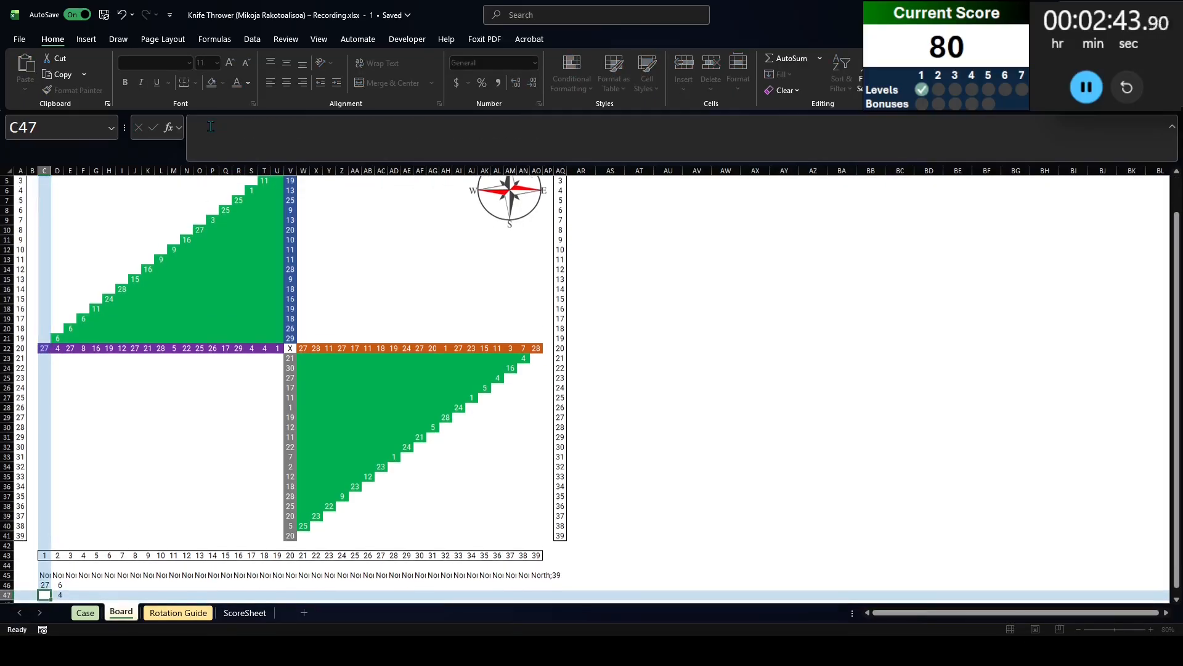
Copy the TAKE formula from C46 across row 46 through AO46 for all north positions
key("Up")
key("ctrl+c")
key("Up")
key("ctrl+Right")
key("Down")
key("ctrl+shift+Left")
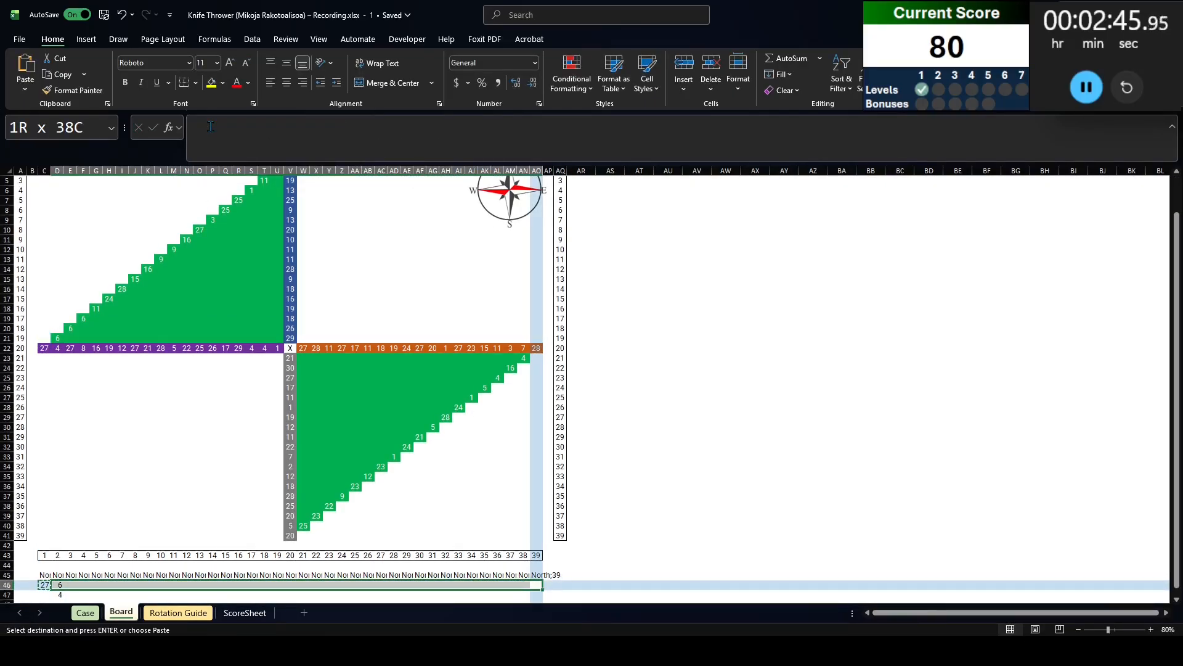
key("shift+Left")
key("ctrl+v")
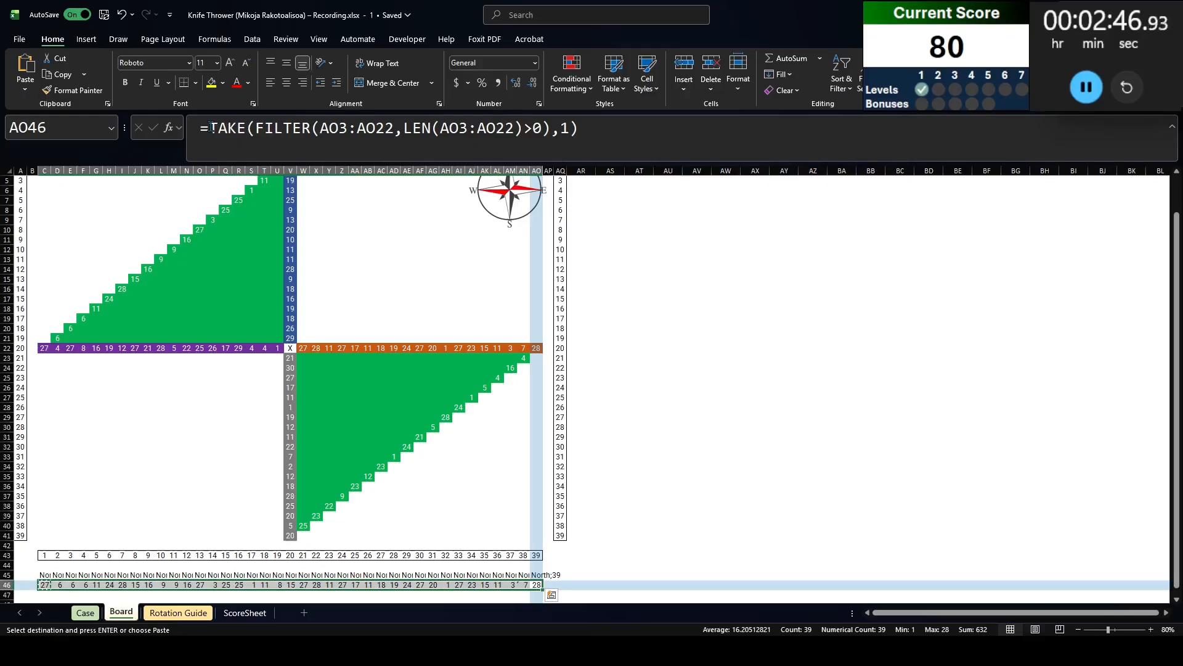
Check the points for the first north positions in row 46 against the matching cells on the board
left_click(40, 585)
key("Right")
key("Right")
key("Right")
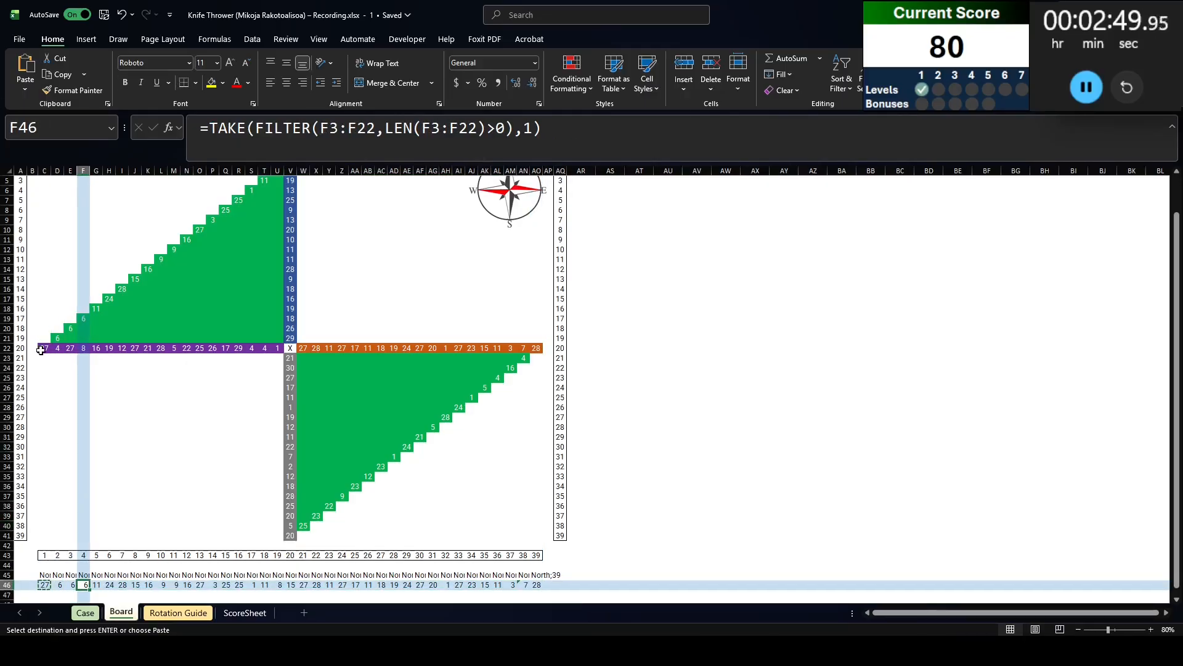
left_click(41, 349)
left_click(83, 318)
scroll(63, 405, "down", 3)
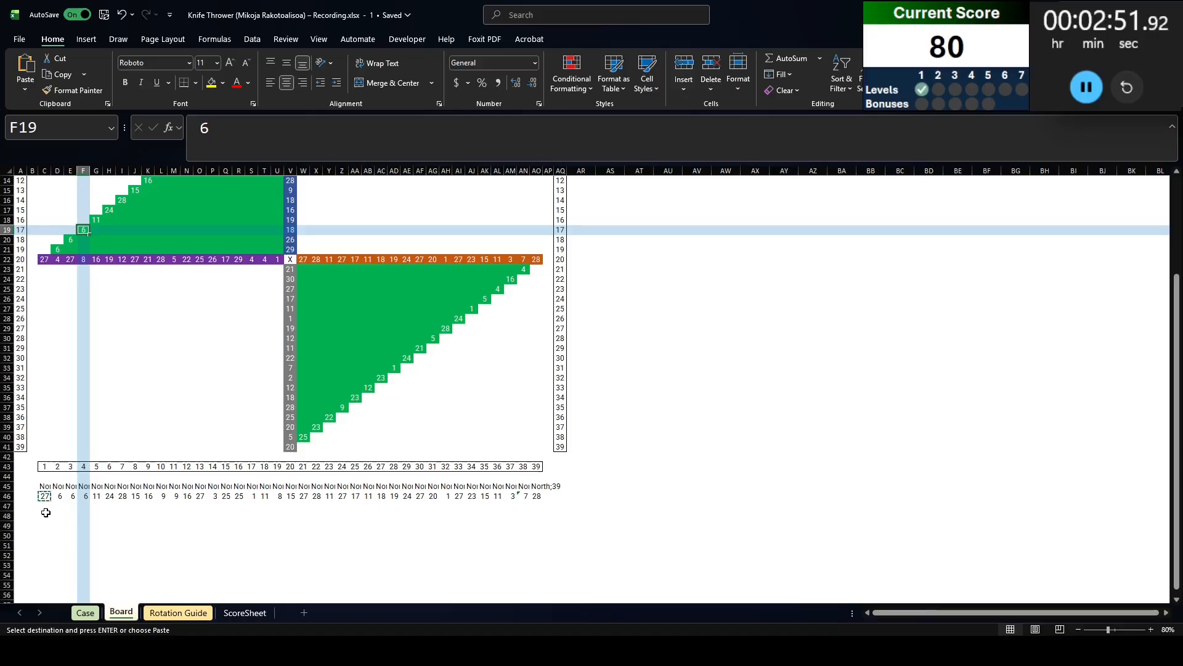
Enter ="South;"&C43:AO43 in C48 to build a throw label for each south position
left_click(46, 512)
type("=")
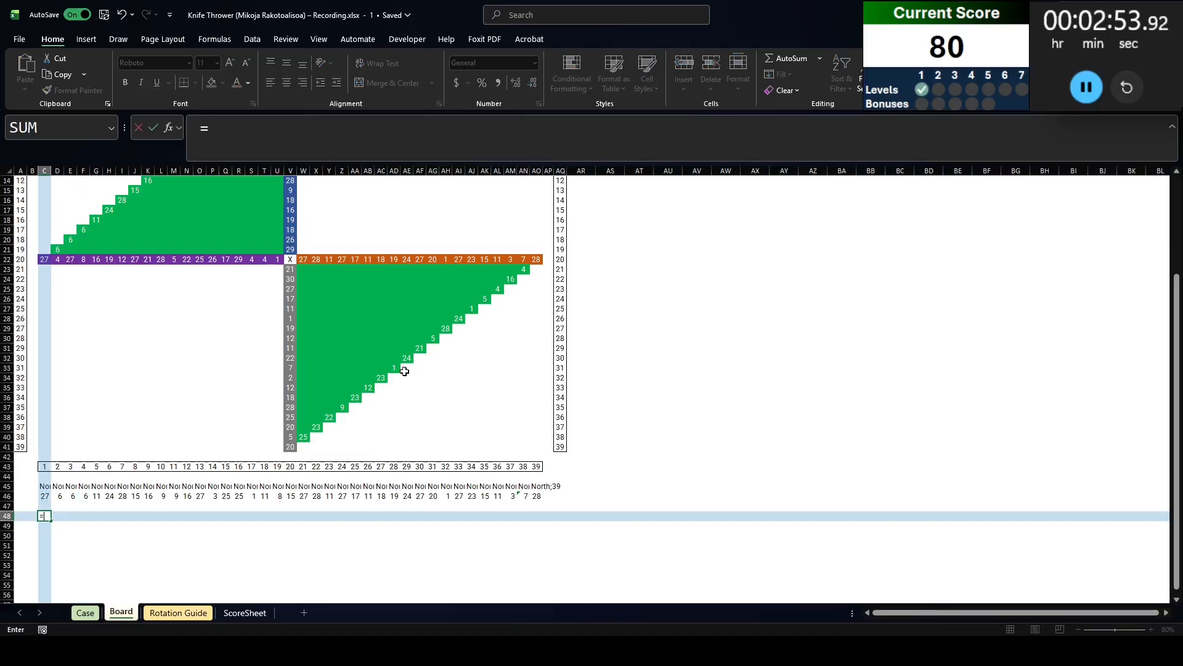
type("\"South;\"&")
key("Up")
key("Up")
key("Up")
key("Up")
key("Up")
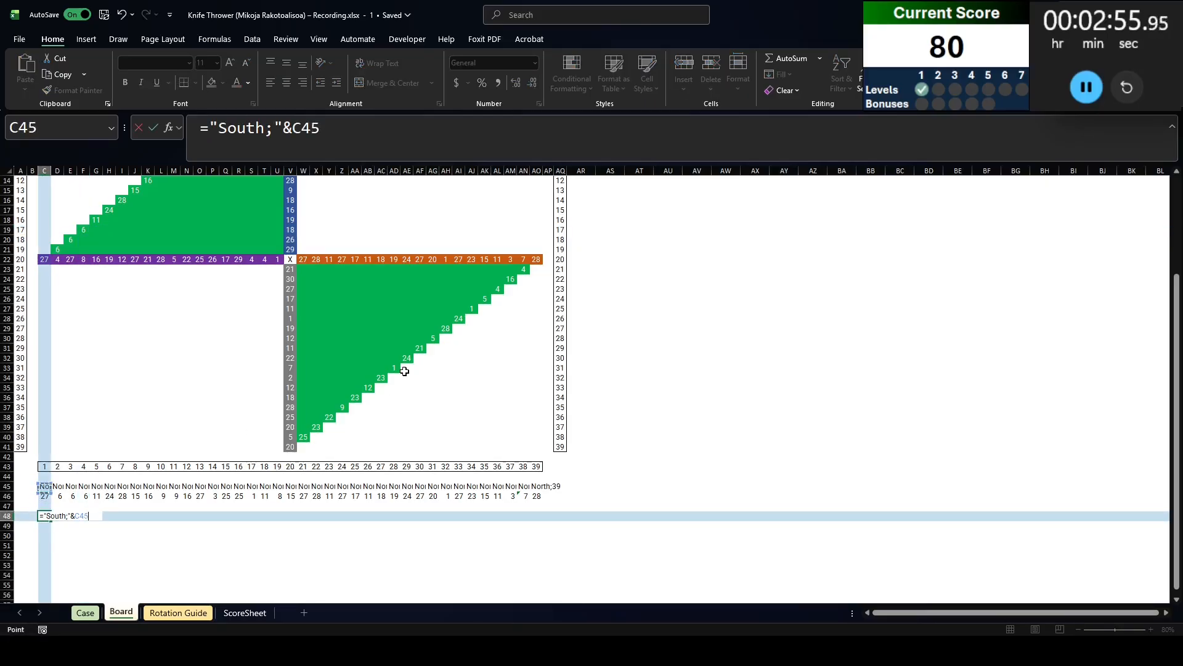
key("ctrl+shift+Right")
key("Return")
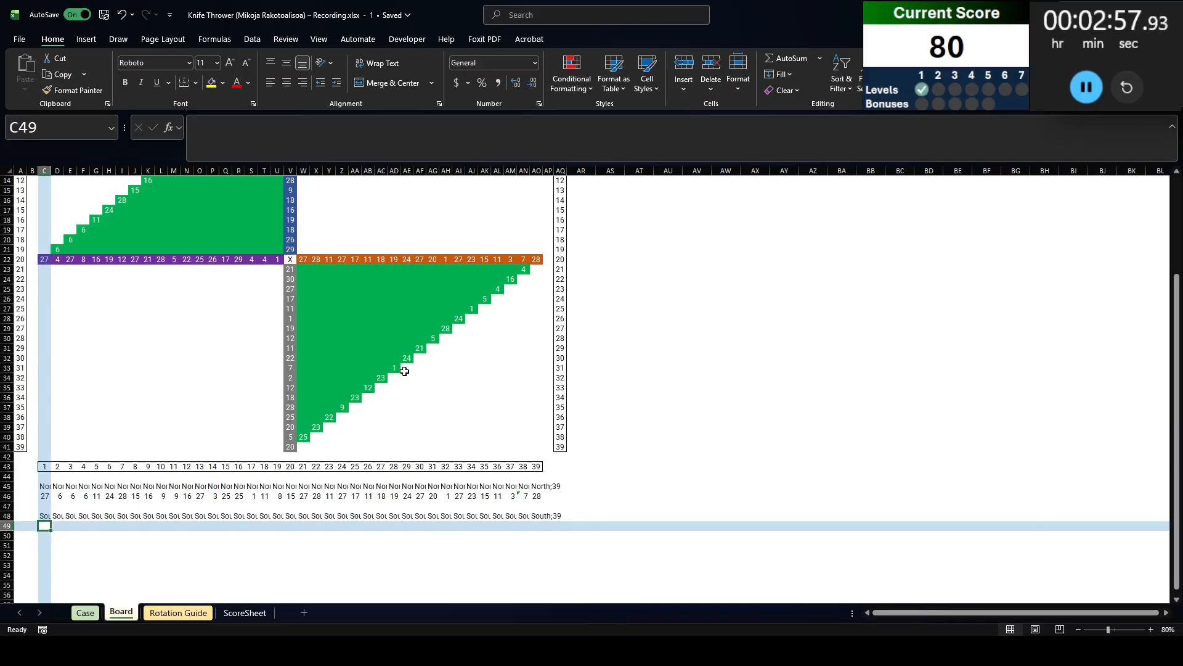
Enter =TAKE(FILTER(C22:C41,LEN(C22:C41)>0),-1) in C49 to get the points of the first south throw
type("=")
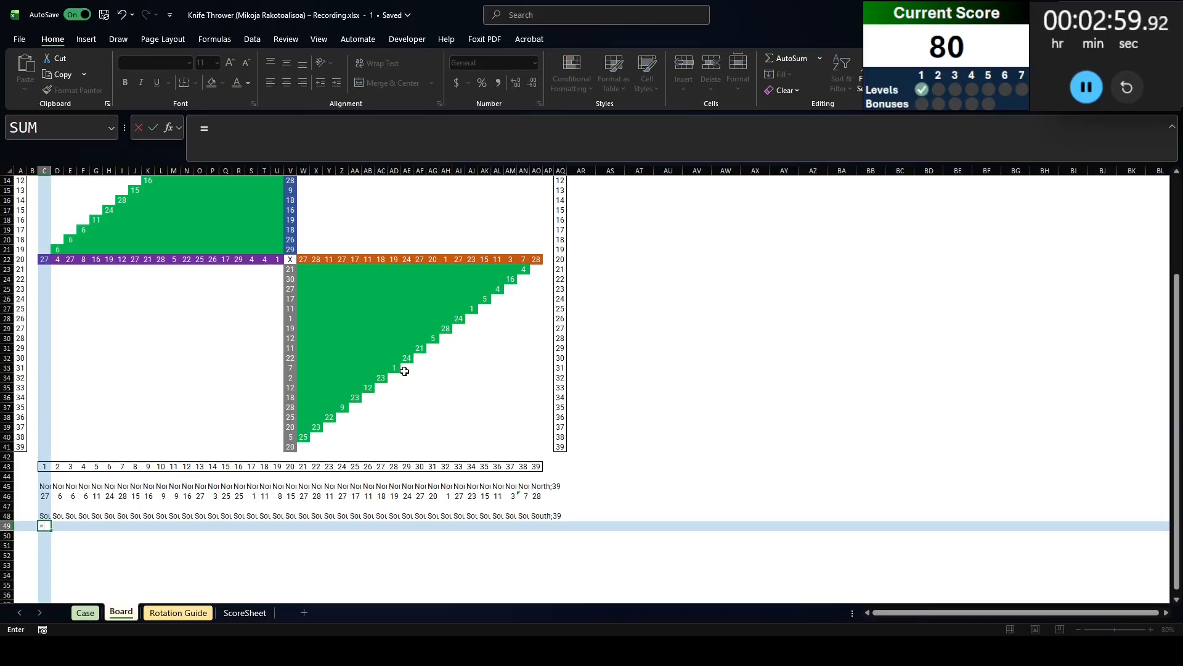
type("take(")
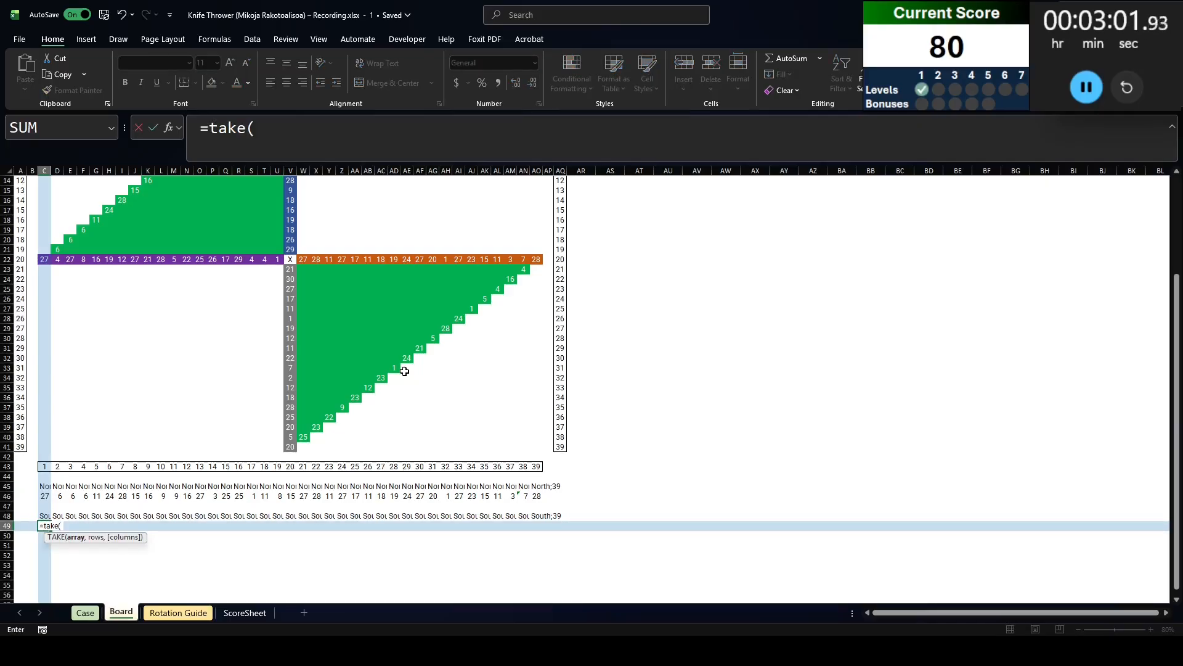
type("filter(")
left_click_drag(44, 259, 45, 447)
left_click(549, 149)
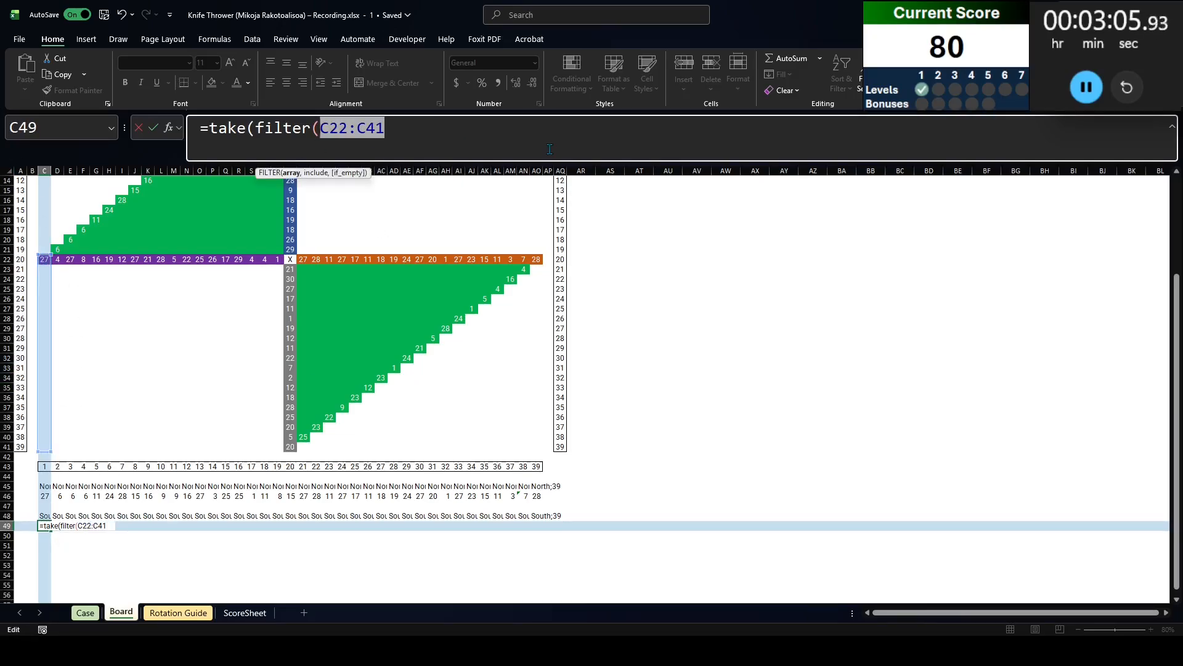
type(",len(C22:C41)>")
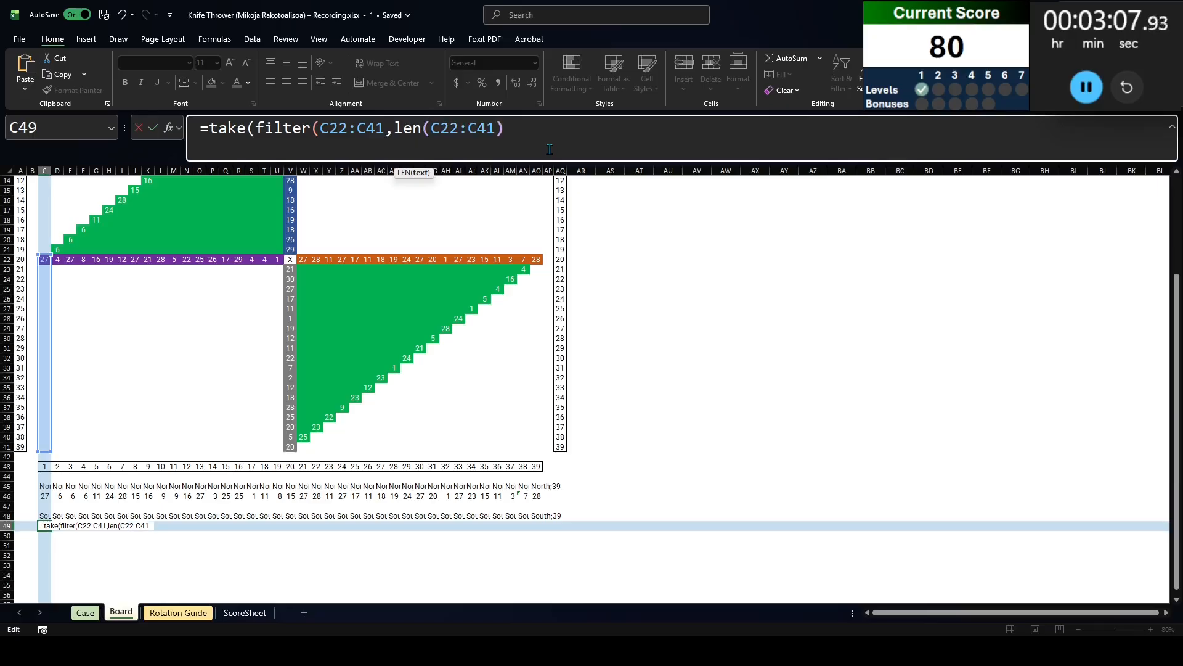
type("0)),")
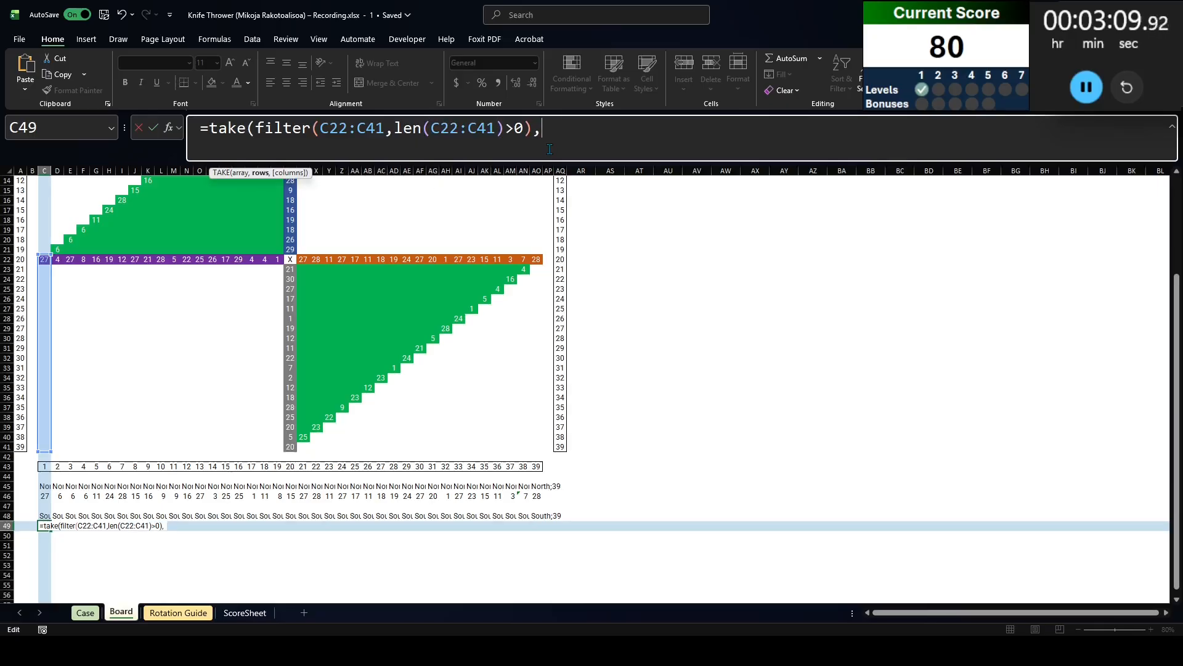
type("-1)")
key("Return")
Copy the C49 formula across row 49 through AO49 for all south positions
key("Up")
key("ctrl+c")
key("Up")
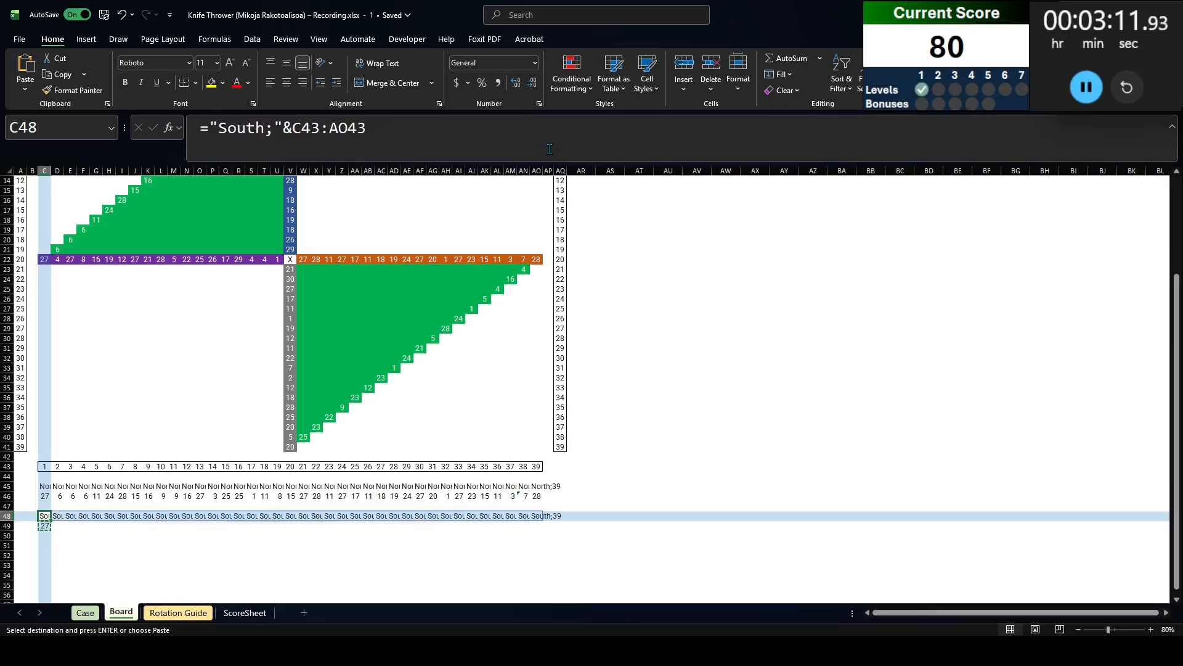
key("ctrl+Right")
key("Down")
key("ctrl+shift+Left")
key("ctrl+v")
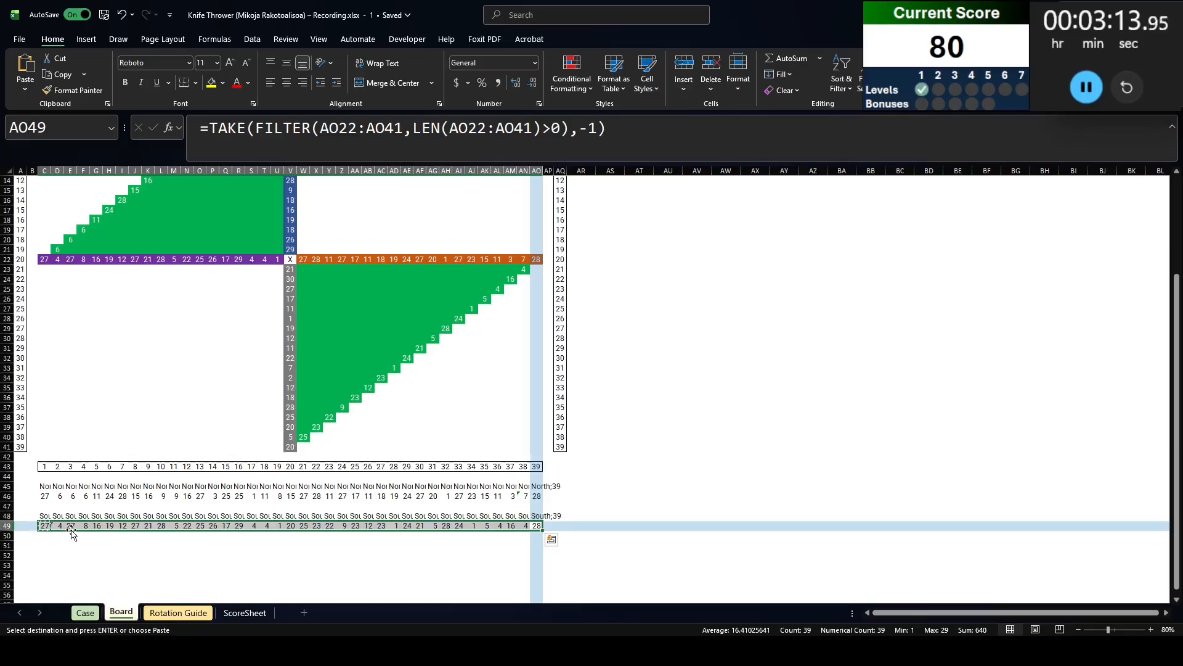
Check the south points for position 4 in F49 against its column on the board
left_click(94, 527)
left_click(84, 527)
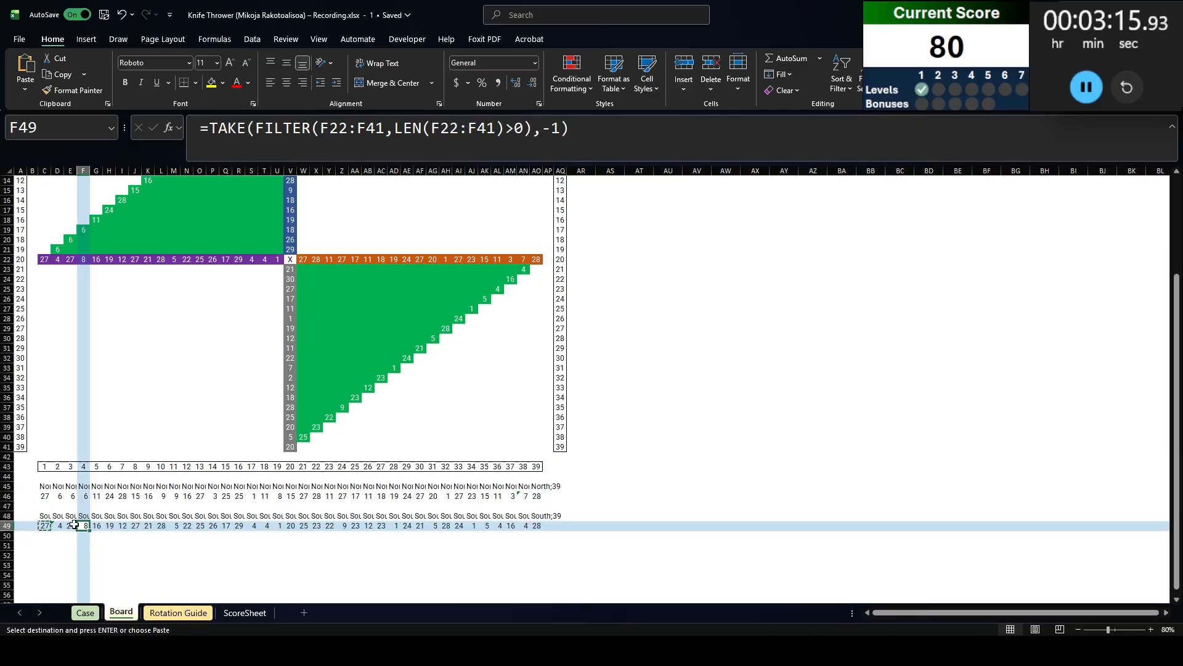
scroll(74, 525, "up", 4)
scroll(73, 524, "down", 4)
scroll(73, 528, "up", 3)
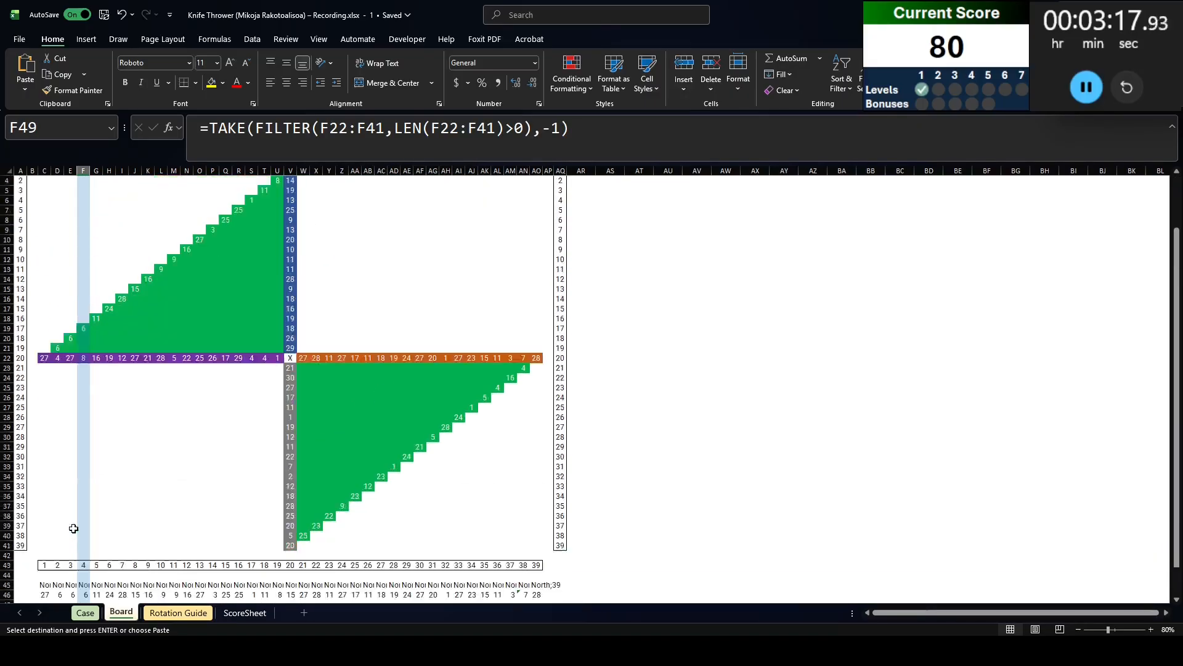
Enter ="West;"&A3:A41 in AS3 to build a throw label for each west position
scroll(74, 529, "up", 1)
left_click(608, 197)
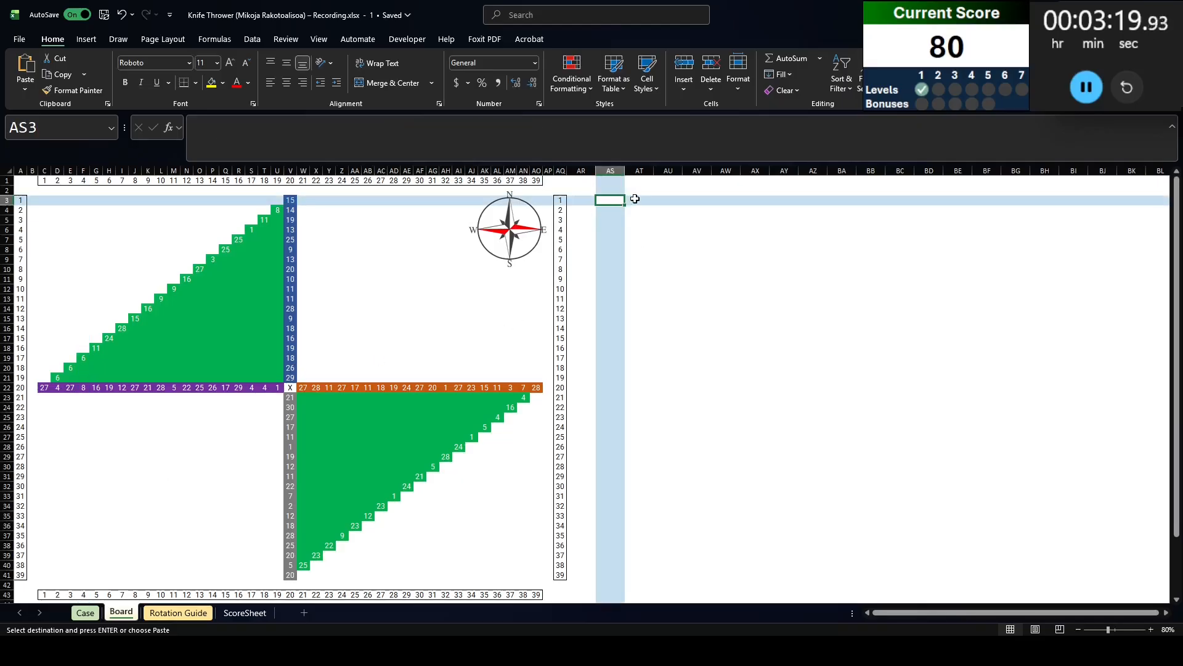
type("=\"West;\"&*")
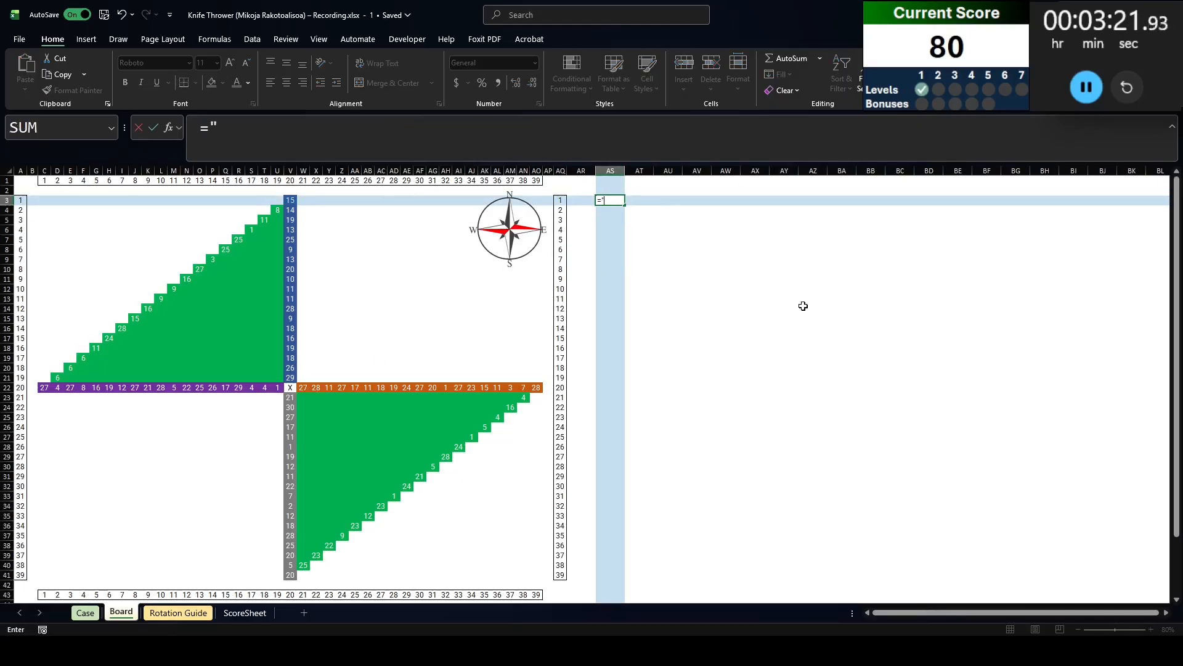
key("ctrl+Left")
key("ctrl+Left")
key("ctrl+Left")
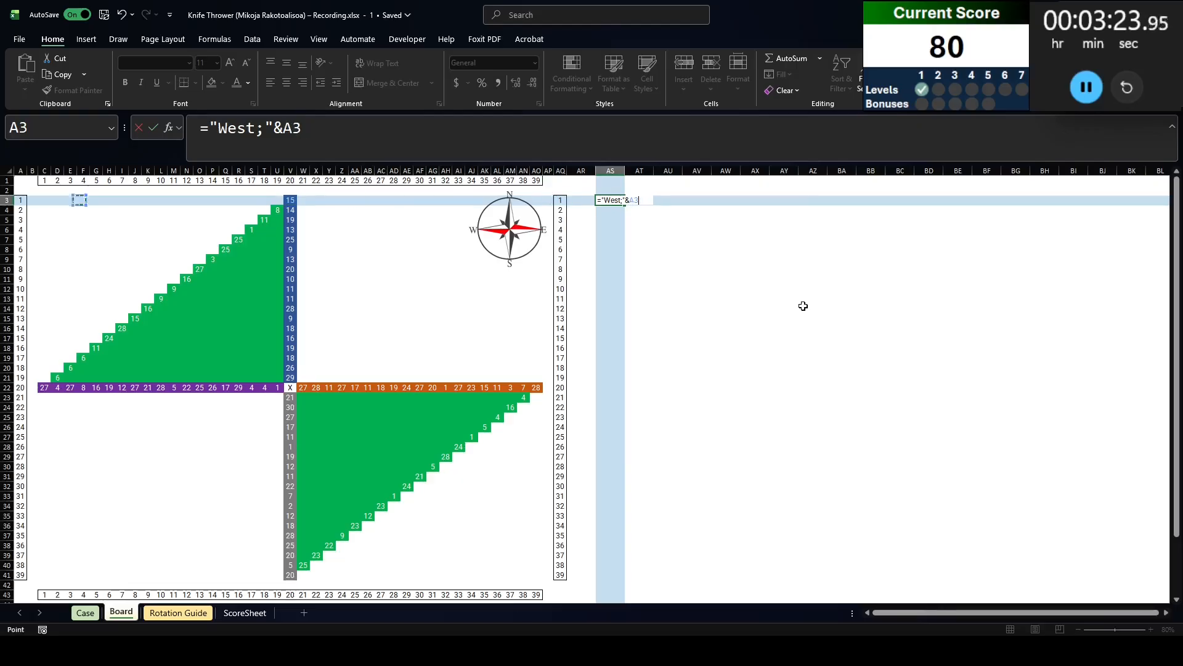
key("ctrl+shift+Down")
key("Return")
Enter =TAKE(FILTER(C3:V3,LEN(C3:V3)>0),,1) in AT3 to get the points of the first west throw
key("Up")
key("Right")
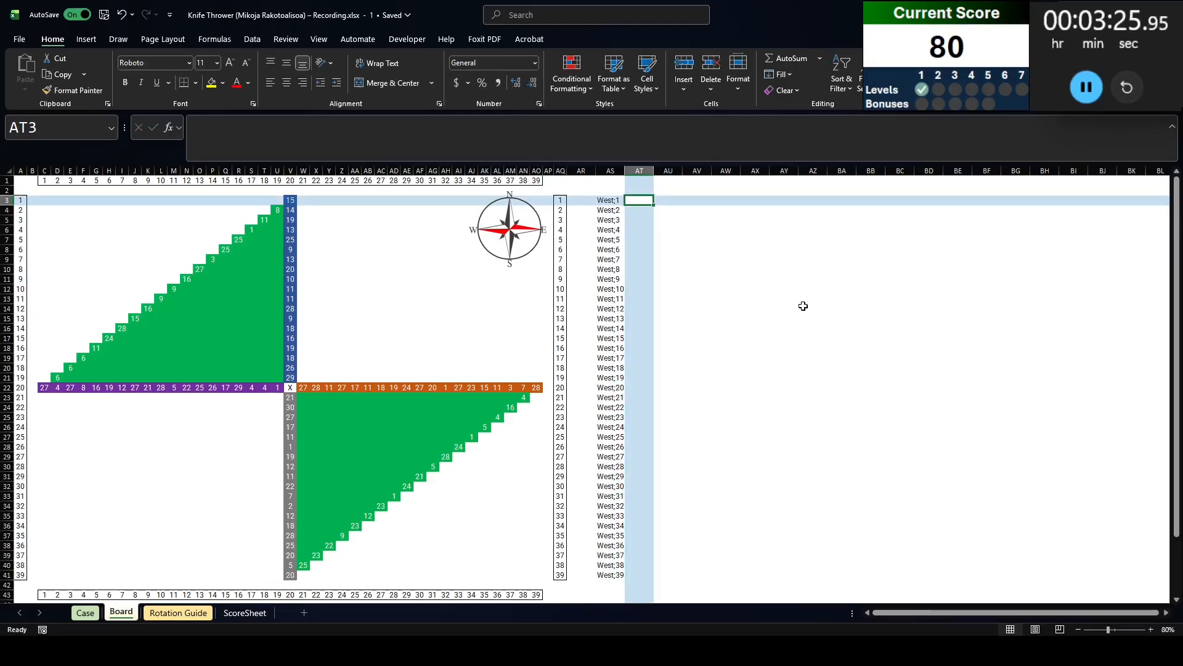
type("=take(fitl")
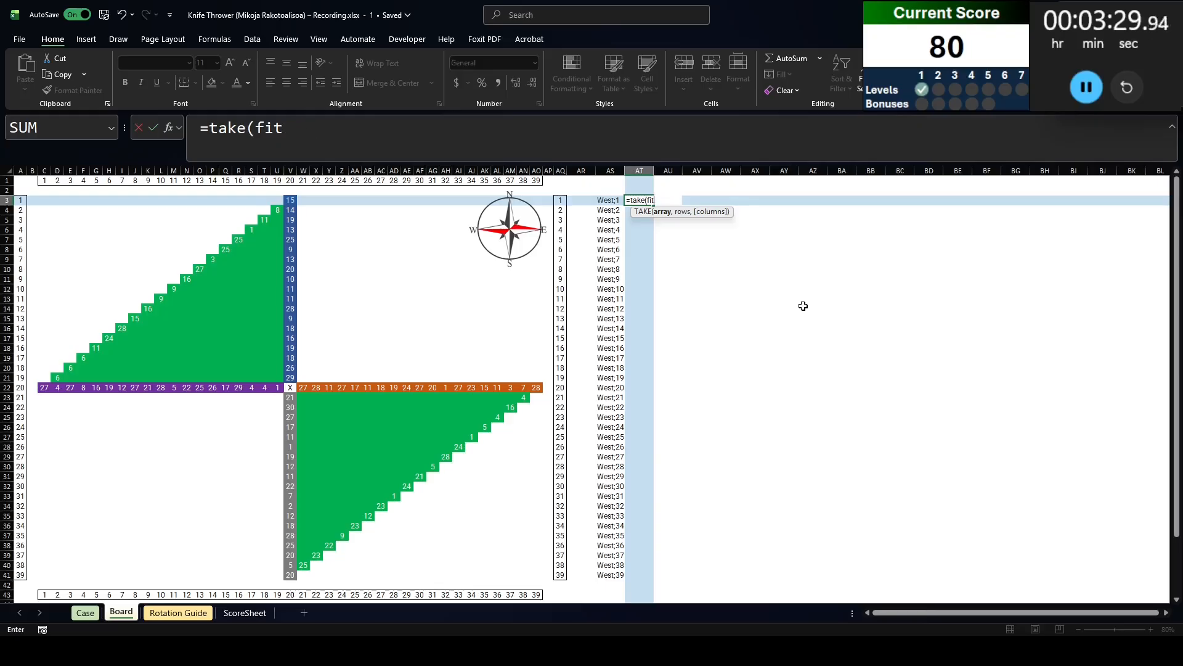
key("BackSpace")
type("lter(")
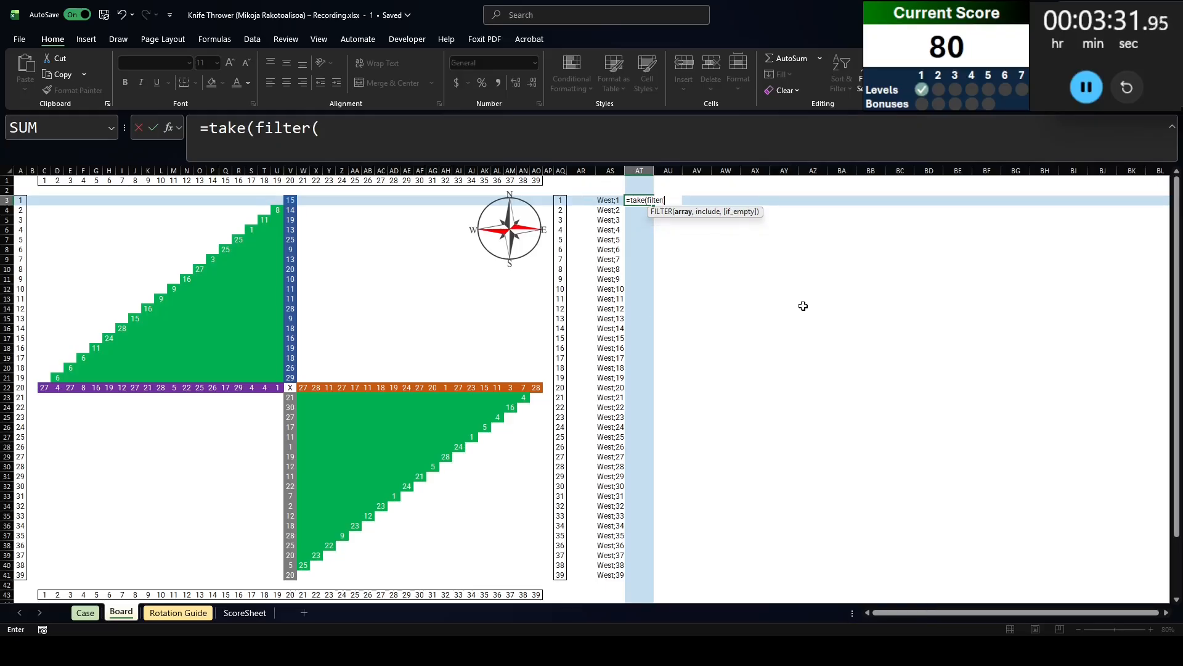
left_click_drag(289, 200, 38, 201)
left_click(740, 159)
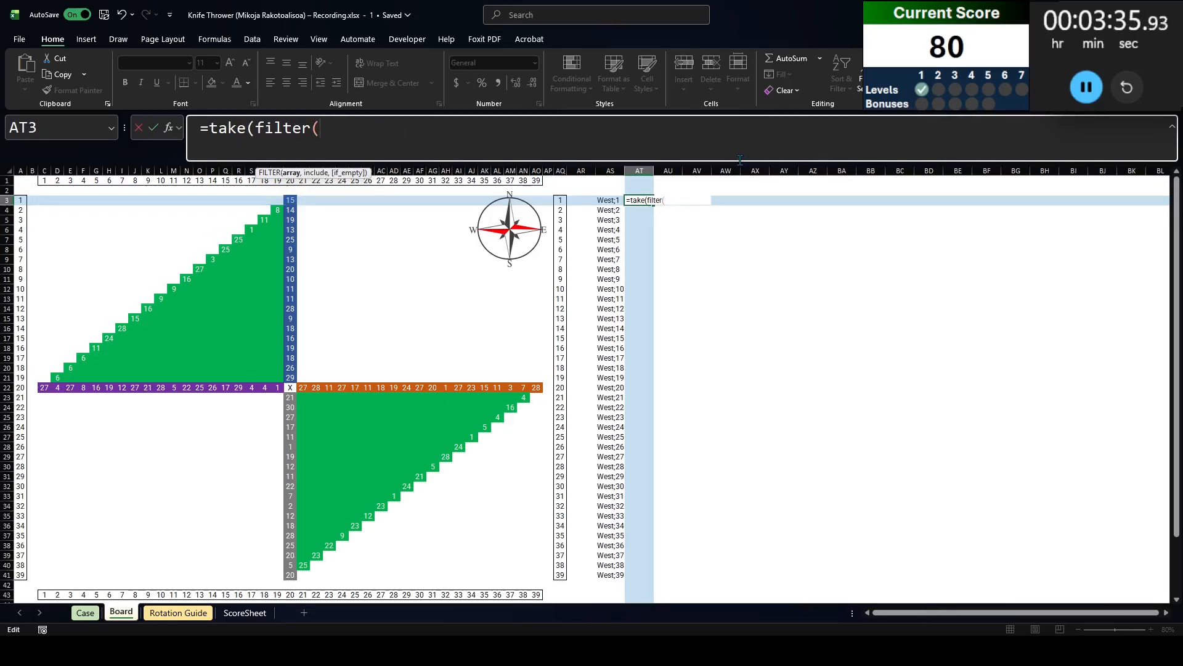
type(",len(C3:V3)>0")
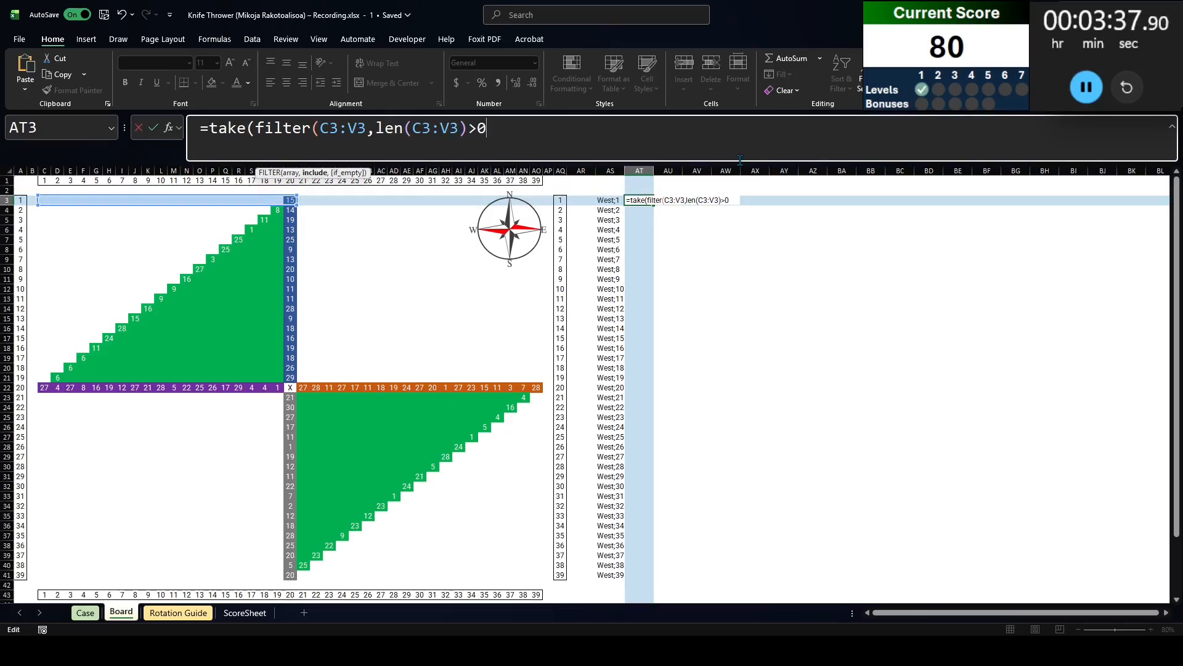
type("),")
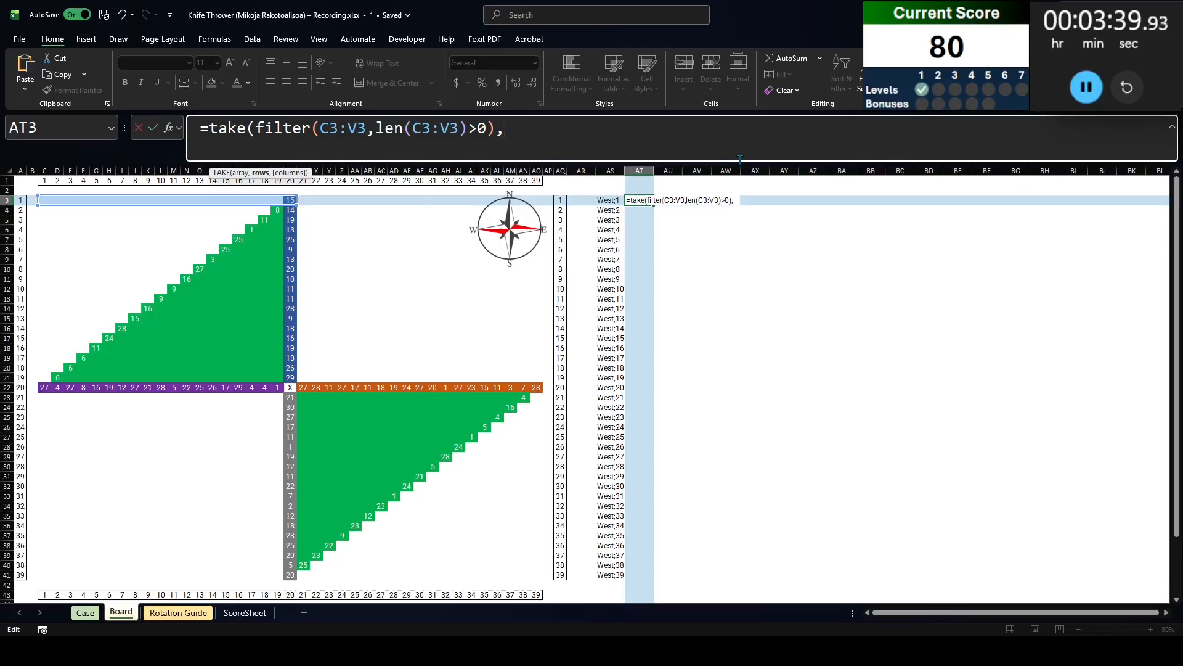
type(",")
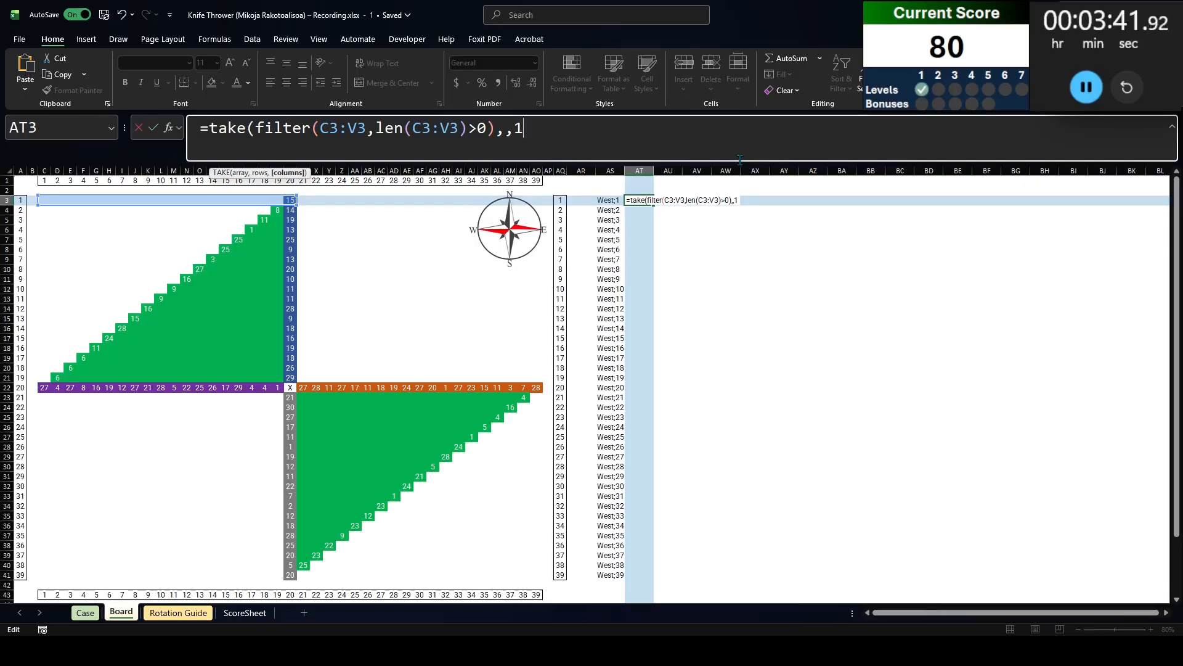
type("1)")
key("Return")
key("Up")
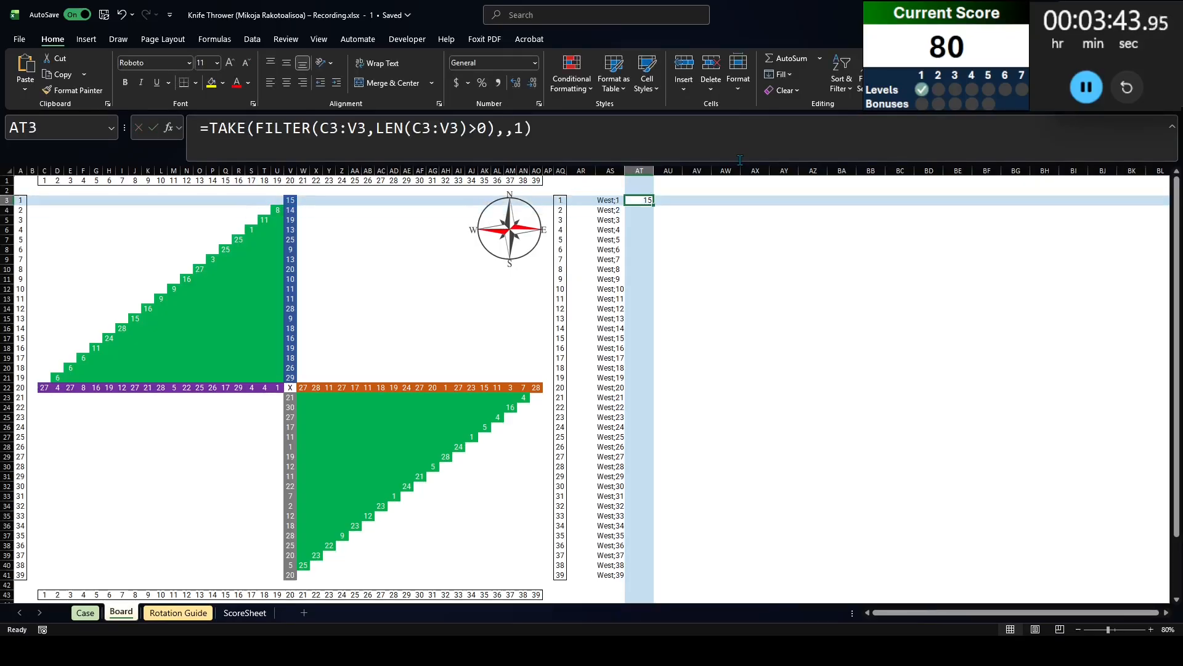
Copy the AT3 formula down through AT41 for all west positions
key("ctrl+c")
key("Left")
key("ctrl+shift+Down")
key("ctrl+Down")
key("Right")
key("ctrl+shift+Up")
key("ctrl+v")
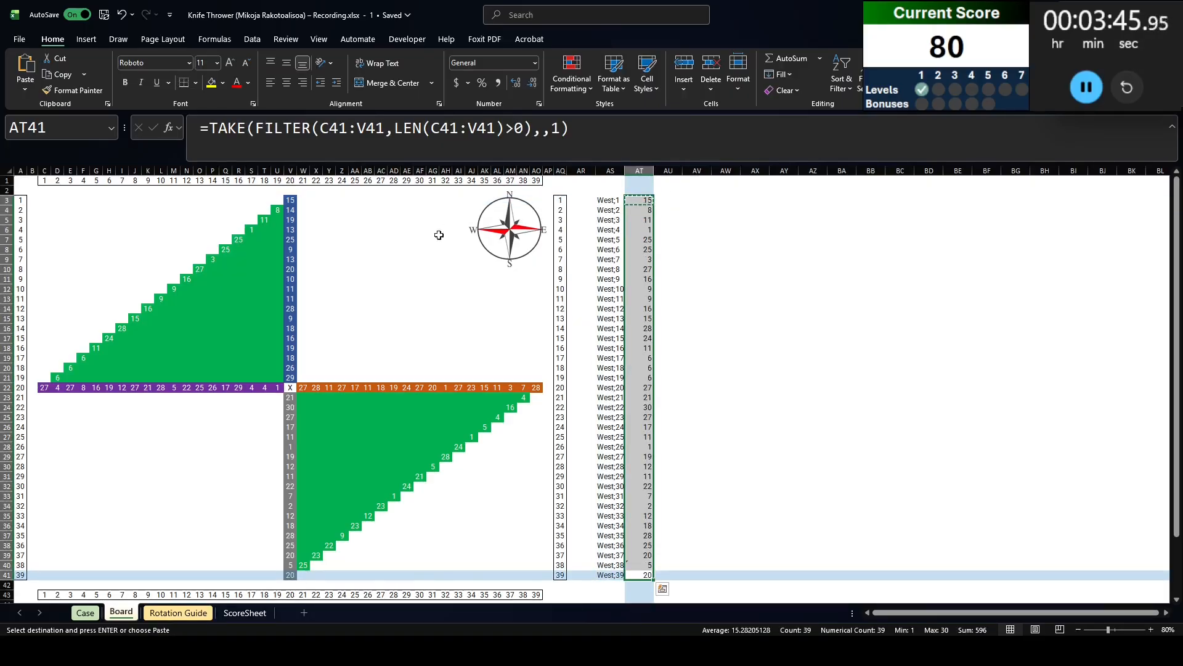
Enter a formula in AV3 that joins "East;" to each east position number, giving labels for all 39 positions
left_click(719, 200)
key("Left")
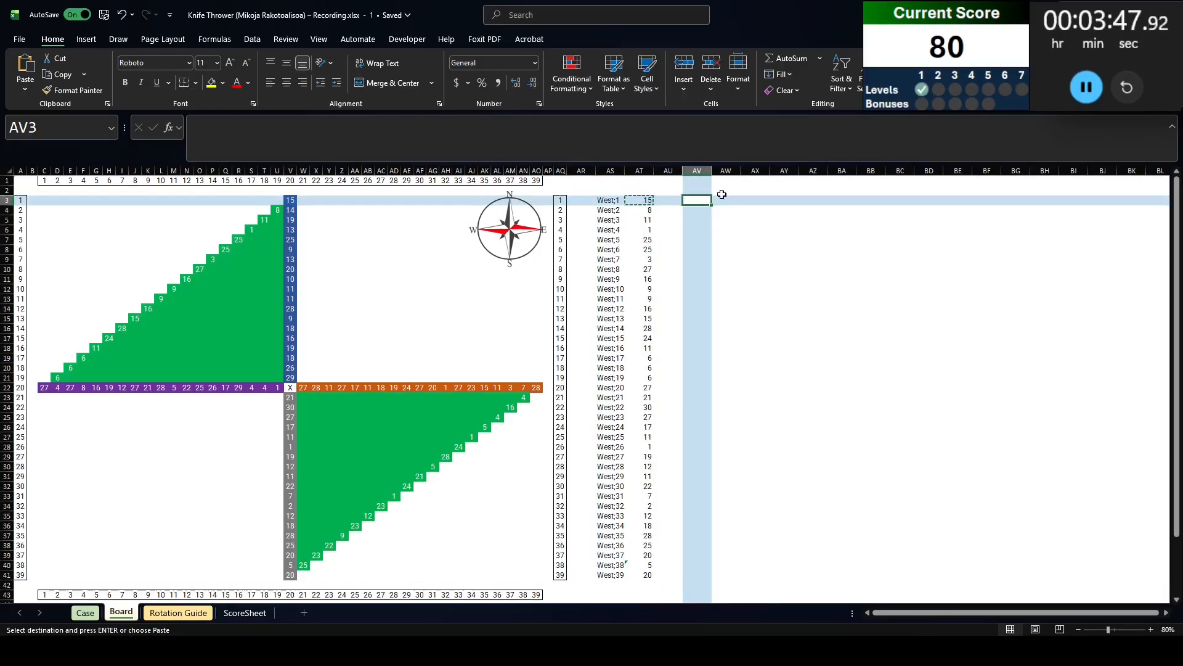
type("=")
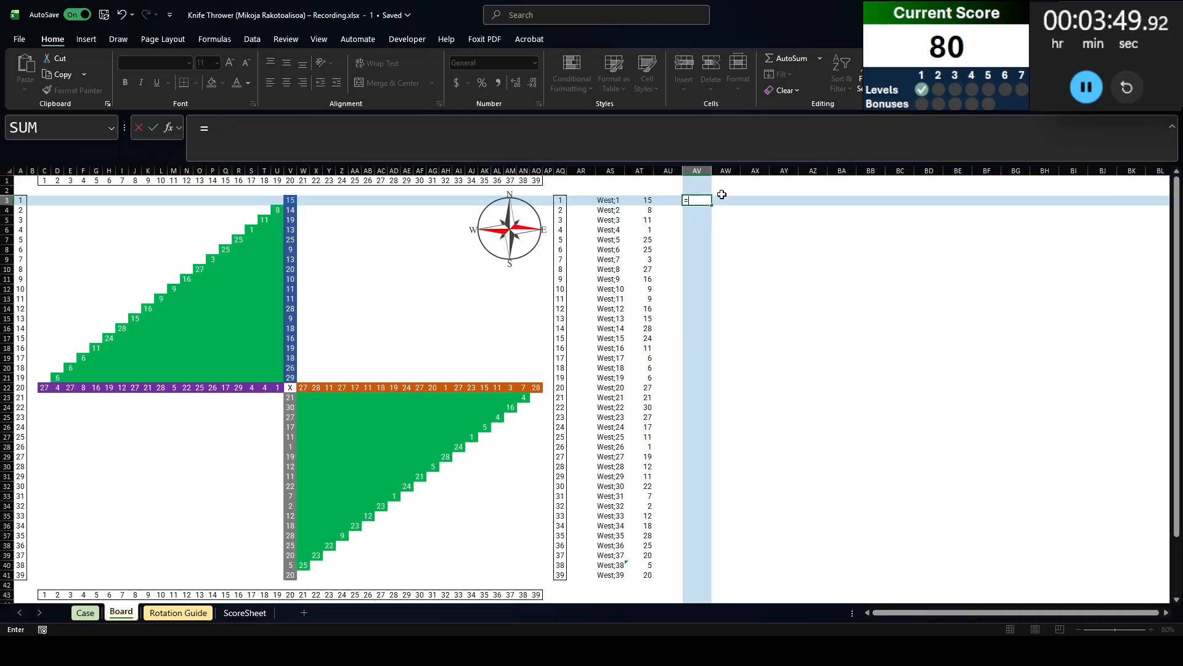
type("\"East;\"&")
key("Left")
key("Left")
key("Left")
key("Left")
key("Left")
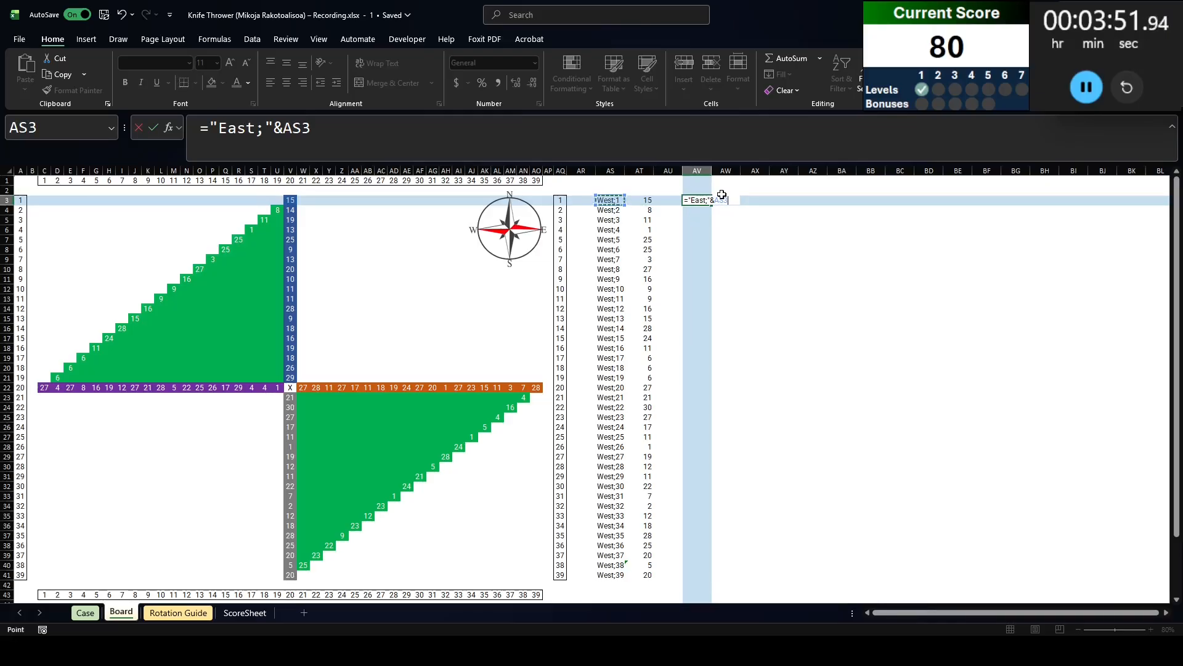
key("ctrl+shift+Down")
key("Return")
Enter =TAKE(FILTER(V3:AO3,LEN(V3:AO3)>0),,-1) in AW3 to get the points of the first east throw
left_click(723, 197)
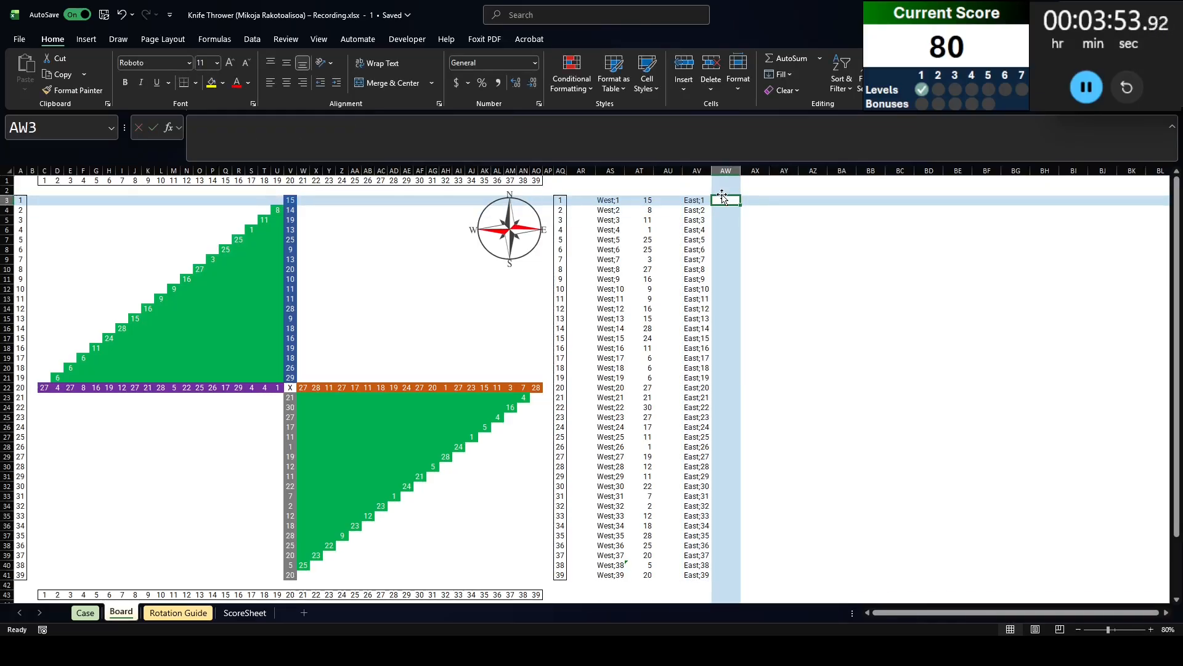
type("=take(filter(")
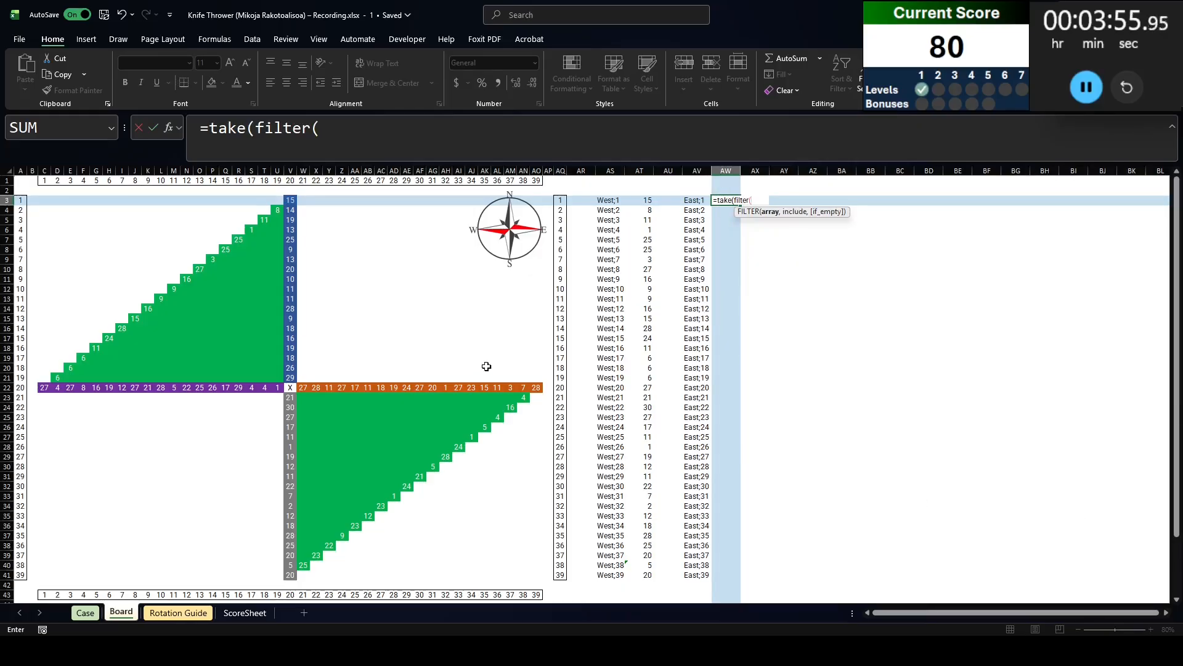
left_click_drag(296, 197, 539, 199)
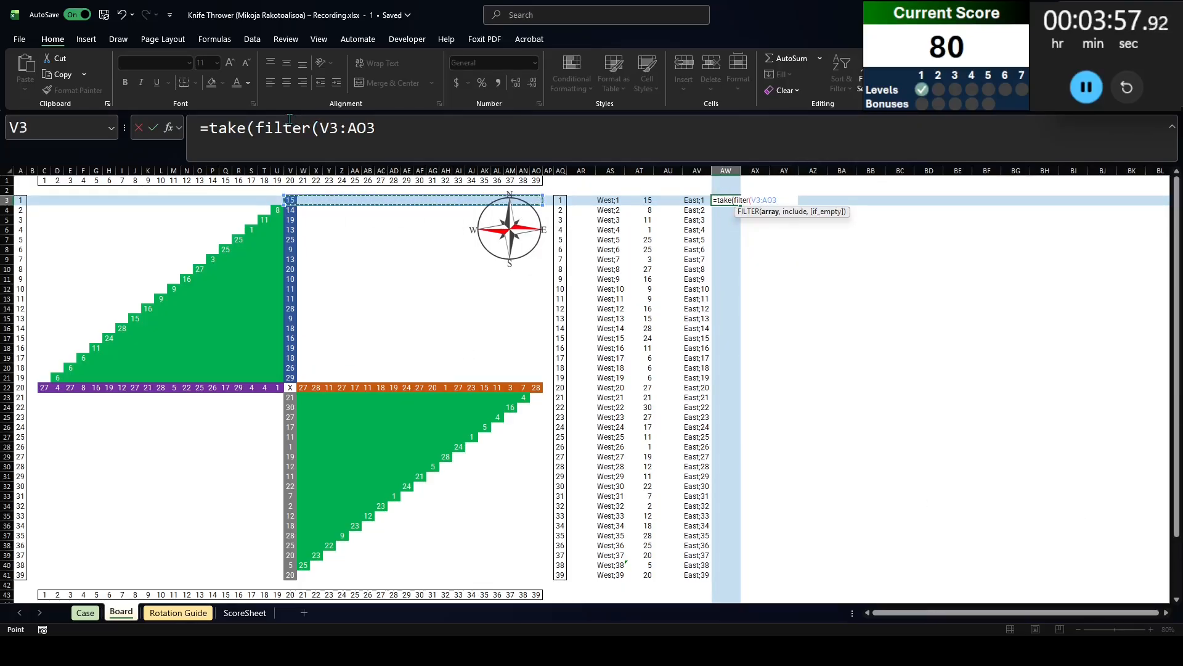
left_click_drag(316, 127, 604, 148)
key("ctrl+c")
left_click(604, 147)
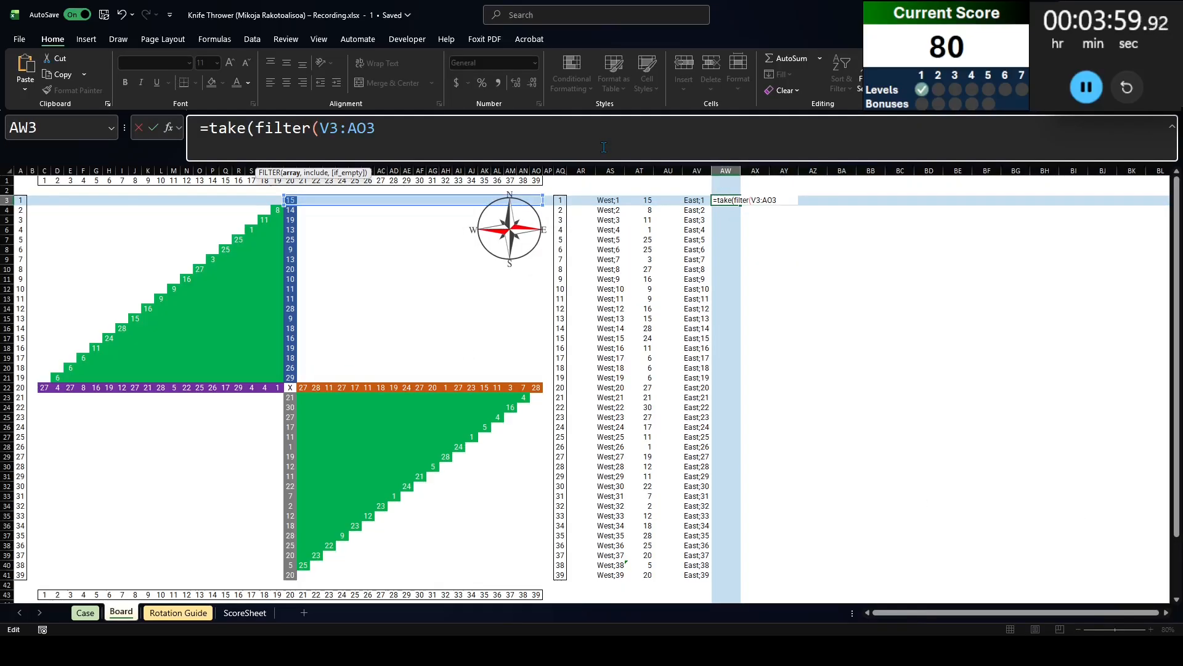
type(",len(")
key("ctrl+v")
type(")>0)")
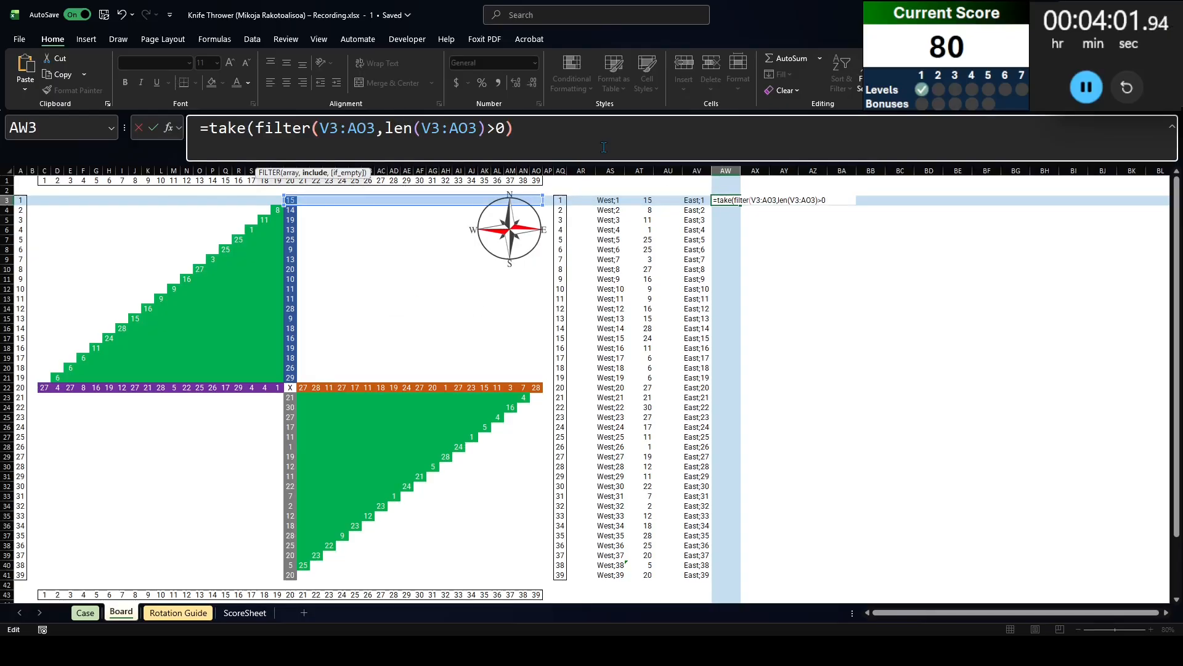
type(",")
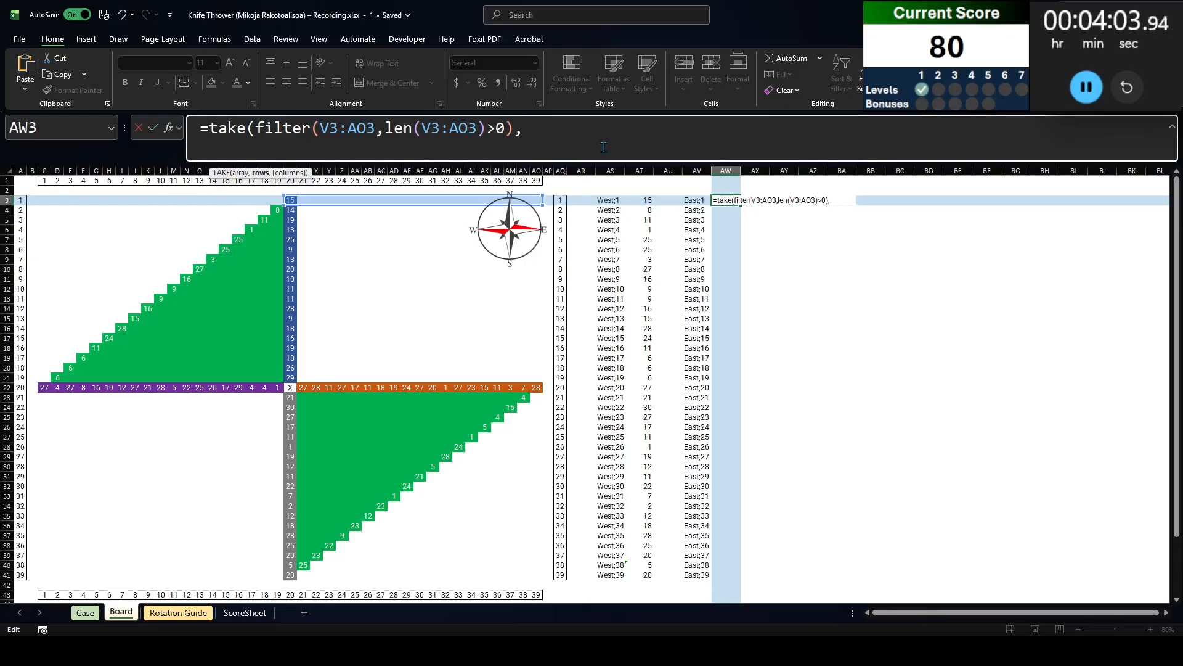
type("-,-1")
key("Return")
key("Up")
Copy the AW3 formula down through AW41 for all east positions and look over the filled points
key("ctrl+c")
key("Left")
key("ctrl+Down")
key("Right")
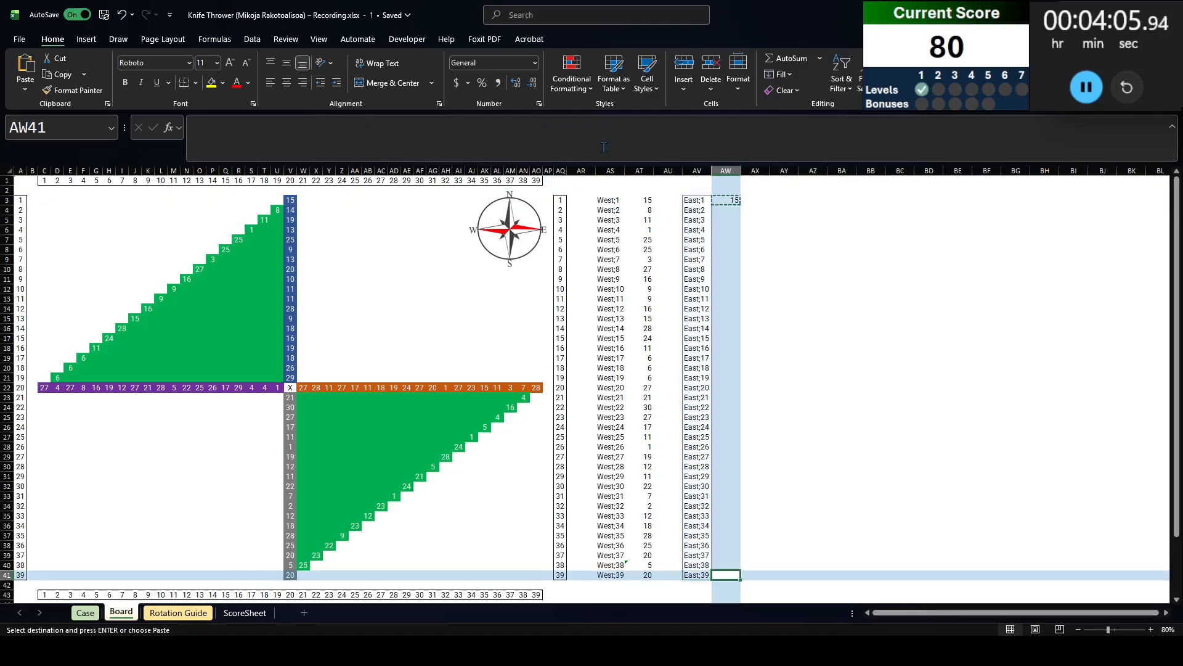
key("ctrl+shift+Up")
key("ctrl+v")
scroll(664, 335, "down", 6)
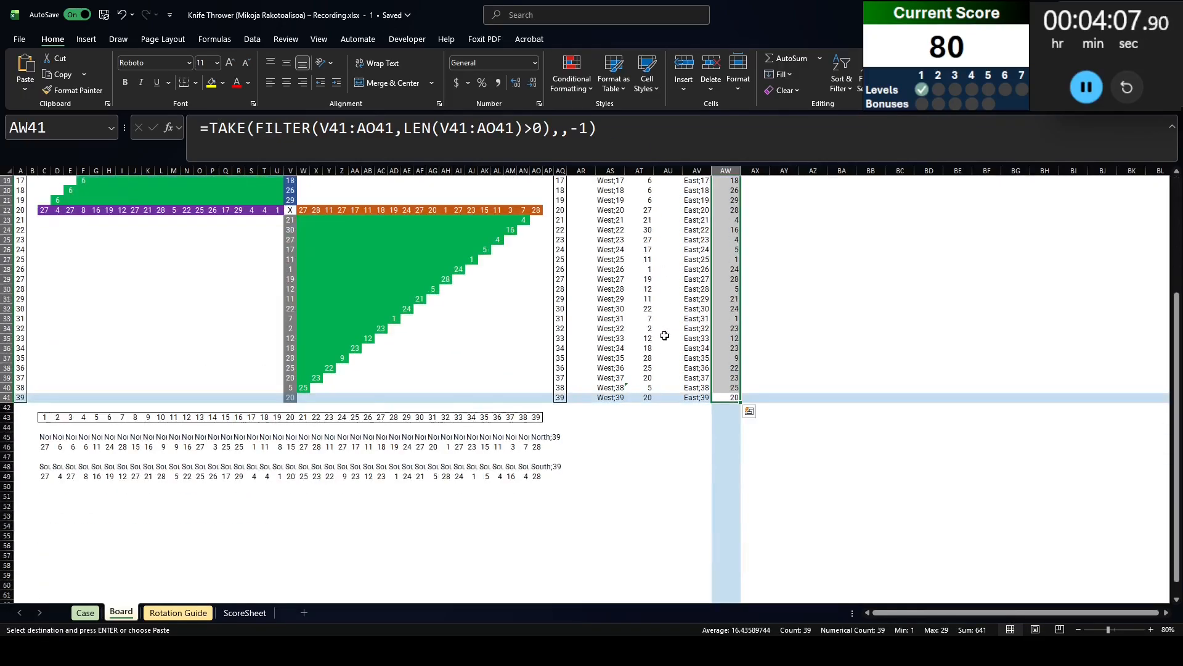
scroll(625, 364, "up", 6)
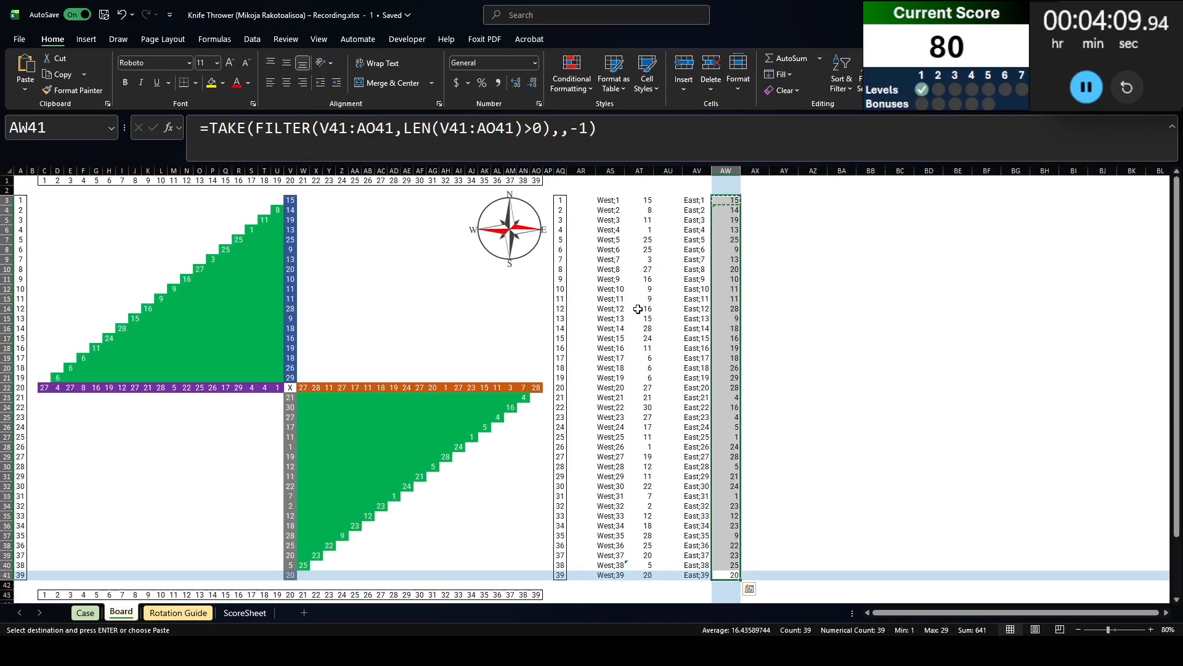
Head the combined lookup table with Pos in AY1 and Pts in AZ1
left_click(784, 182)
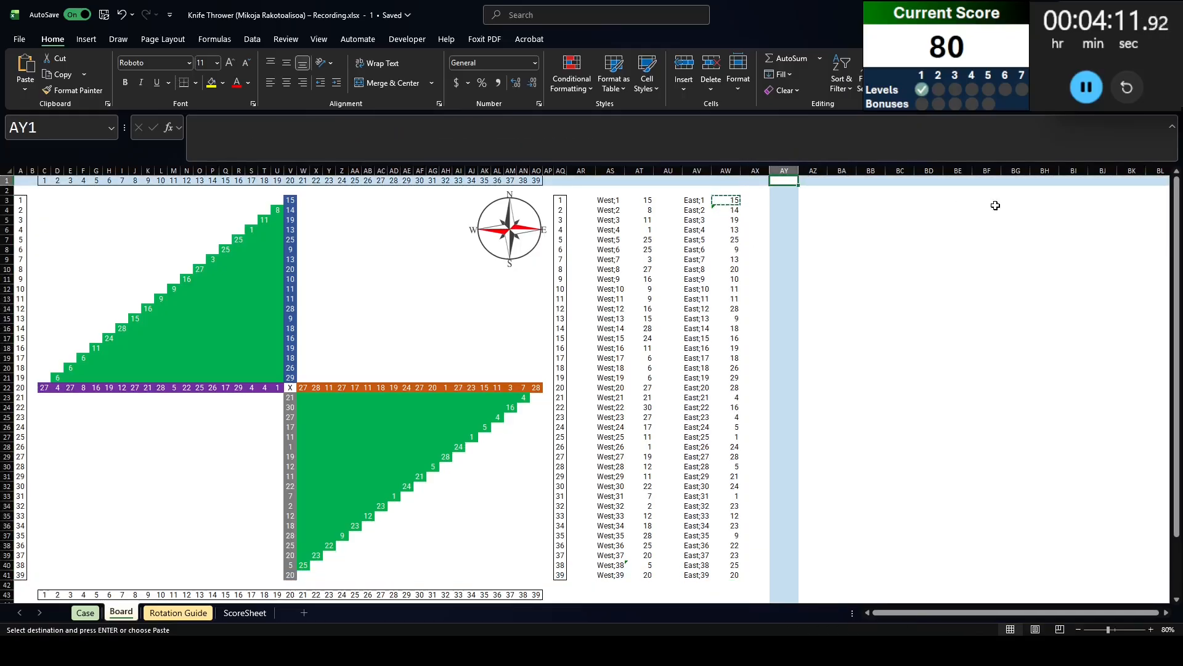
key("Escape")
key("BackSpace")
type("Pos")
key("Tab")
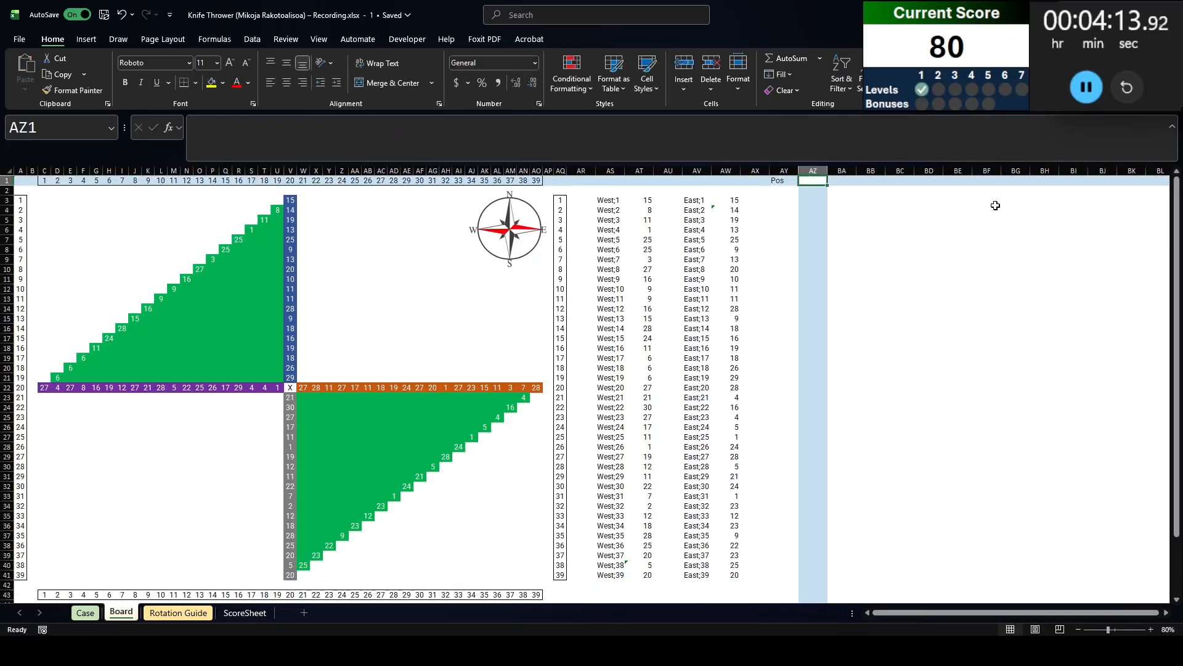
type("Poi")
key("BackSpace")
key("BackSpace")
type("ts")
key("Return")
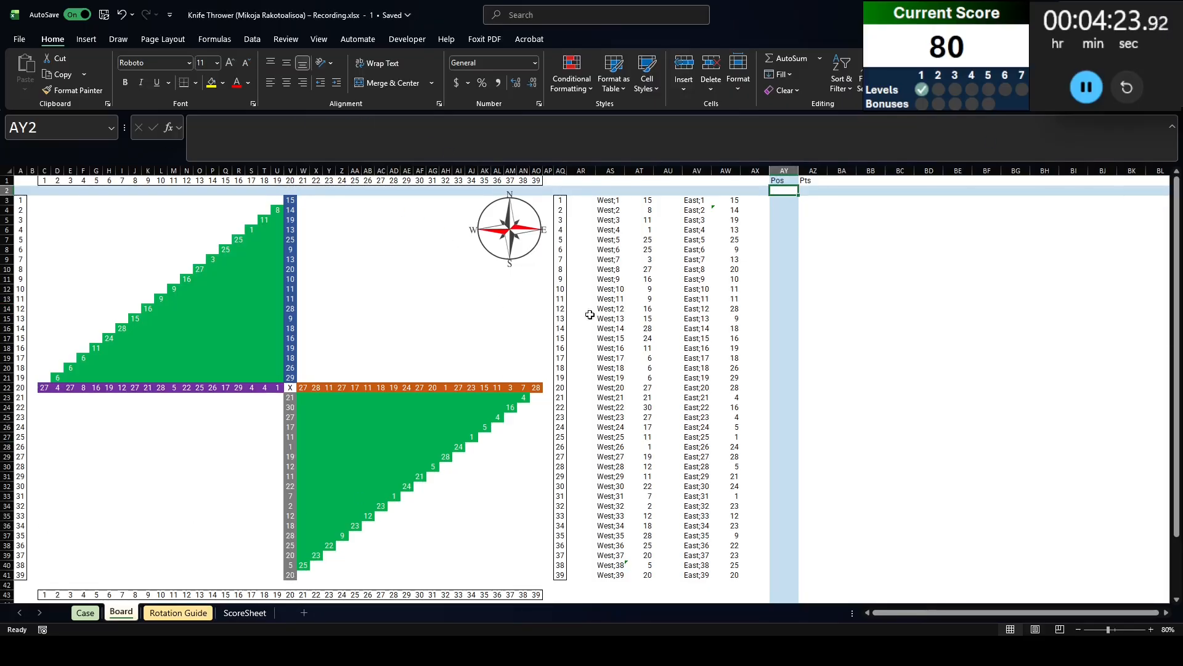
Start a VSTACK formula in AY2 with the north labels as TOCOL(C45#) and the east labels as AV3#
type("=v")
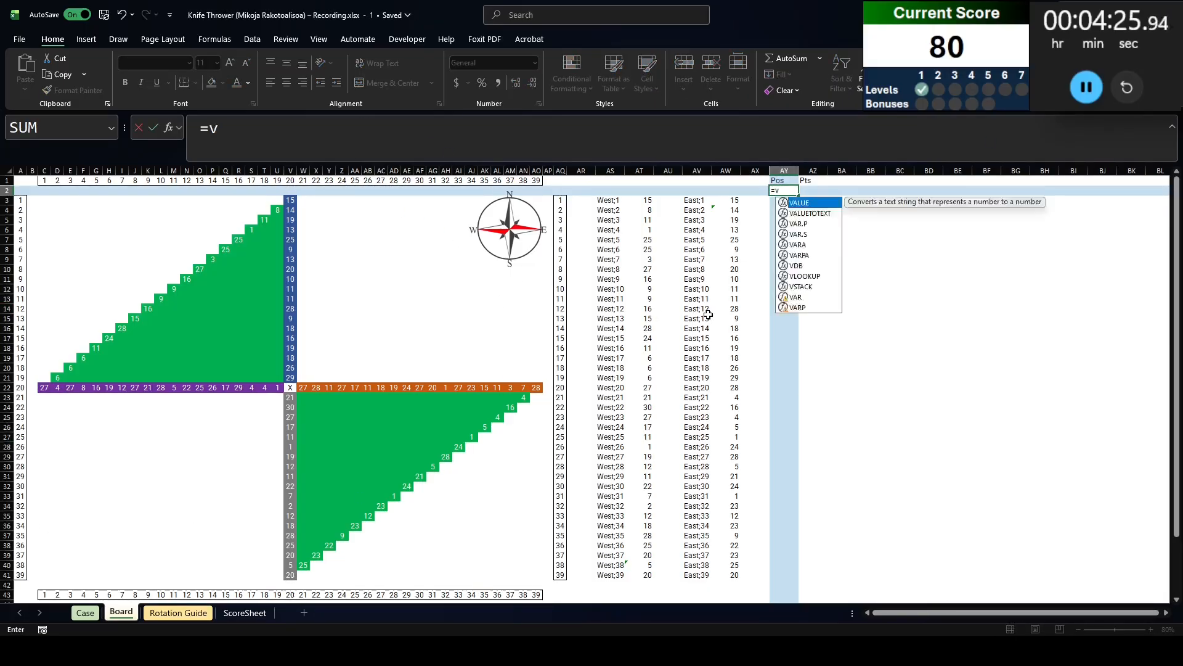
type("stack(")
scroll(200, 496, "down", 4)
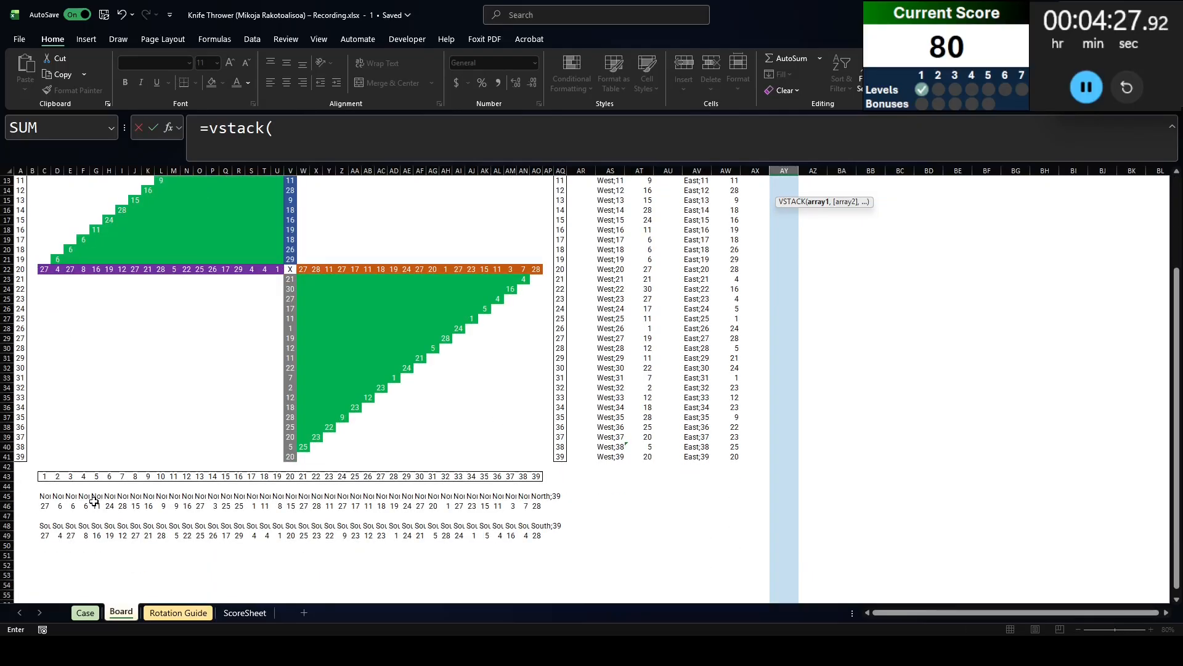
type("tocol(")
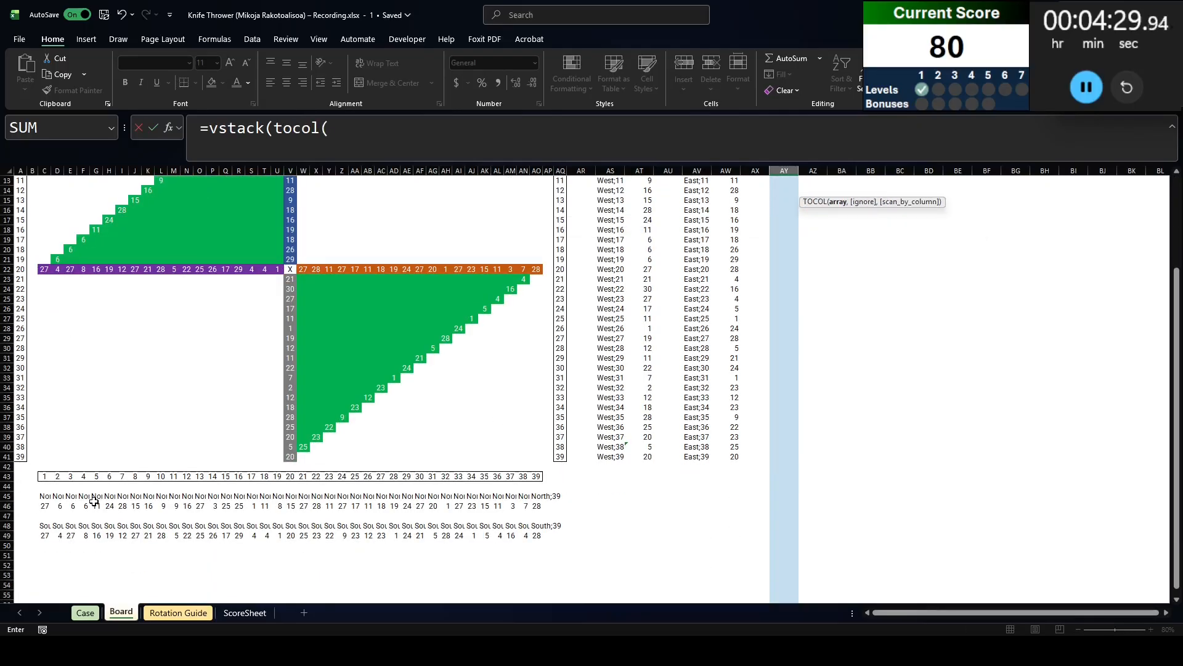
left_click(58, 494)
left_click(52, 493)
type("#")
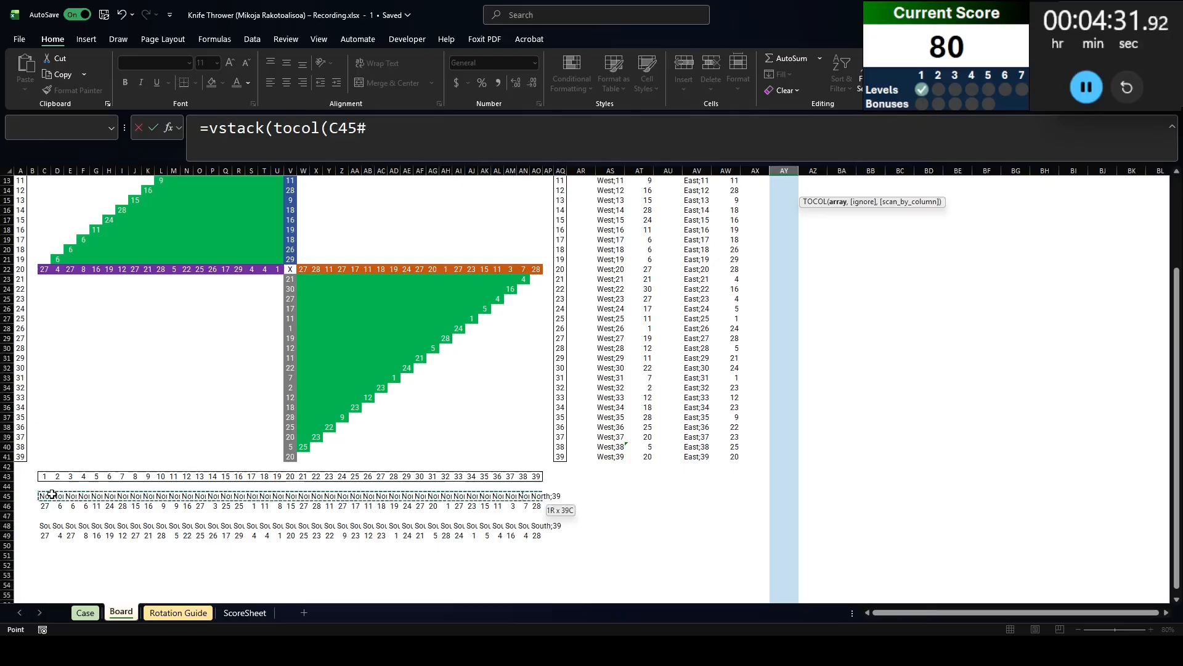
type("),")
scroll(563, 226, "up", 4)
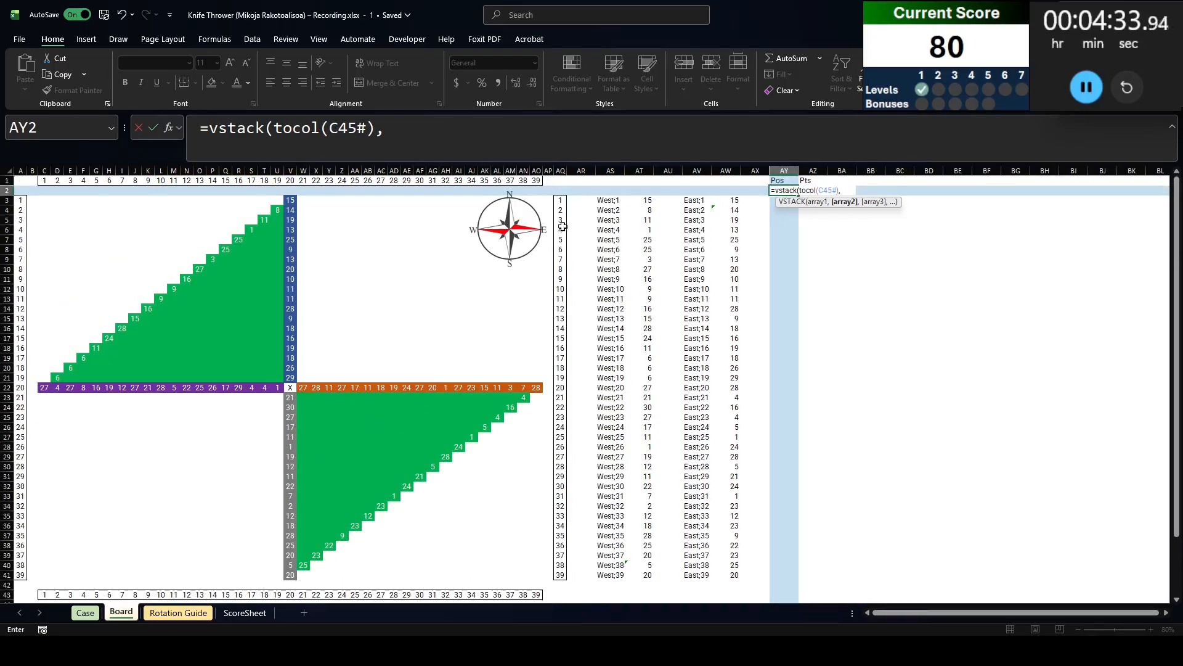
left_click(696, 203)
type("#")
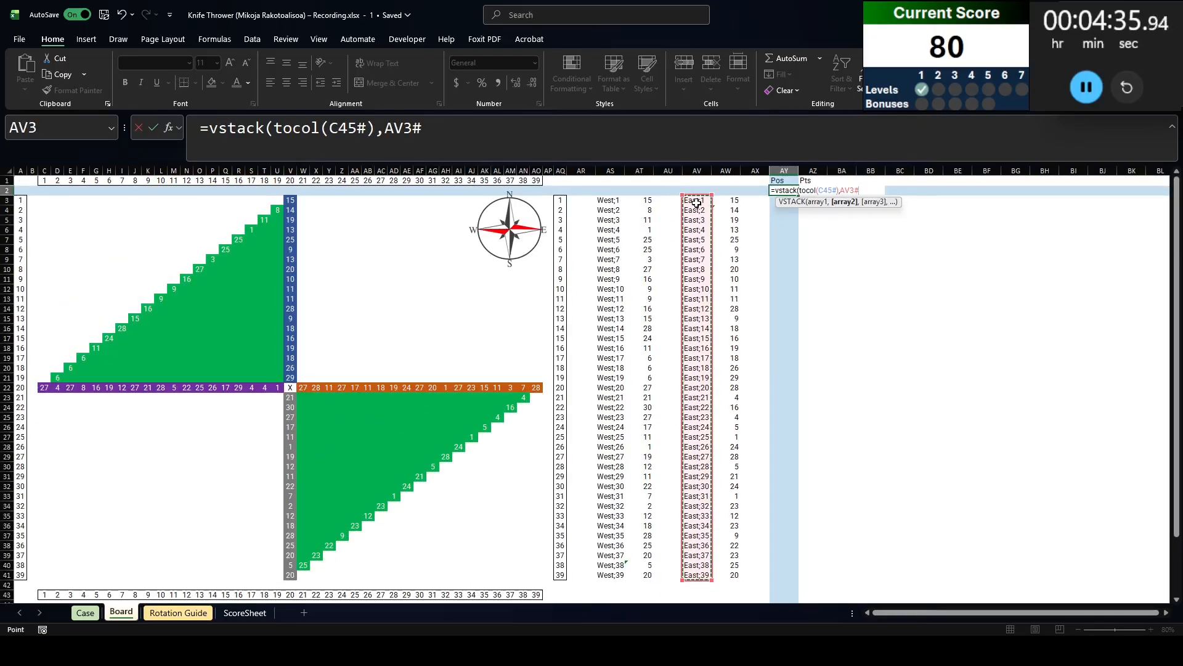
Complete the AY2 VSTACK formula with the south labels as TOCOL(C48#) and the west labels as AS3#
type(",tocol(")
scroll(649, 208, "down", 7)
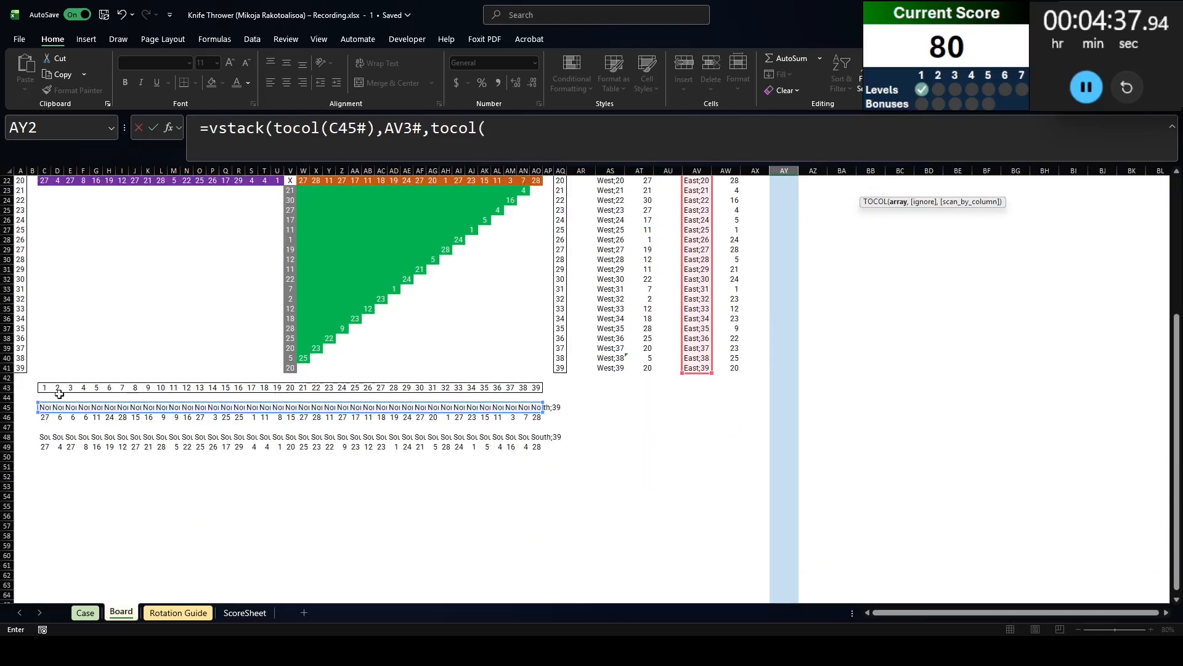
left_click(50, 436)
key("ctrl+shift+Down")
key("Up")
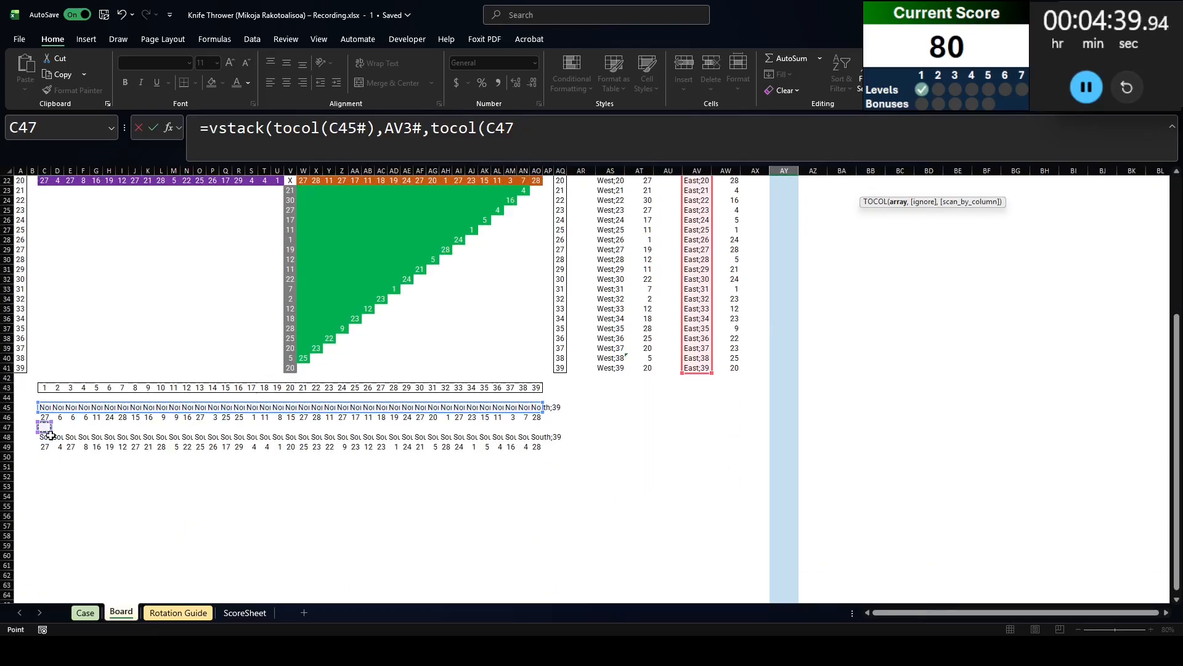
key("Down")
key("ctrl+shift+Right")
type("),")
scroll(602, 193, "up", 7)
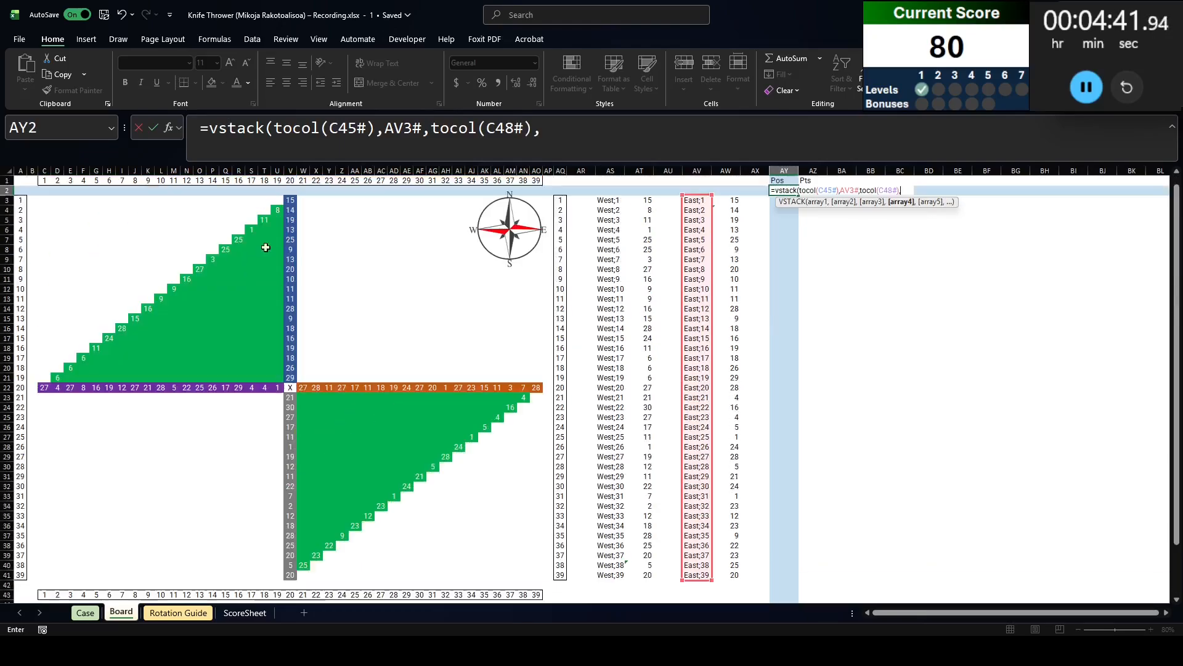
left_click(611, 196)
key("ctrl+shift+Down")
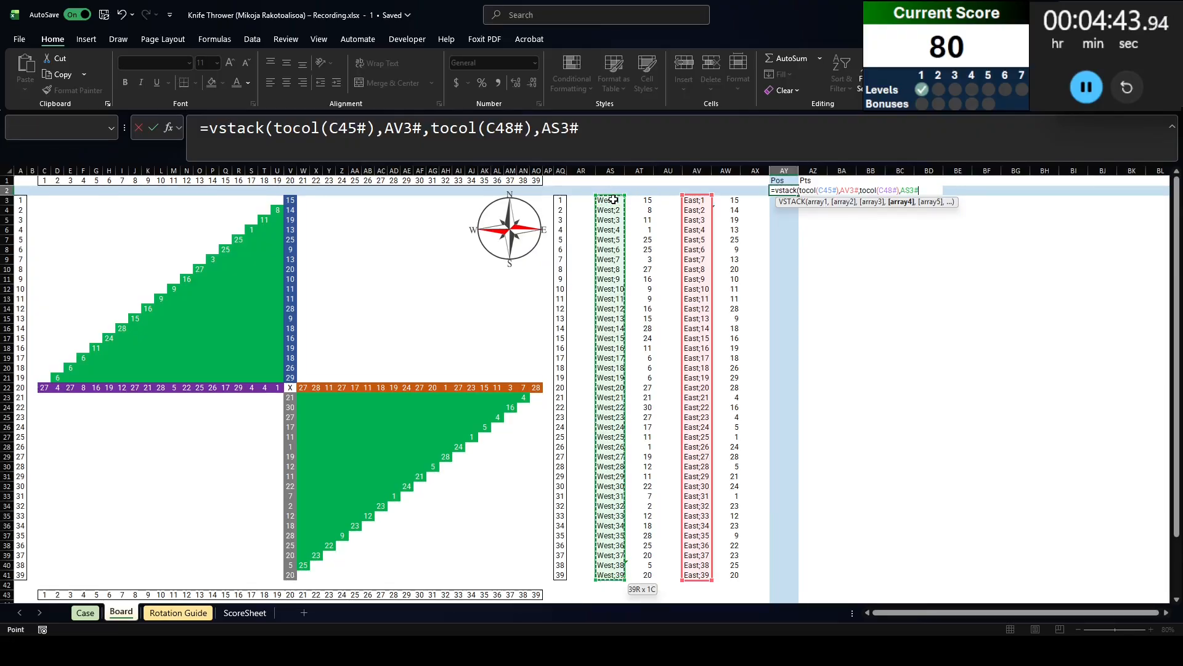
type("))")
key("Return")
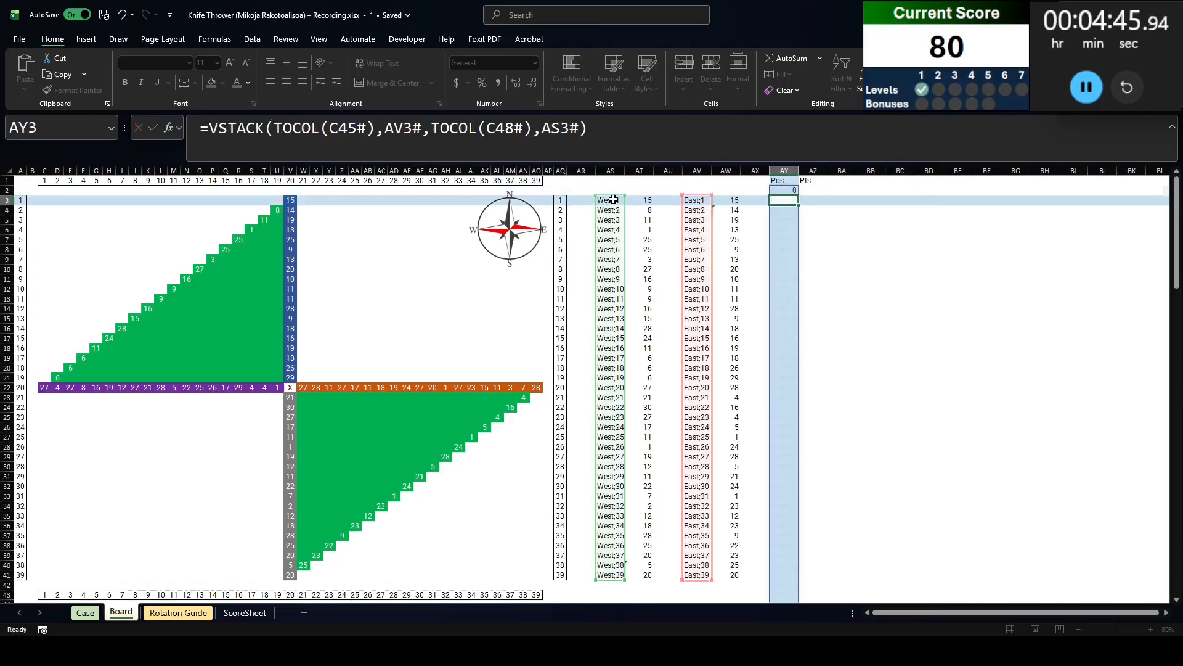
Look over the stacked position labels below AY2 and autofit the width of column AY
key("Up")
scroll(845, 349, "down", 8)
scroll(775, 299, "up", 8)
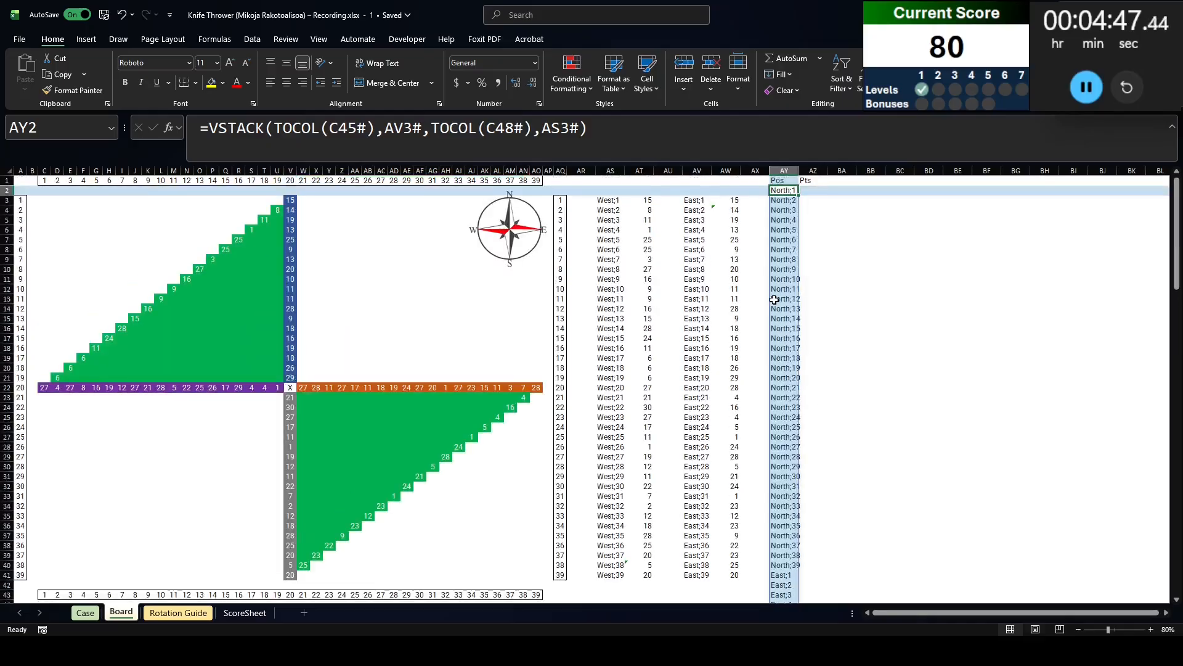
left_click(807, 190)
double_click(799, 169)
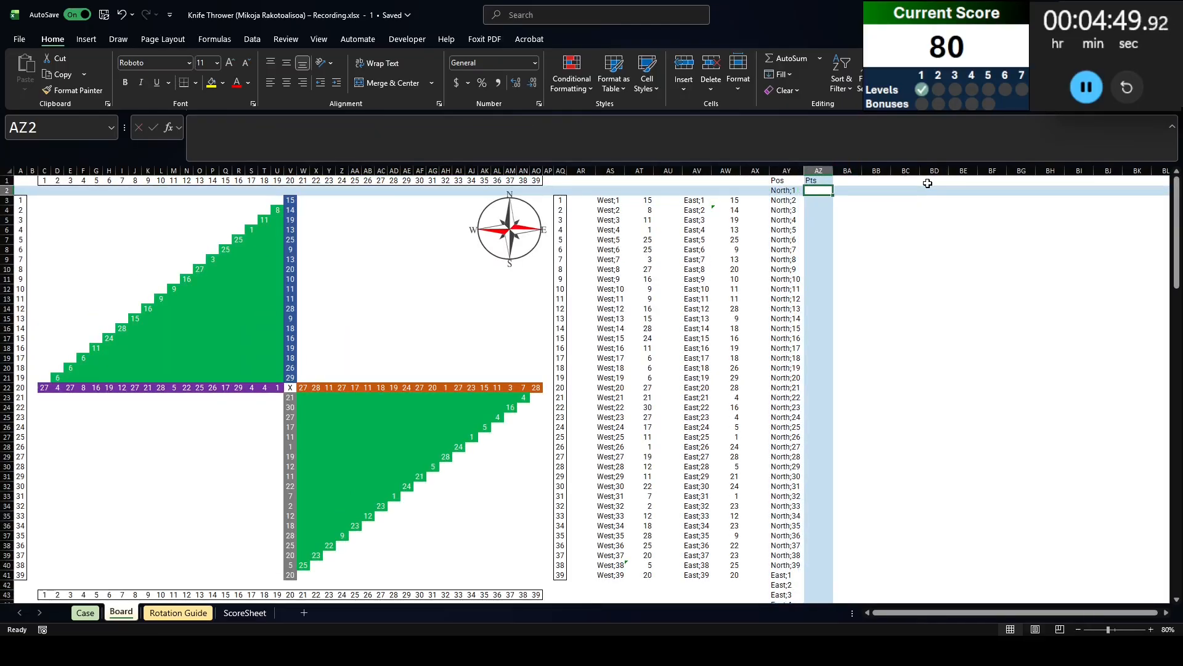
Start a VSTACK formula in AZ2 with the north points as TOCOL(C46:AO46) and the east points as AW3:AW41
type("=vstack(")
key("BackSpace")
key("BackSpace")
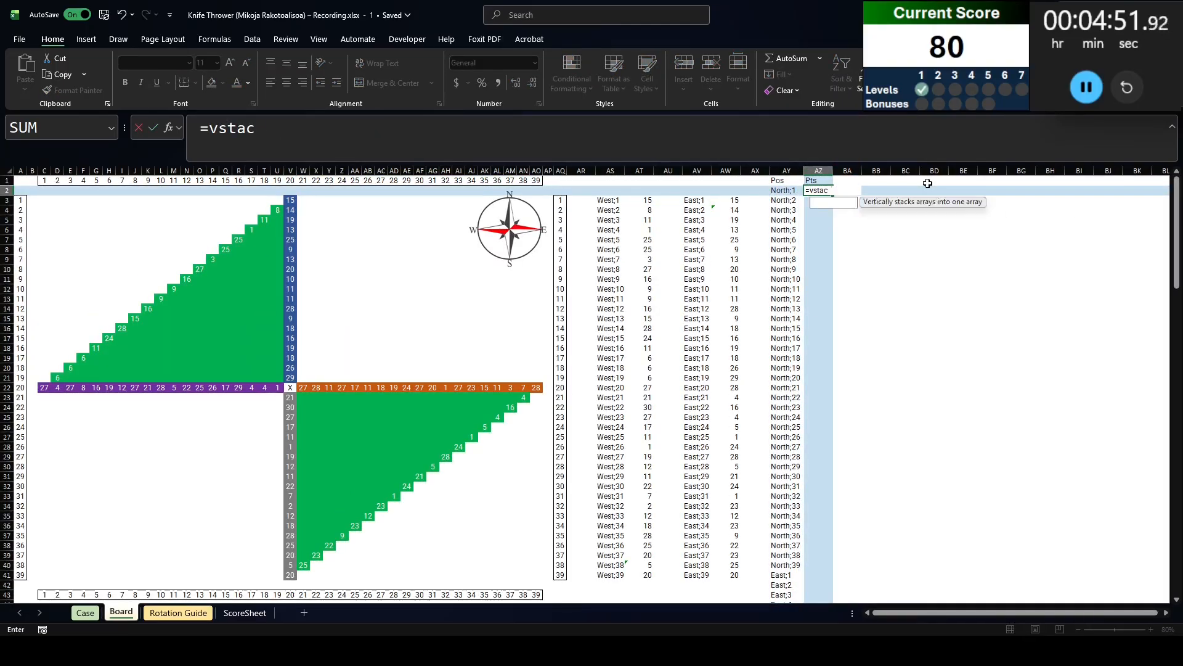
type("k(tocol(")
scroll(435, 436, "down", 5)
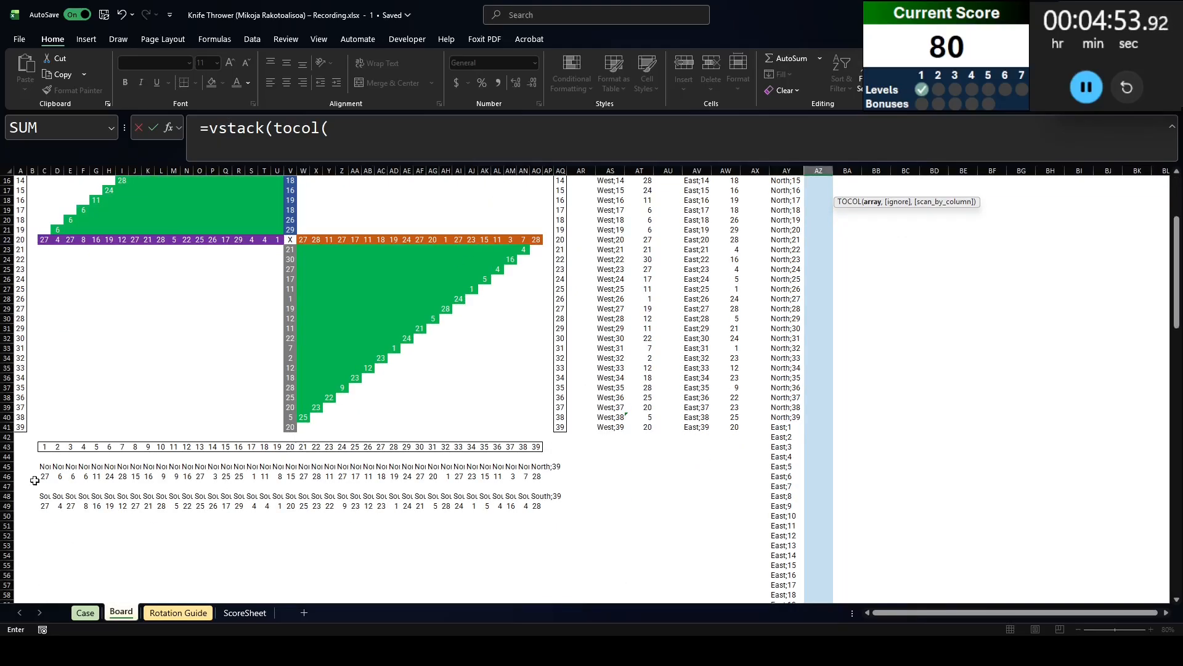
left_click_drag(45, 472, 536, 476)
type("),")
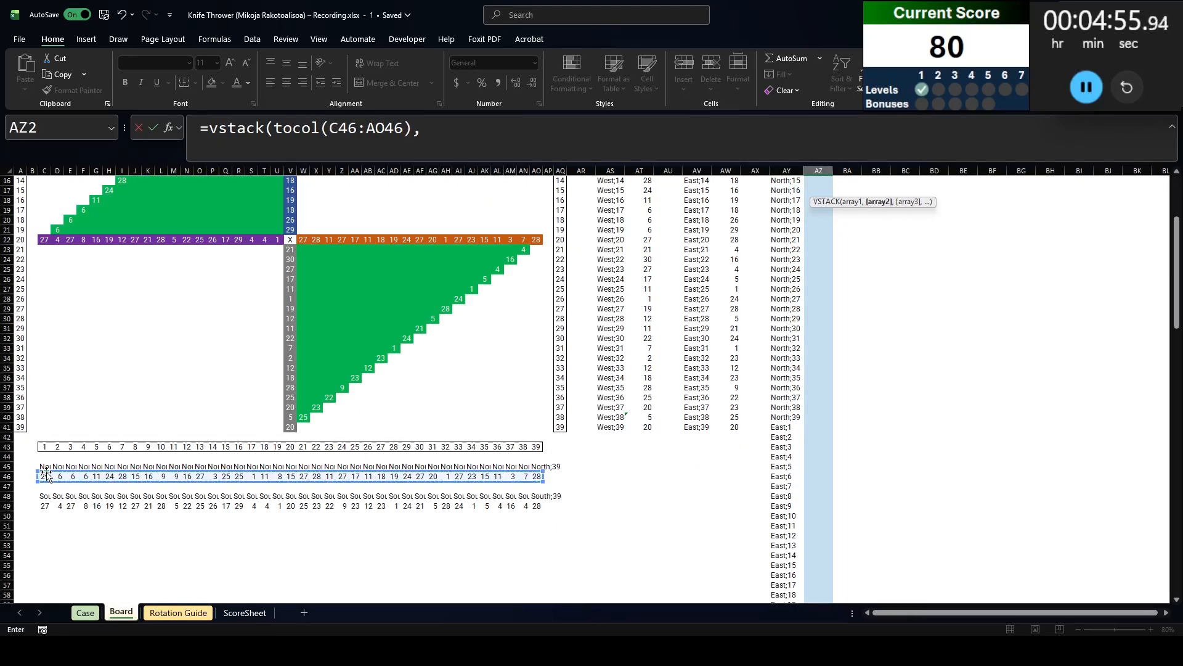
scroll(358, 512, "up", 5)
left_click(733, 200)
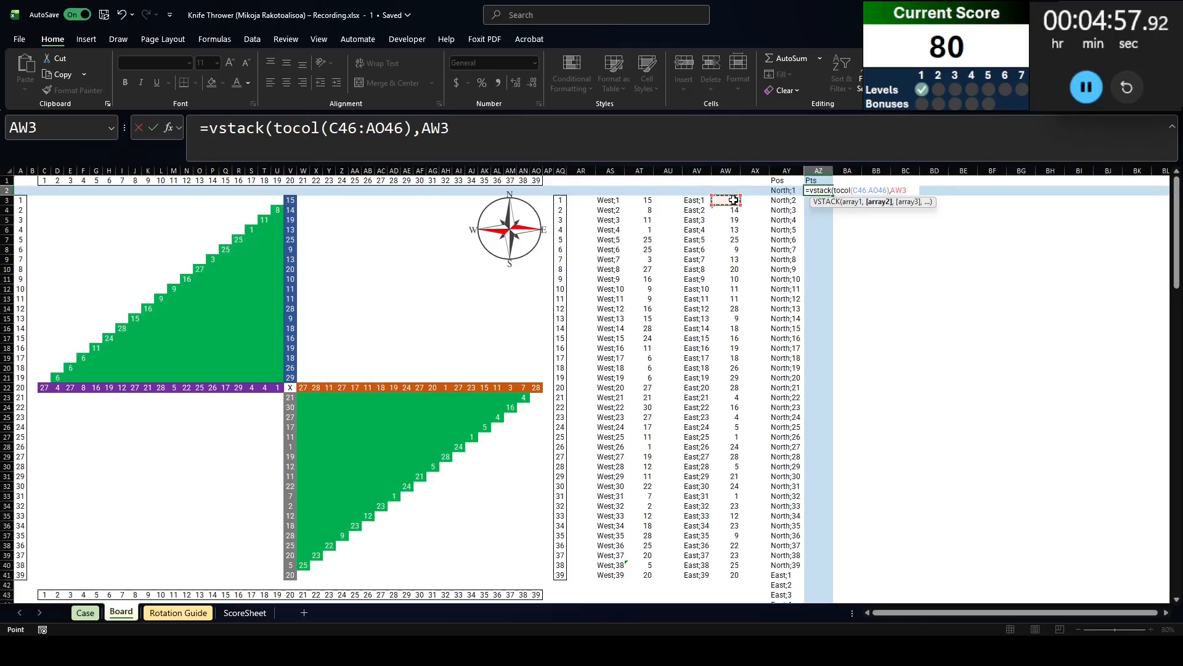
key("ctrl+shift+Down")
type(",")
Complete the AZ2 VSTACK formula with the south points as TOCOL(C49:AO49) and the west points as AT3:AT41, and check the stacked list
scroll(370, 370, "down", 8)
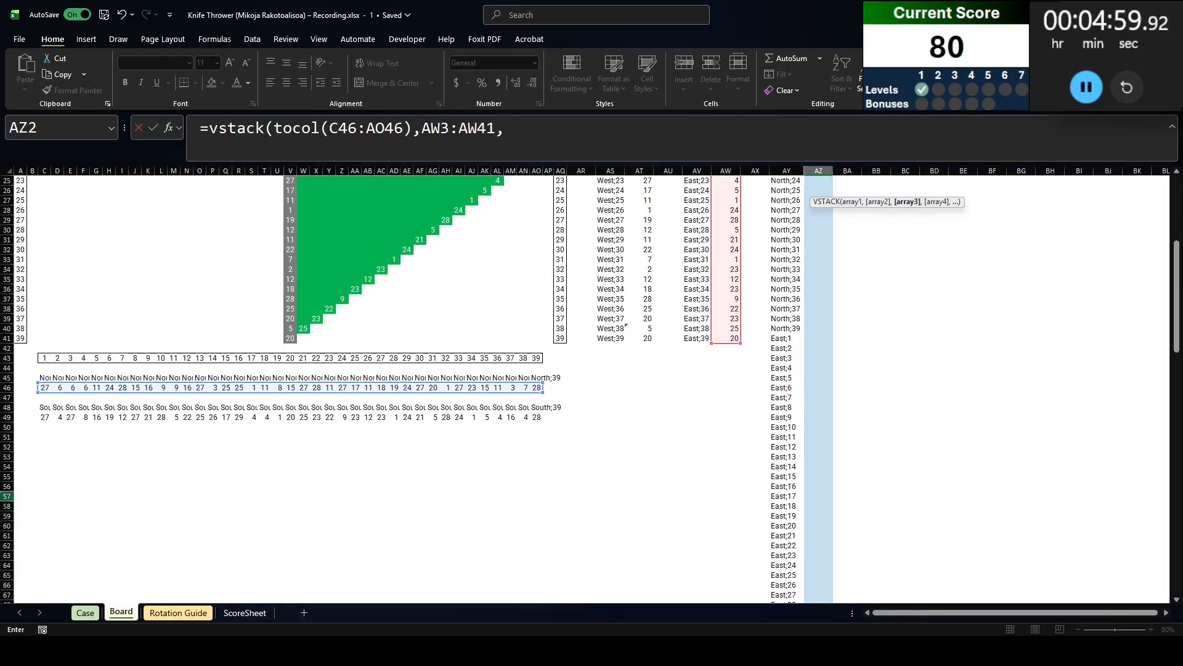
type("tocol(")
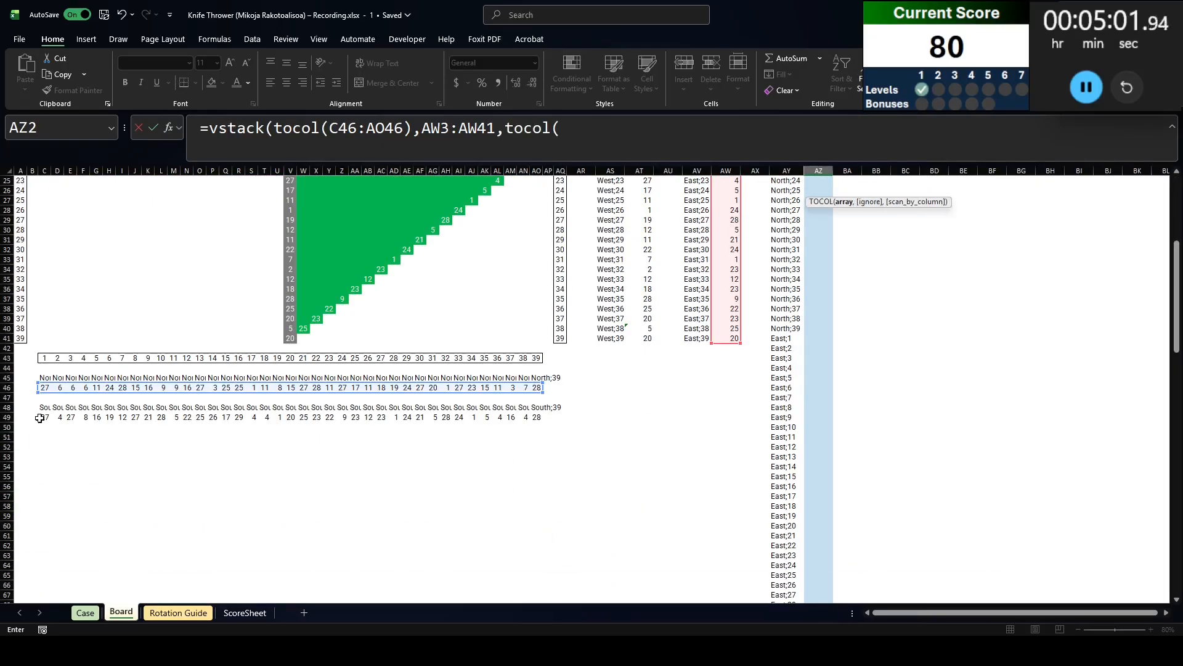
left_click(39, 419)
key("ctrl+shift+Right")
key("ctrl+shift+Down")
key("ctrl+shift+Up")
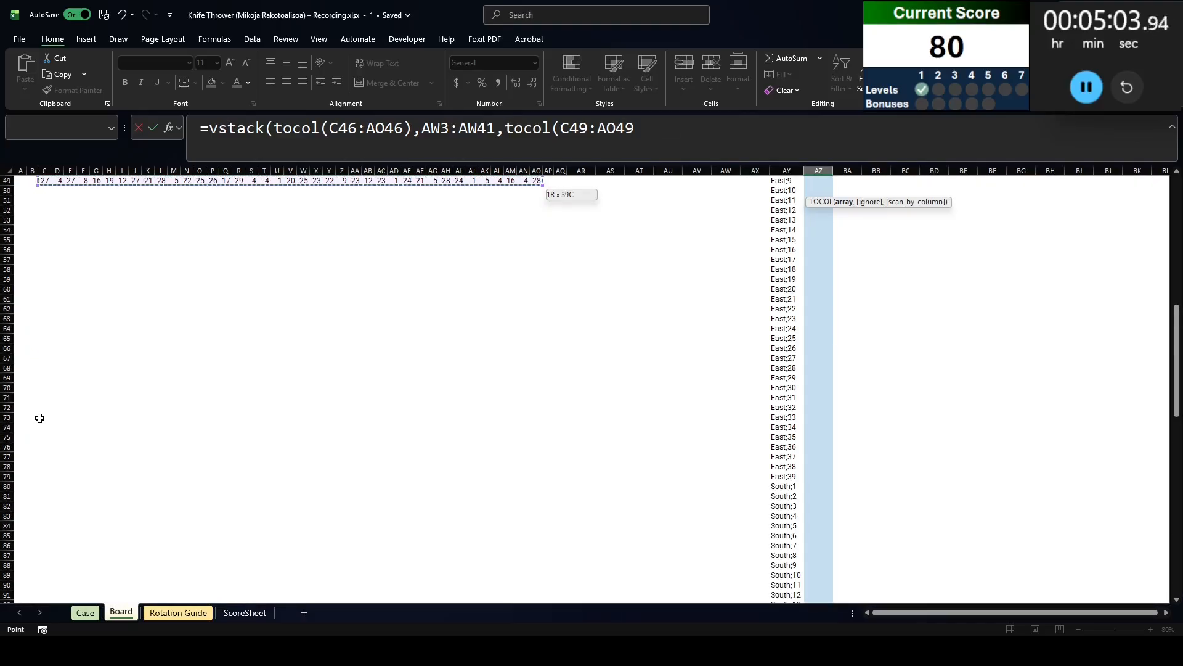
type("),")
scroll(39, 415, "up", 11)
left_click(641, 430)
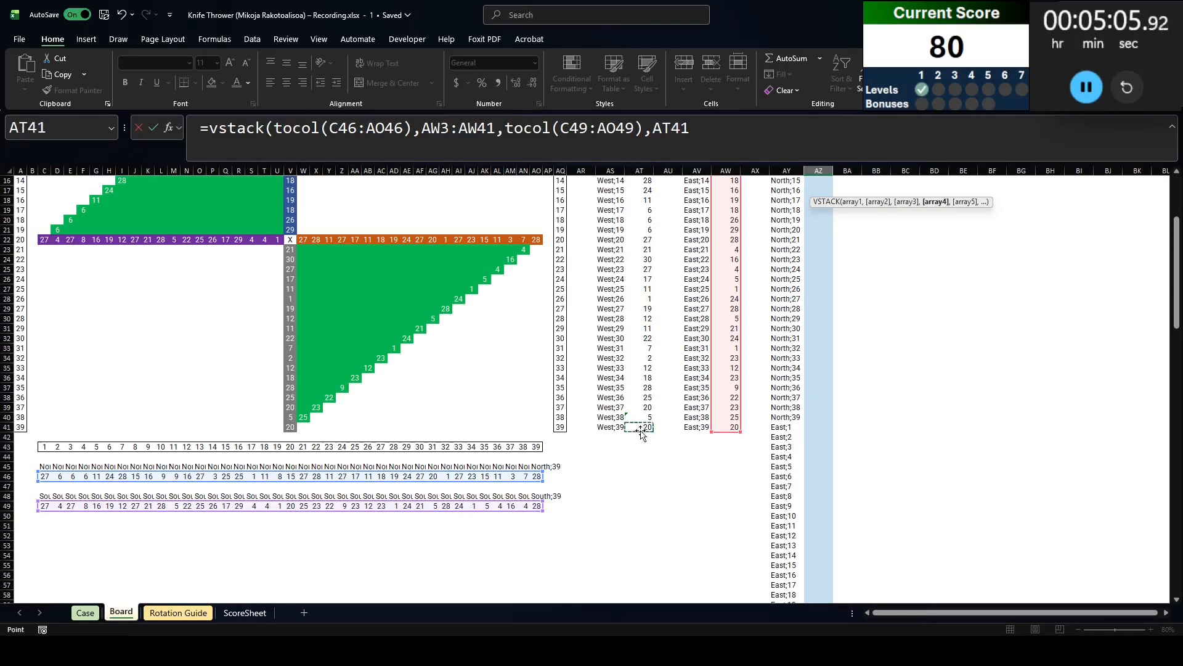
key("ctrl+shift+Up")
type("))")
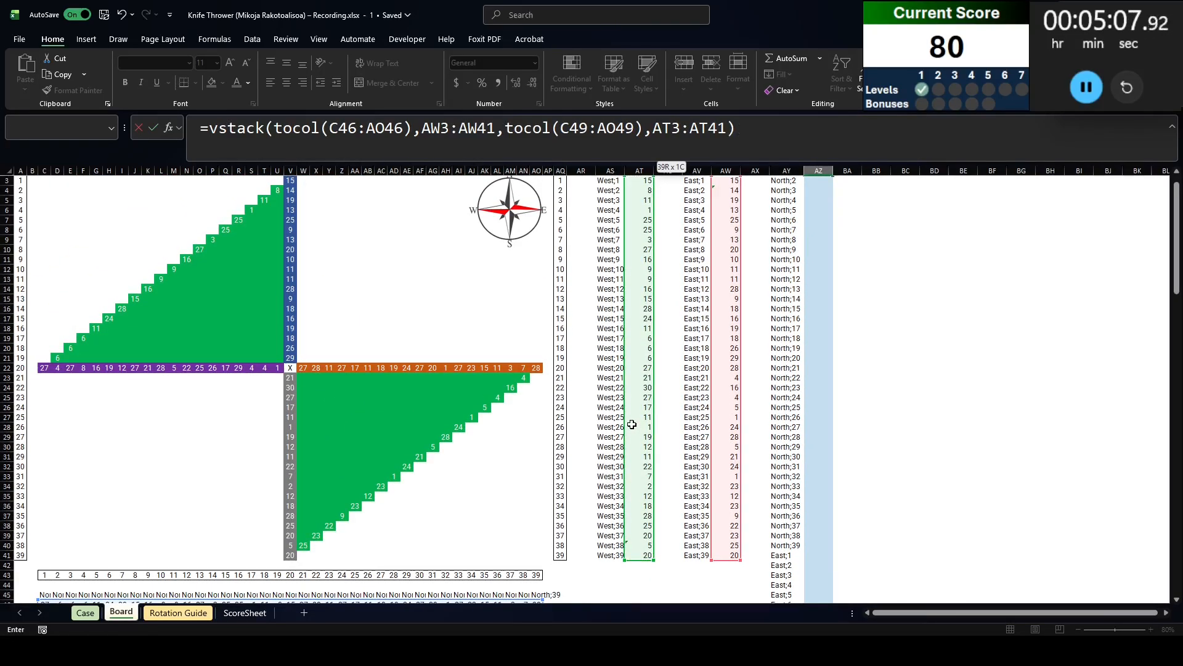
key("ctrl+Return")
scroll(681, 418, "down", 2)
key("ctrl+Down")
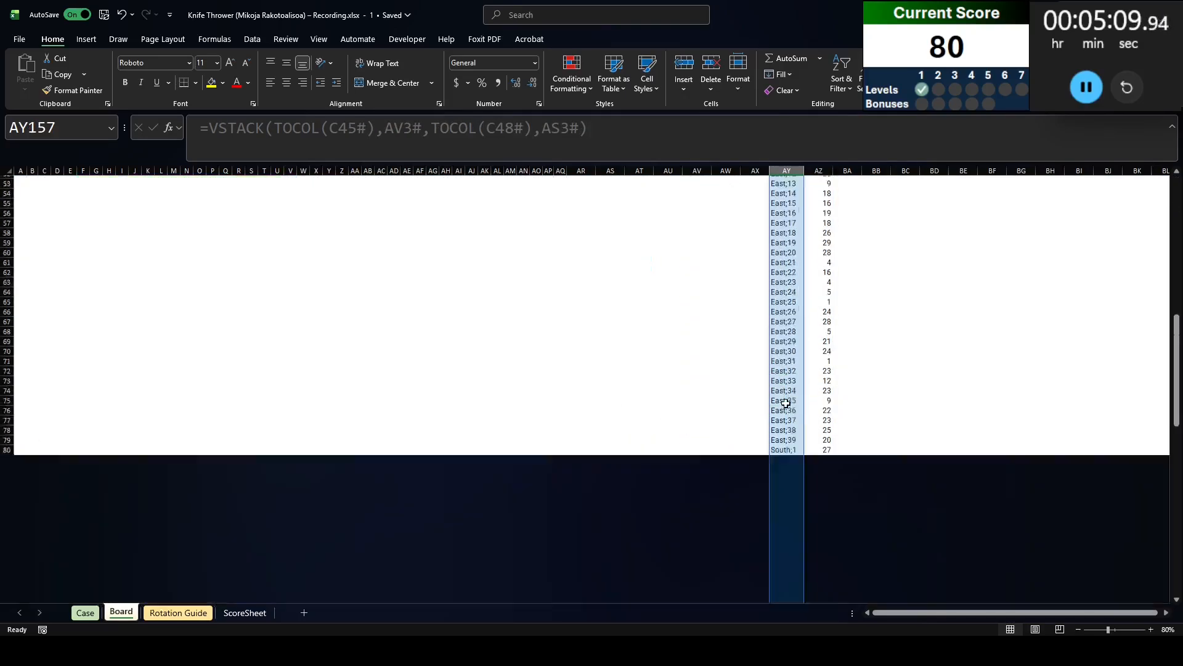
key("ctrl+Up")
In E110 on Case, enter an XLOOKUP of throw G110 in Board!AY:AY that returns the points from Board!AZ:AZ
key("ctrl+Page_Up")
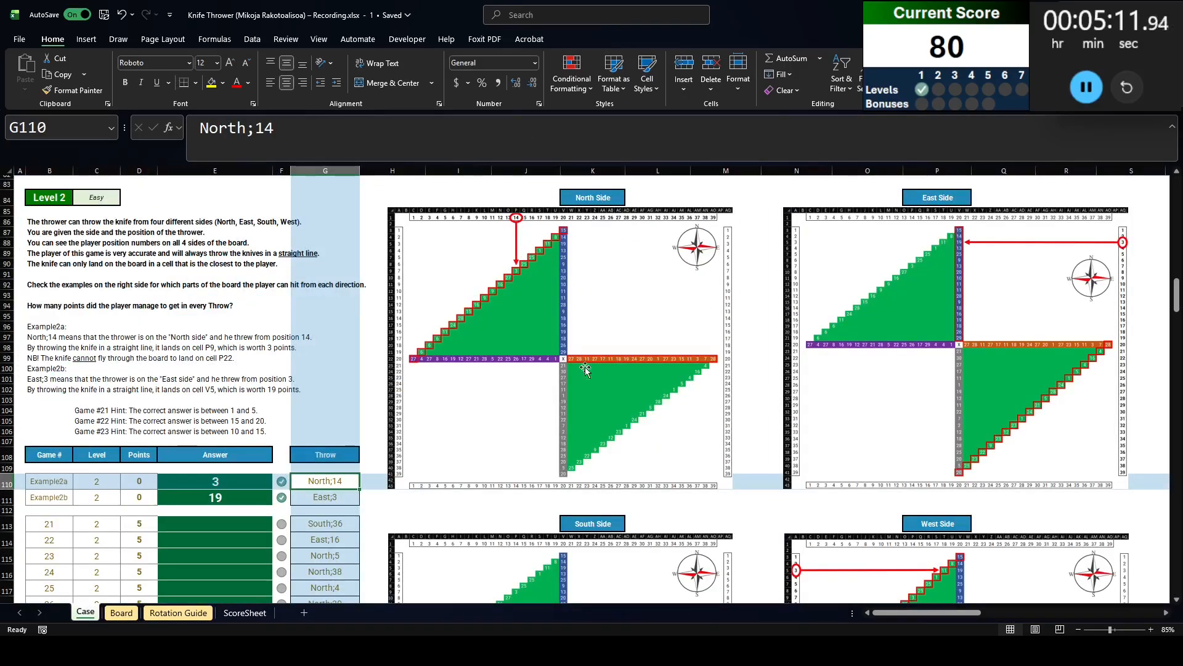
left_click(188, 479)
type("=XLOOKUP(")
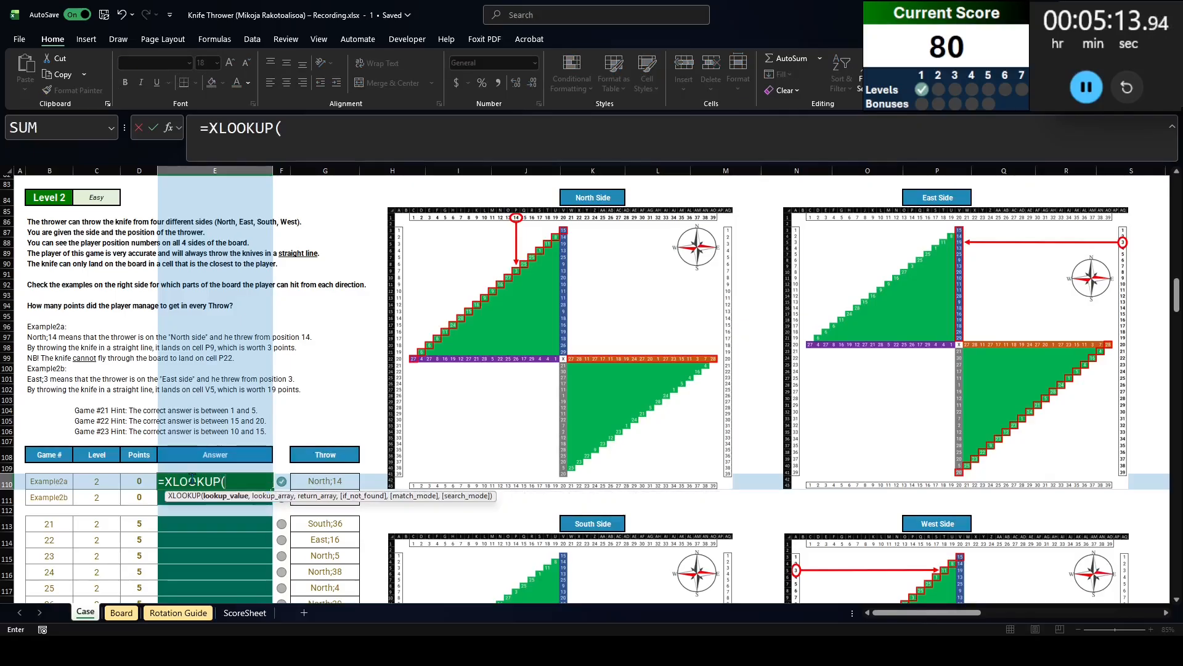
key("Right")
key("Right")
type(",")
key("ctrl+End")
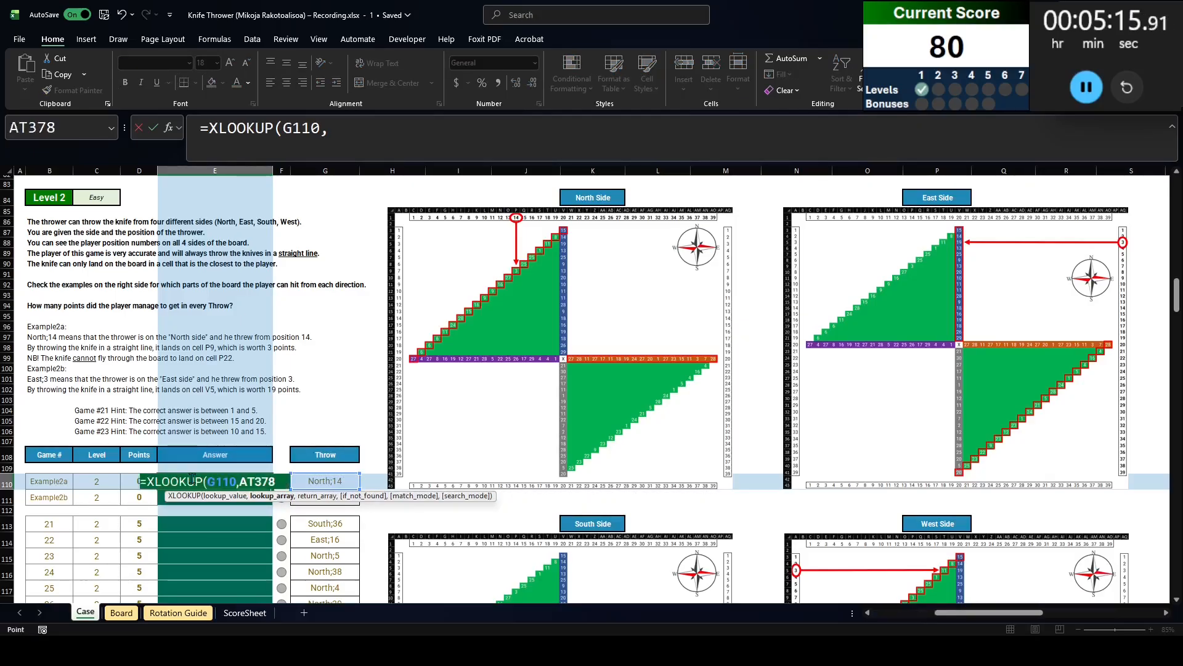
key("ctrl+Page_Down")
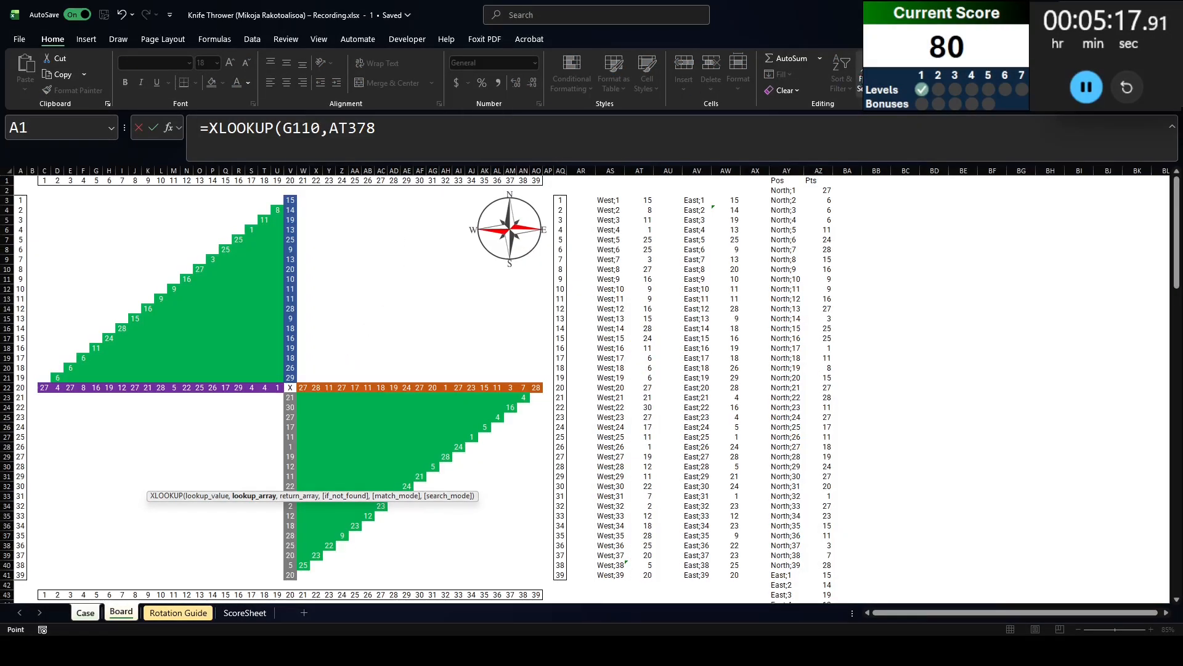
left_click(784, 171)
type(",")
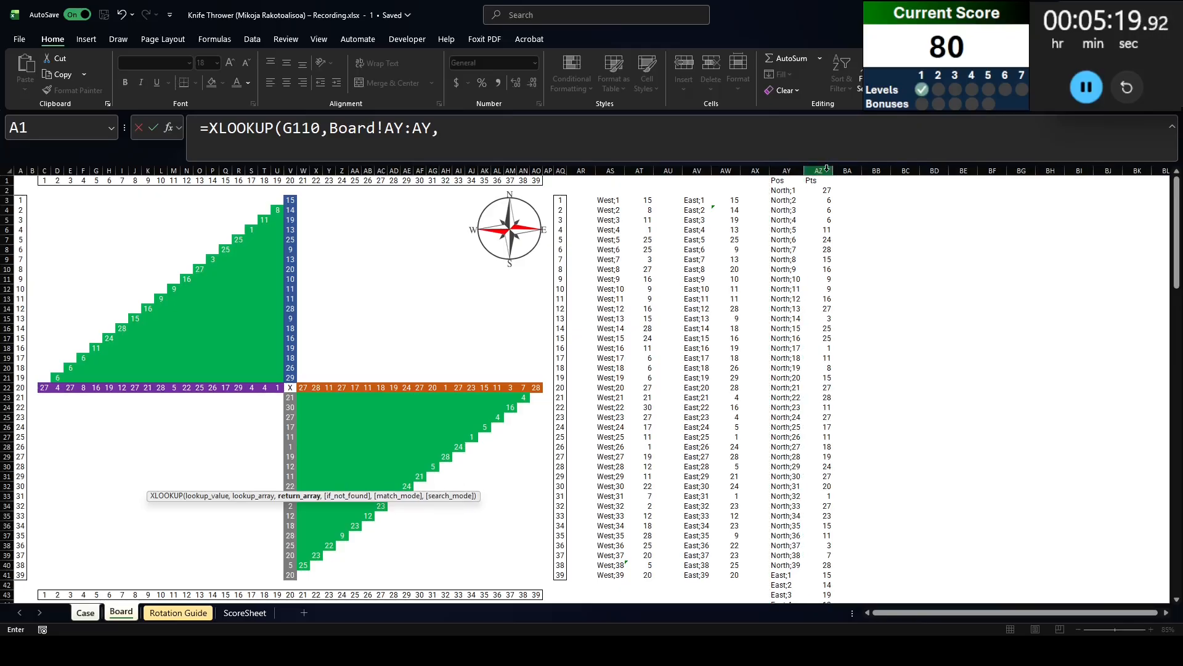
left_click(827, 169)
key("Return")
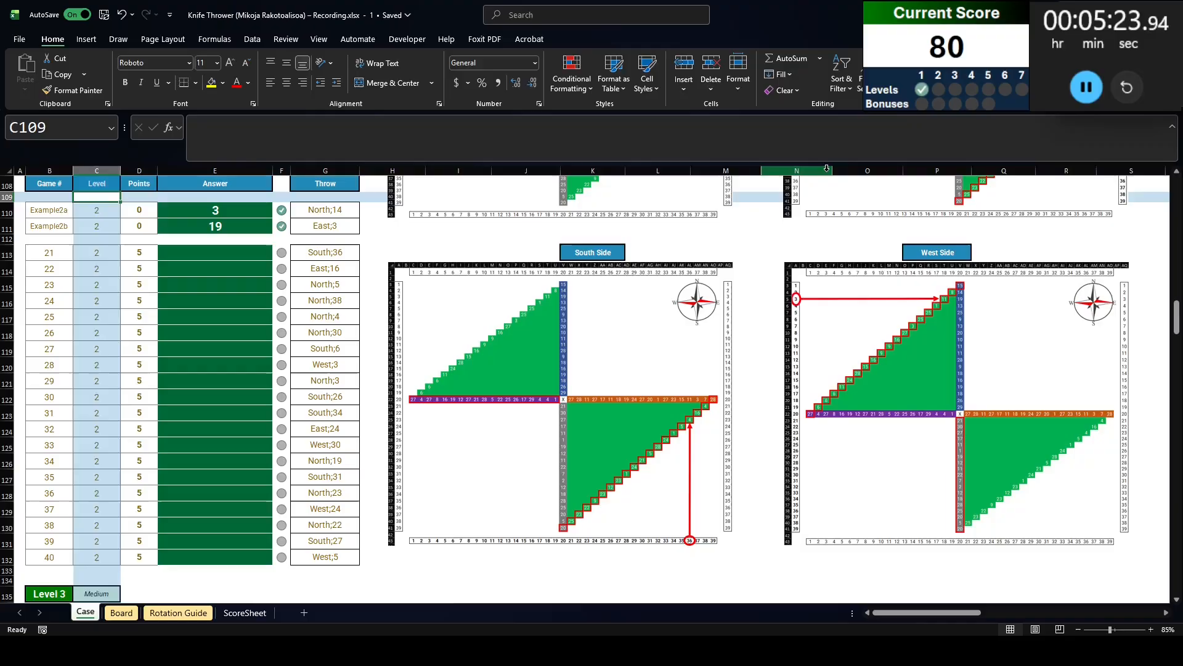
Copy the E110 lookup formula to E111 and to the Level 2 answers for games 21 to 40 in E113:E132
key("Down")
key("Right")
key("Right")
key("ctrl+c")
key("Down")
key("ctrl+v")
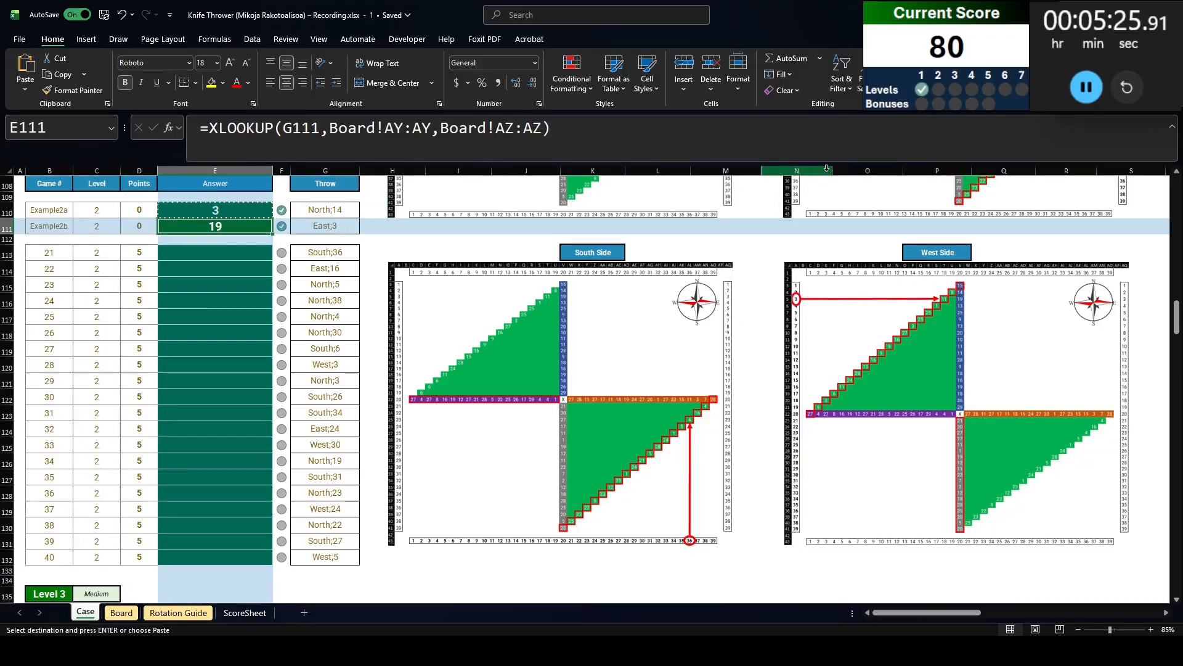
left_click_drag(215, 557, 215, 252)
key("ctrl+v")
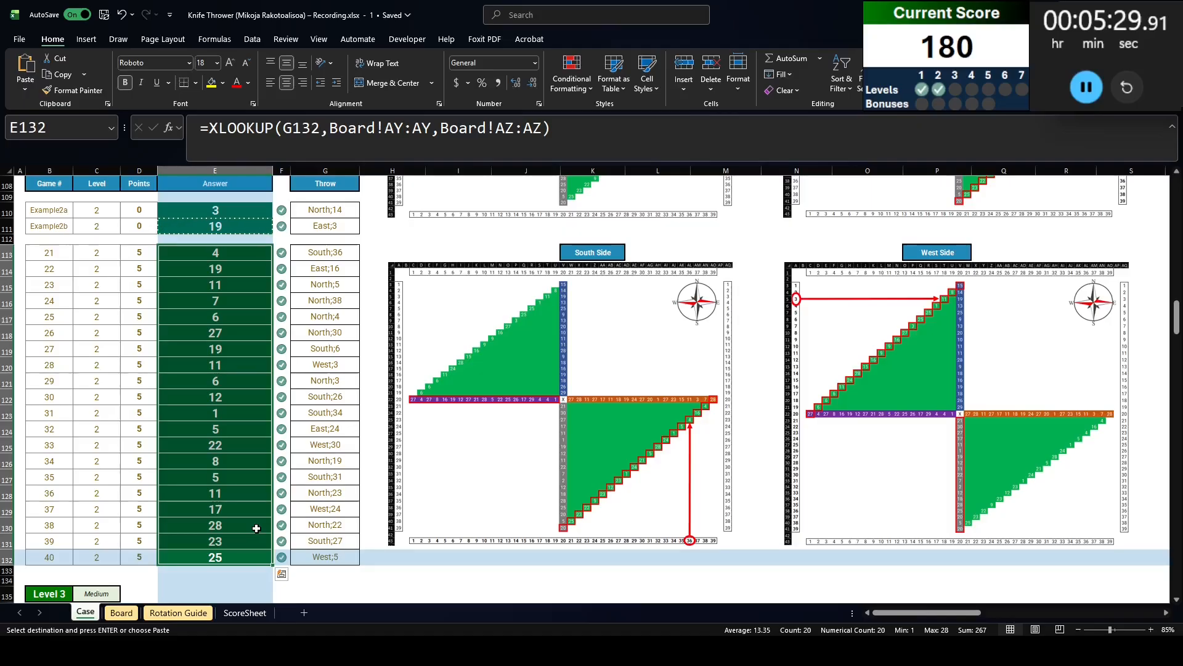
Read the Level 3 rules on throwing 10 knives per game and on positions already occupied by a knife
scroll(256, 529, "down", 9)
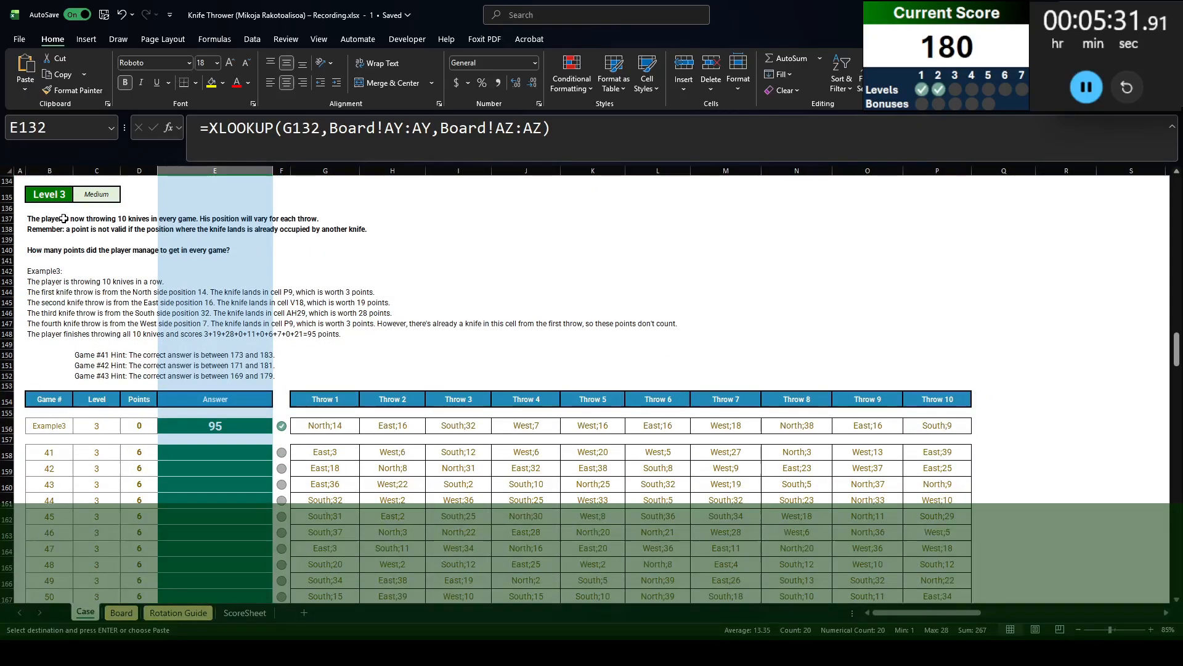
left_click(63, 218)
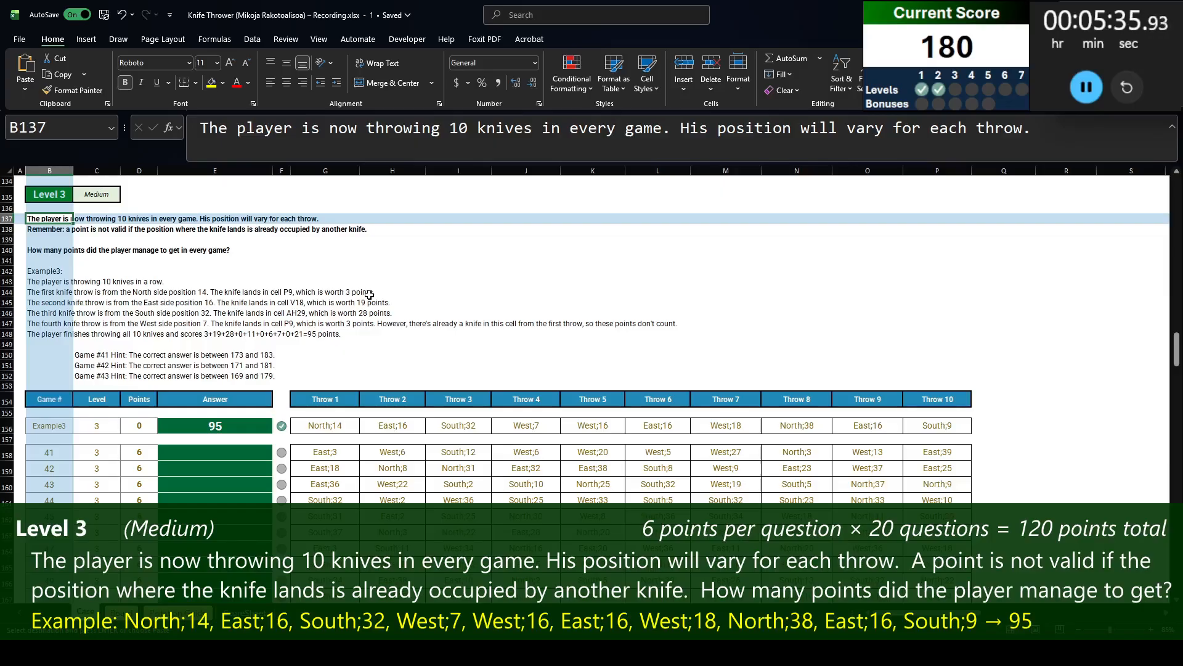
key("Down")
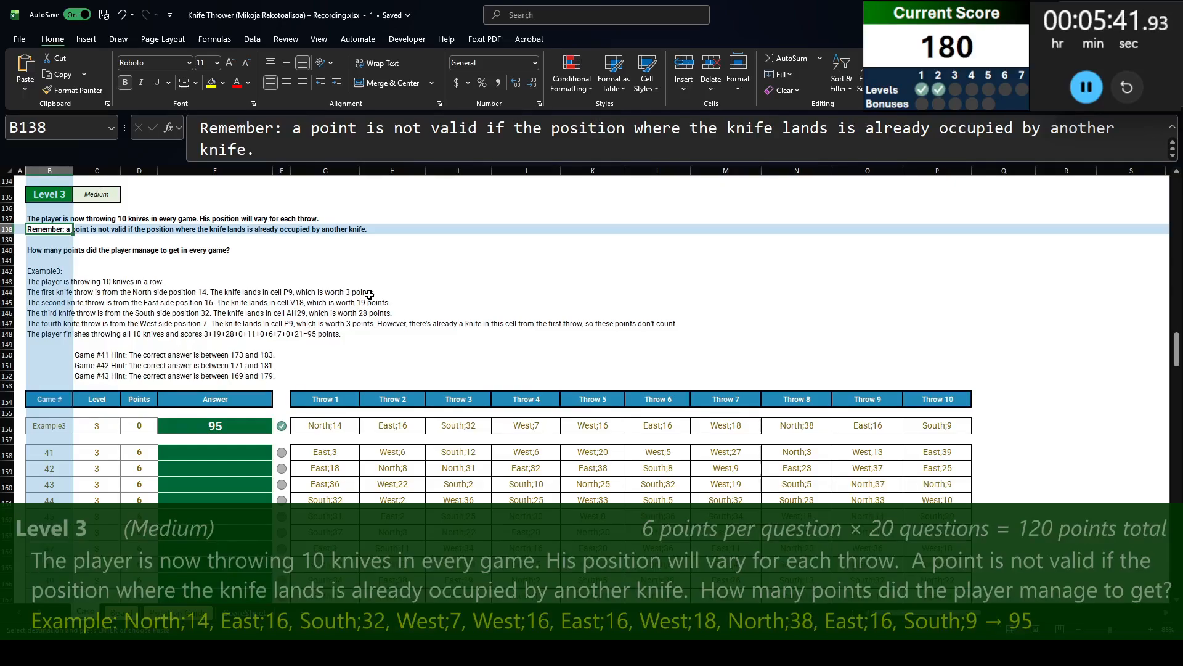
key("Down")
key("Down")
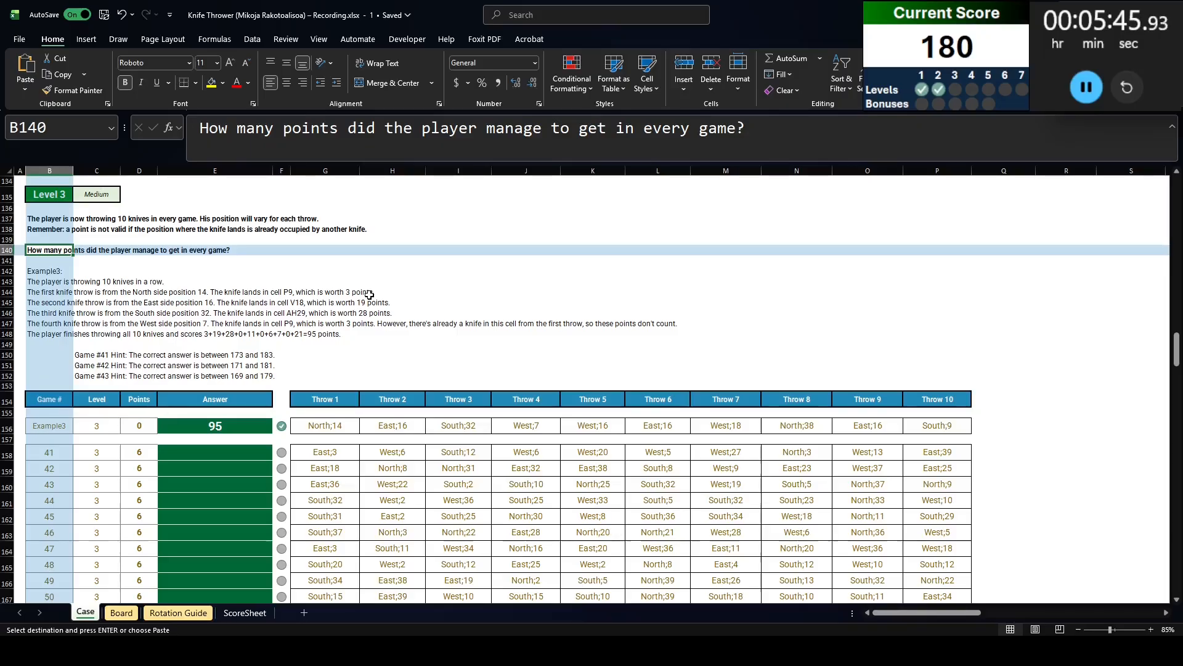
left_click(54, 230)
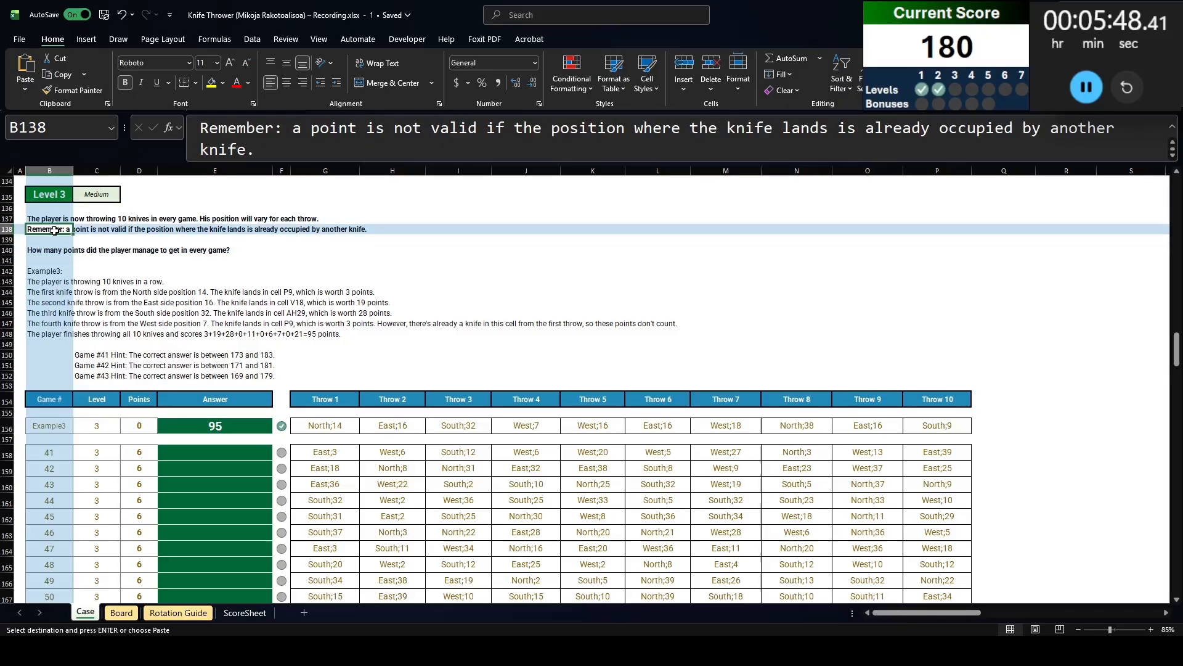
Insert cells at C48:AO48 on Board, shifting the south labels and points down one row
left_click(120, 614)
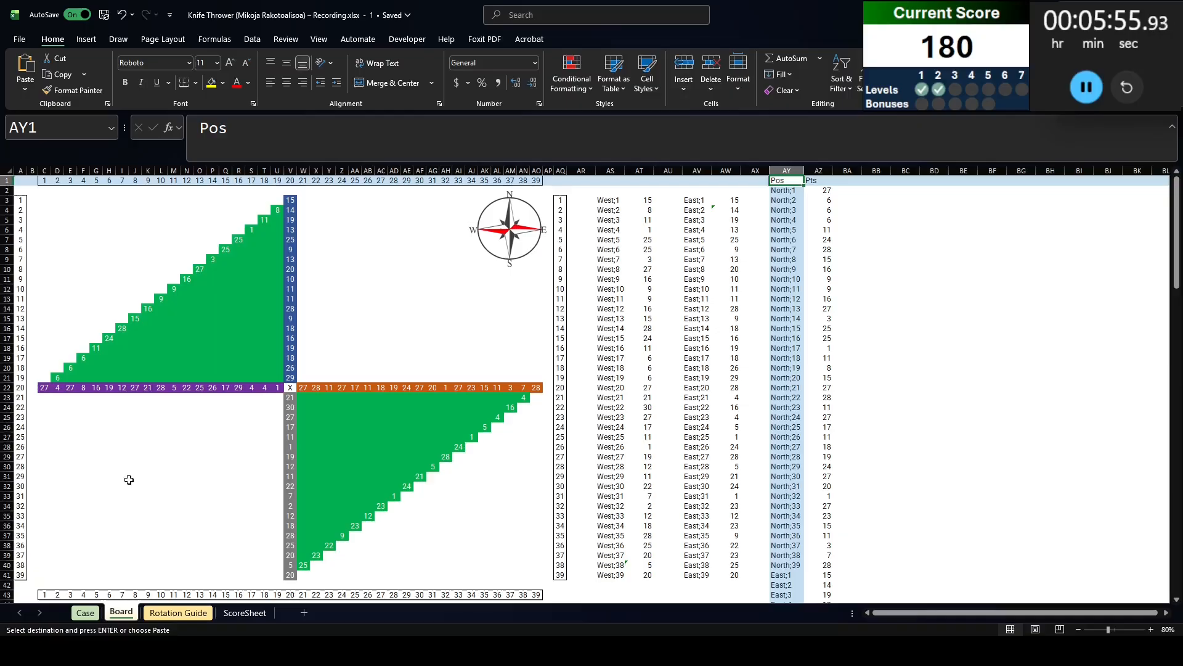
scroll(49, 247, "down", 6)
left_click(43, 497)
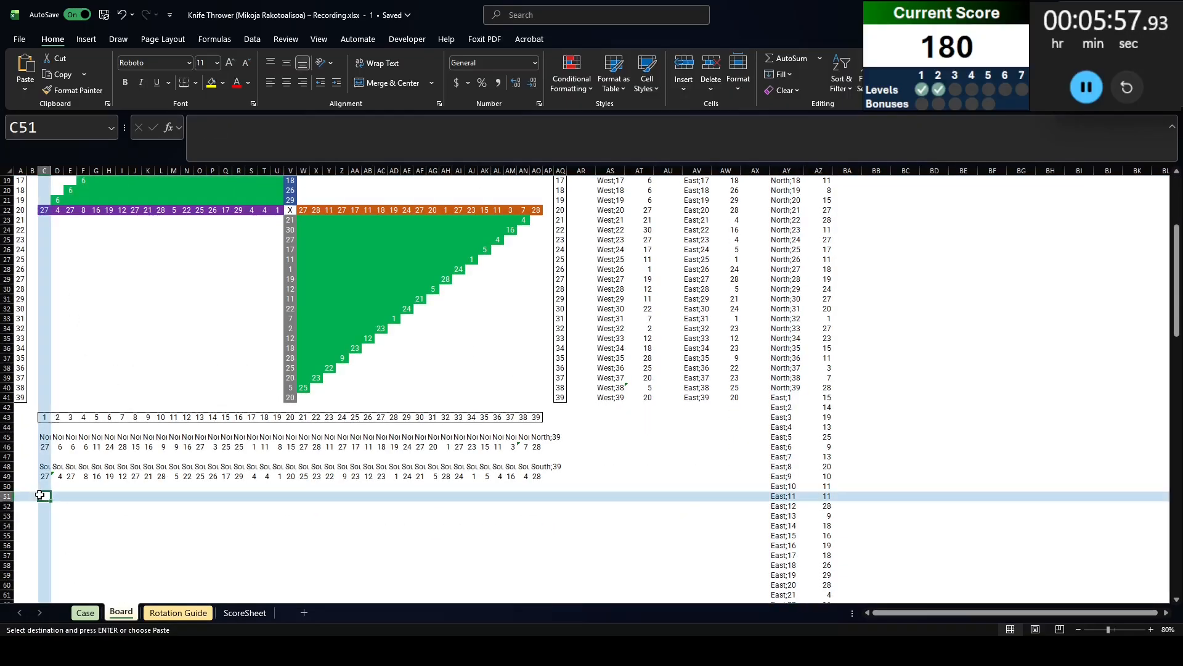
scroll(310, 486, "up", 5)
scroll(309, 486, "down", 7)
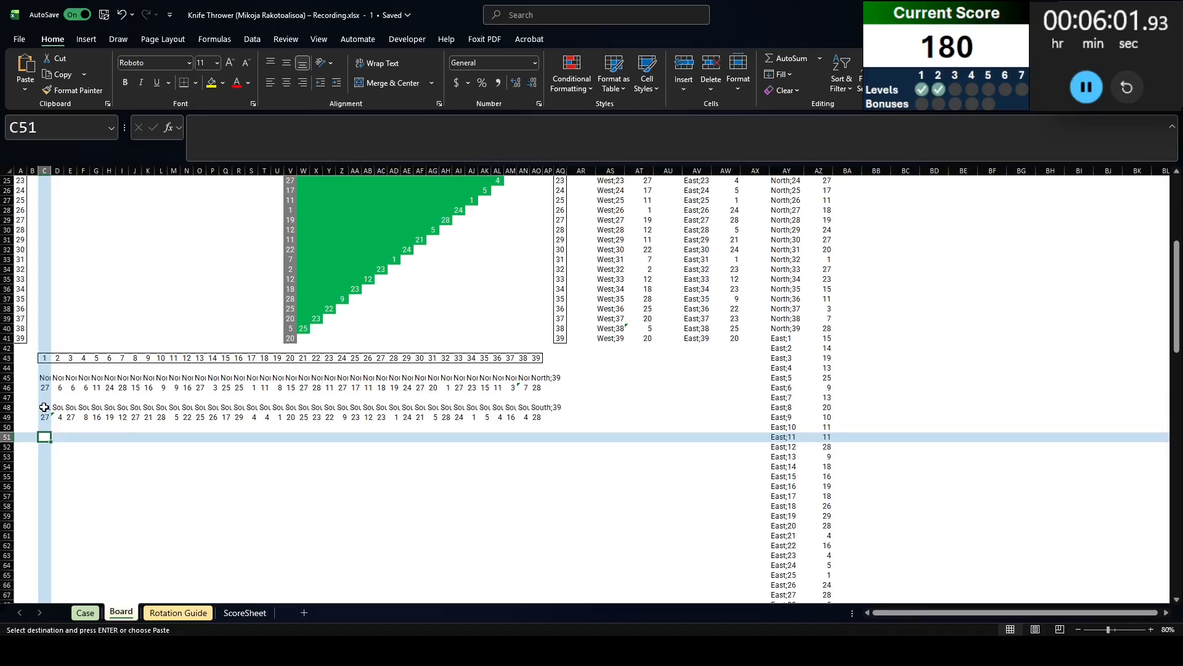
left_click_drag(43, 406, 536, 410)
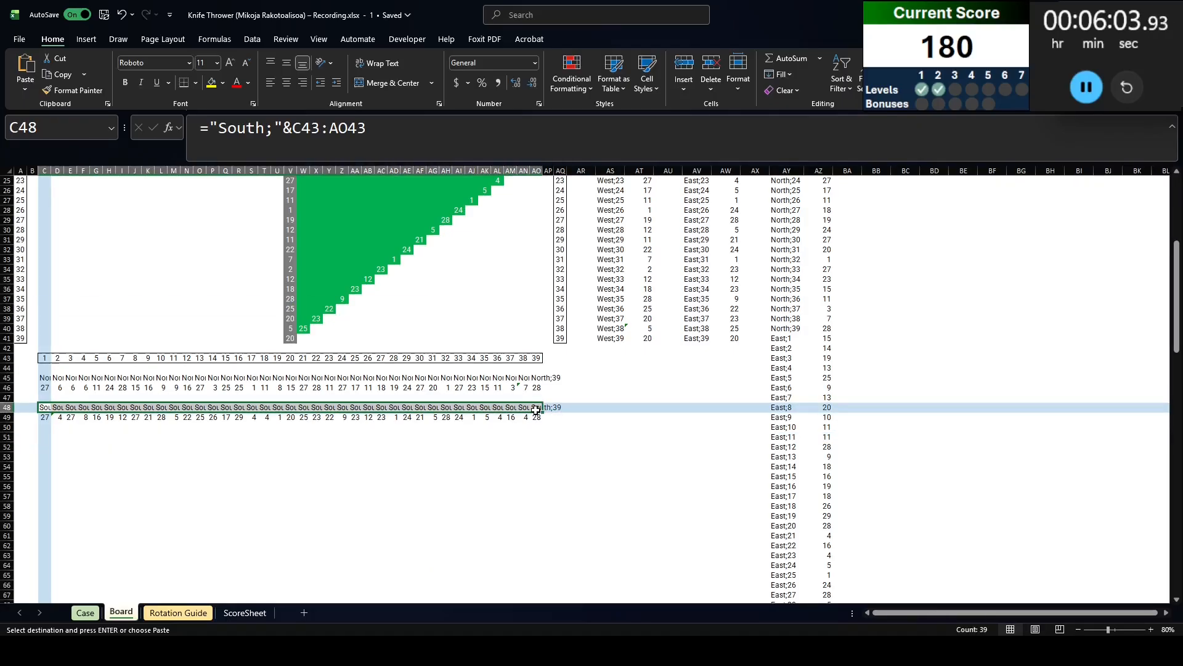
key("ctrl+shift+=")
key("Return")
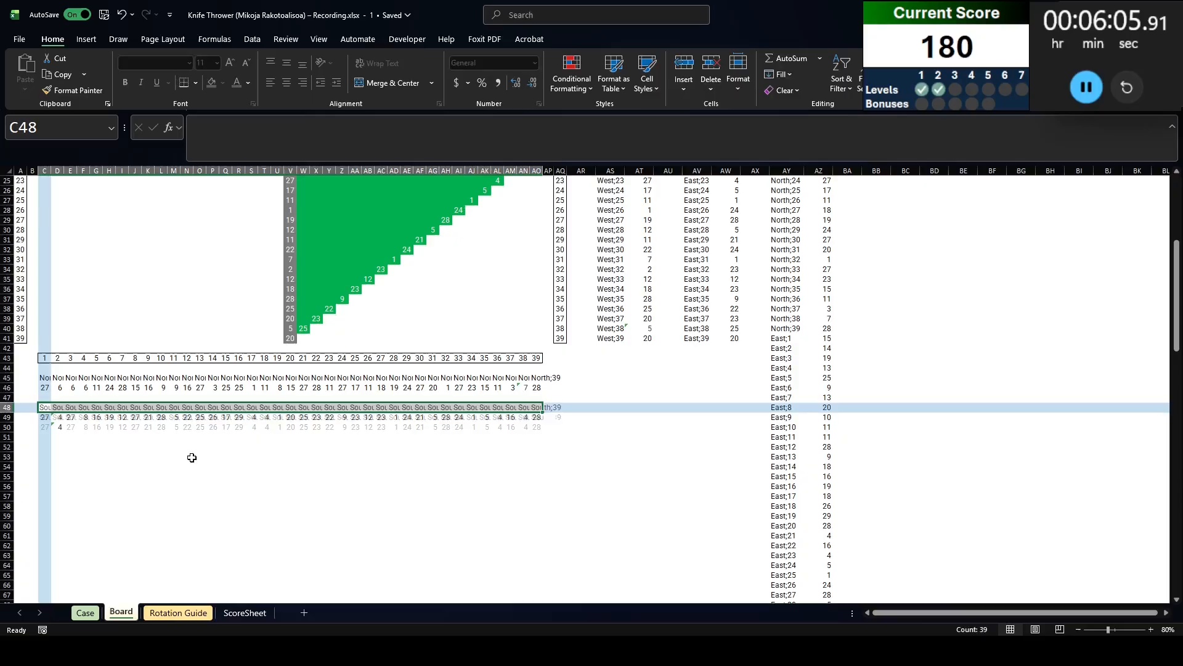
In C53 on Board, enter =IF(C3="","",ADDRESS(ROW(C3),COLUMN(C3),4)) to return the relative address of each non-empty board cell
left_click(44, 437)
left_click(45, 457)
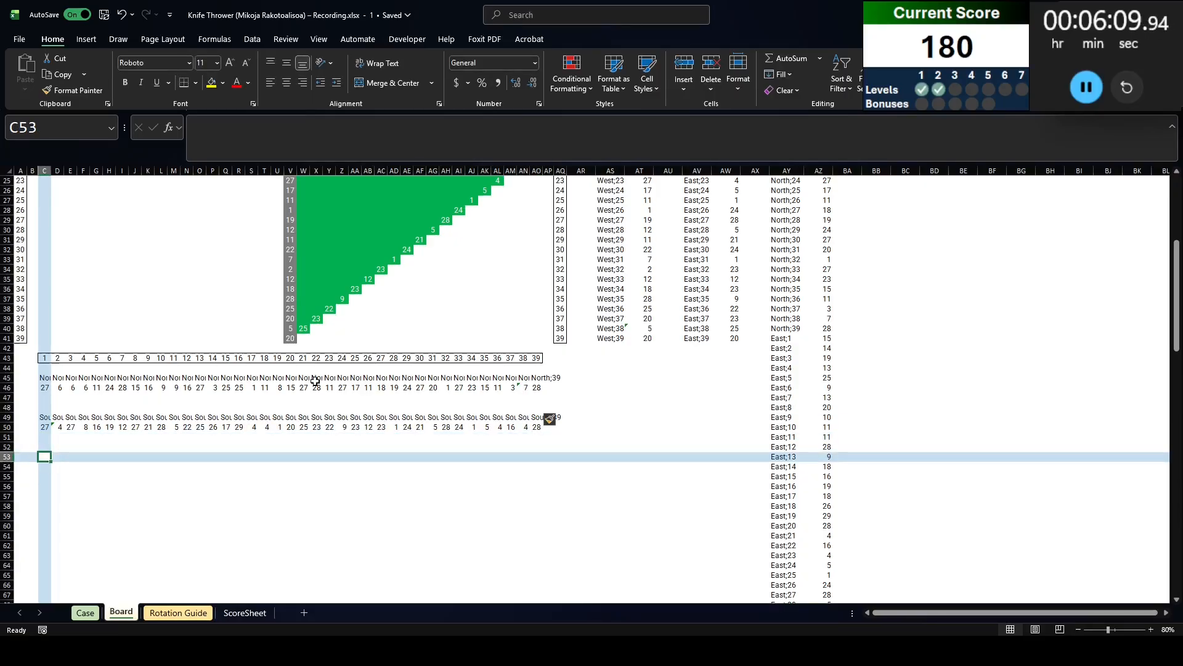
type("=if(")
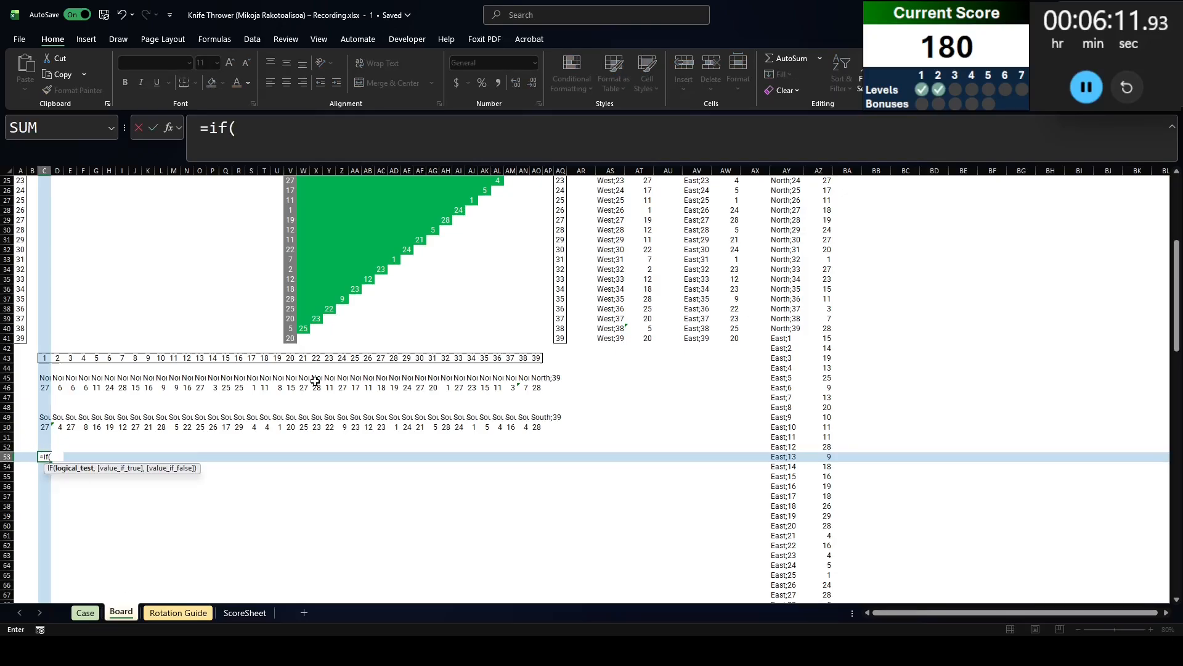
scroll(315, 380, "up", 8)
left_click(41, 201)
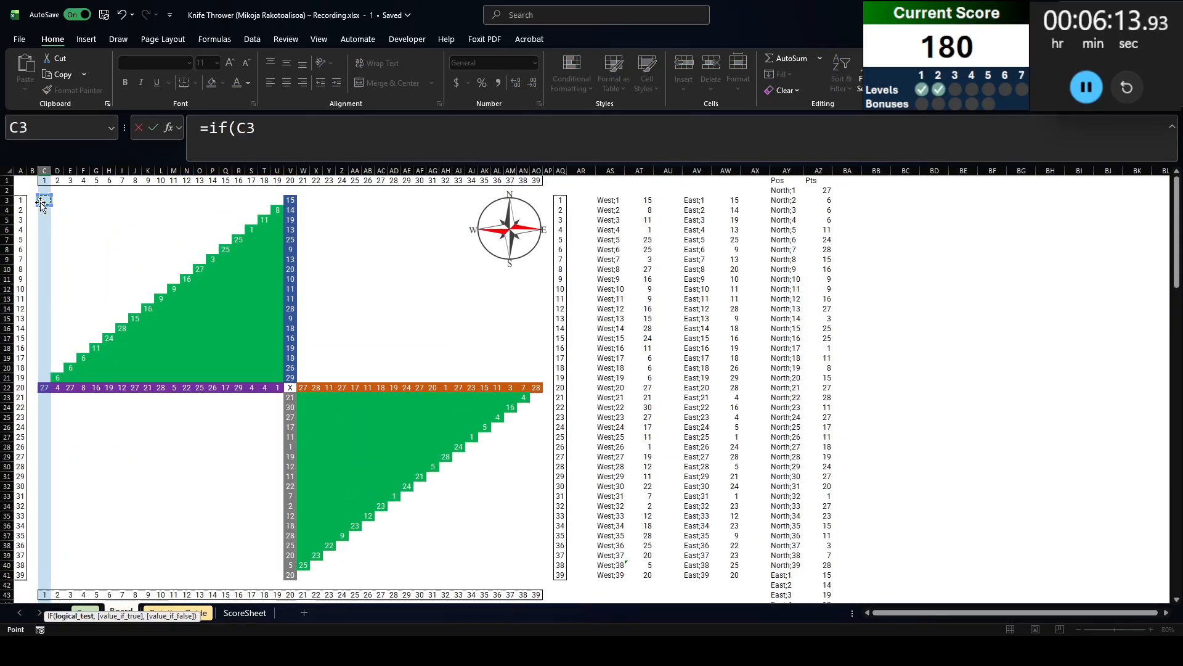
type("=\"\",\"\",add")
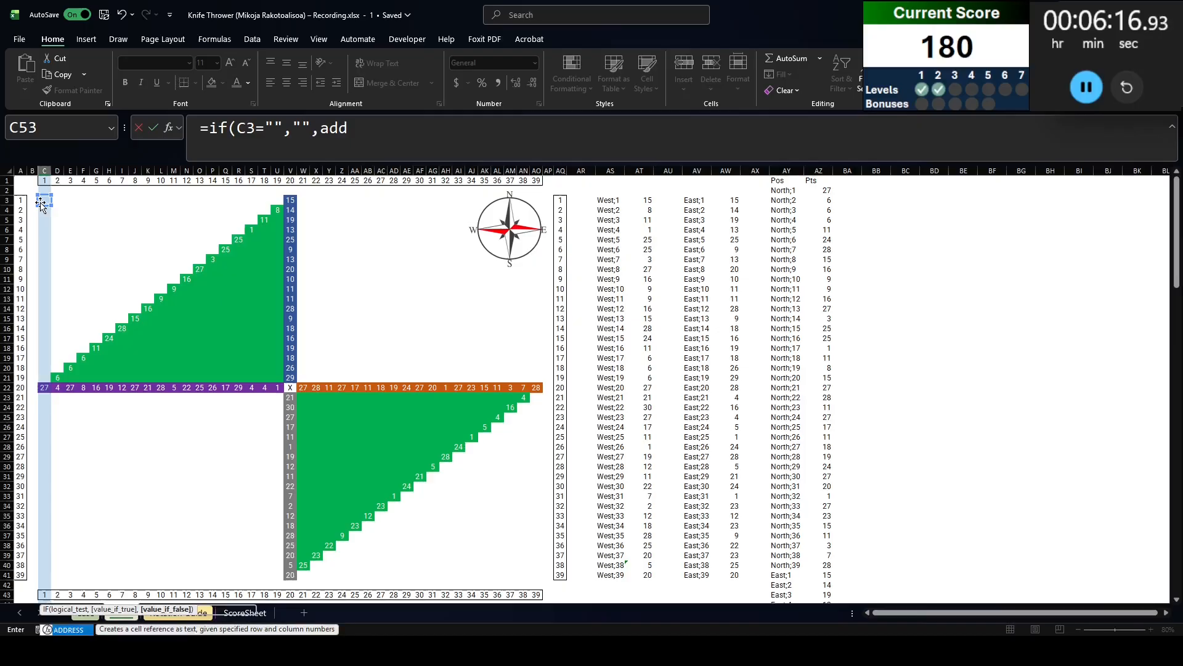
key("Tab")
type("row")
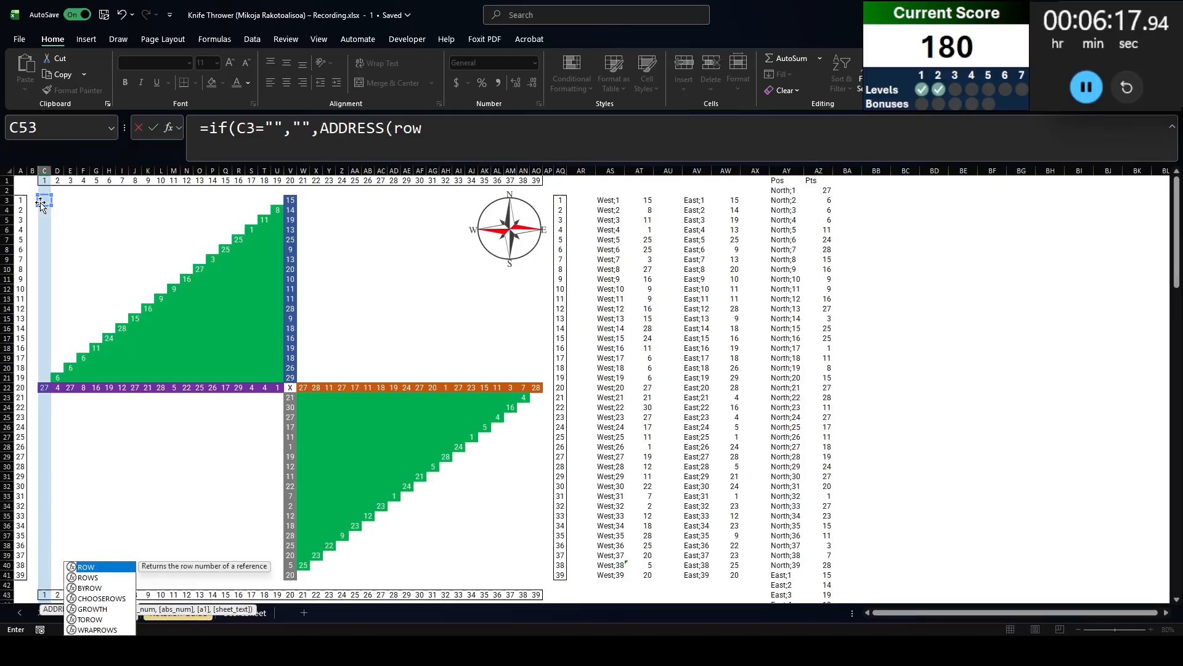
type("(")
left_click(42, 202)
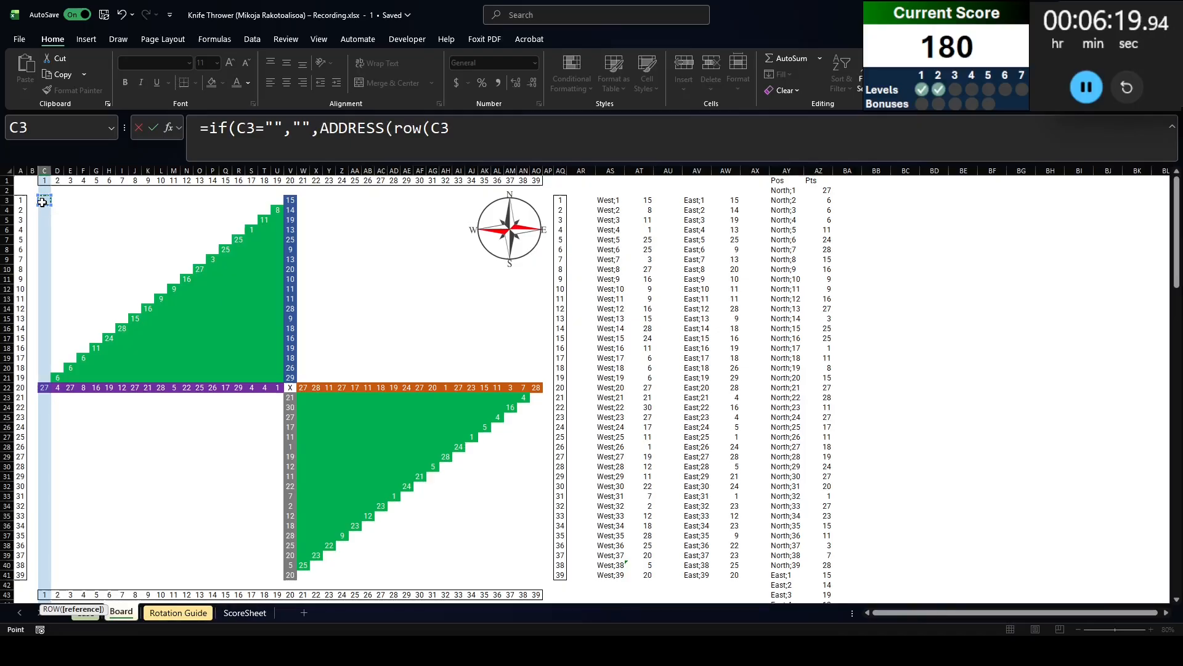
type("),column(")
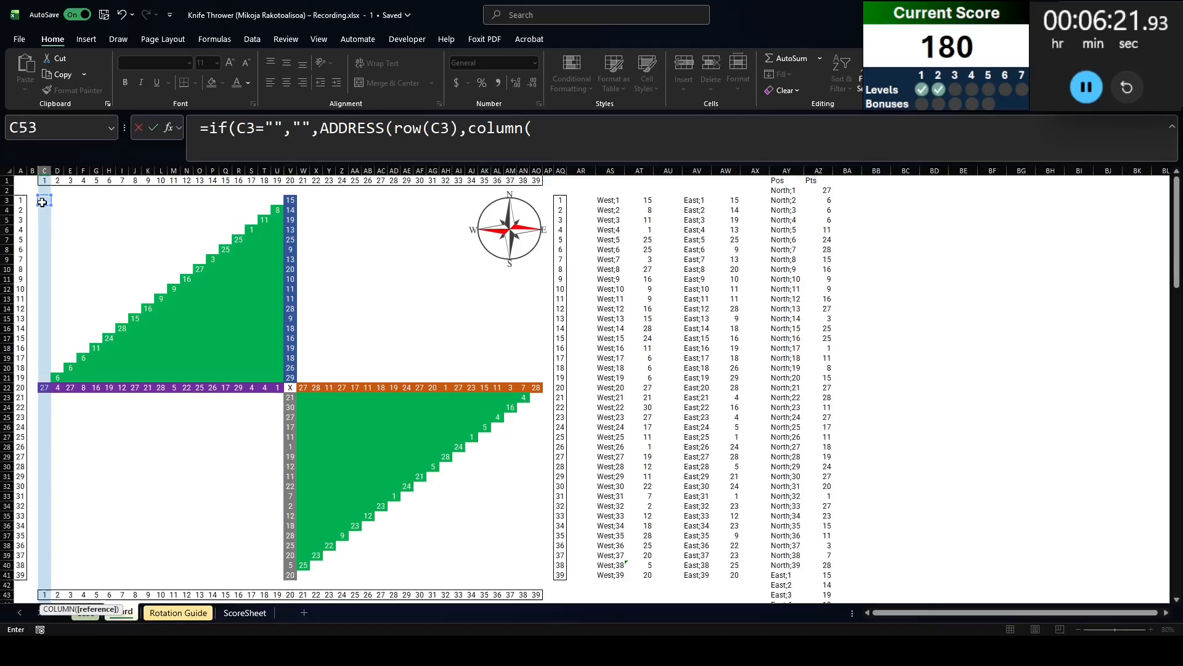
type("C3)")
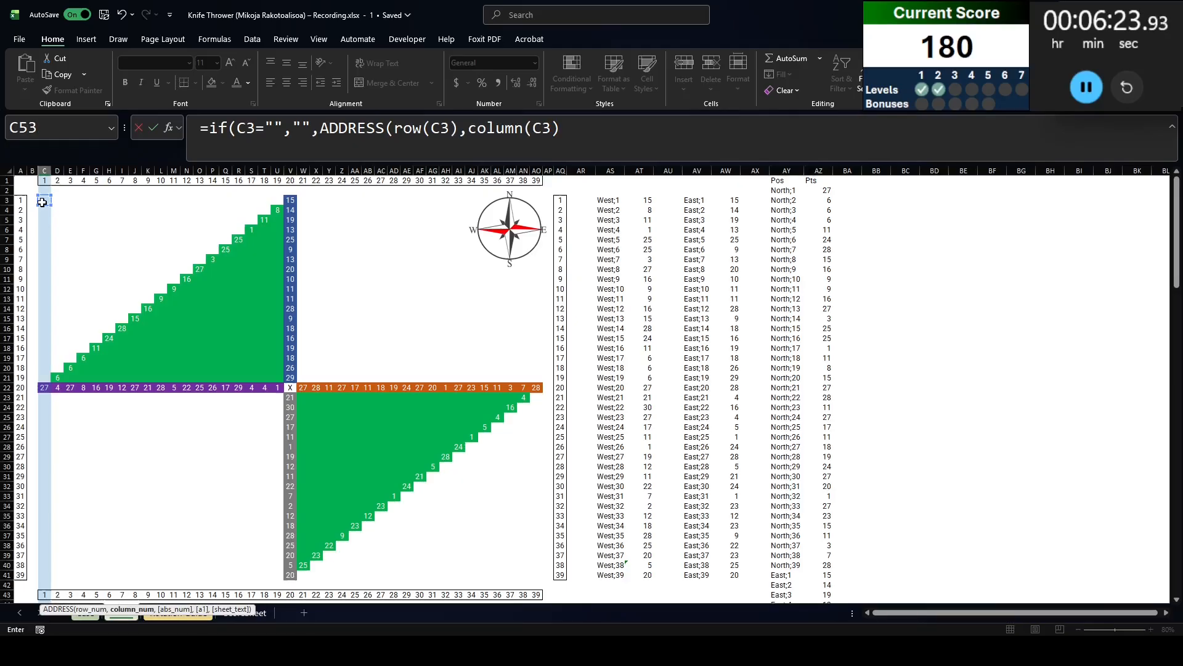
type(",4)")
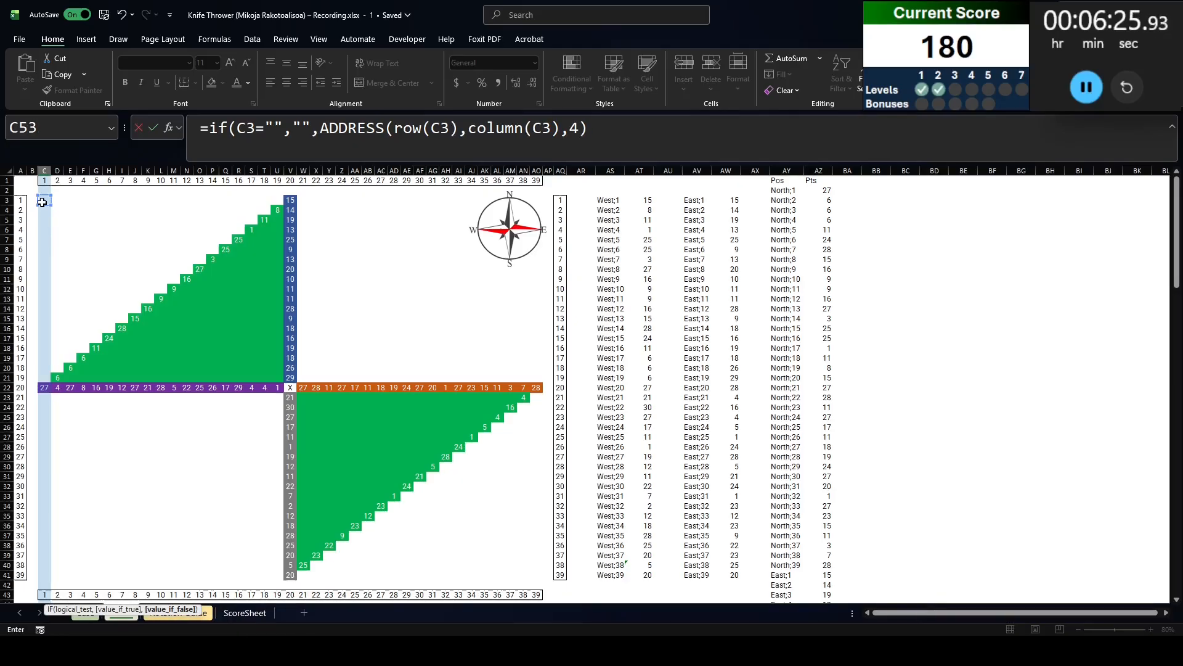
type(")")
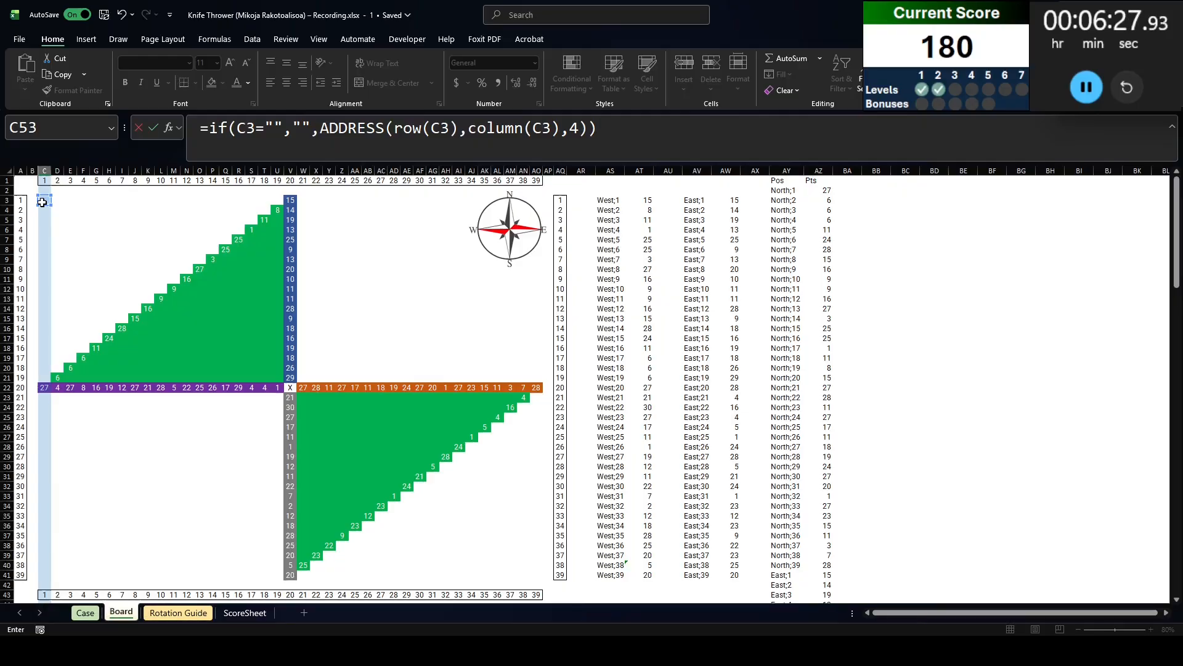
key("ctrl+Return")
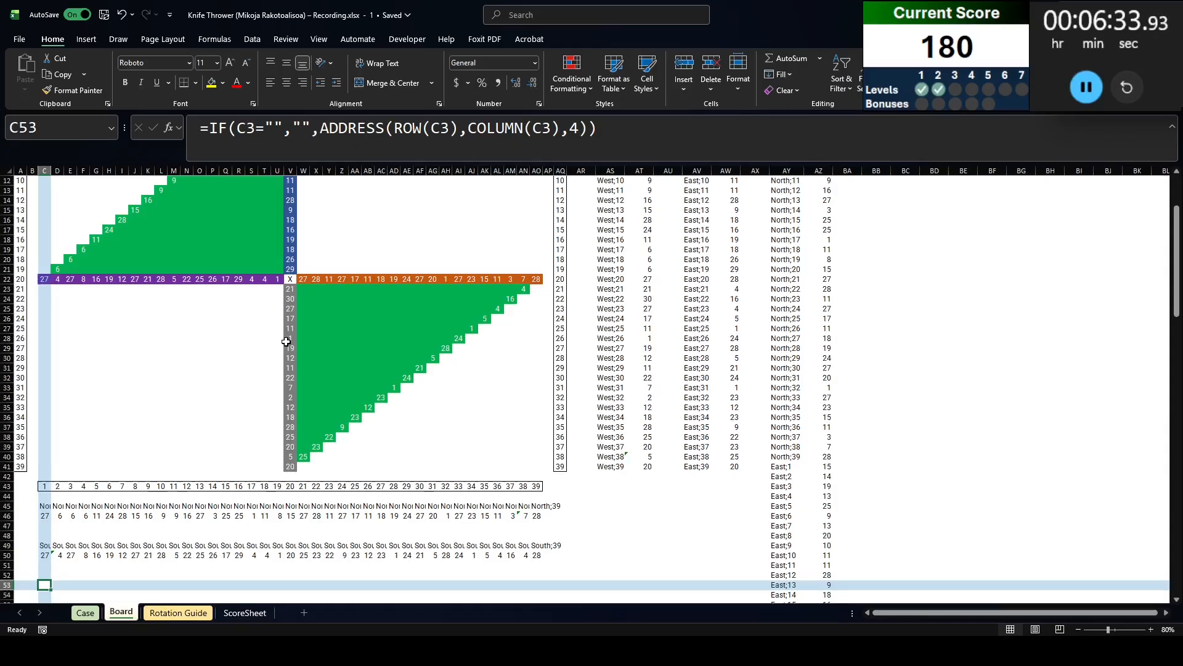
Copy the C53 address formula across C53:AO91 and check its last row at V91 against the original board
scroll(286, 342, "up", 4)
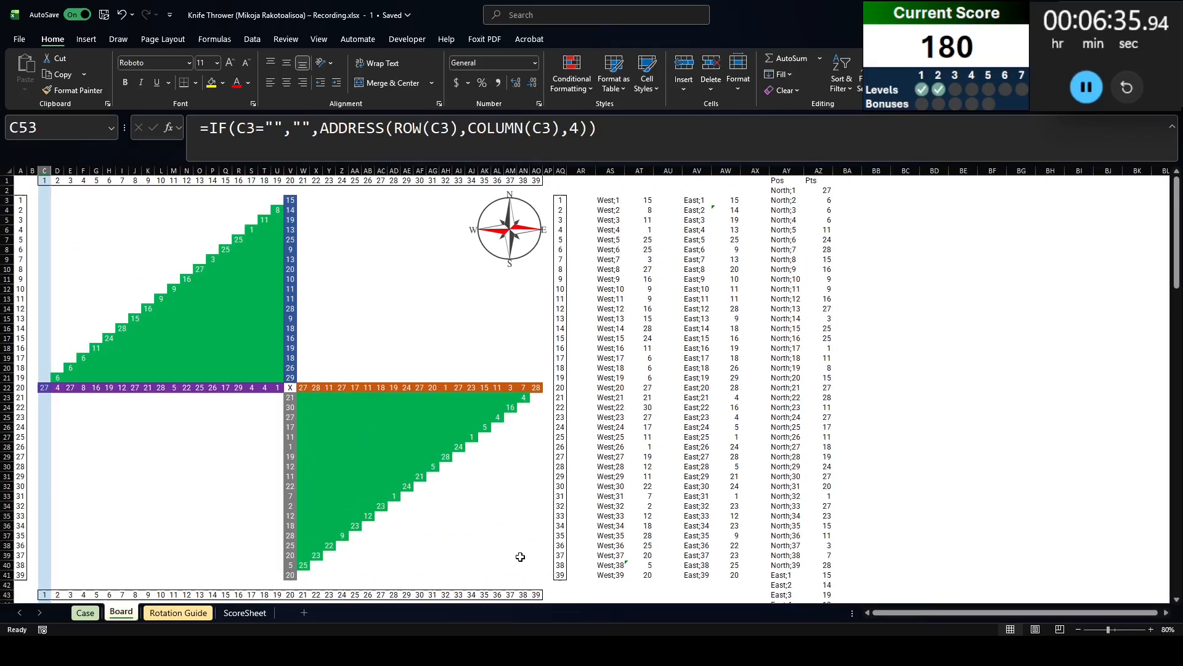
scroll(524, 554, "down", 15)
key("ctrl+c")
left_click(520, 524, "shift")
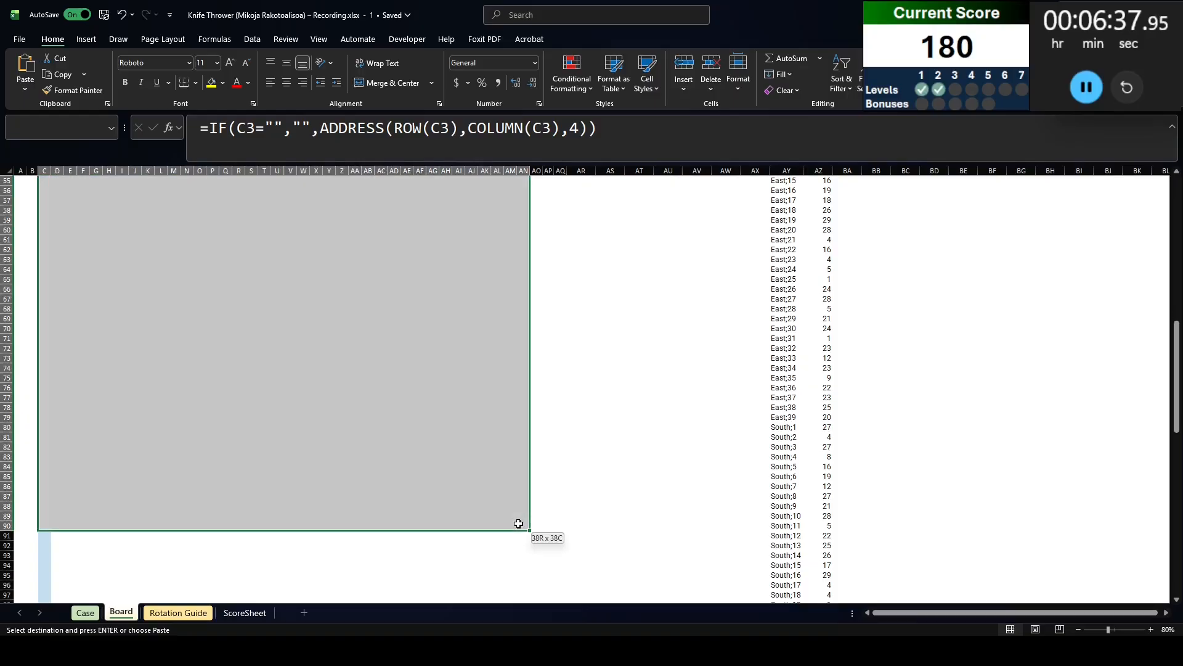
scroll(519, 520, "up", 8)
key("shift+Right")
key("ctrl+v")
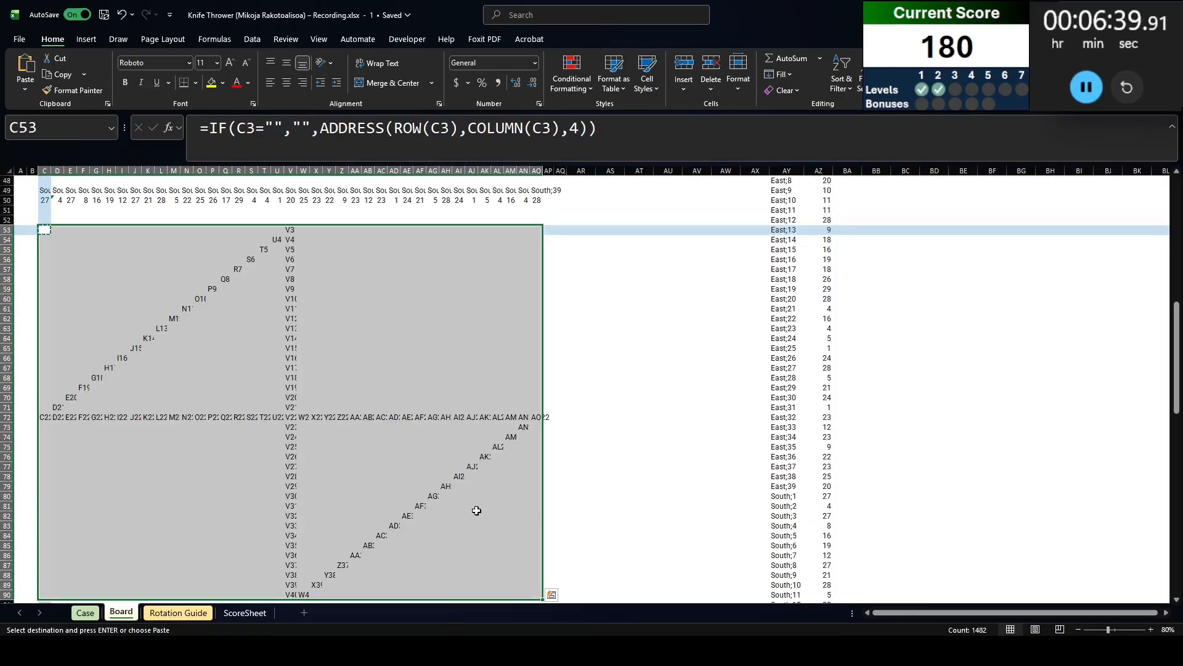
scroll(475, 510, "down", 5)
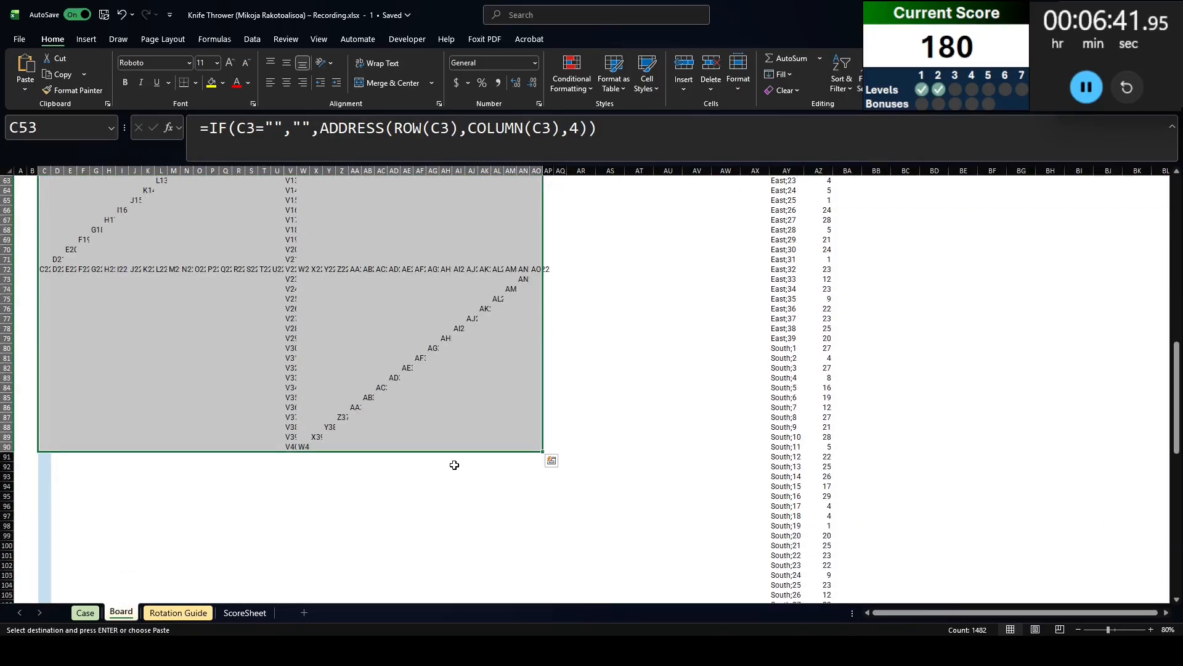
key("shift+Down")
scroll(454, 465, "up", 10)
scroll(456, 466, "down", 8)
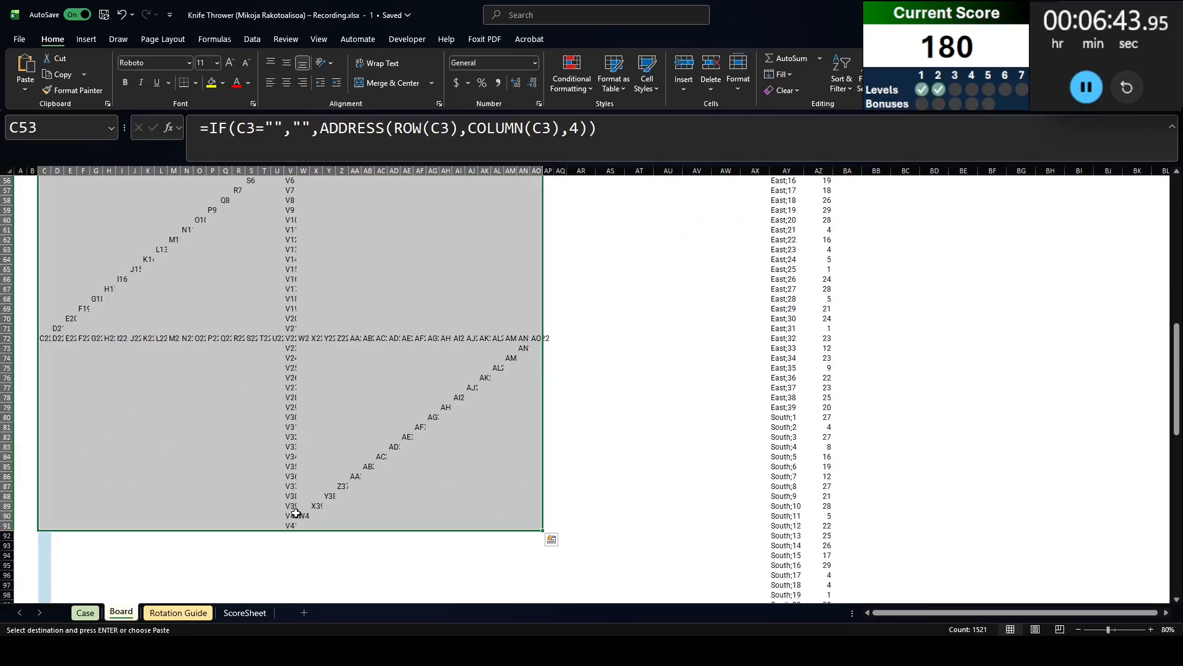
left_click(277, 524)
left_click(291, 525)
scroll(360, 564, "up", 17)
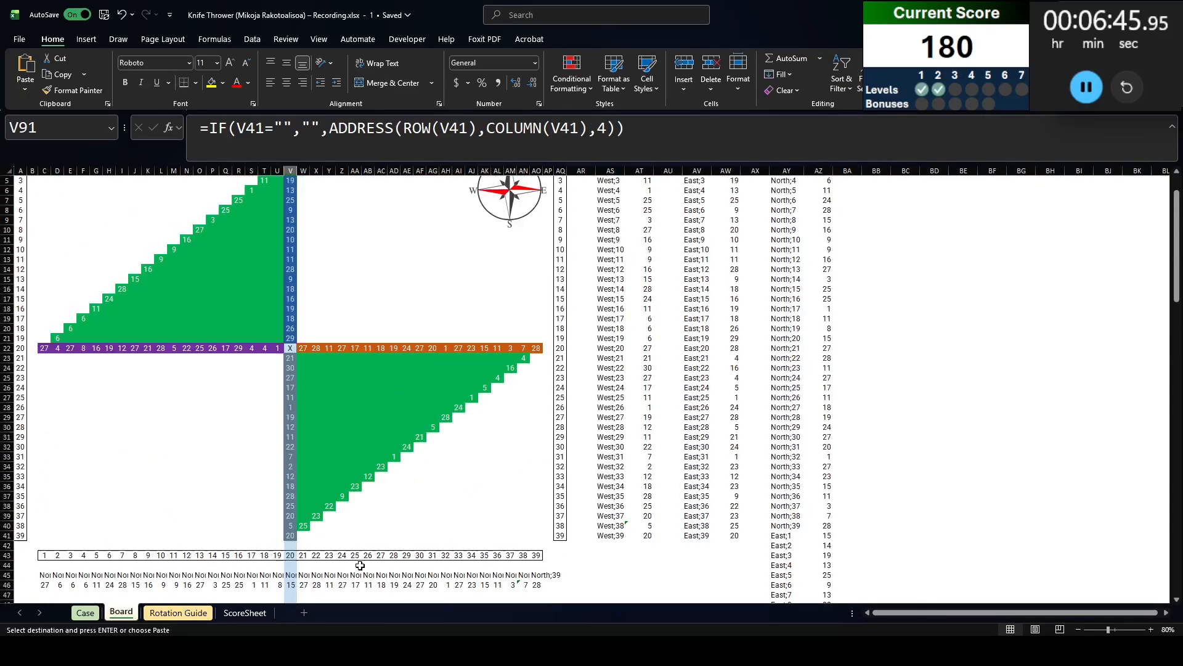
scroll(360, 564, "down", 16)
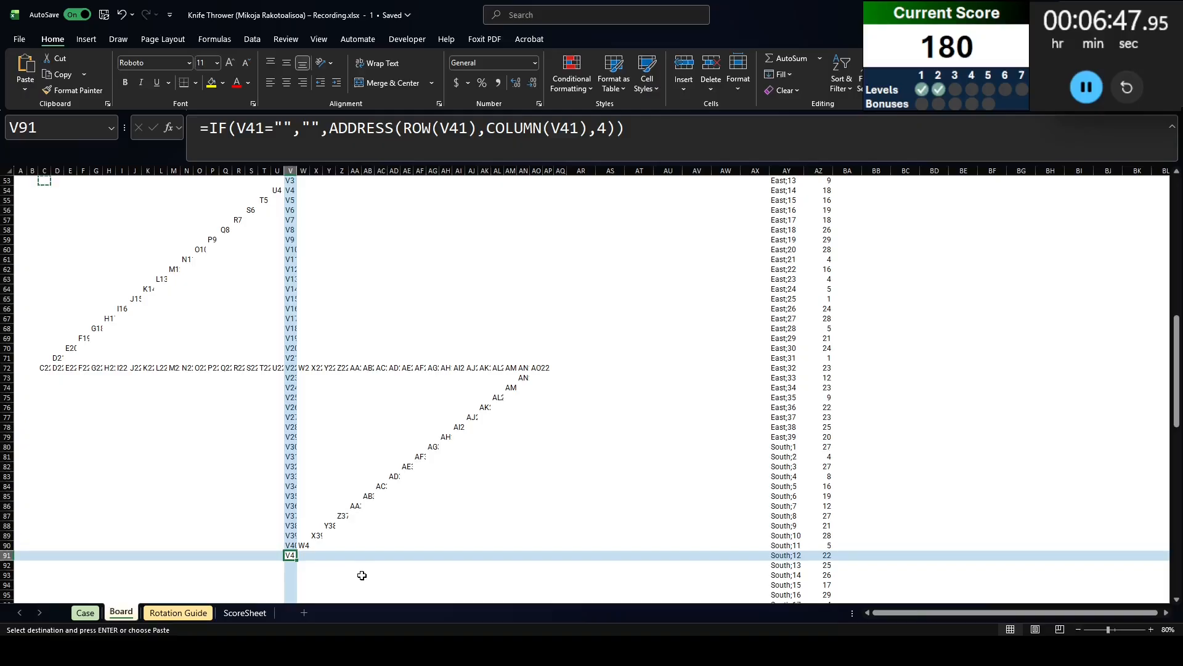
scroll(358, 577, "up", 8)
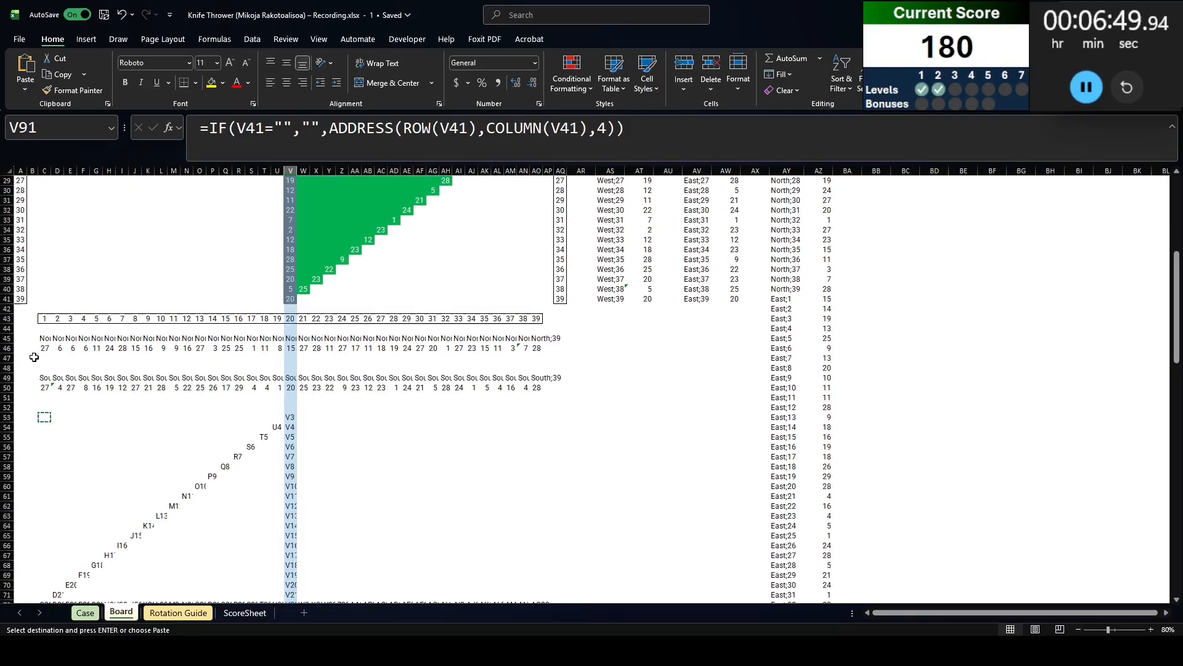
Copy the formula text of C46, =TAKE(FILTER(C3:C22,LEN(C3:C22)>0),1), unchanged into C47 below the north points
left_click(43, 357)
scroll(45, 312, "up", 6)
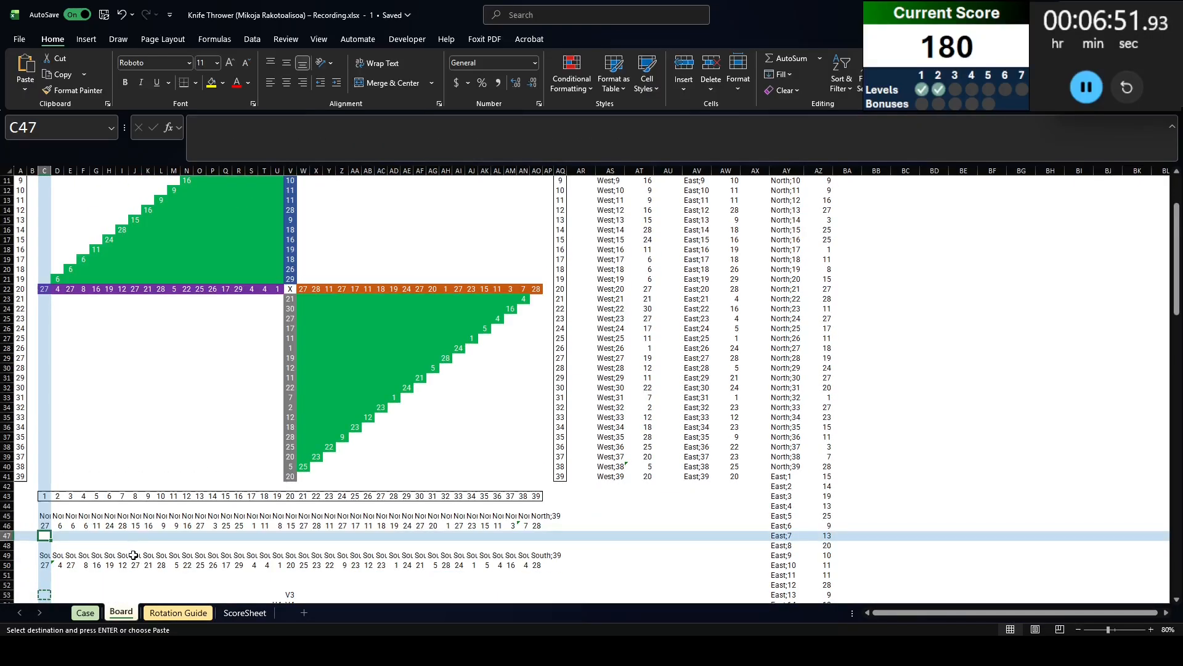
key("Up")
left_click_drag(657, 138, 210, 134)
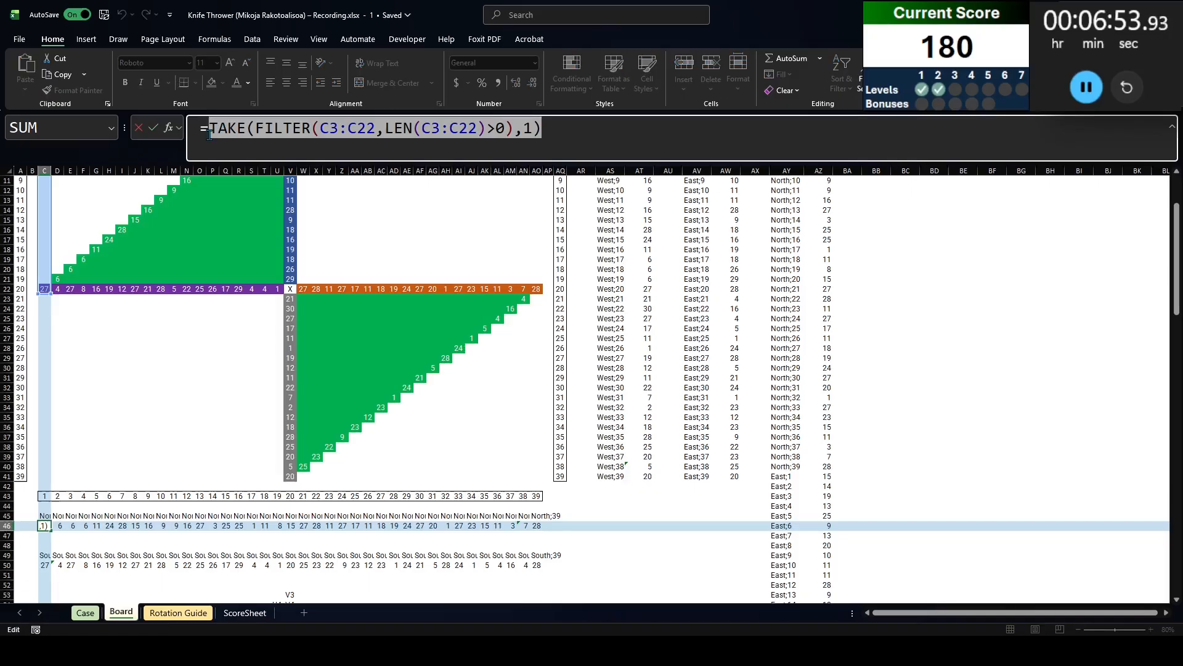
left_click_drag(632, 143, 200, 131)
key("ctrl+c")
key("Return")
left_click(258, 128)
key("ctrl+v")
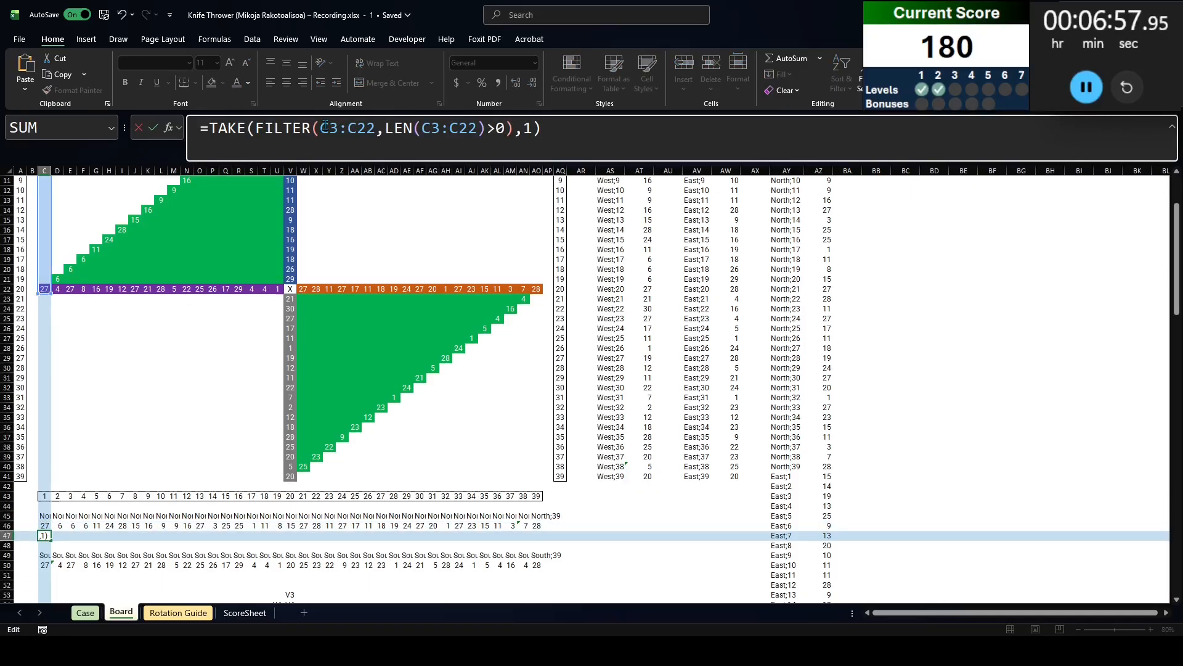
Change both ranges in the C47 formula to C53:C72 so it takes the first non-empty address
left_click_drag(325, 127, 375, 127)
scroll(180, 481, "down", 8)
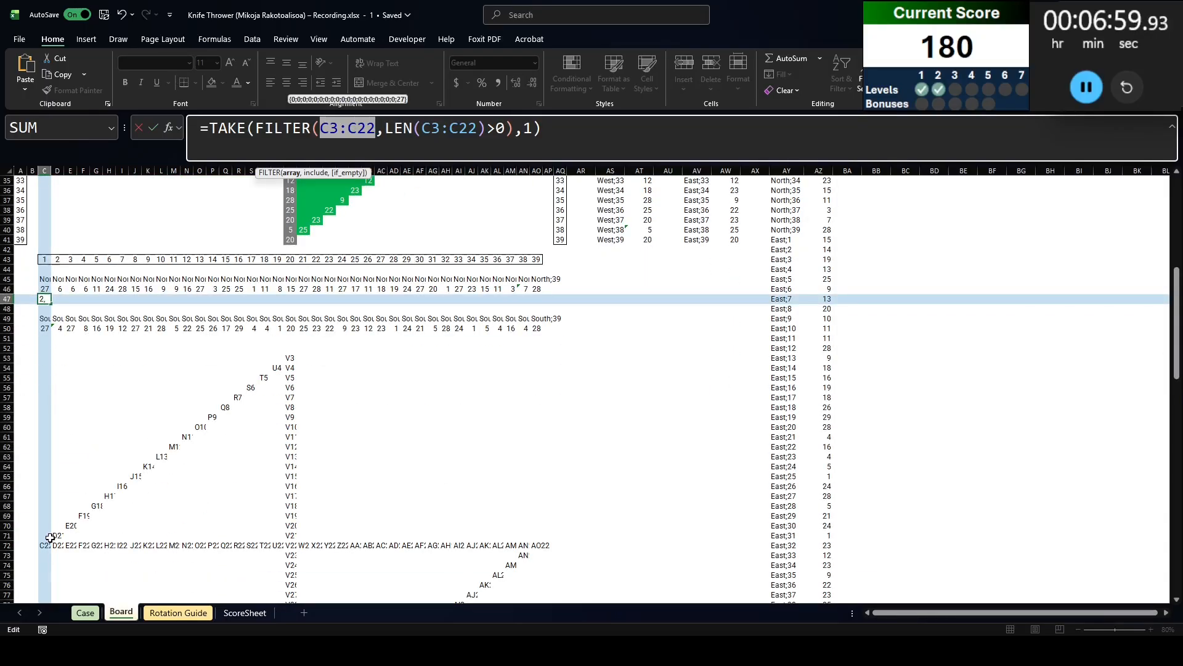
left_click_drag(48, 543, 47, 358)
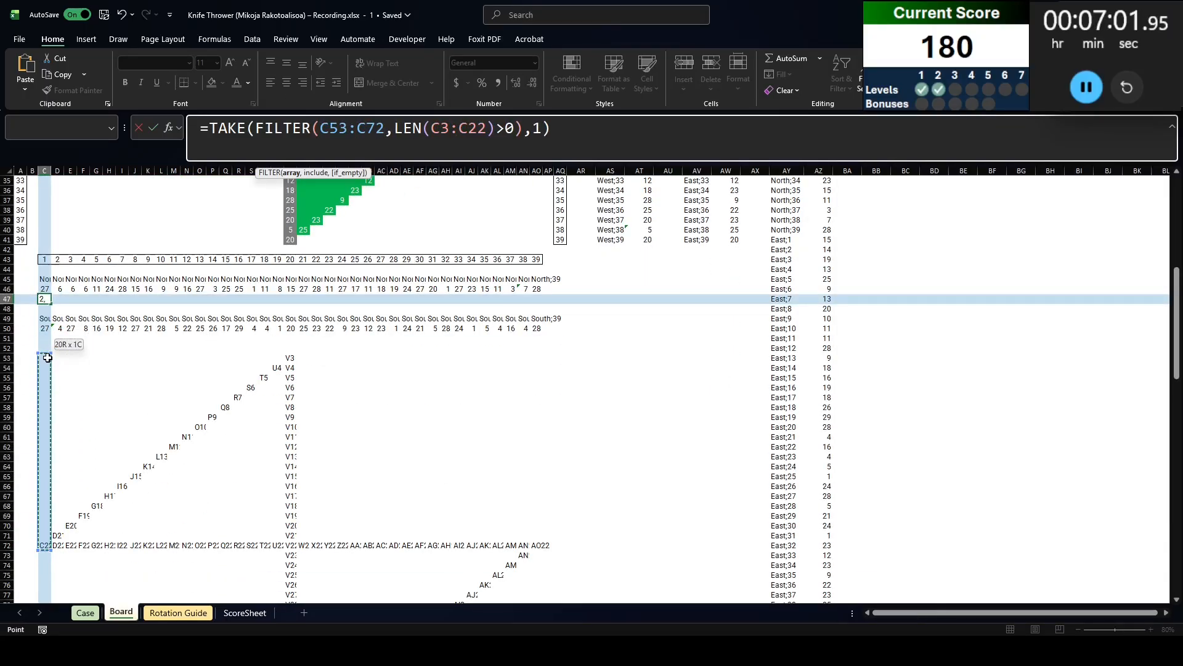
left_click_drag(320, 128, 490, 128)
key("ctrl+v")
key("Return")
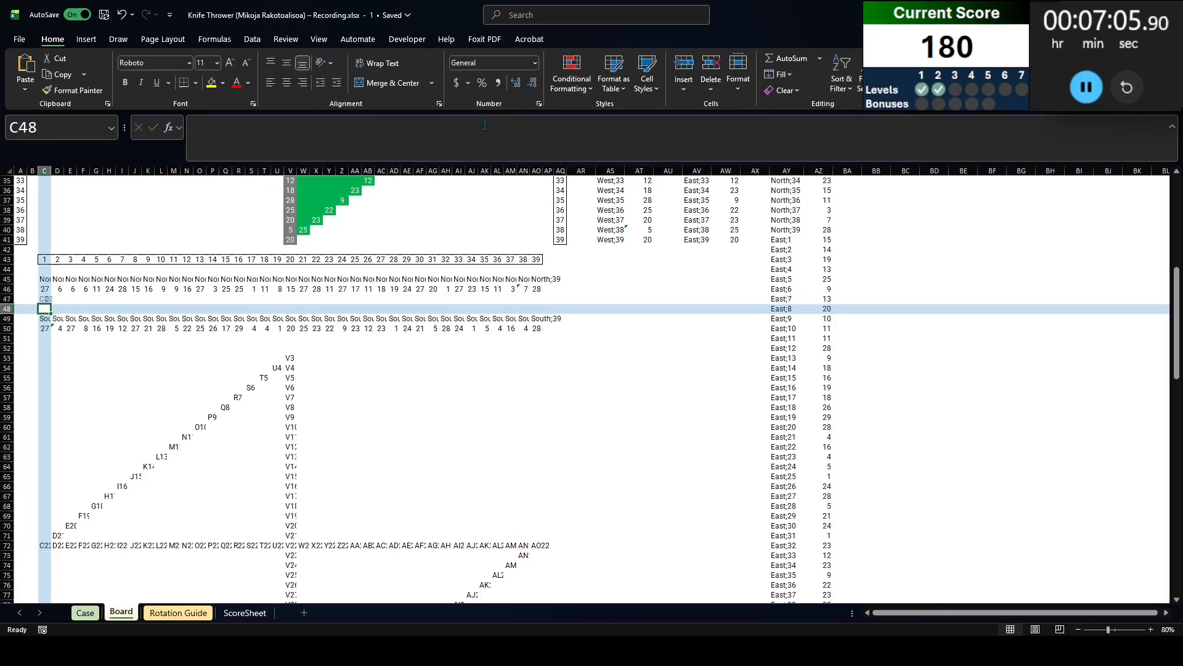
Copy the C47 address formula across the north row to AO47
key("Up")
key("Up")
key("ctrl+Right")
key("Down")
key("ctrl+shift+Left")
key("ctrl+v")
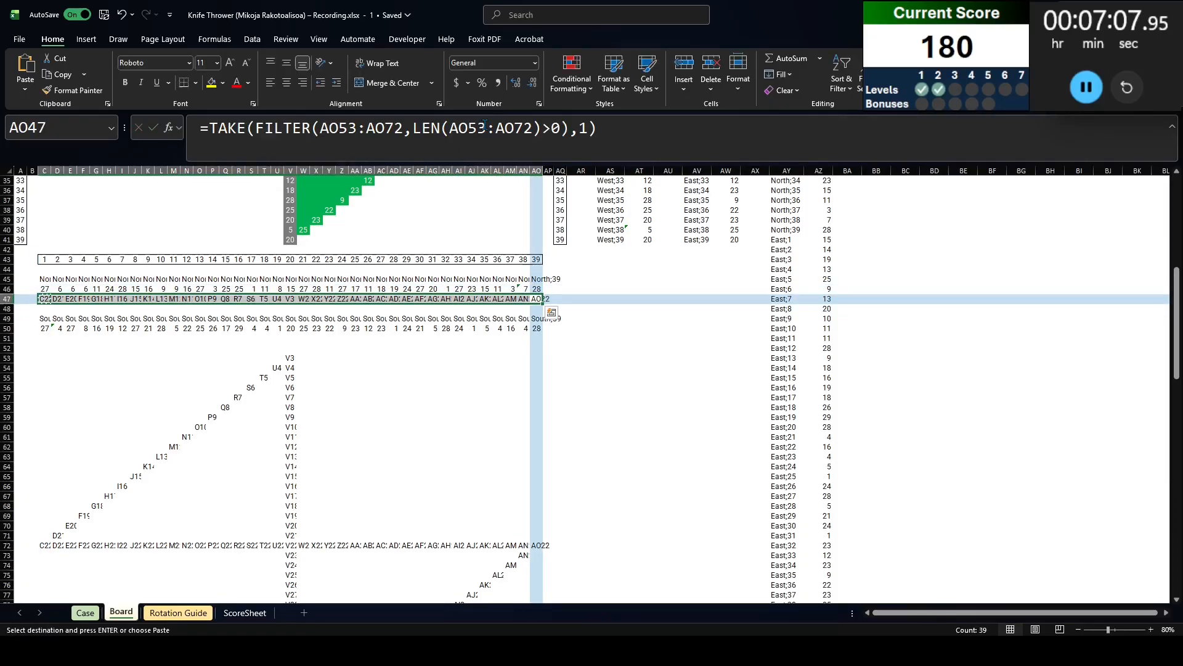
Copy the formula text of C50, =TAKE(FILTER(C22:C41,LEN(C22:C41)>0),-1), unchanged into C51 below the south points
left_click(44, 338)
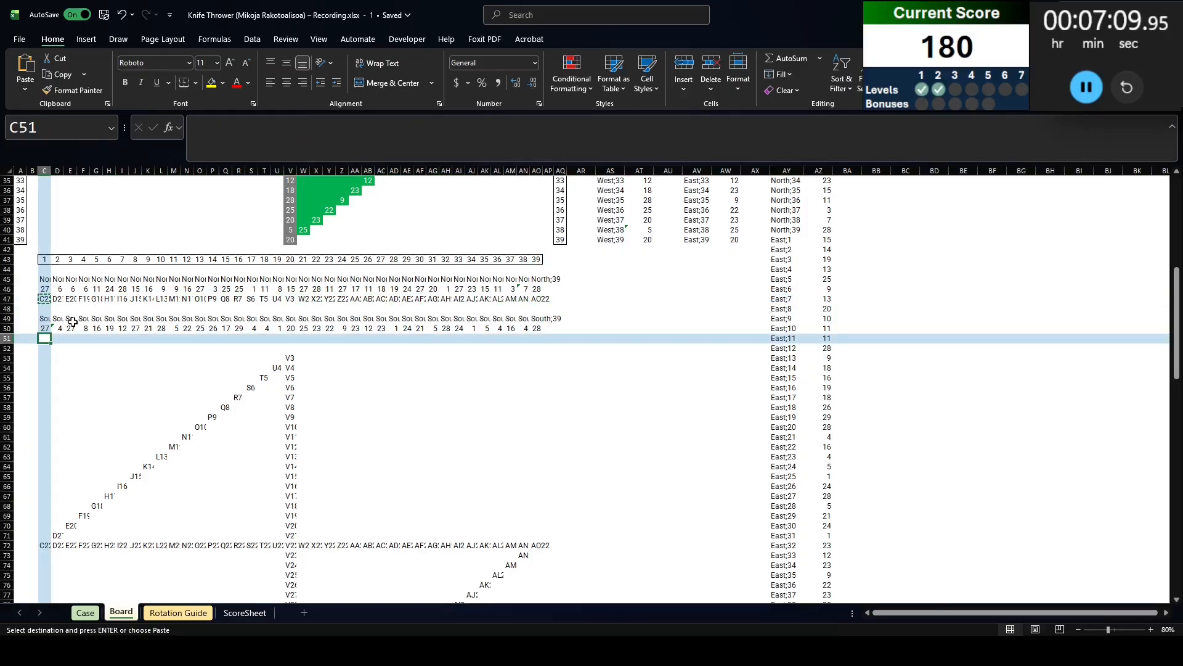
key("Up")
left_click_drag(665, 151, 195, 126)
key("ctrl+c")
key("Return")
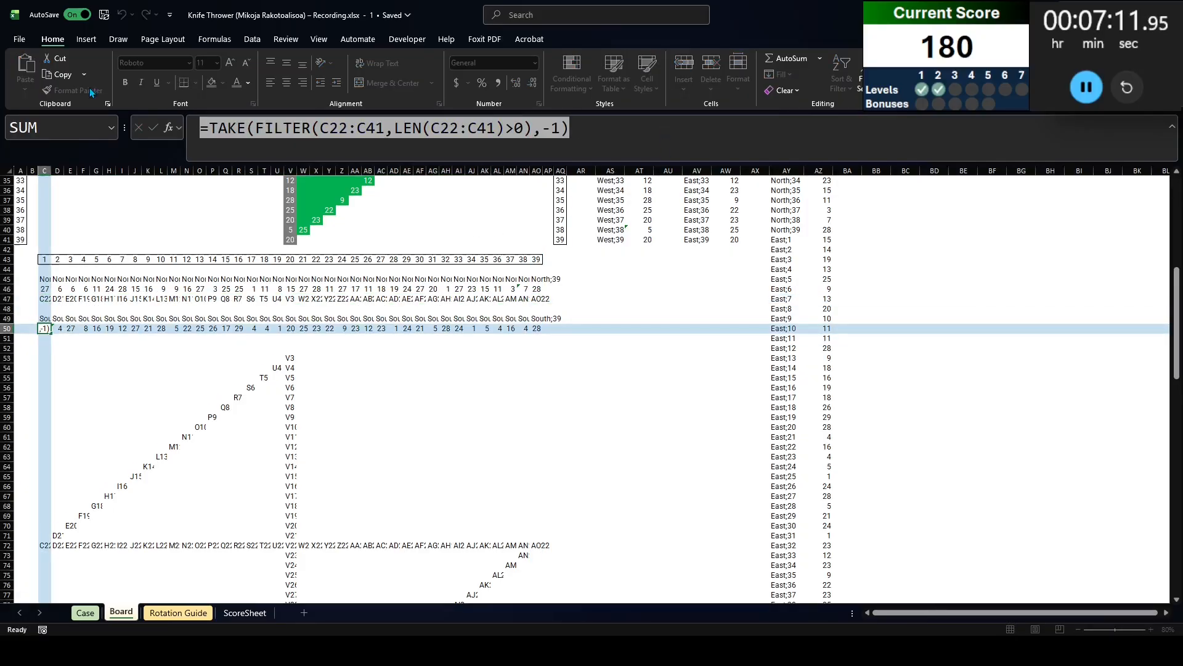
left_click(306, 128)
key("ctrl+v")
Change both ranges in the C51 formula to C72:C91 so it takes the last non-empty address
left_click_drag(319, 128, 384, 128)
scroll(34, 377, "down", 7)
left_click(45, 338)
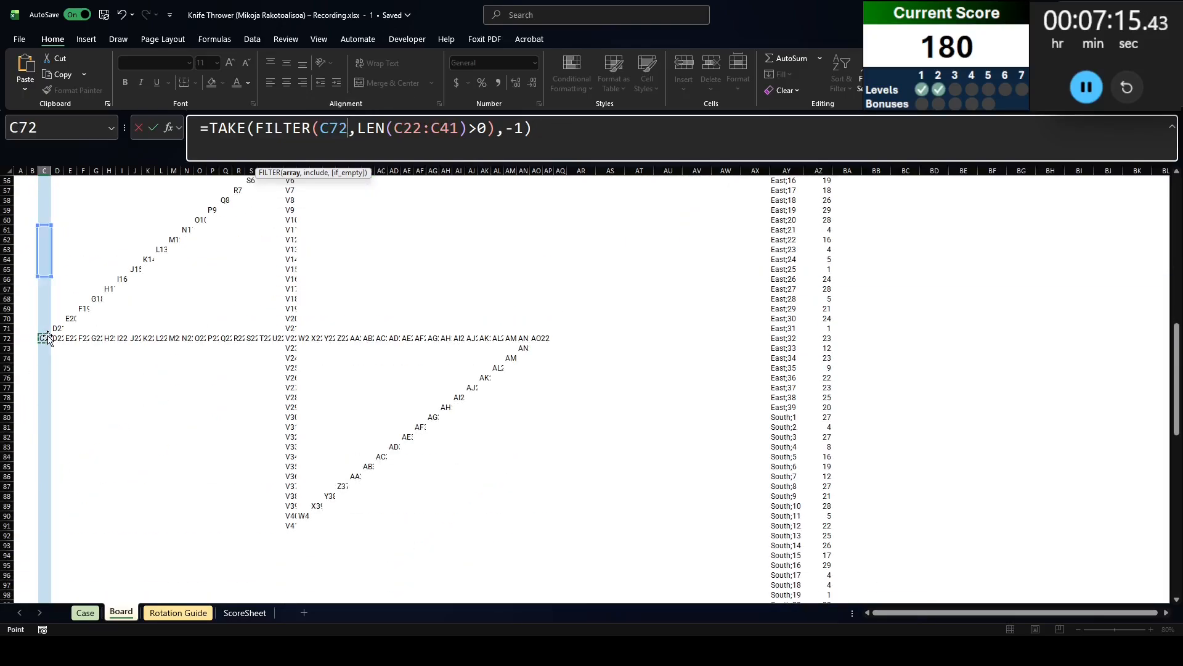
left_click(41, 536, "shift")
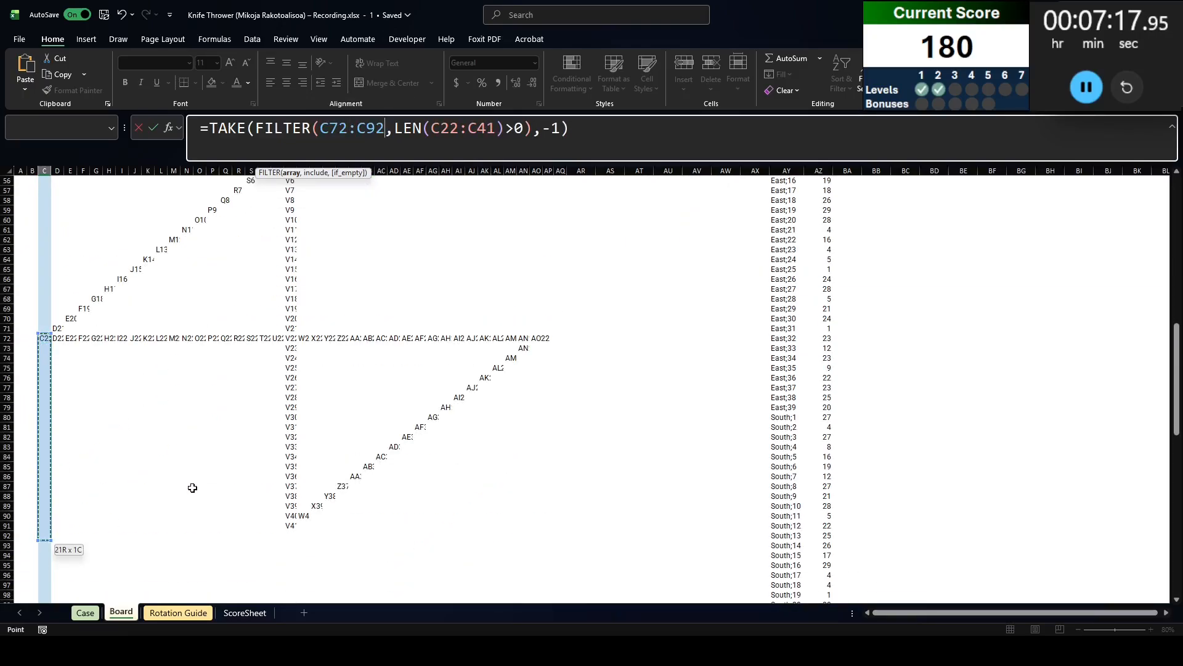
key("shift+Up")
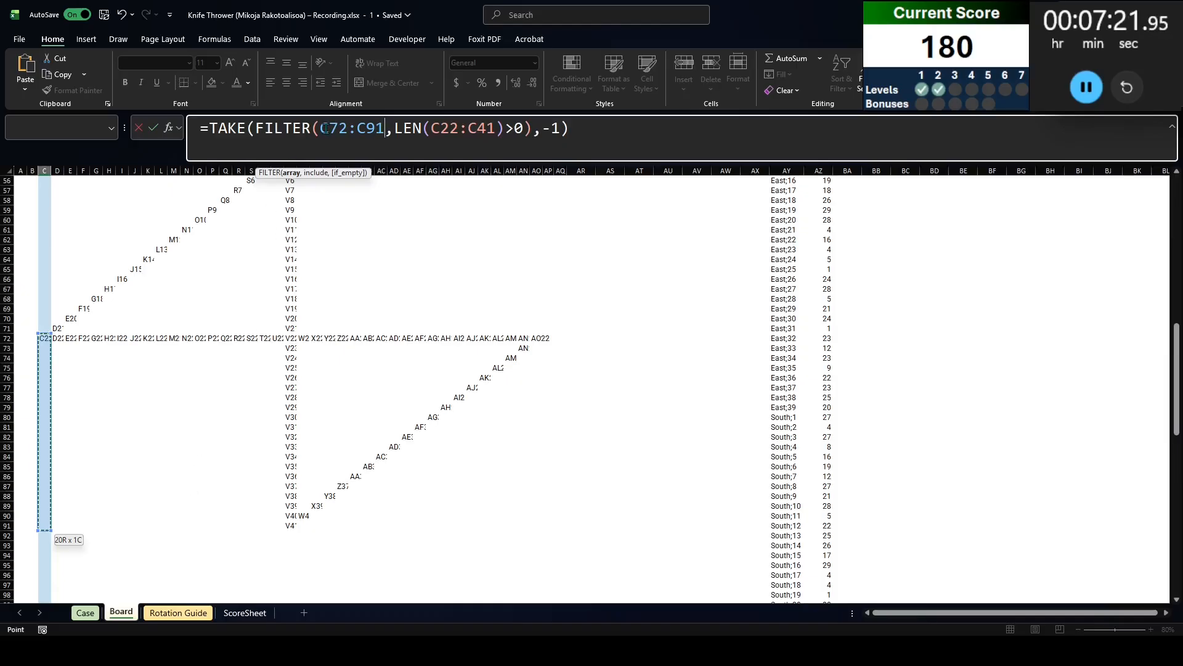
left_click_drag(321, 128, 495, 128)
key("ctrl+v")
key("Return")
key("Up")
Copy the C51 address formula across the south row to AO51
key("ctrl+c")
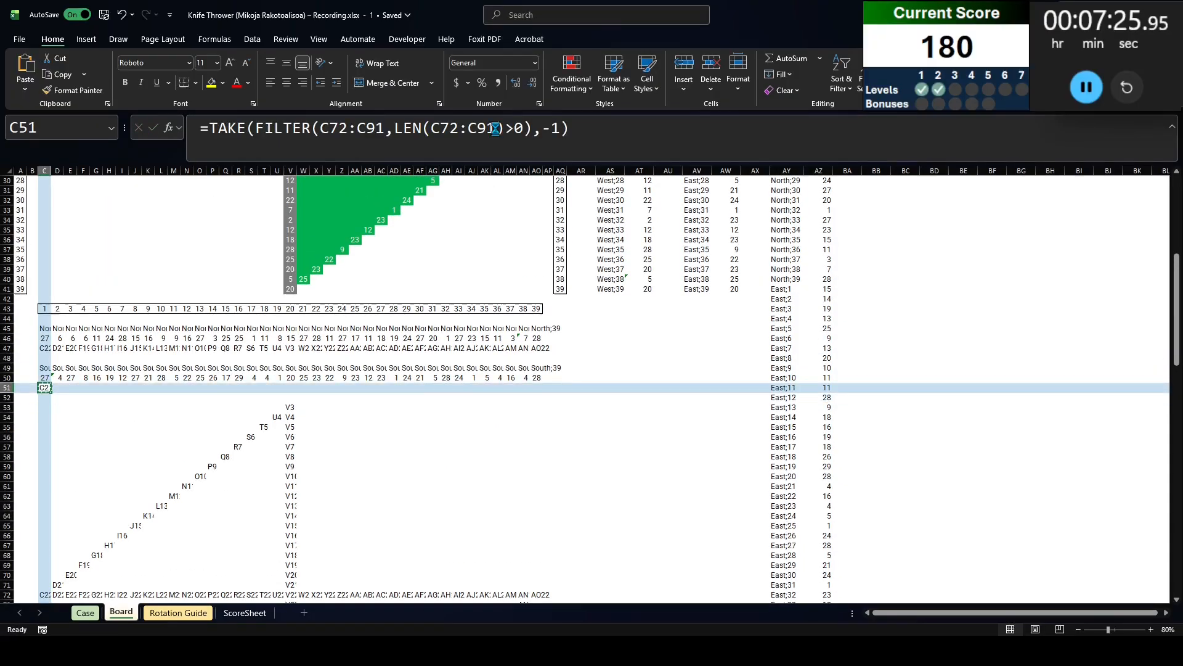
key("Up")
key("ctrl+Right")
key("Down")
key("ctrl+shift+Left")
key("ctrl+v")
Insert a blank column beside the West points at AU and another beside the East points at AY
scroll(675, 394, "up", 9)
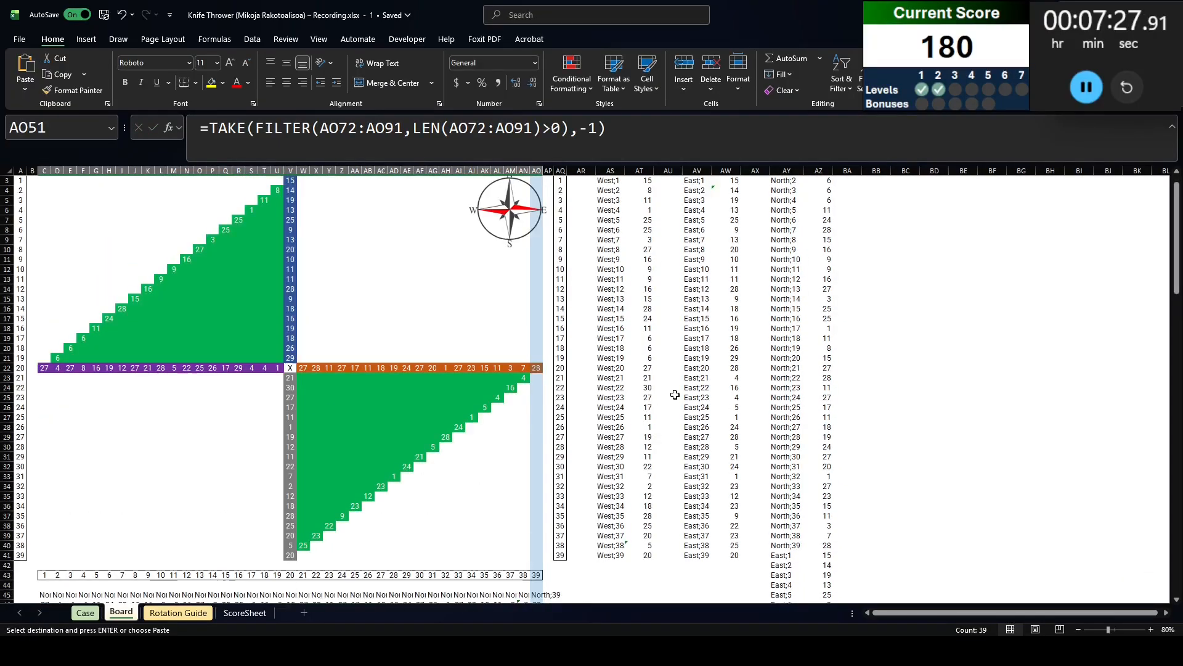
scroll(675, 394, "up", 1)
left_click(669, 170)
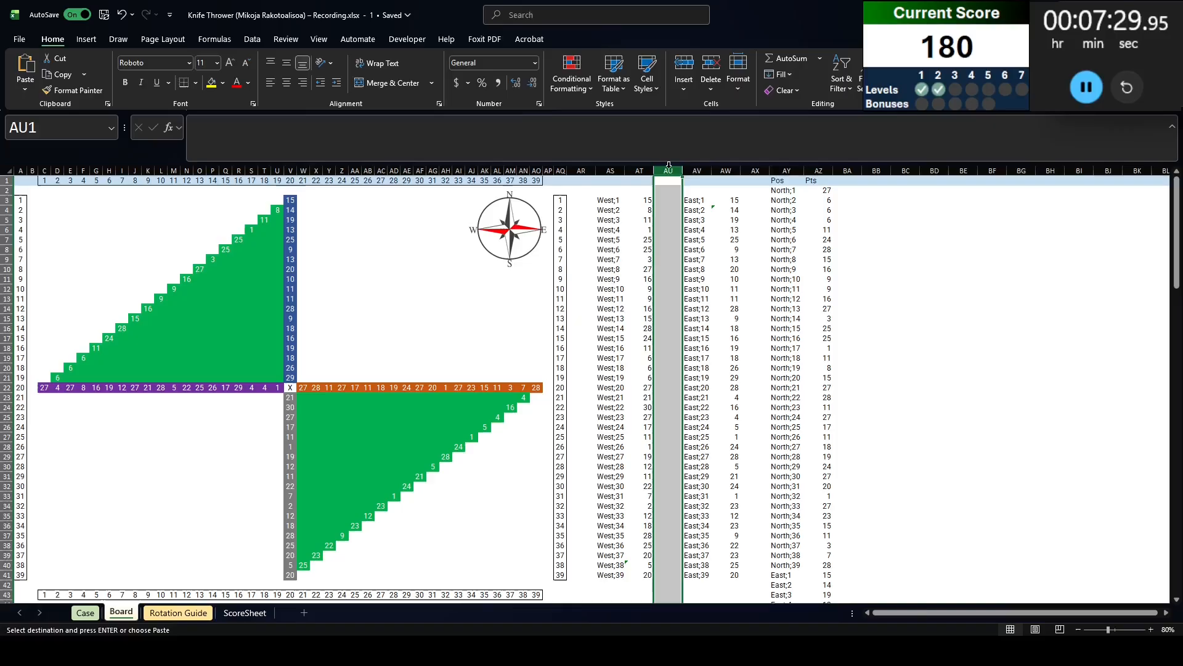
key("ctrl+shift+equal")
left_click(781, 170)
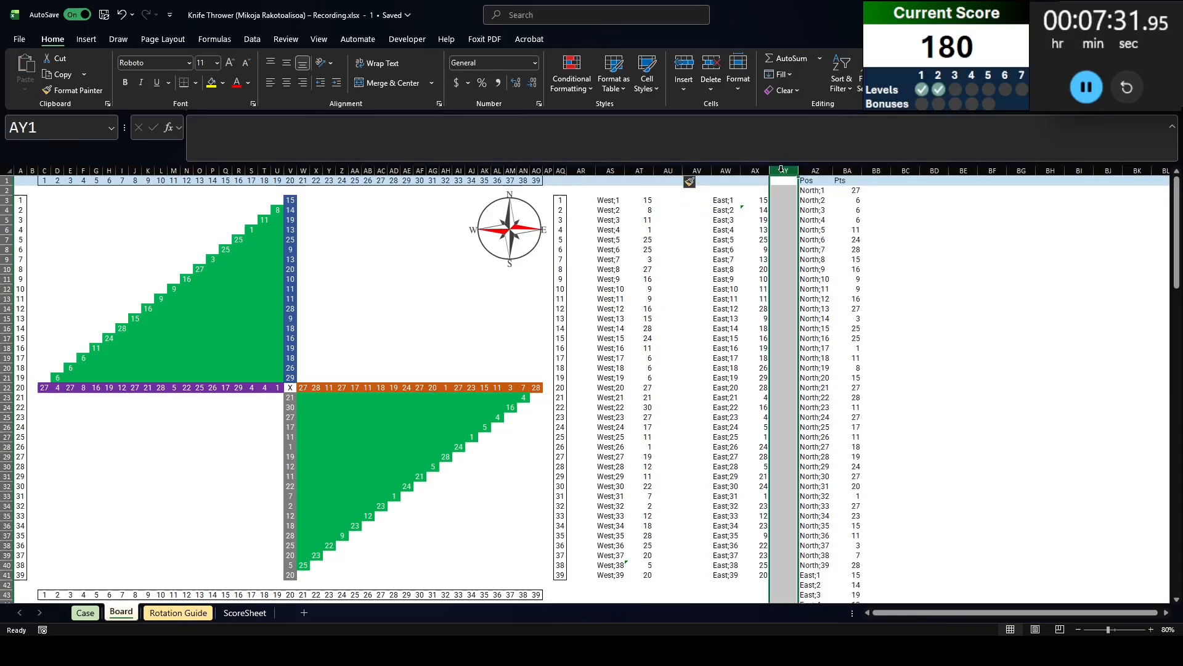
key("ctrl+shift+equal")
key("Return")
Copy the formula text of AT3, =TAKE(FILTER(C3:V3,LEN(C3:V3)>0),,1), unchanged into AU3
left_click(675, 209)
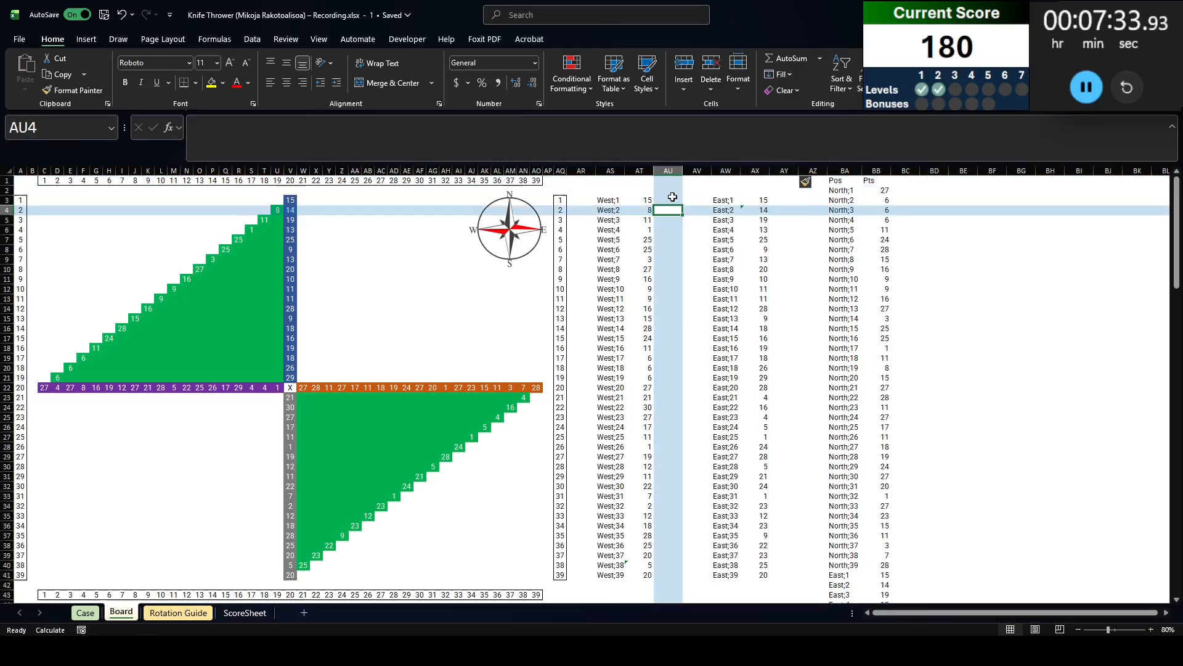
left_click(673, 198)
left_click(646, 200)
left_click(631, 145)
key("ctrl+a")
key("ctrl+c")
key("Tab")
left_click(631, 146)
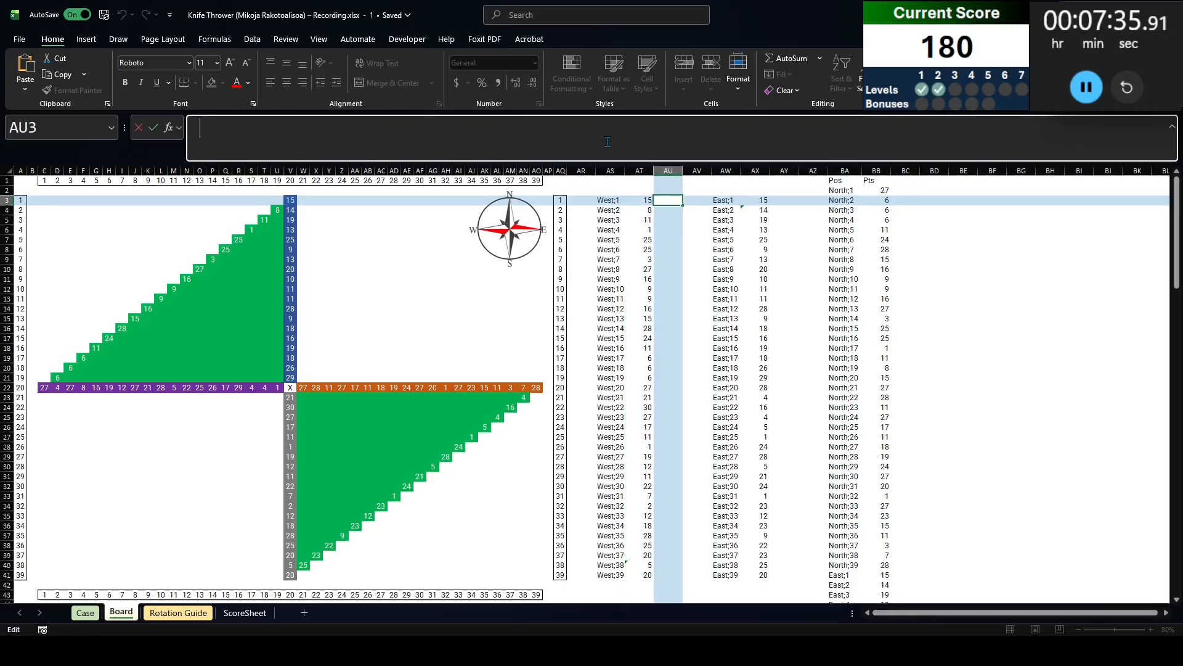
key("ctrl+v")
Change both ranges in the AU3 formula to C53:V53 so it takes the first non-empty address
left_click_drag(322, 128, 366, 128)
scroll(98, 465, "down", 7)
scroll(98, 465, "down", 6)
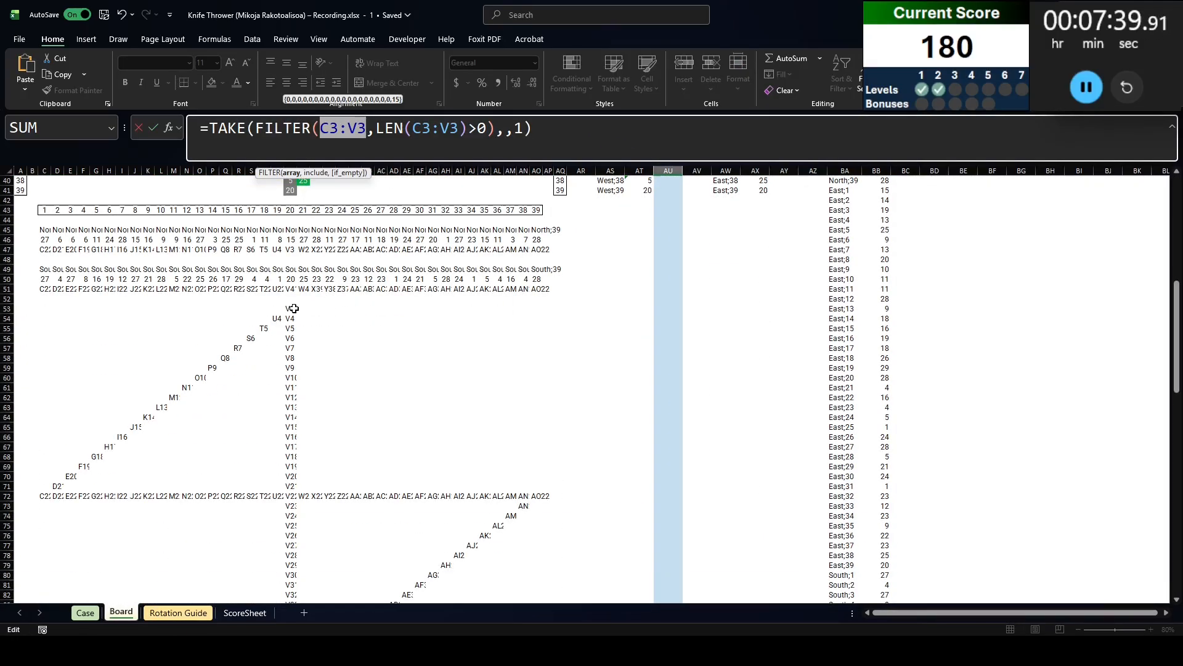
left_click_drag(294, 308, 43, 308)
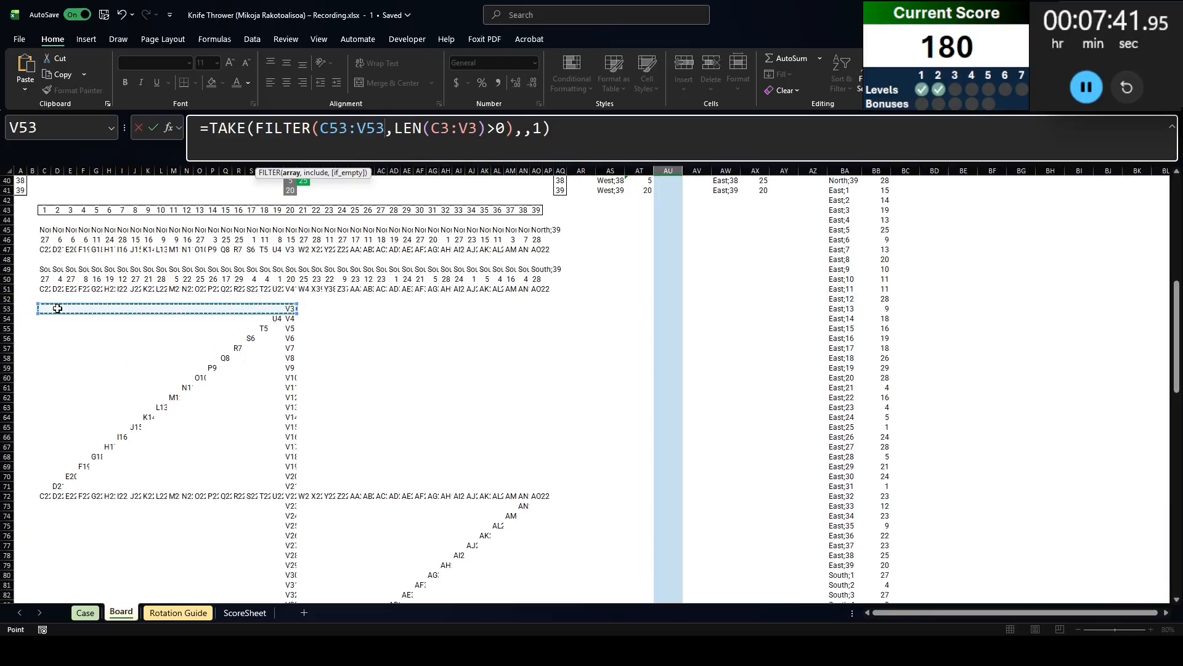
left_click_drag(322, 127, 474, 127)
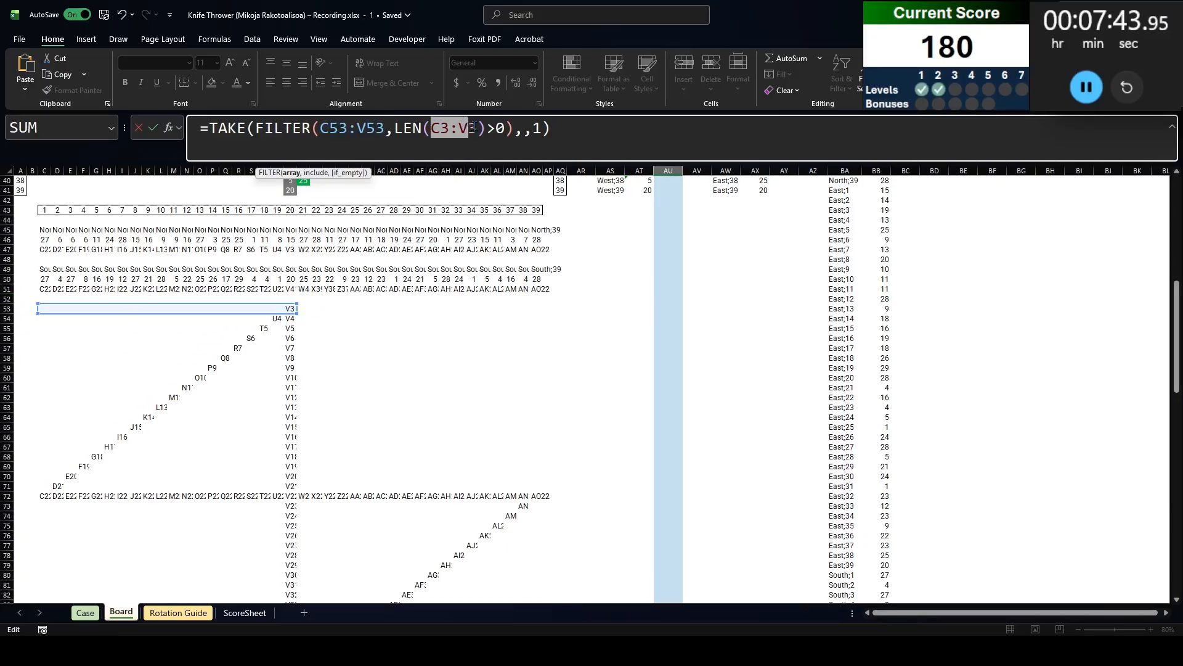
key("ctrl+v")
key("Return")
Copy the AU3 address formula down the West table to AU41
key("Up")
key("ctrl+c")
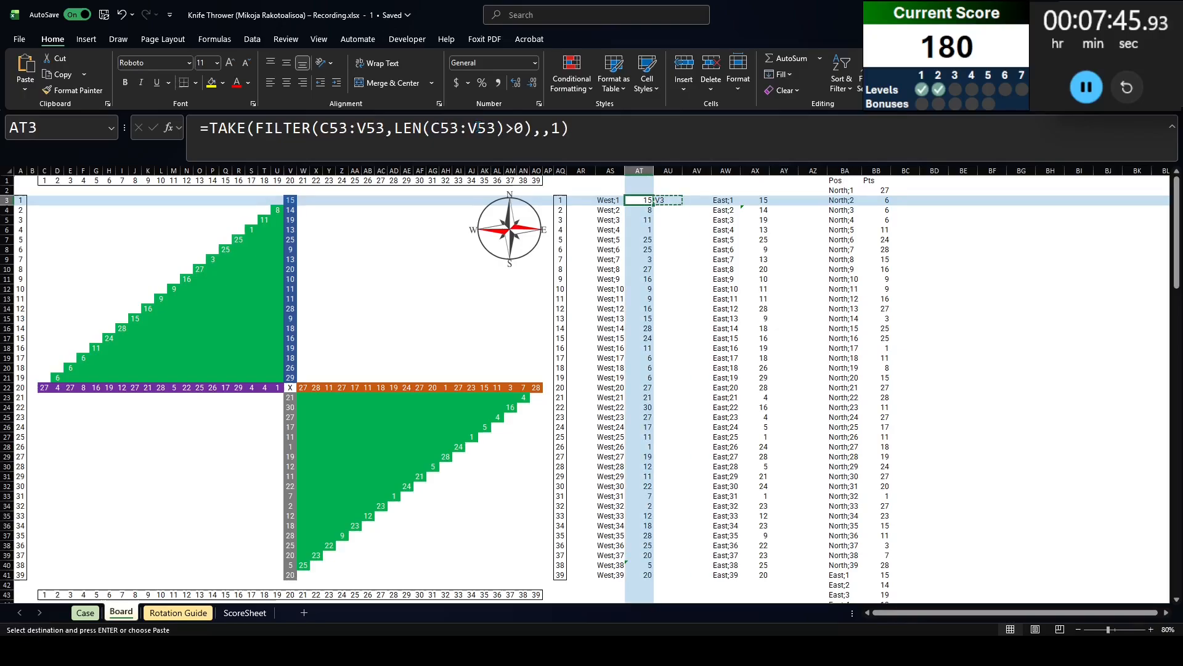
key("ctrl+Down")
key("Right")
key("ctrl+shift+Up")
key("ctrl+v")
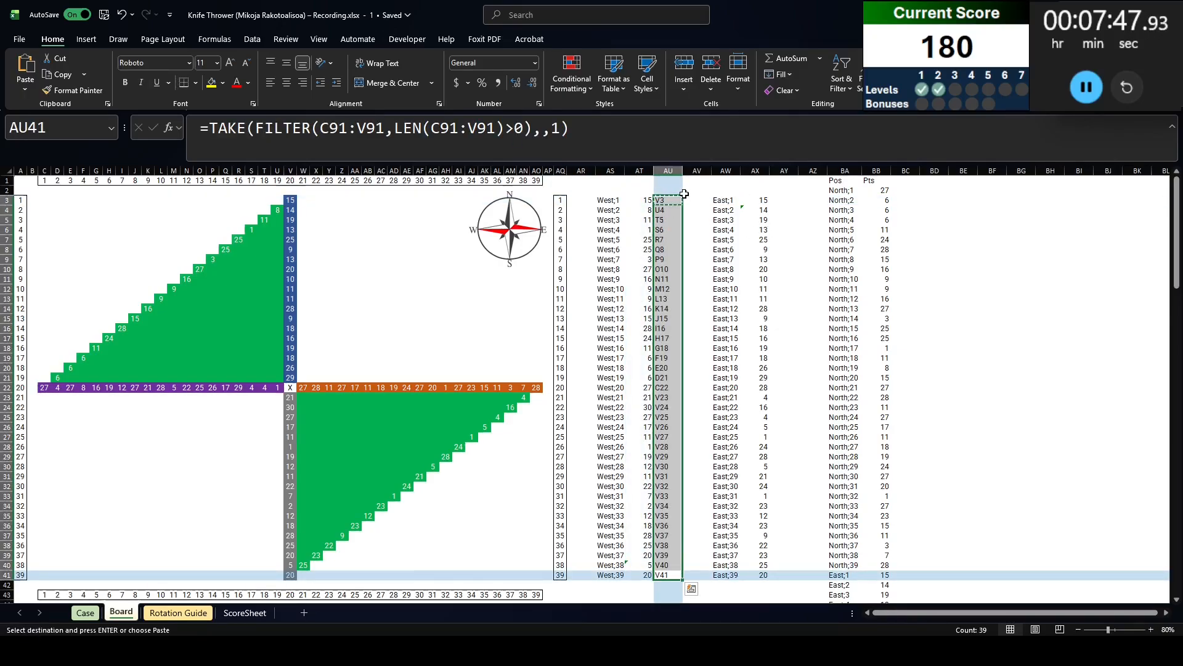
Copy the formula text of AX3, =TAKE(FILTER(V3:AO3,LEN(V3:AO3)>0),,-1), unchanged into AY3
left_click(660, 202)
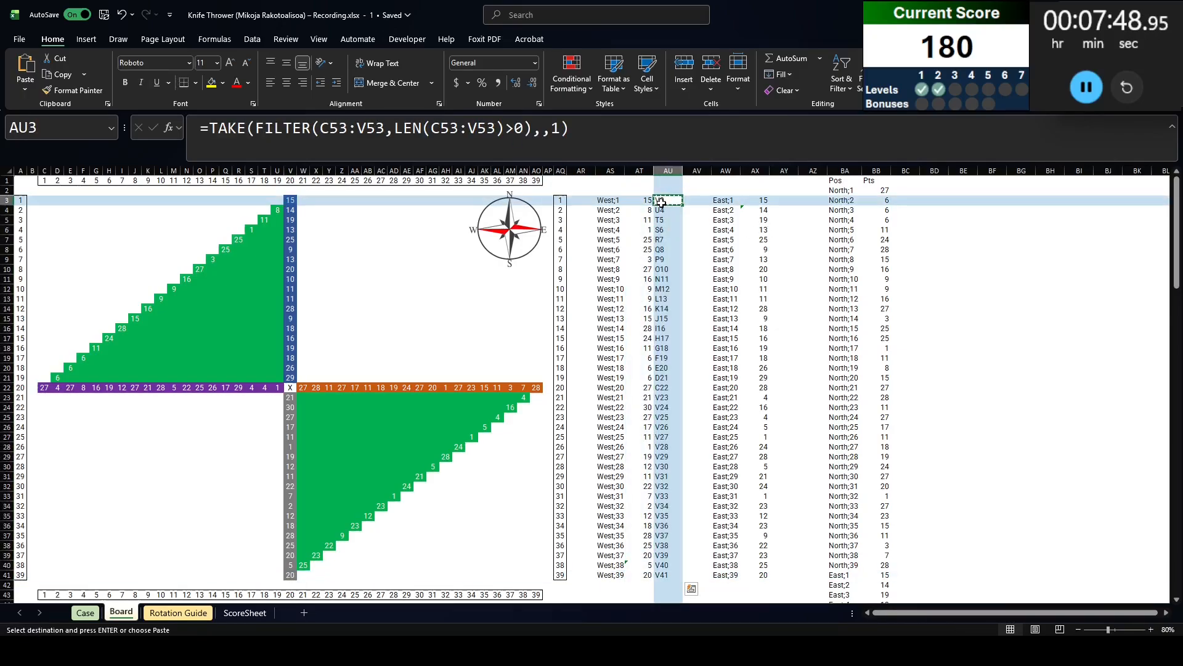
left_click(758, 200)
left_click(506, 142)
key("ctrl+a")
key("ctrl+c")
key("Tab")
left_click(507, 142)
key("ctrl+v")
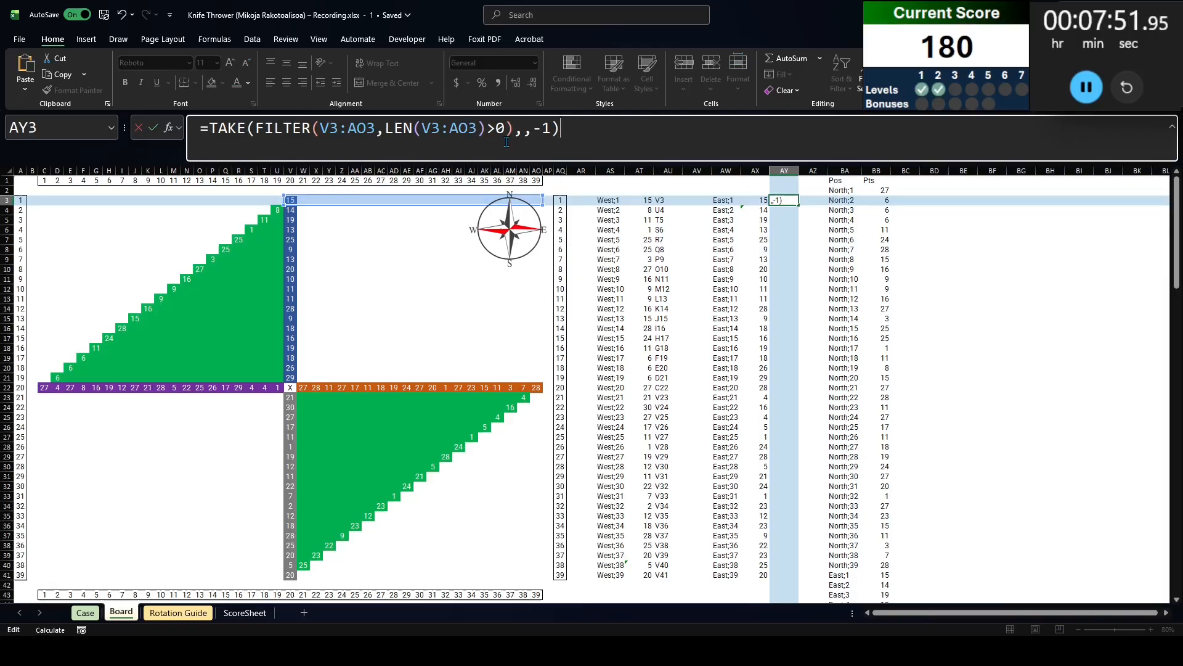
Change both ranges in the AY3 formula to V53:AO53 so it takes the last non-empty address
left_click_drag(319, 124, 376, 127)
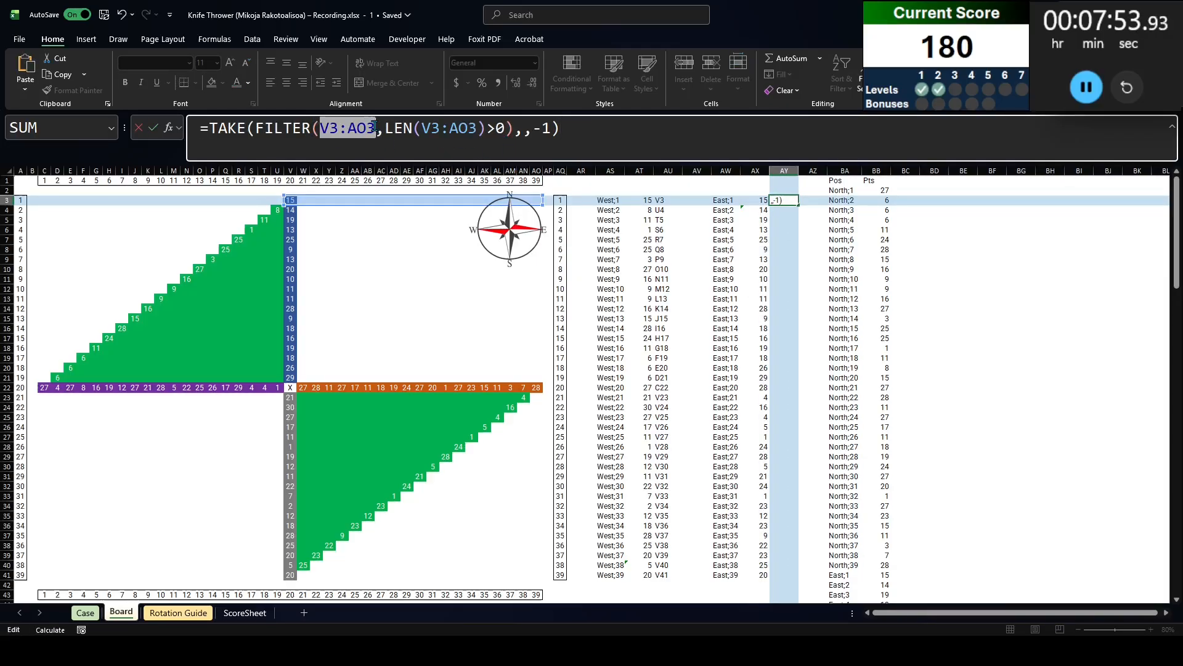
scroll(325, 422, "down", 13)
left_click(289, 304)
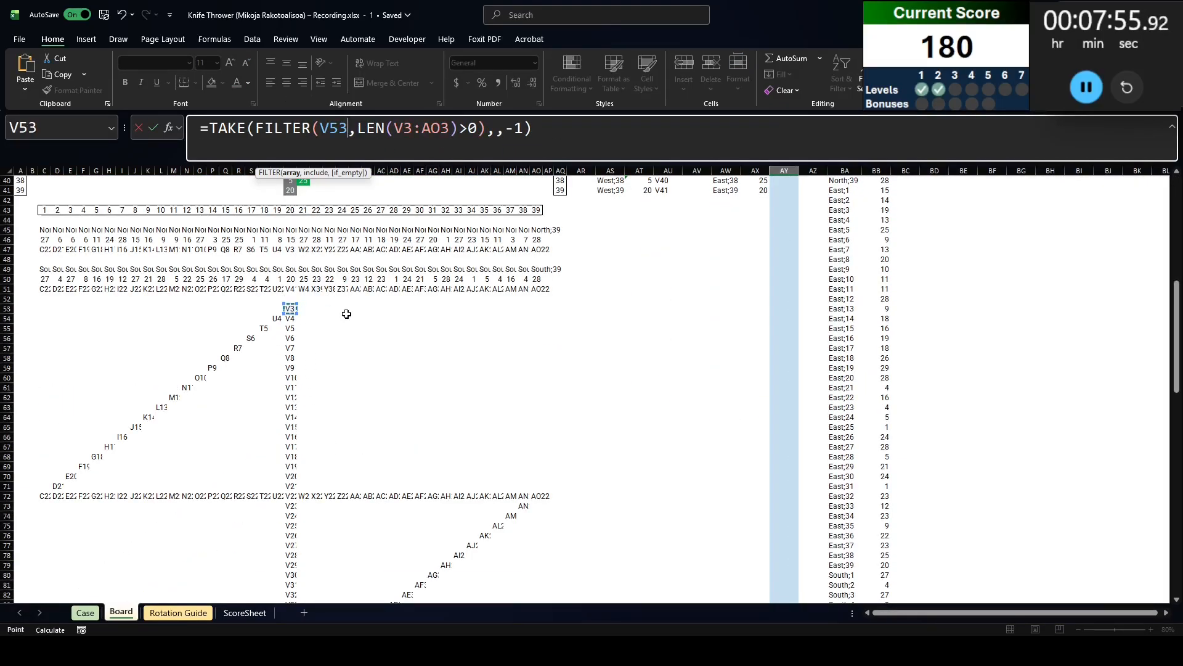
left_click_drag(540, 315, 541, 313)
left_click_drag(320, 127, 495, 129)
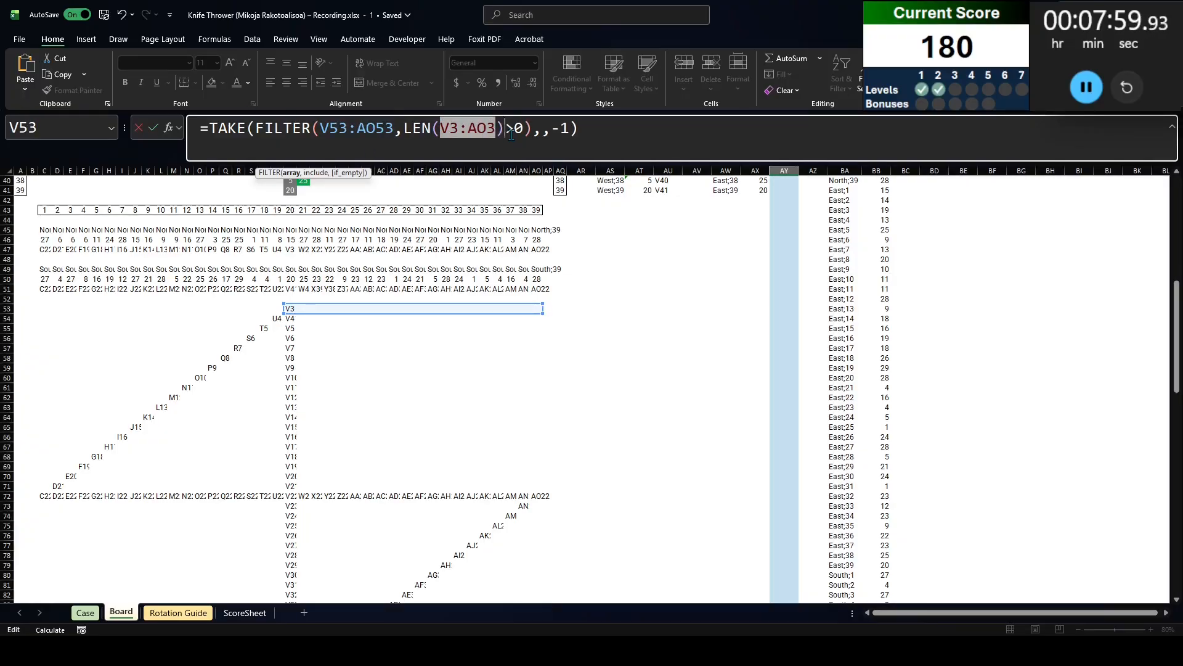
key("ctrl+v")
key("Return")
Copy the AY3 address formula down the East table to AY41
key("Left")
key("Up")
key("Right")
key("ctrl+c")
key("Left")
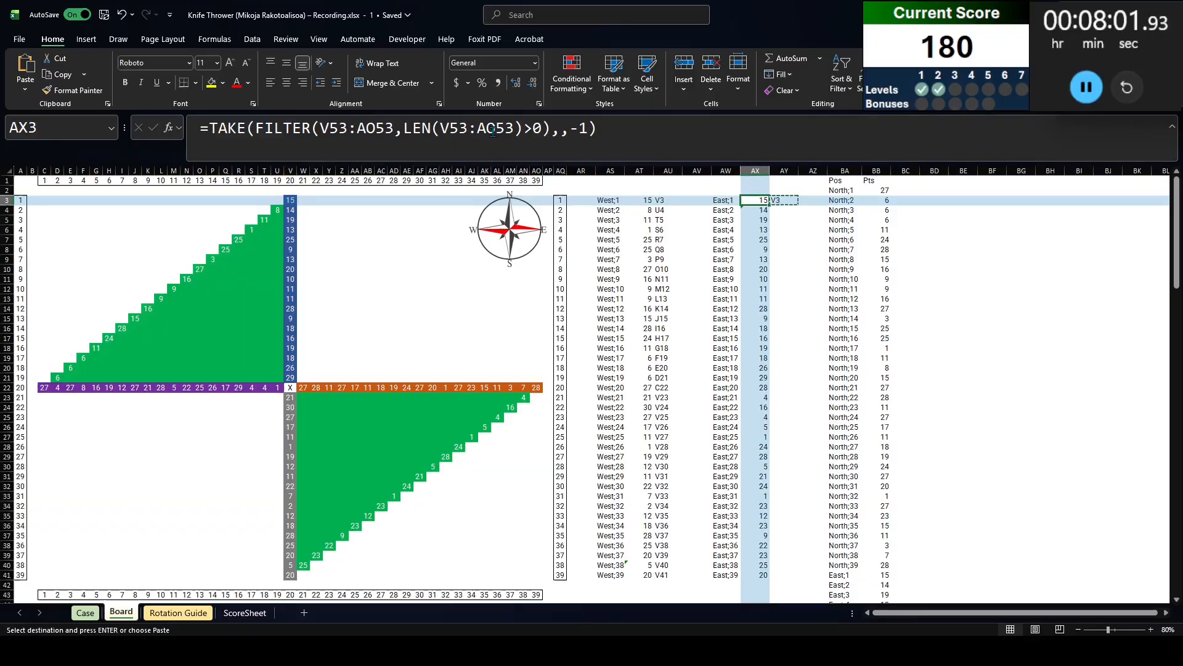
key("ctrl+Down")
key("Right")
key("ctrl+shift+Up")
key("Return")
Enter the header End in BC1 beside the Pos and Pts columns
left_click(906, 179)
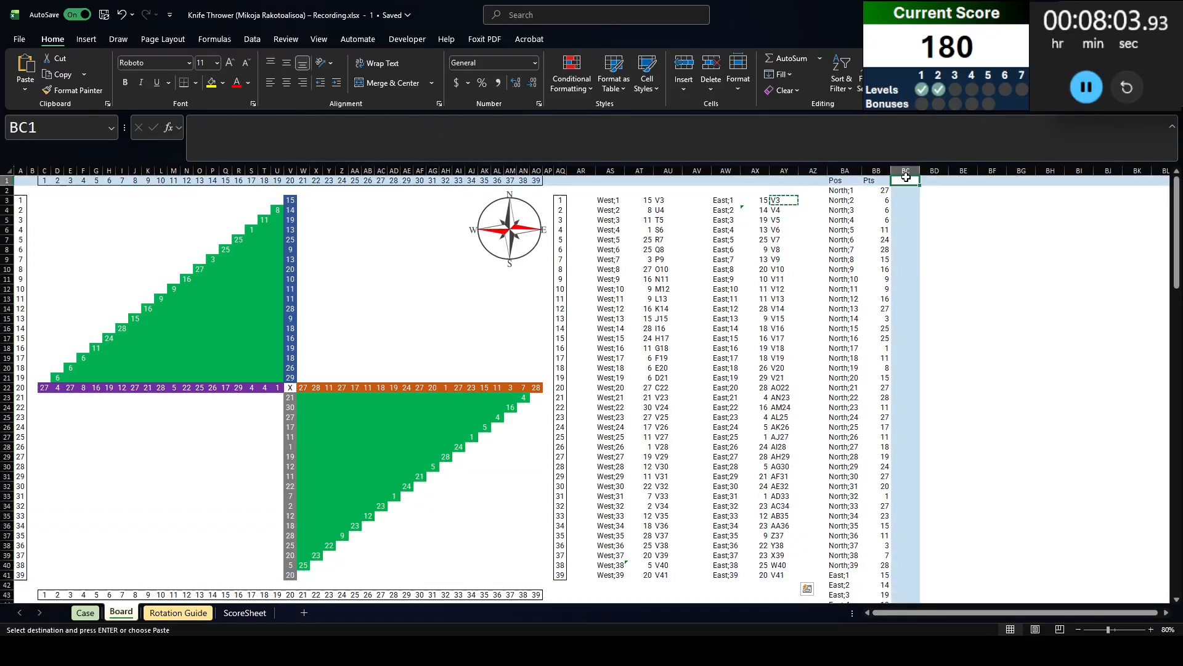
type("End")
key("Return")
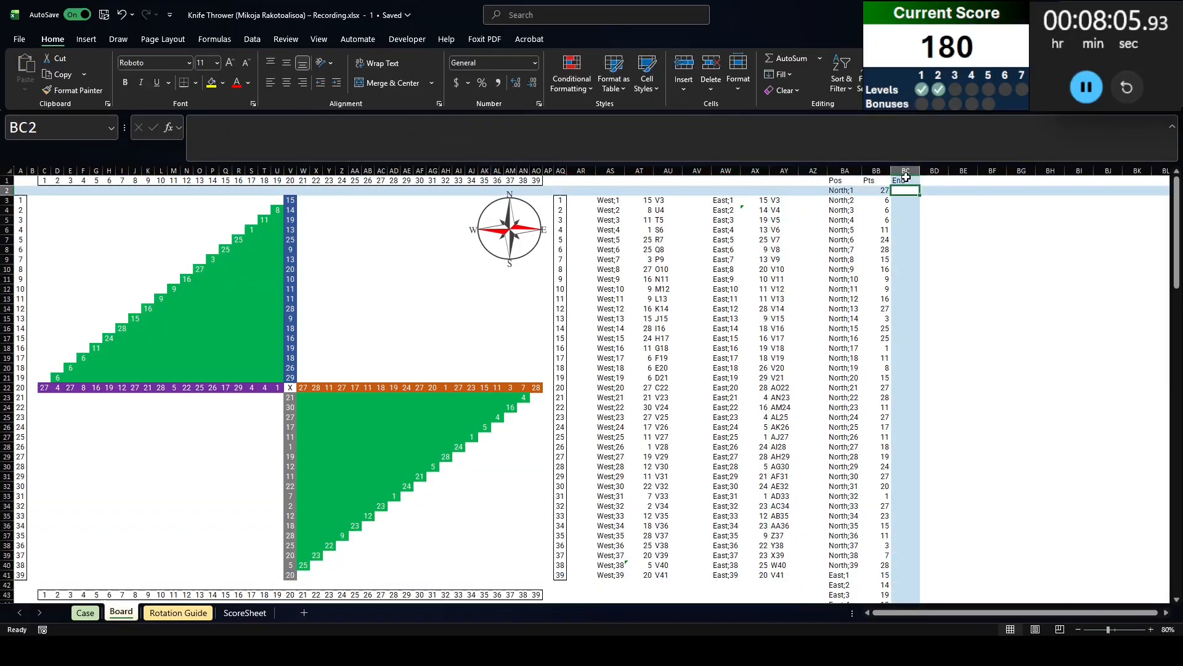
Start a VSTACK formula in BC2 with TOCOL of the north addresses C47:AO47
type("=vstack")
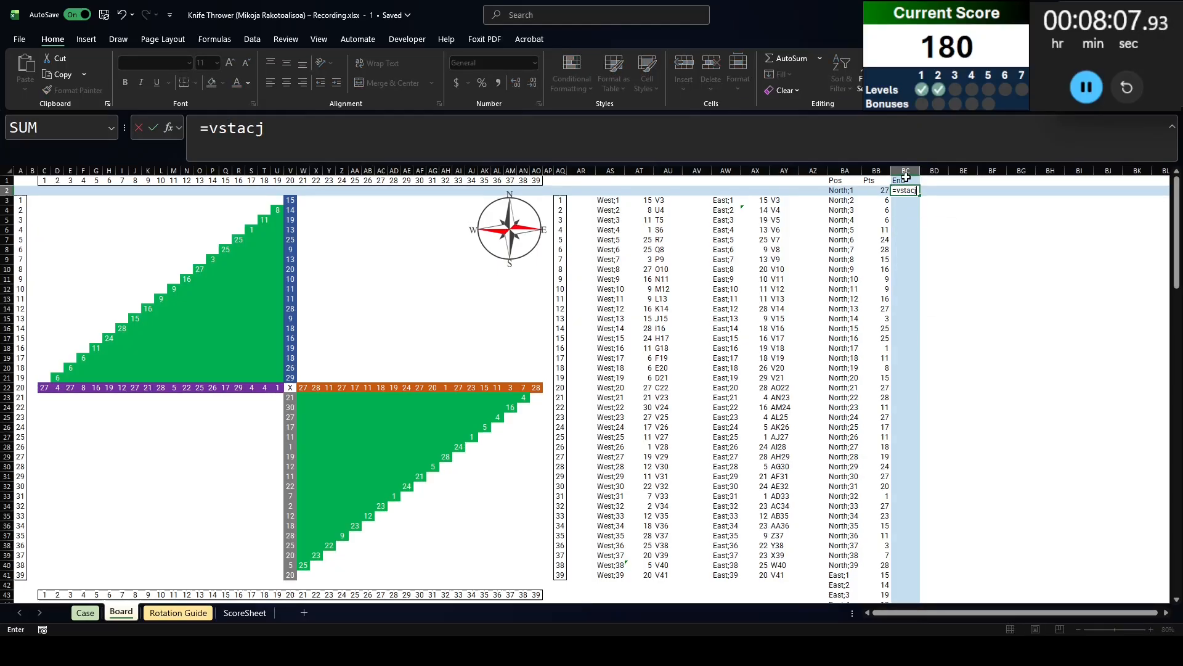
type("(tocol(")
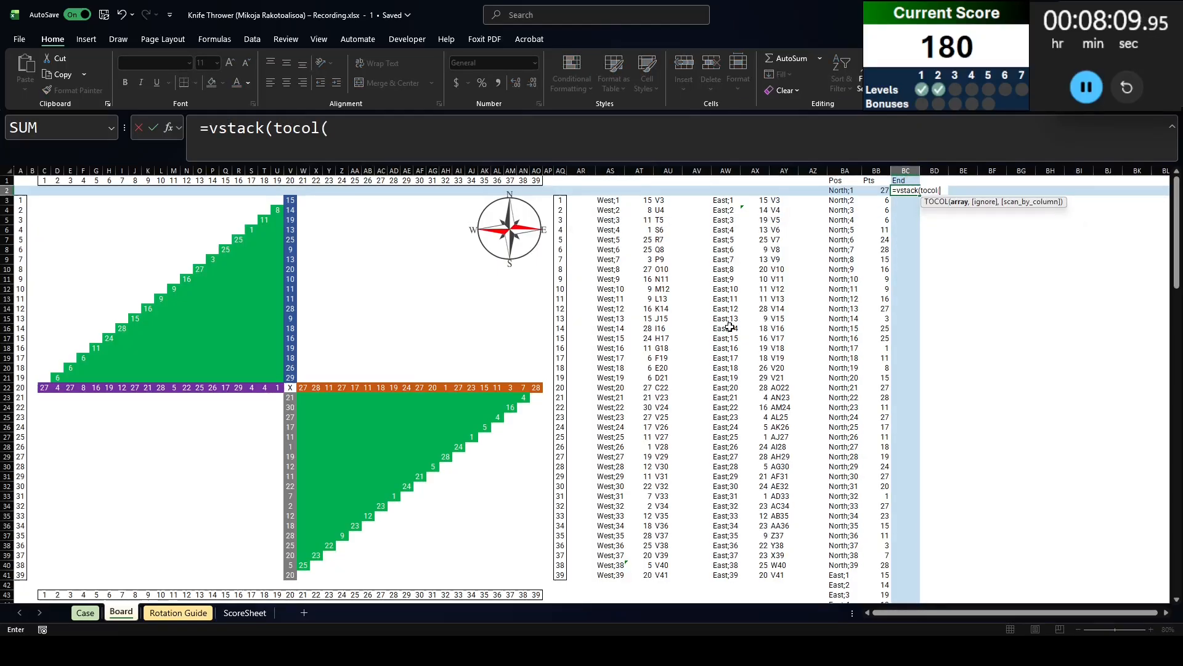
scroll(729, 327, "down", 8)
left_click(45, 399)
key("ctrl+shift+Right")
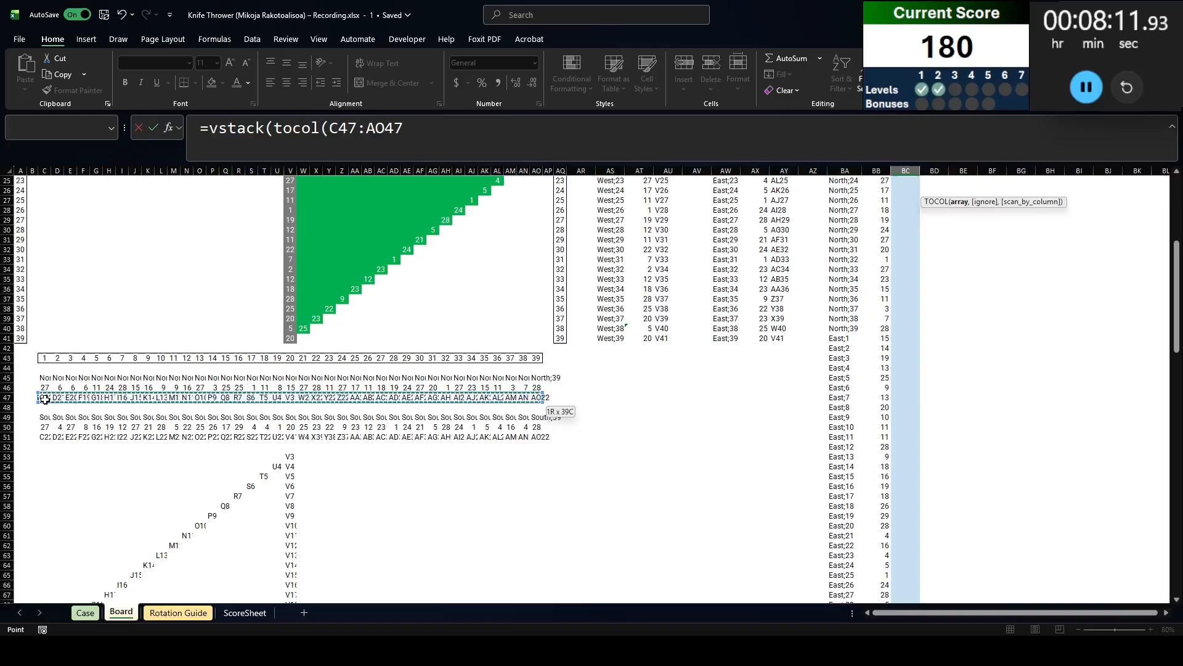
type(",")
Add the East addresses AY3:AY41 to the BC2 VSTACK formula
left_click(756, 232)
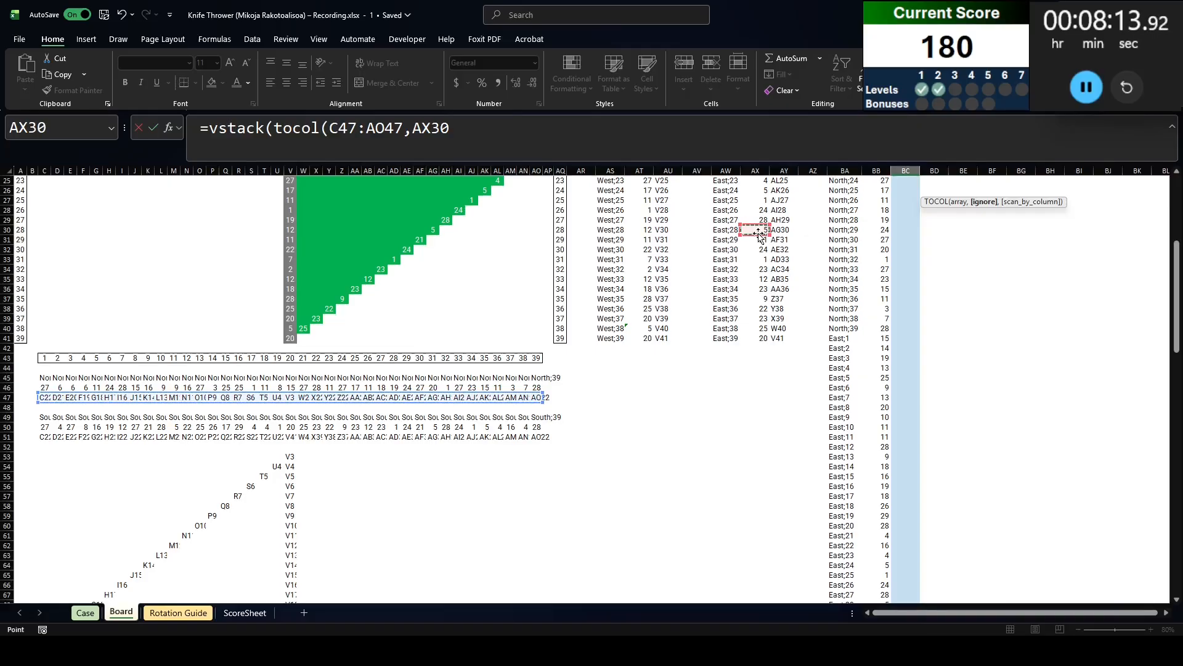
key("ctrl+Up")
key("Right")
key("Down")
key("Up")
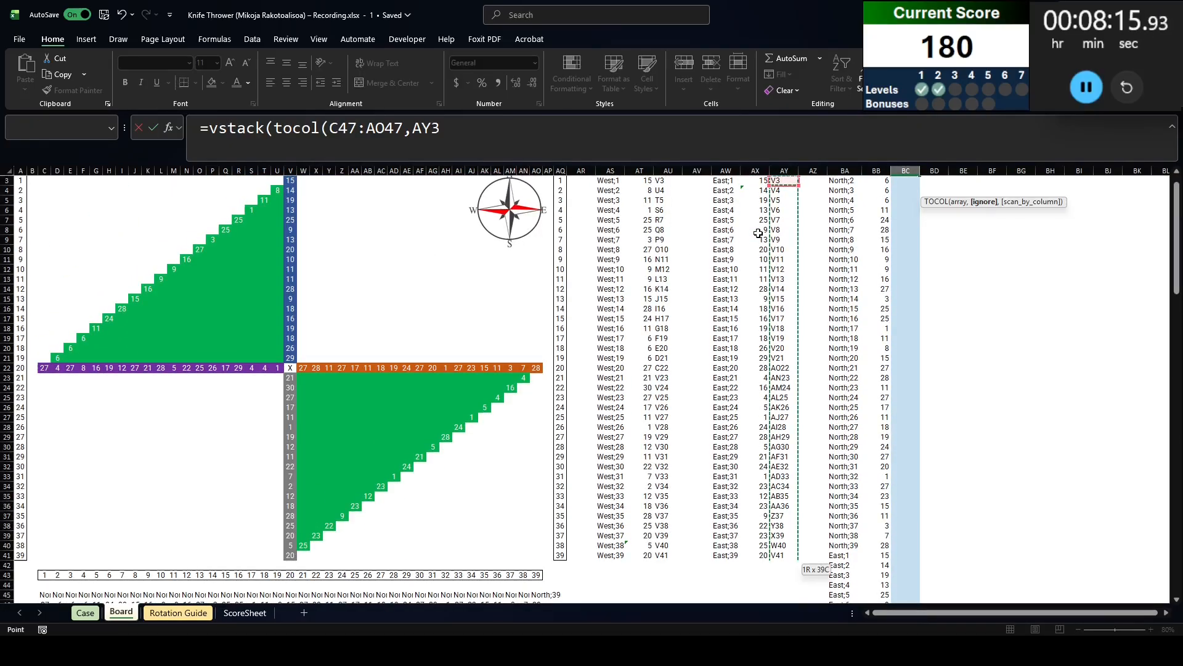
key("ctrl+shift+Down")
Close the first TOCOL after C47:AO47 and add TOCOL(C51:AO51) for the south addresses to the VSTACK formula
type(",tocol(")
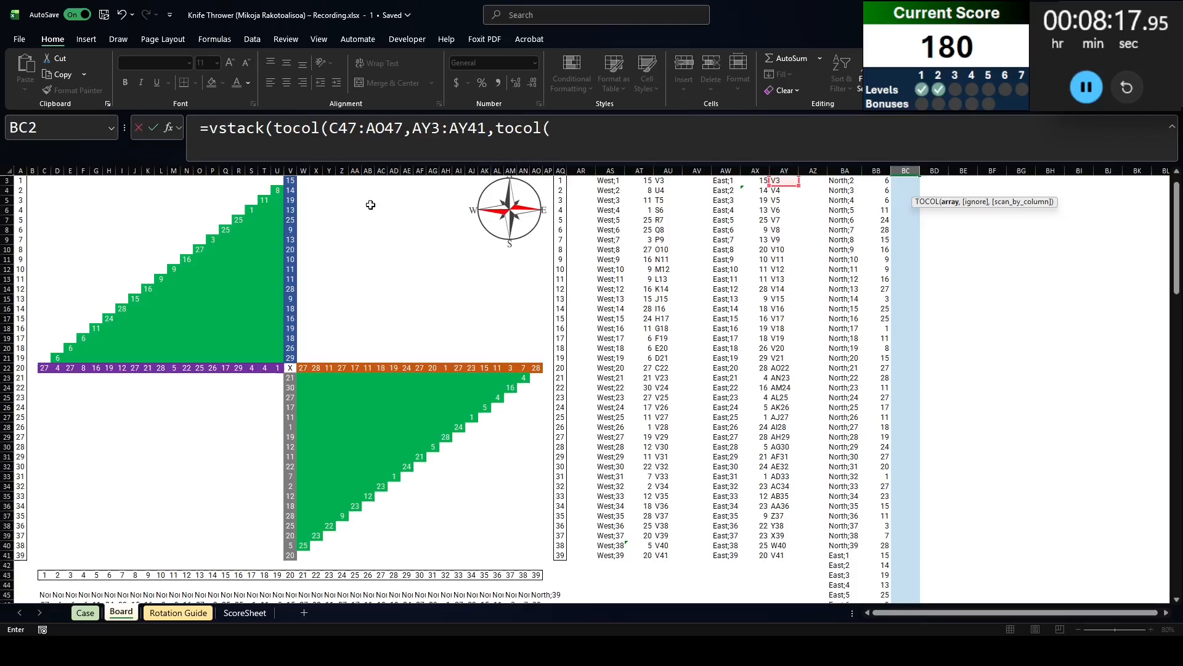
scroll(263, 296, "down", 7)
left_click(402, 129)
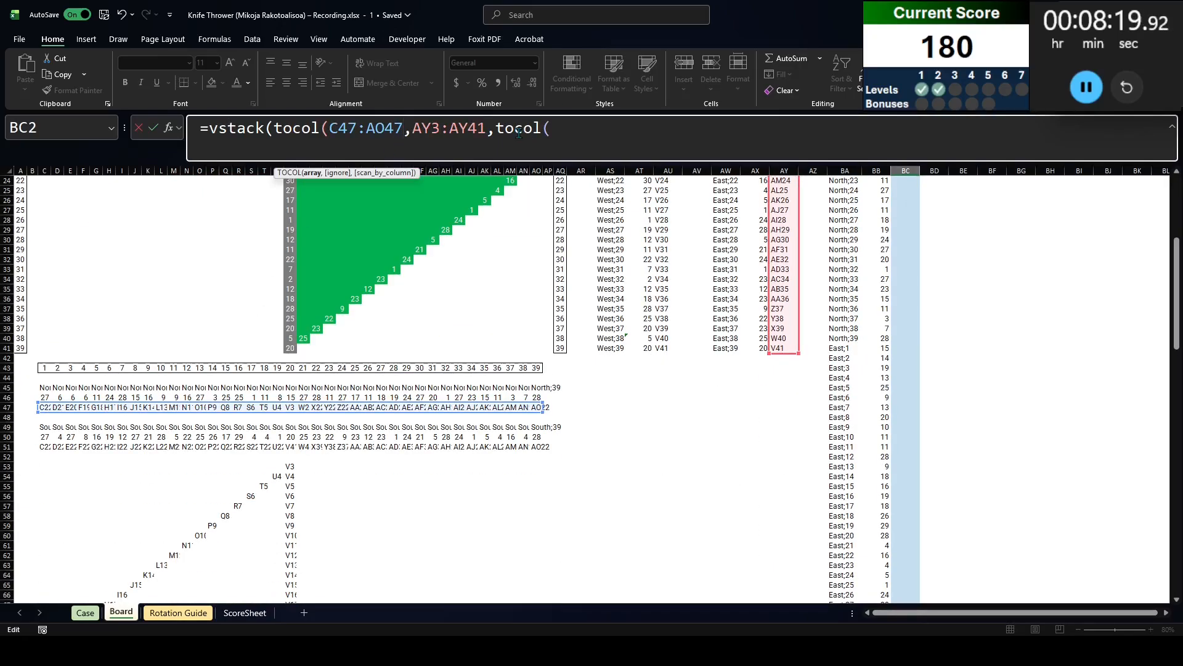
type(")")
key("End")
left_click(44, 446)
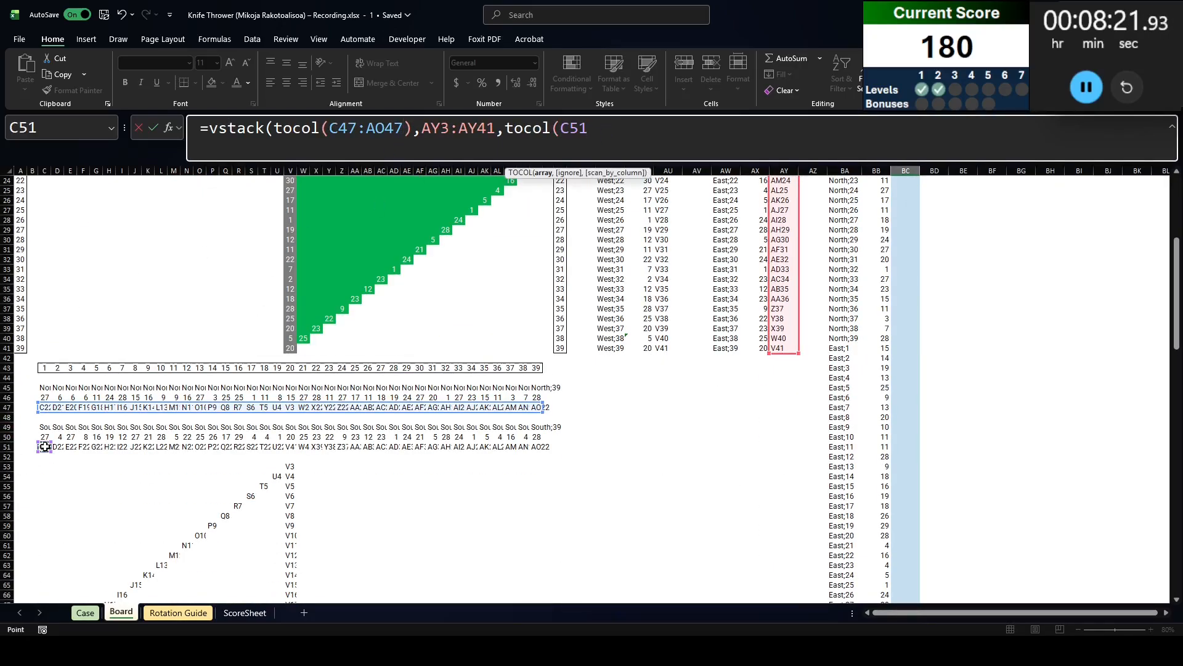
left_click_drag(45, 447, 536, 446)
type("),")
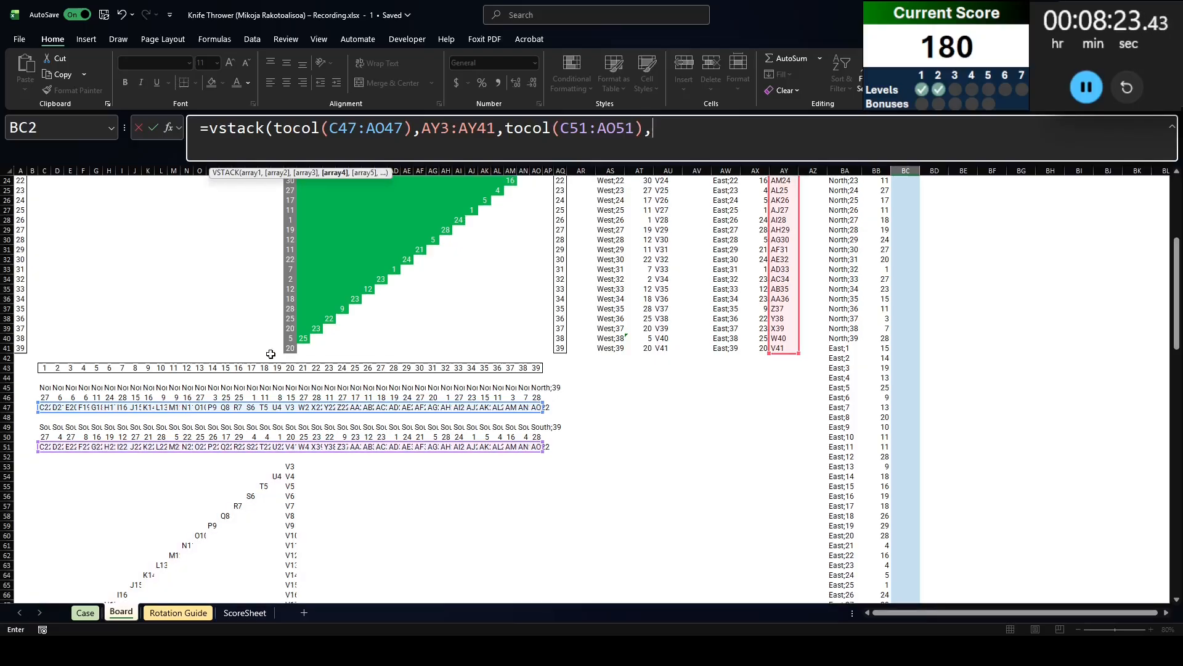
Add the West addresses AU3:AU41 as the last VSTACK array and complete the BC2 formula
left_click(676, 351)
key("ctrl+shift+Up")
type(")")
key("Return")
key("Up")
key("Up")
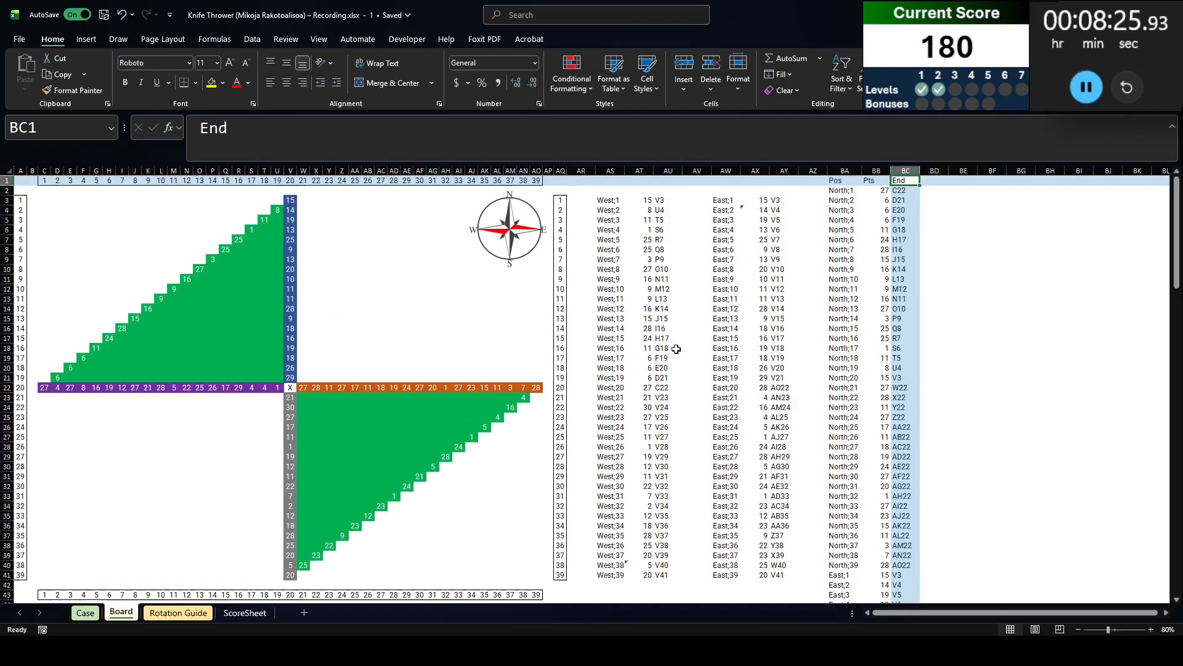
Add a new worksheet right after the Case sheet and name it L3
left_click(89, 613)
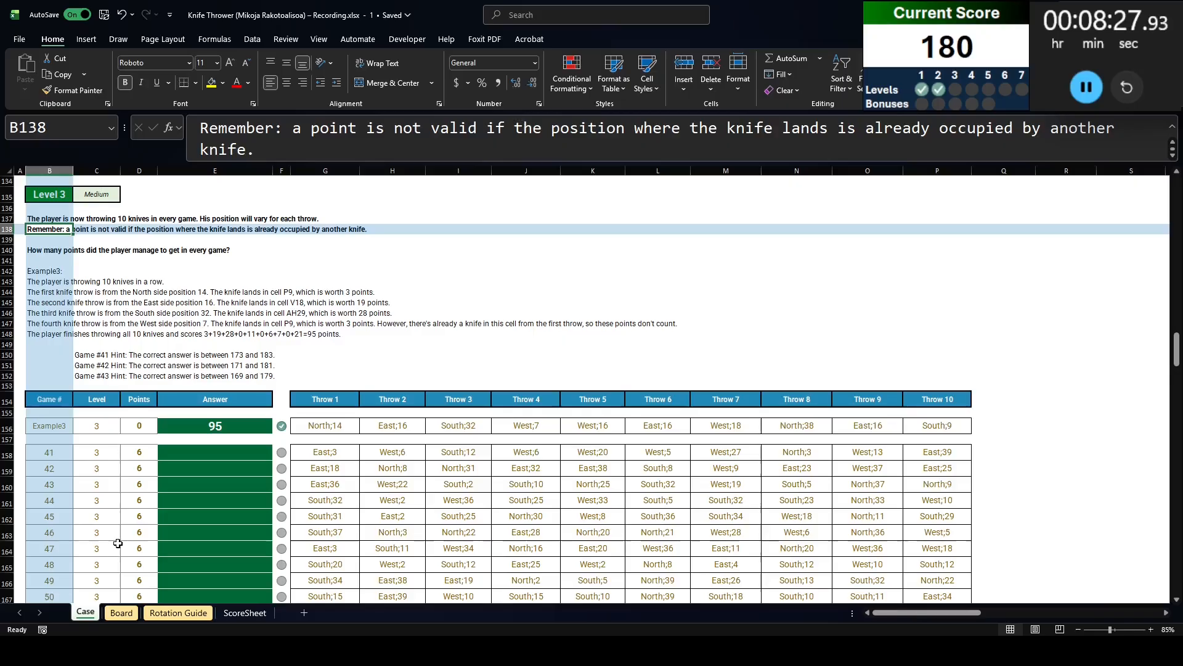
left_click(304, 612)
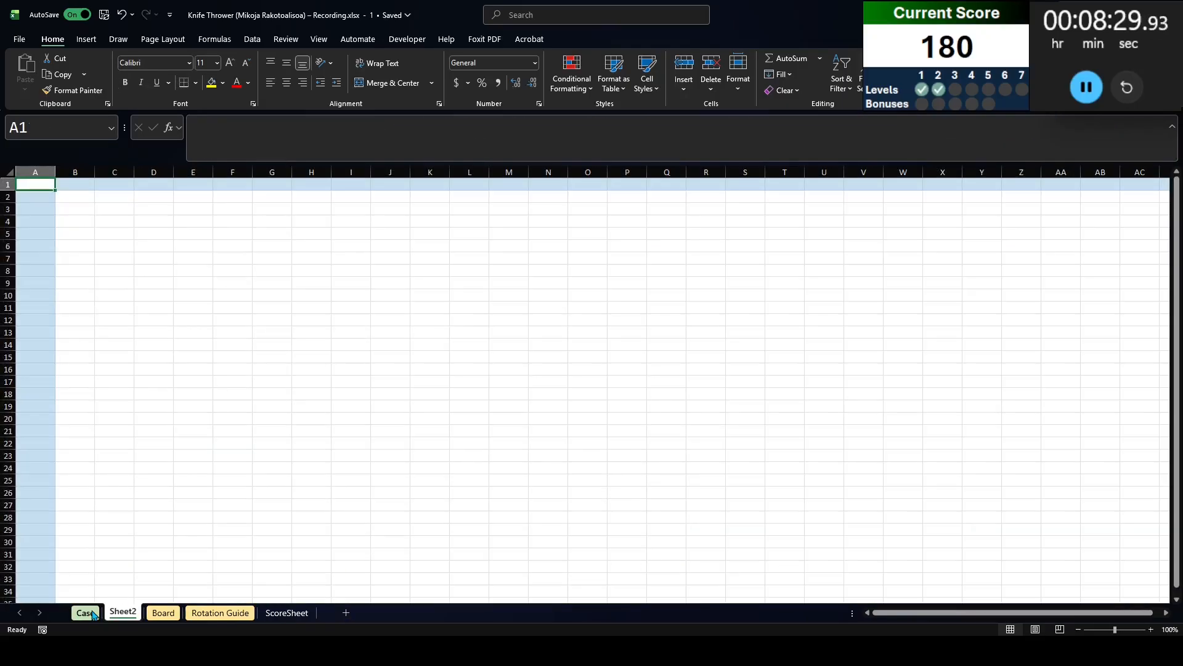
double_click(124, 616)
type("L3")
Copy the Level 3 instructions through the Example3 row, B135:P156, from the Case sheet to B1 on the L3 sheet
left_click(85, 612)
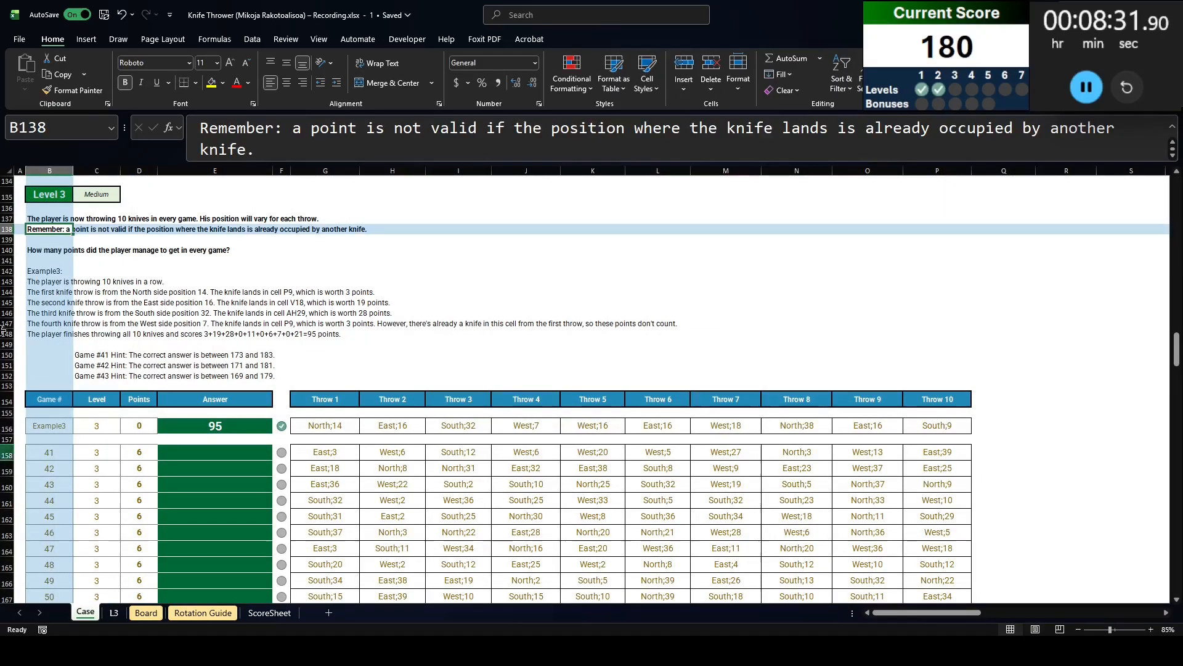
left_click(50, 193)
left_click(945, 428, "shift")
key("ctrl+c")
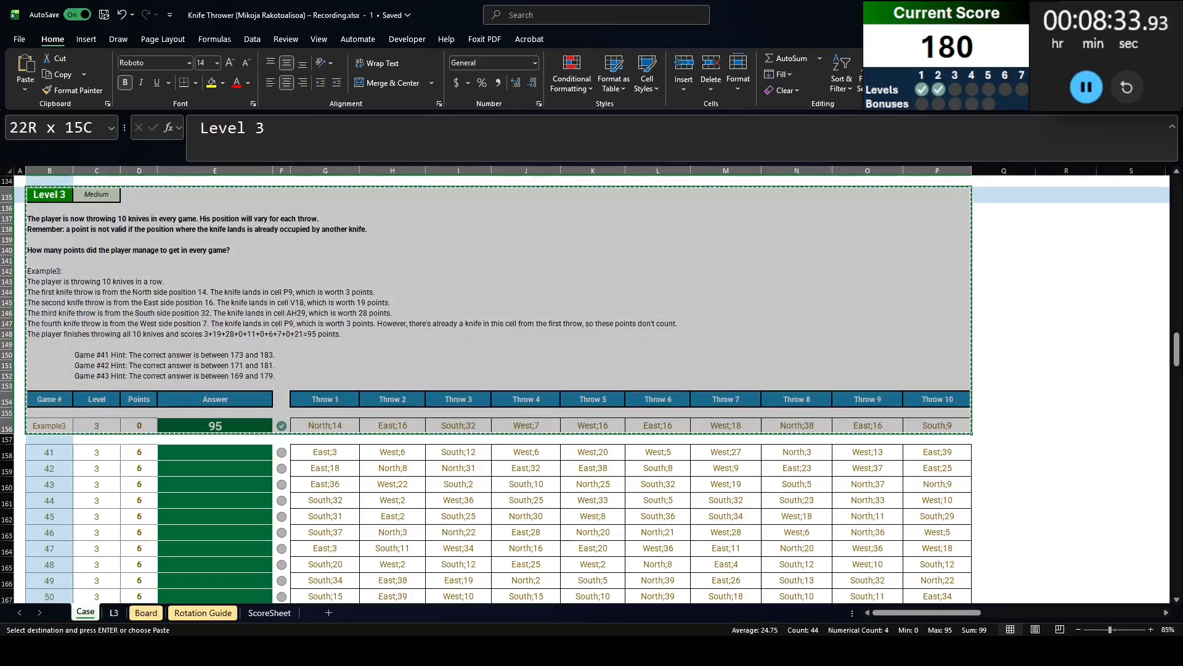
key("ctrl+Page_Down")
key("Right")
key("ctrl+v")
Enter =XLOOKUP(B22,Case!B:B,Case!G:P) in G22 to look up the game's ten throws from the Case sheet
left_click(272, 454)
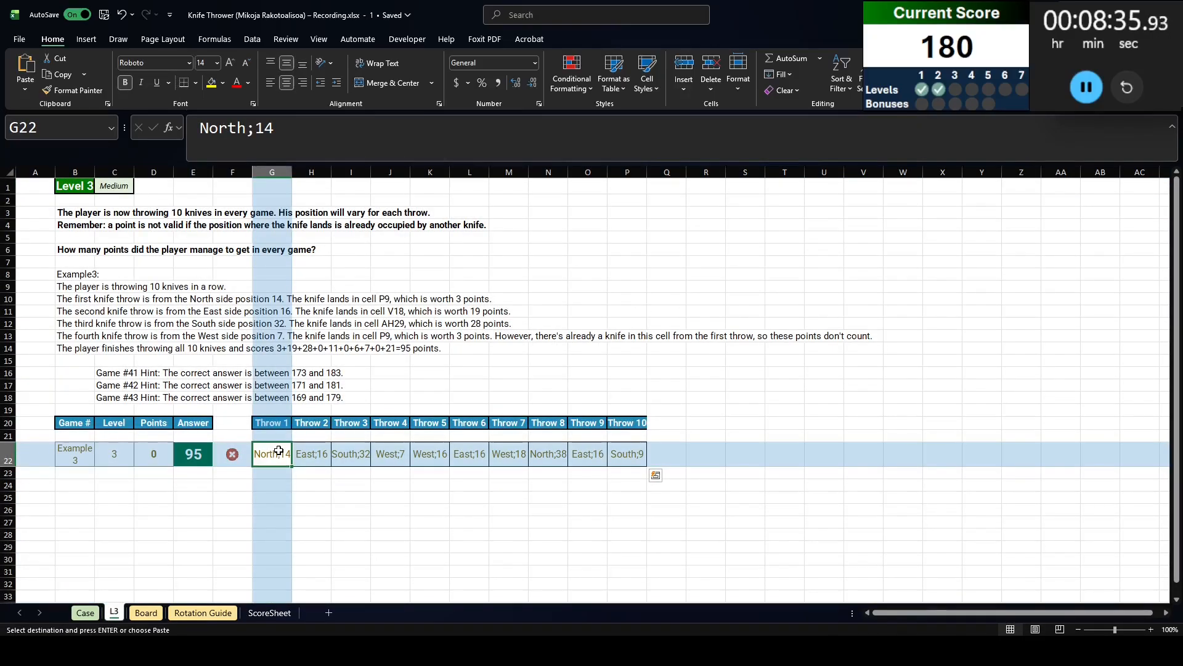
type("=XLOOKUP(B22,case!")
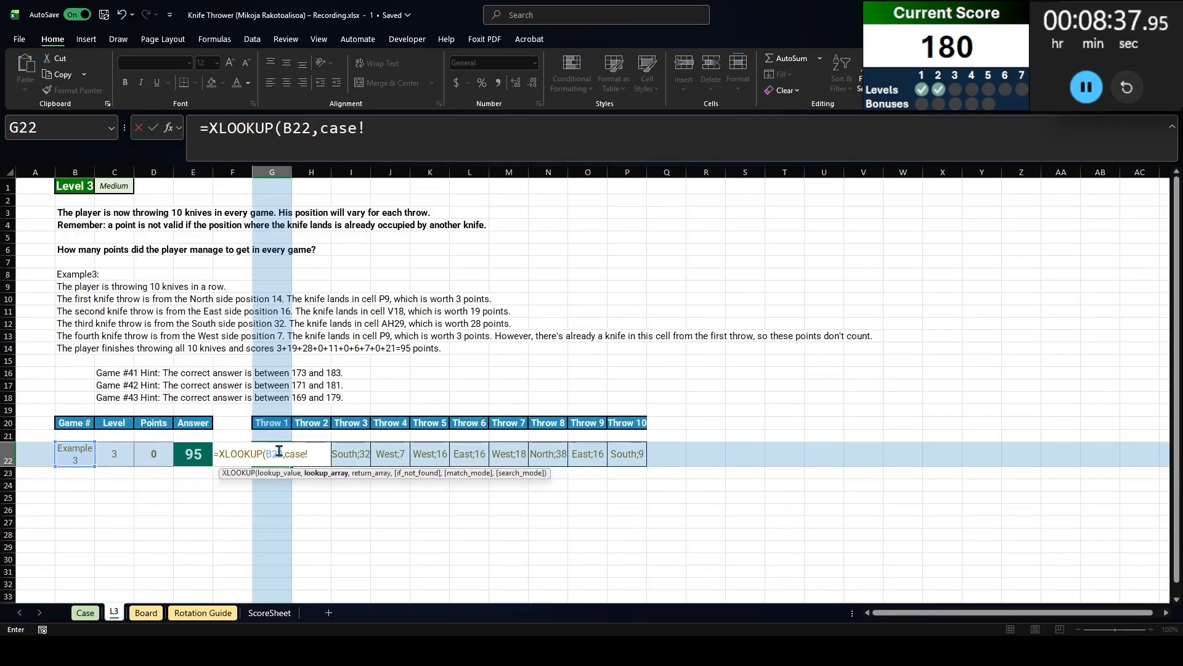
type("G:G,b")
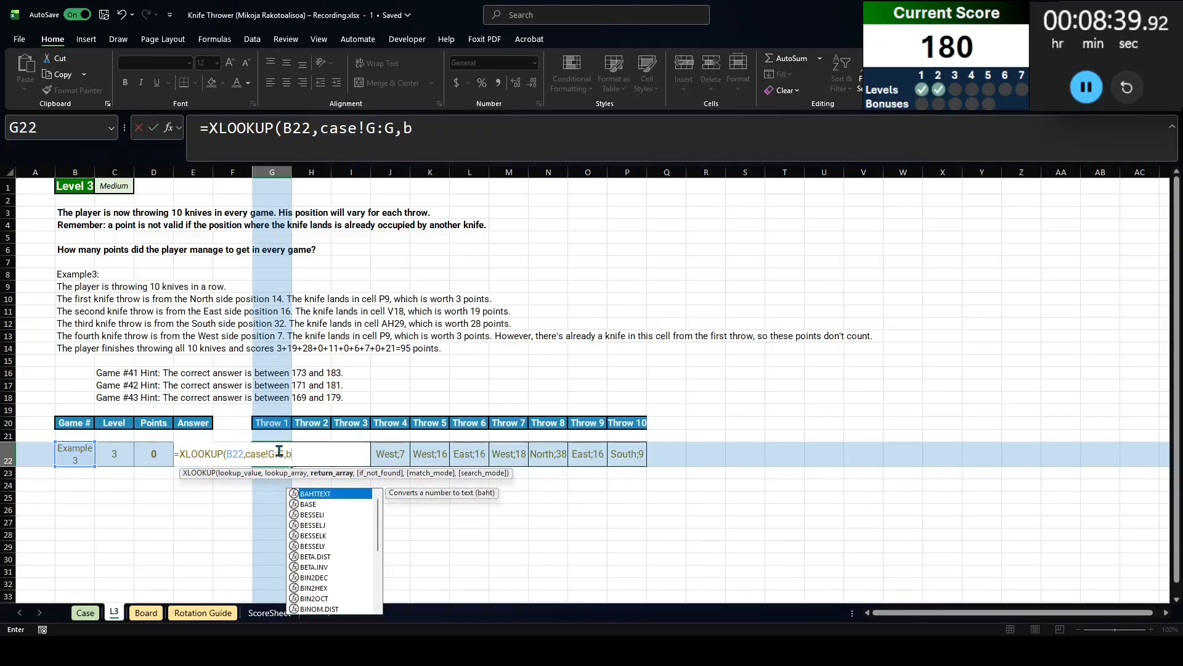
key("BackSpace")
key("BackSpace")
key("BackSpace")
key("BackSpace")
type(":B,ca")
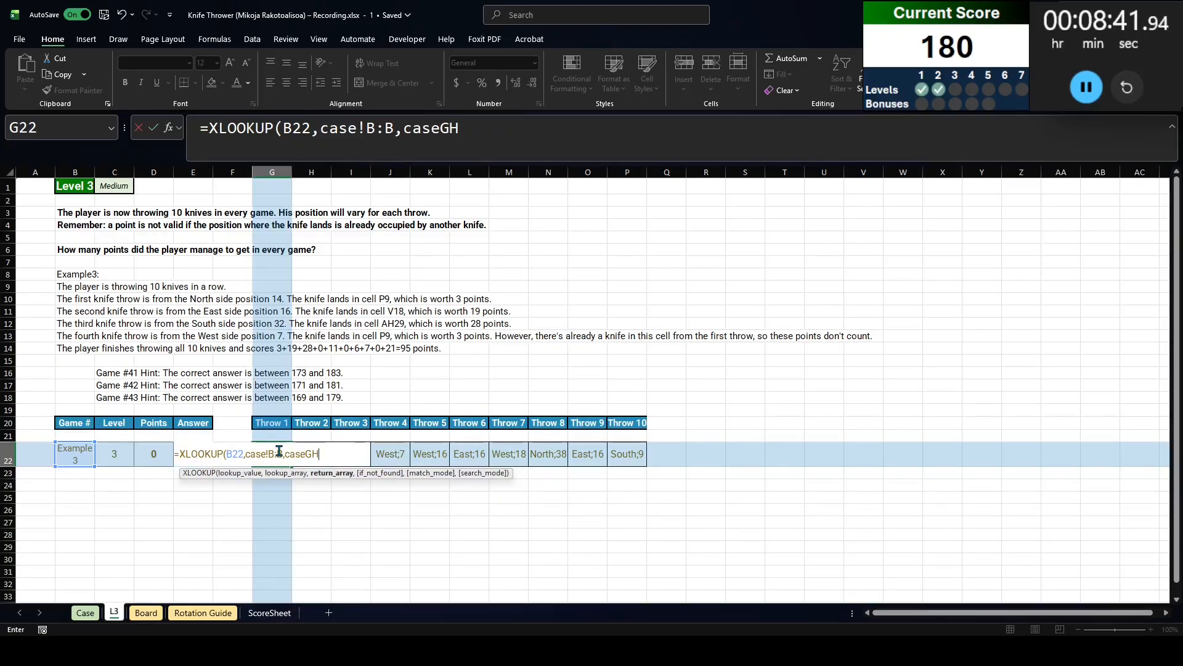
type("se!G")
key("BackSpace")
type("!G:P)")
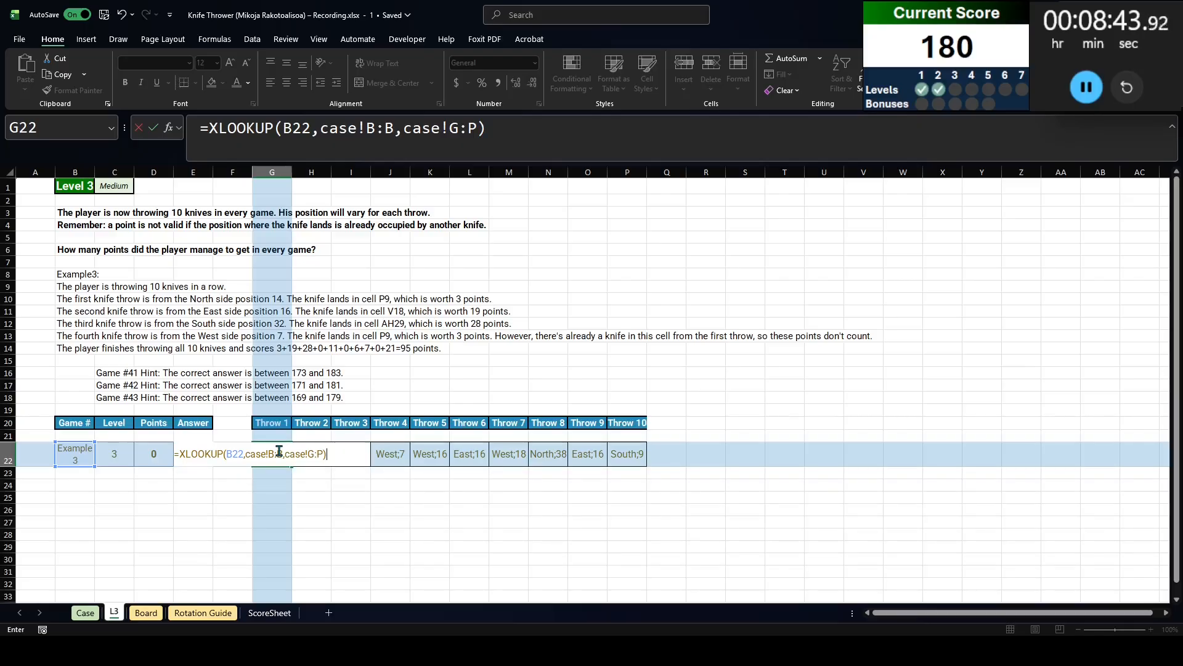
key("Return")
Clear the pasted throw values in H22:P22 so the G22 lookup can spill across the row
key("Right")
key("Up")
key("ctrl+shift+Right")
key("Delete")
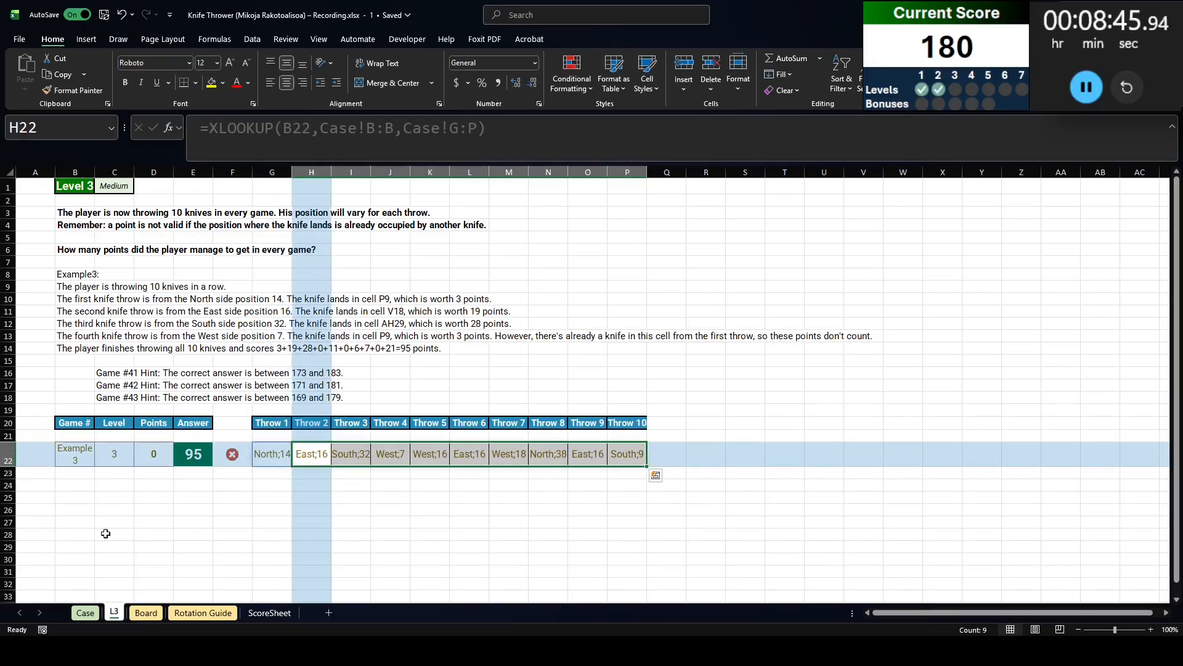
Enter the header Seq in B24 and the formula =SEQUENCE(10) in B25
left_click(80, 486)
type("Throp")
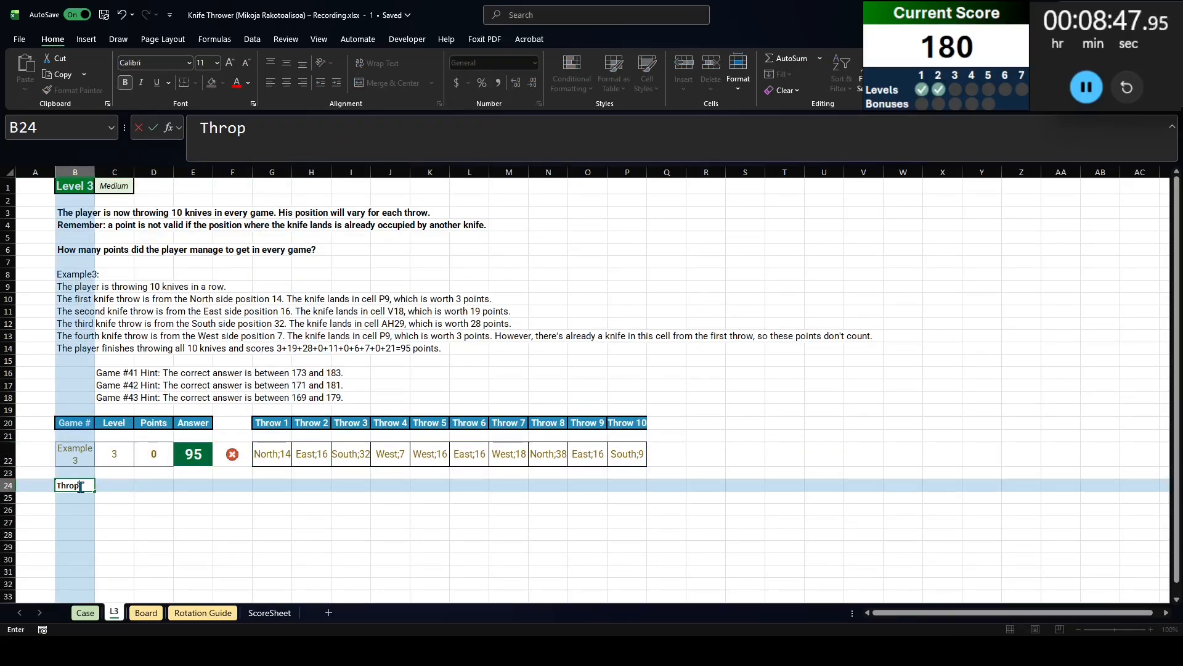
type("Seq")
key("Return")
type("=SEQUENCE(10)")
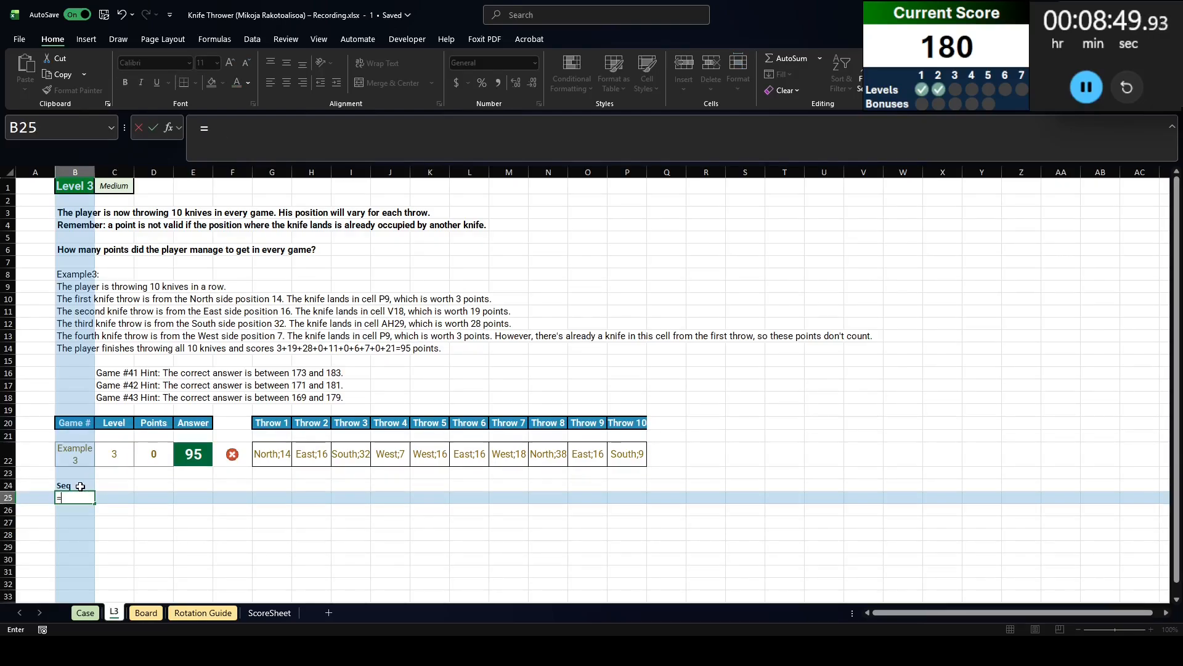
key("Tab")
Add the header Throw in C24 and an INDEX formula in C25 returning the G22# throws by sequence number
key("Up")
key("Right")
key("Down")
key("Left")
key("Up")
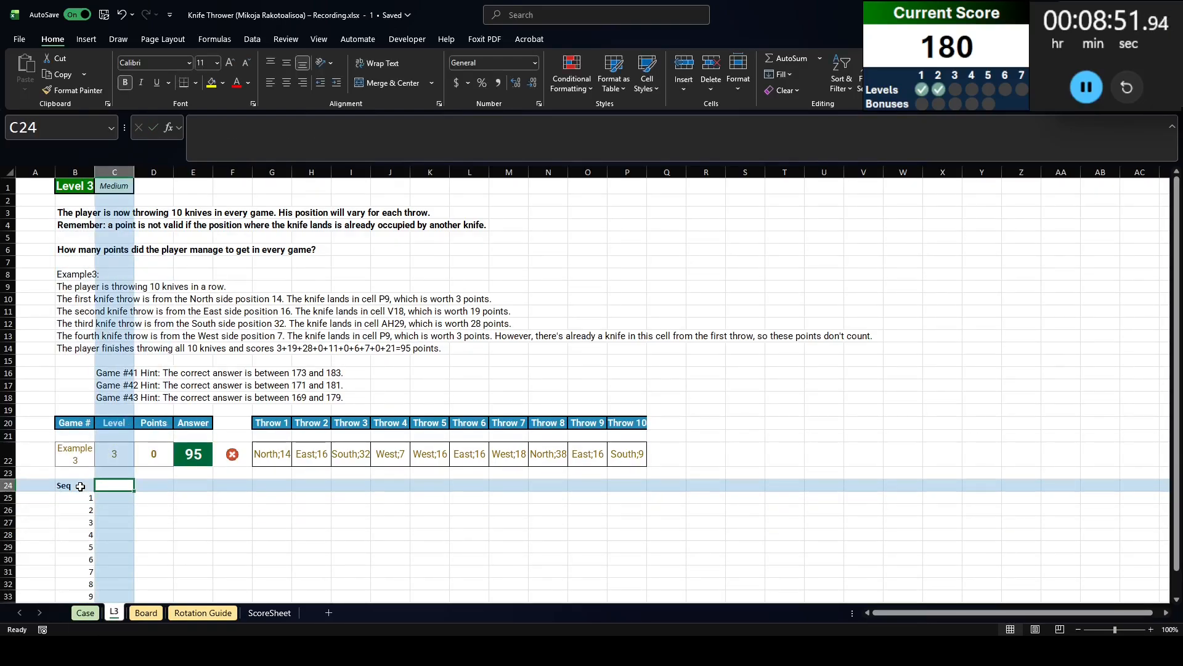
type("Throw")
key("Return")
type("=index(")
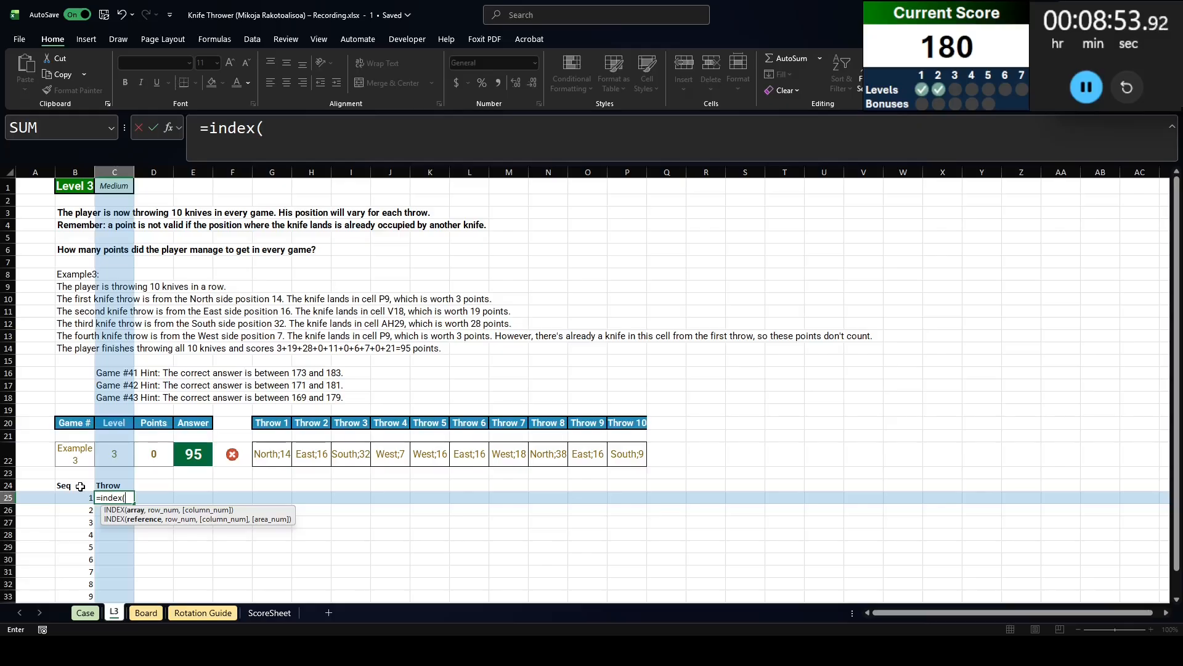
left_click(262, 450)
type(",")
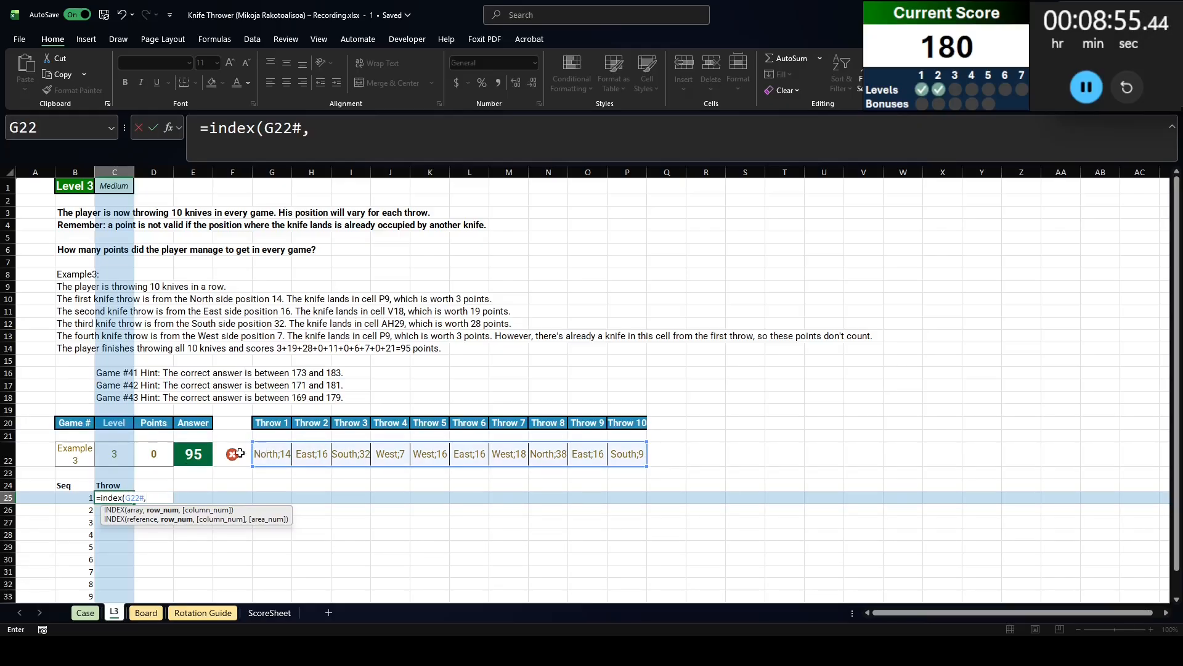
left_click(62, 495)
key("Return")
Add the headers Pts in D24 and End in E24, matching the lookup table on the Board sheet
left_click(165, 486)
scroll(189, 469, "down", 4)
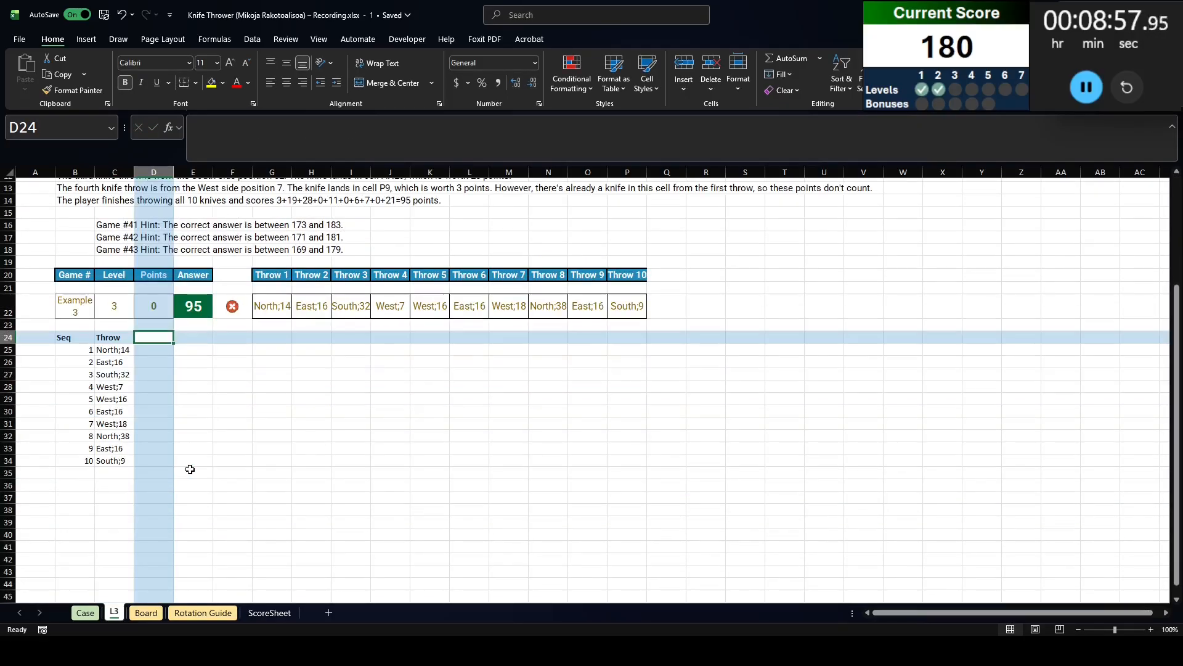
scroll(189, 469, "up", 2)
scroll(88, 448, "up", 2)
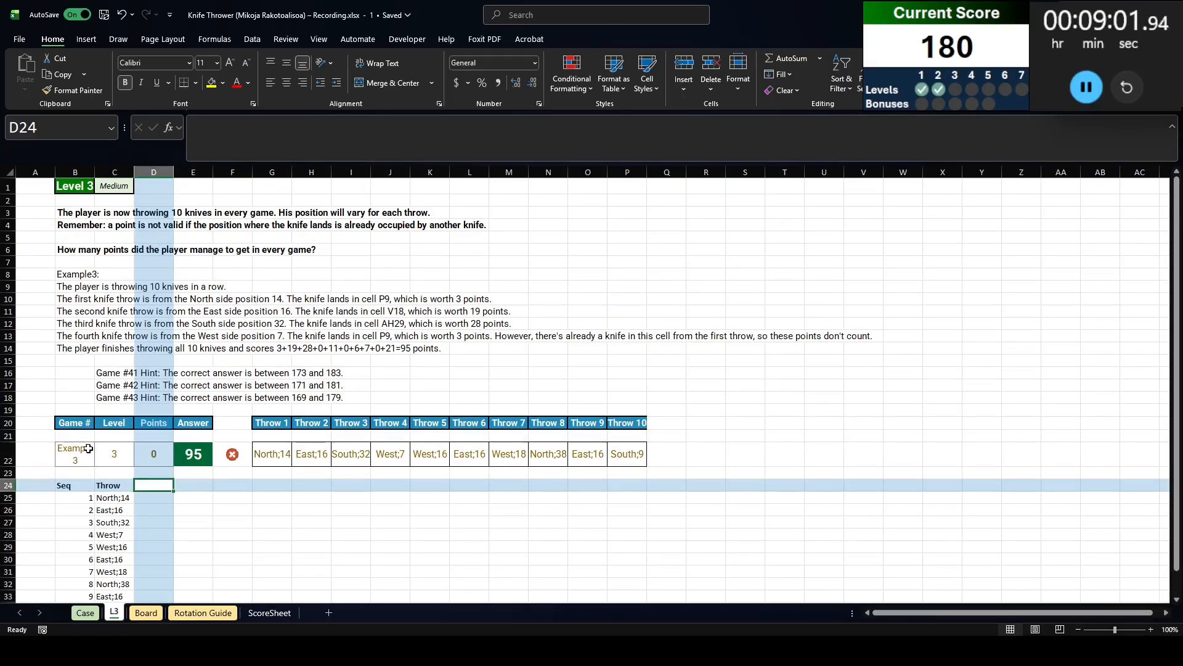
scroll(88, 449, "down", 2)
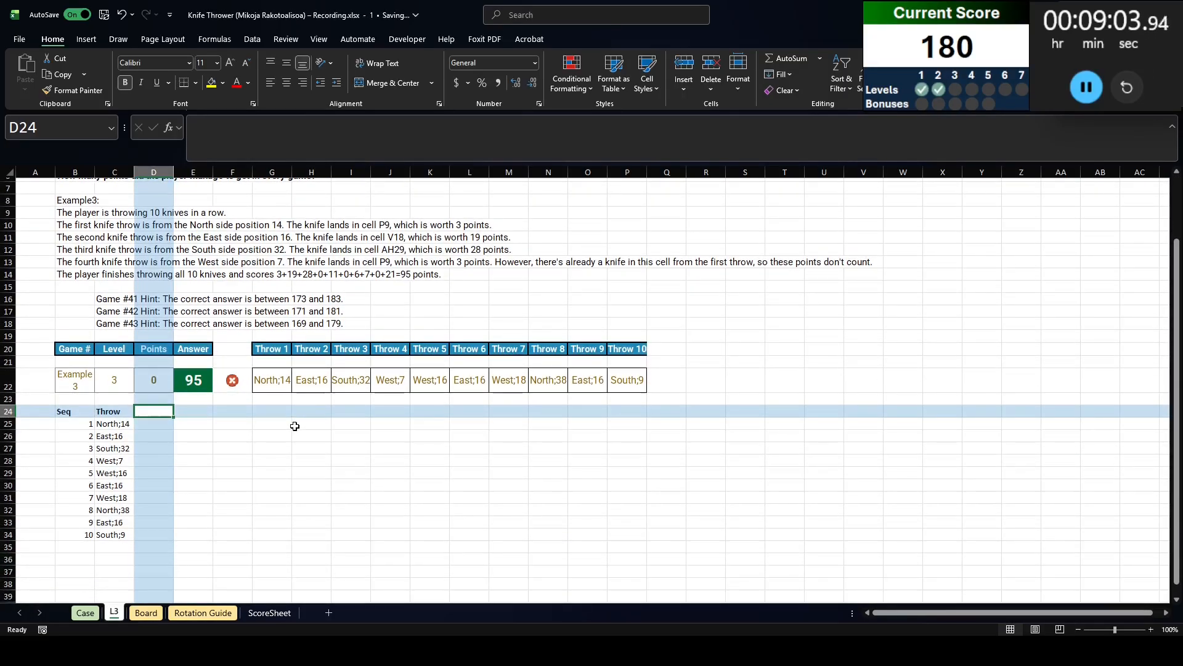
key("ctrl+Page_Down")
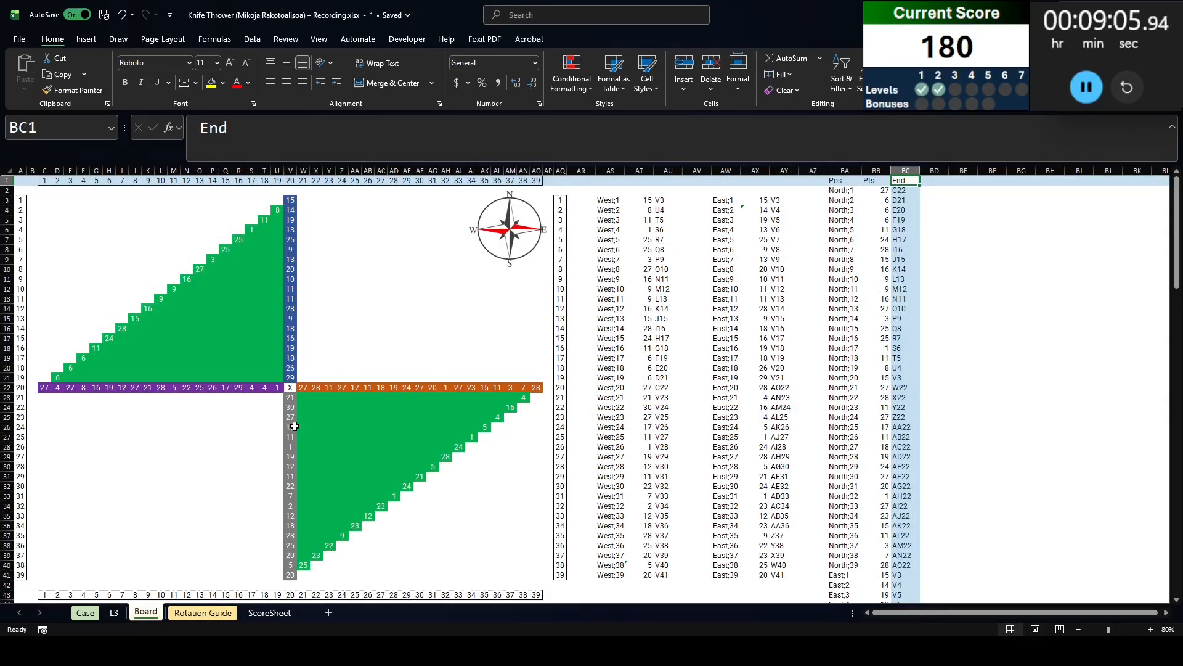
key("ctrl+Page_Up")
type("Pts")
key("Tab")
type("End")
key("Return")
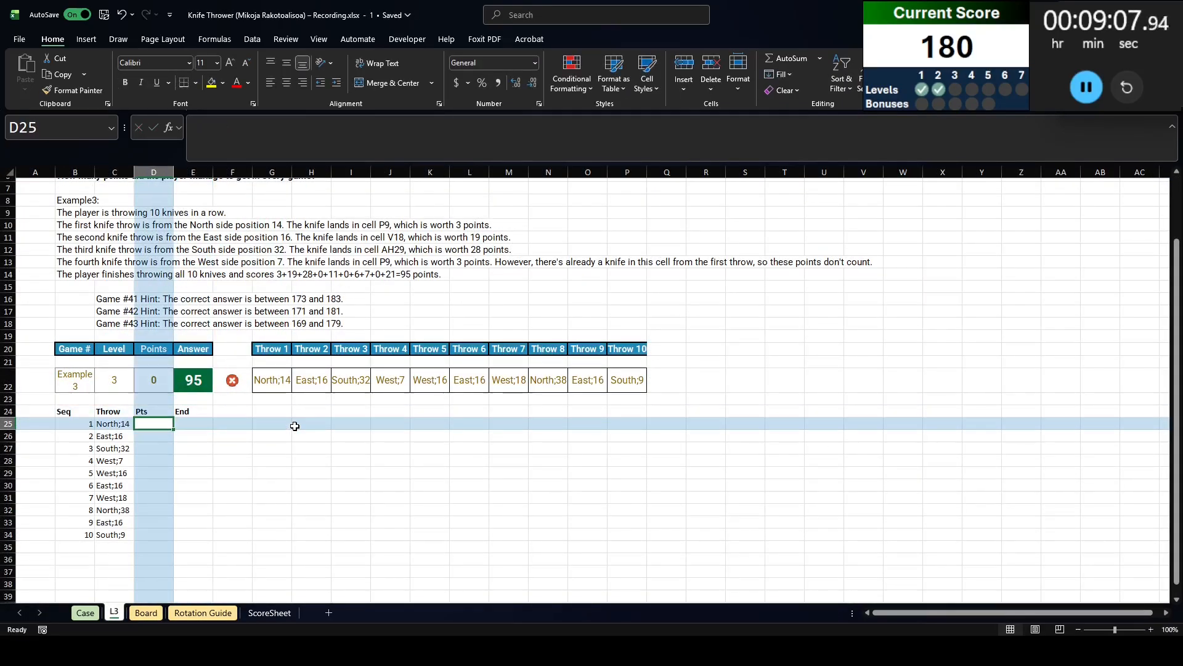
Enter =XLOOKUP(C25#,Board!$BA:$BA,Board!BB:BB) in D25 to return the points of each throw
type("=XLOOKUP(C25#,")
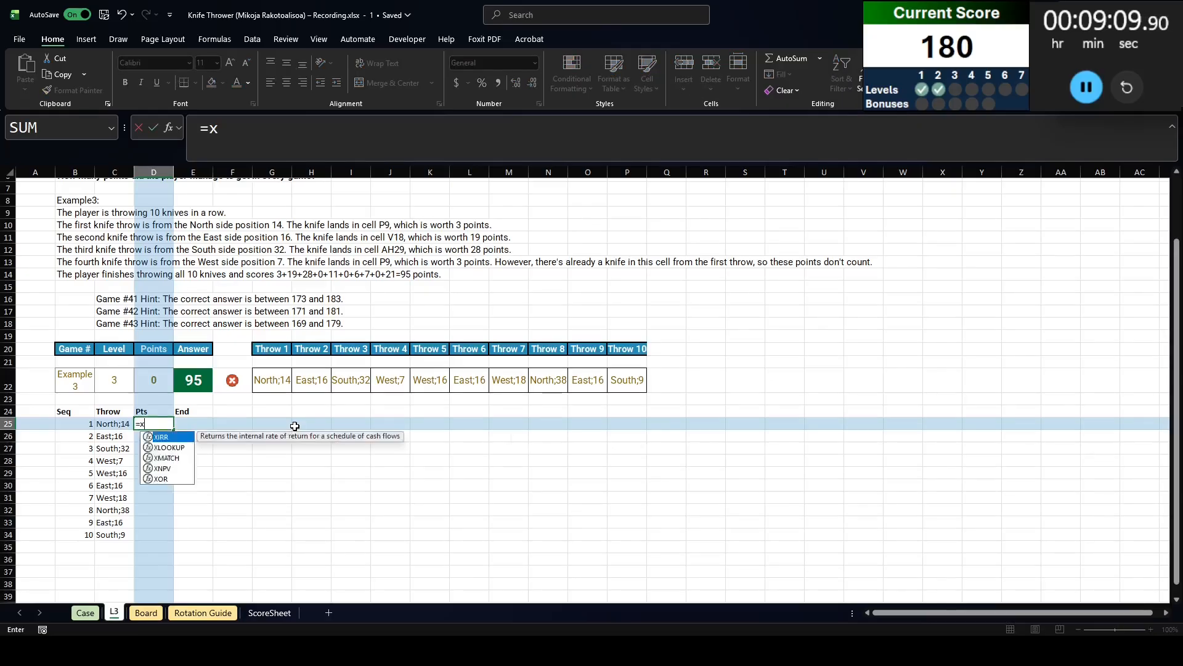
key("ctrl+Page_Down")
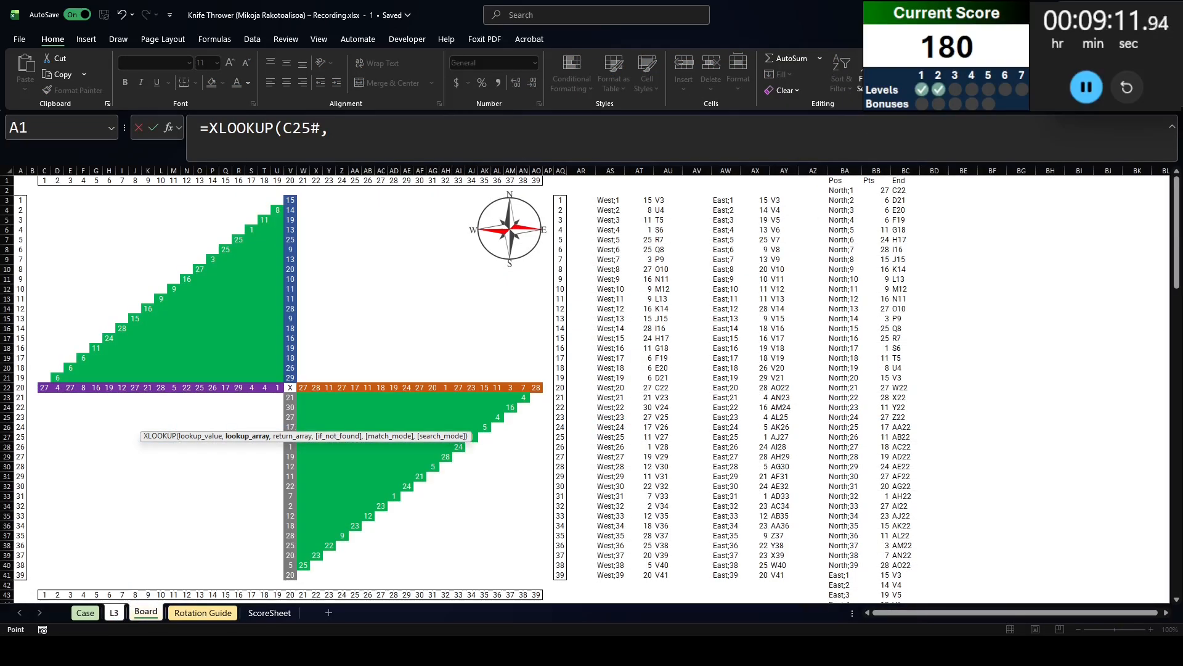
left_click(854, 170)
key("F4")
type(".")
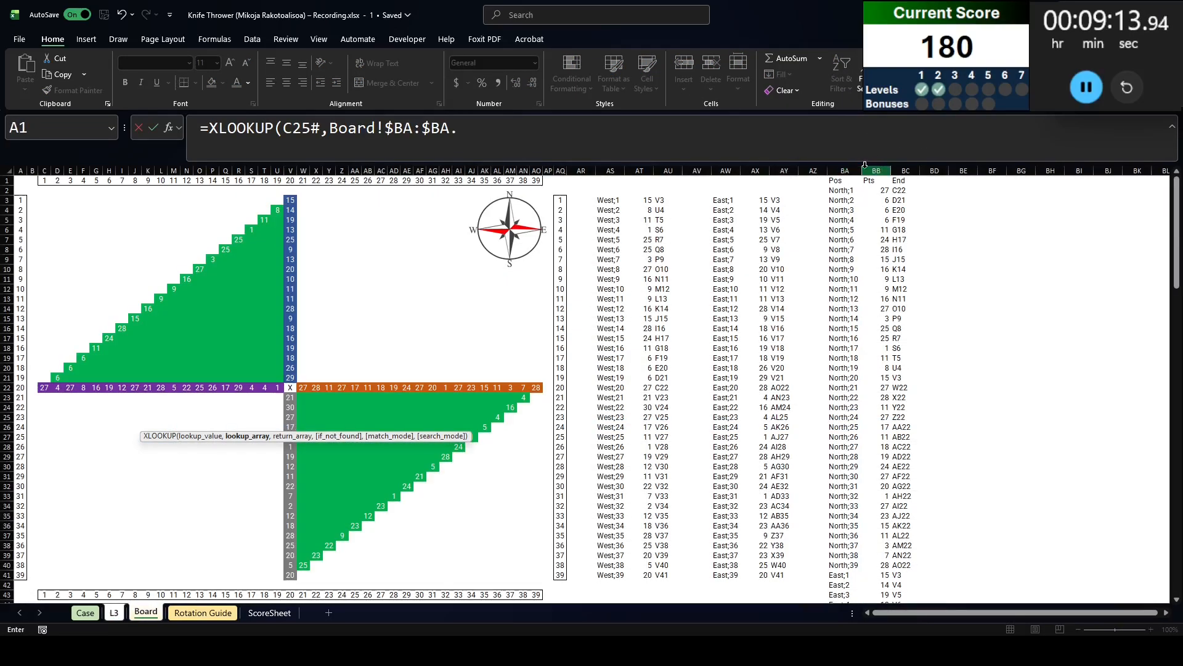
key("BackSpace")
type(",")
left_click(866, 167)
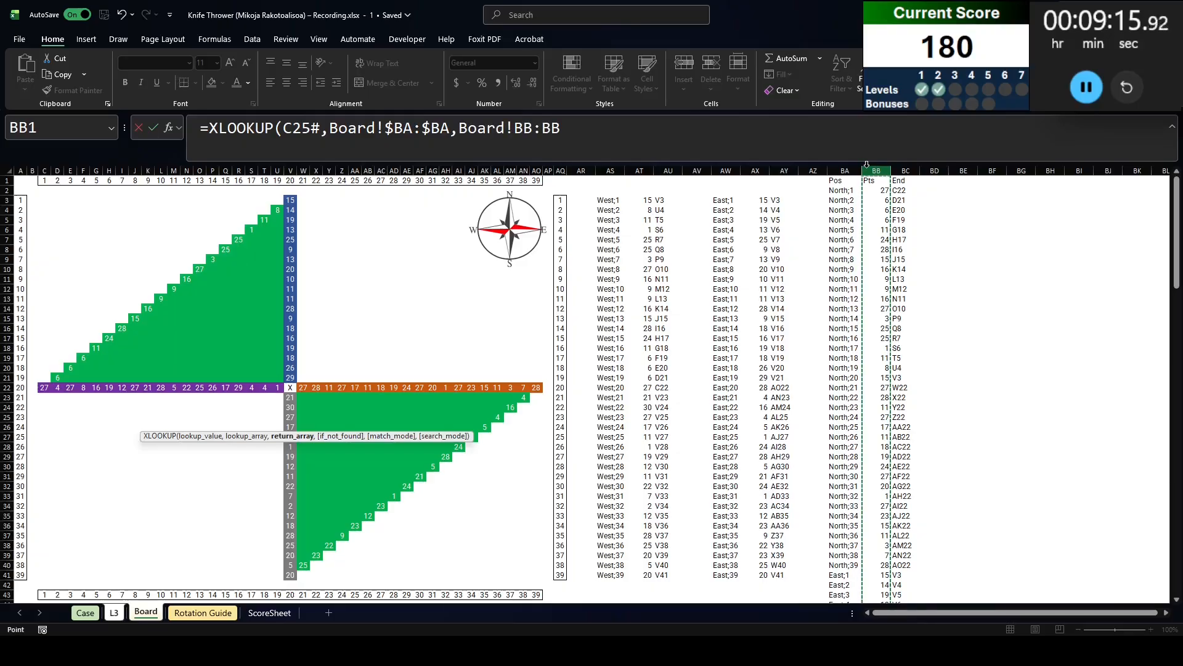
type(")")
key("Return")
Try to reuse the D25 points lookup for the End column by copying it to E25
key("ctrl+c")
key("Right")
key("ctrl+v")
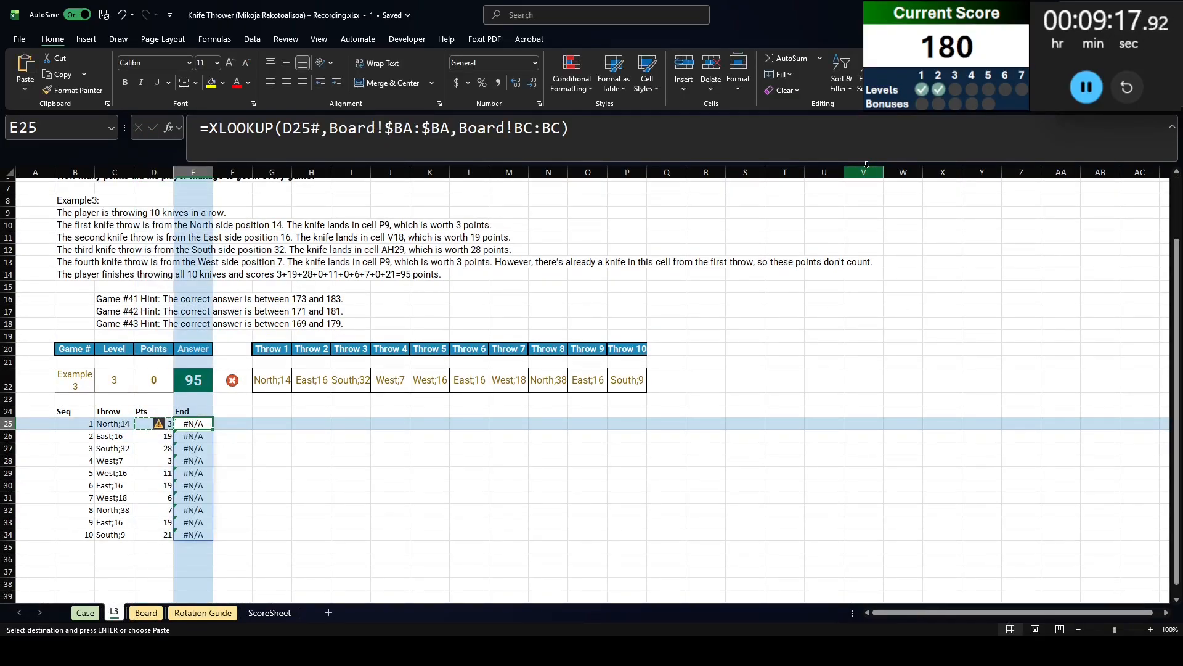
Make the lookup value in D25 absolute as $C$25# and copy the formula to E25 for the landing cells
key("Left")
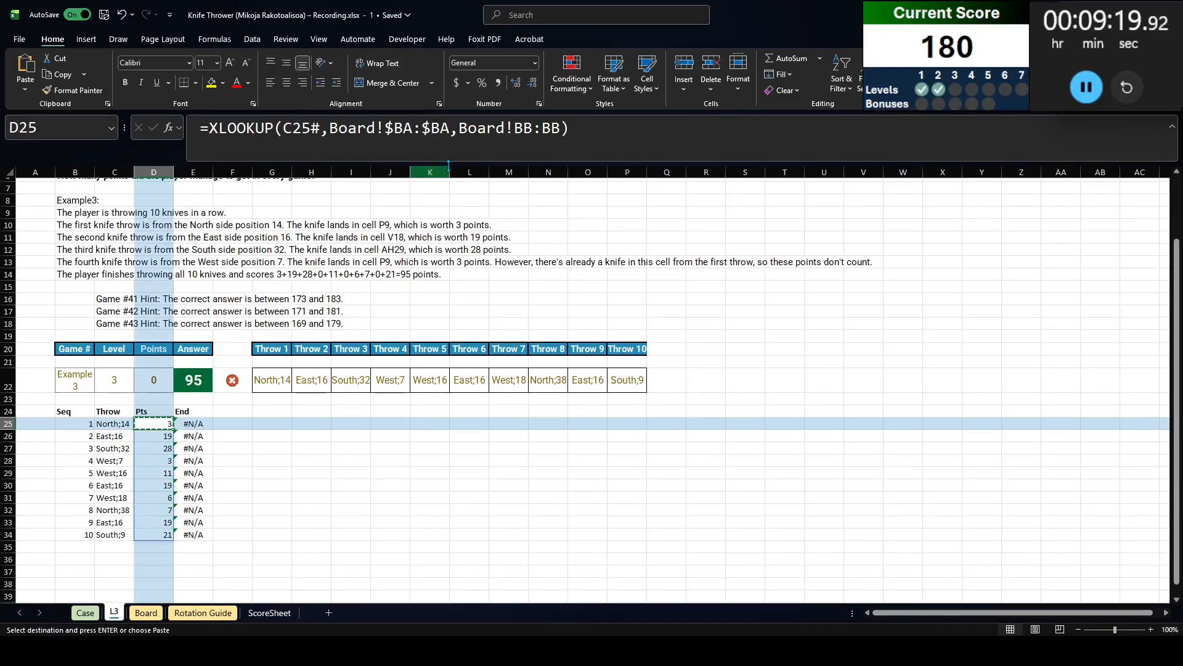
left_click(288, 132)
key("F4")
key("Return")
key("ctrl+c")
key("Right")
key("ctrl+v")
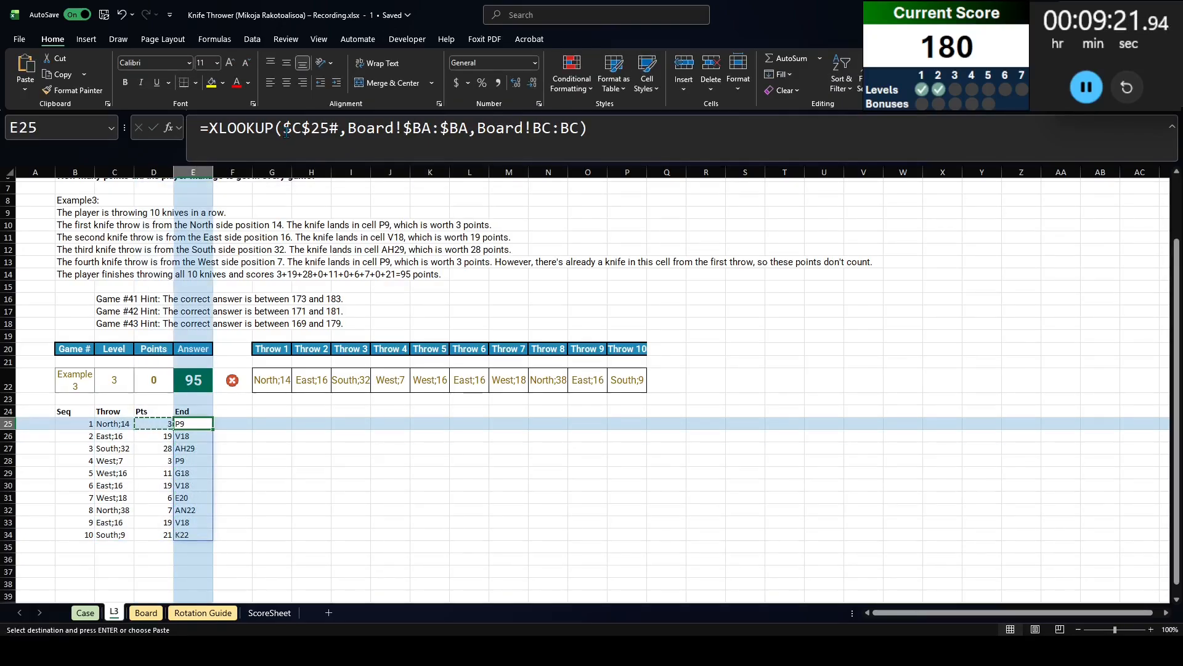
Add the header Valid? in F24 and enter =COUNTIF($E$25:E25,E25) in F25 as a running count of landing cells
left_click(234, 411)
type("Valid")
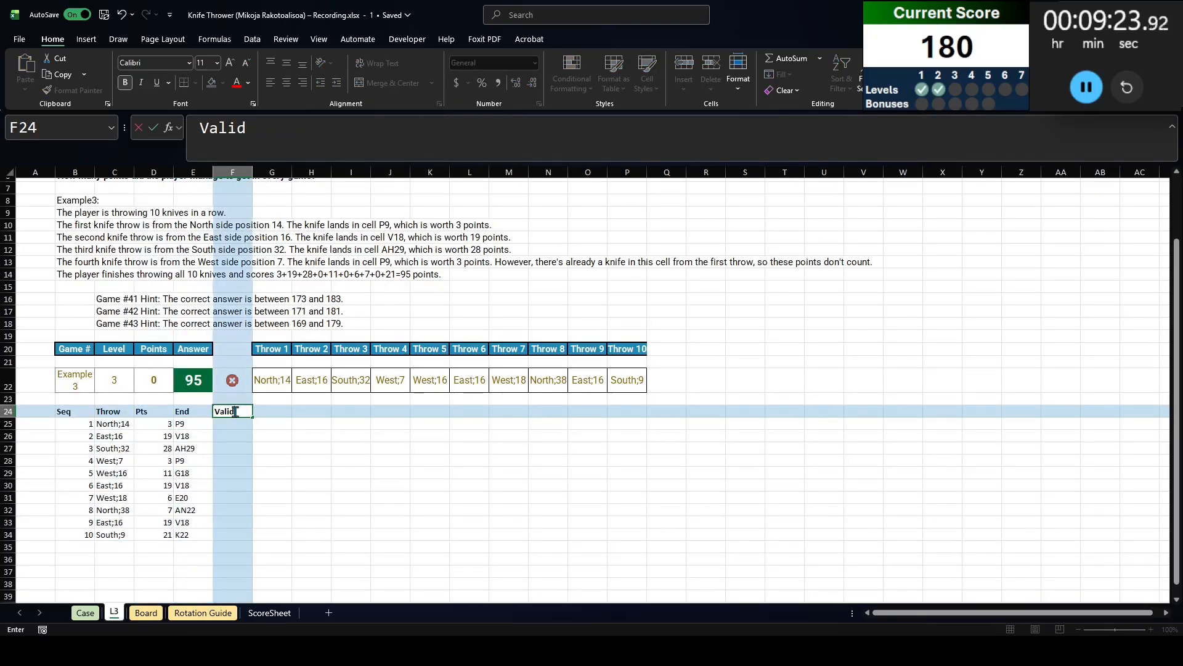
key("Return")
type("=countif(")
key("Left")
type(":,")
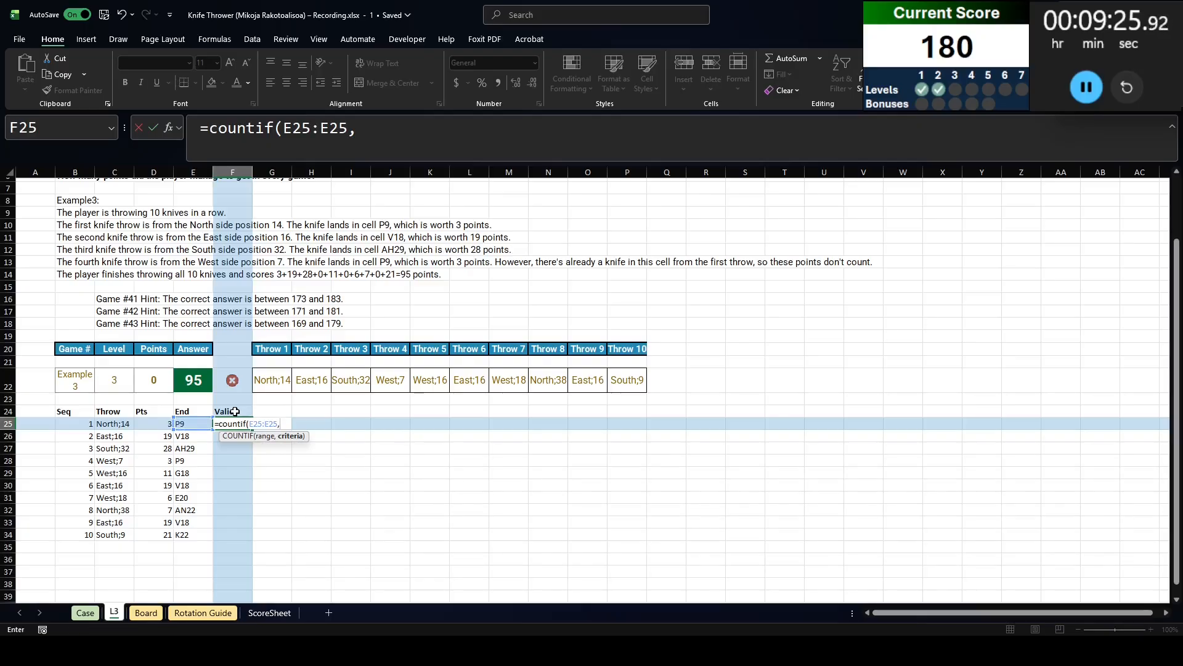
key("Left")
type(")")
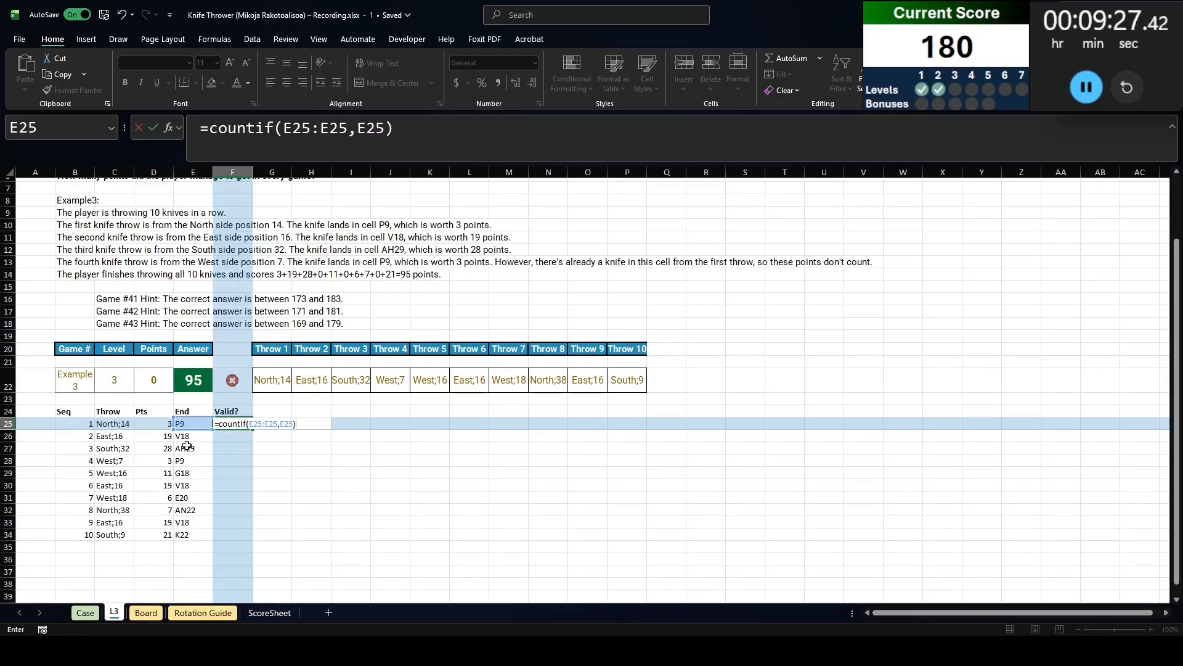
left_click(308, 129)
key("F4")
key("Return")
key("Up")
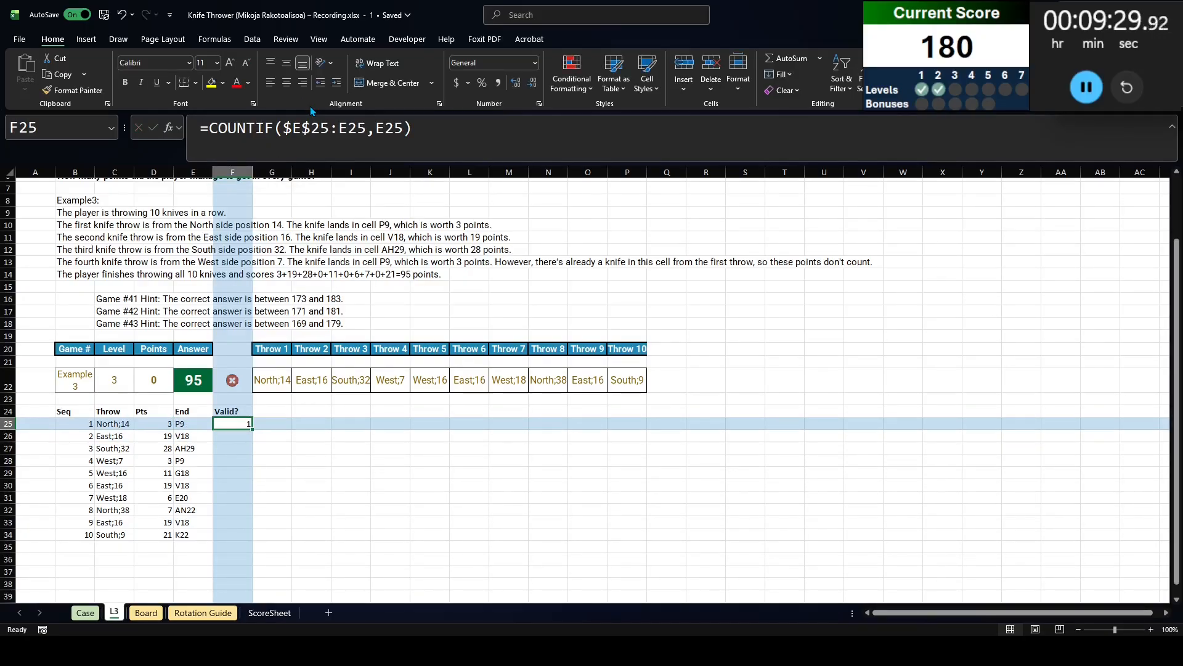
Append =1 to the COUNTIF formula in F25 so it tests for a first landing
left_click(508, 125)
type("=1")
key("Return")
key("Up")
Copy the F25 validity test down to F26:F34 and check the fourth throw against the first throw's landing cell
key("ctrl+c")
key("Left")
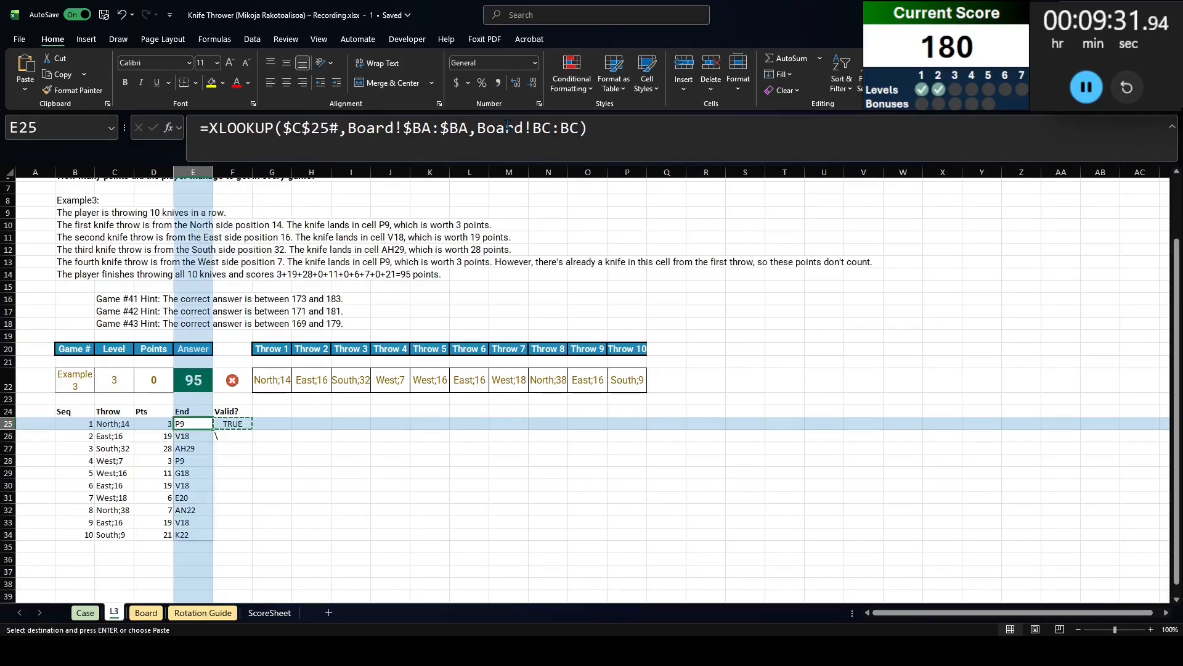
key("ctrl+Down")
key("Right")
key("ctrl+shift+Up")
key("ctrl+v")
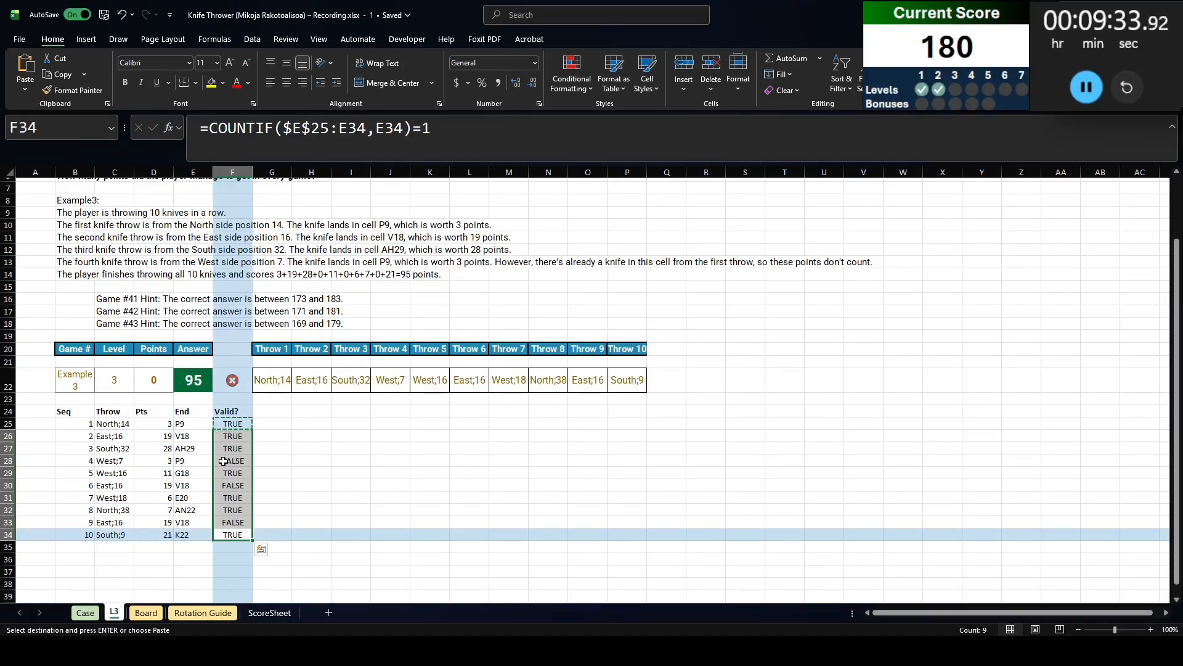
left_click(223, 460)
left_click(183, 461)
left_click(187, 428)
left_click(219, 460)
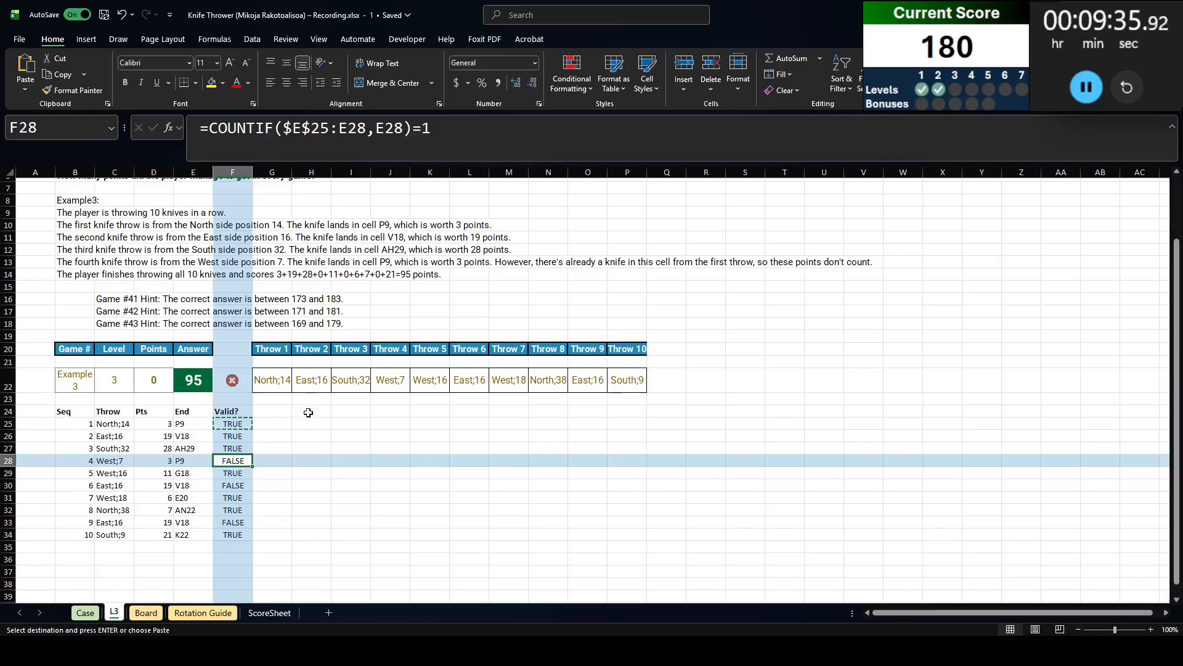
Enter =SUM(D25#*F25:F34) in I24 to total the points of the valid throws
left_click(337, 411)
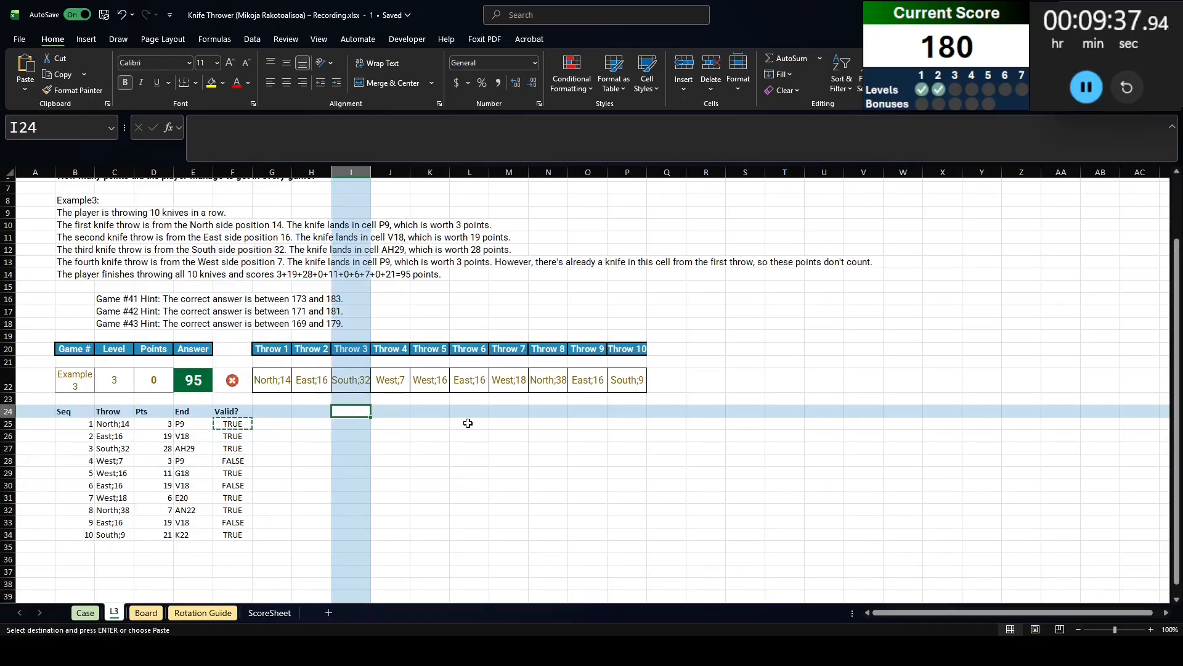
type("=suim")
key("BackSpace")
key("BackSpace")
type("m(")
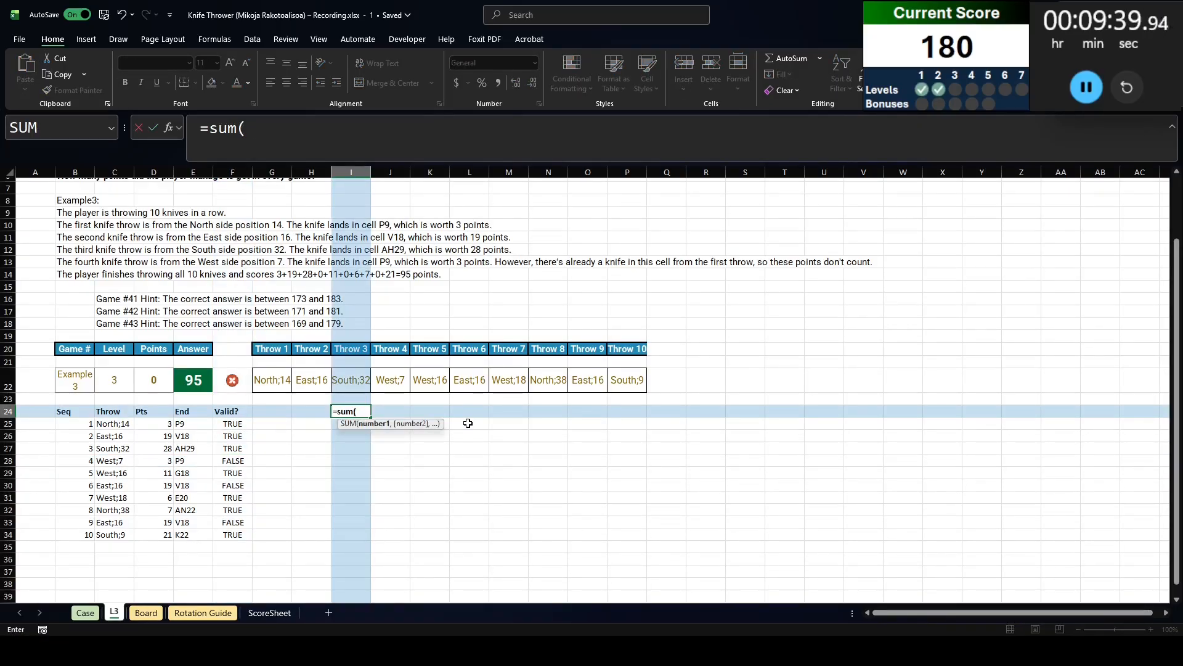
left_click(169, 422)
type("#*")
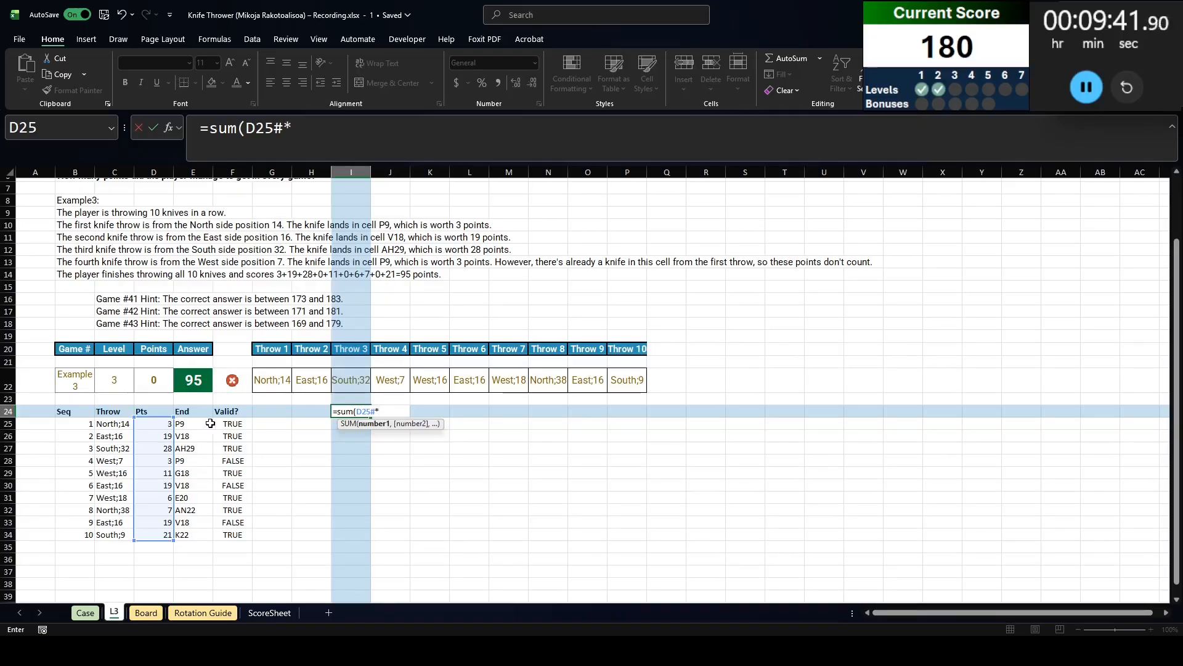
left_click(220, 424)
type("#)")
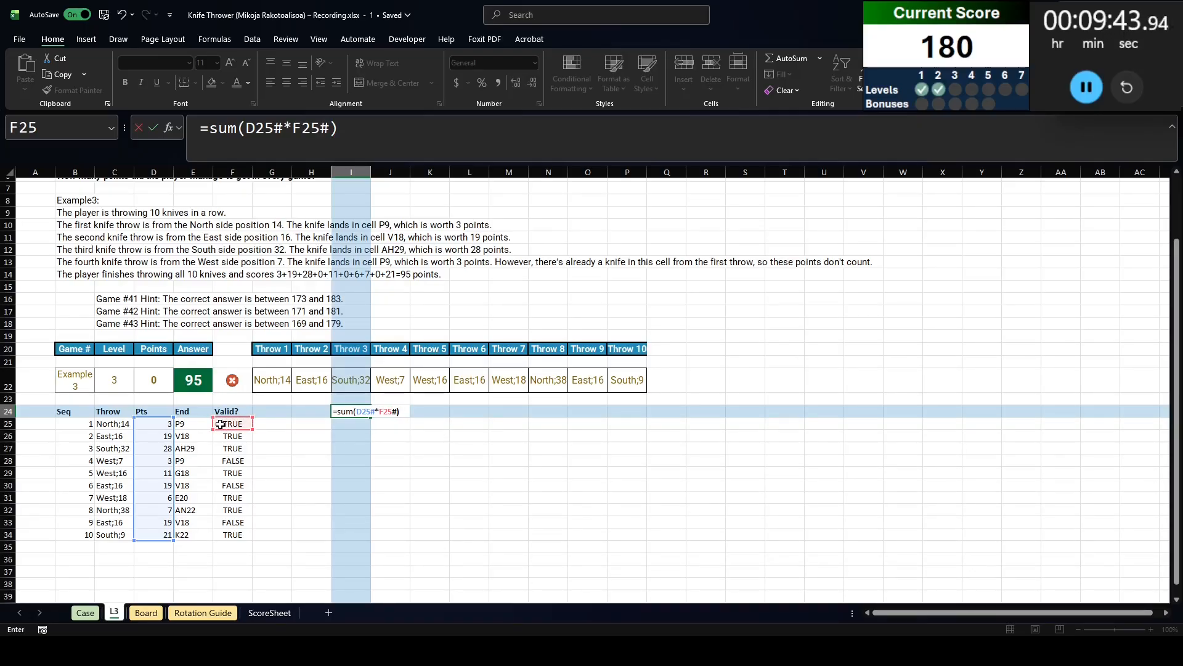
left_click_drag(252, 427, 252, 536)
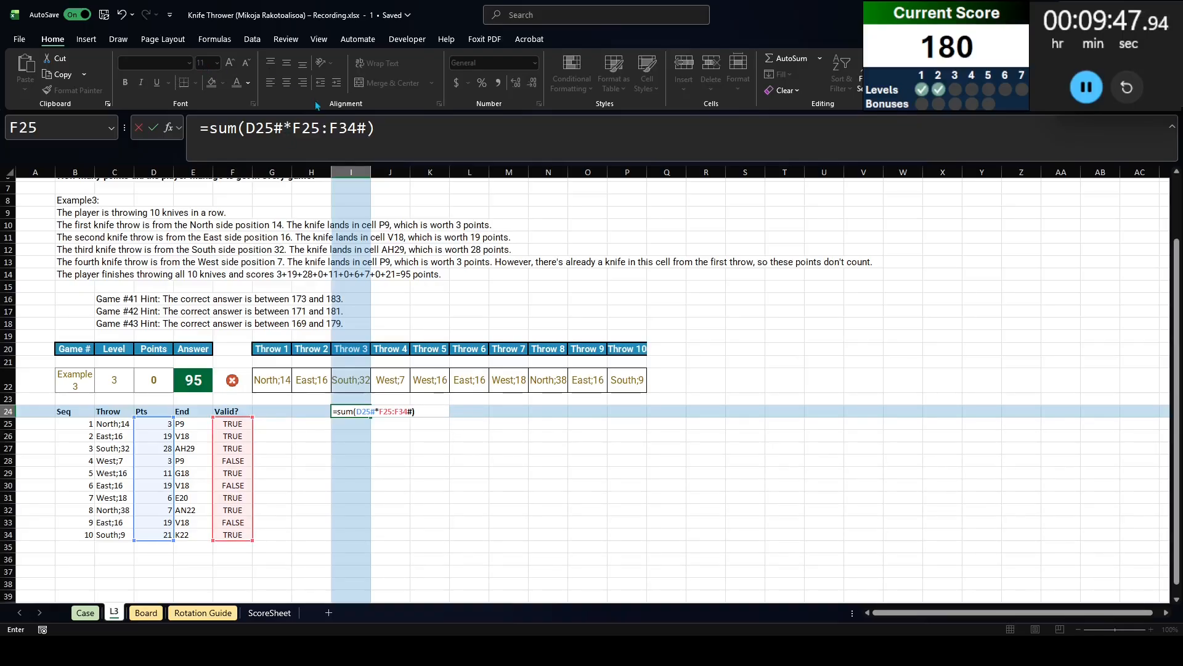
left_click(368, 128)
key("BackSpace")
key("Return")
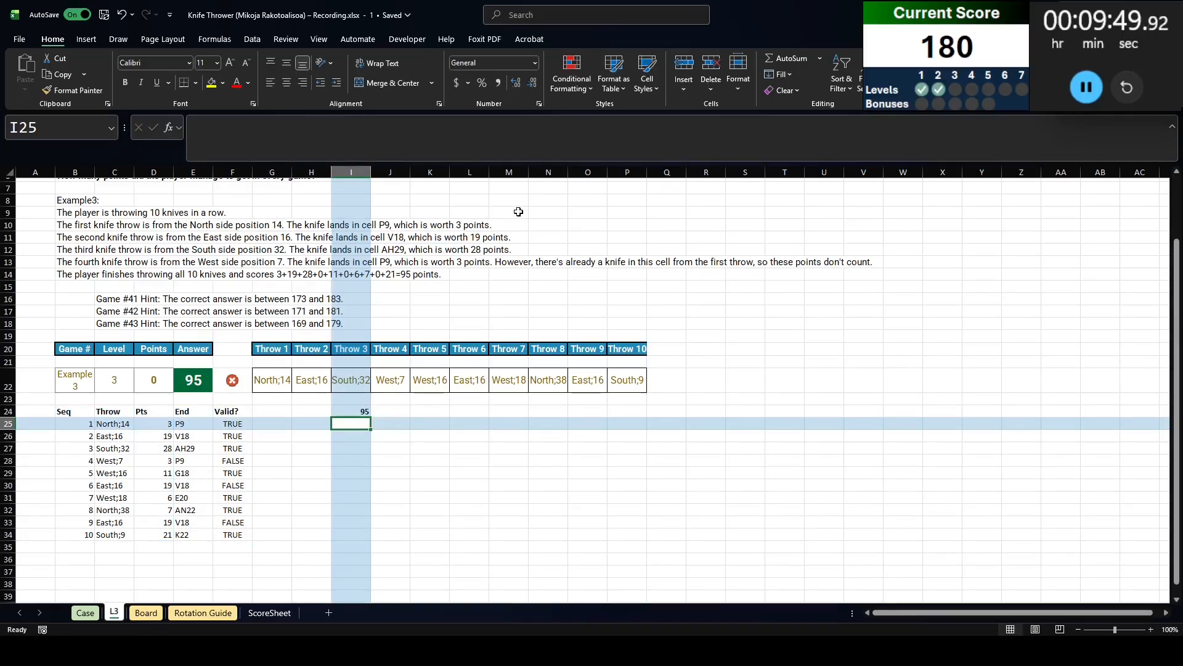
Copy game numbers 41 to 60 from the Case sheet and paste them as values into L3 from H25 down
key("ctrl+Page_Up")
left_click(51, 455)
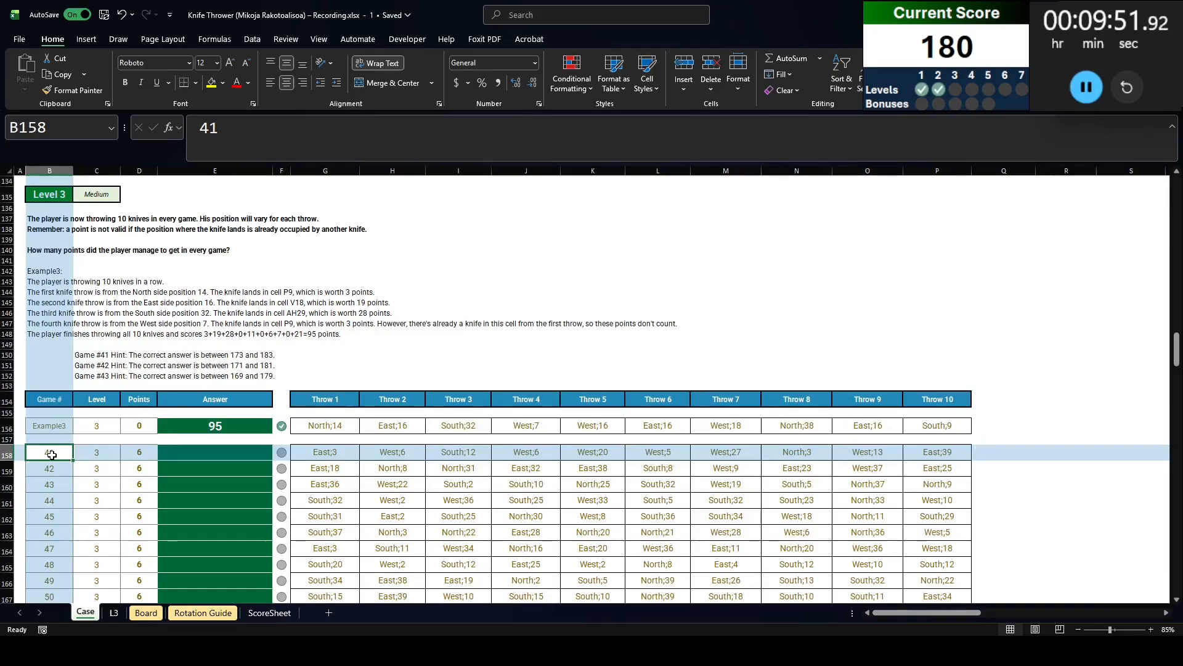
key("ctrl+shift+Down")
key("ctrl+c")
key("ctrl+Page_Down")
key("Left")
key("ctrl+shift+v")
Try a data table on H24:I44 with B21 as the column input cell and clear its results
key("Up")
key("ctrl+shift+Down")
key("ctrl+shift+Down")
key("shift+Right")
key("alt+d")
key("t")
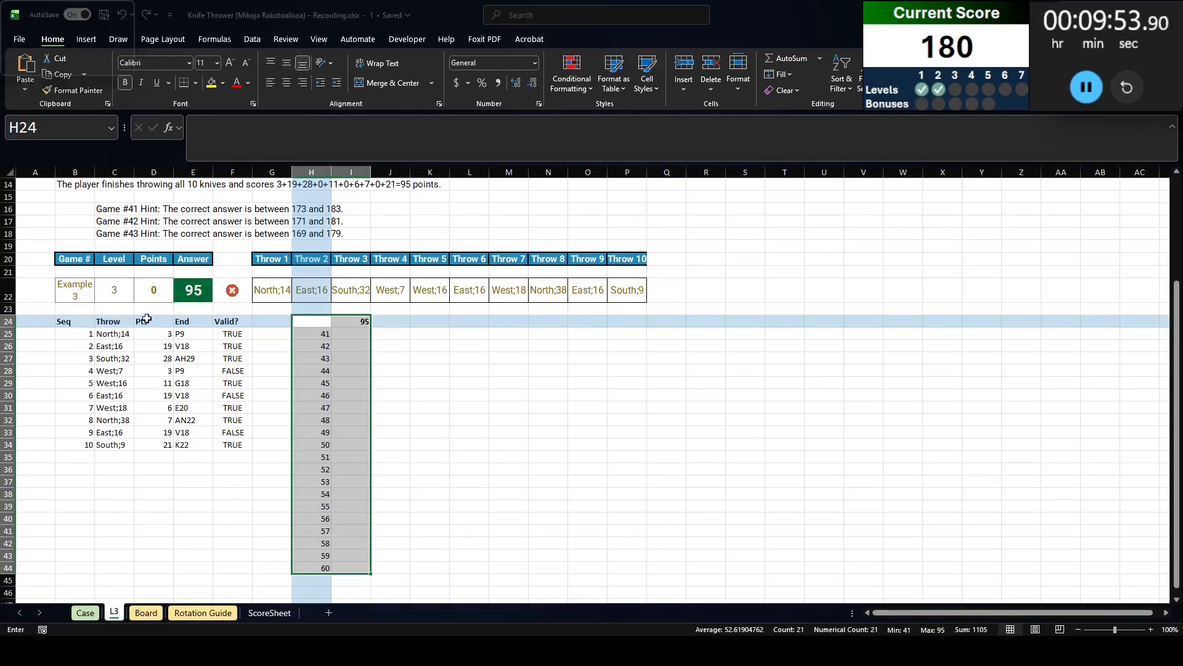
key("Tab")
left_click(71, 273)
key("Return")
double_click(310, 12)
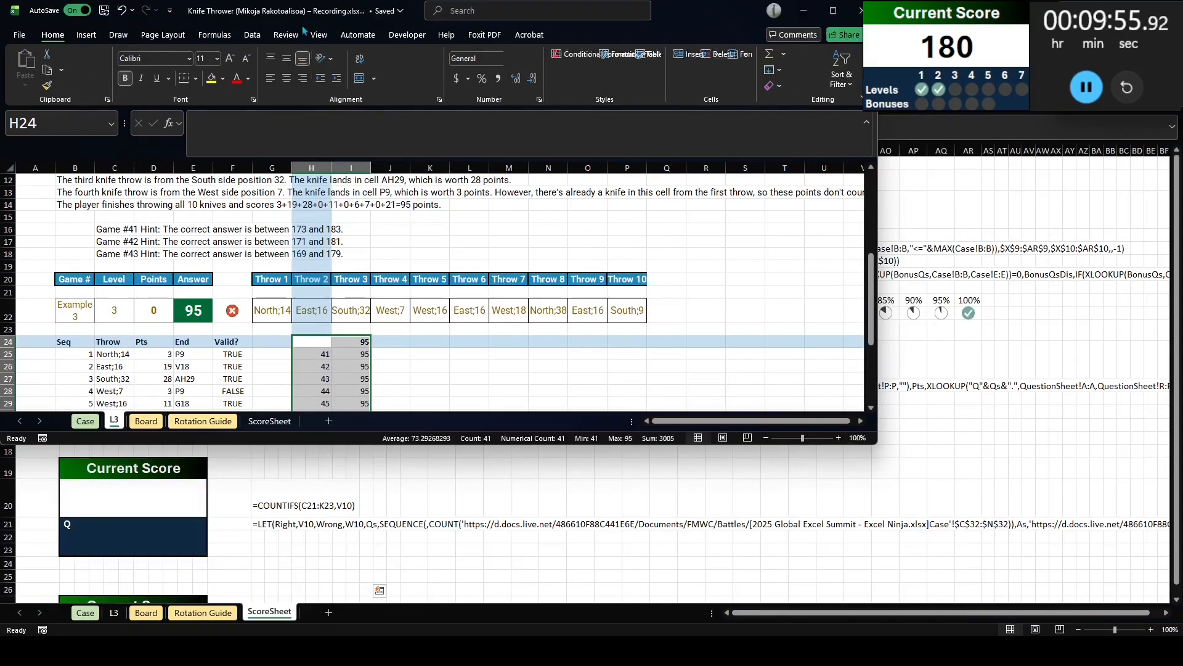
double_click(309, 12)
left_click(362, 375)
left_click(358, 355)
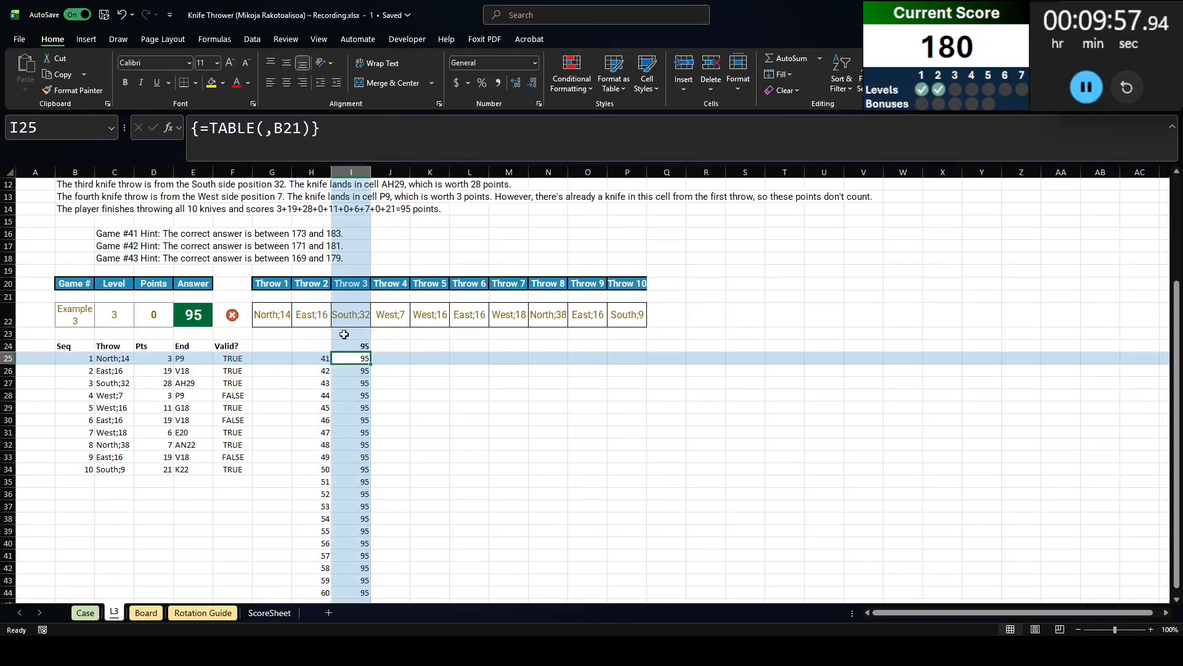
key("ctrl+shift+Down")
key("Delete")
Create a data table on H24:I44 using the game number cell B22 as the column input cell
key("Left")
key("Up")
key("ctrl+shift+Down")
key("ctrl+shift+Down")
key("shift+Right")
key("alt+d")
key("t")
key("Tab")
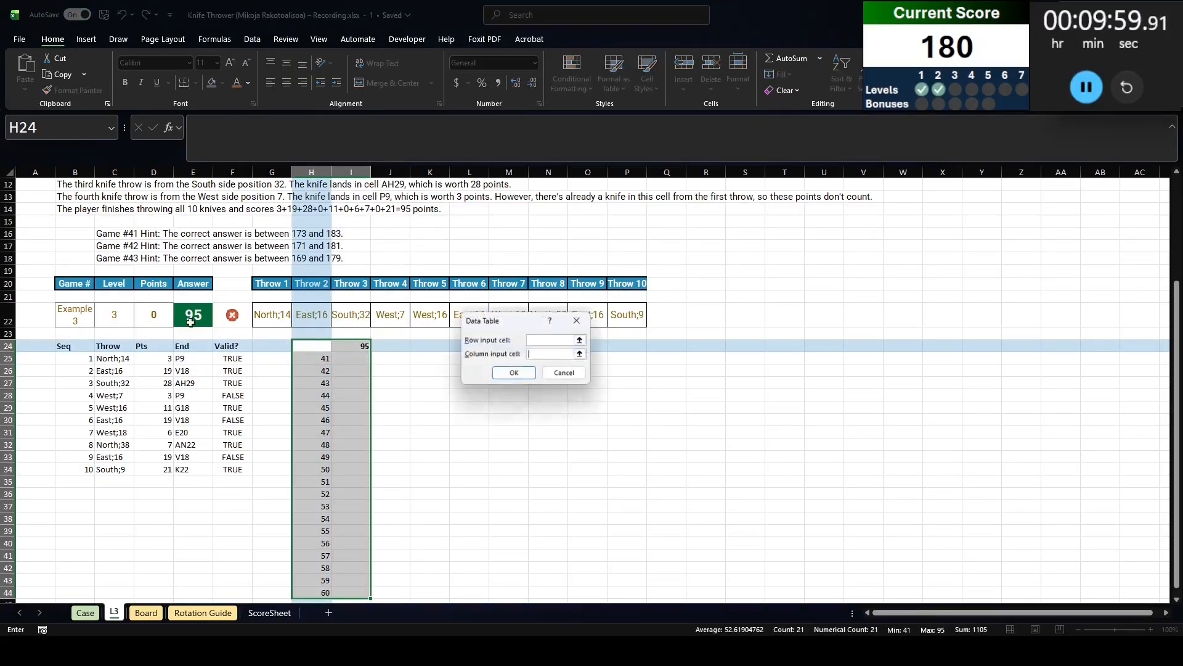
left_click(78, 315)
key("Return")
key("Right")
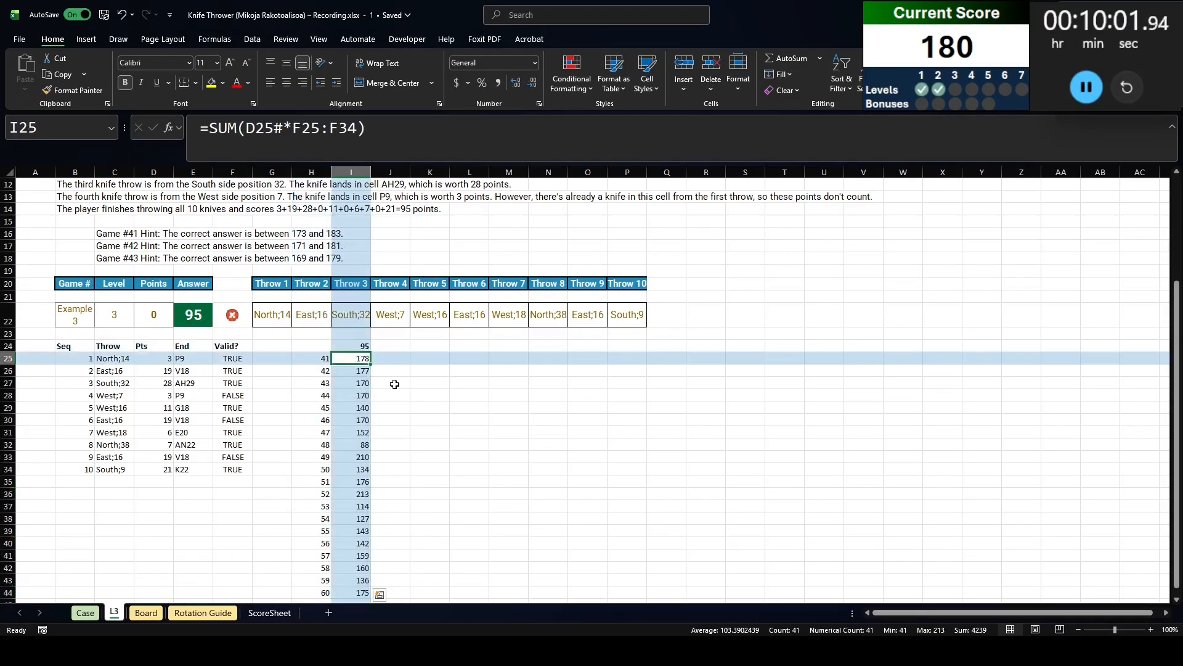
Copy the data table results I25:I44 into the Level 3 answers on the Case sheet, starting at E158
key("Down")
key("ctrl+shift+Down")
key("ctrl+c")
key("ctrl+Page_Up")
left_click(196, 291)
key("ctrl+v")
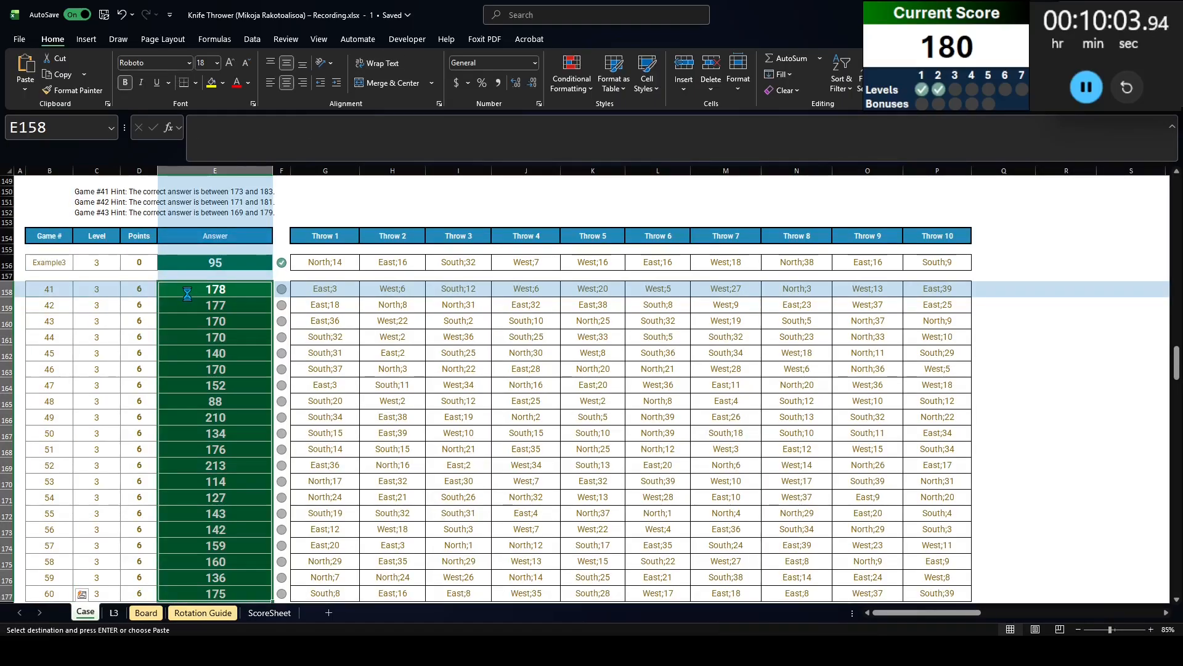
scroll(196, 297, "down", 5)
key("ctrl+Page_Down")
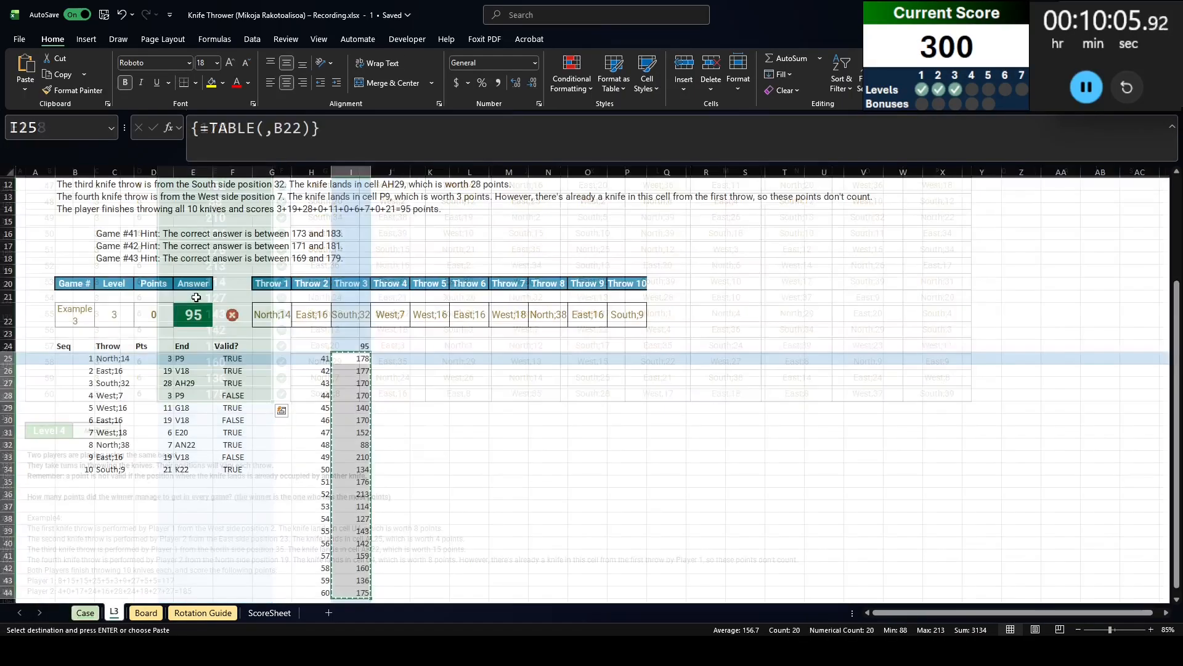
key("ctrl+Page_Up")
key("Escape")
Read the Level 4 rules on the Case sheet about two players sharing a board and the winner's points
scroll(209, 287, "down", 4)
left_click(39, 256)
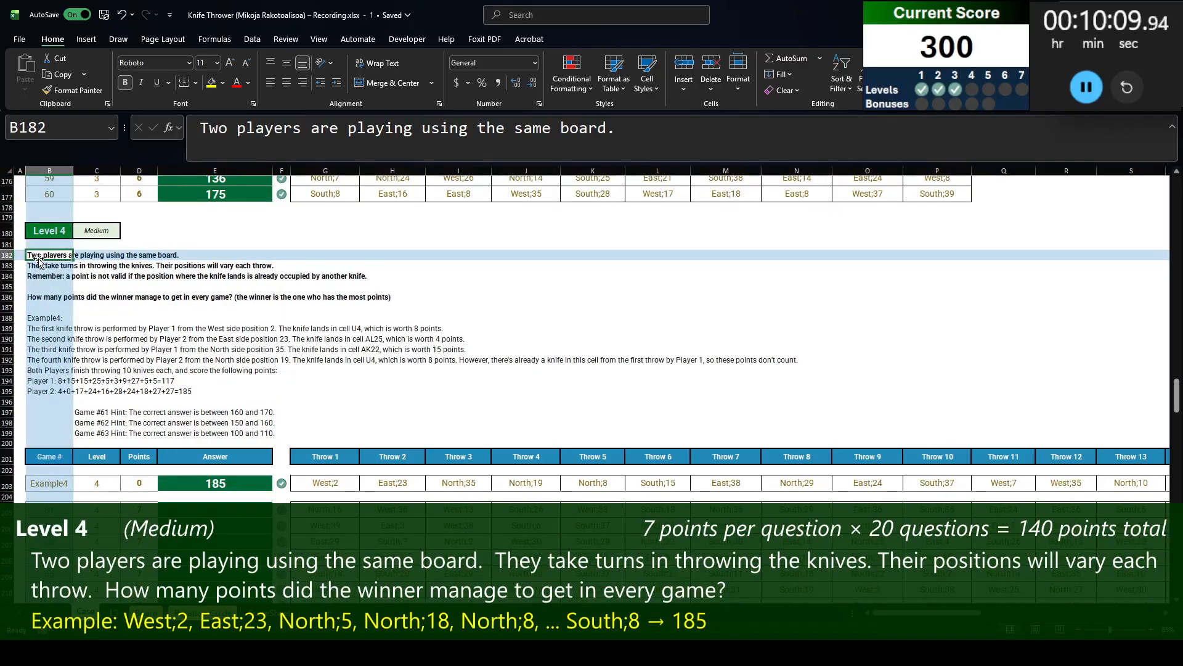
left_click(39, 263)
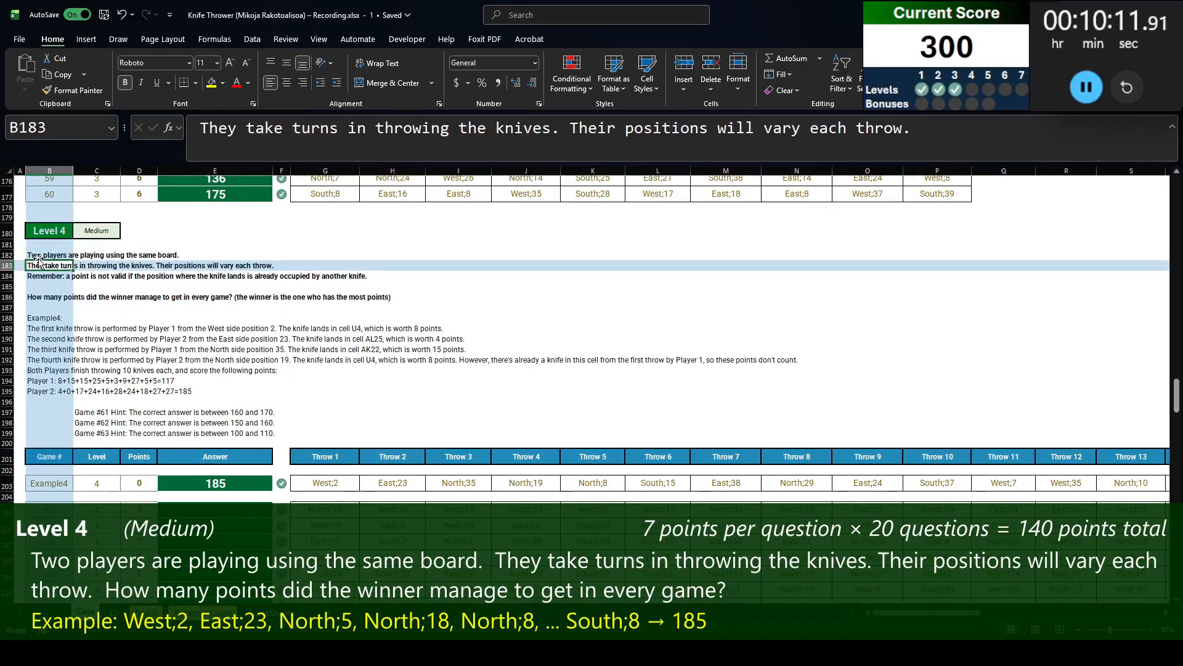
key("Down")
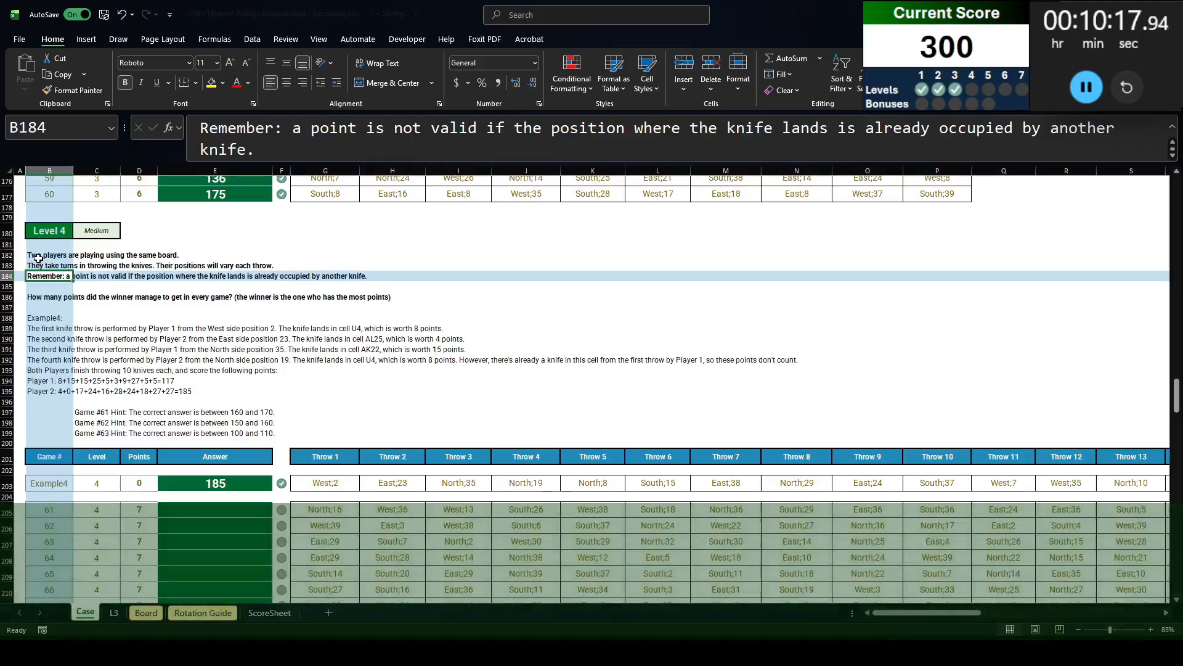
key("Down")
key("Down")
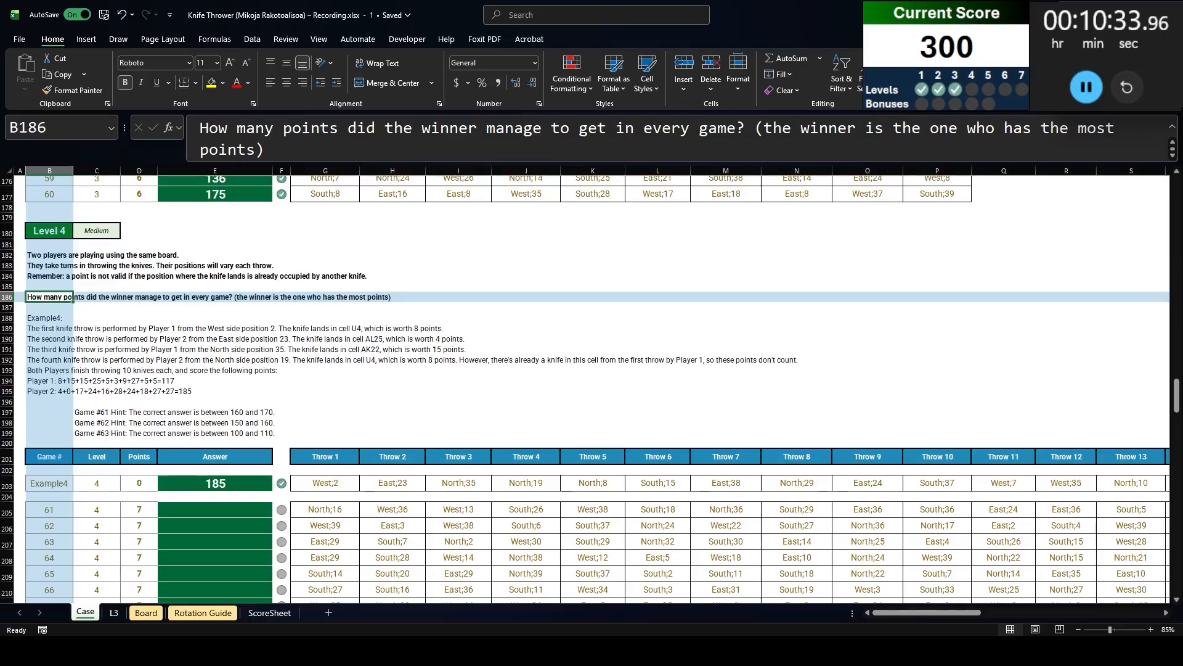
Add a new worksheet after the Case sheet and name it L4
left_click(329, 613)
double_click(123, 612)
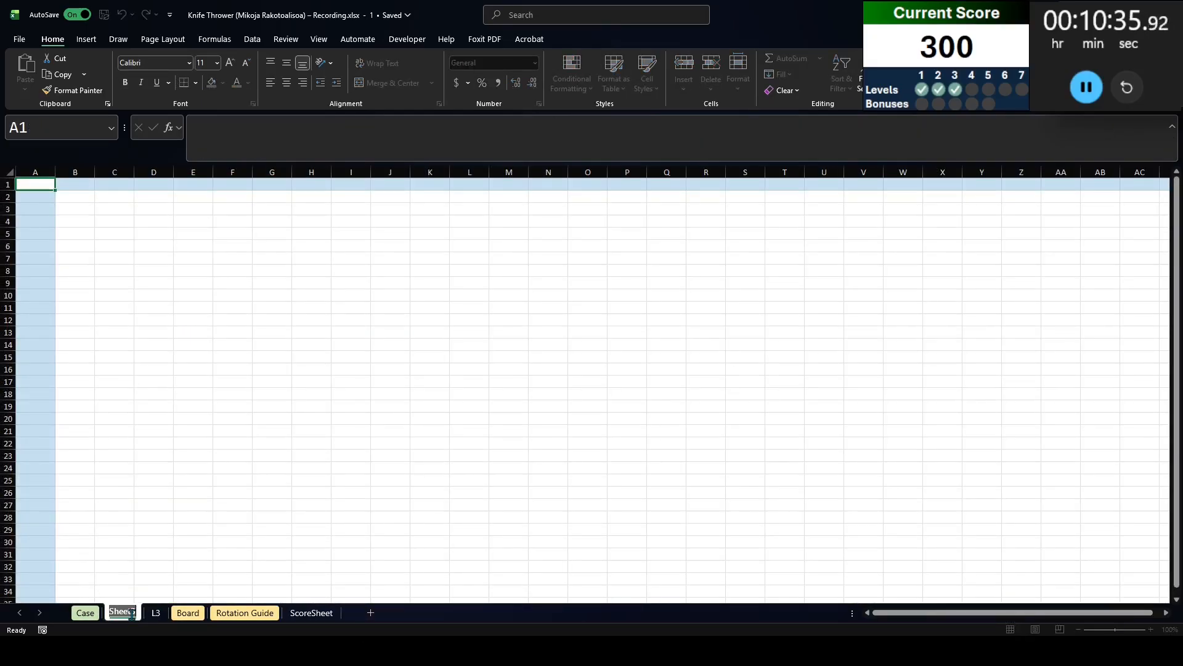
type("L4")
key("Return")
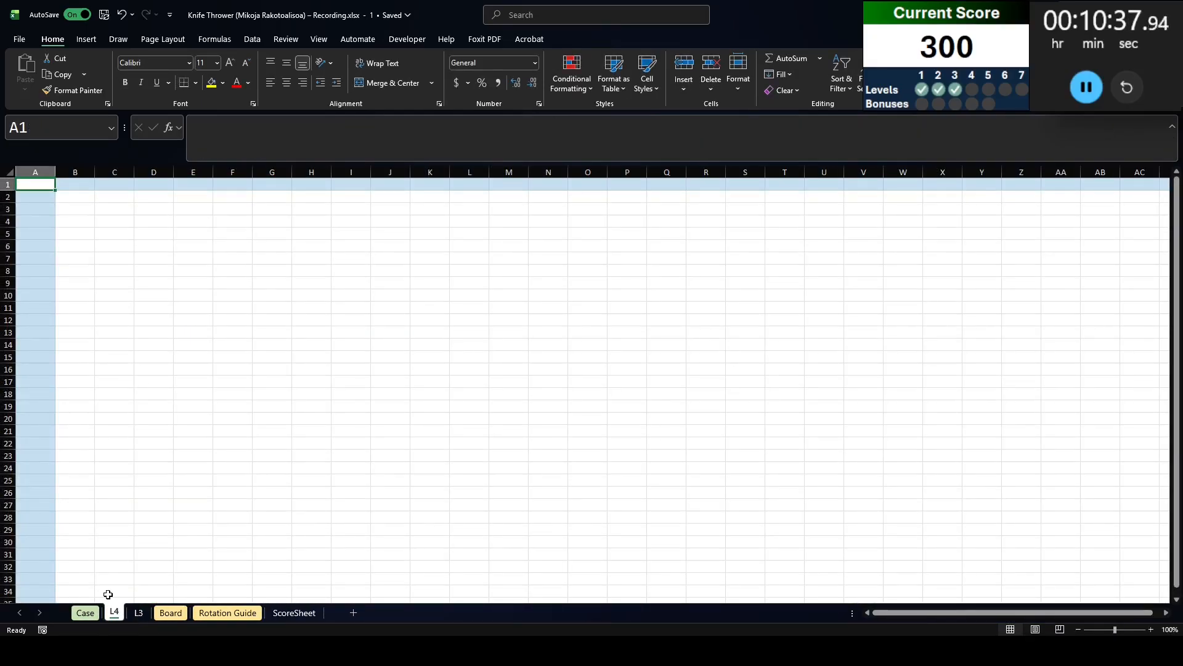
Copy the Level 4 block B180:Z203, from its title through the example row, from Case to L4 at B1
left_click(85, 612)
left_click(57, 230)
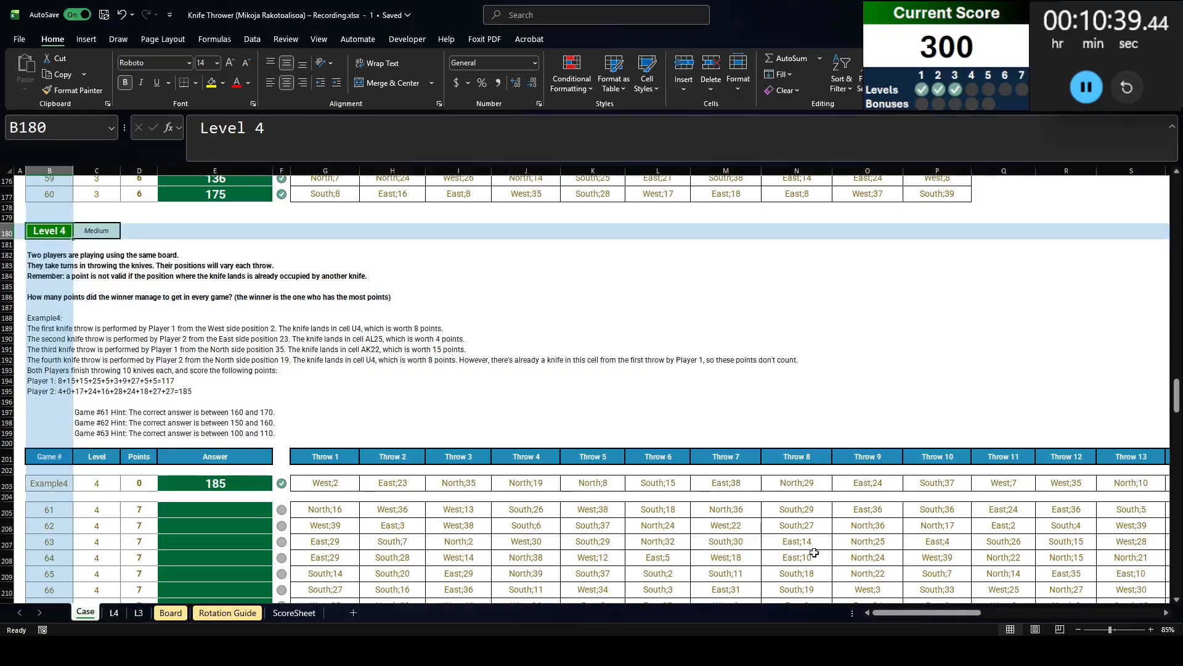
left_click(836, 484, "shift")
key("ctrl+shift+Right")
key("ctrl+shift+Left")
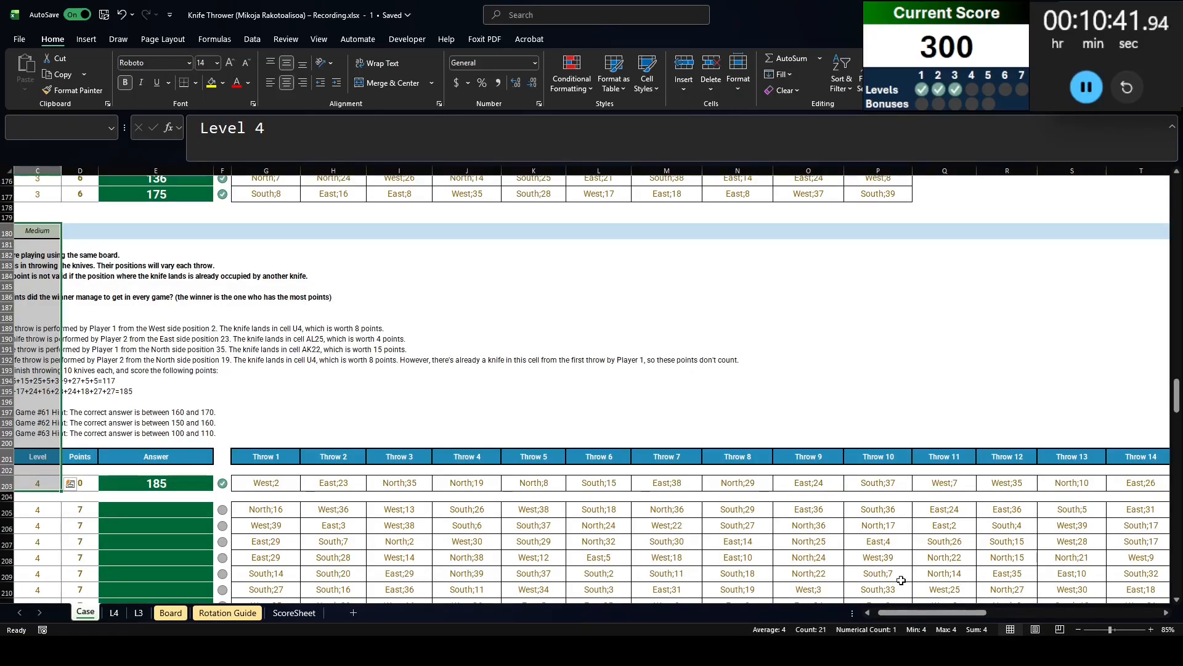
left_click_drag(914, 612, 978, 602)
left_click(936, 482, "shift")
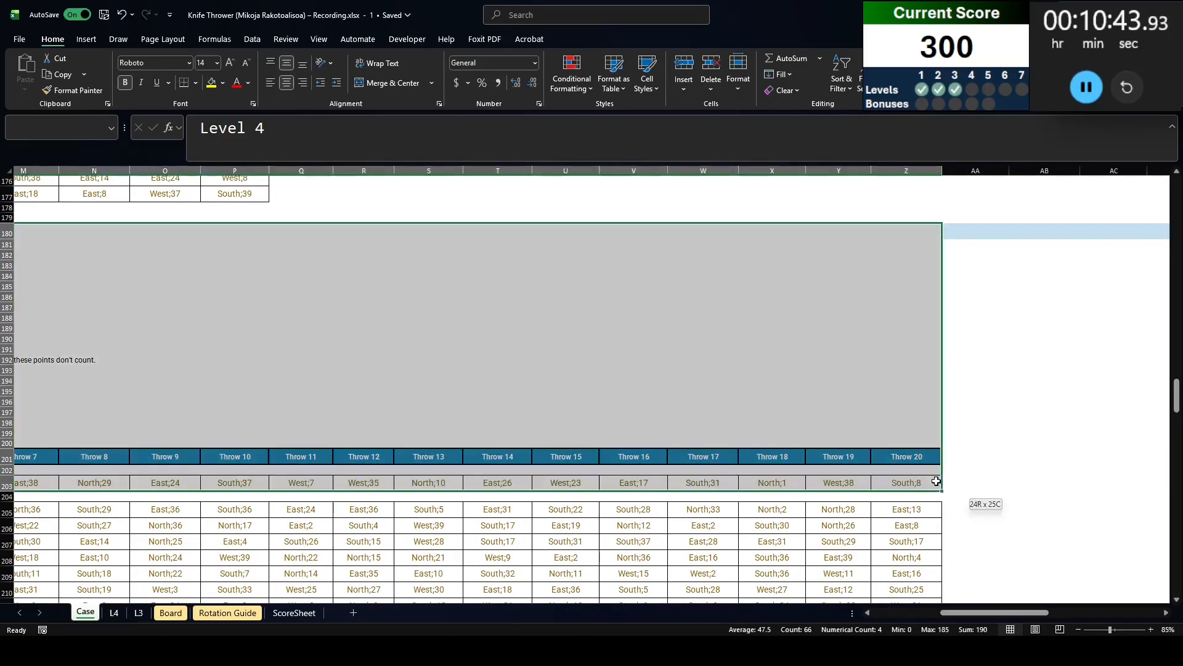
key("ctrl+c")
key("ctrl+Page_Down")
key("Right")
key("ctrl+v")
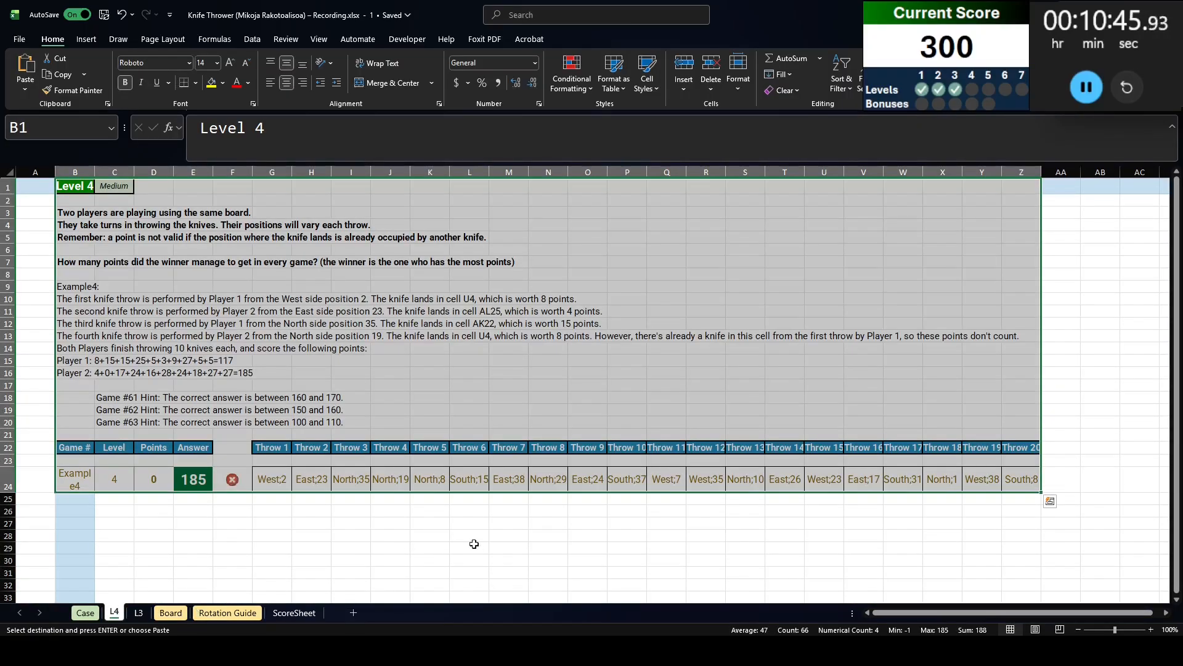
Enter =XLOOKUP(B24,Case!B:B,Case!G:Z) in G24 to fetch the throws of the game in B24
left_click(266, 476)
type("=XLOOKUP(")
key("Left")
key("Left")
key("Left")
key("Left")
key("Left")
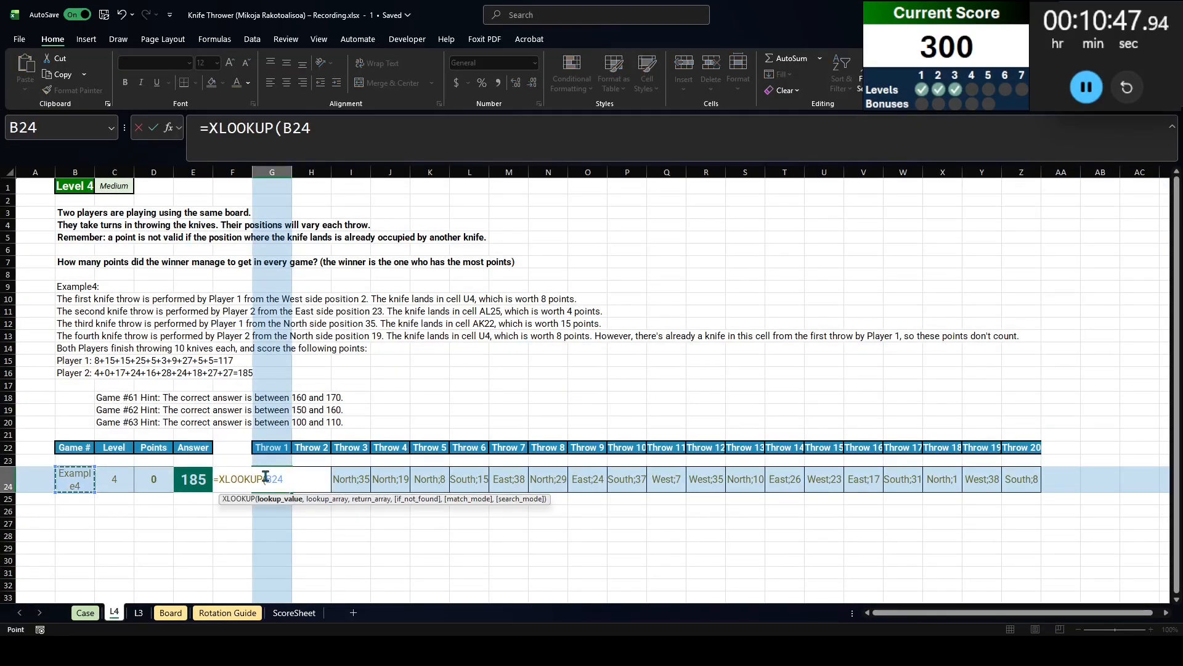
type(",case!B:B,case!G:")
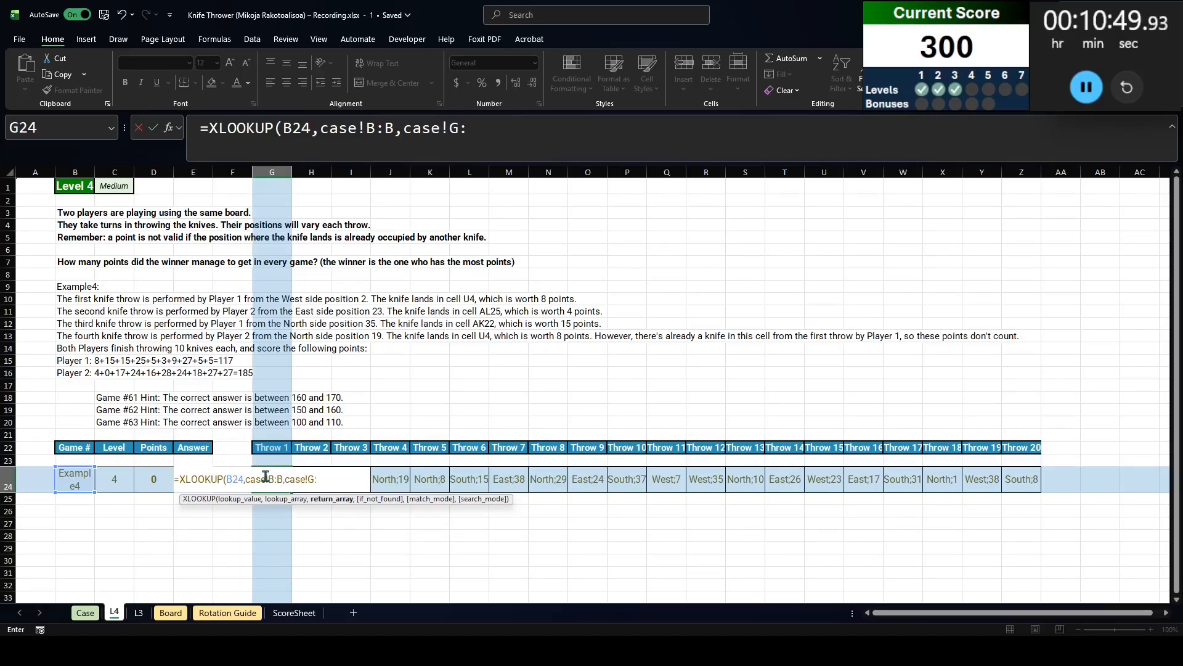
type("Z)")
key("Return")
Clear the pasted throws in H24:Z24 so the G24 formula can spill across the row
key("Right")
key("Up")
key("ctrl+shift+Right")
key("Delete")
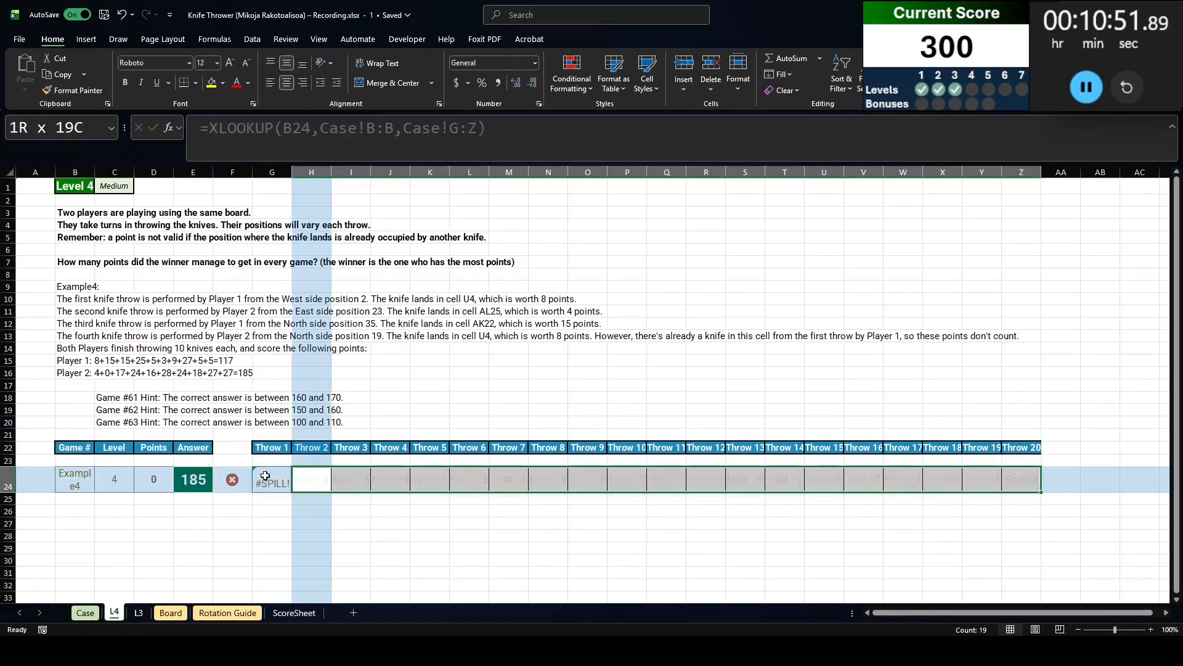
left_click(265, 475)
Copy the throw table's headers and first-row formulas B24:F25 from L3 and paste them into L4 at B26
key("ctrl+Page_Down")
left_click_drag(62, 347, 234, 360)
key("ctrl+c")
left_click(114, 612)
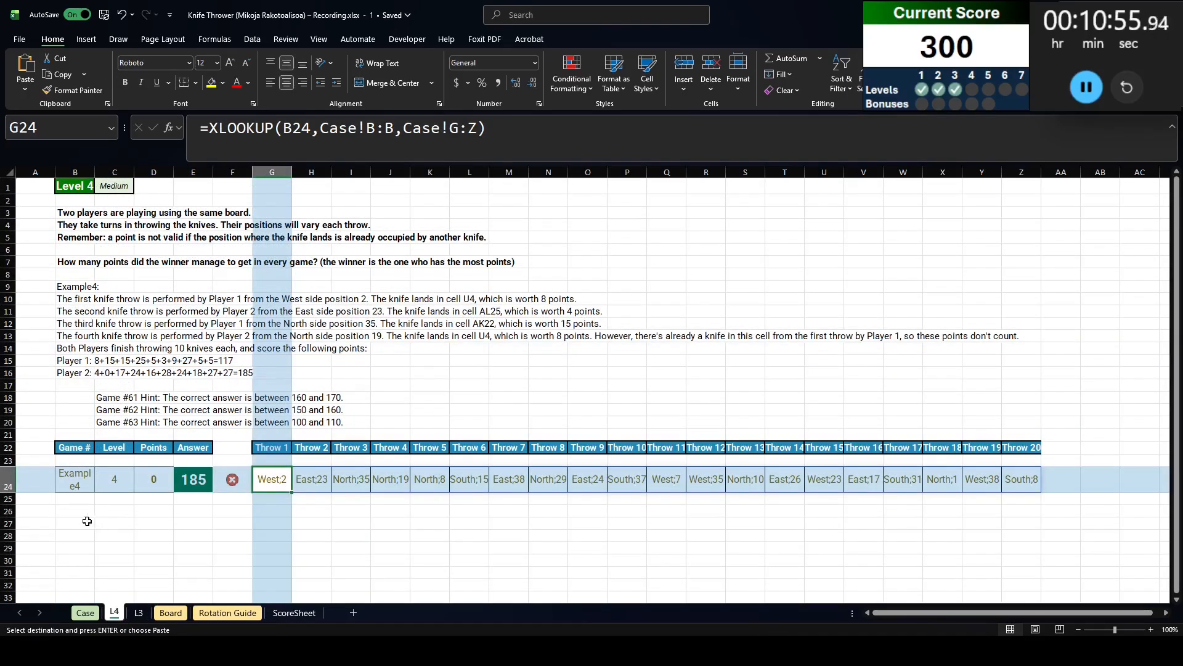
left_click(75, 511)
key("ctrl+v")
Change the sequence formula in B27 to =SEQUENCE(20) and check the extended list of throws
key("Down")
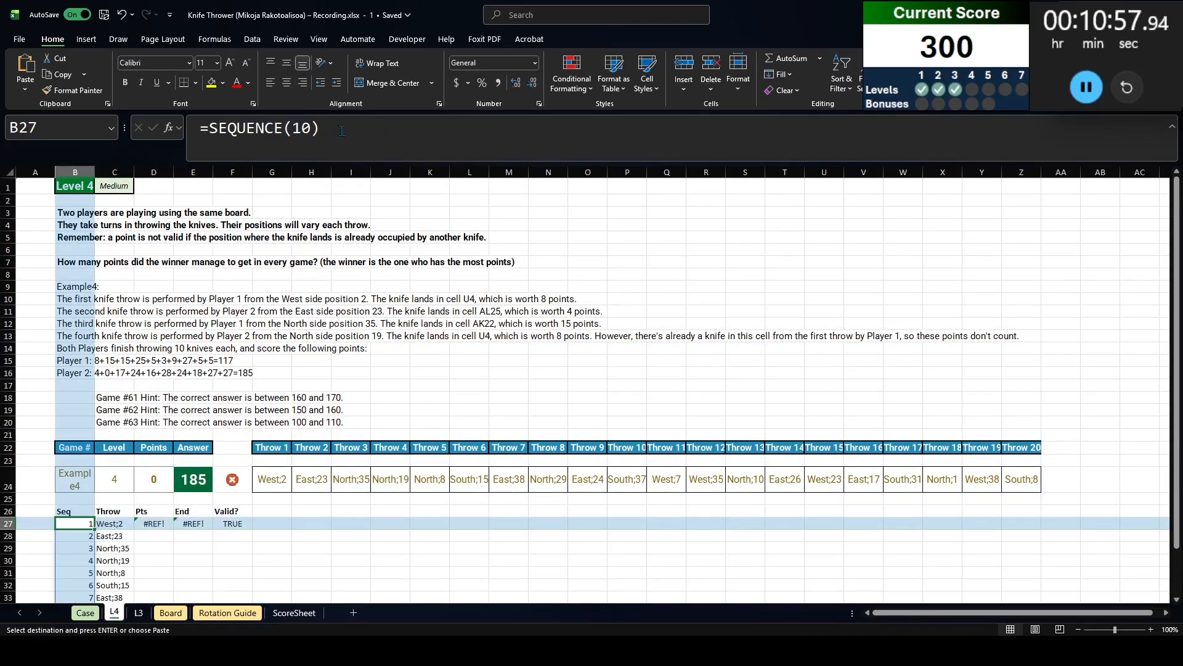
double_click(306, 128)
type("20")
key("Tab")
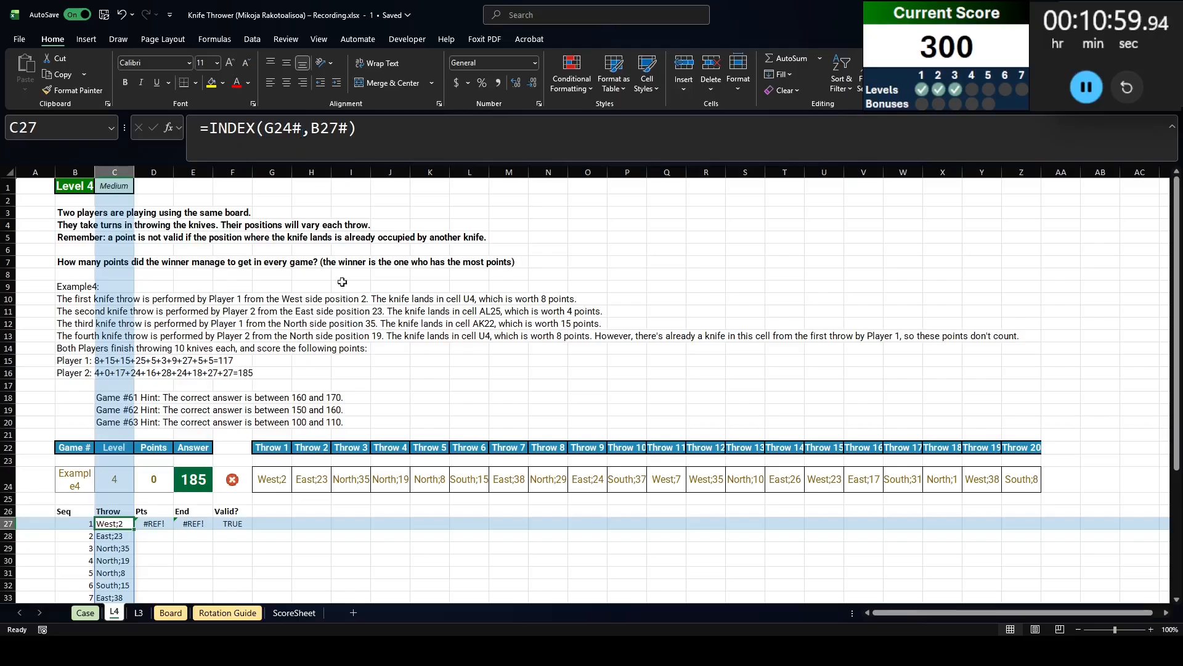
scroll(320, 468, "down", 8)
scroll(320, 471, "up", 7)
Point the lookup value of the points XLOOKUP in D27 to the throw list $C$27#
key("Right")
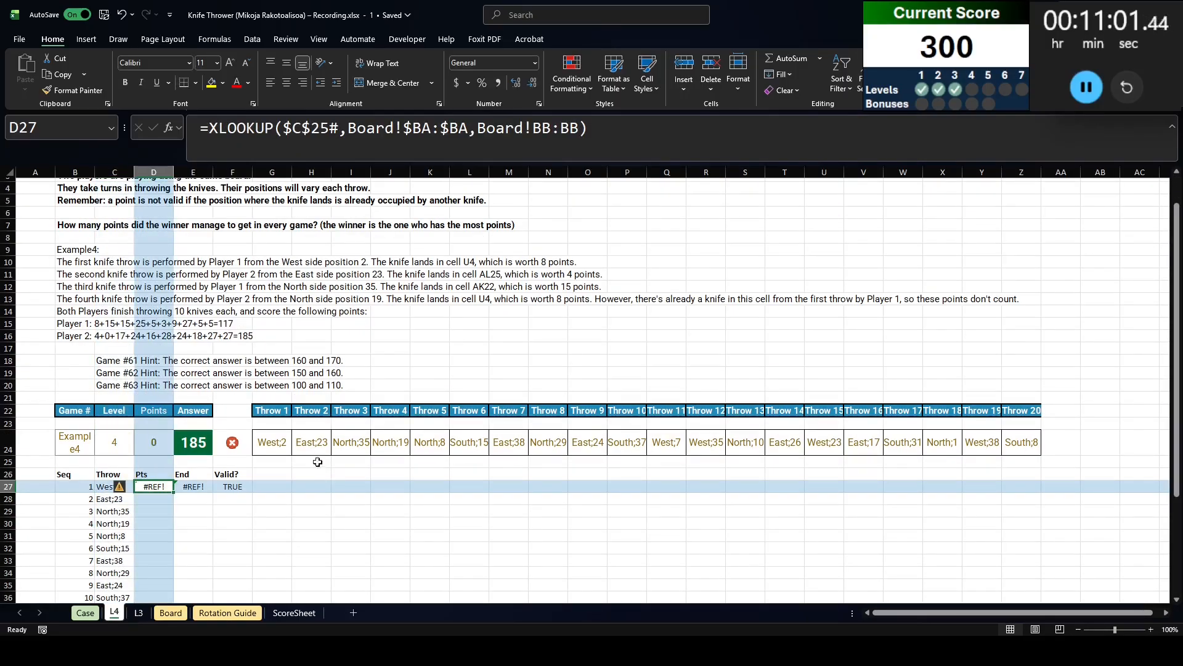
left_click(331, 131)
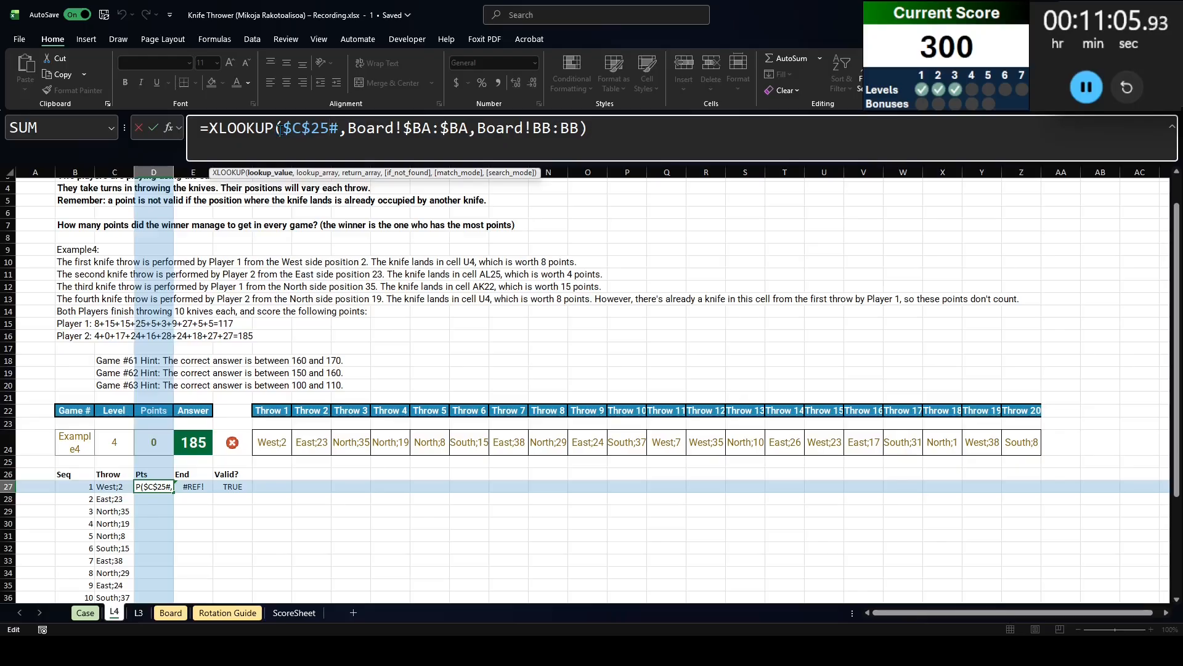
left_click_drag(280, 131, 340, 128)
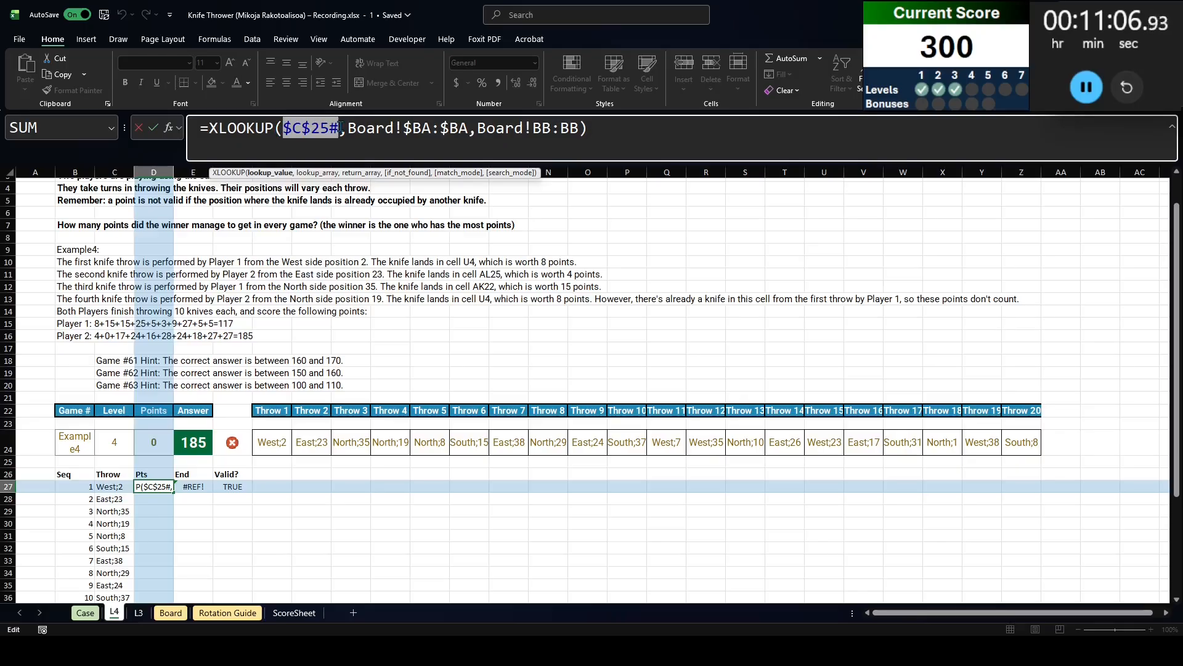
left_click(116, 487)
type("#")
key("F4")
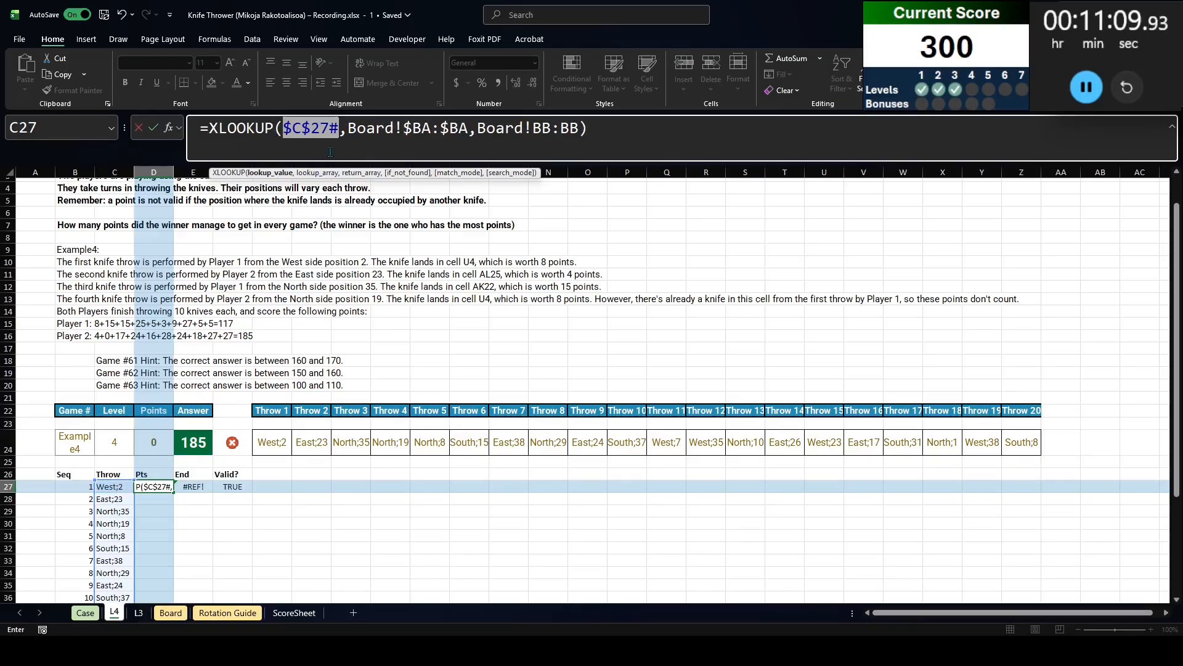
key("Return")
Copy the points XLOOKUP from D27 into E27 so the End column returns the landing cells for the throw list
key("Up")
key("Right")
key("Right")
key("ctrl+c")
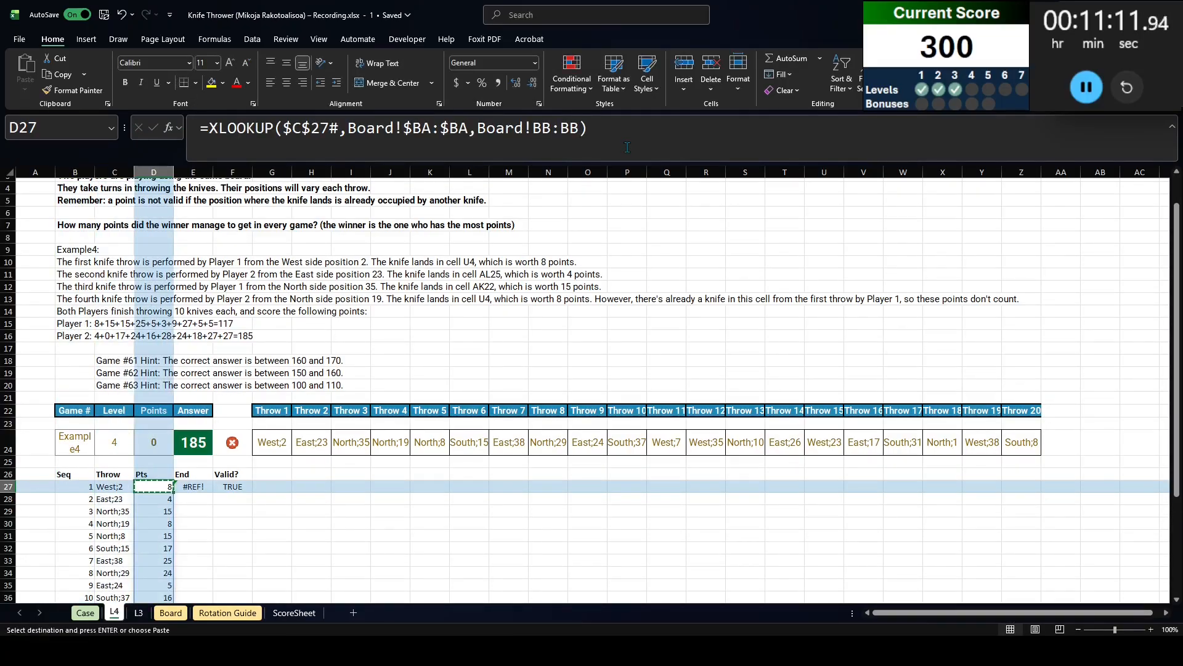
key("Right")
key("ctrl+v")
Change the start of the COUNTIF range in F27 to $E$27, giving =COUNTIF($E$27:E27,E27)=1
key("Right")
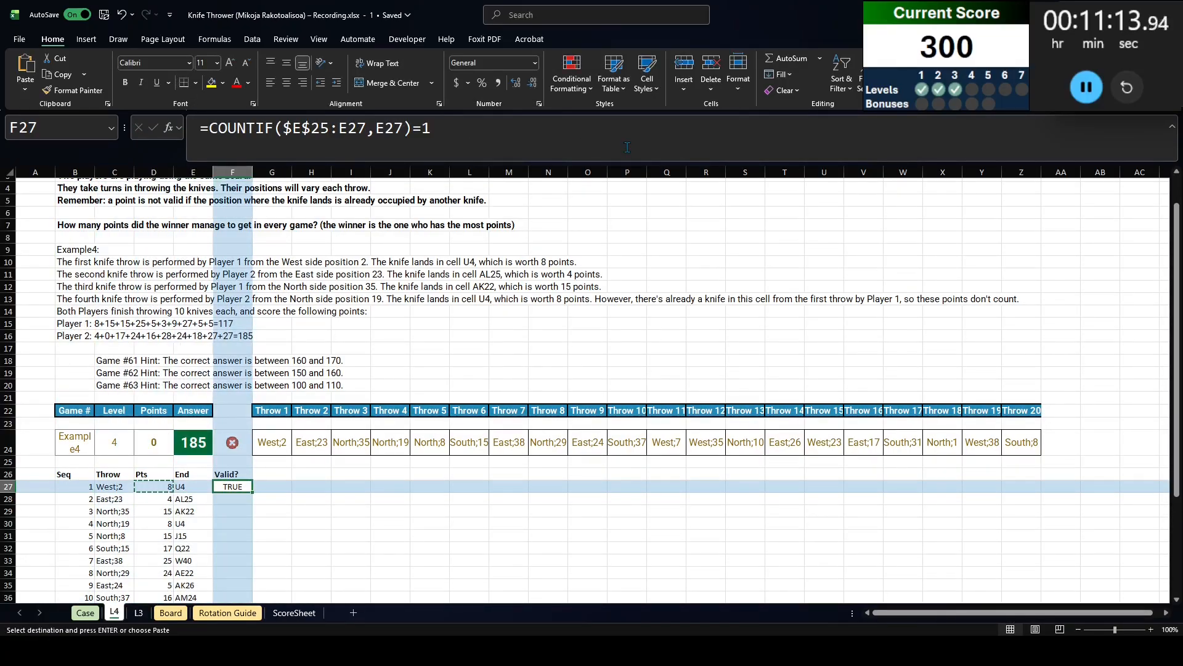
scroll(409, 370, "down", 4)
left_click(314, 134)
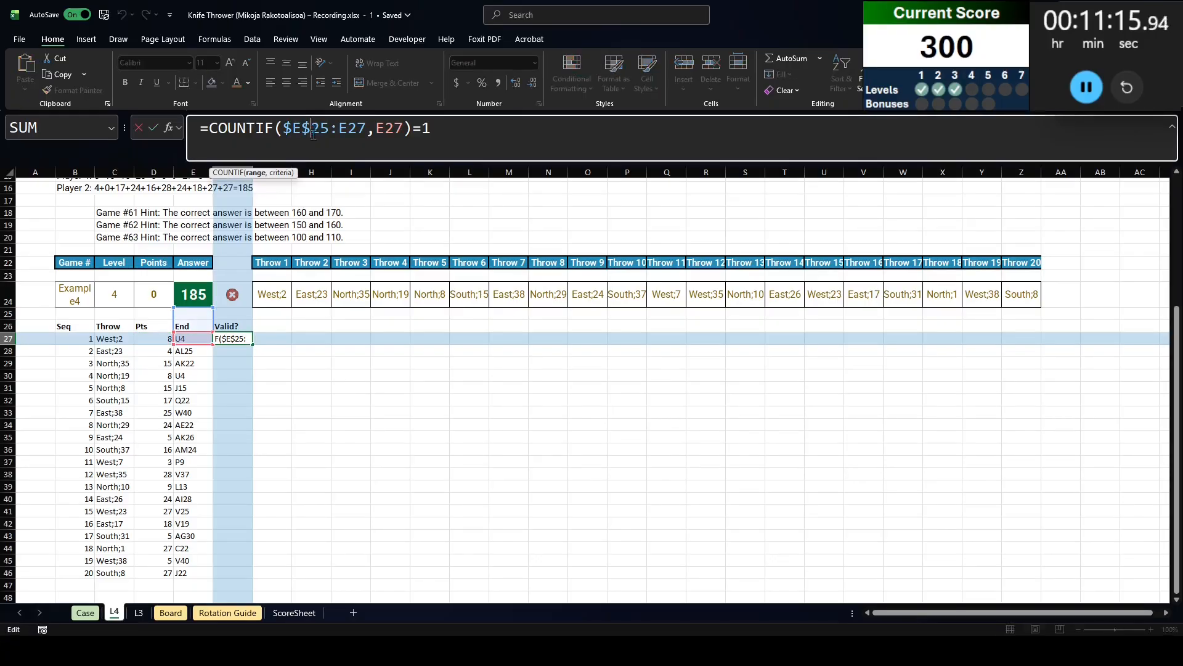
left_click_drag(176, 305, 176, 327)
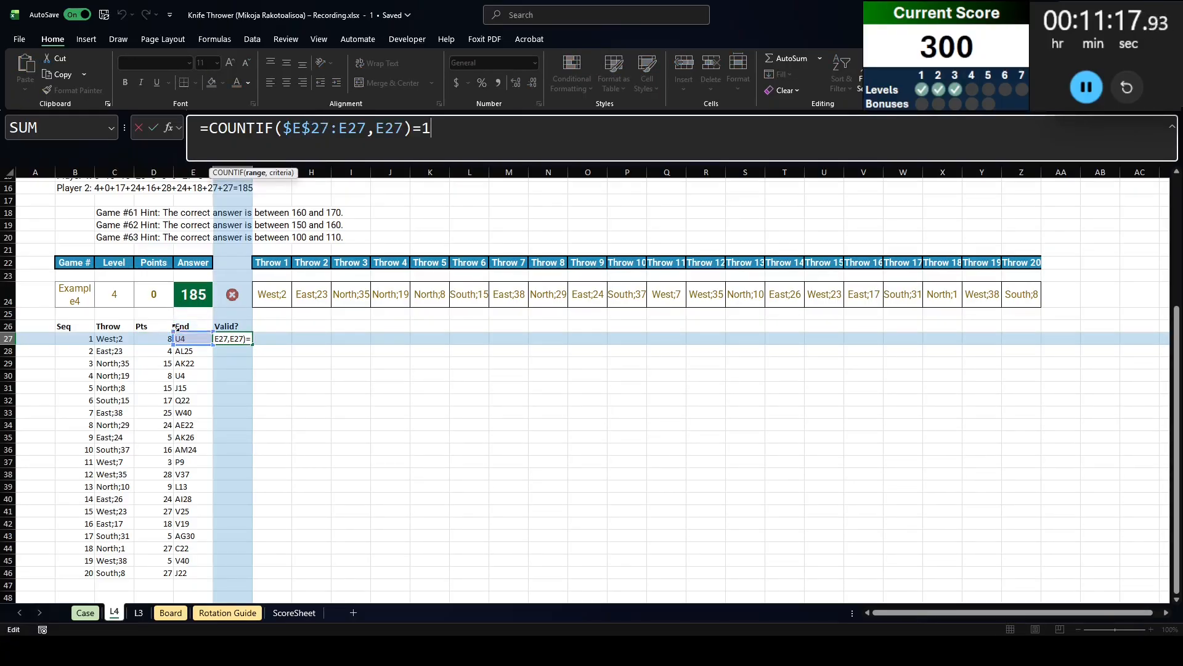
key("Return")
key("Up")
Copy the validity formula from F27 down the Valid? column to F46
key("ctrl+c")
key("Left")
key("ctrl+Down")
key("Right")
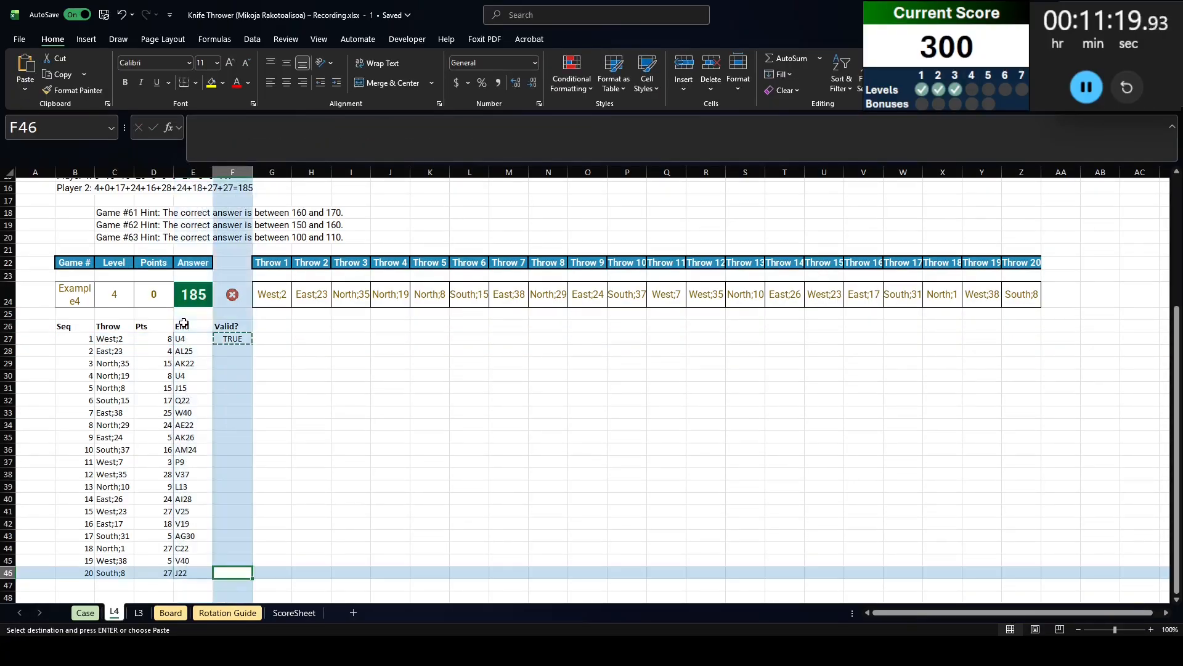
key("ctrl+shift+Up")
key("ctrl+v")
Add a Player header in G26 and enter 1 for the first throw in G27
left_click(275, 323)
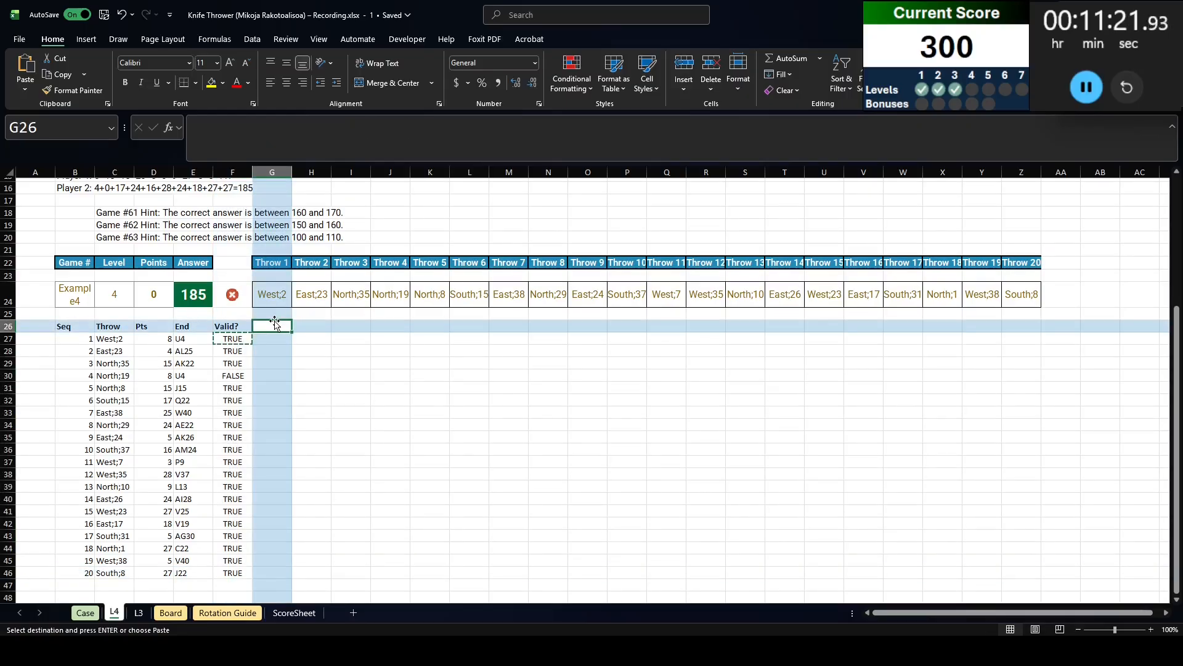
key("F2")
type("Player")
key("Return")
type("1")
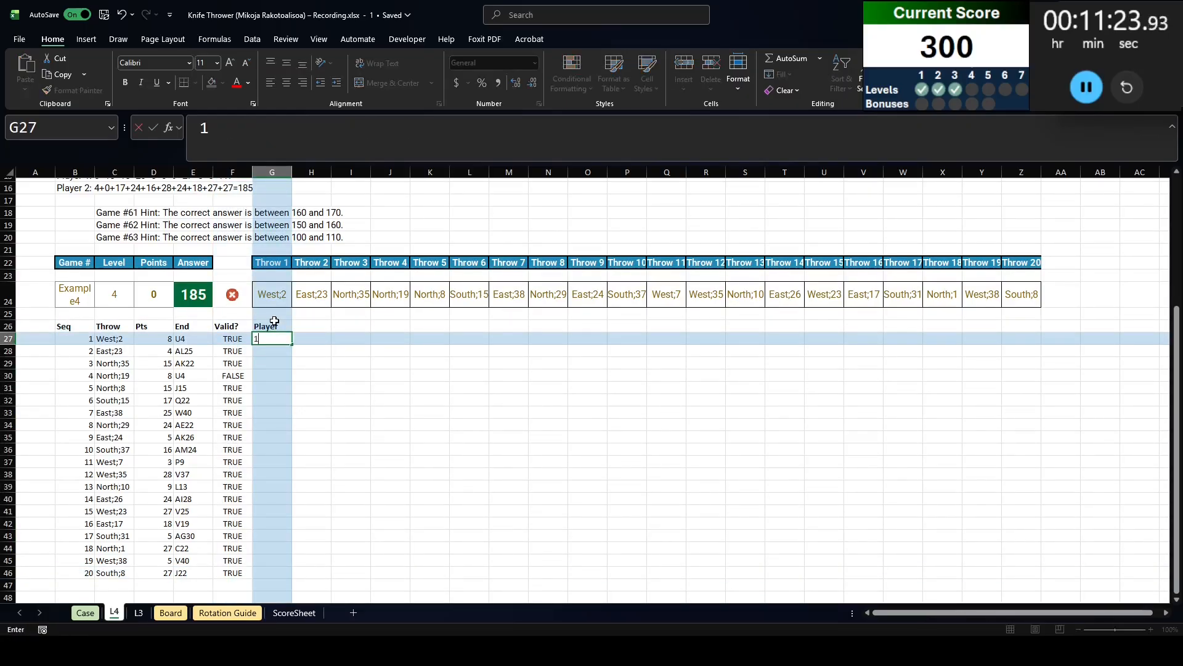
key("Return")
Enter =3-G27 in G28 and copy it down to G46 to alternate the players
type("=3-G27")
key("Return")
key("Up")
key("ctrl+c")
key("Left")
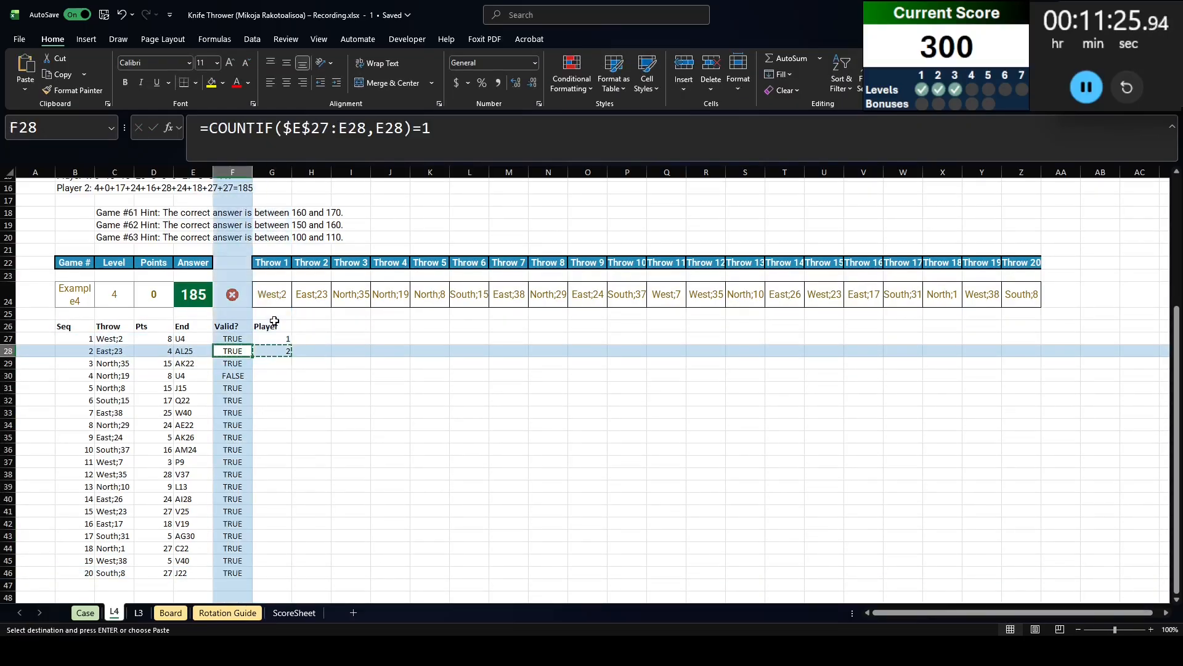
key("ctrl+Down")
key("Right")
key("ctrl+shift+Up")
key("ctrl+v")
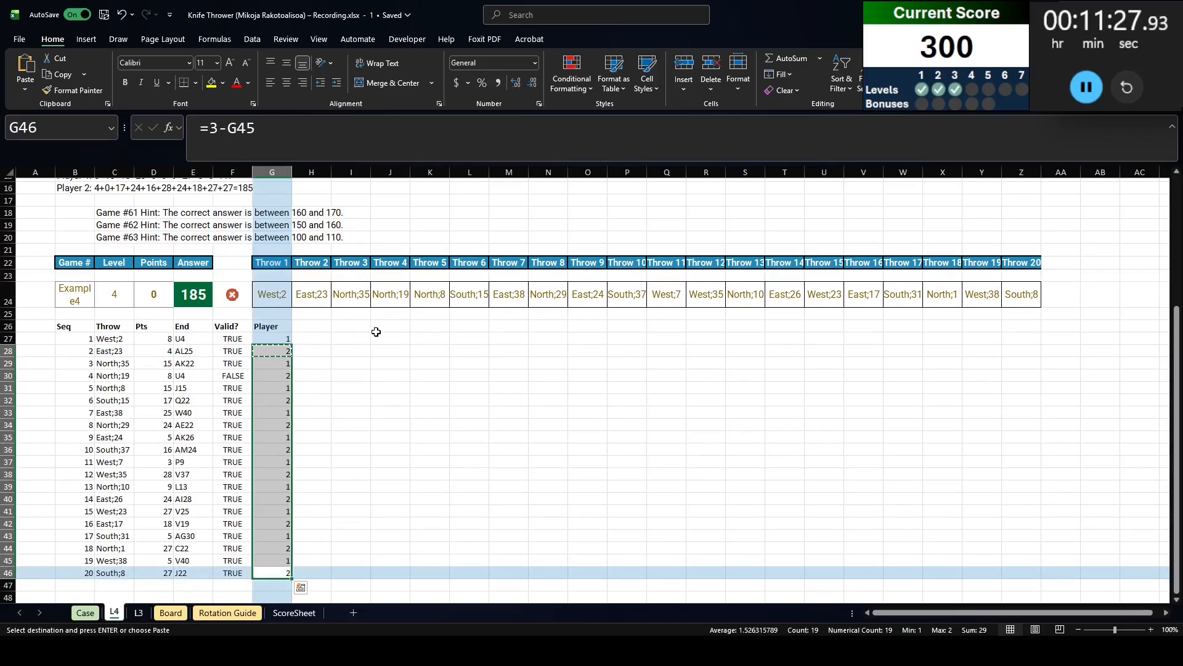
Enter the player numbers 1 and 2 as headers in I26 and J26
left_click(355, 325)
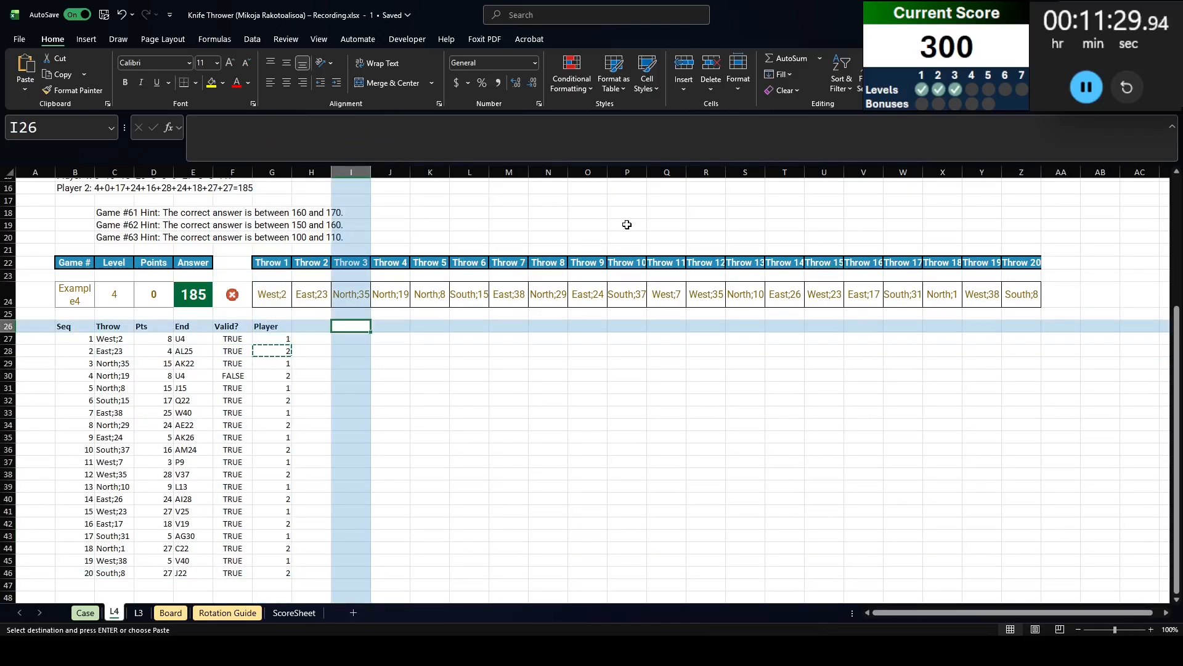
type("1")
key("Tab")
type("2")
key("Tab")
key("Return")
Start a SUMIFS formula in I27 with the points list D27# as the sum range
type("=s")
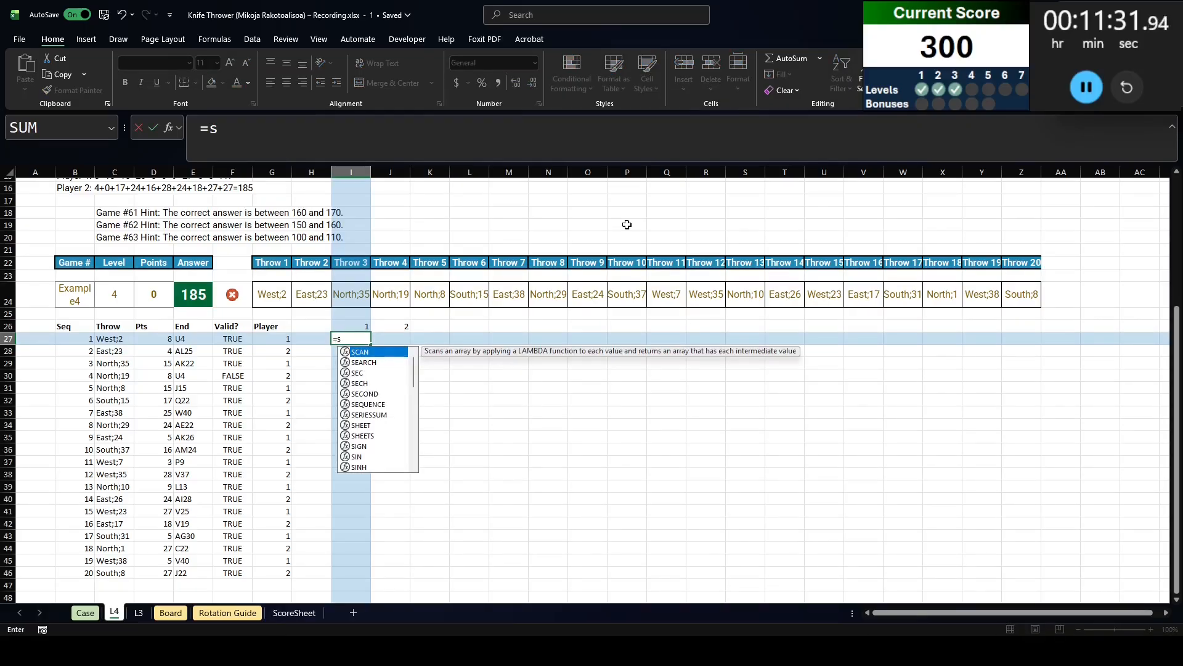
type("umifs(")
key("Left")
key("Left")
key("Left")
key("Left")
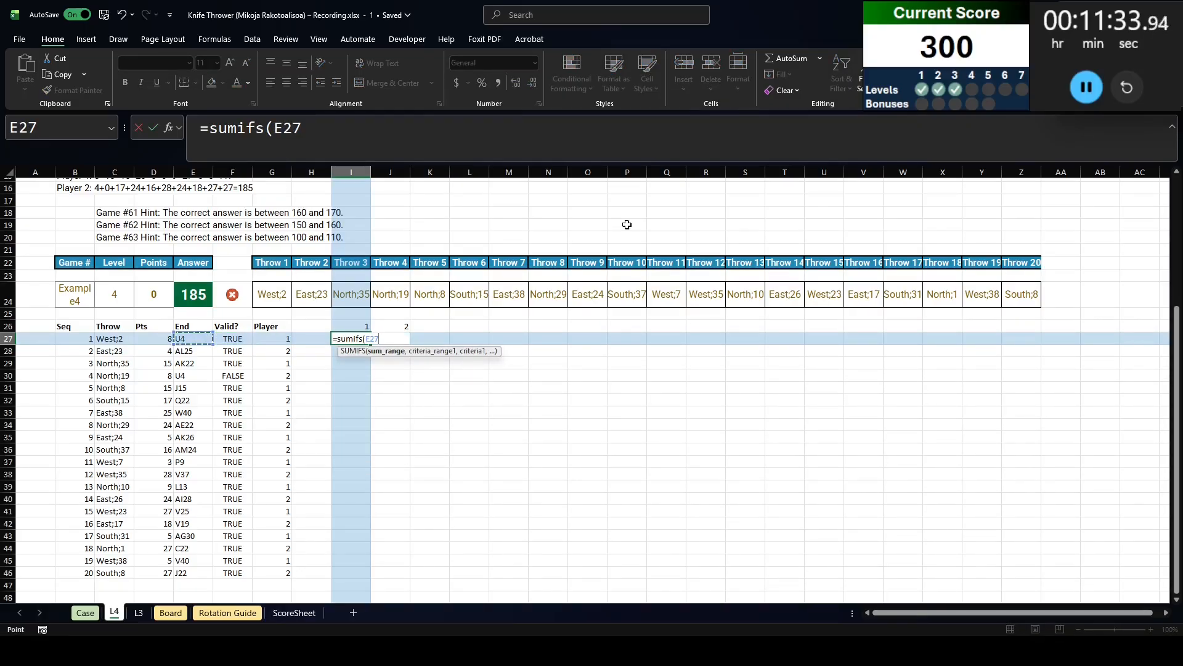
key("Left")
key("ctrl+shift+Down")
Set the first criteria range of the SUMIFS to the Valid? column F27:F46
type(",")
key("Left")
key("Left")
key("Left")
key("Right")
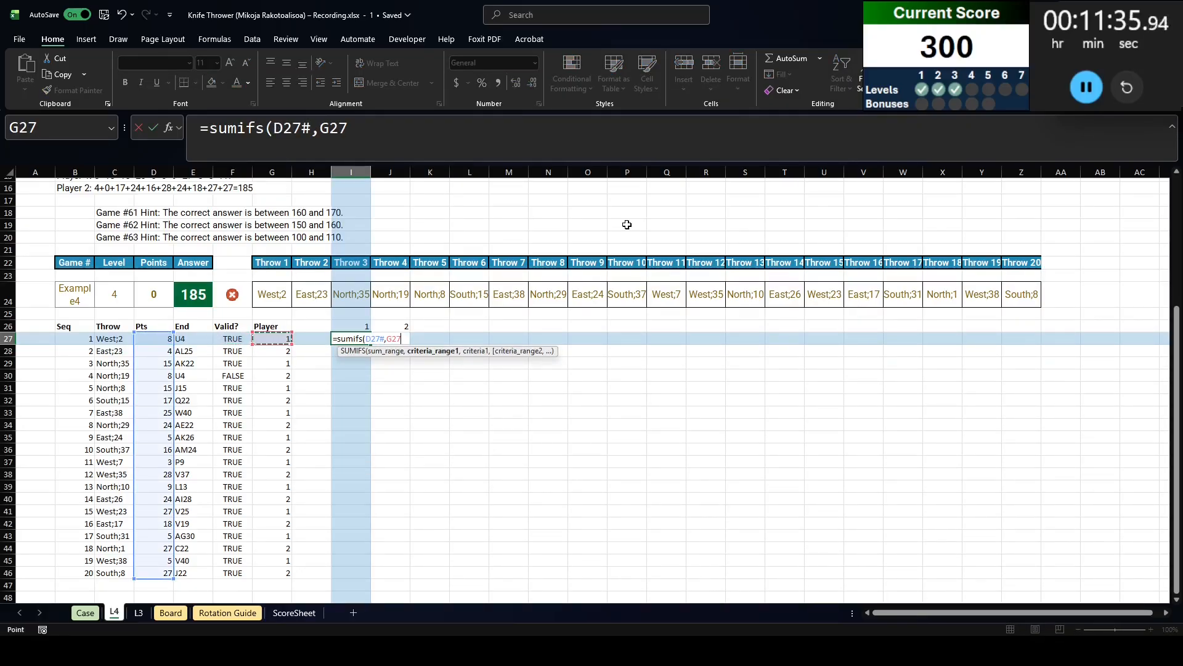
key("Left")
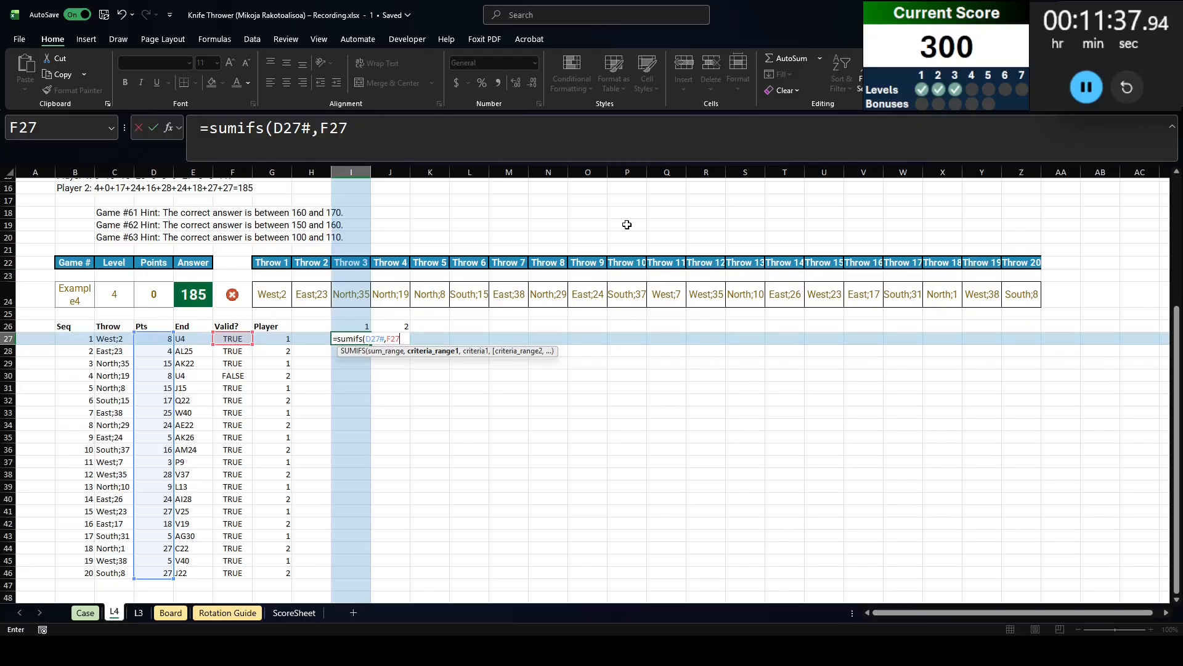
key("Return")
key("Return")
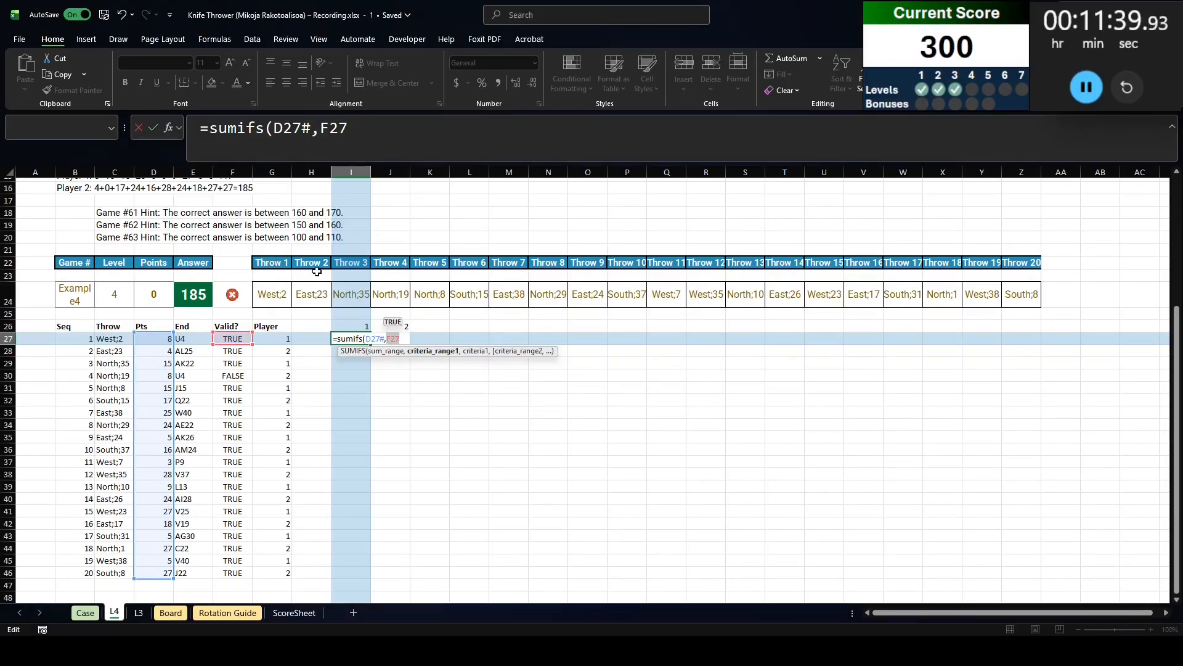
left_click(210, 347)
left_click_drag(221, 340, 222, 571)
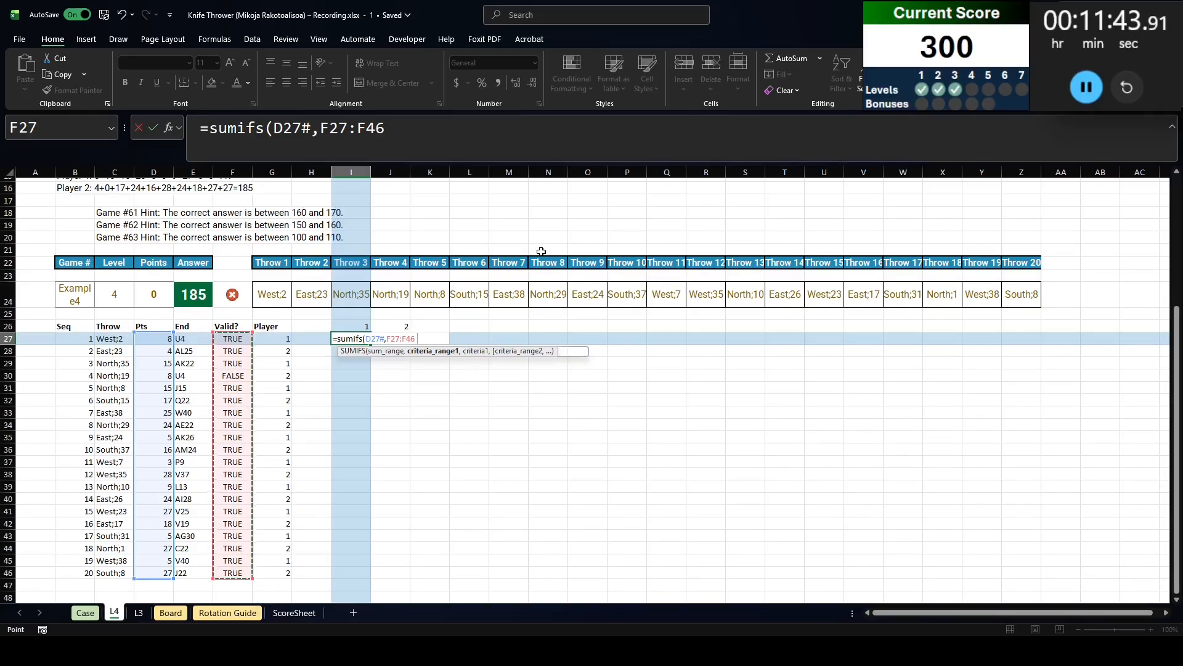
Complete the SUMIFS with criterion TRUE and the player range G27:G46 matched against I26:J26
type(",true,")
key("Left")
key("Left")
key("ctrl+shift+Down")
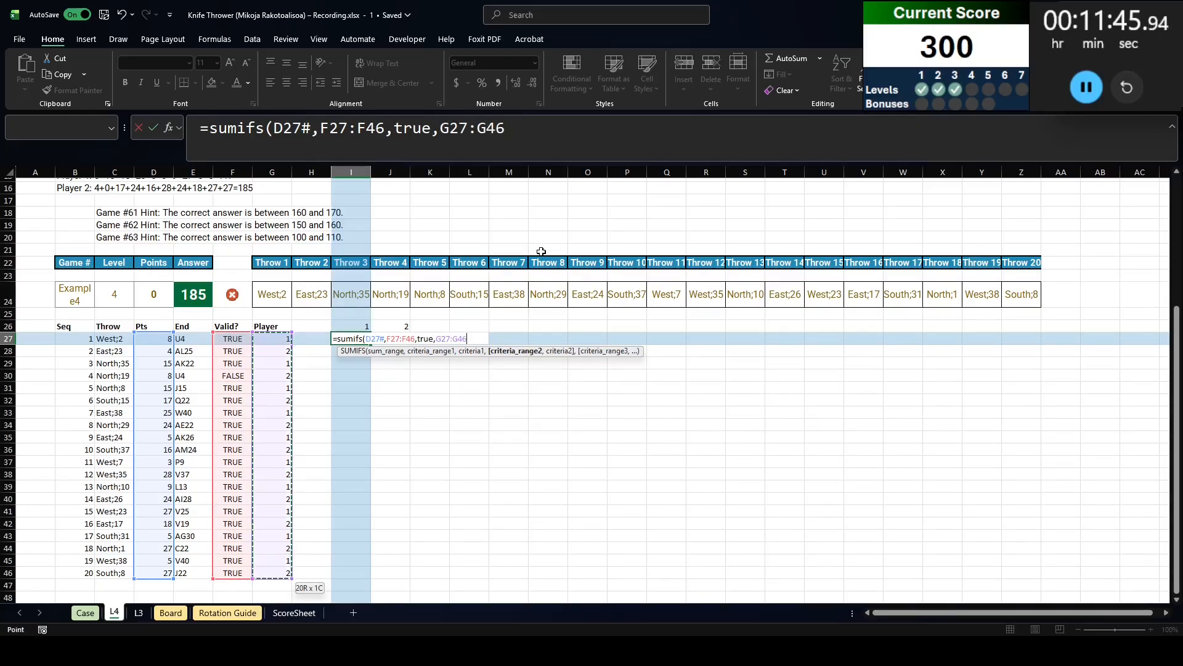
type(",")
key("Up")
key("shift+Right")
key("Return")
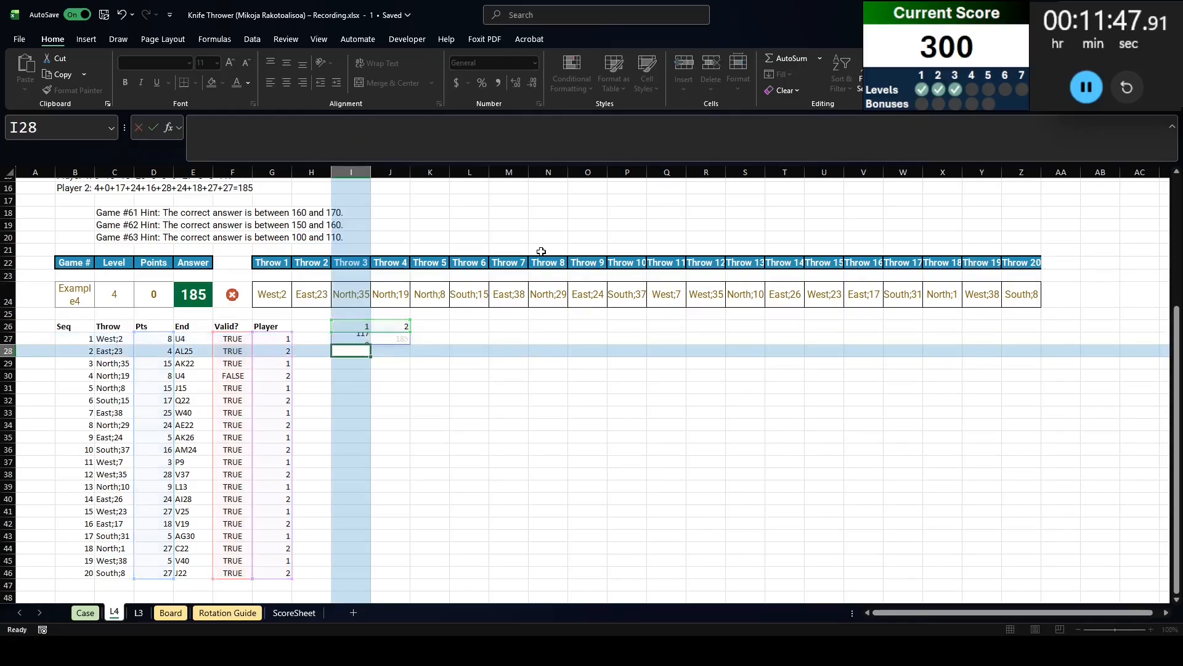
Compare the player totals with the example answer in E24, and enter =MAX(I27:J27) in M26 for the winner's points
key("Up")
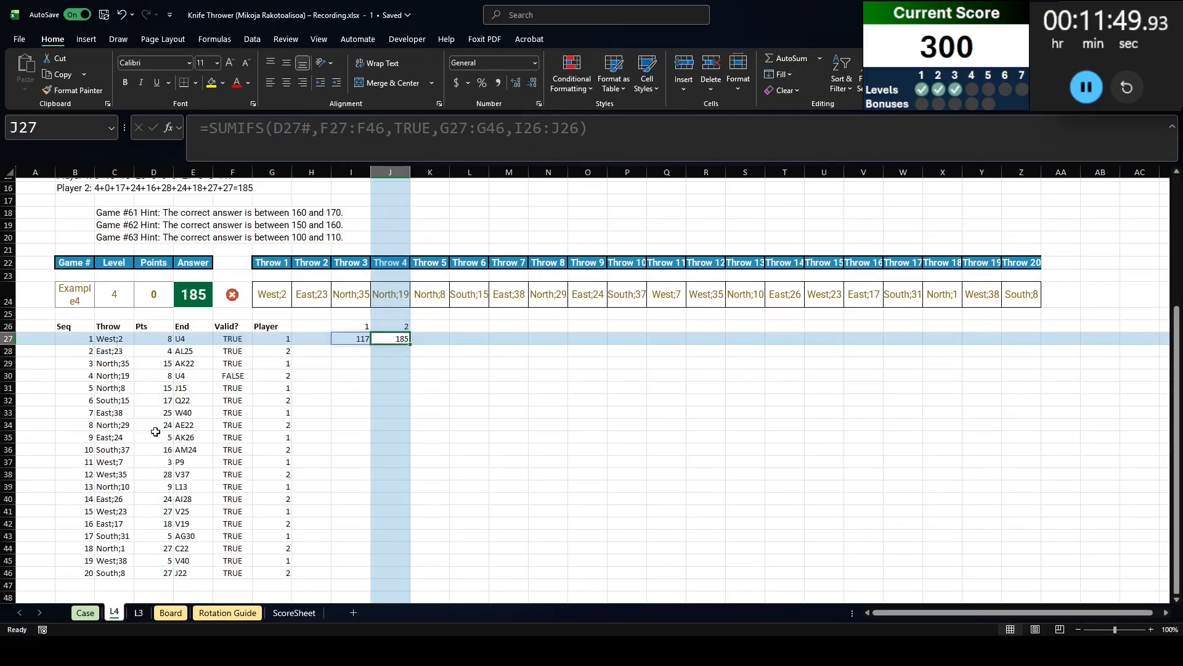
scroll(155, 431, "up", 5)
left_click(84, 262)
left_click(191, 478)
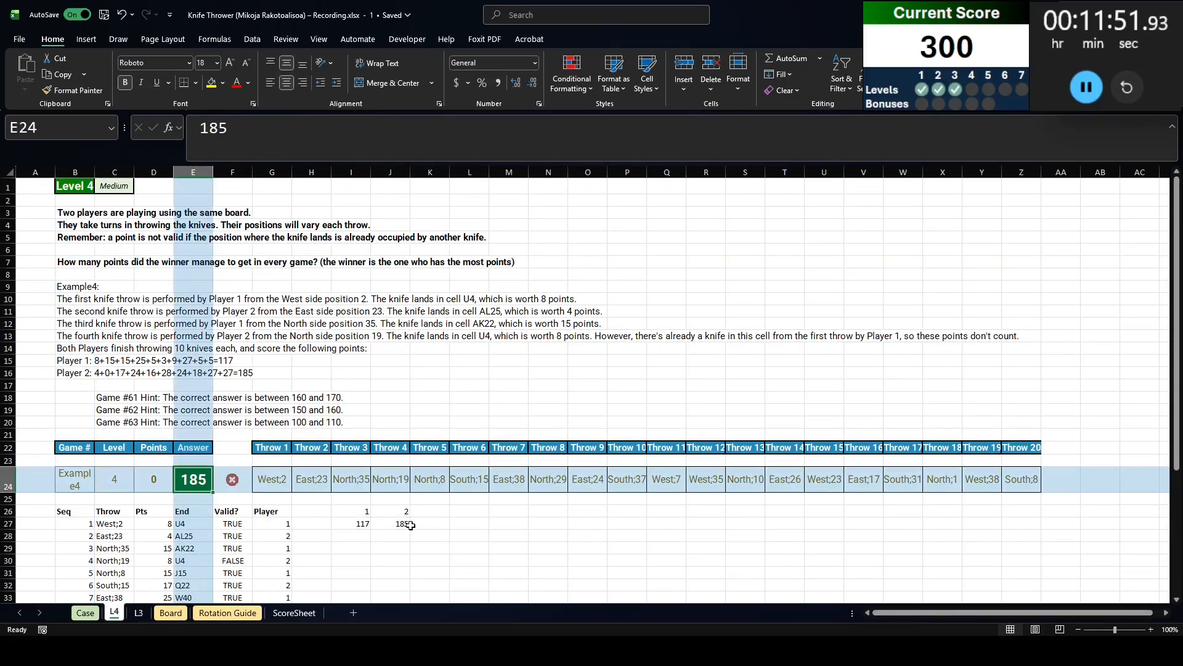
left_click(410, 525)
left_click(519, 511)
type("=")
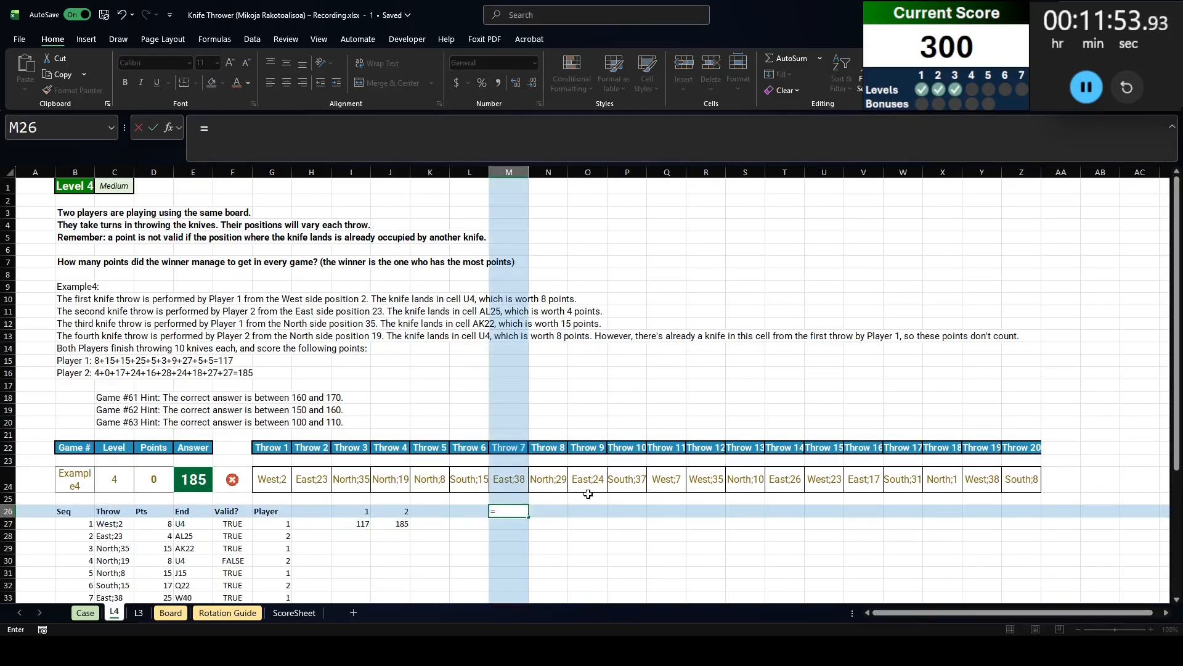
type("max(")
key("Left")
key("Left")
key("Left")
key("Down")
key("shift+Left")
key("Return")
Copy game numbers 61 to 80 from the Case sheet and paste them as values into L4 starting at L27
key("Left")
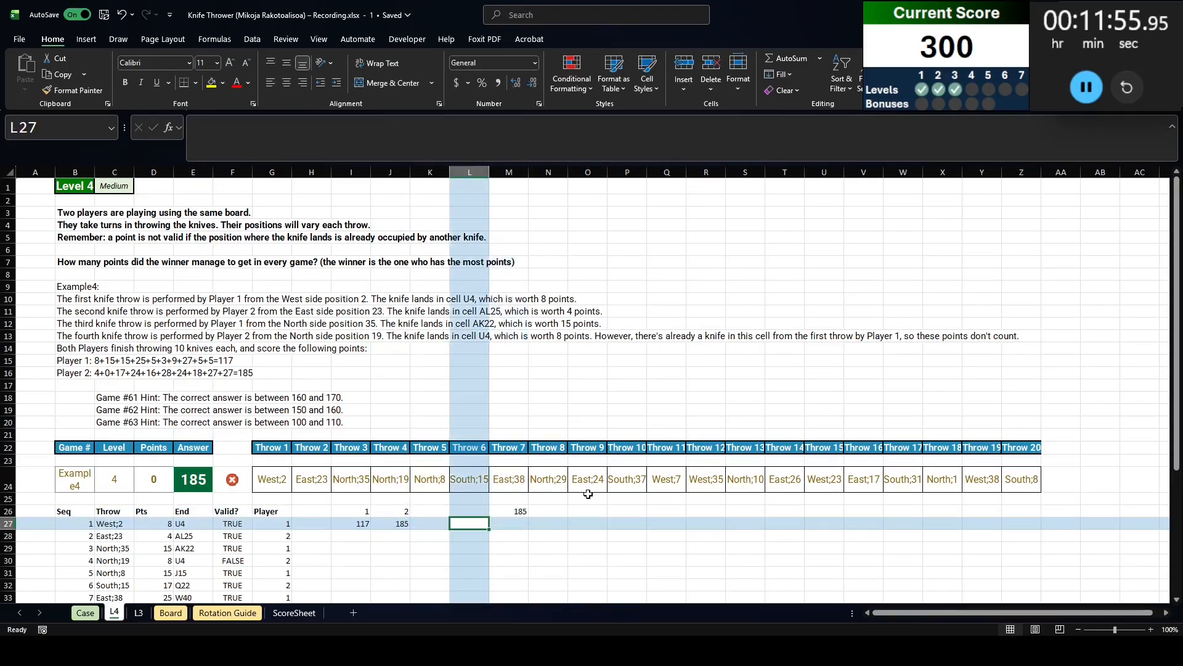
key("ctrl+Page_Up")
left_click_drag(961, 614, 435, 619)
left_click(54, 343)
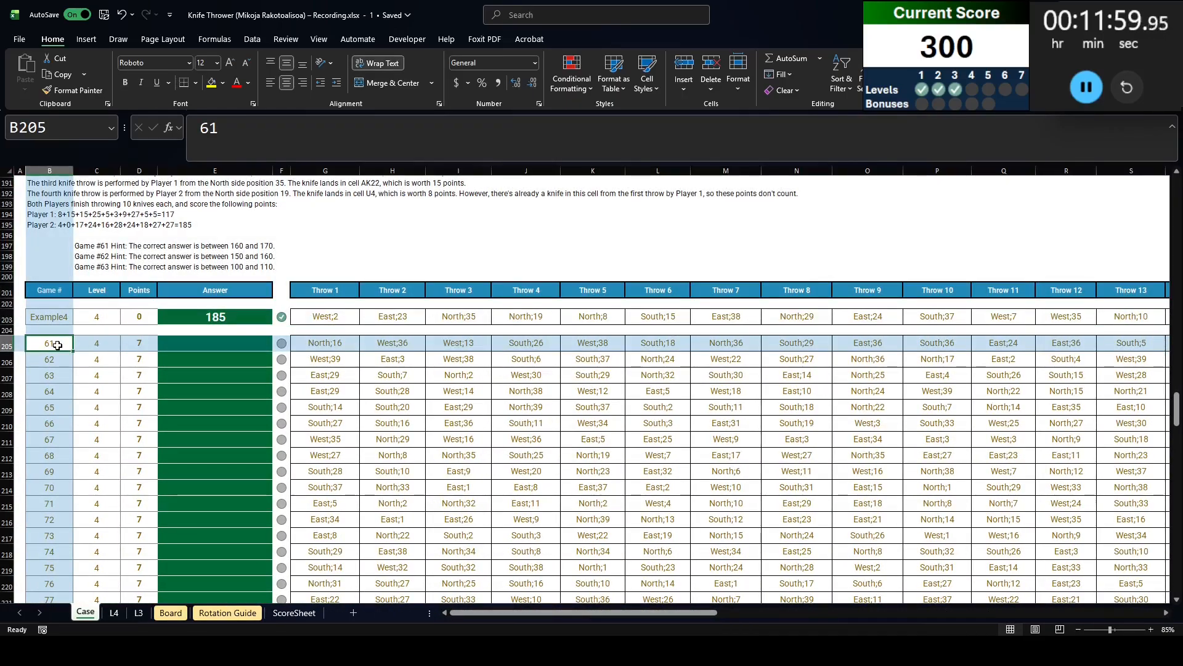
key("ctrl+shift+Down")
key("ctrl+c")
key("ctrl+Page_Down")
key("ctrl+shift+v")
Create a data table over L26:M46 with B24 as the column input cell
key("Up")
key("shift+Right")
key("ctrl+shift+Down")
key("ctrl+shift+Down")
key("alt+d")
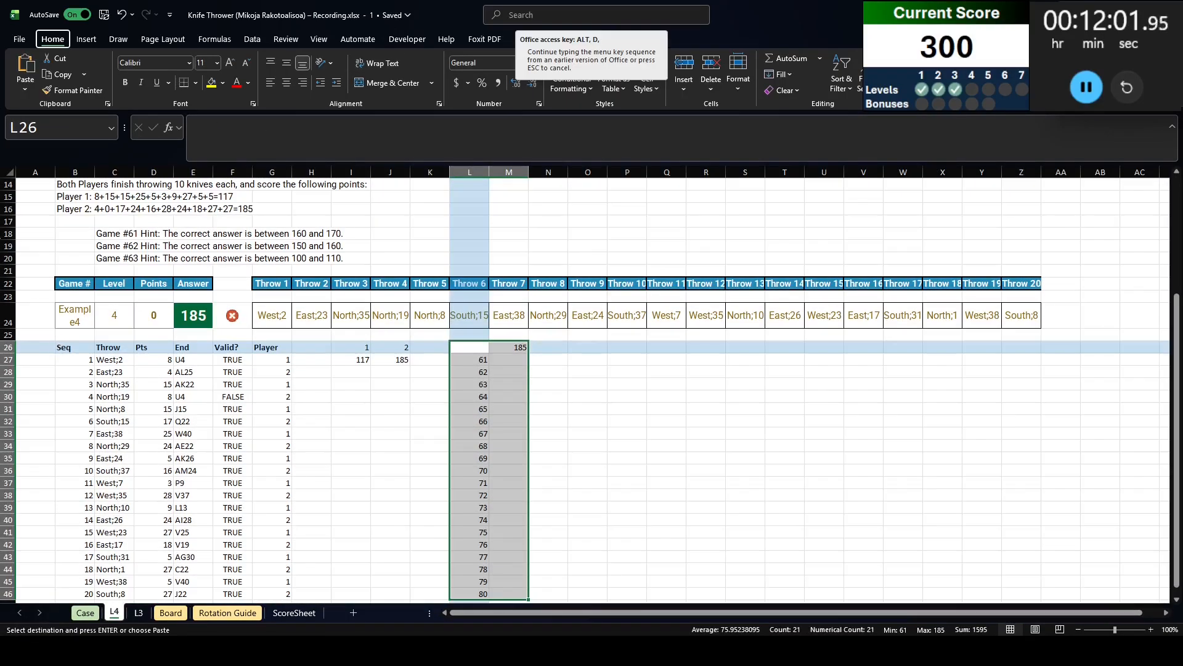
key("t")
key("Tab")
left_click(65, 321)
left_click(510, 378)
Copy the data table results from M27:M46 and paste them as values into the Level 4 answers from E205 on the Case sheet
left_click(518, 358)
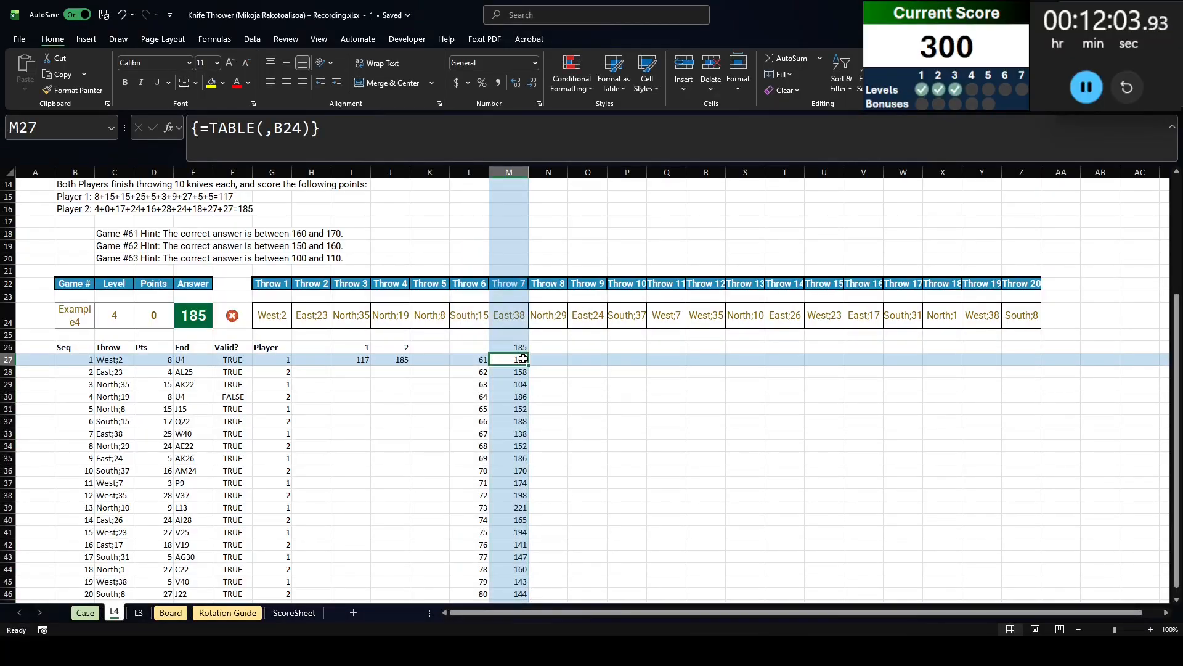
key("ctrl+shift+Down")
key("ctrl+c")
key("ctrl+Page_Up")
key("Right")
key("Right")
key("Right")
key("ctrl+shift+v")
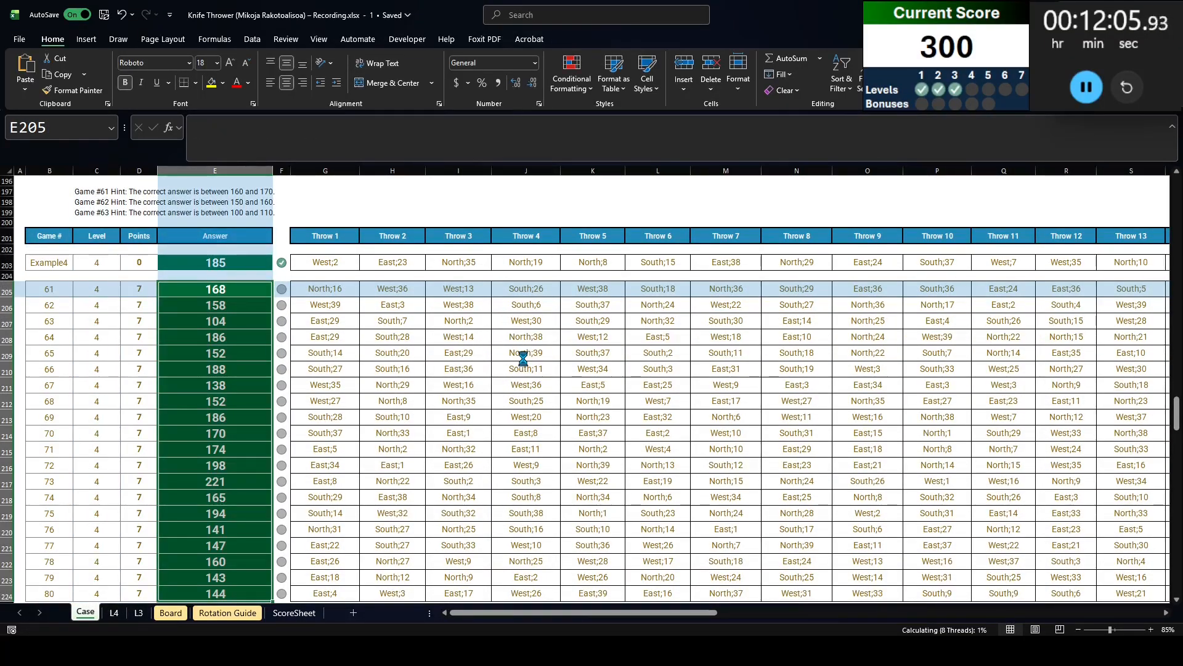
key("ctrl+Page_Down")
key("ctrl+Page_Up")
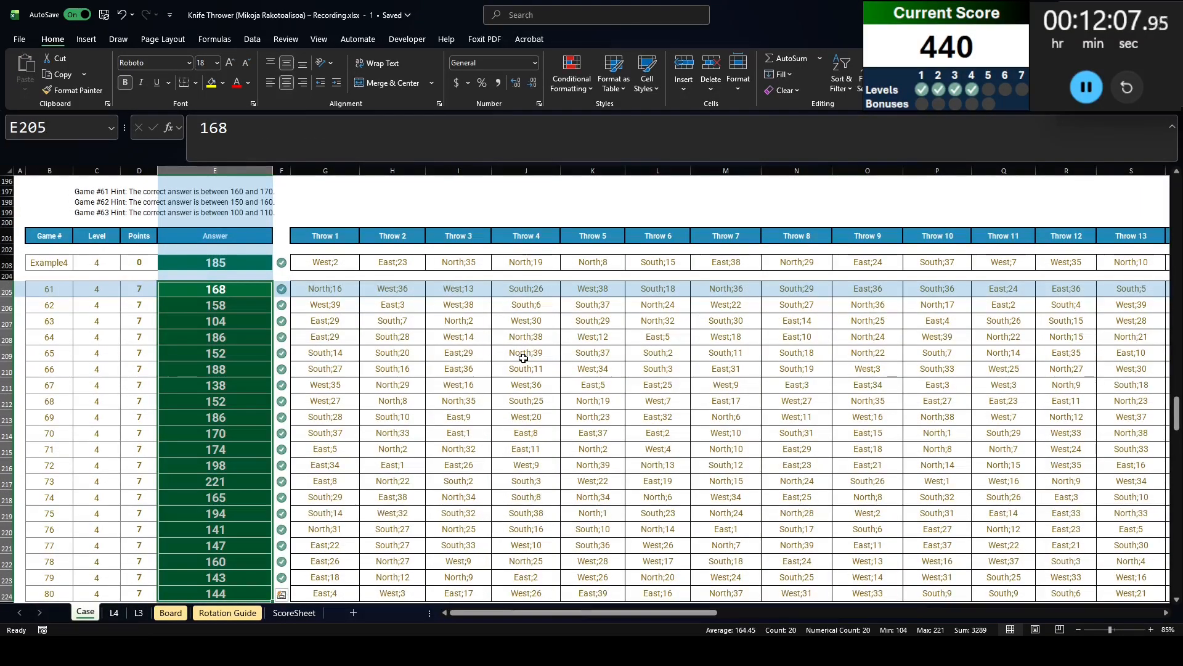
Read the Level 5 rules about board rotations in radians and examine the example throw in G252
scroll(62, 254, "down", 7)
left_click(61, 253)
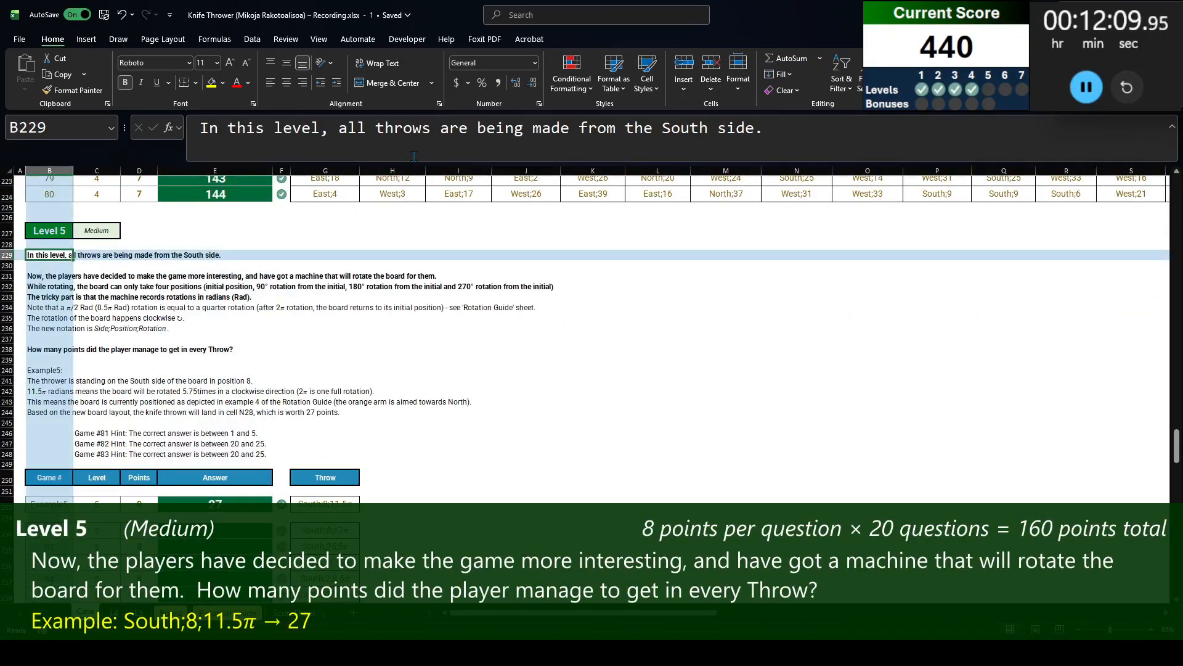
scroll(370, 213, "down", 1)
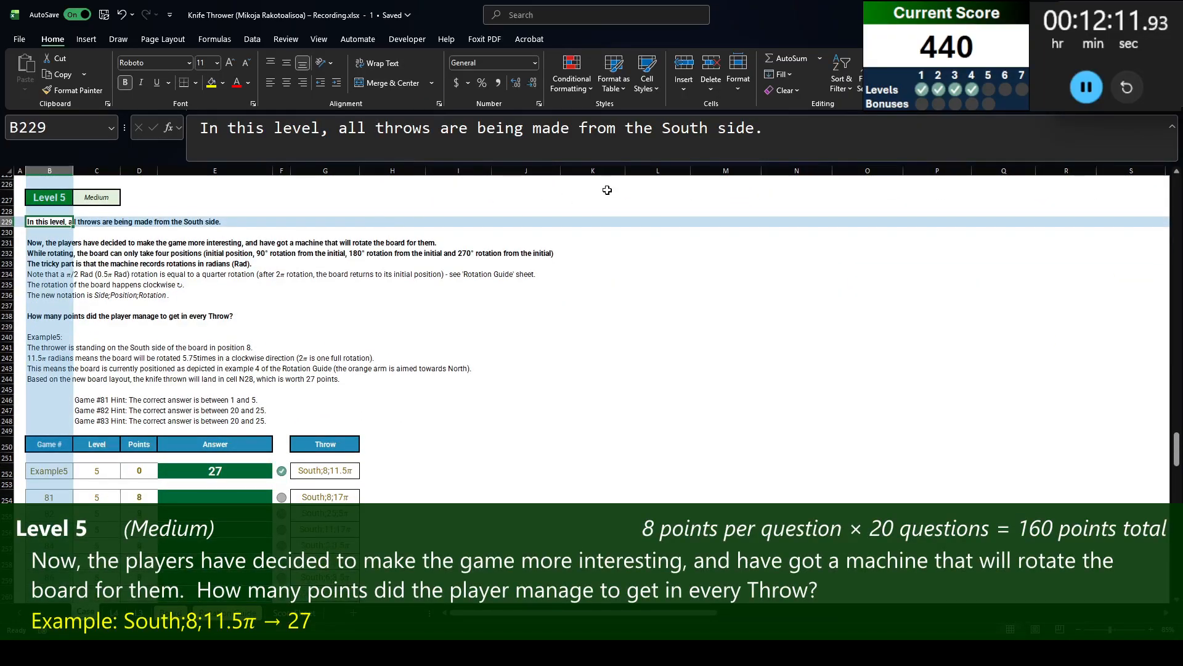
key("Down")
key("Down")
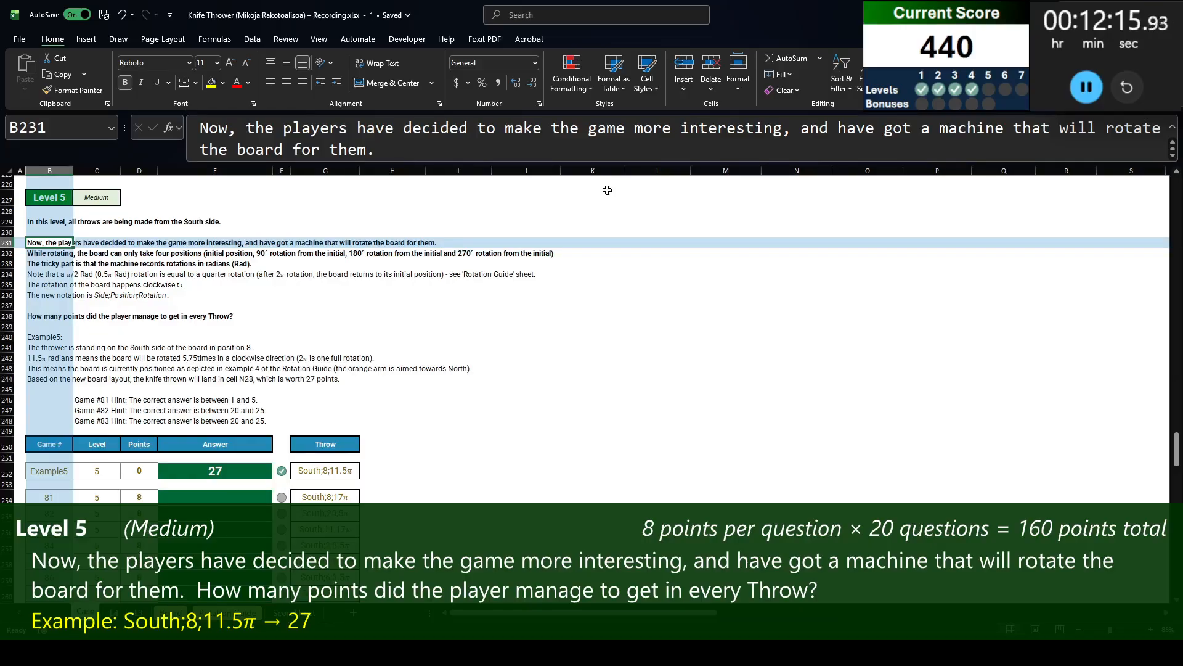
key("Down")
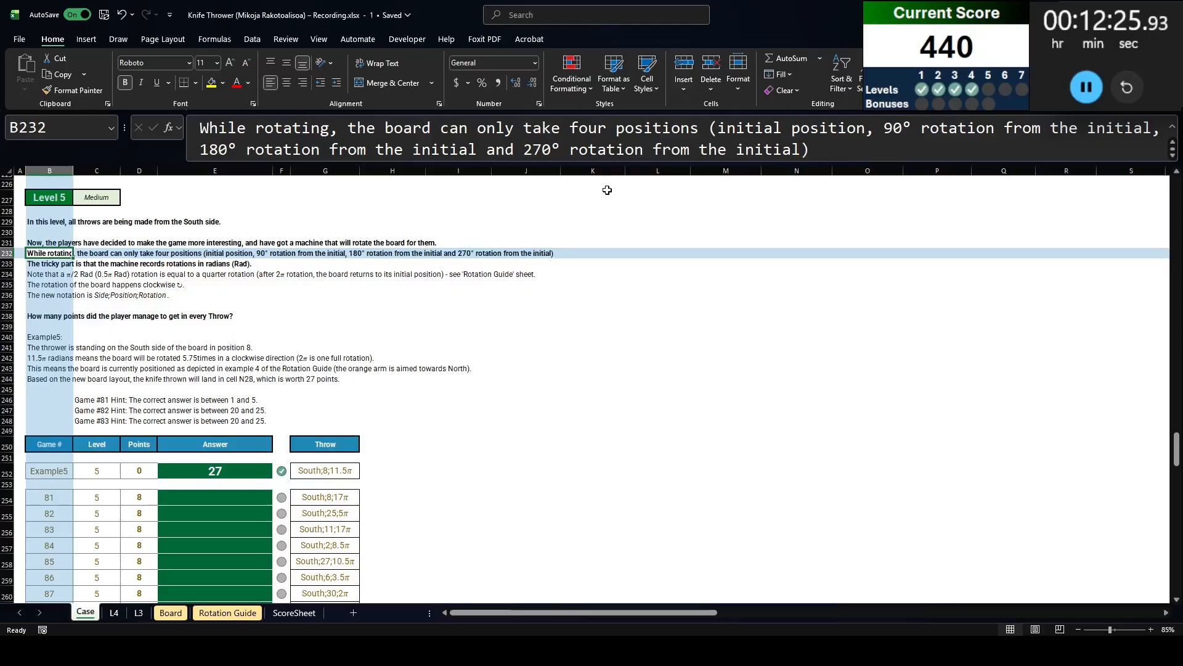
key("Down")
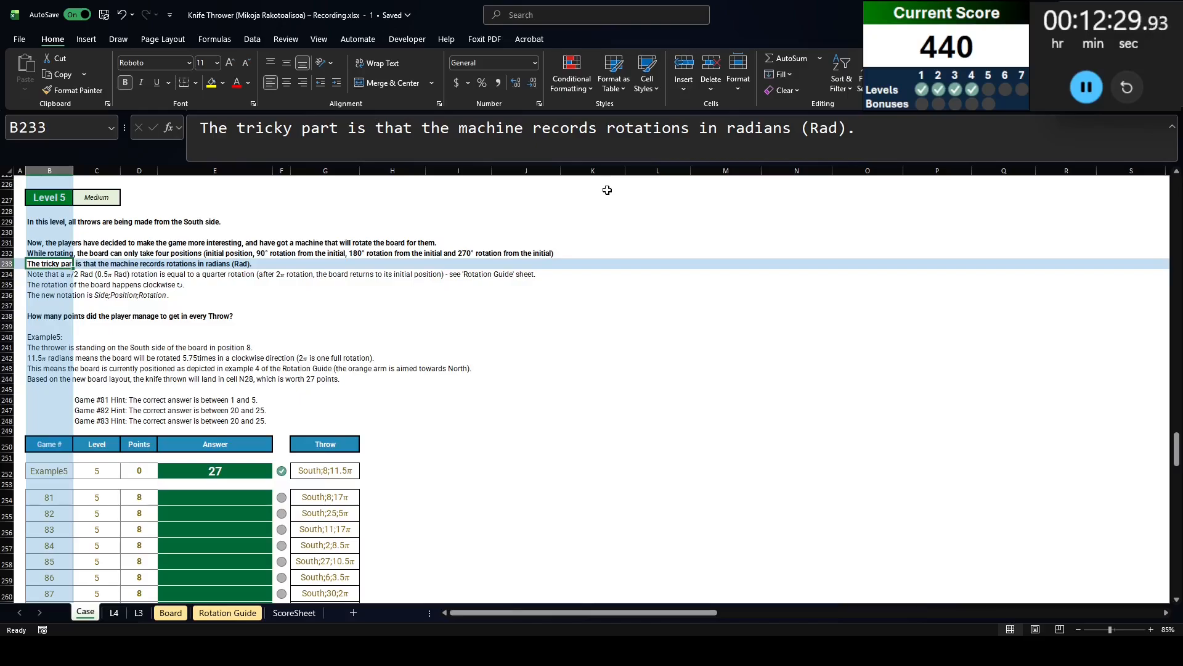
key("Down")
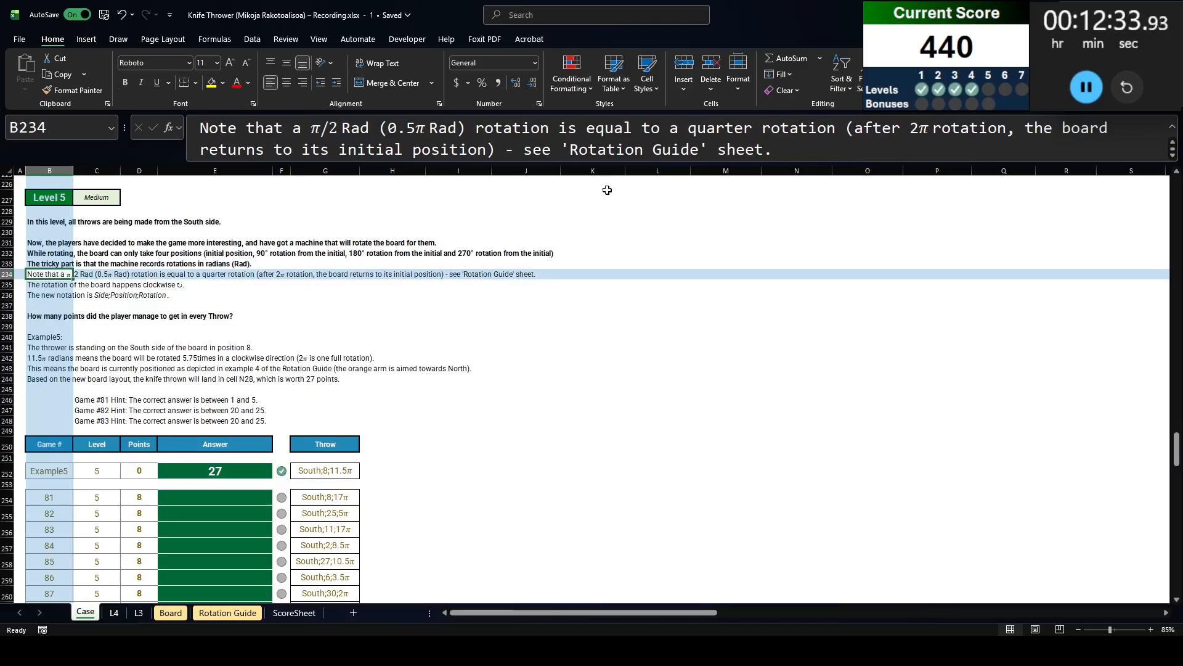
key("Down")
key("Down")
key("Down")
key("Down")
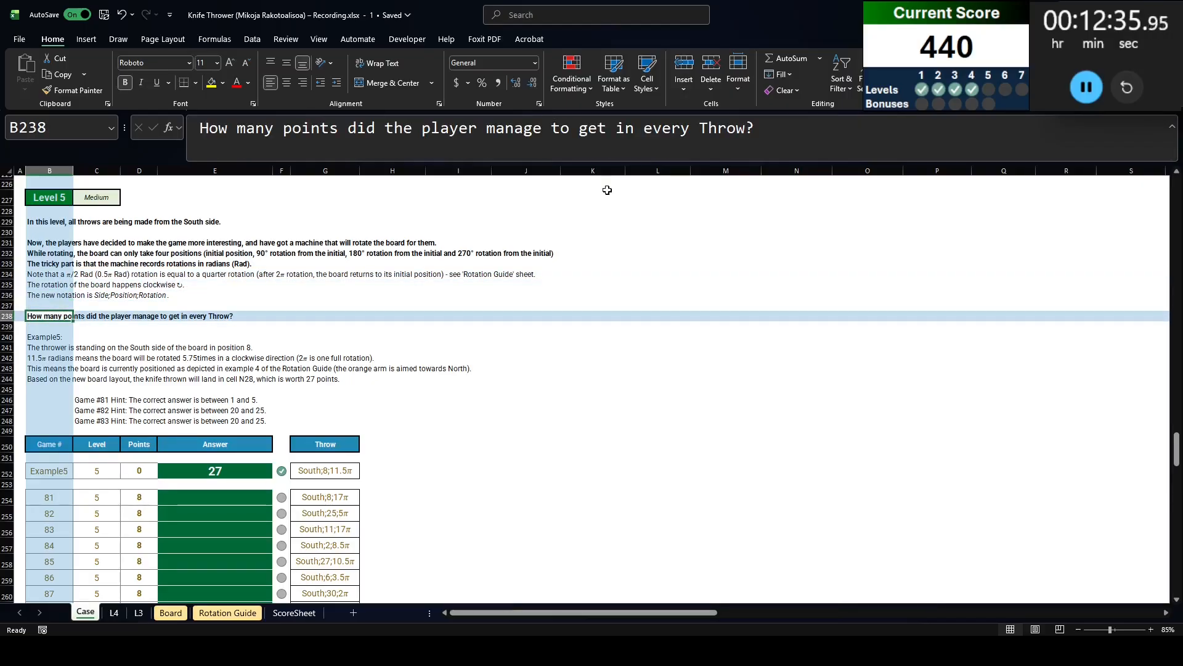
left_click(305, 470)
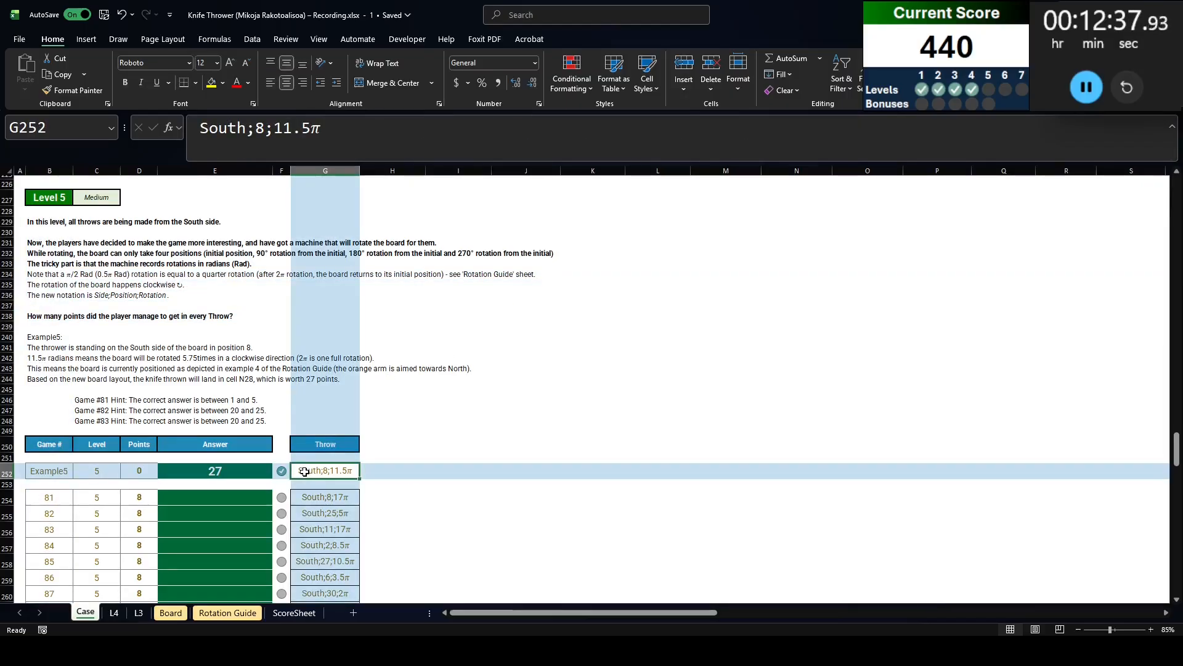
Add the headers Side, Position and Rotation in H250:J250, beside the Level 5 Throw column
left_click(114, 297)
left_click(135, 296)
left_click(189, 294)
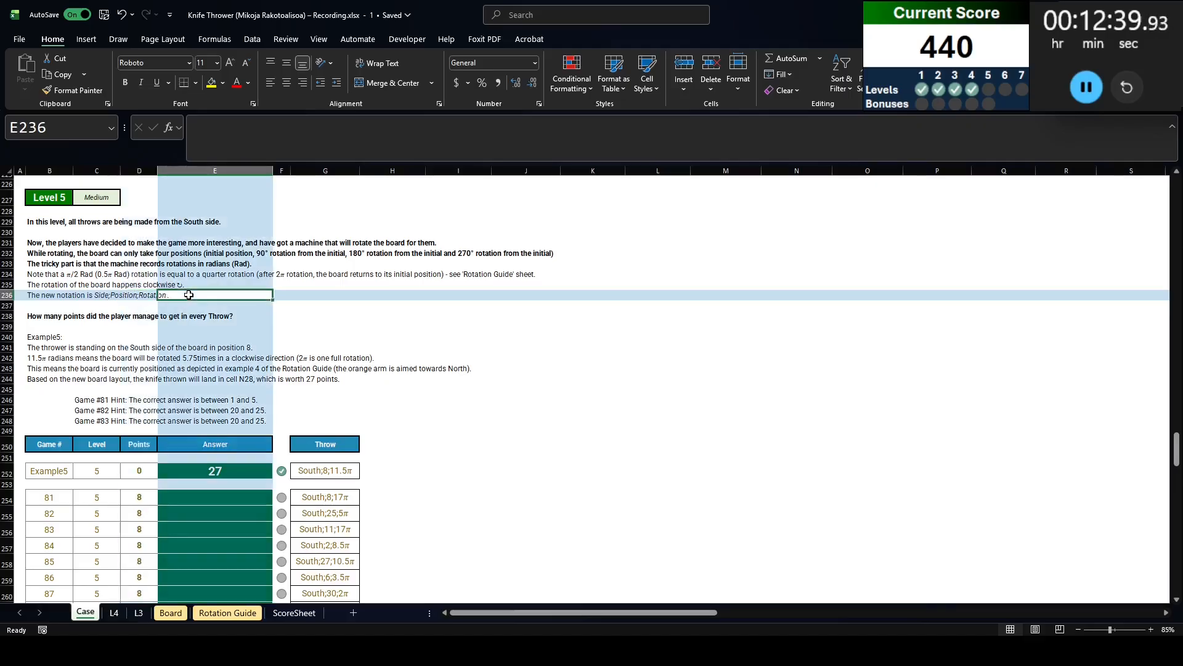
left_click(401, 444)
type("S")
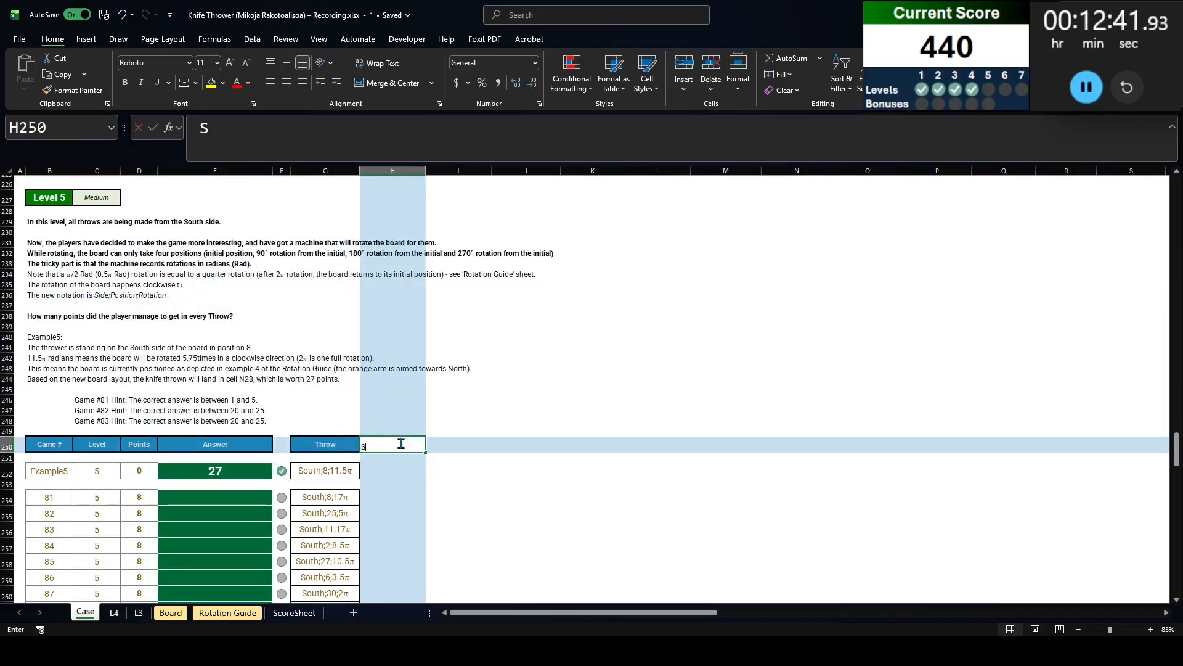
type("oidde")
key("Tab")
type("P")
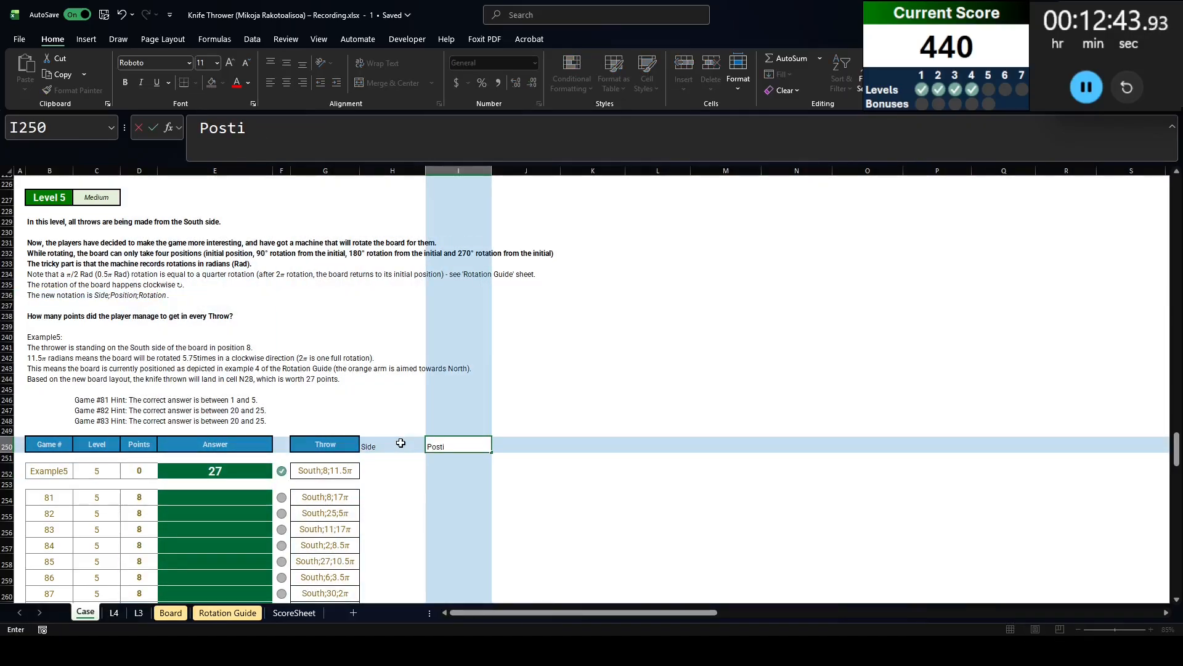
type("osition")
key("Tab")
type("Rotation")
key("Return")
key("Down")
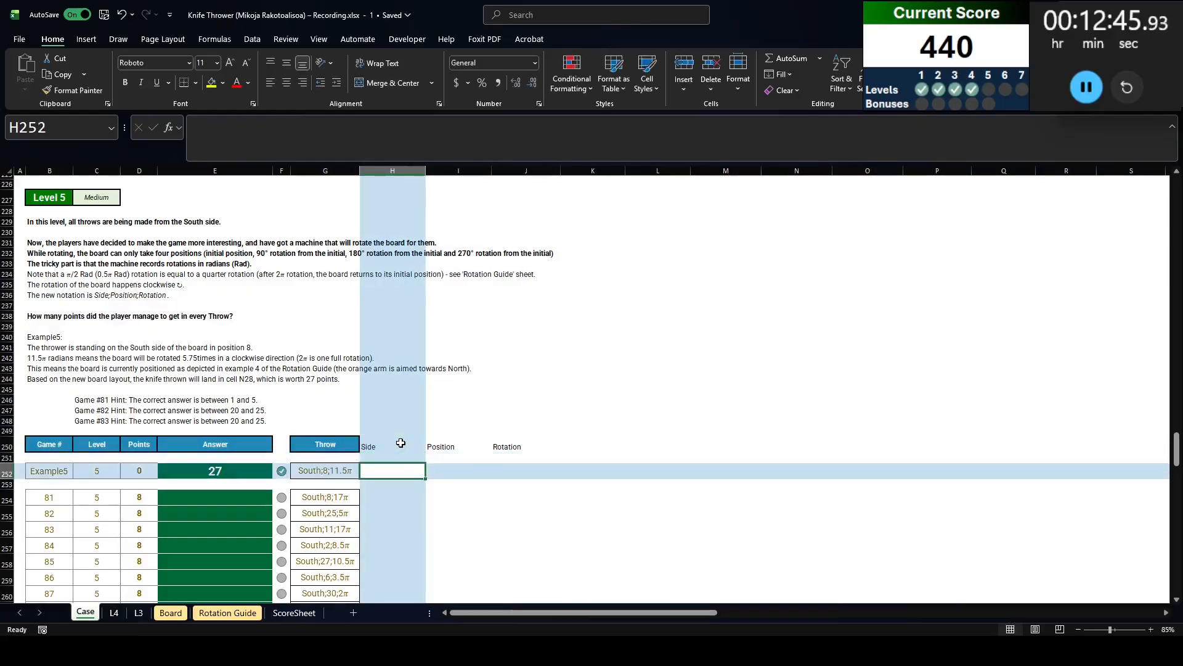
Split the example throw in G252 at each semicolon with a TEXTSPLIT formula in H252
type("=textsplit(")
key("Left")
type(",\"")
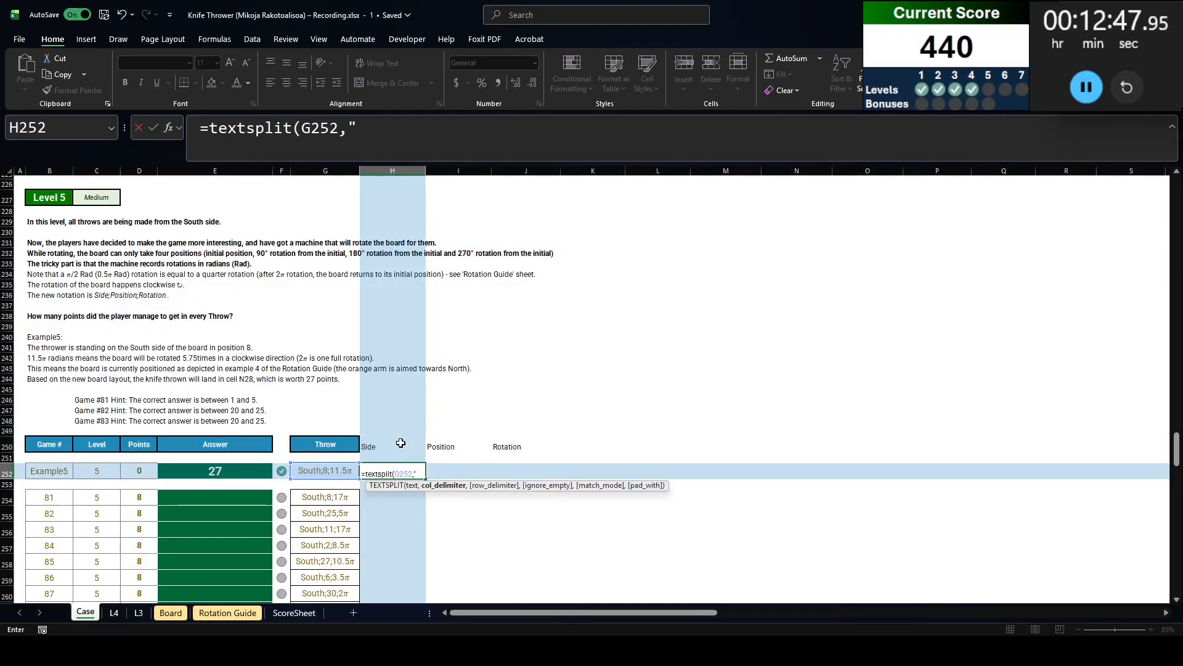
type(";\"")
key("Return")
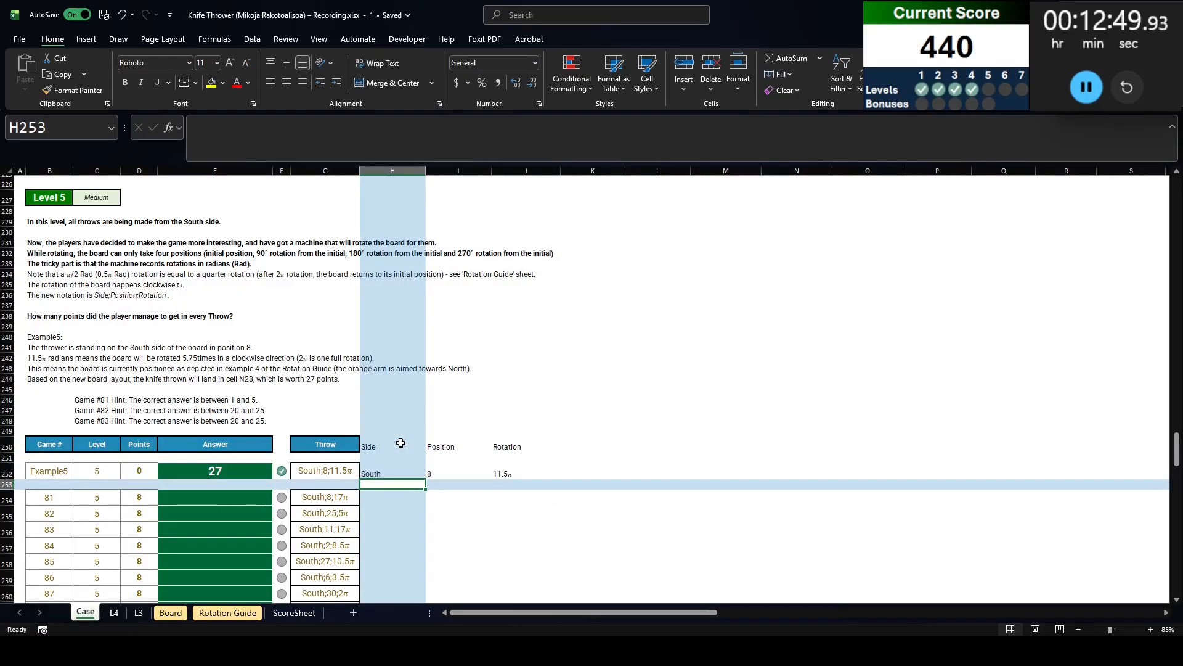
Add the header ThrowingPos in K250
left_click(550, 443)
left_click(576, 444)
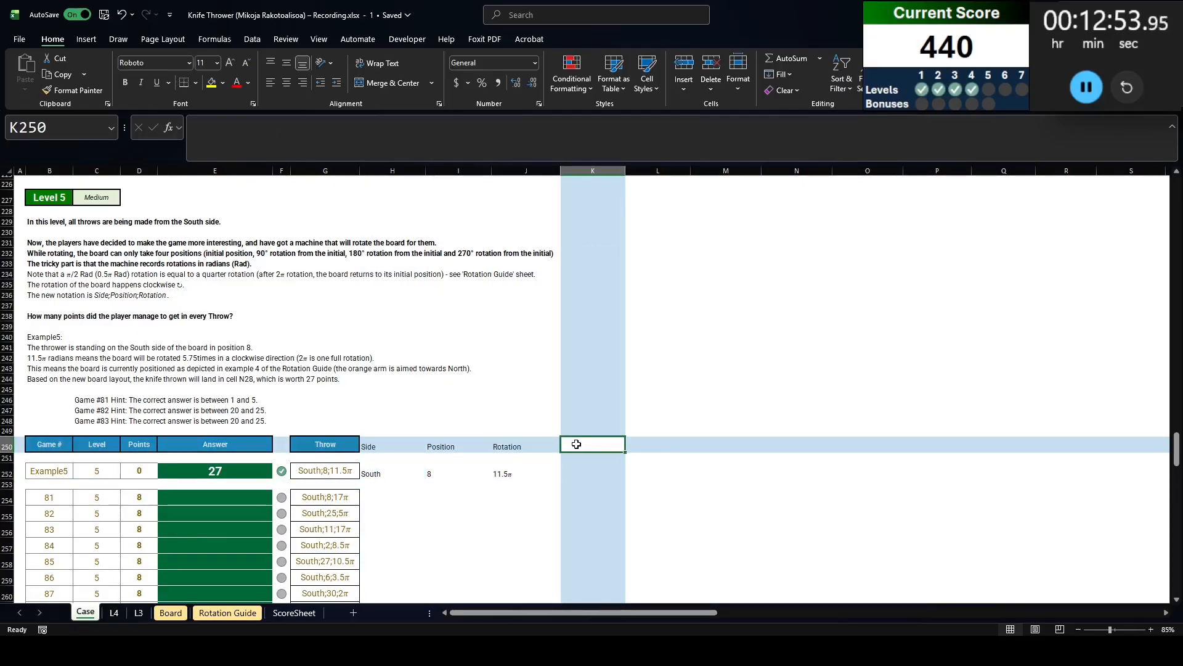
type("Thorwi")
type("ngP")
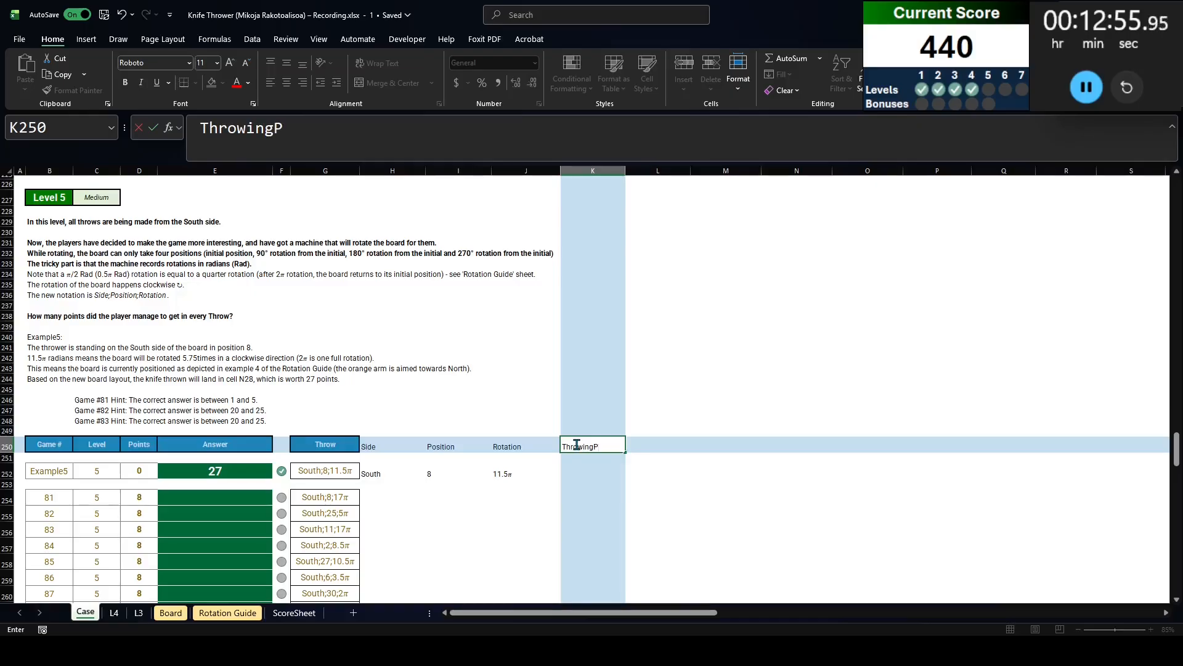
type("os")
key("Return")
key("Return")
Extract the side and position of the example throw in K252 with =TEXTBEFORE(G252,";",-1)
type("=")
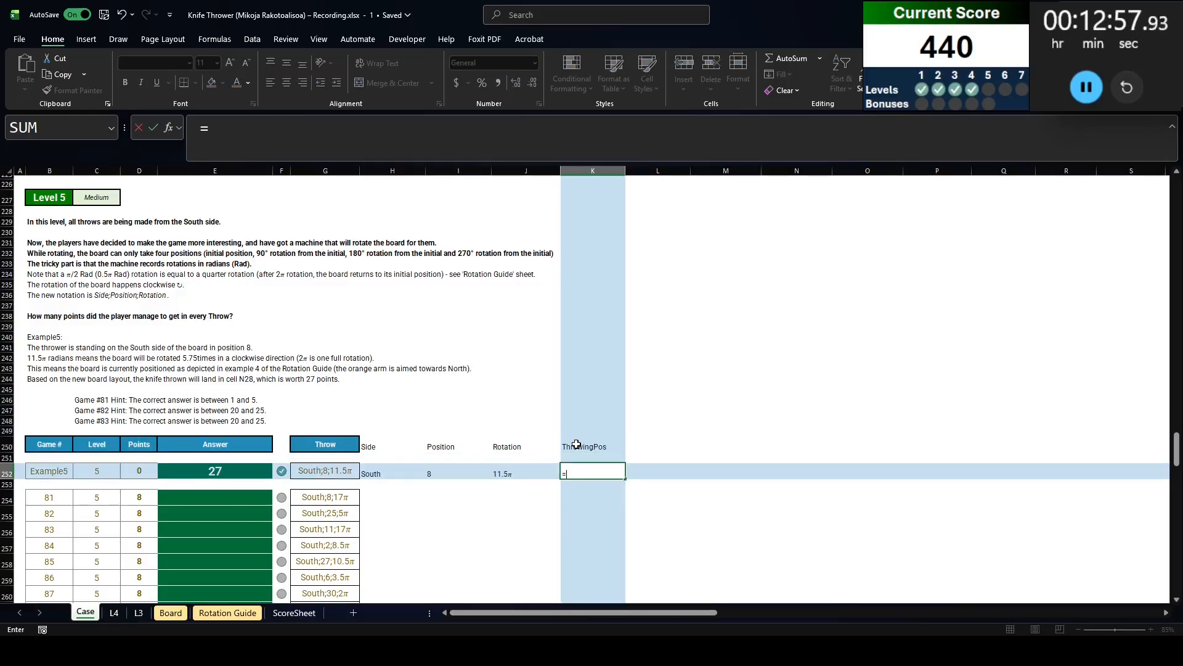
type("textbefore(")
key("Down")
key("Left")
key("Left")
key("Left")
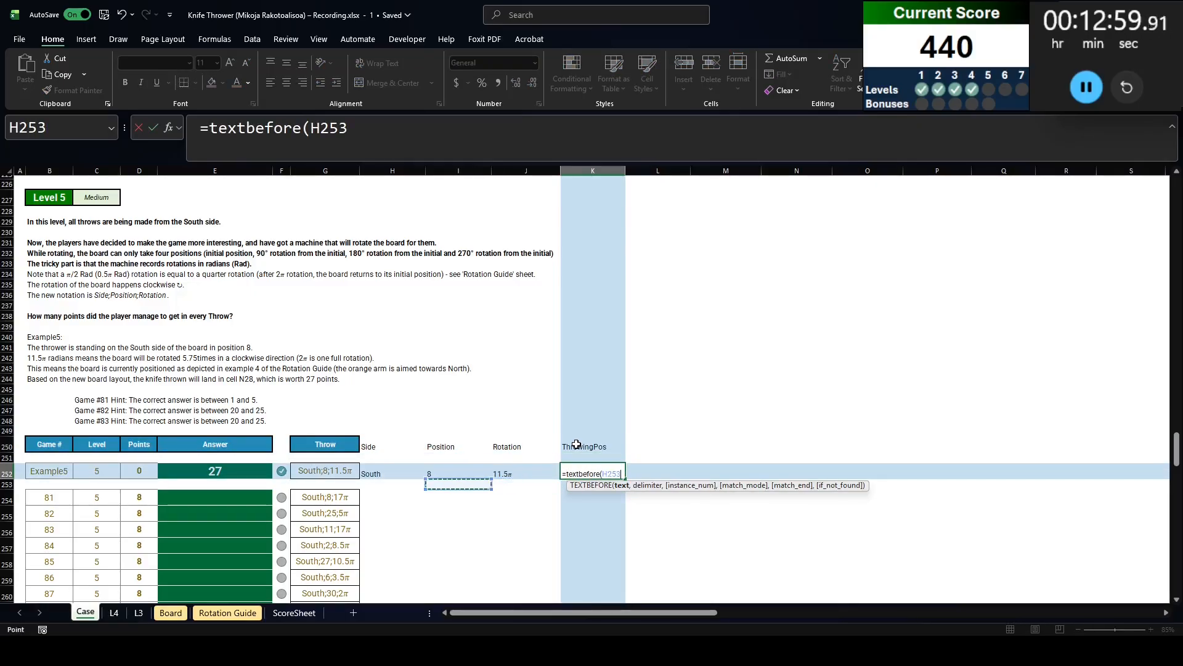
key("Up")
key("Left")
type(",\";\",,")
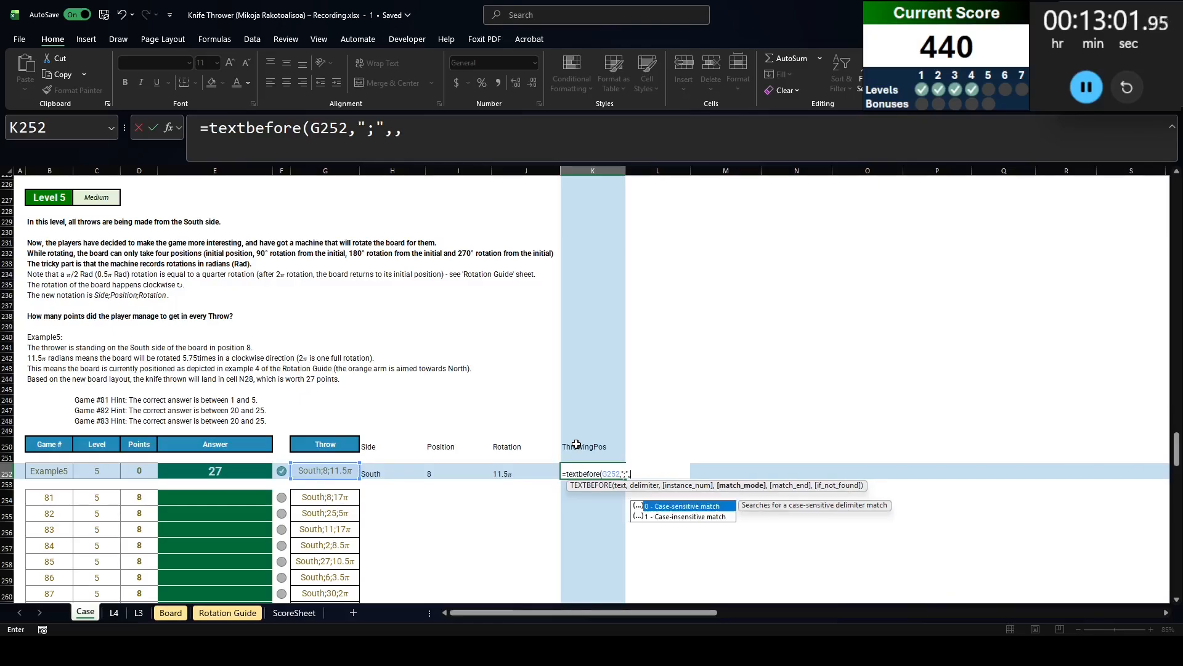
key("BackSpace")
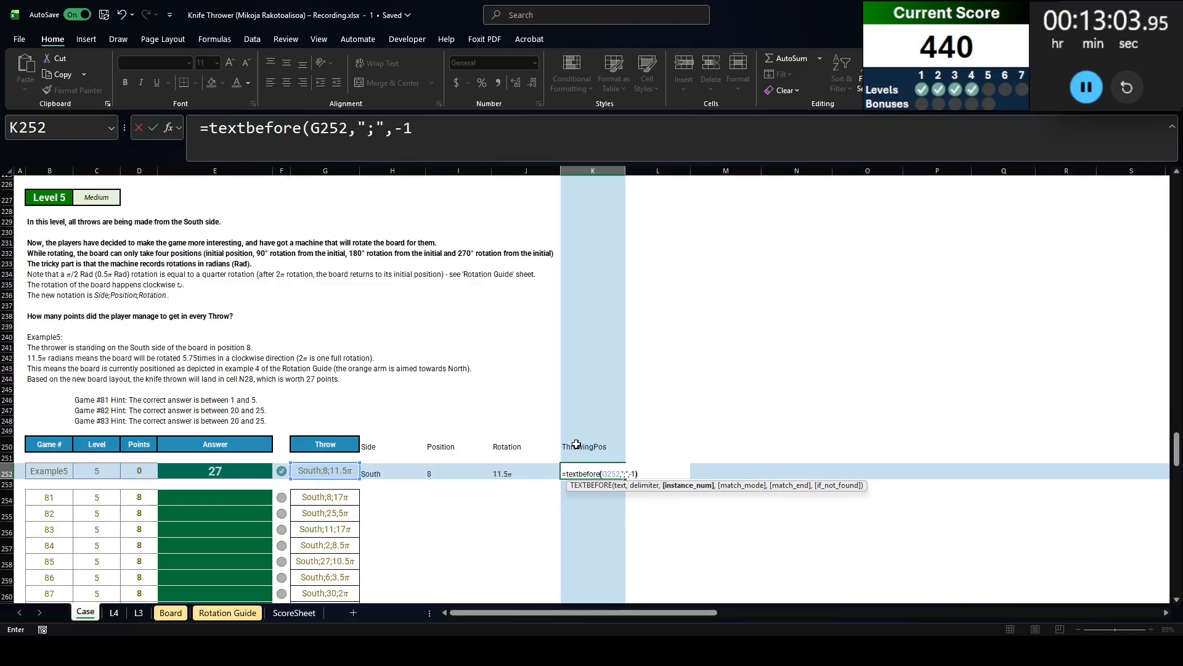
type("-1")
key("Return")
key("Up")
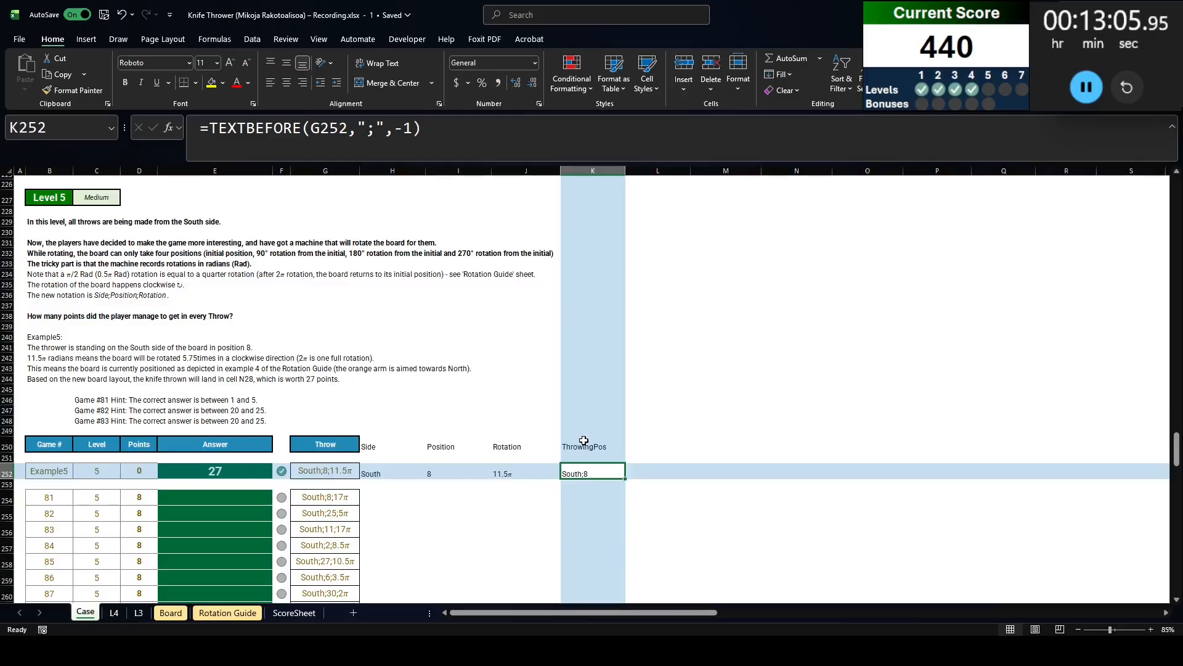
Insert three blank columns between the Pos and Pts columns of the lookup table on the Board sheet
left_click(481, 470)
left_click(609, 441)
left_click(642, 447)
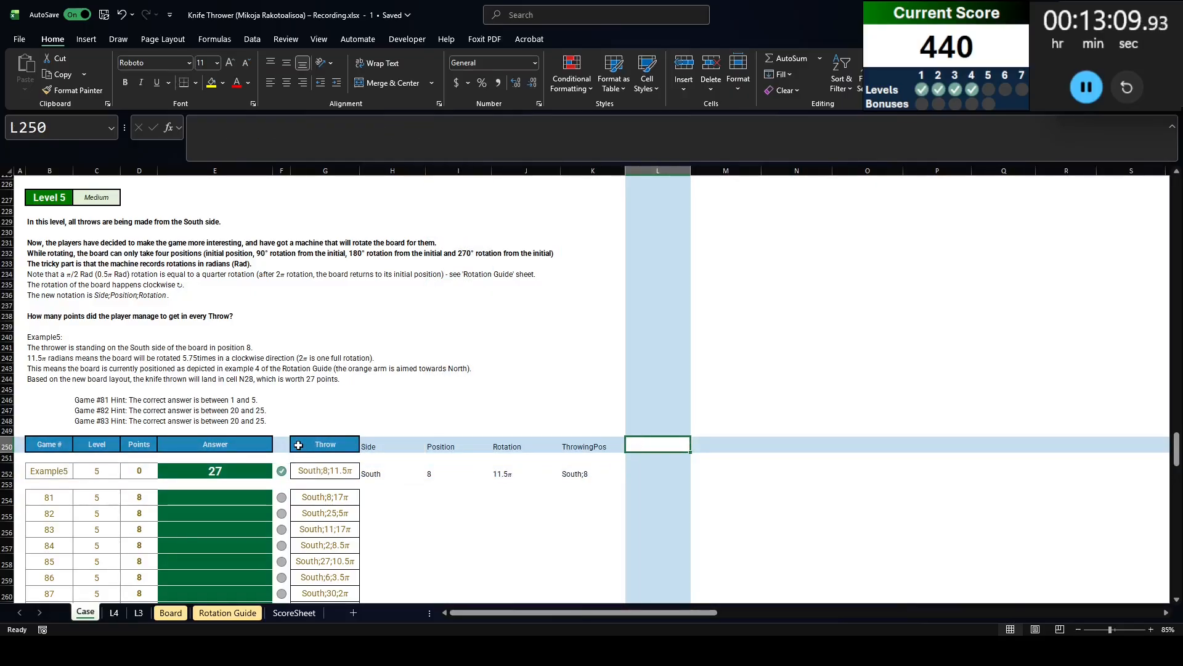
scroll(299, 445, "up", 1)
left_click(115, 613)
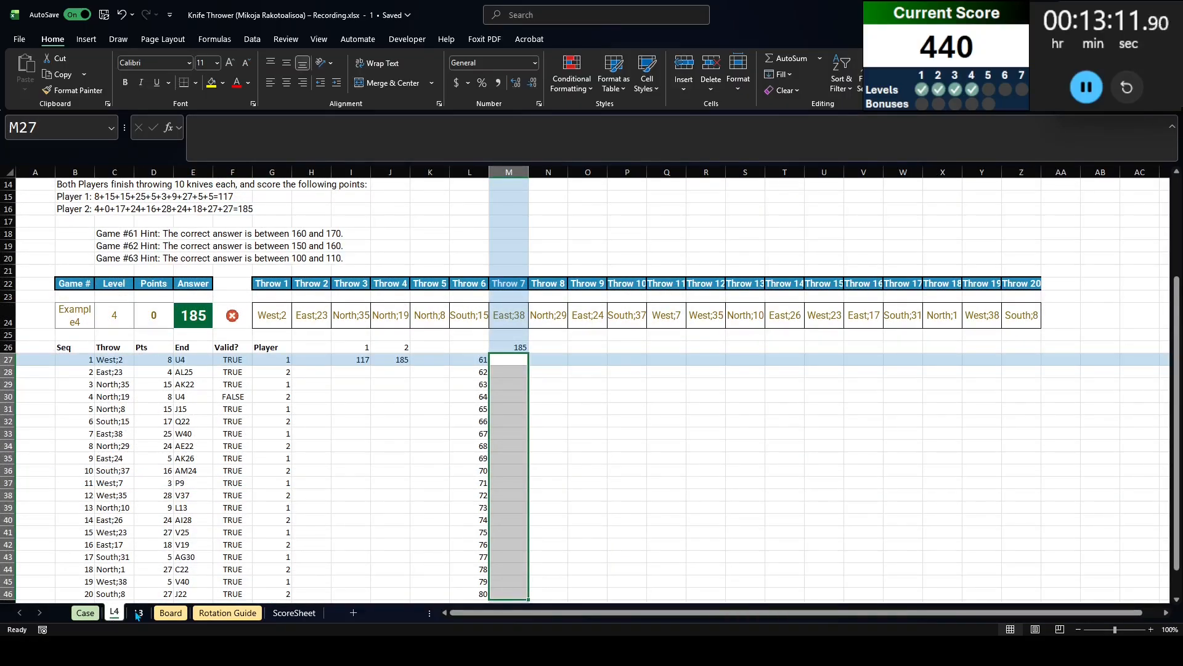
left_click(138, 613)
left_click(171, 613)
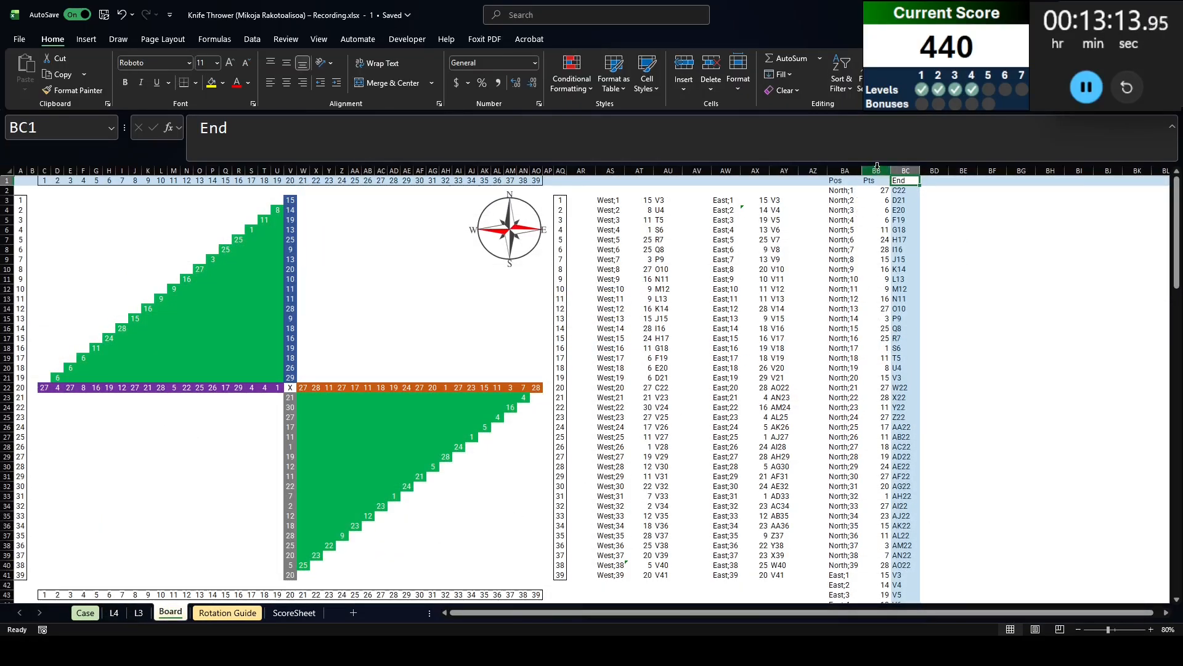
left_click_drag(876, 166, 934, 167)
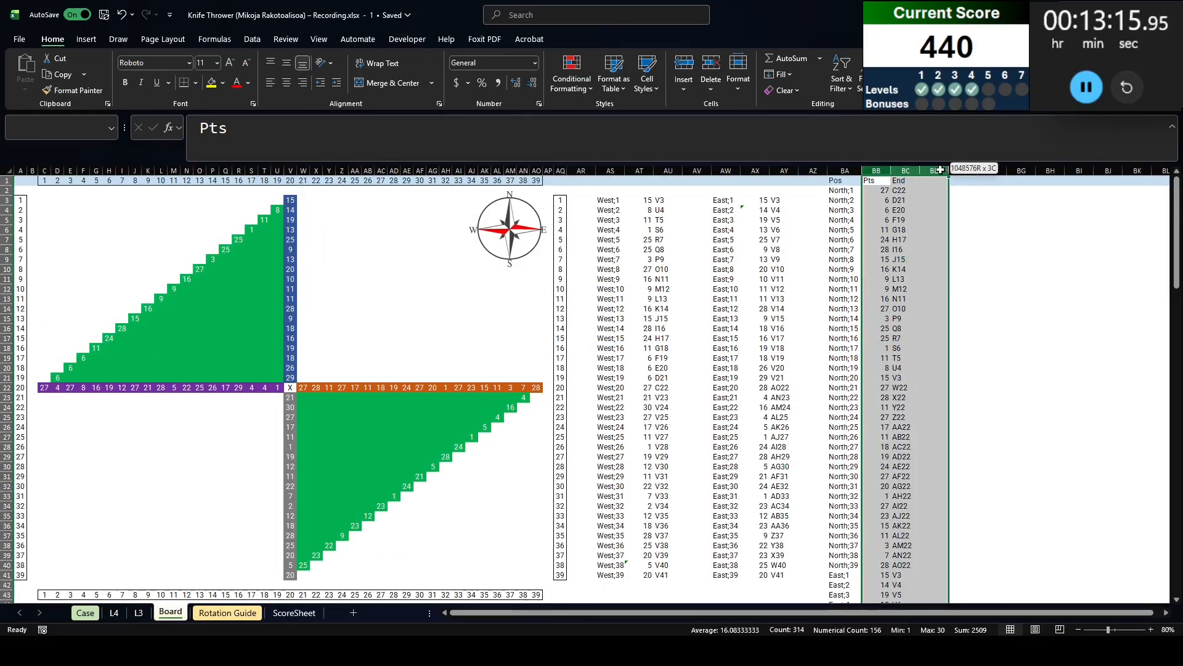
right_click(921, 168)
key("i")
Replace the Pos header in BA1 with 0 and enter the rotation headers 0.5, 1 and 1.5 in BB1:BD1
left_click(847, 182)
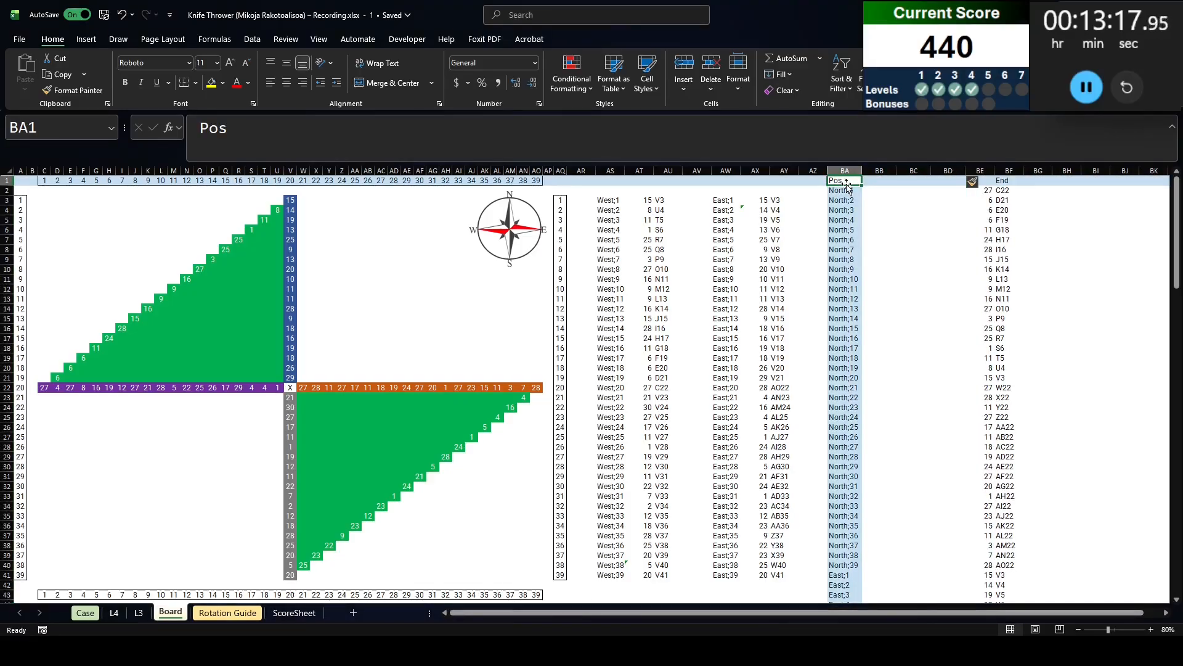
type("0")
key("Tab")
type("0.5")
key("Tab")
type("1")
key("Tab")
type("1.5")
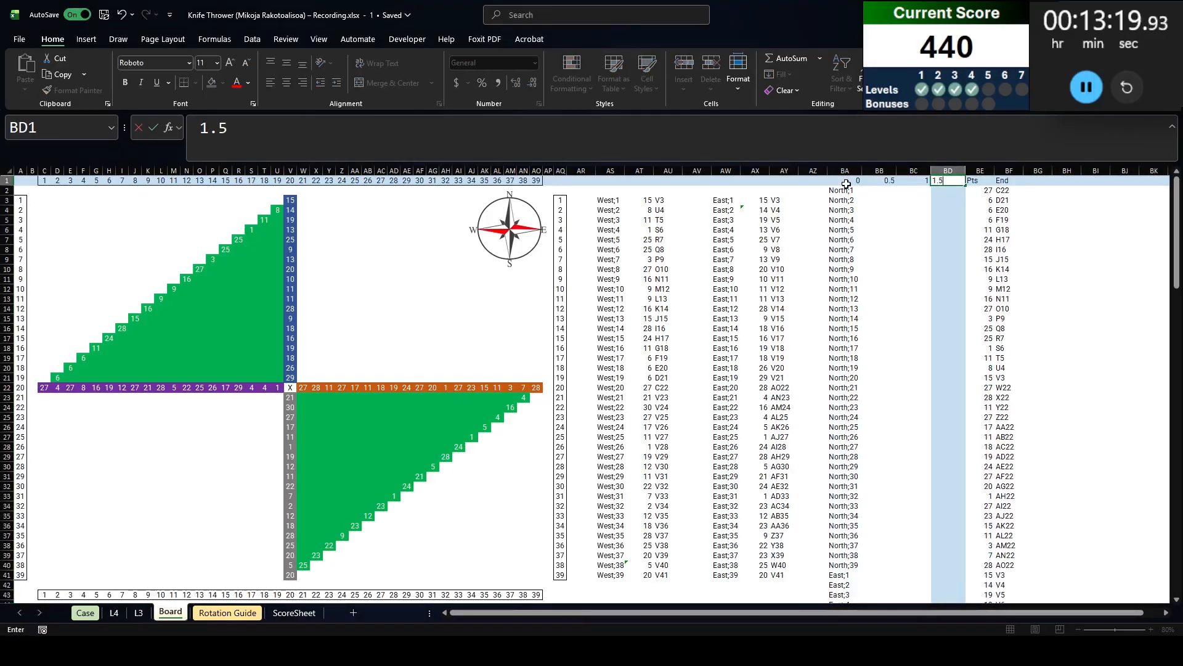
key("Return")
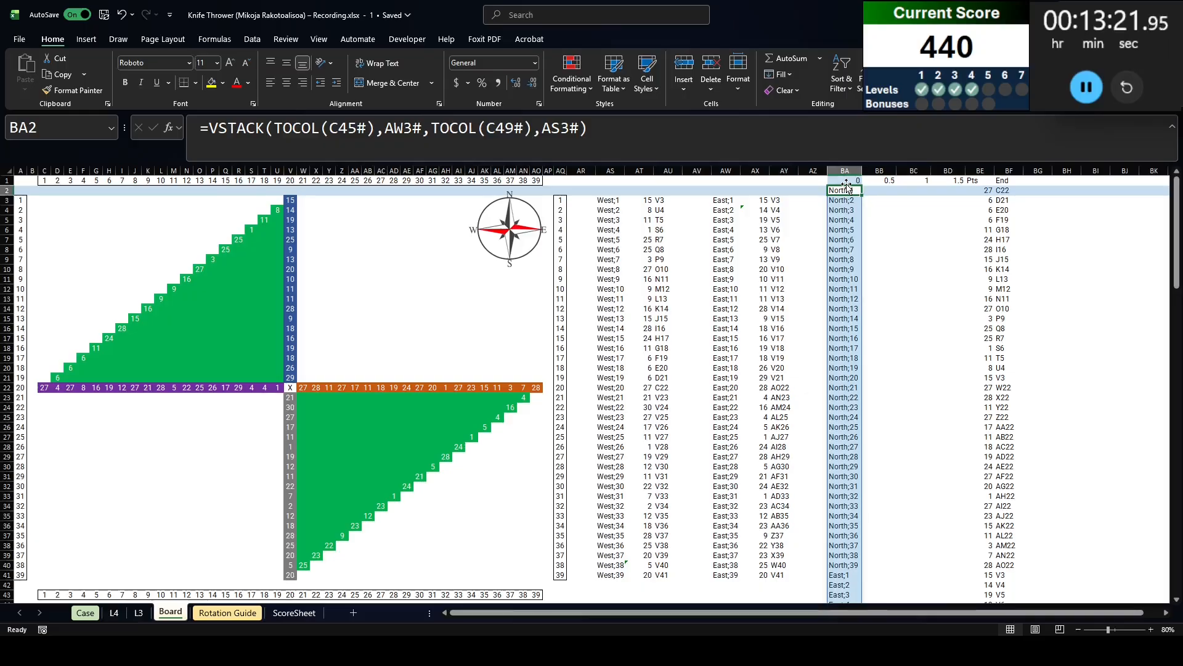
Draw blue ink arrows over the board to illustrate how throwing positions shift when the board rotates
left_click(247, 41)
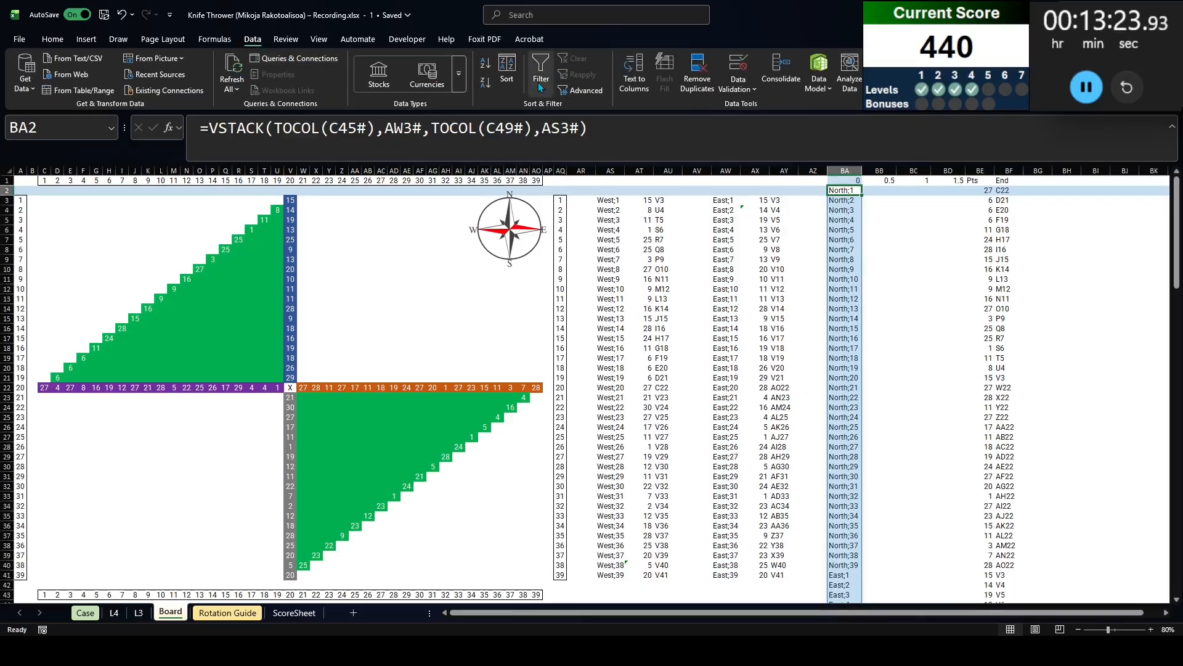
left_click(117, 39)
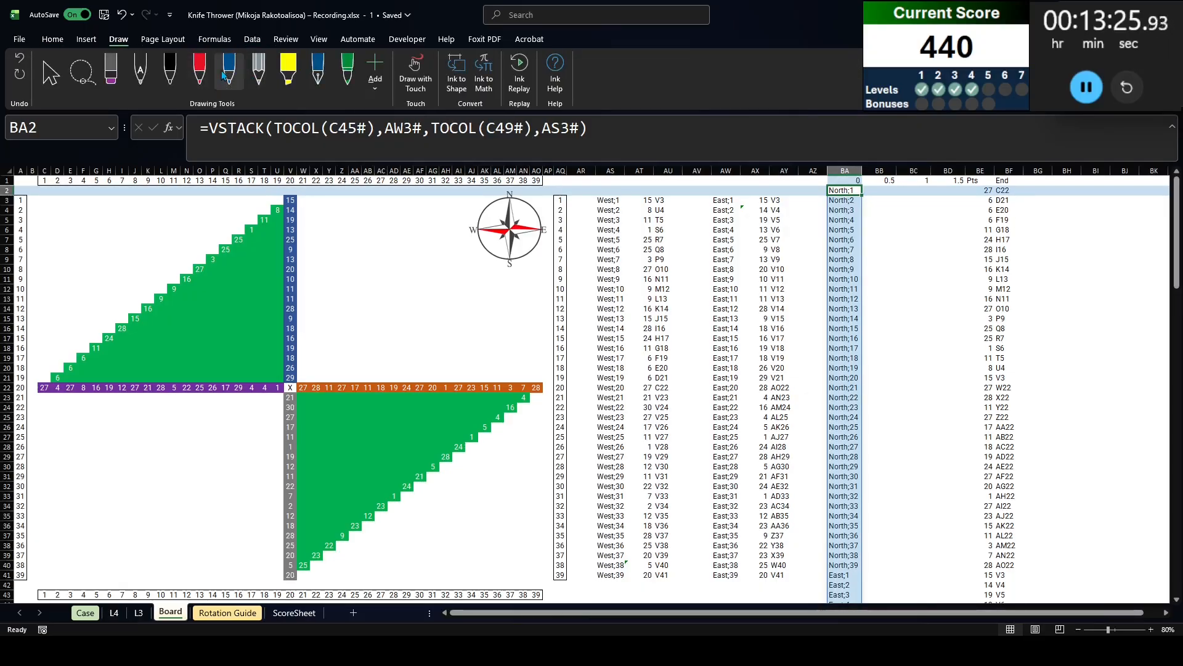
mouse_move(331, 307)
left_mouse_down()
mouse_move(342, 316)
mouse_move(315, 335)
left_mouse_up()
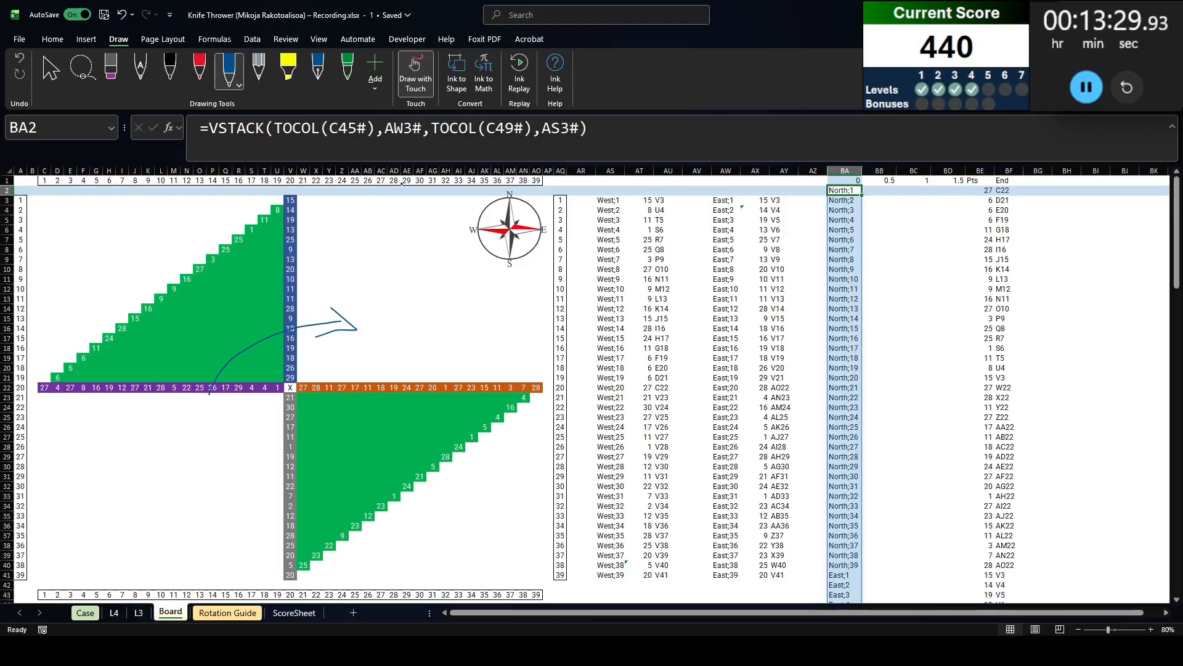
mouse_move(403, 181)
left_mouse_down()
mouse_move(265, 179)
mouse_move(140, 215)
mouse_move(37, 381)
mouse_move(37, 461)
left_mouse_up()
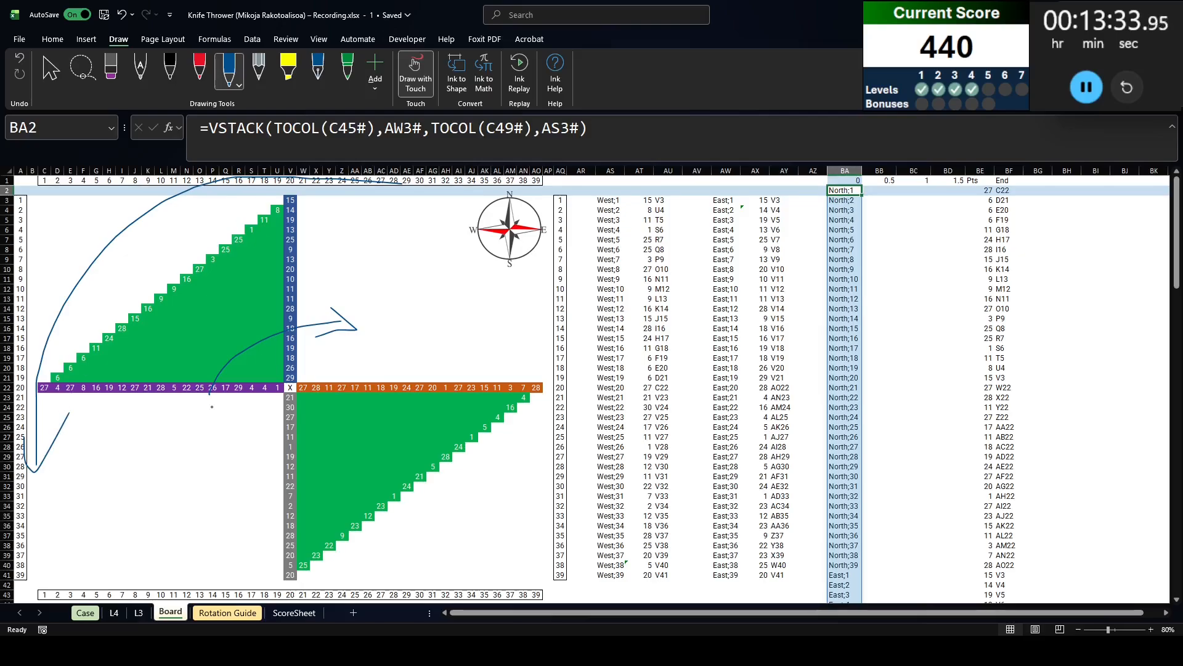
Delete all the ink strokes from the Board sheet and return to normal cell selection
left_click(82, 71)
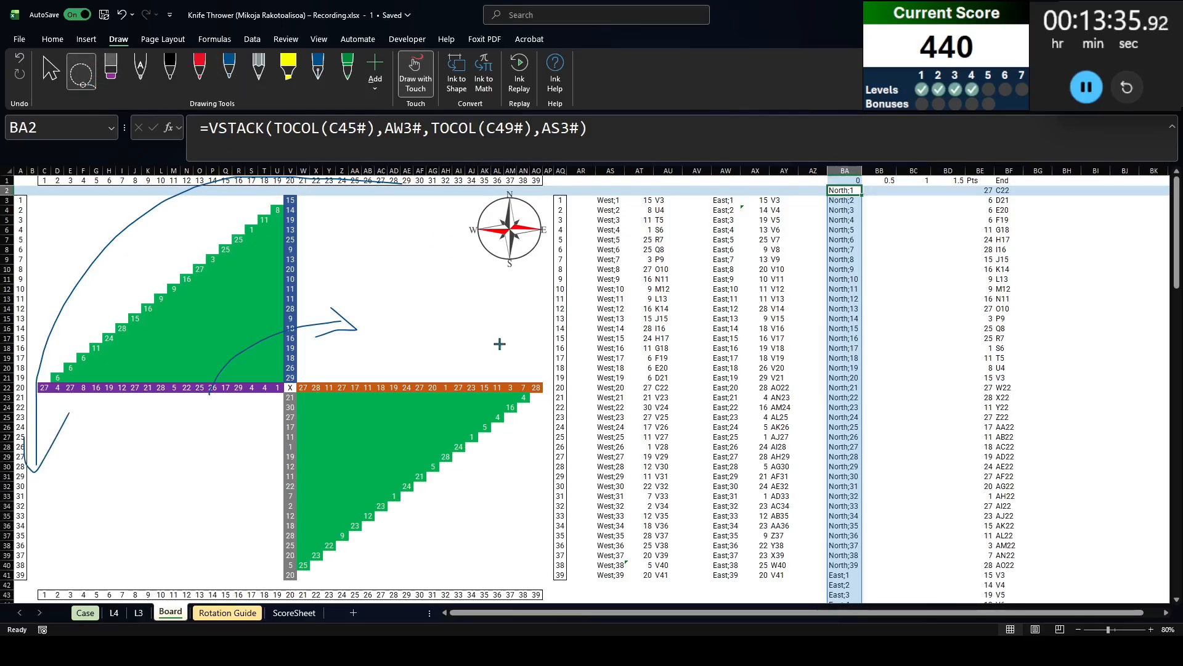
mouse_move(490, 441)
left_mouse_down()
mouse_move(197, 538)
mouse_move(142, 272)
mouse_move(472, 361)
mouse_move(472, 376)
left_mouse_up()
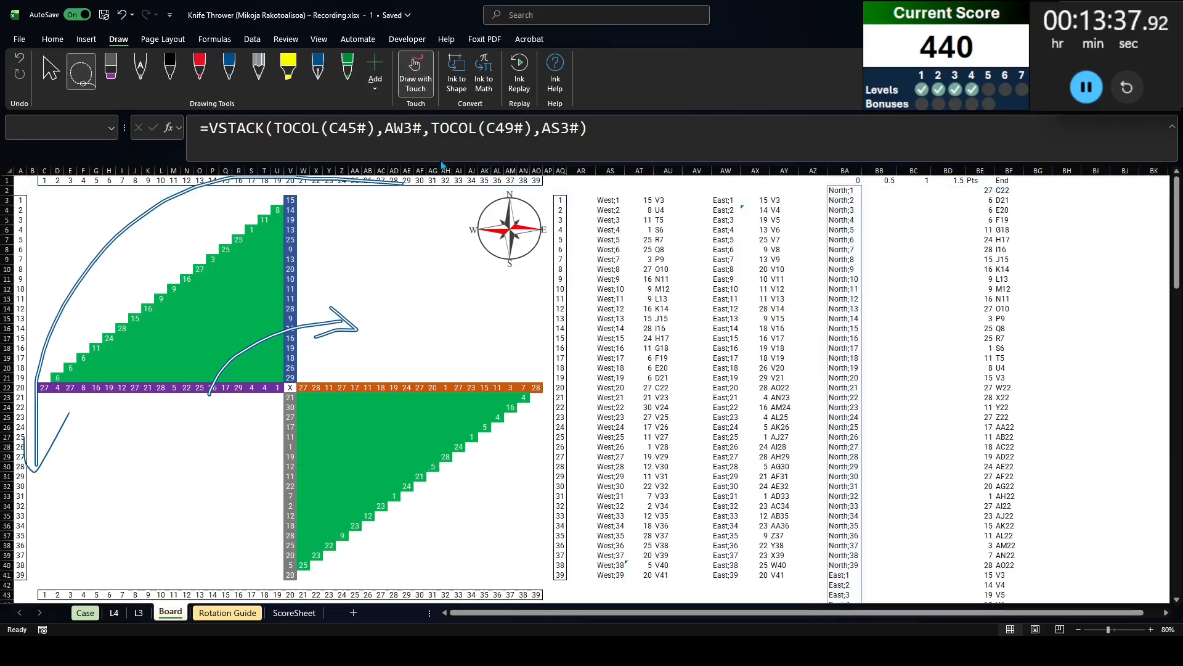
key("Delete")
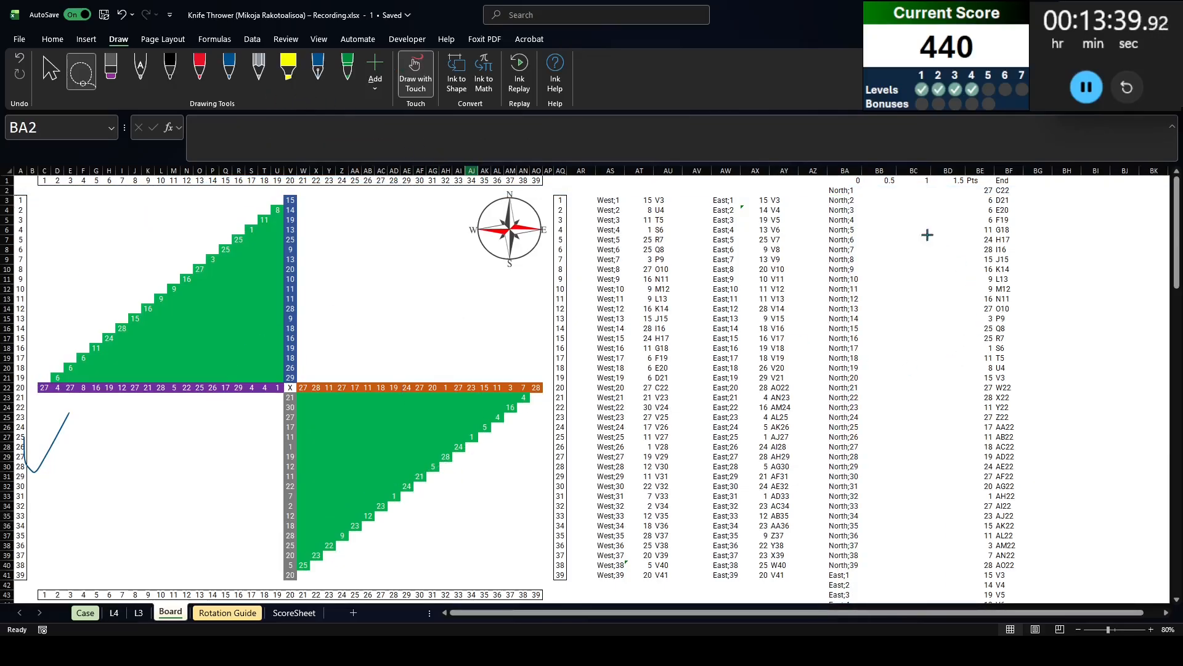
left_click_drag(153, 442, 114, 267)
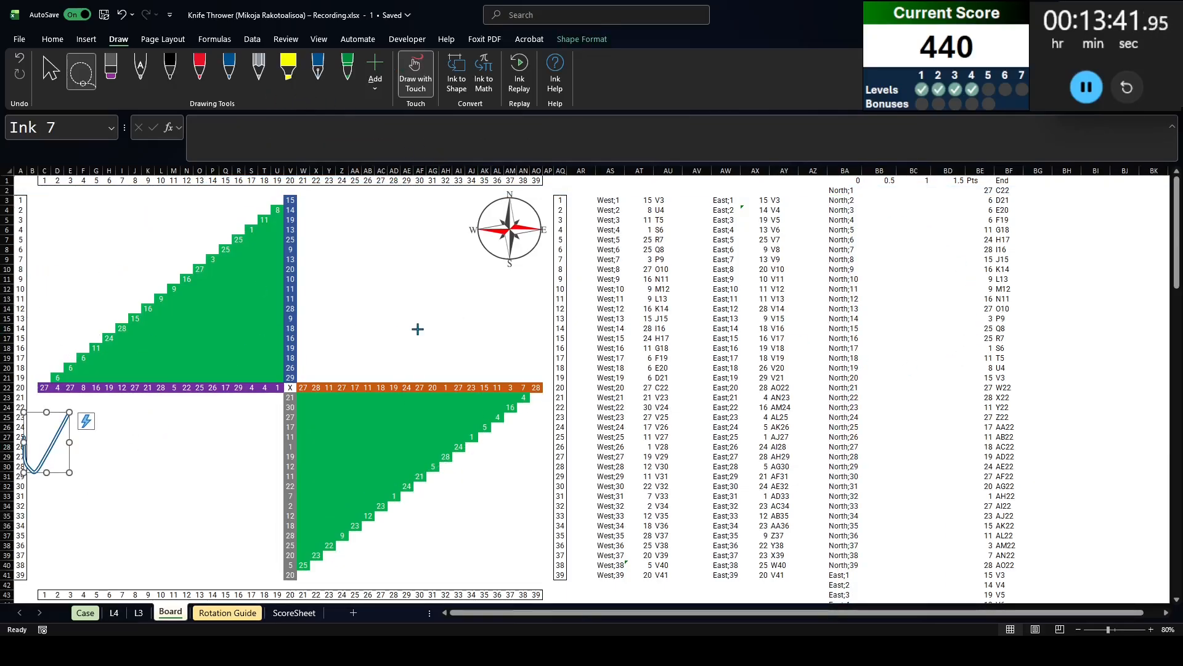
key("Delete")
left_click(50, 70)
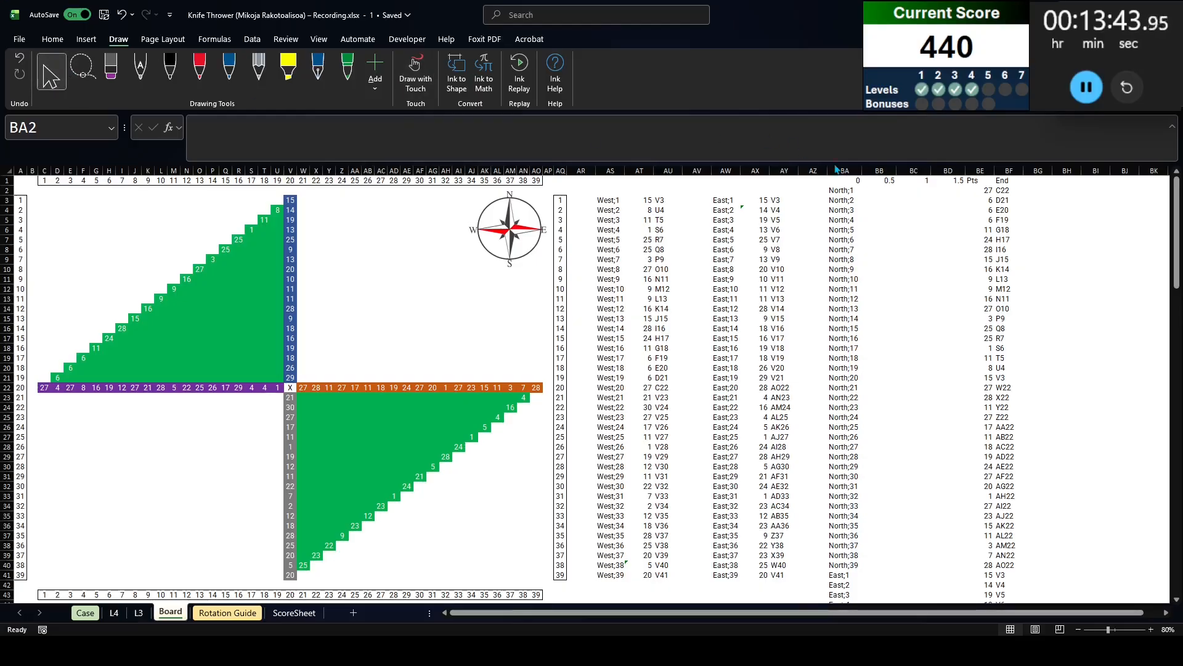
Enter ="West;"&SEQUENCE(39,,39,-1) in BB2 to map the North positions to West positions under the 0.5 rotation
left_click(882, 191)
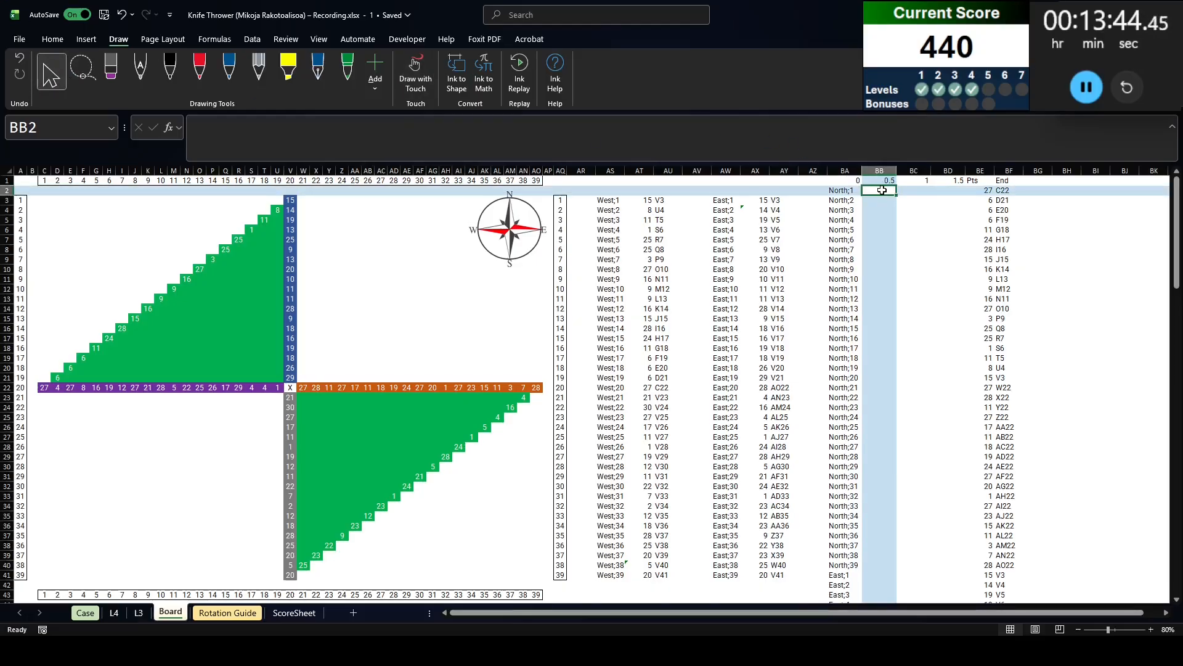
left_click(45, 183)
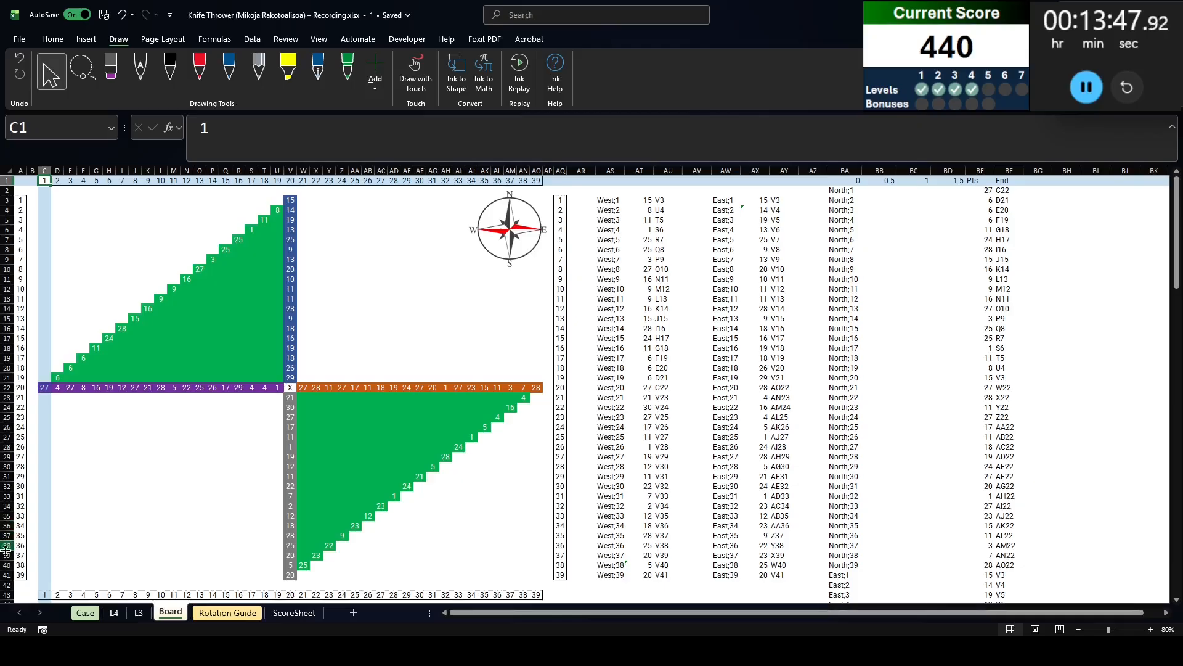
left_click(18, 574)
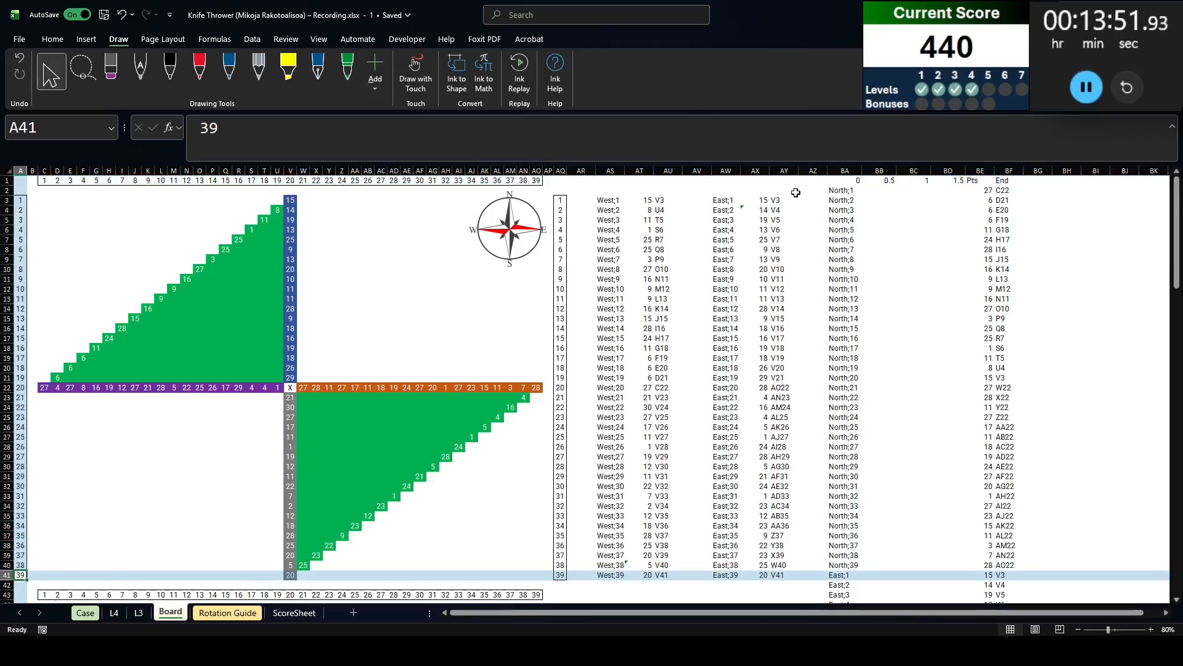
left_click(907, 190)
left_click(877, 189)
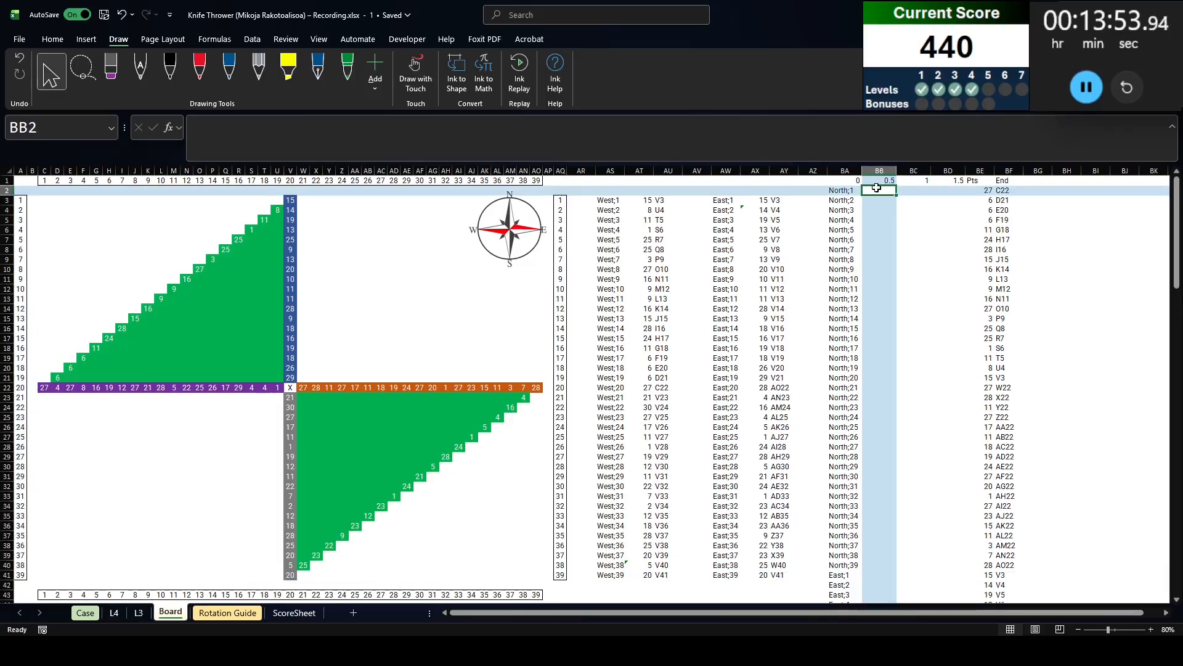
type("=\"West;\"")
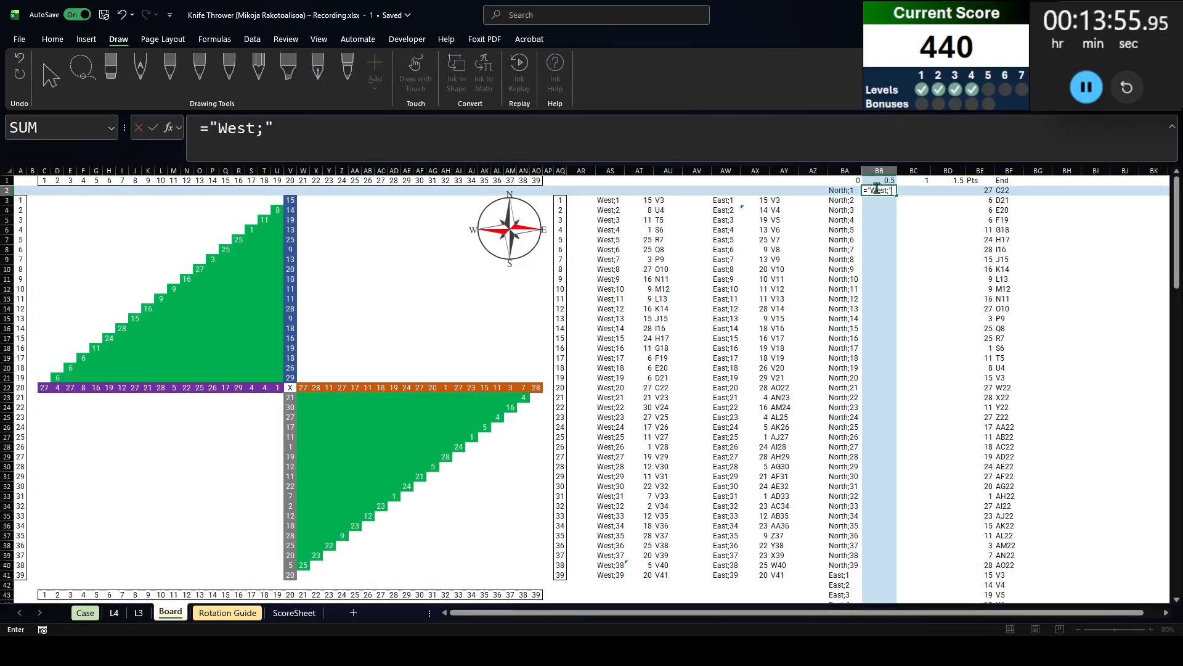
type("&seq")
key("Tab")
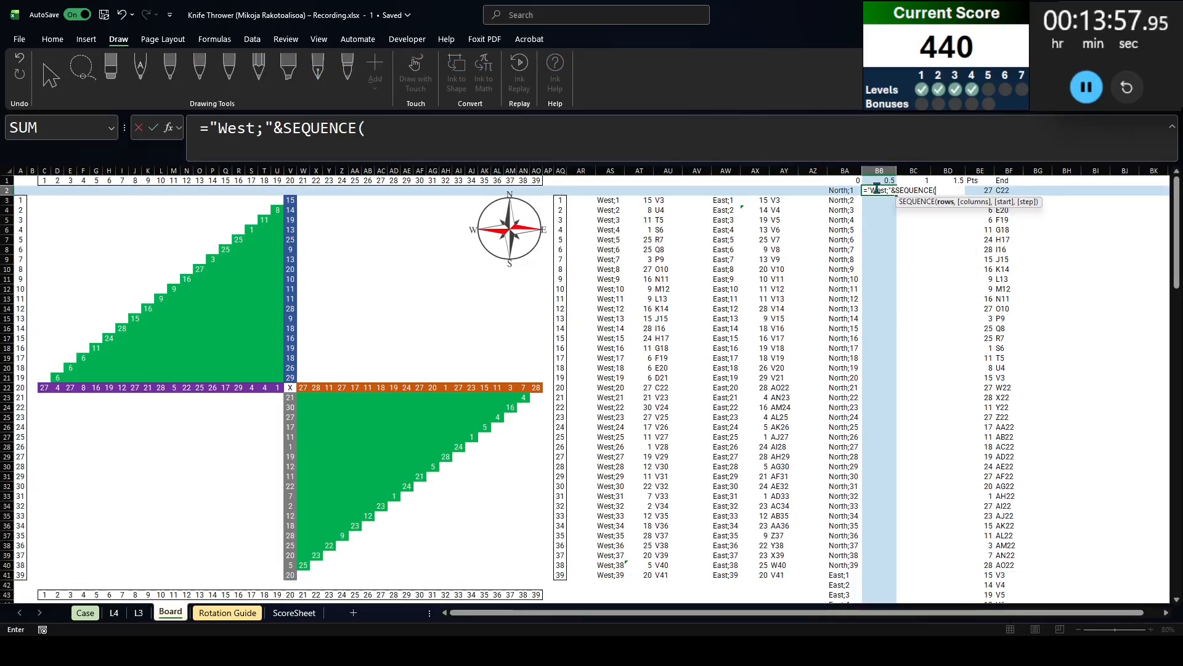
type("39,")
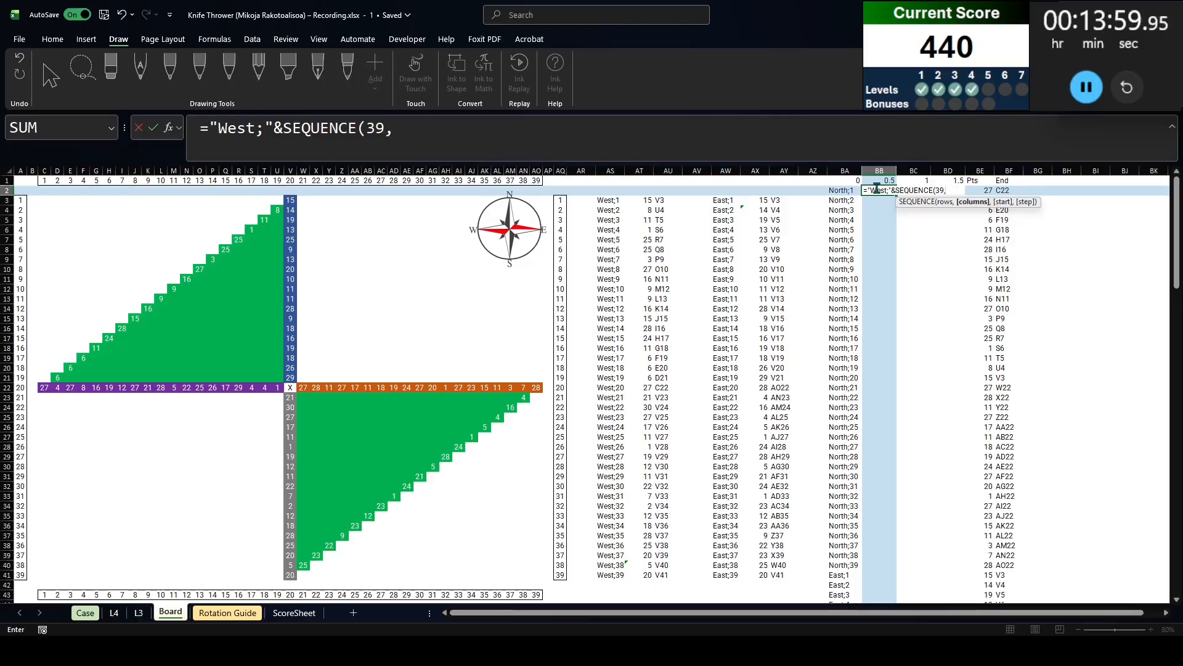
type(",,39,39,-1")
key("Return")
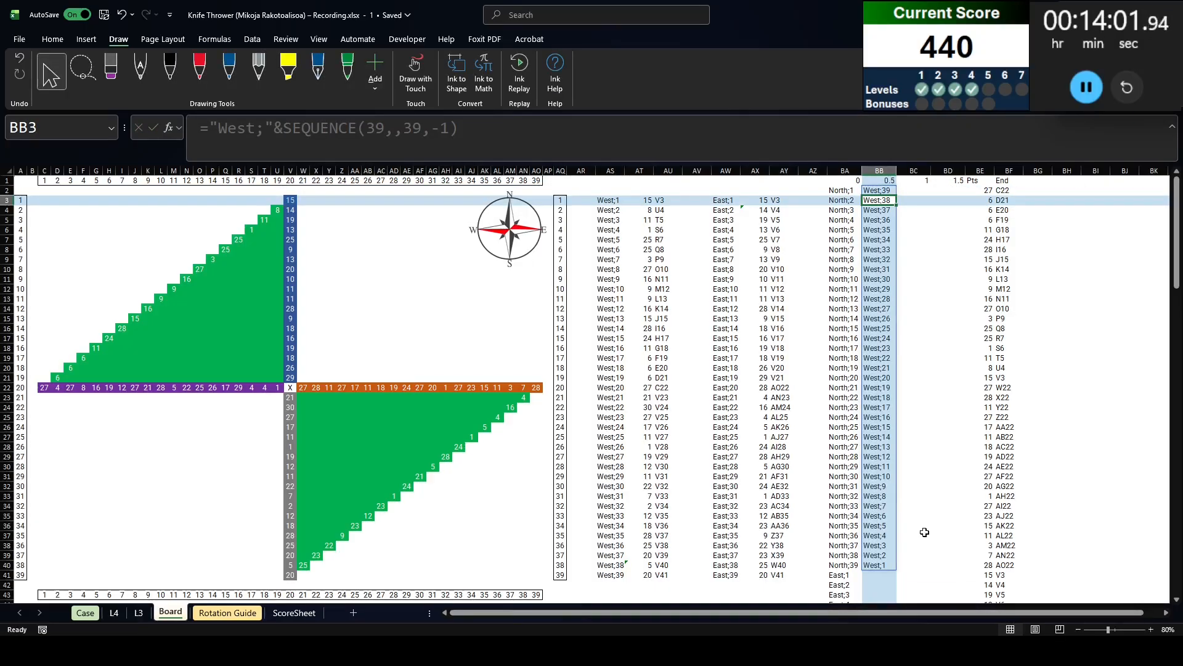
Check the board's edge positions and start a text formula in BB41 for the East positions under the 0.5 rotation
left_click(22, 576)
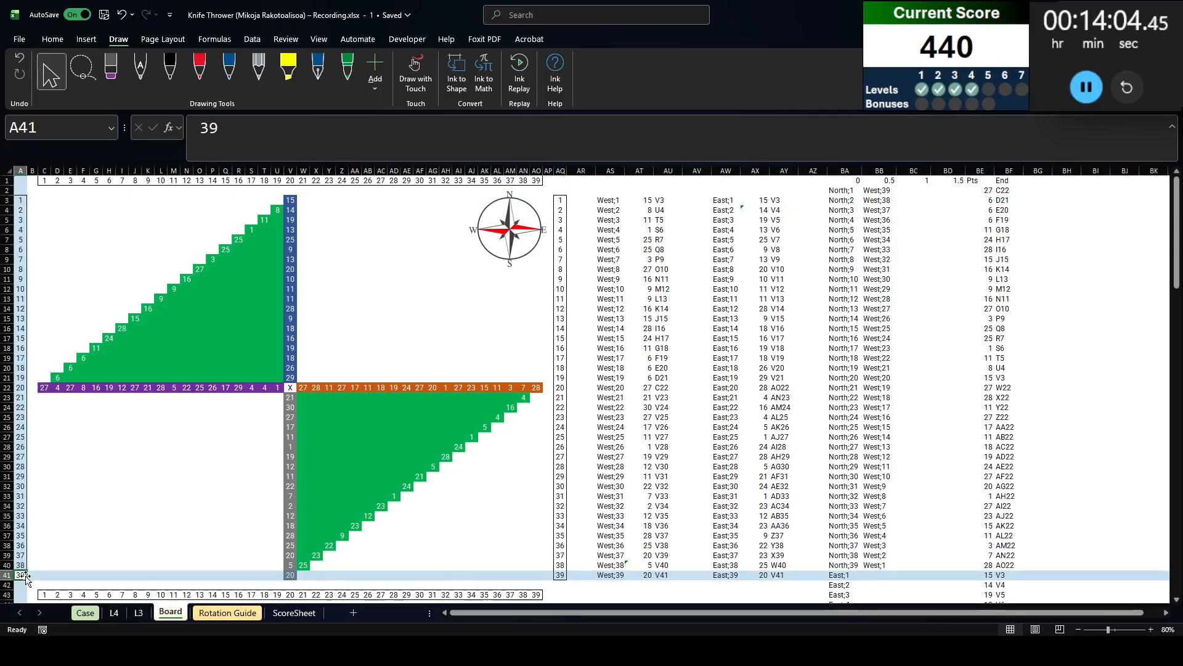
left_click(537, 594)
scroll(823, 515, "down", 2)
scroll(801, 496, "up", 2)
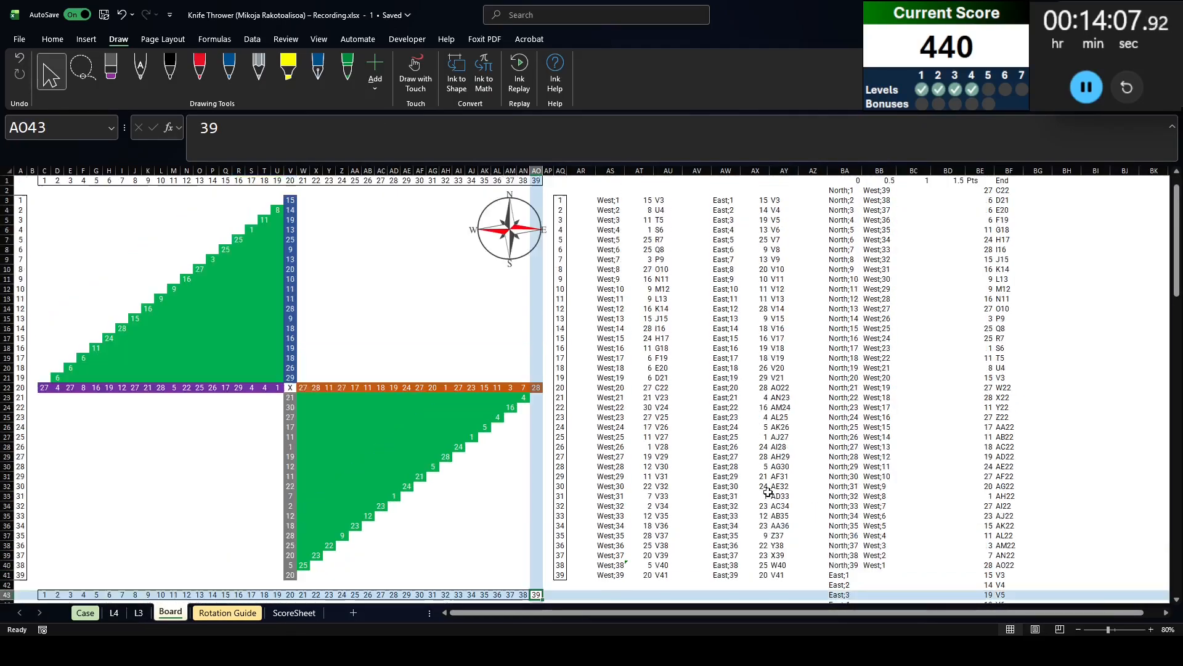
left_click(852, 576)
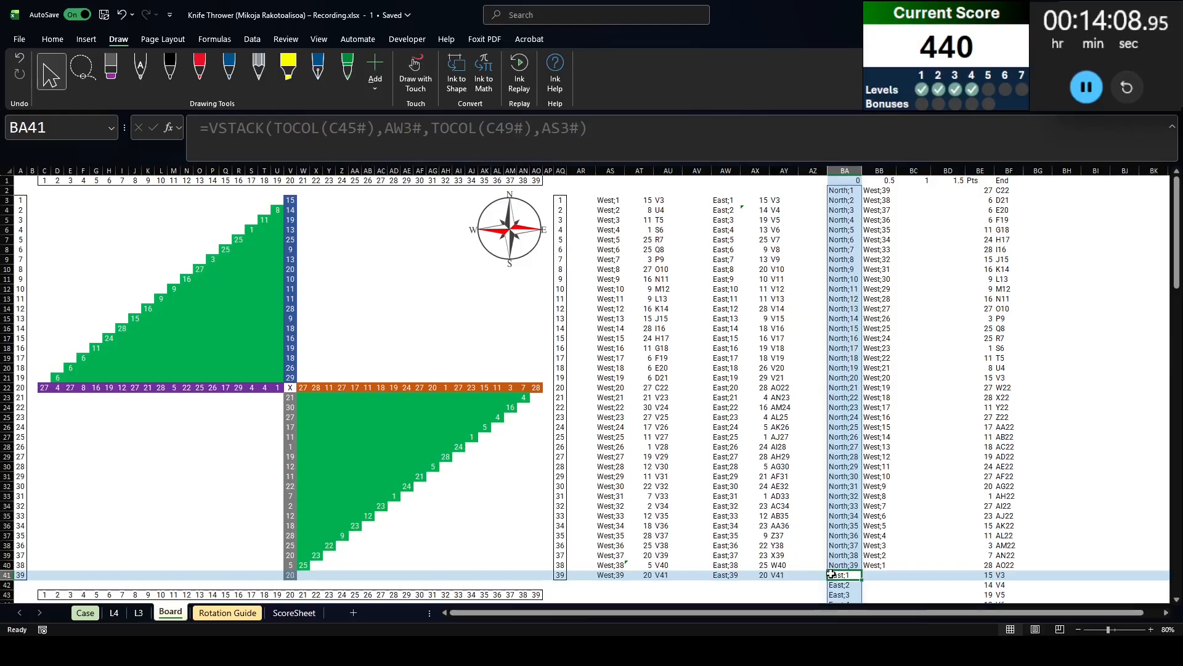
left_click(558, 200)
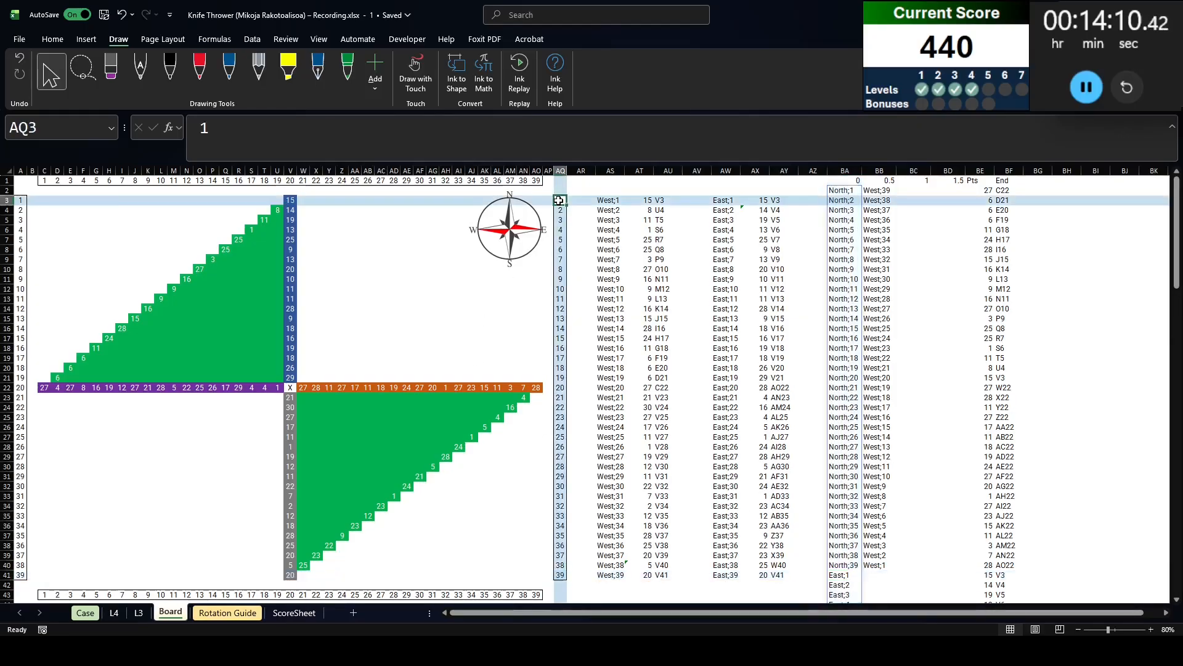
left_click(871, 575)
key("ctrl+space")
type("=\"")
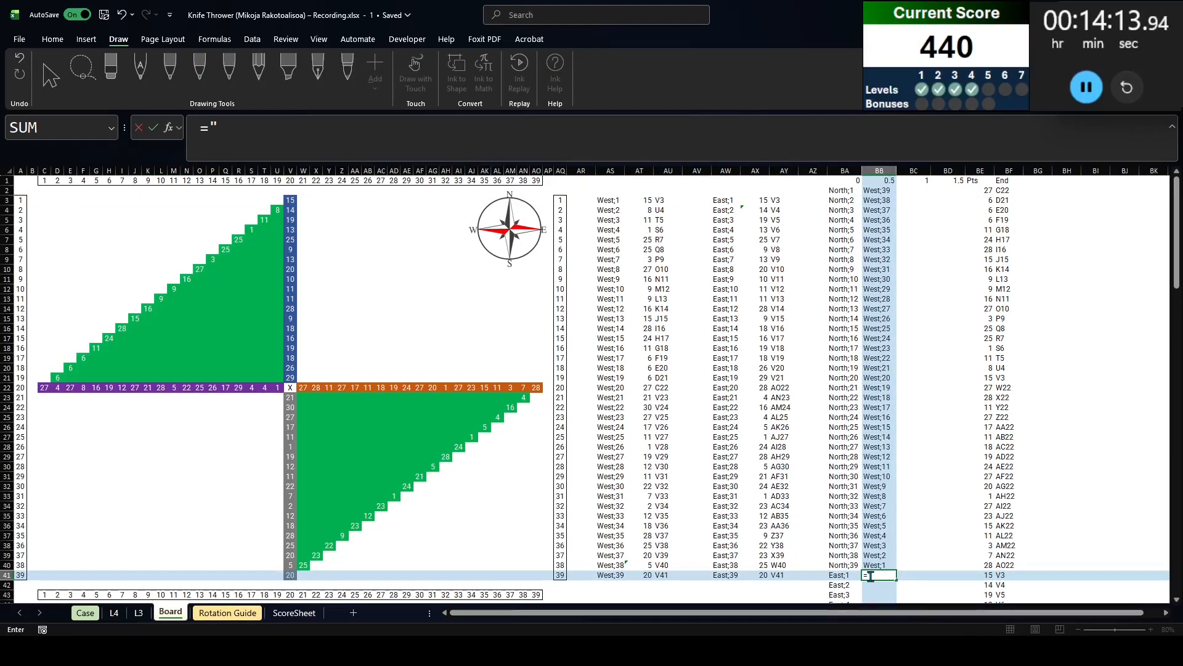
Enter the formula ="North;"&SEQUENCE(39) in BB41, beside East;1 in the 0.5 rotation column
type("North;\"&seq")
key("Tab")
type("39")
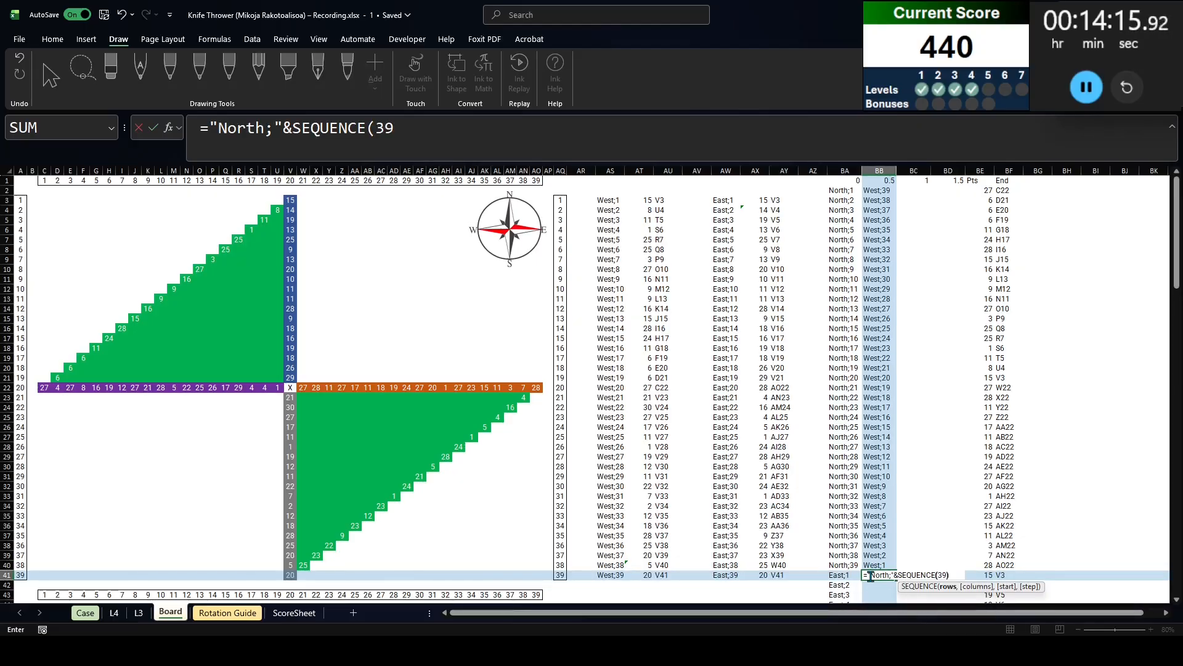
key("Return")
Enter ="East;"&SEQUENCE(39,,39,-1) in BB80 so the South throws map to descending East positions
scroll(856, 530, "down", 17)
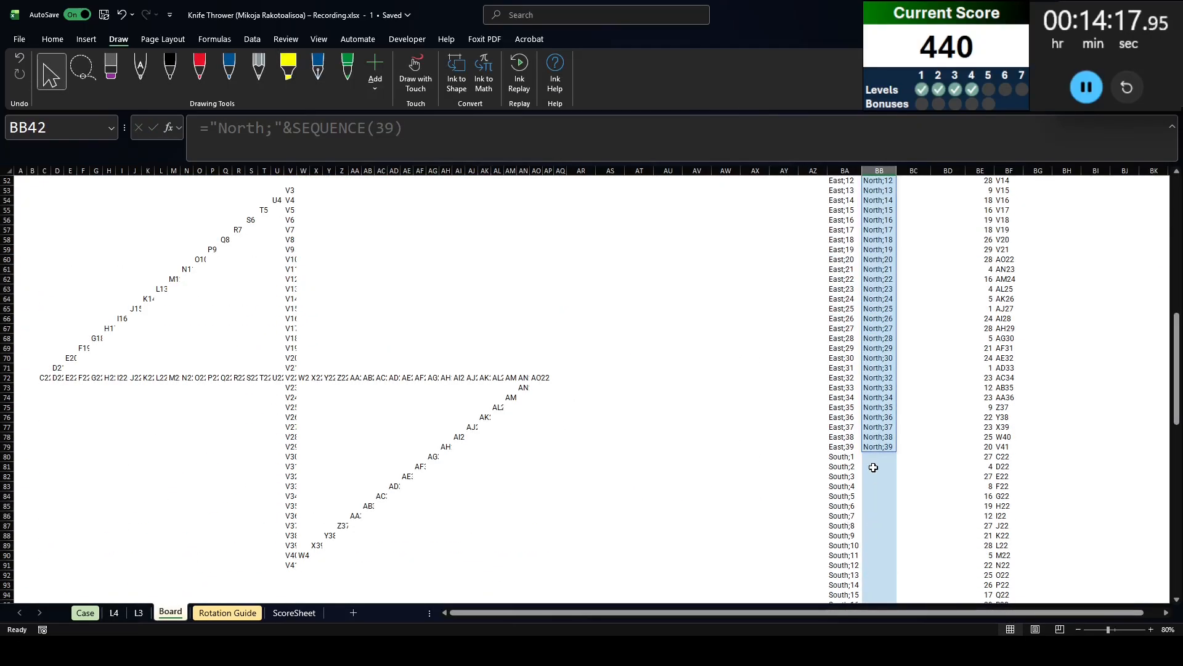
left_click(870, 447)
left_click(870, 459)
scroll(373, 393, "up", 8)
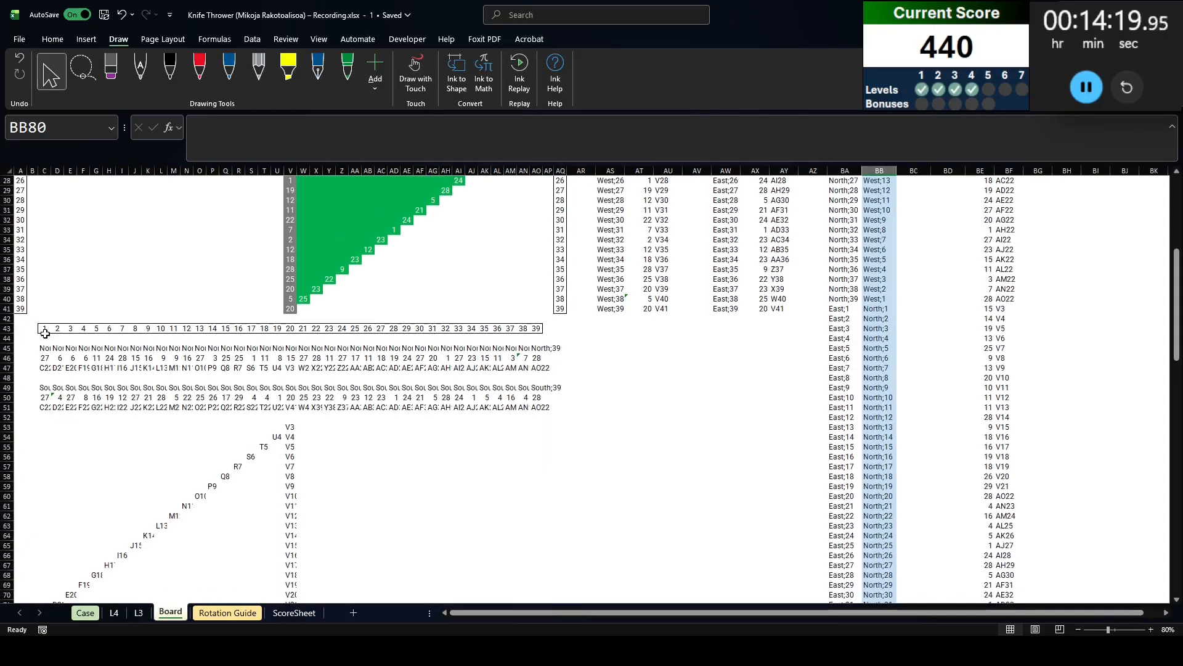
left_click(43, 337)
left_click(44, 327)
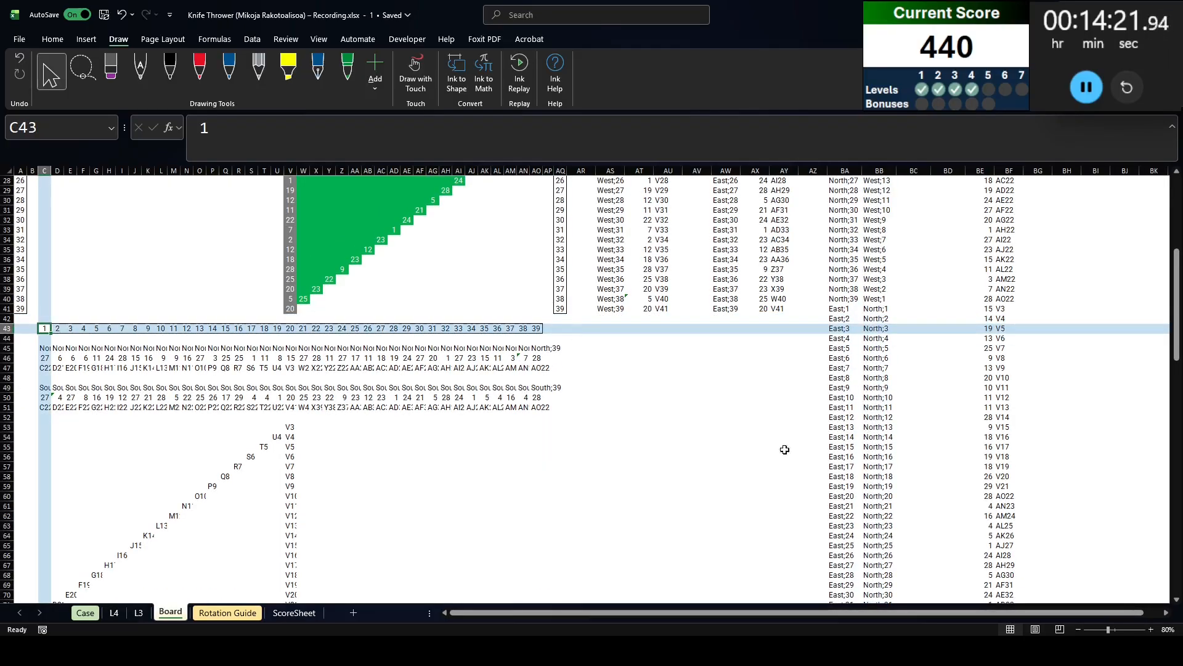
scroll(879, 528, "down", 5)
left_click(880, 553)
left_click(879, 537)
left_click(880, 542)
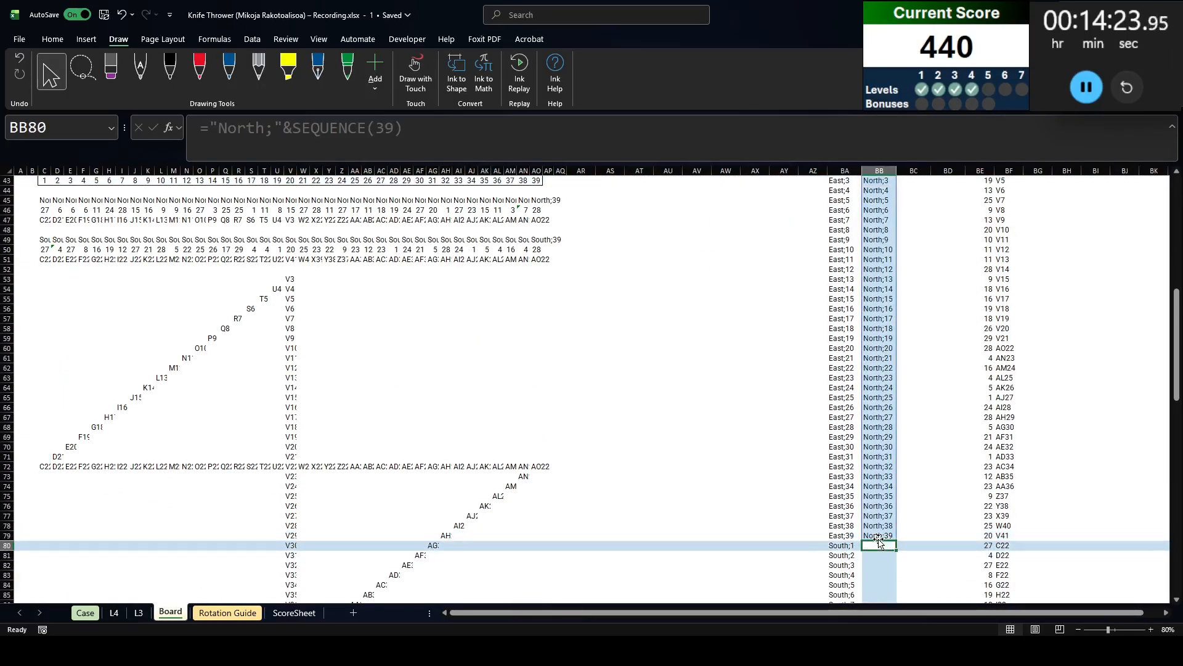
type("=\"East;\"&SEQUENCE(")
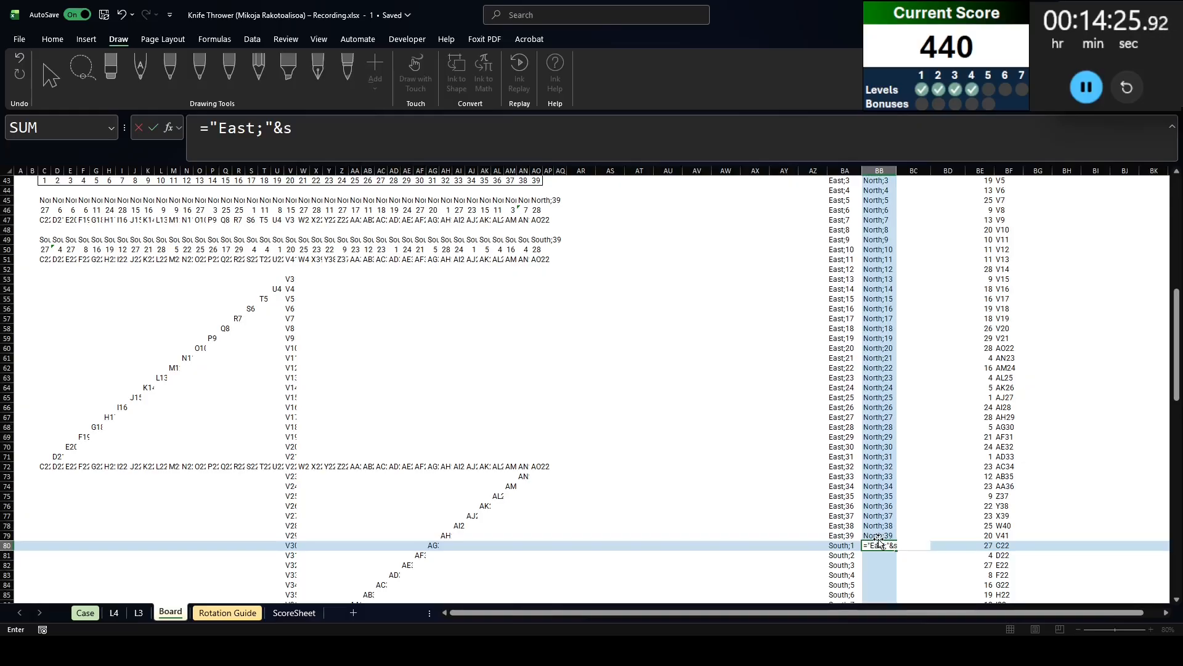
type("39,,")
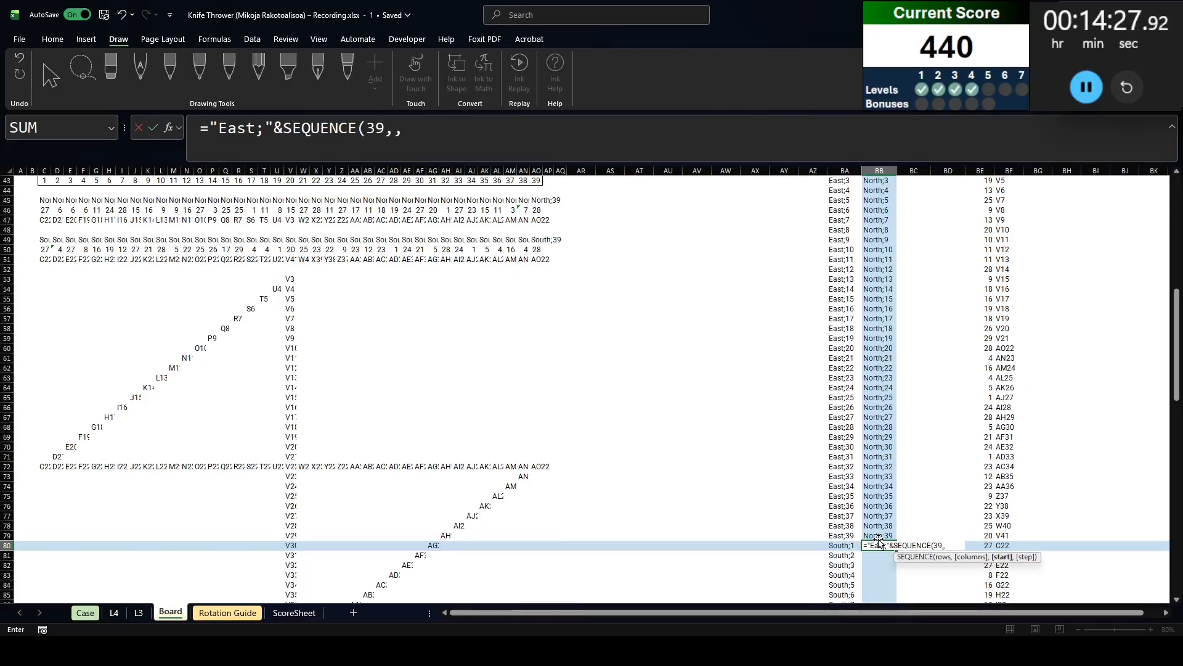
type("39,-1")
key("Return")
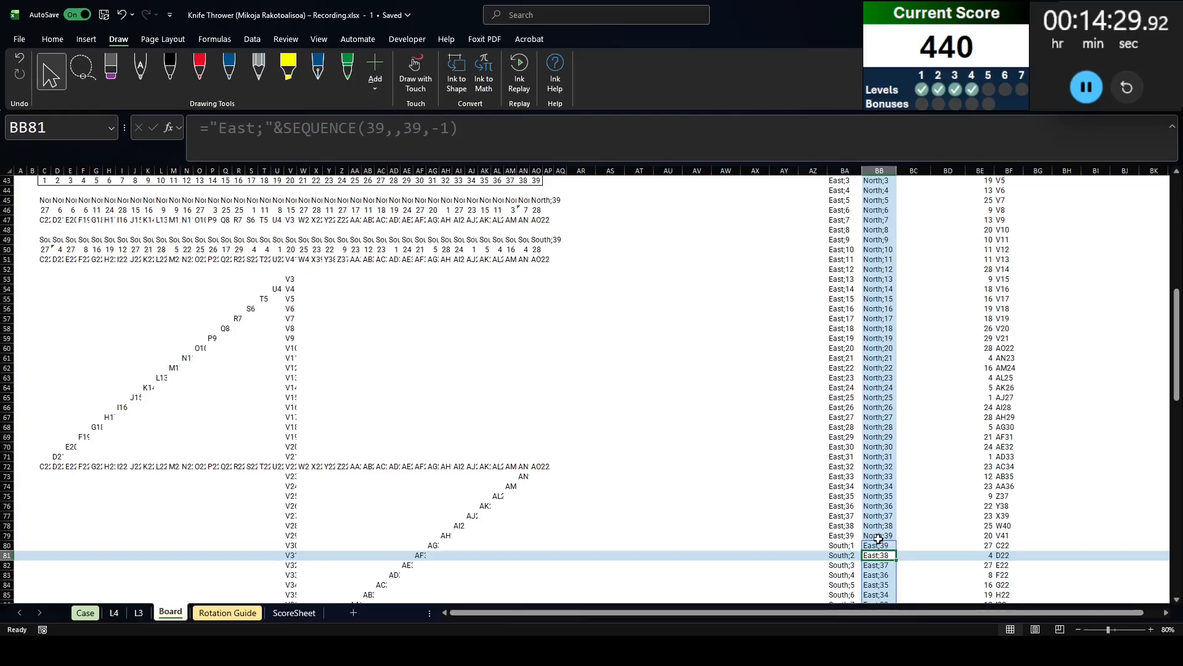
Enter ="South;"&SEQUENCE(39) in BB119, beside West;1, to fill the West throws of the 0.5 rotation column
scroll(880, 540, "down", 15)
scroll(881, 540, "up", 10)
scroll(882, 541, "up", 20)
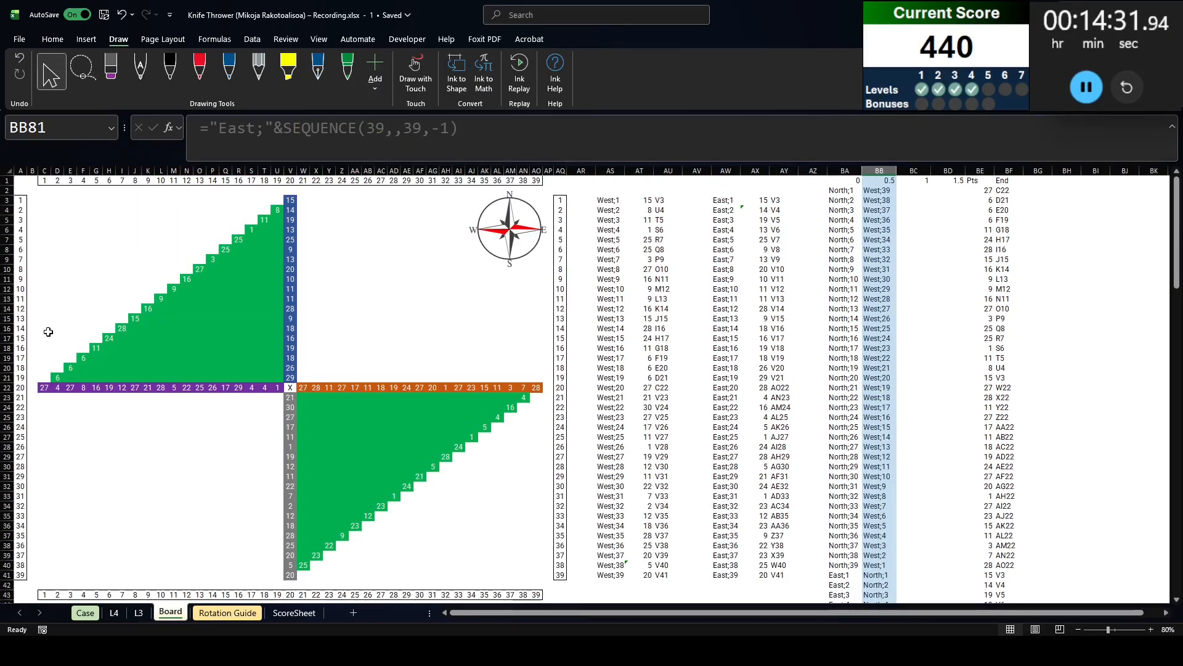
left_click(19, 198)
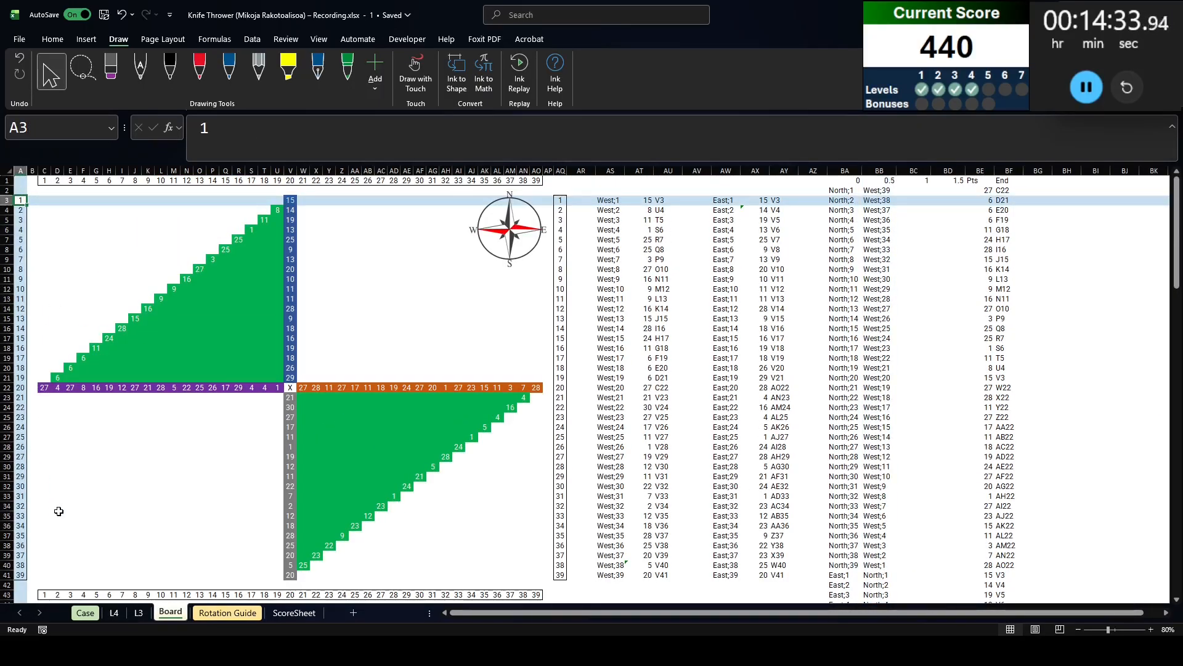
scroll(59, 579, "down", 13)
scroll(922, 491, "down", 15)
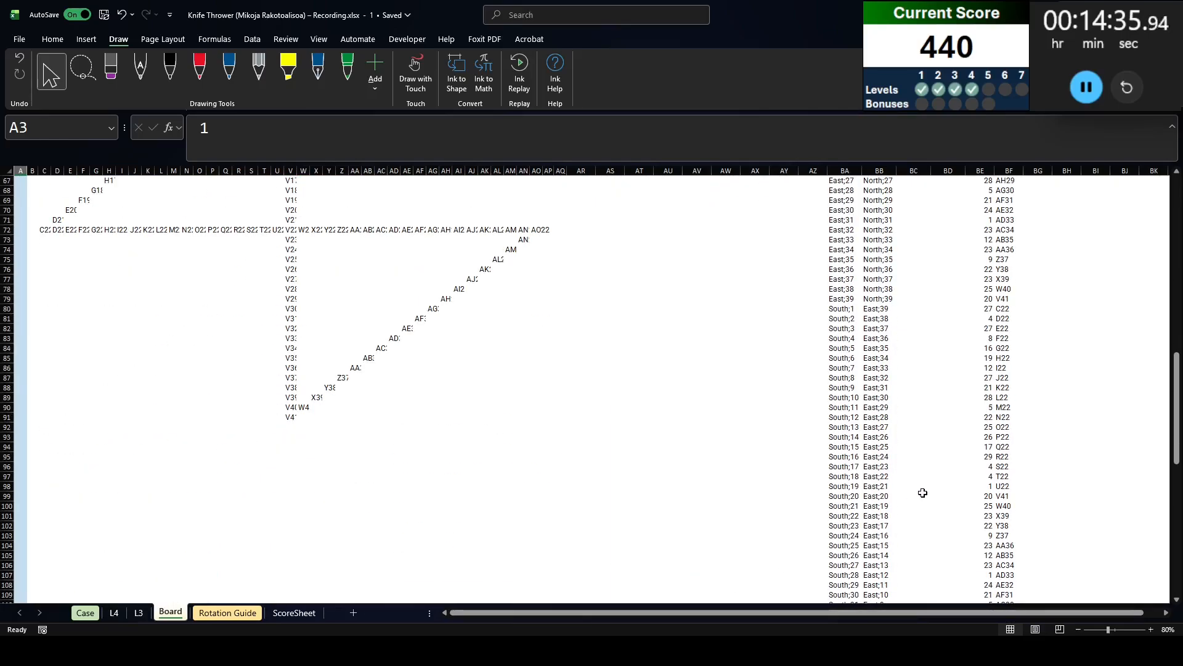
left_click(869, 516)
type("=\"So")
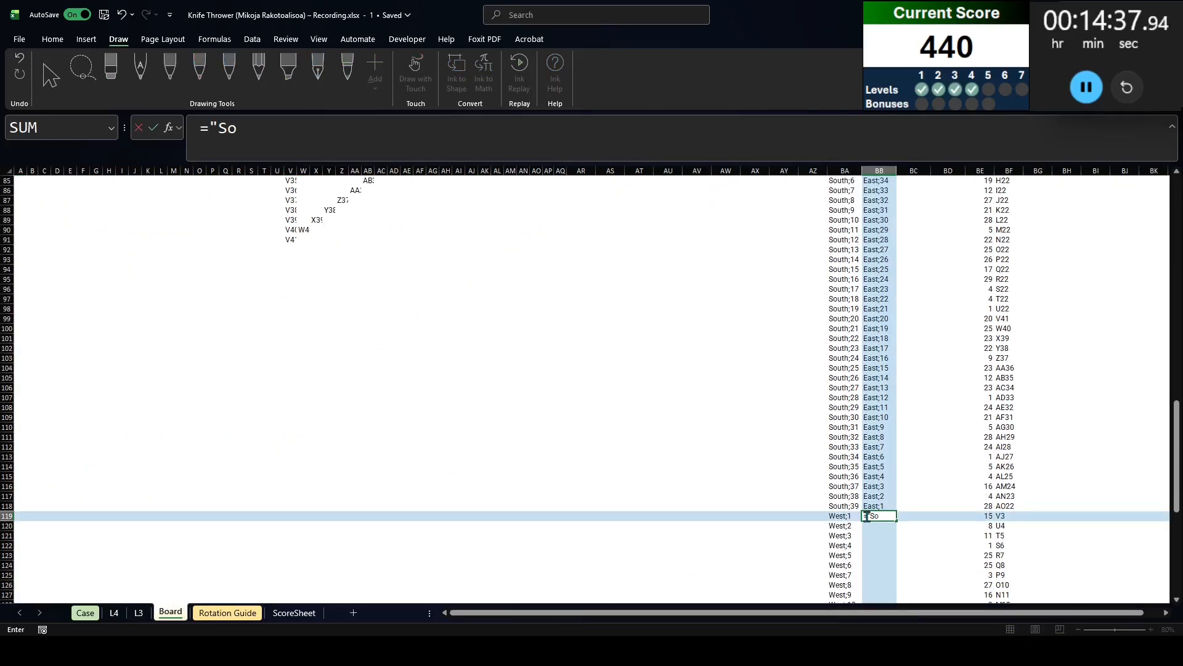
type("uth;\"&seq")
key("Tab")
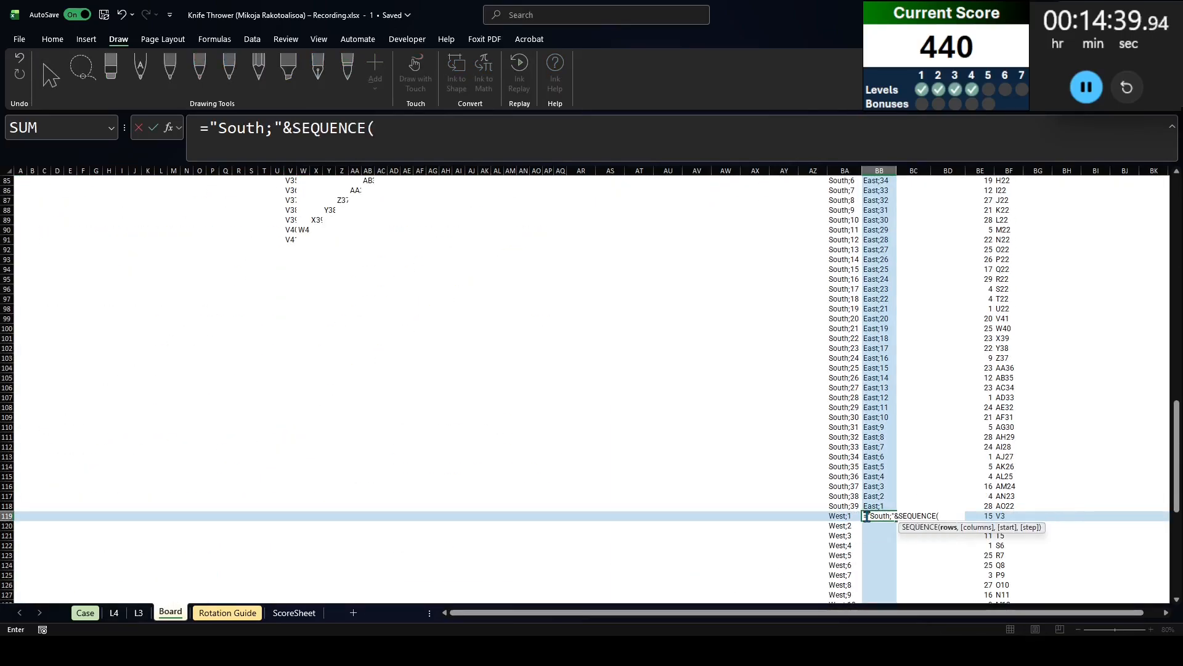
type("39")
key("Return")
Write =XLOOKUP(BB2:BB157,BA2#,BB2:BB157) in BC2, under the rotation 1 header
scroll(867, 517, "up", 12)
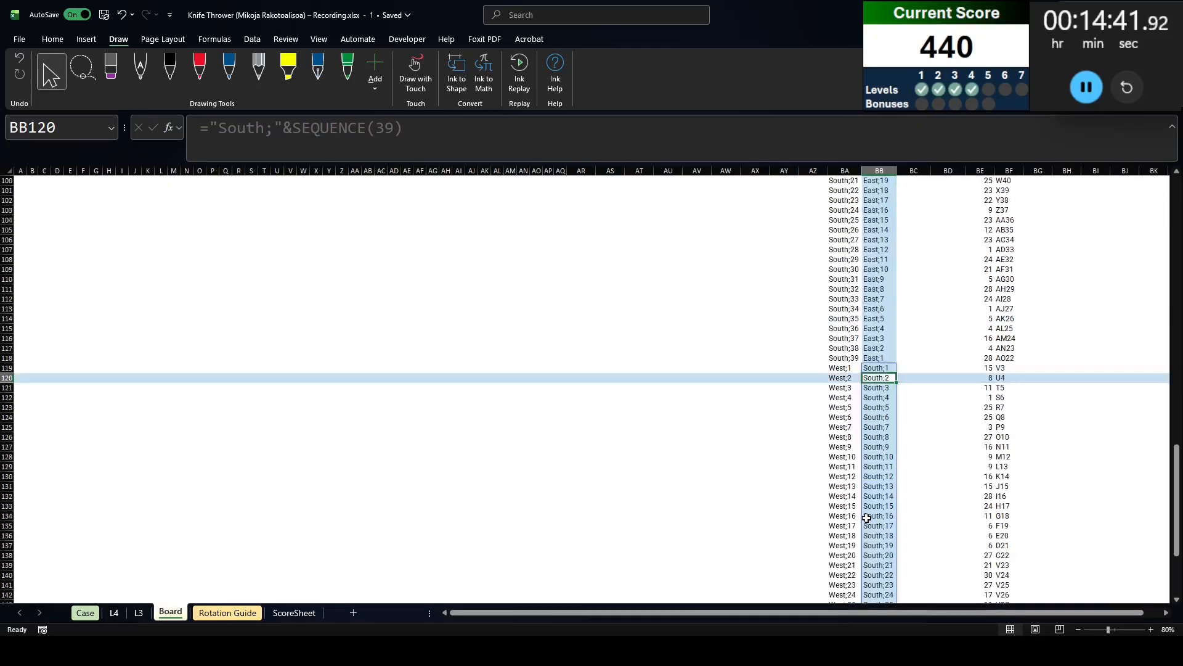
scroll(866, 518, "up", 16)
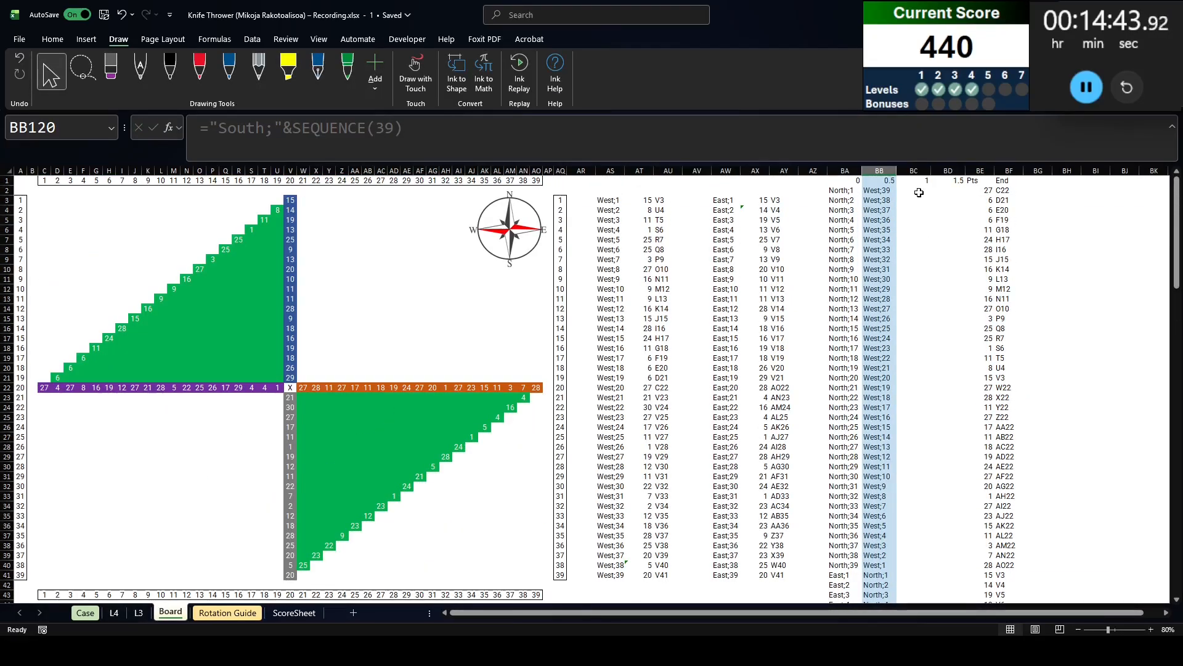
left_click(919, 193)
type("=x")
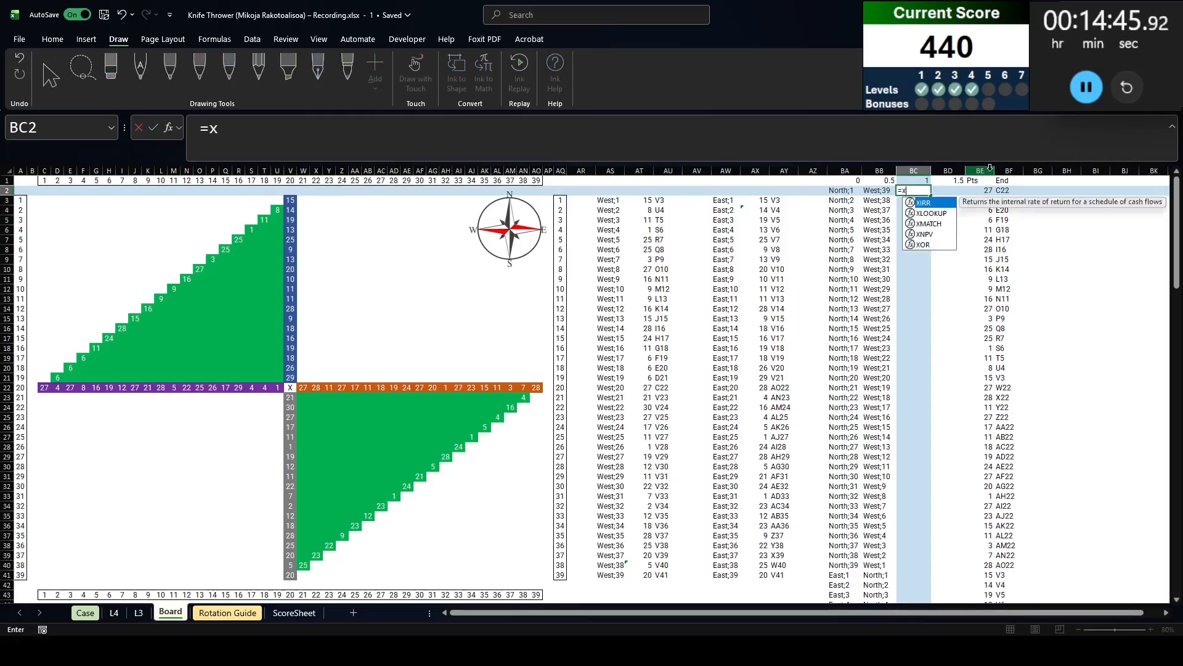
key("Tab")
key("Left")
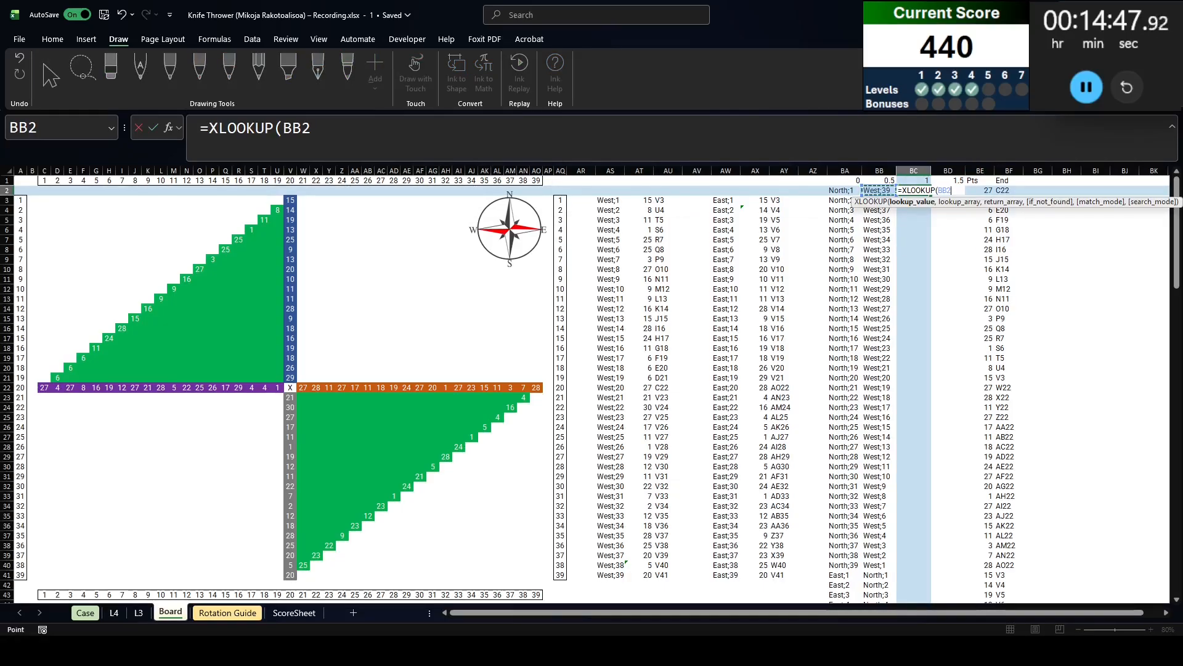
key("ctrl+shift+Down")
type(",")
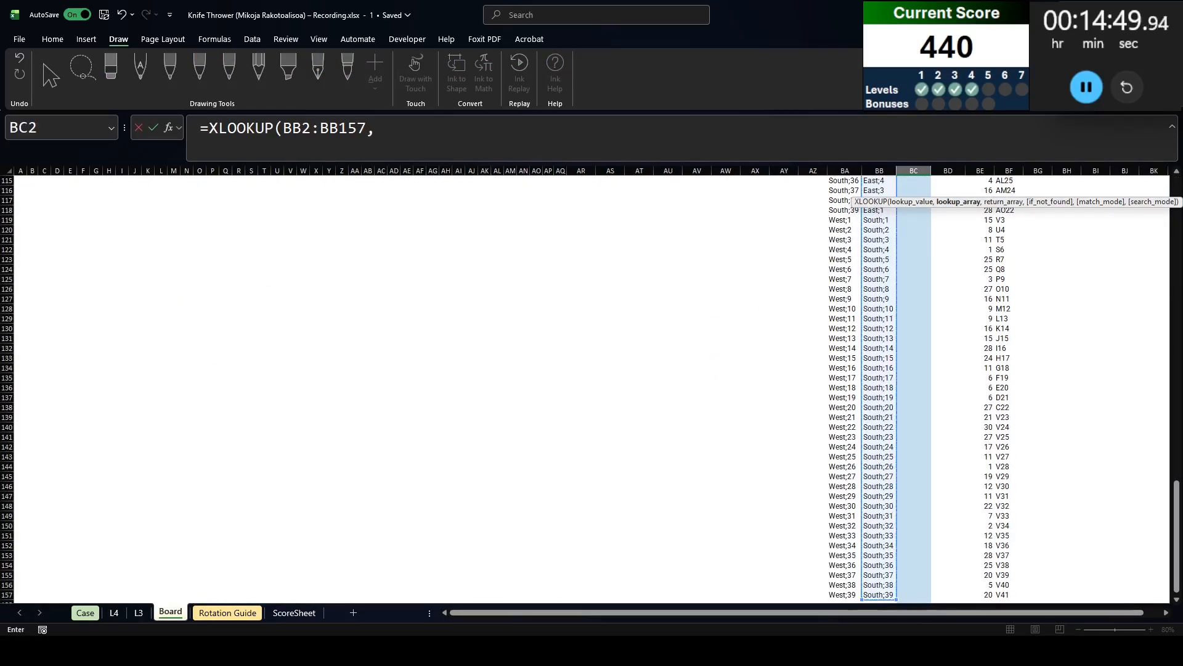
key("Left")
key("Left")
key("ctrl+shift+Down")
type(",")
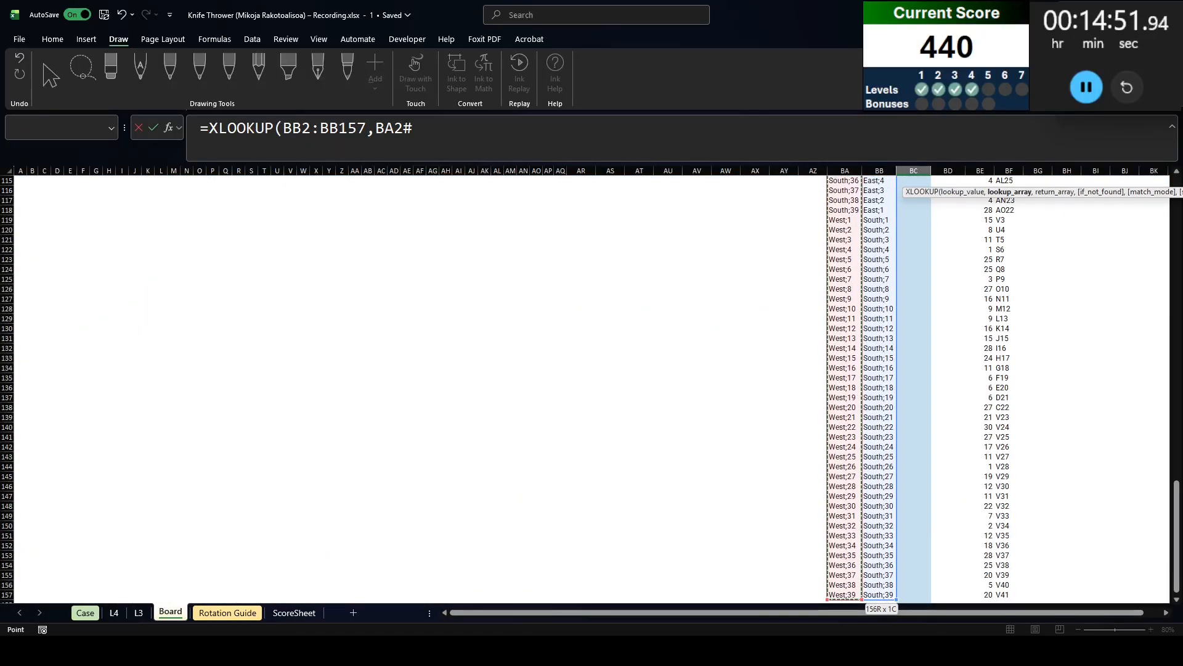
key("Left")
key("ctrl+shift+Down")
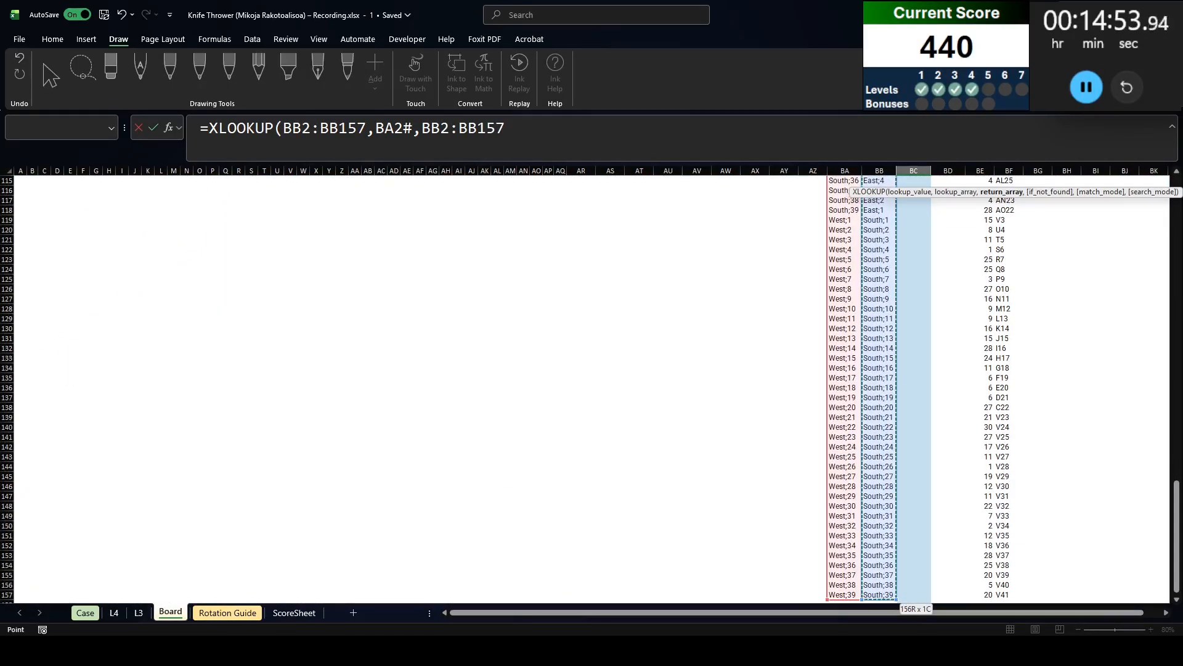
type(")")
Make the lookup and return arrays in BC2's formula absolute, as $BA$2# and $BB$2:$BB$157, and commit it
scroll(936, 450, "up", 20)
scroll(937, 450, "up", 11)
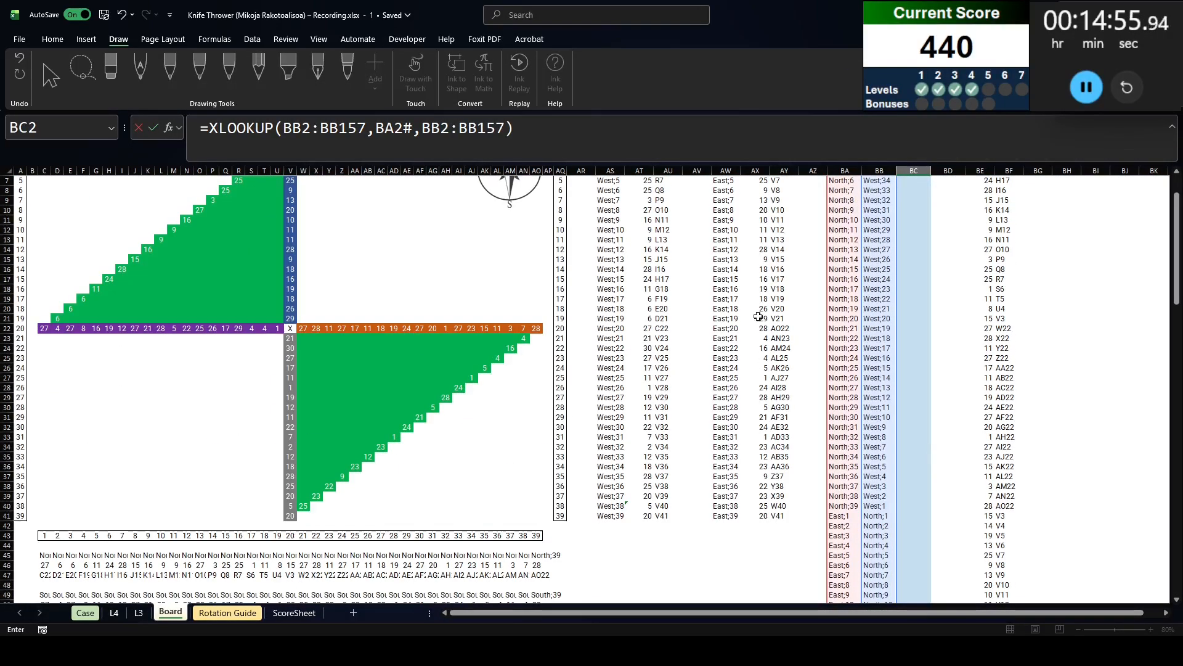
key("F2")
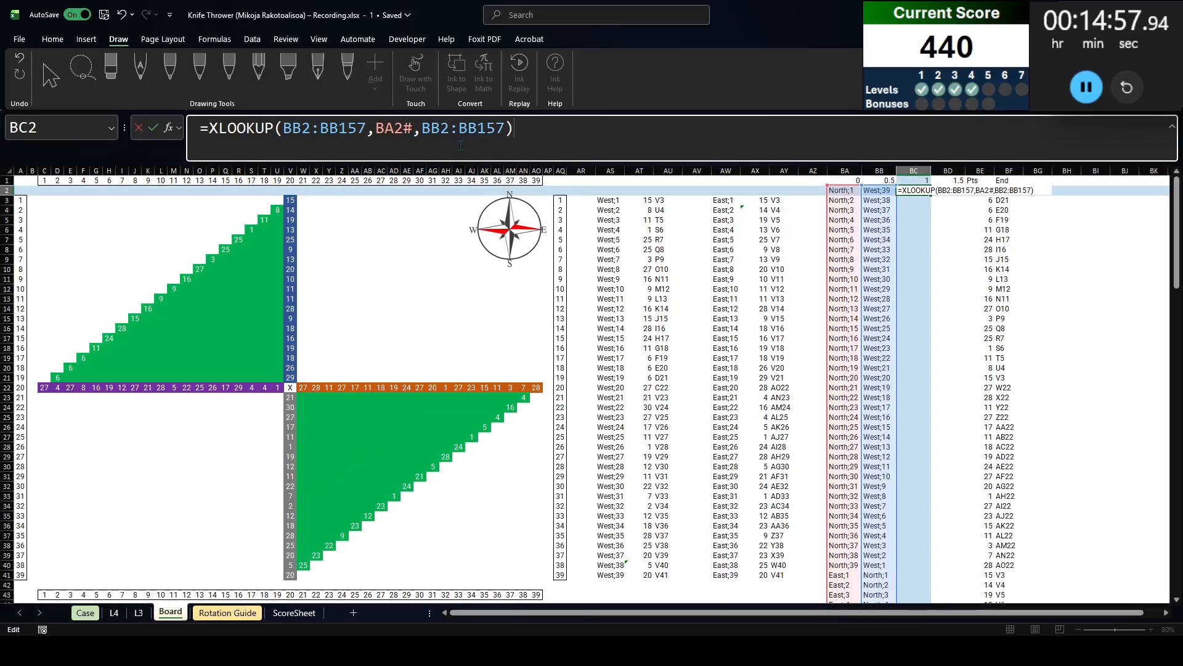
left_click_drag(374, 128, 513, 127)
key("F4")
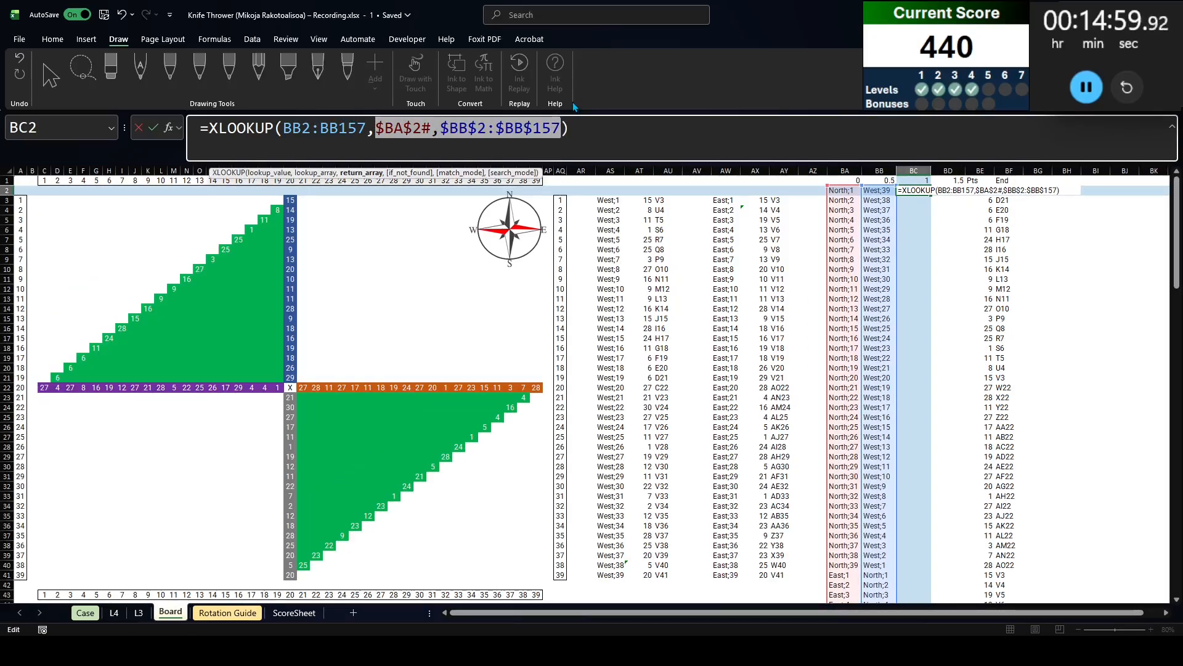
key("Return")
Copy the XLOOKUP formula from BC2 to BD2 for the 1.5 rotation, and check the first row across BA2:BD2
key("Up")
key("ctrl+c")
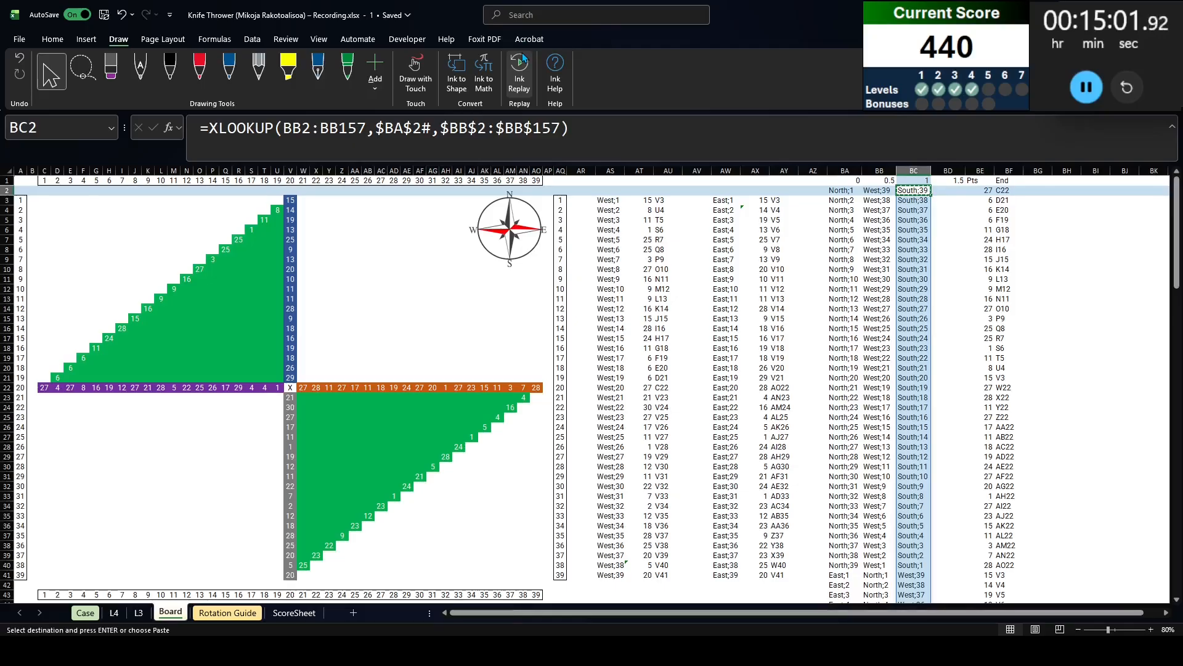
key("Right")
key("ctrl+v")
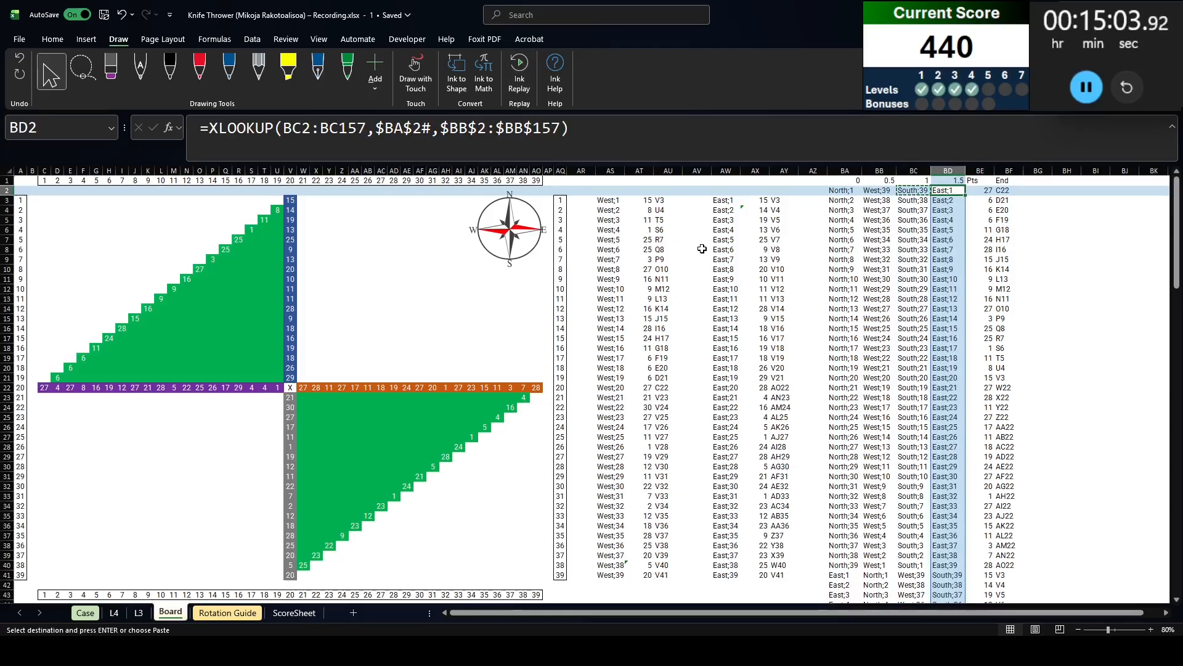
left_click(832, 192)
left_click(878, 190)
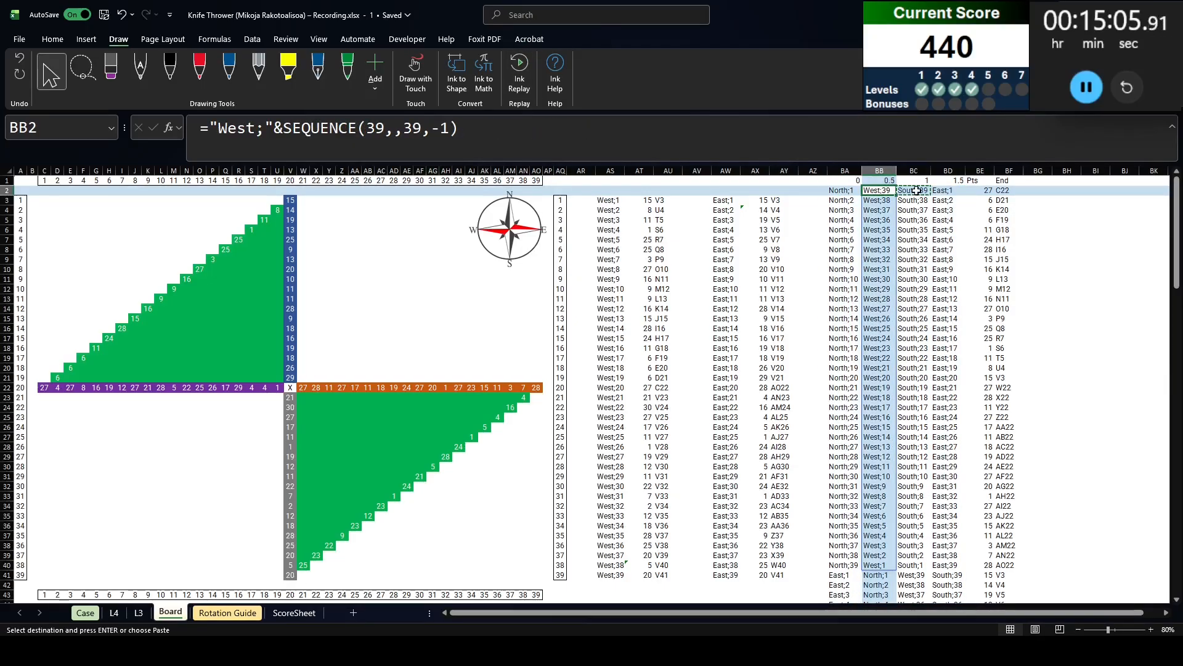
left_click(913, 191)
left_click(951, 190)
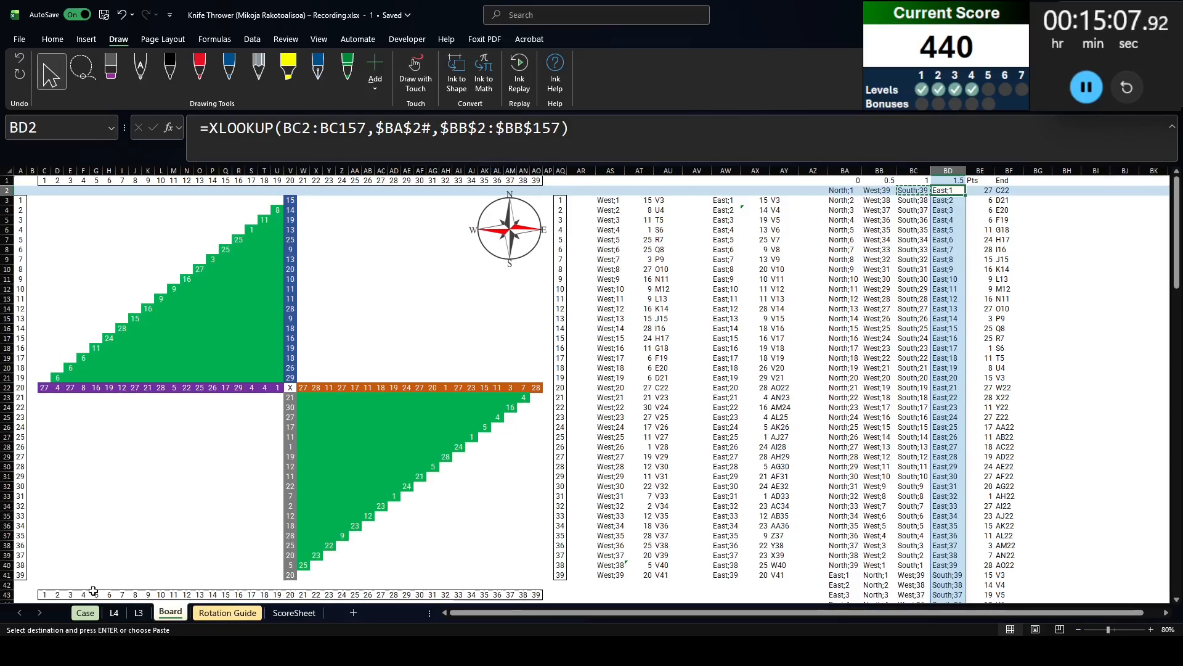
On the Case sheet, add the header NetRotation in L250, beside ThrowingPos in the Level 5 section
left_click(94, 614)
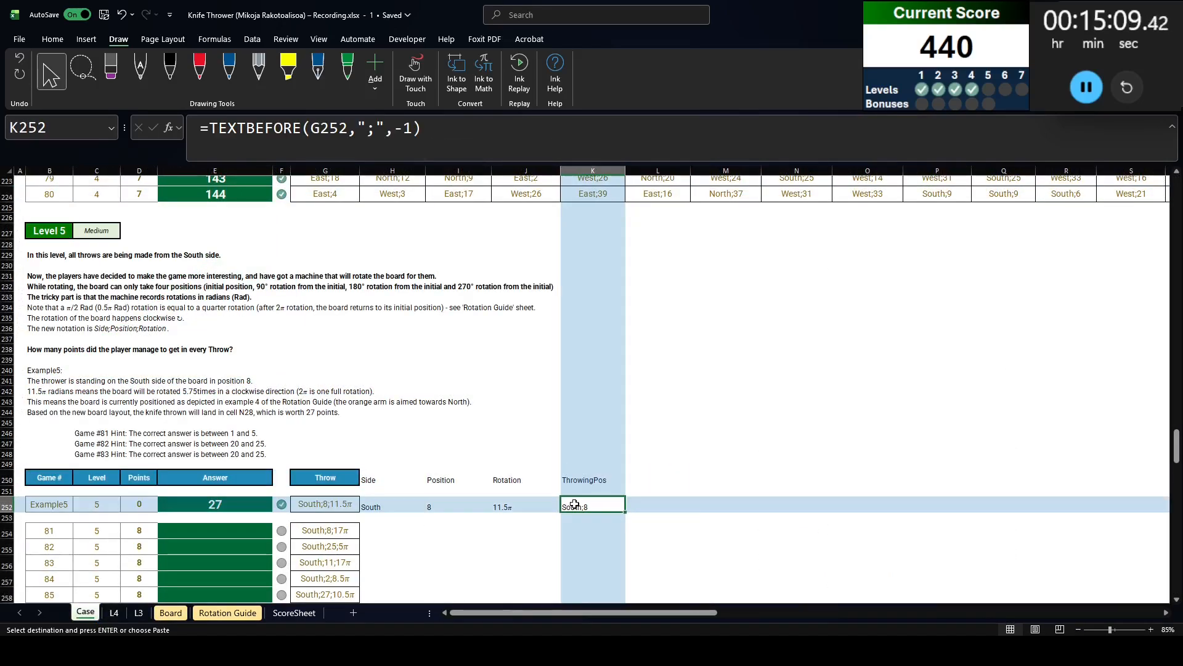
left_click(515, 507)
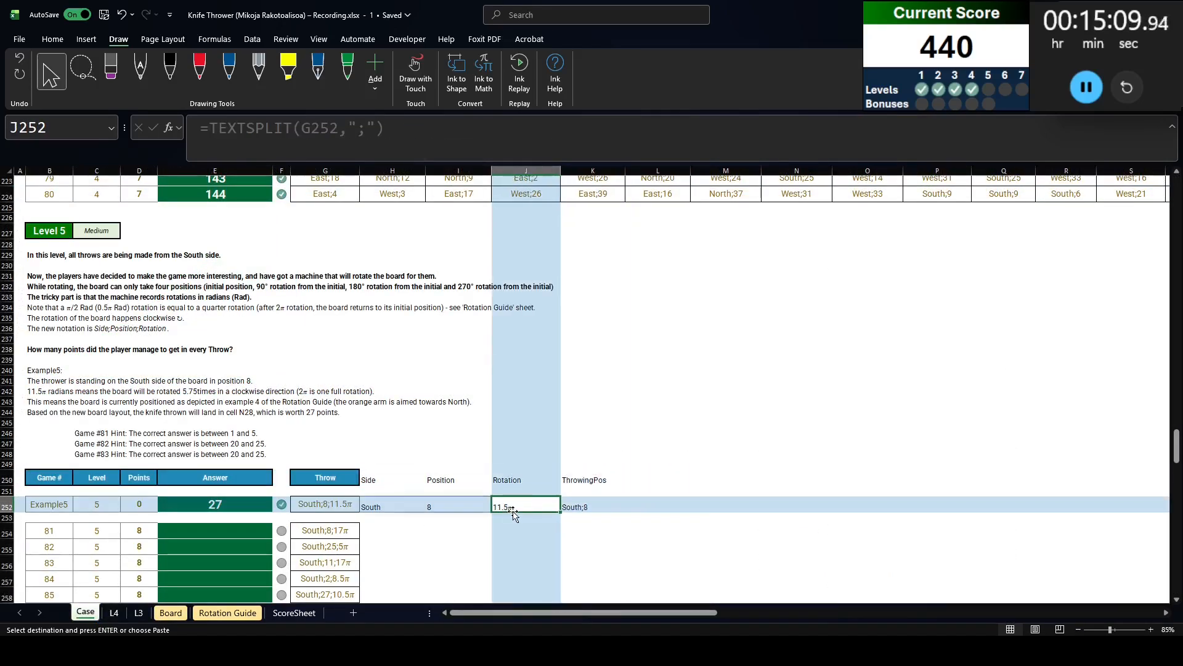
left_click(658, 479)
key("F2")
type("NetRo")
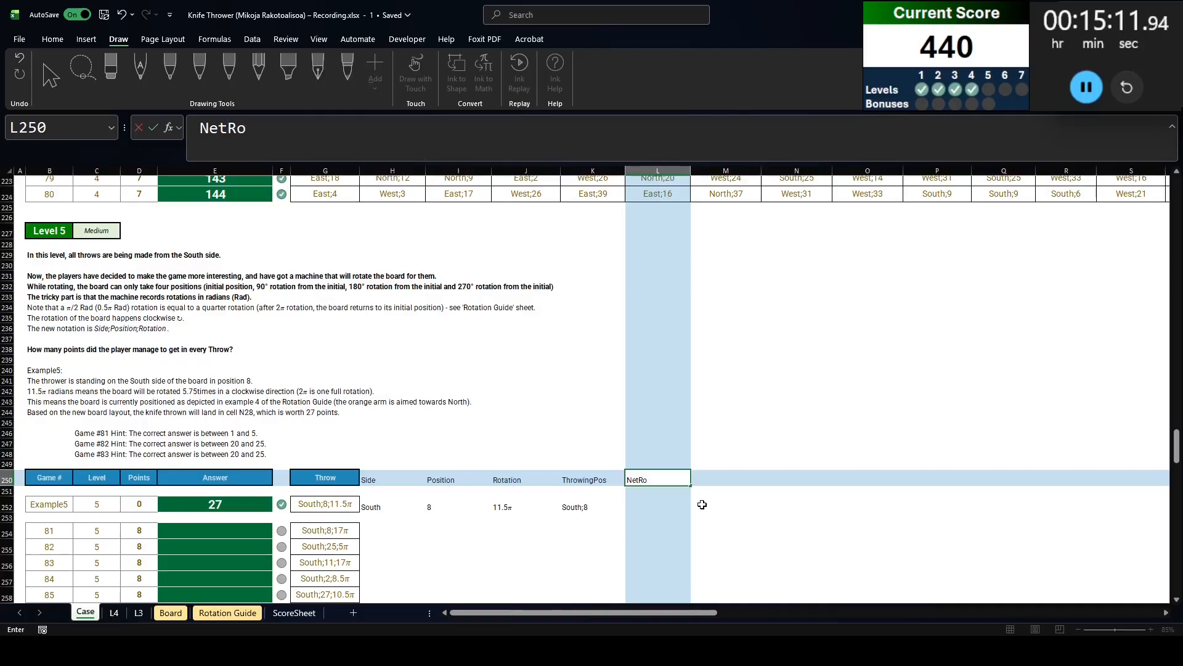
type("tation")
key("Return")
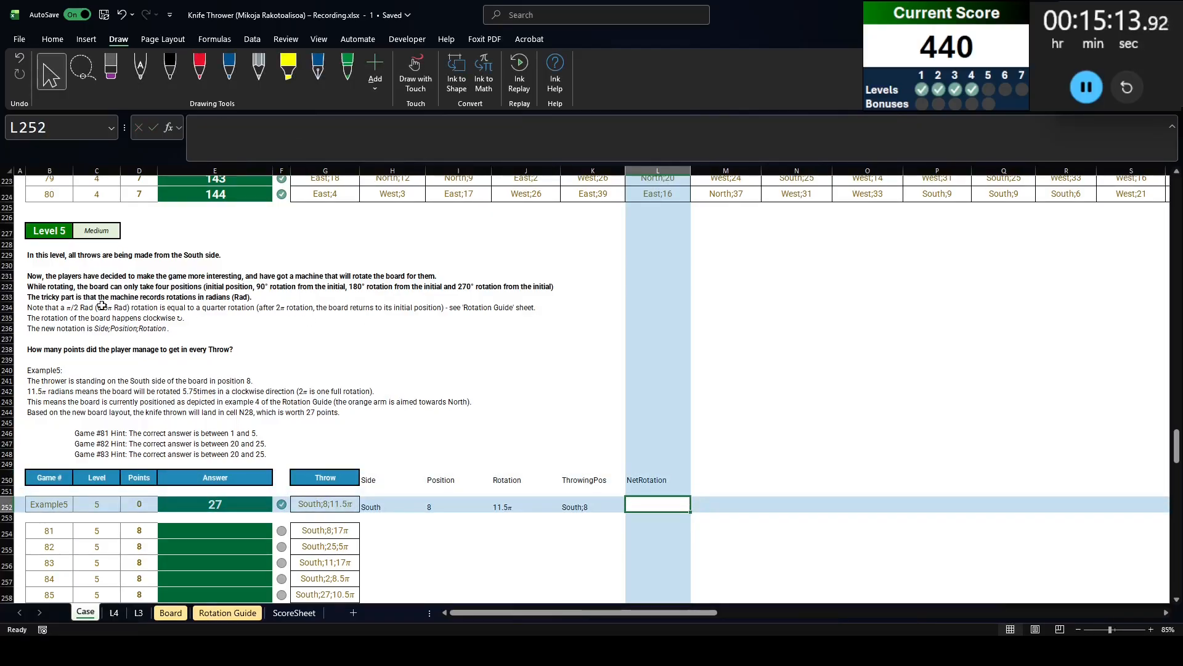
Copy the π symbol from the rotation note in B234 and paste it into G236
left_click(78, 306)
left_click(43, 297)
left_click(42, 308)
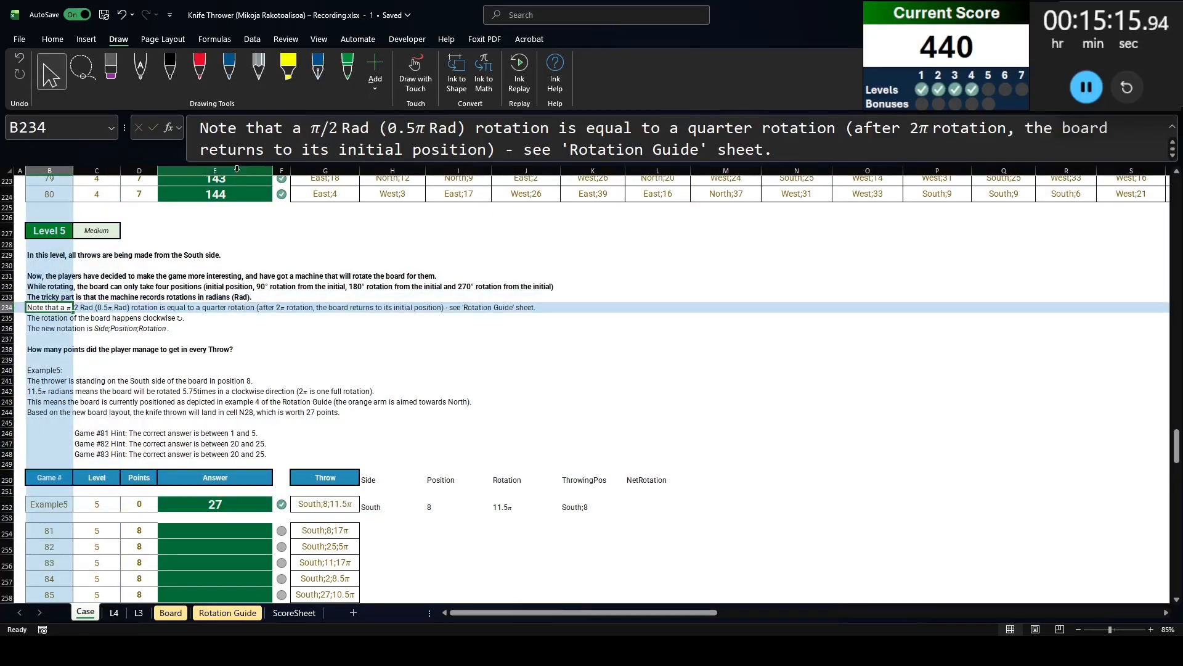
left_click_drag(310, 133, 320, 130)
key("Escape")
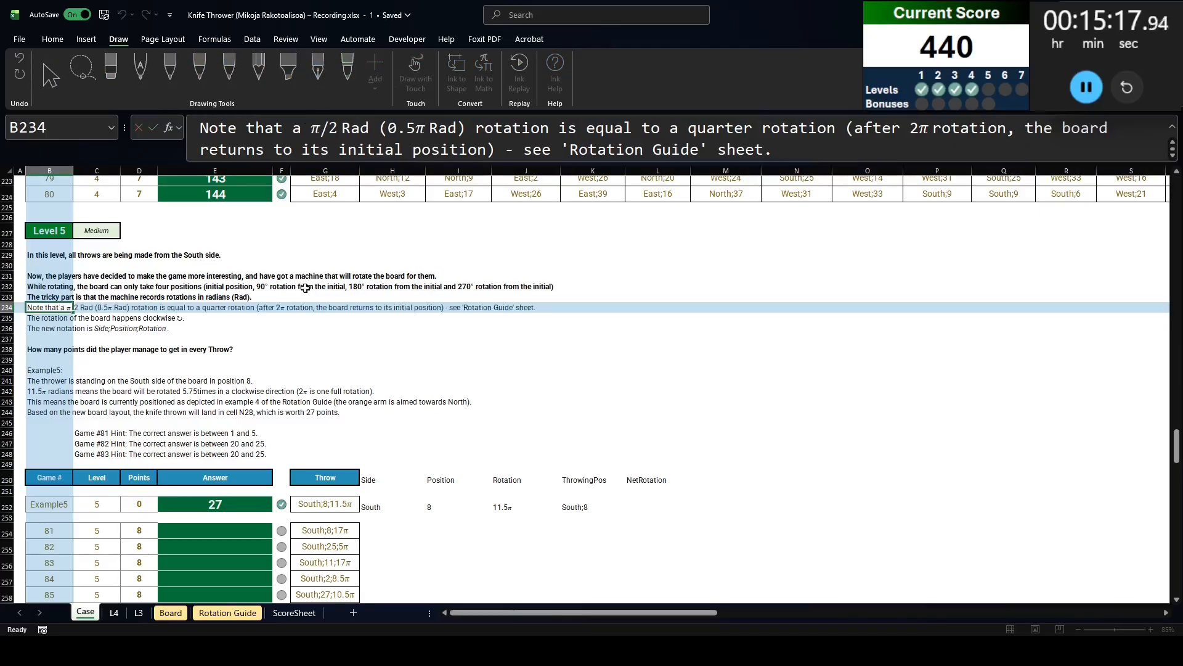
left_click(312, 319)
left_click(315, 328)
key("ctrl+v")
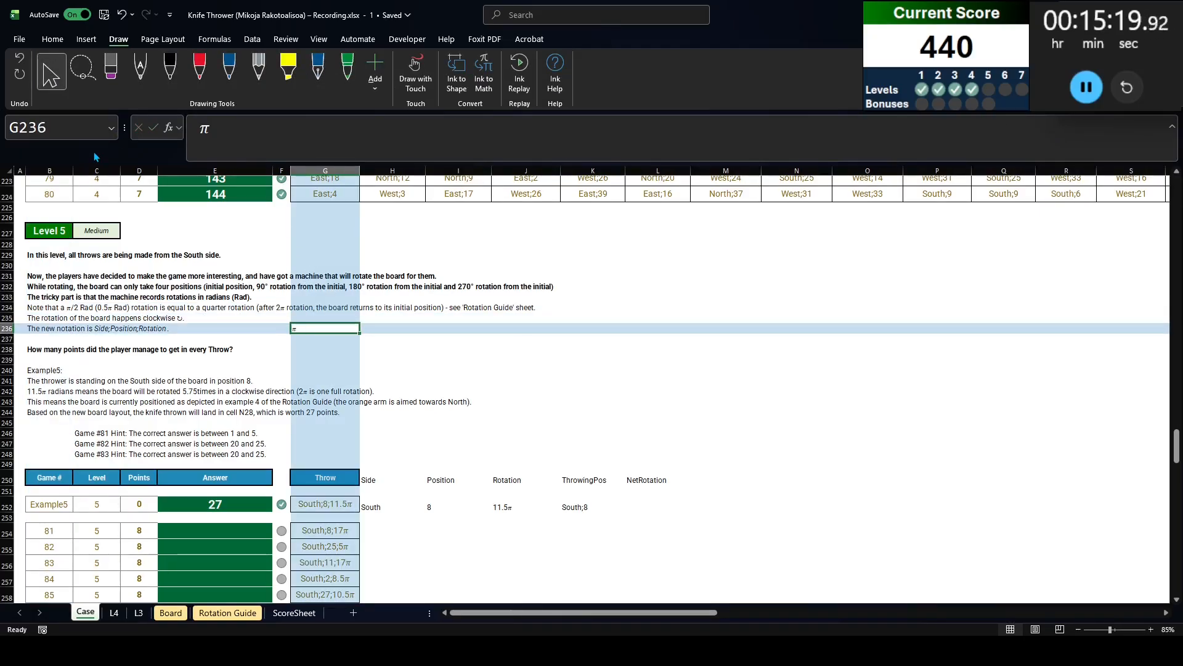
Define the name pi for cell G236
left_click(50, 131)
type("pi")
key("Return")
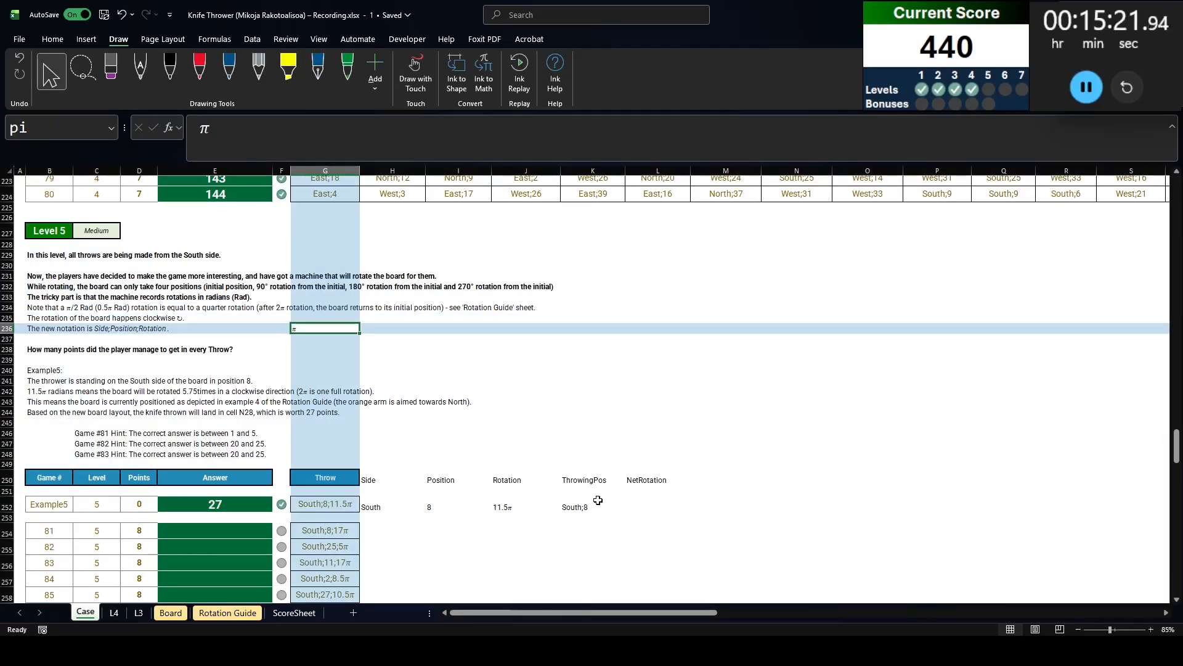
In L252, enter a SUBSTITUTE formula that replaces pi in the Rotation value J252 with an empty string
left_click(639, 506)
type("=subs")
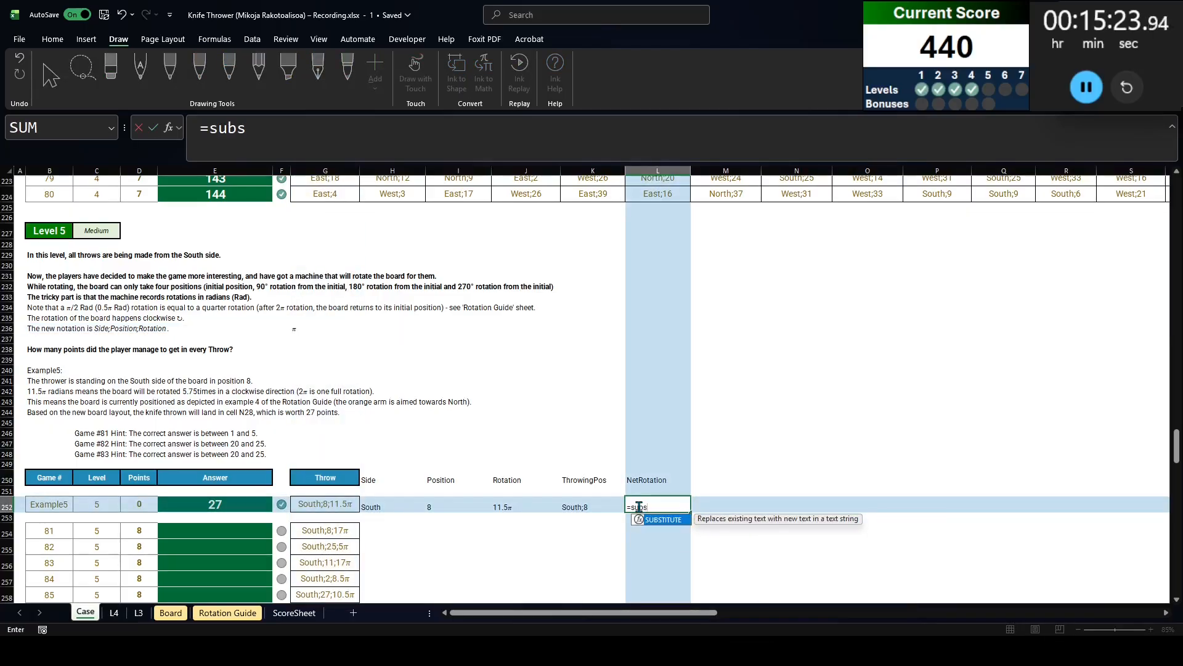
type("titute(")
key("Left")
key("Left")
key("Left")
key("Right")
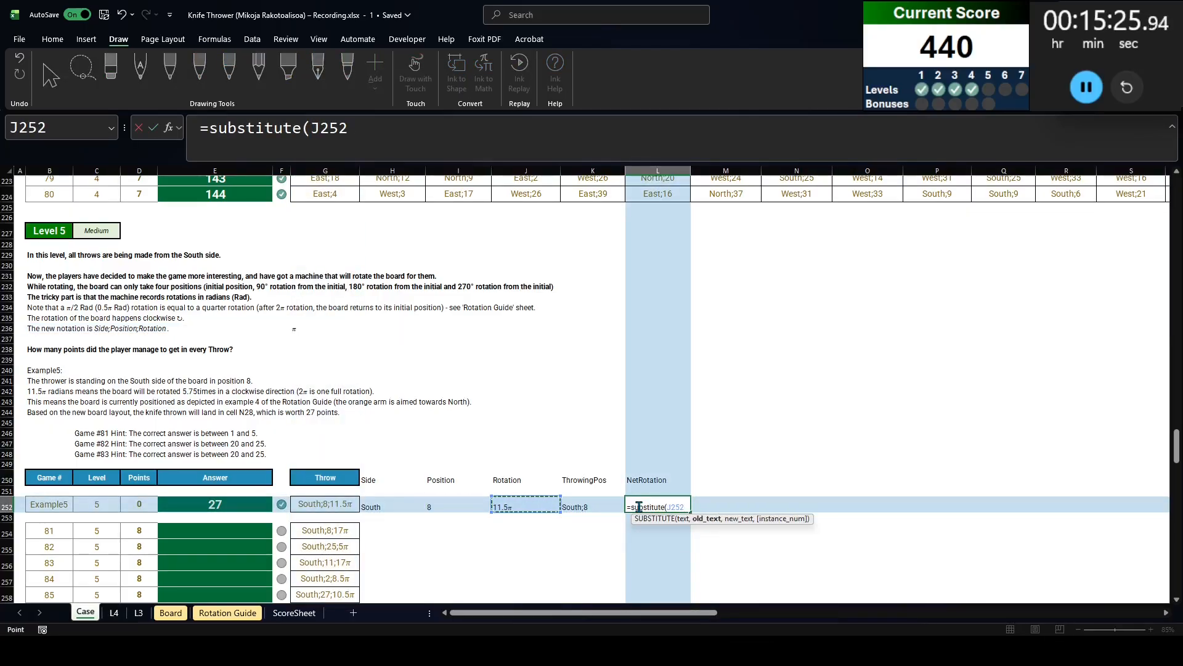
type(",pi,\"\")")
key("ctrl+Return")
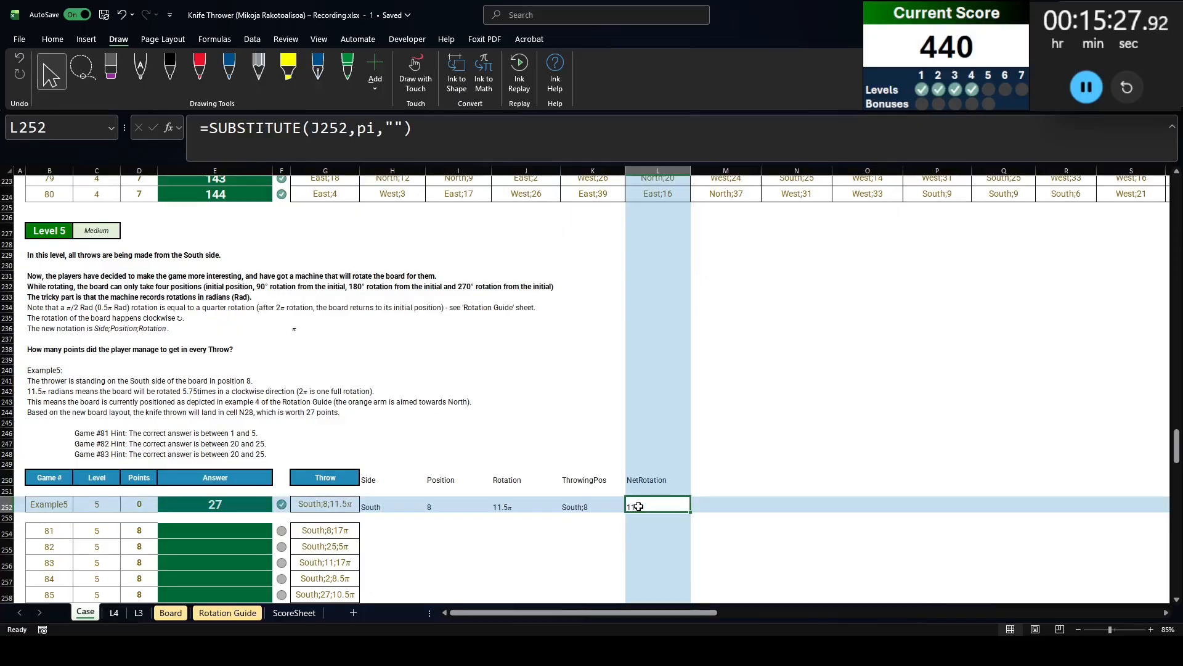
Wrap the SUBSTITUTE formula in L252 in MOD with divisor 2, and check it against the Rotation value in J252
left_click(208, 131)
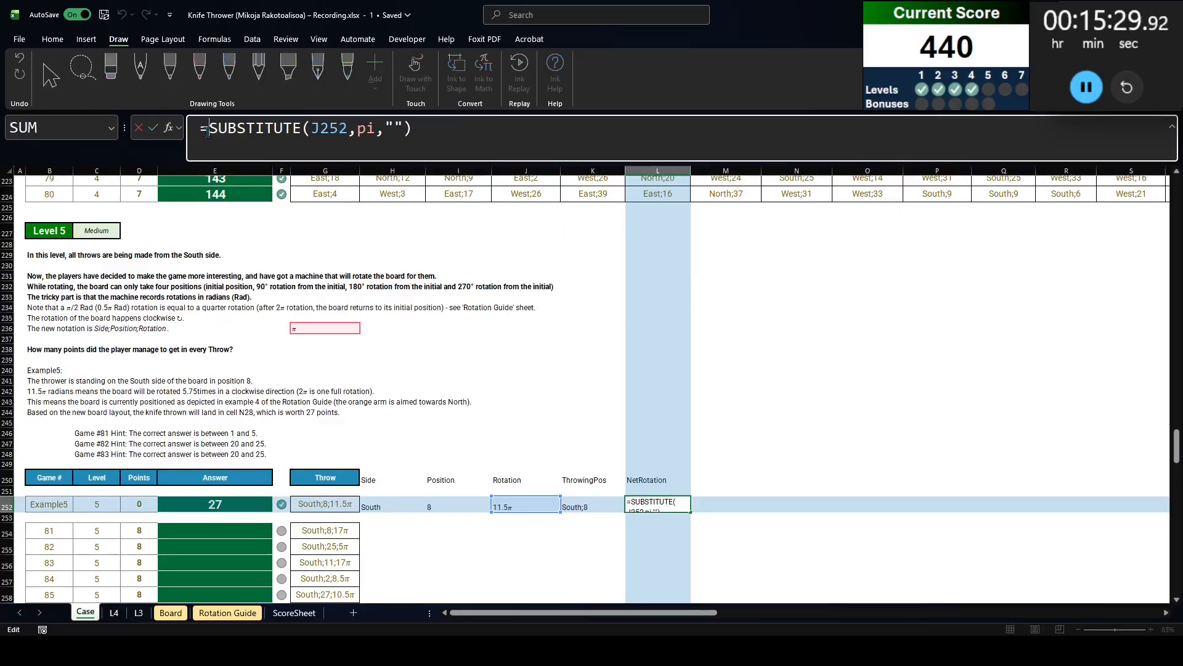
type("mod(")
key("End")
type(",2")
key("Return")
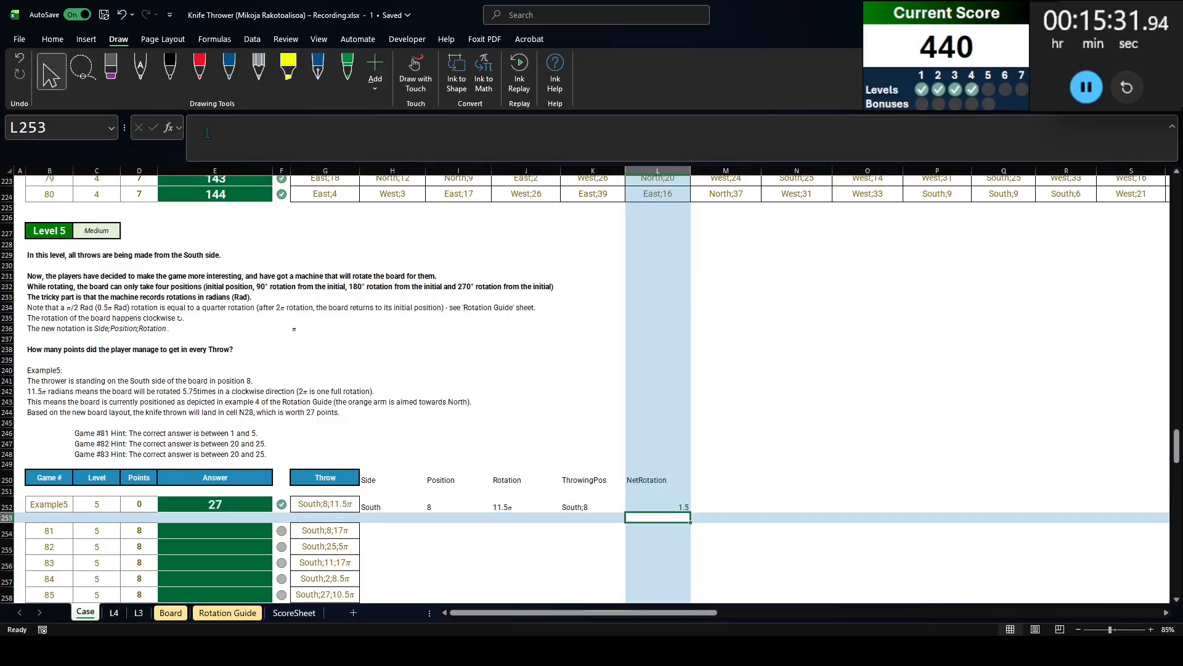
left_click(500, 508)
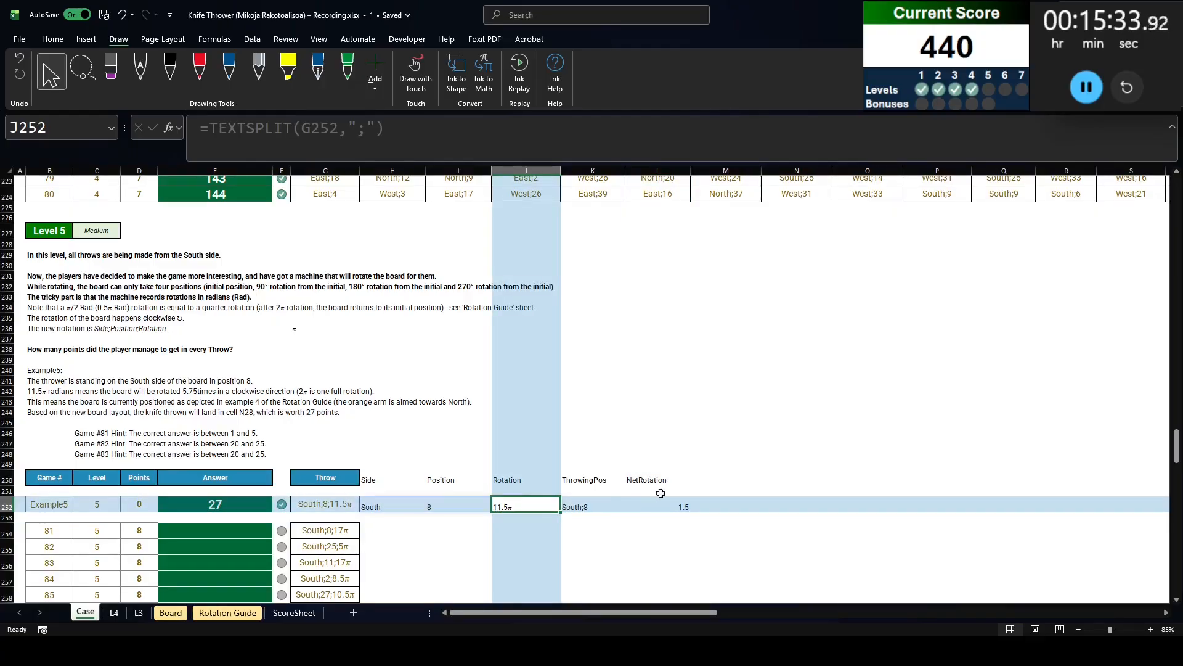
left_click(683, 504)
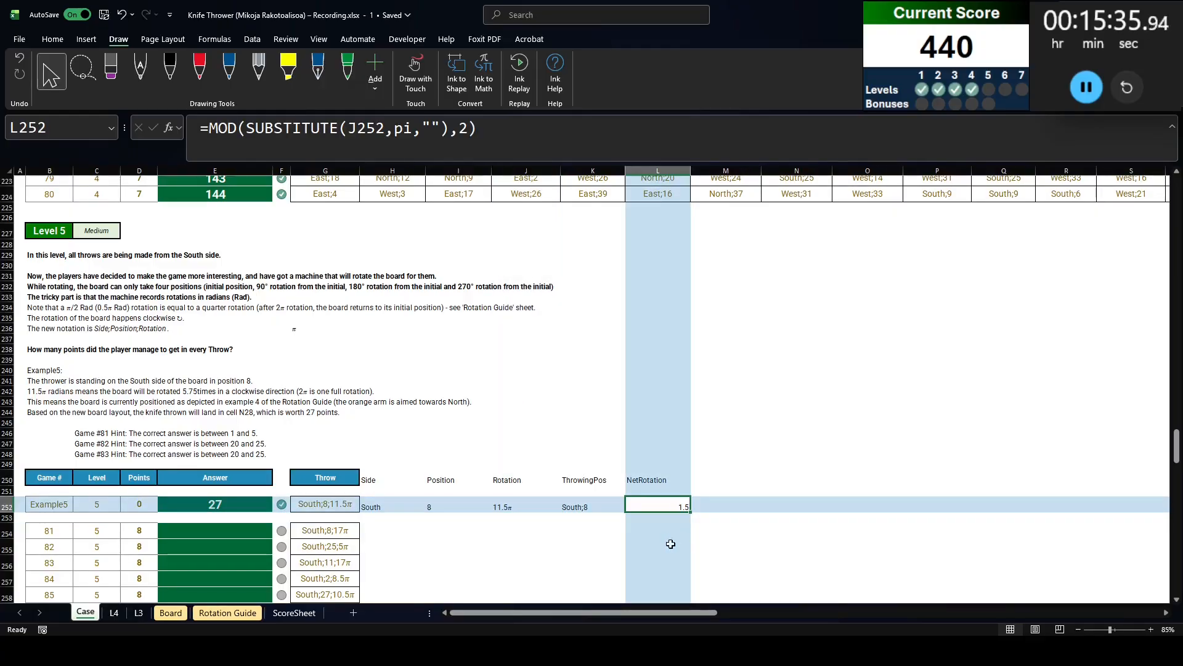
Add the header ActualStart in M250, beside NetRotation
key("Up")
key("Right")
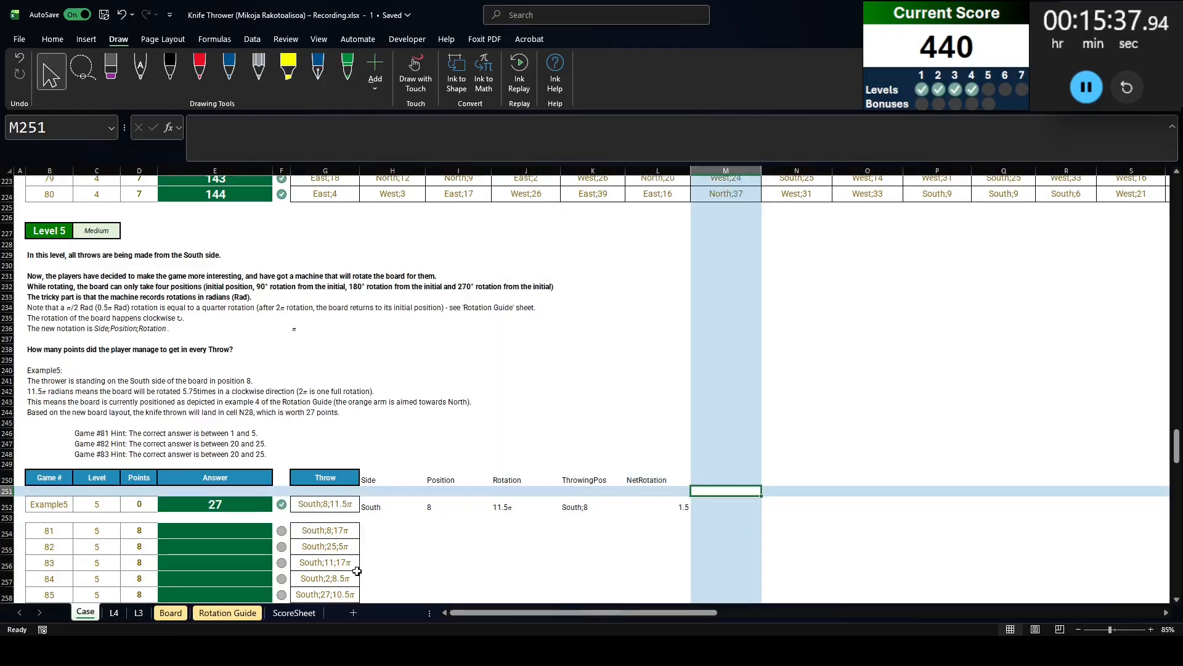
key("Up")
type("Actual")
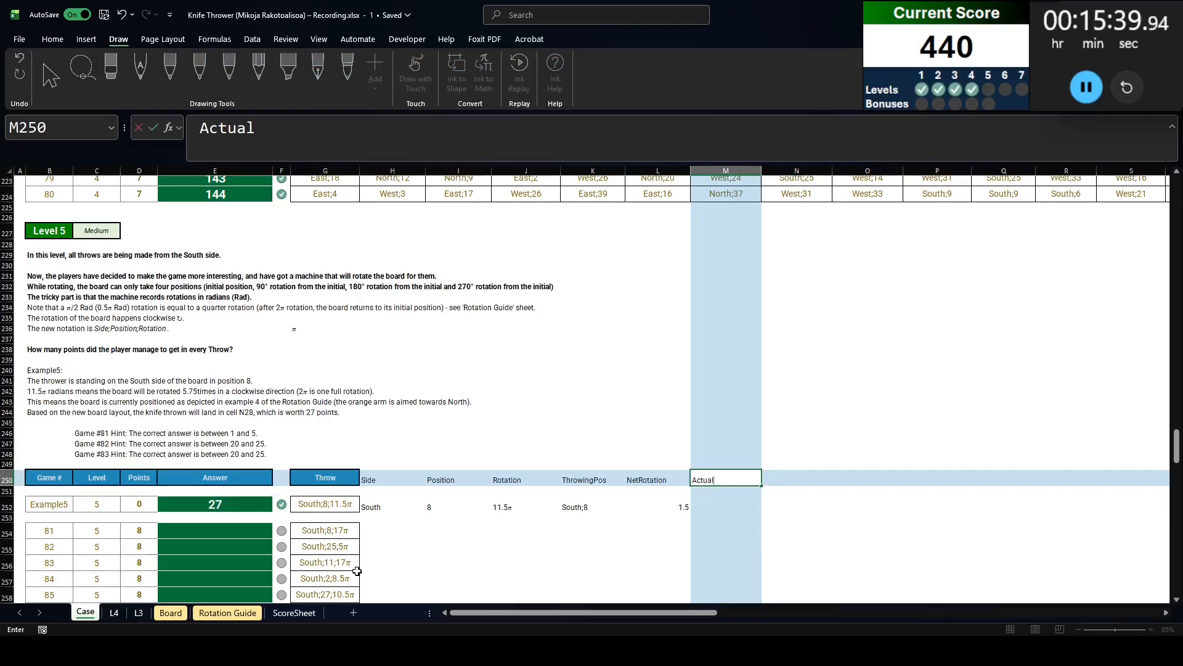
type("Start")
key("Down")
key("Down")
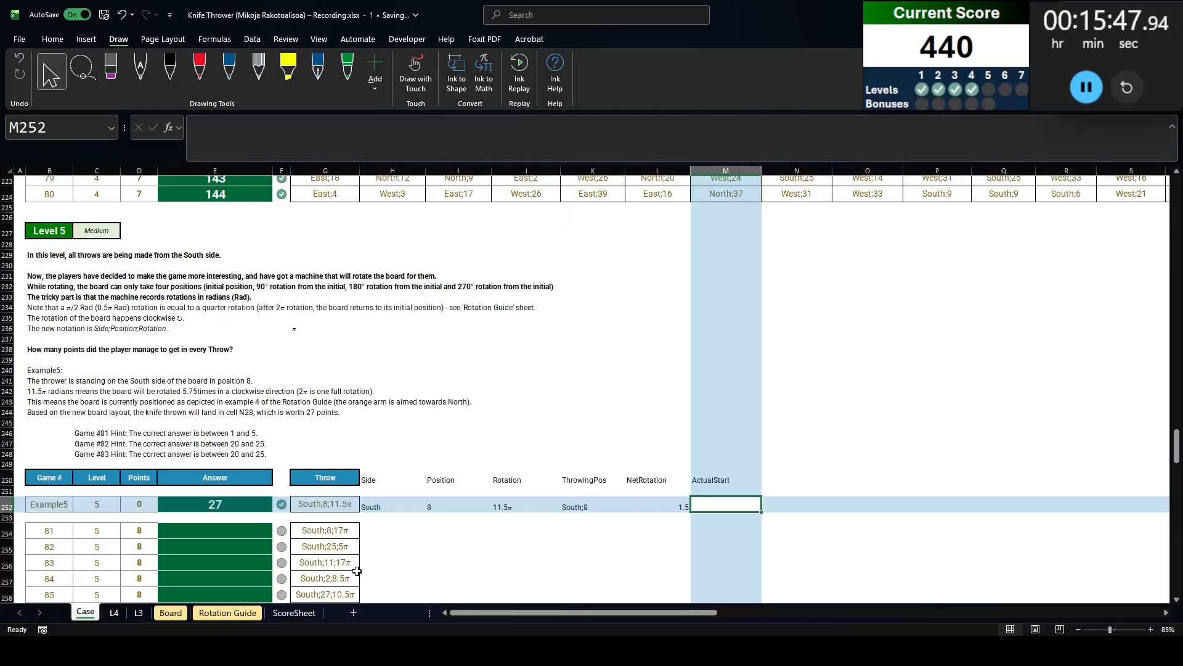
Examine the rotation mapping columns BA to BD on the Board sheet, and return to the Case sheet
key("ctrl+Page_Down")
key("ctrl+Page_Down")
key("ctrl+Page_Down")
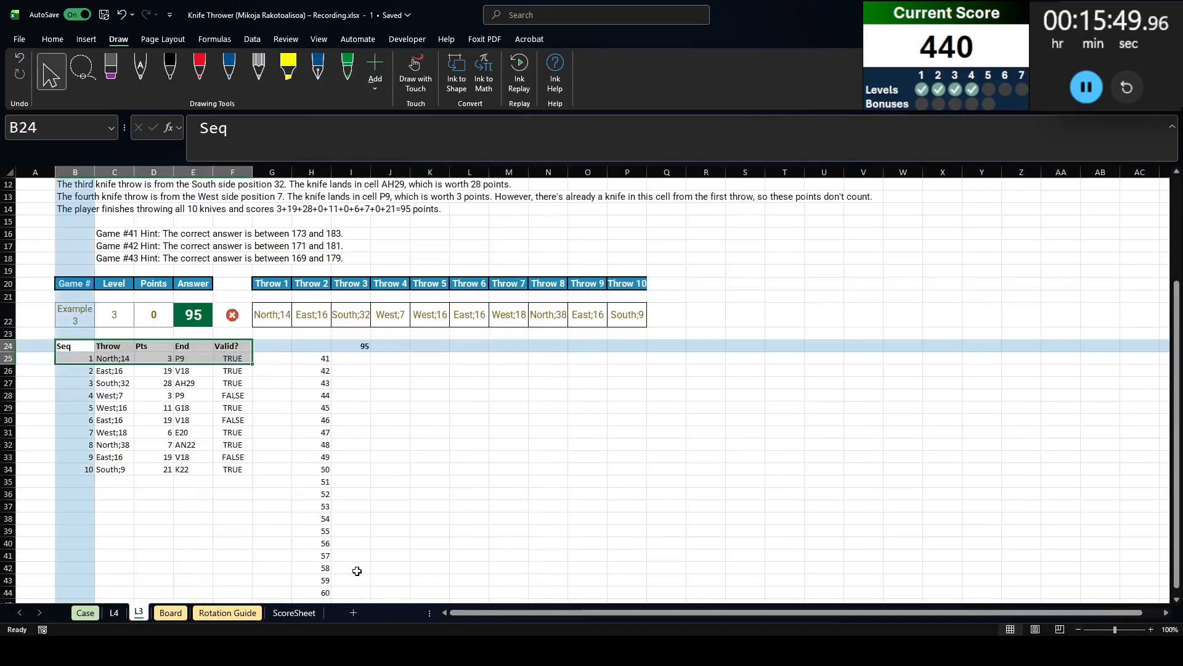
left_click(843, 171)
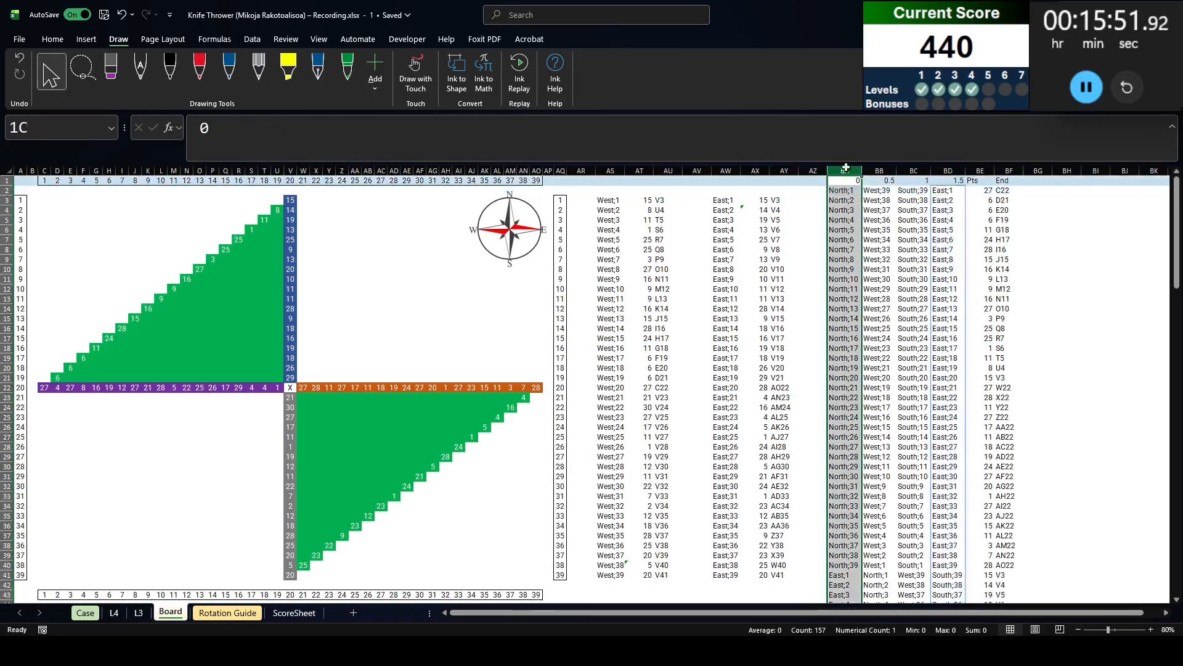
left_click(949, 171)
left_click(848, 167)
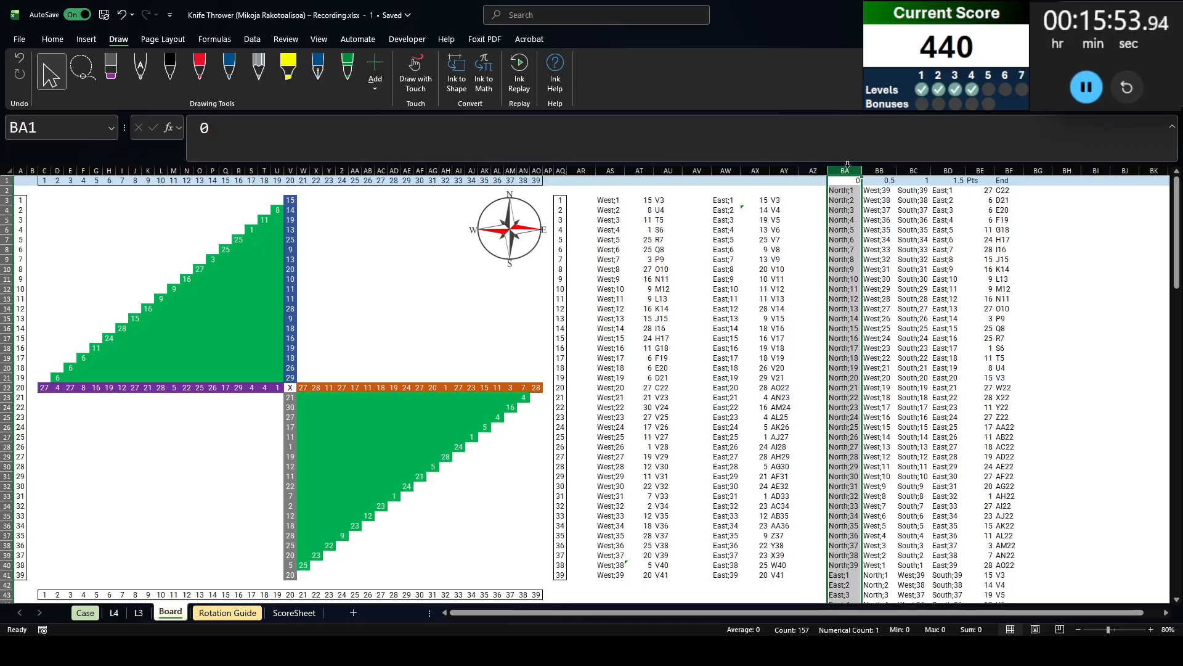
left_click(948, 171)
key("ctrl+Page_Up")
key("ctrl+Page_Up")
key("ctrl+Page_Up")
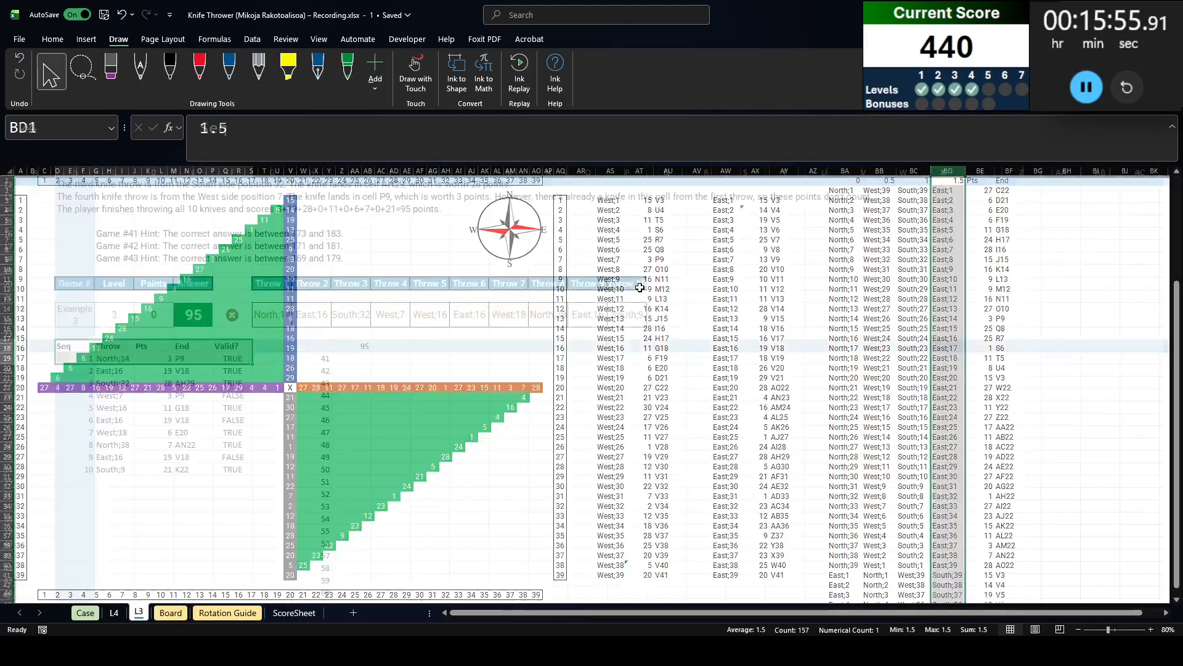
Start an XLOOKUP in M252 that searches for the throwing position K252 in column BA of the Board sheet
type("=XLOOKUP(")
key("Left")
key("Left")
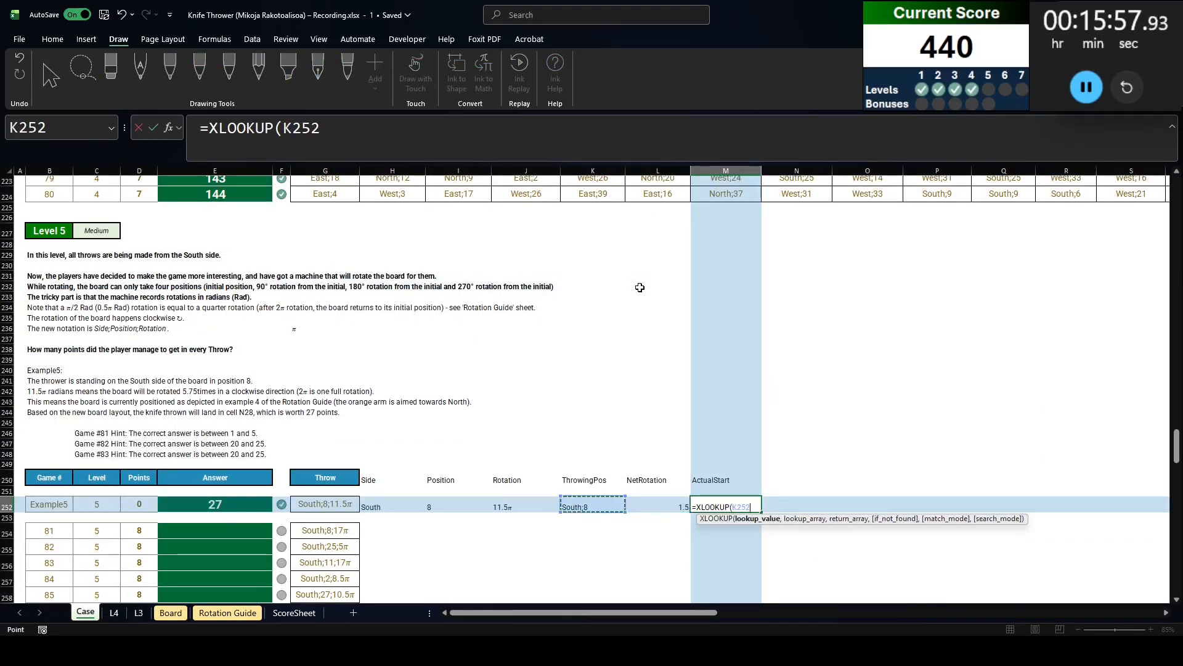
type(",")
key("ctrl+End")
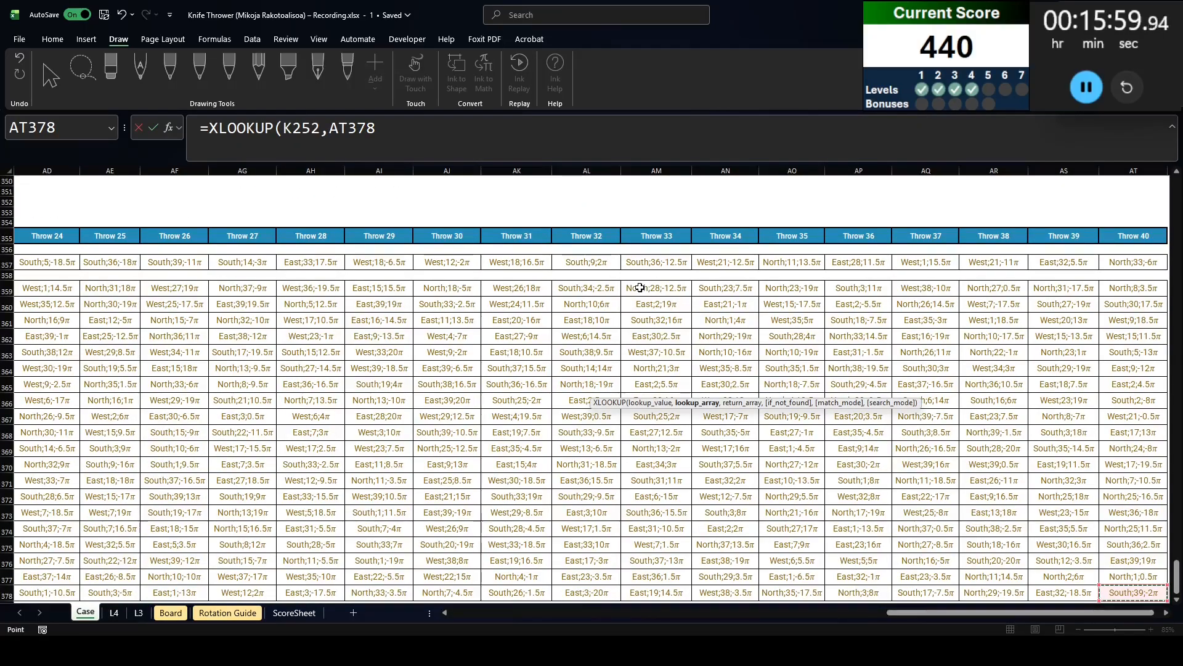
key("ctrl+Page_Down")
key("ctrl+Page_Down")
key("ctrl+Page_Down")
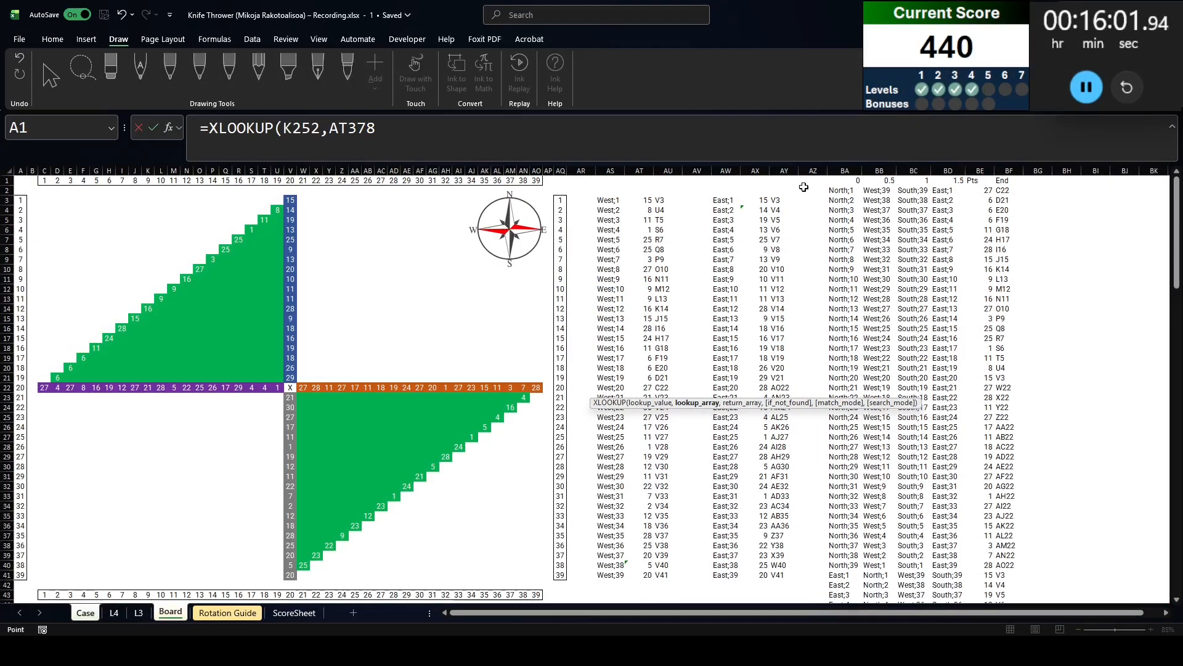
left_click(856, 171)
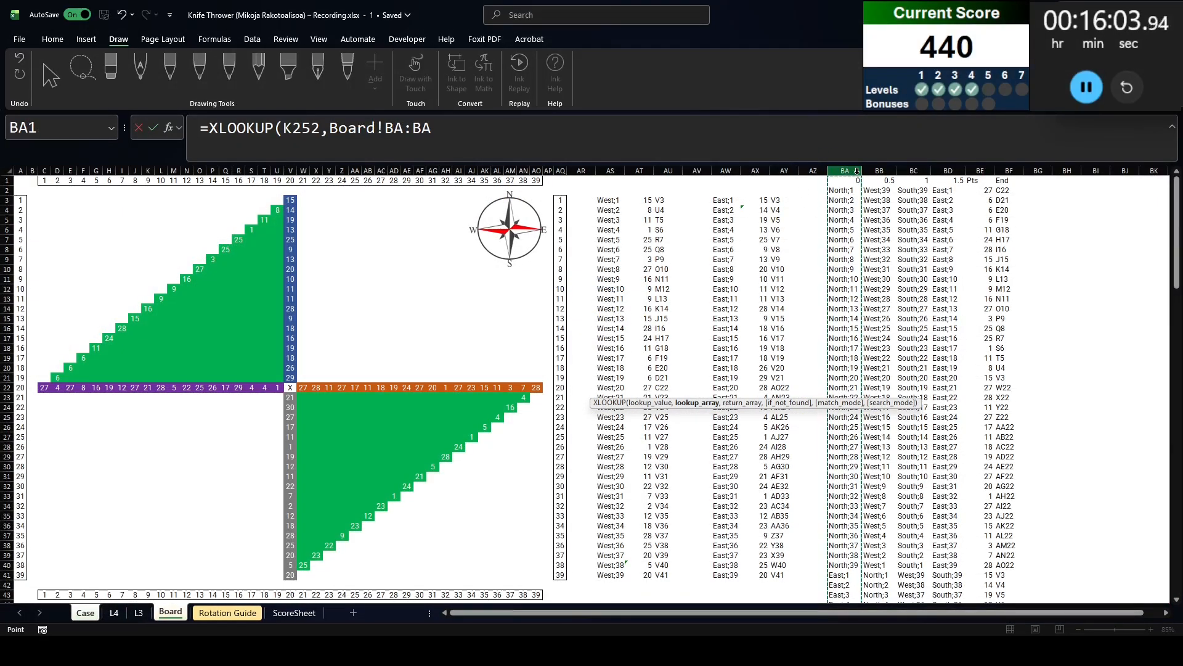
type(",")
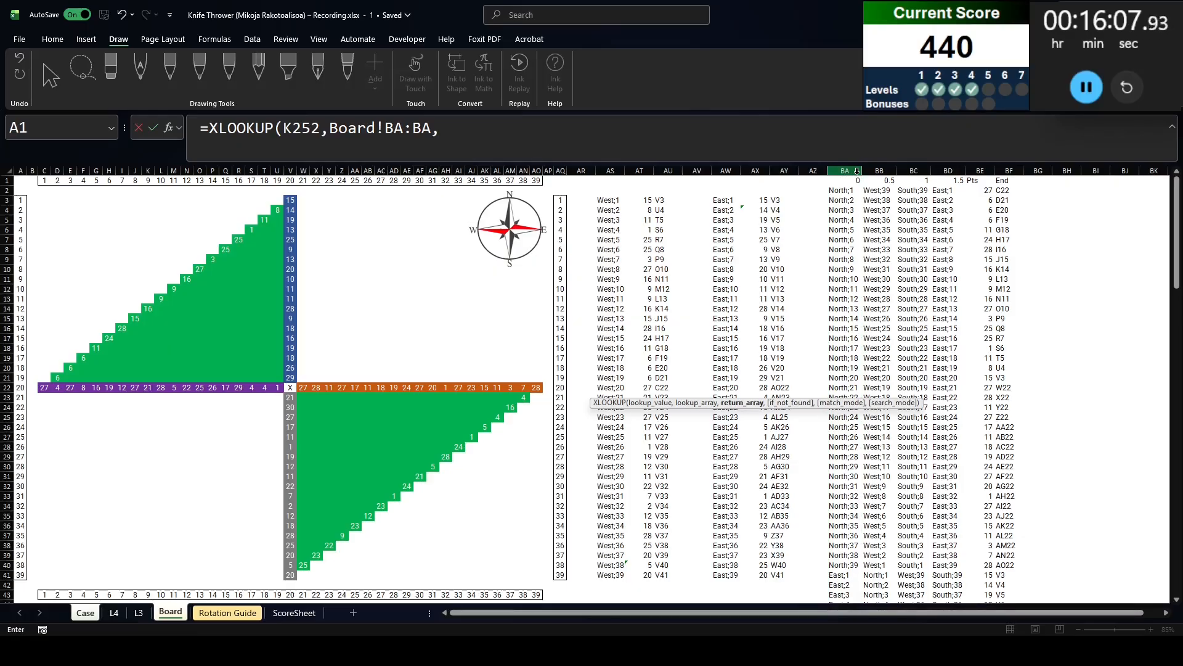
Nest a second XLOOKUP as the return array, with L252 as its lookup value and no Case! sheet prefix
type("xl")
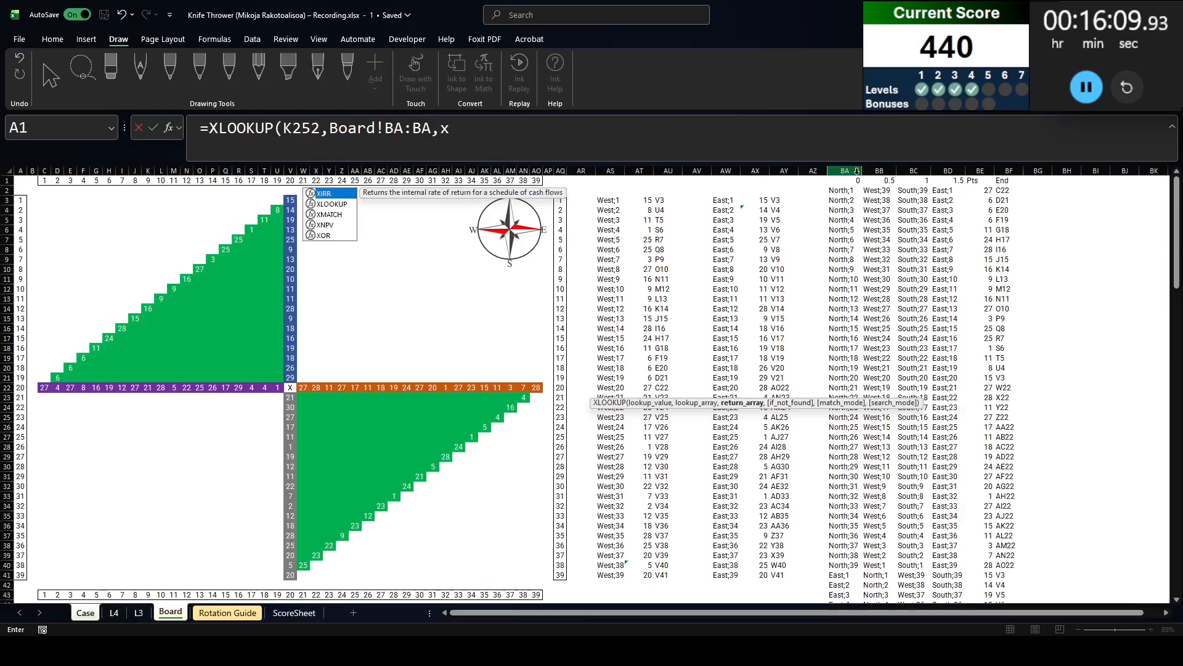
key("Tab")
key("ctrl+Page_Up")
key("ctrl+Page_Up")
key("ctrl+Page_Up")
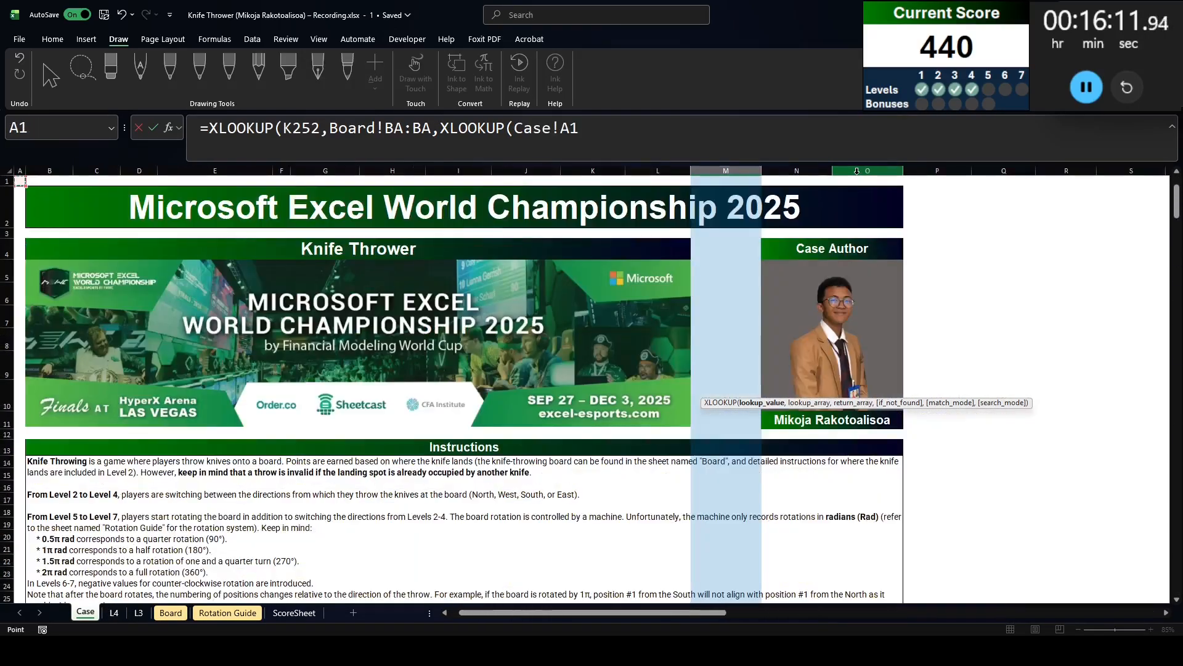
scroll(1035, 296, "down", 5)
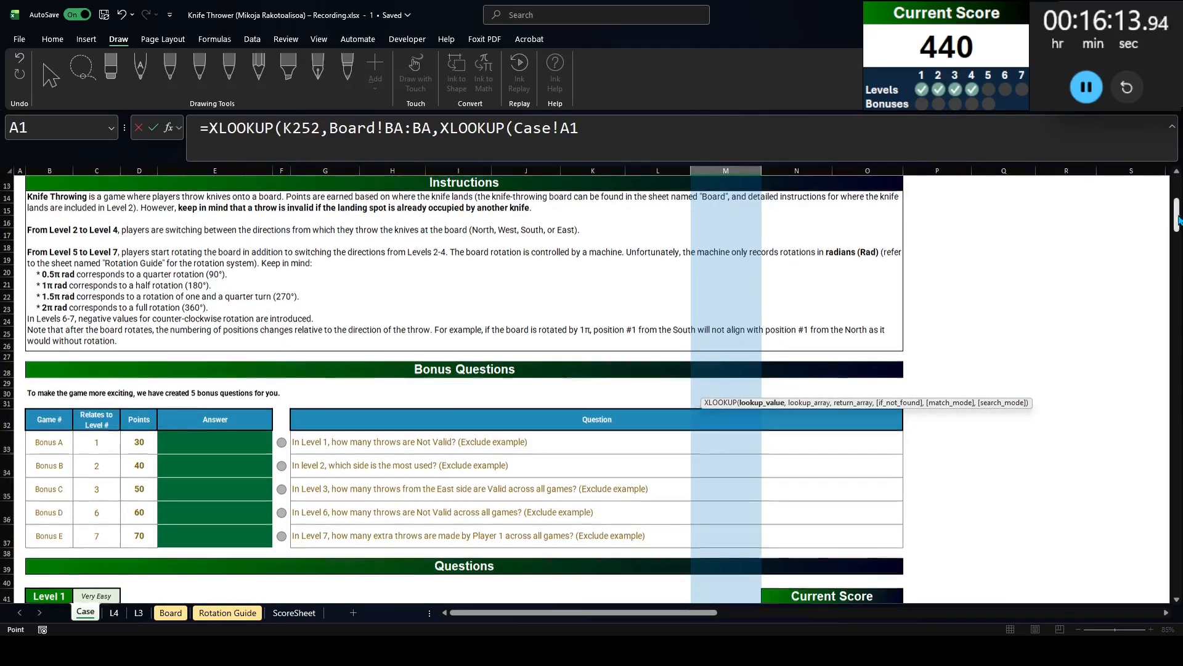
left_click_drag(1177, 210, 1178, 456)
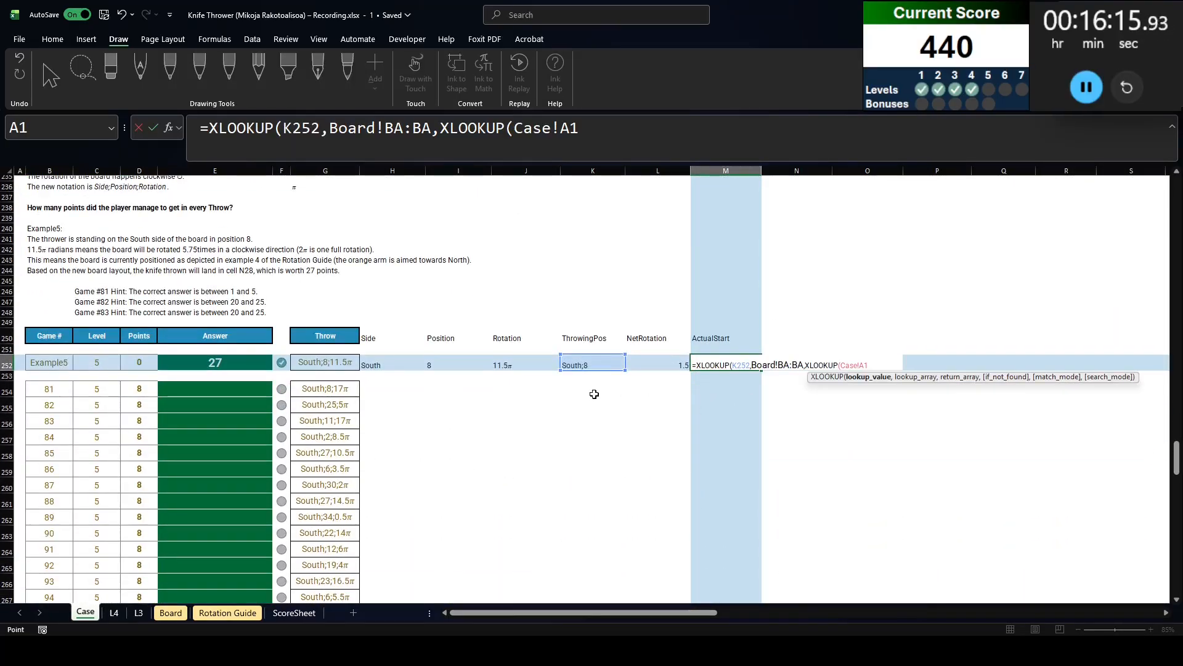
left_click(672, 360)
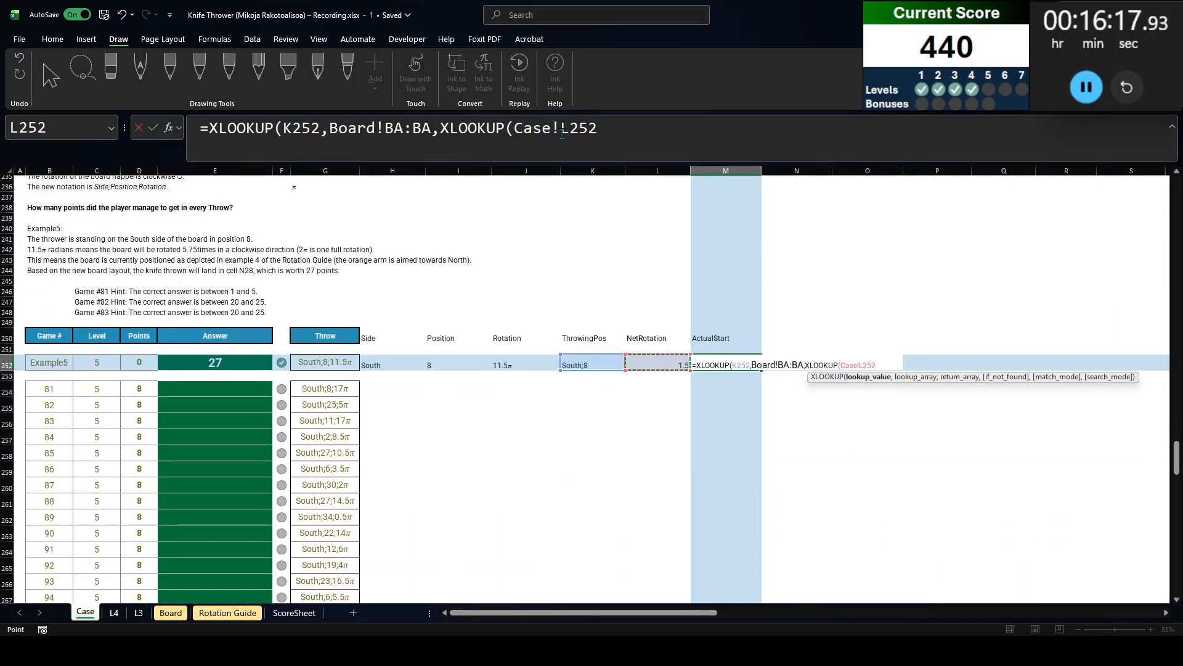
mouse_move(560, 137)
left_mouse_down()
mouse_move(516, 139)
mouse_move(561, 140)
left_mouse_up()
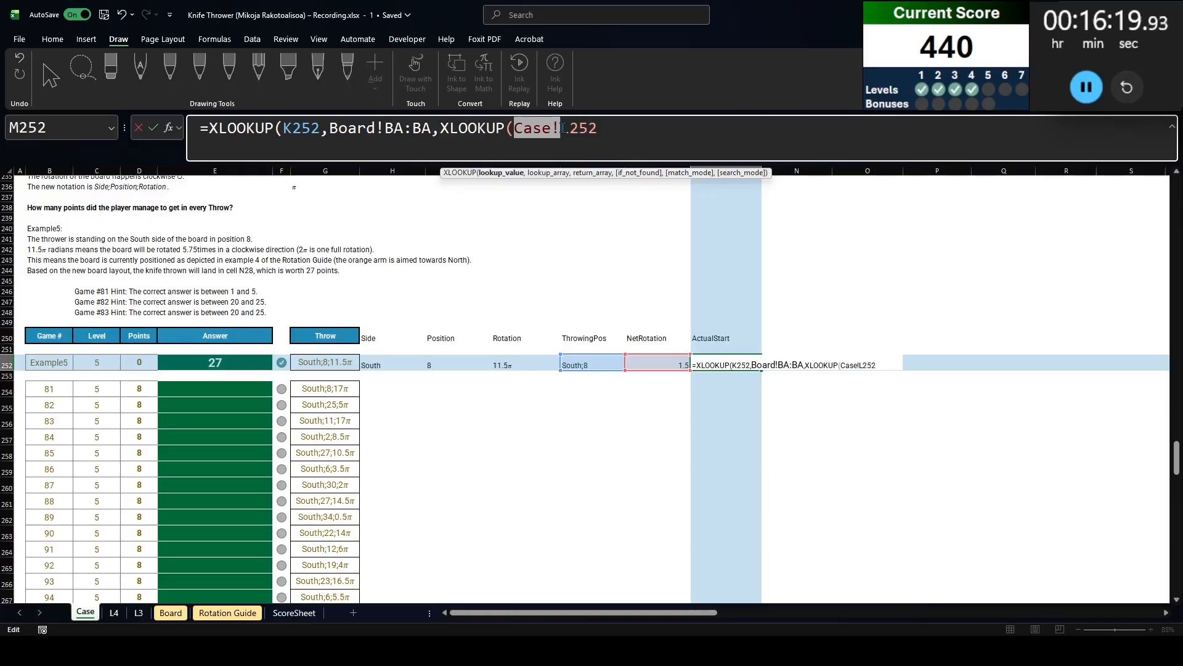
key("BackSpace")
type(",")
Give the nested XLOOKUP the lookup array Board!$BA$1:$BD$1 and the return array Board!$BA:$BD, both absolute
key("ctrl+Page_Down")
key("ctrl+Page_Down")
key("ctrl+Page_Down")
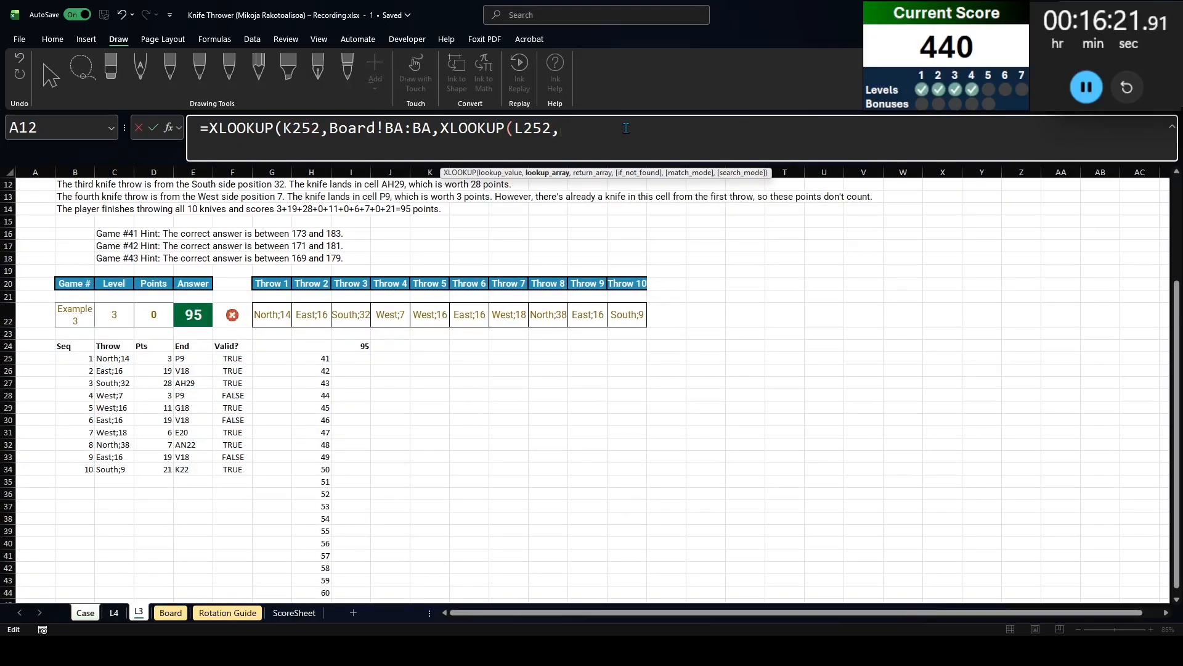
left_click_drag(845, 180, 947, 180)
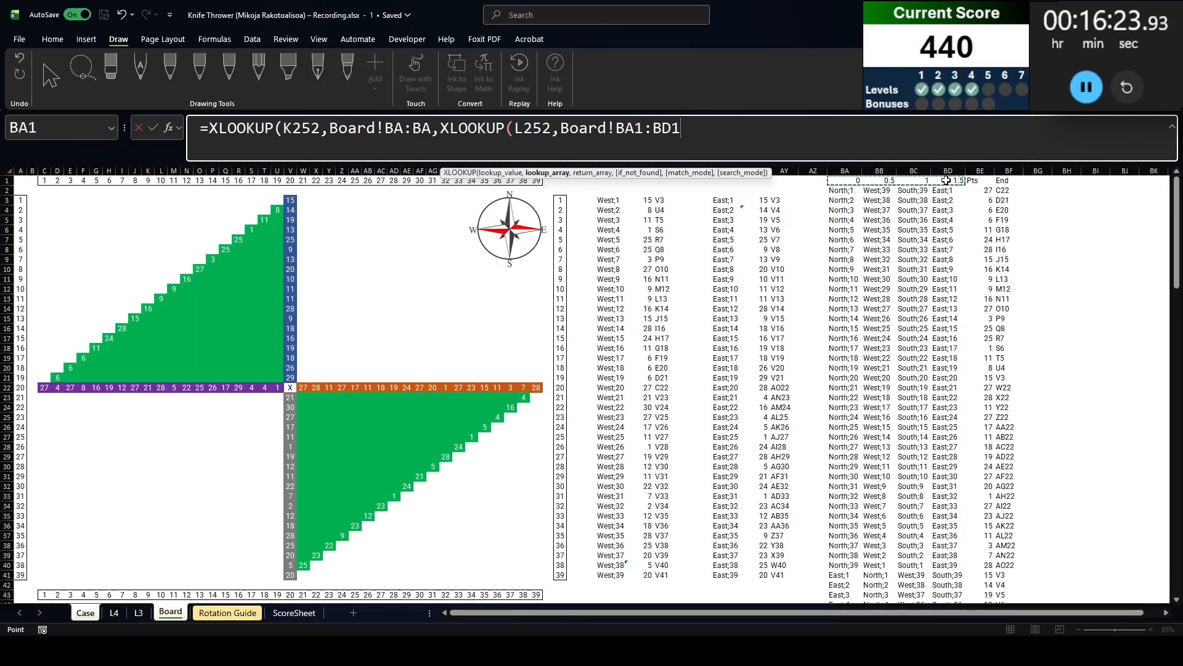
key("F4")
type(",")
left_click_drag(845, 170, 948, 170)
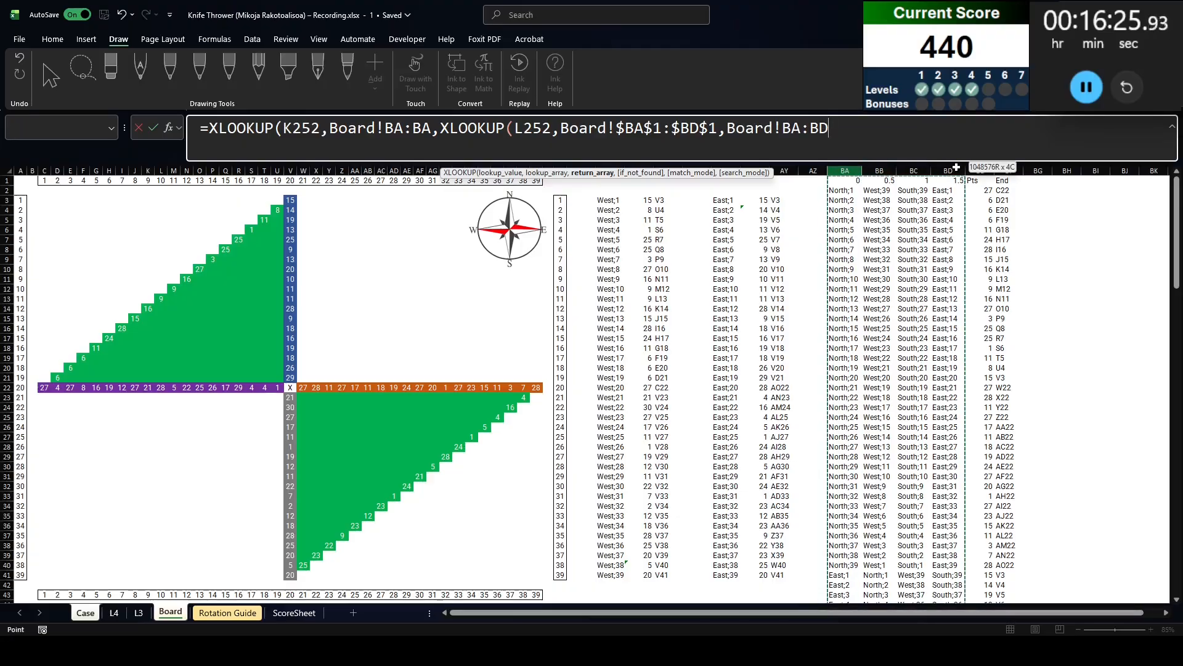
key("F4")
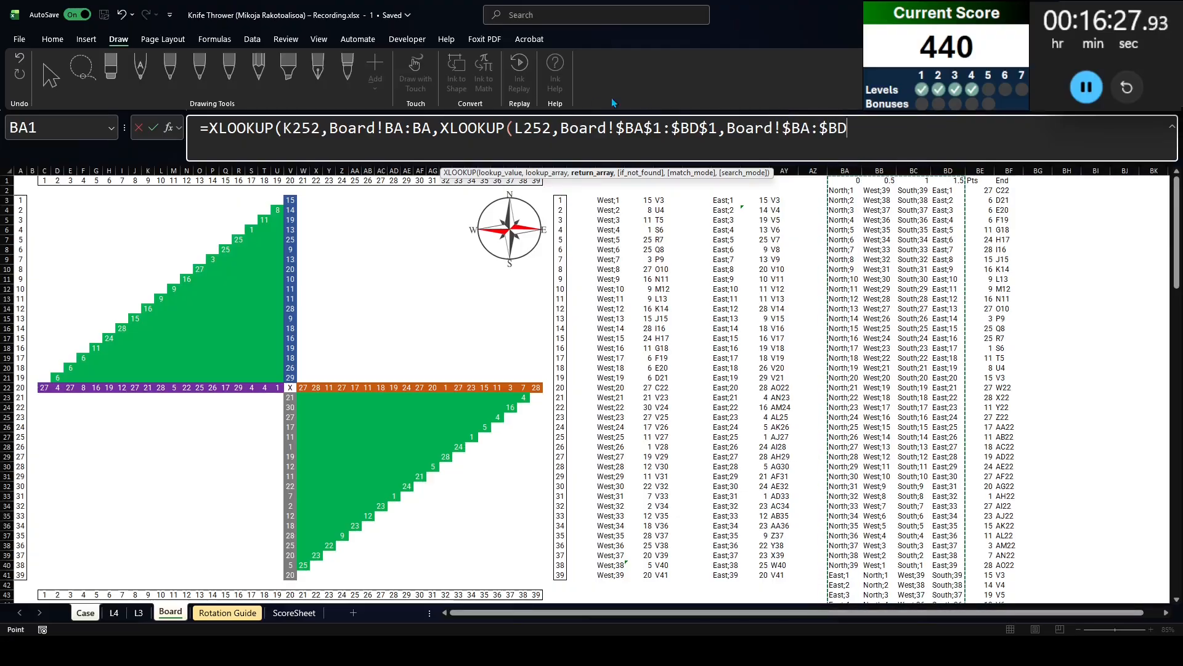
Make the outer lookup array absolute as Board!$BA:$BA, then close both XLOOKUPs and enter the formula in M252
left_click(404, 128)
left_click_drag(380, 128, 435, 128)
key("F4")
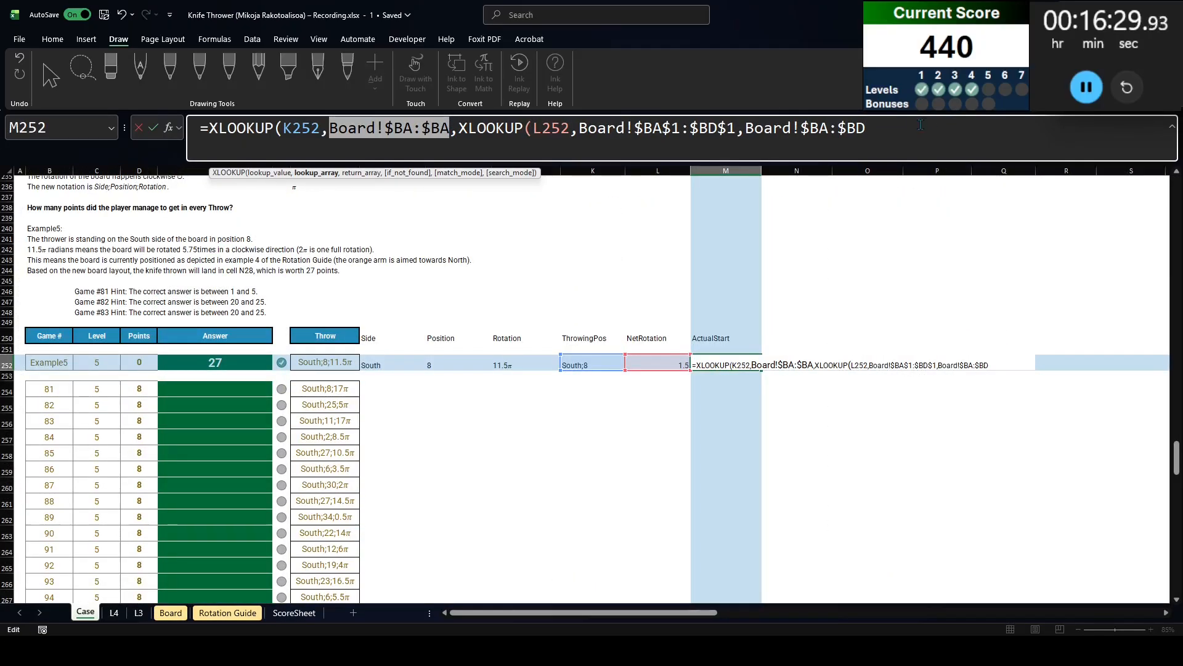
left_click(934, 131)
type(")")
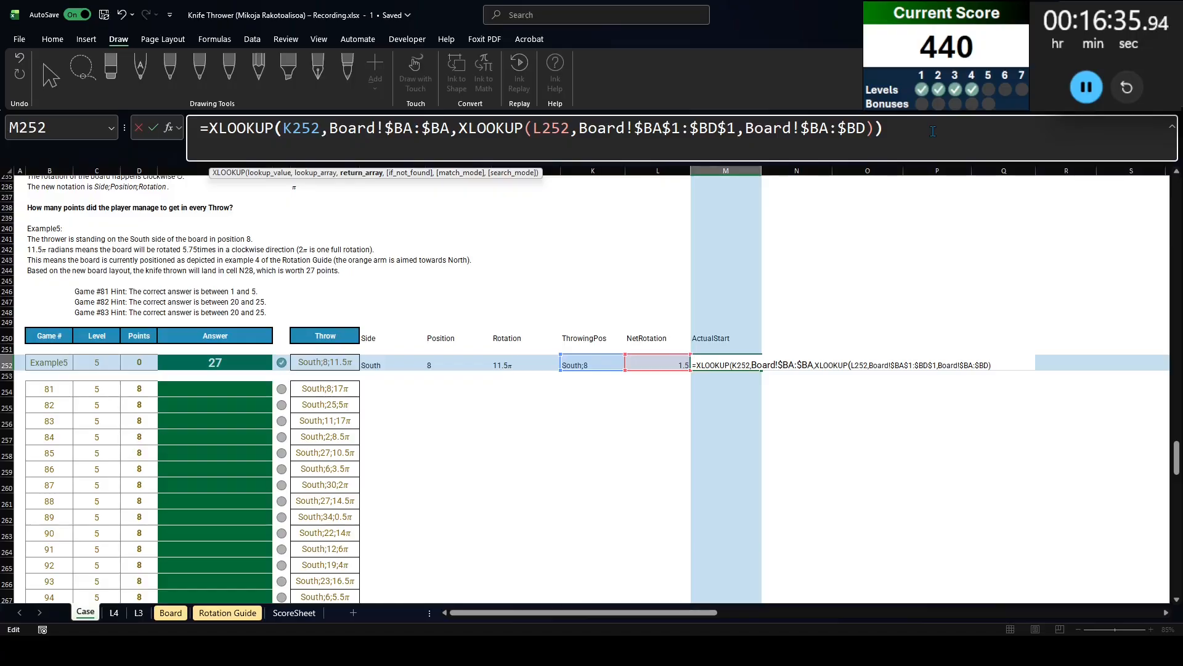
key("Return")
key("Up")
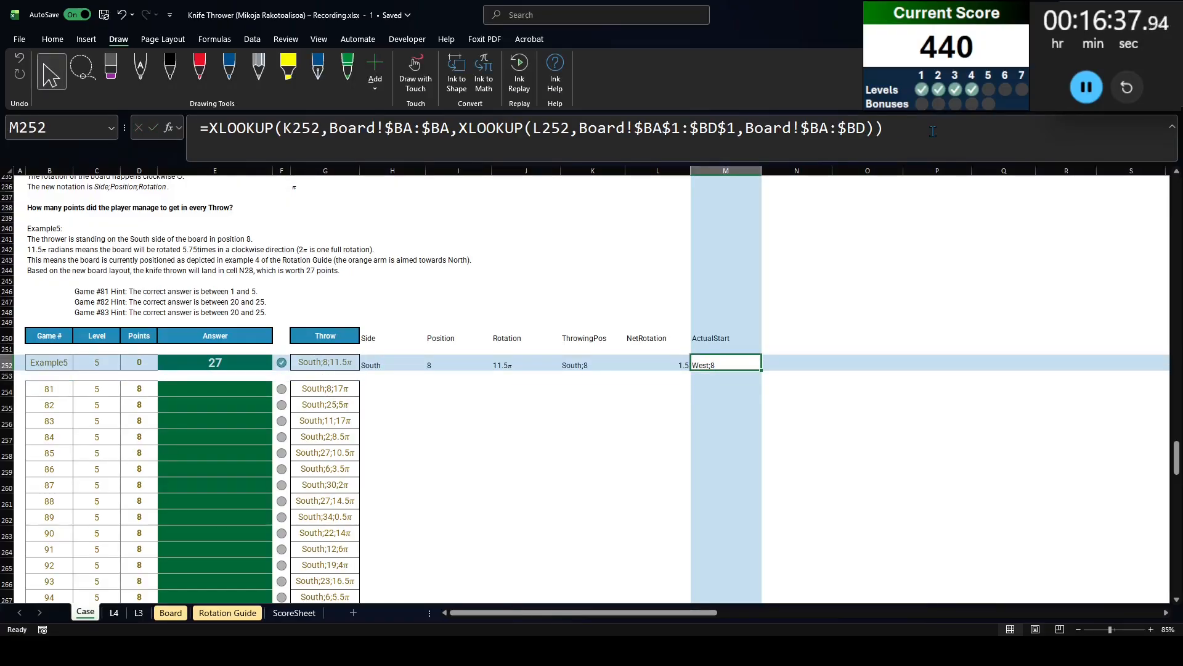
Add the header Points in N250, beside ActualStart
scroll(386, 383, "up", 1)
left_click(811, 372)
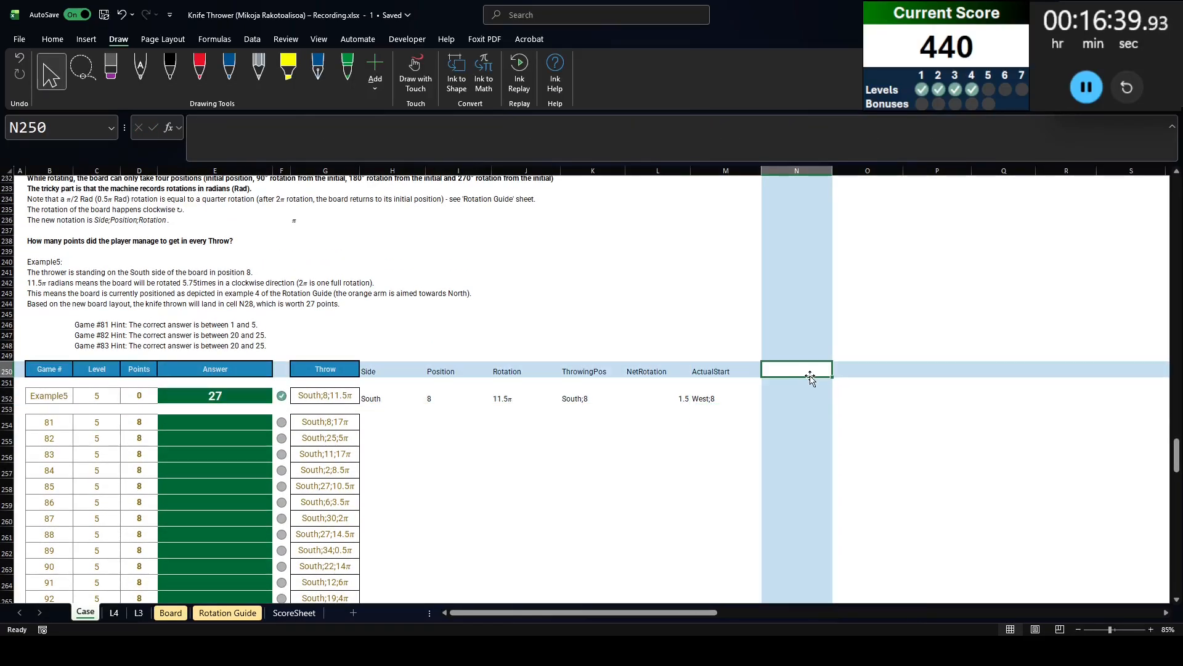
type("Points")
key("Down")
key("Down")
Start an XLOOKUP in N252 that looks up M252 in Board!BA:BA and returns the points from Board!BE:BE
type("=XLOOKUP(")
key("Left")
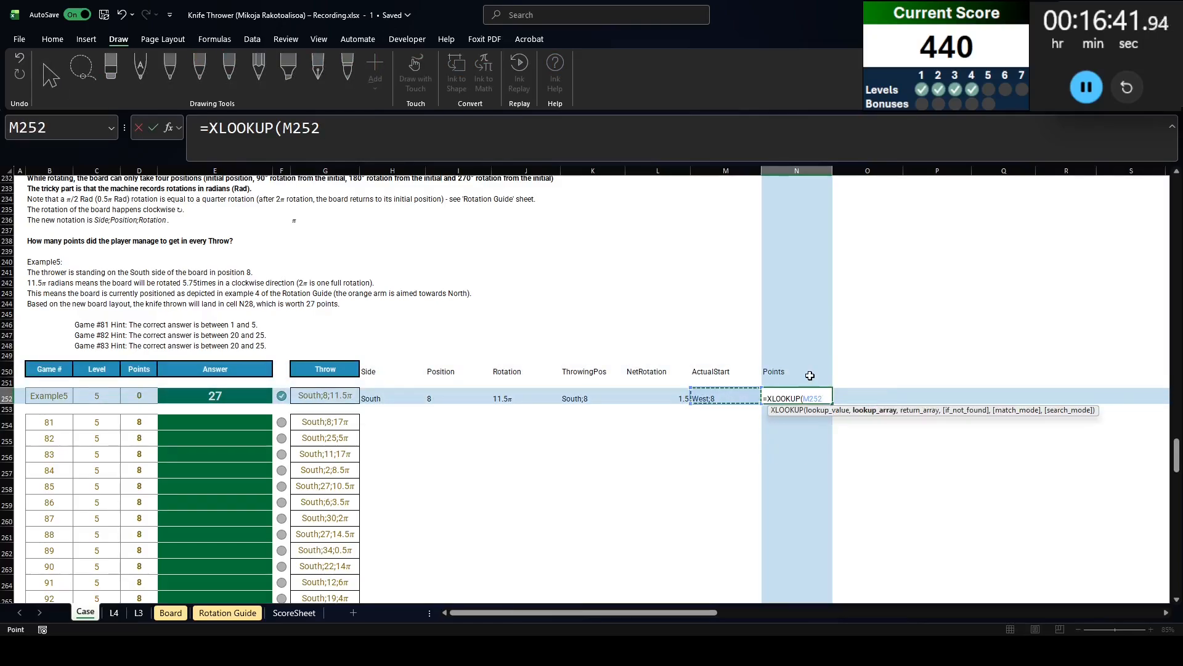
type(",")
key("ctrl+Page_Down")
key("ctrl+Page_Down")
key("ctrl+Page_Down")
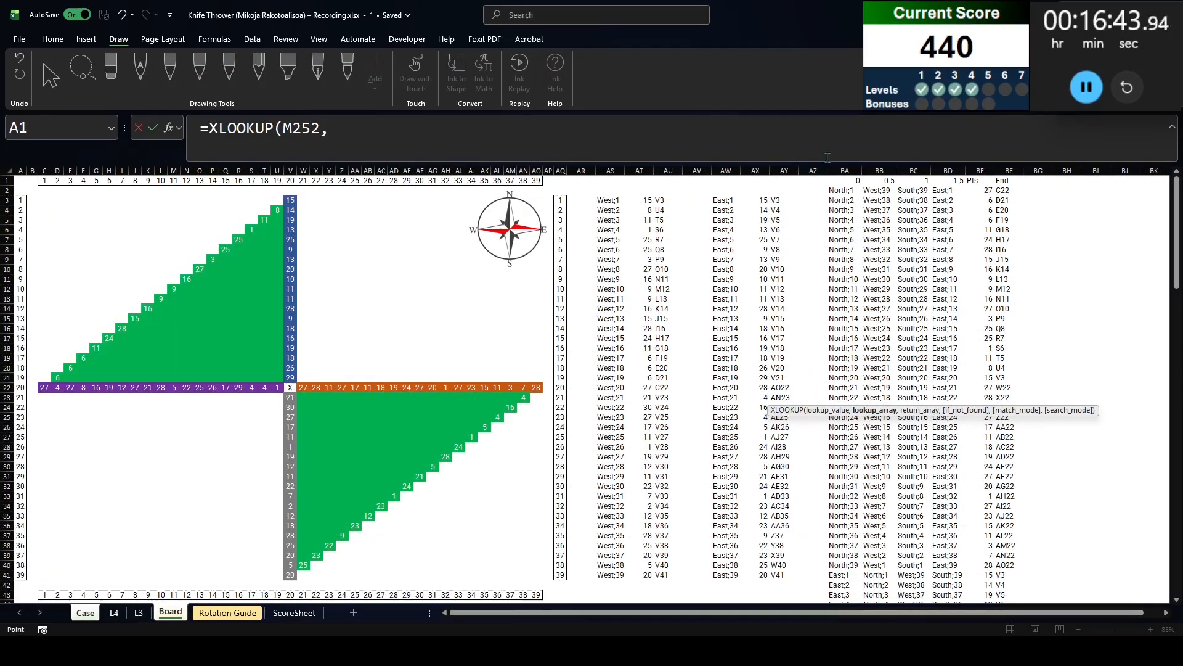
left_click(845, 170)
type(",")
left_click(974, 170)
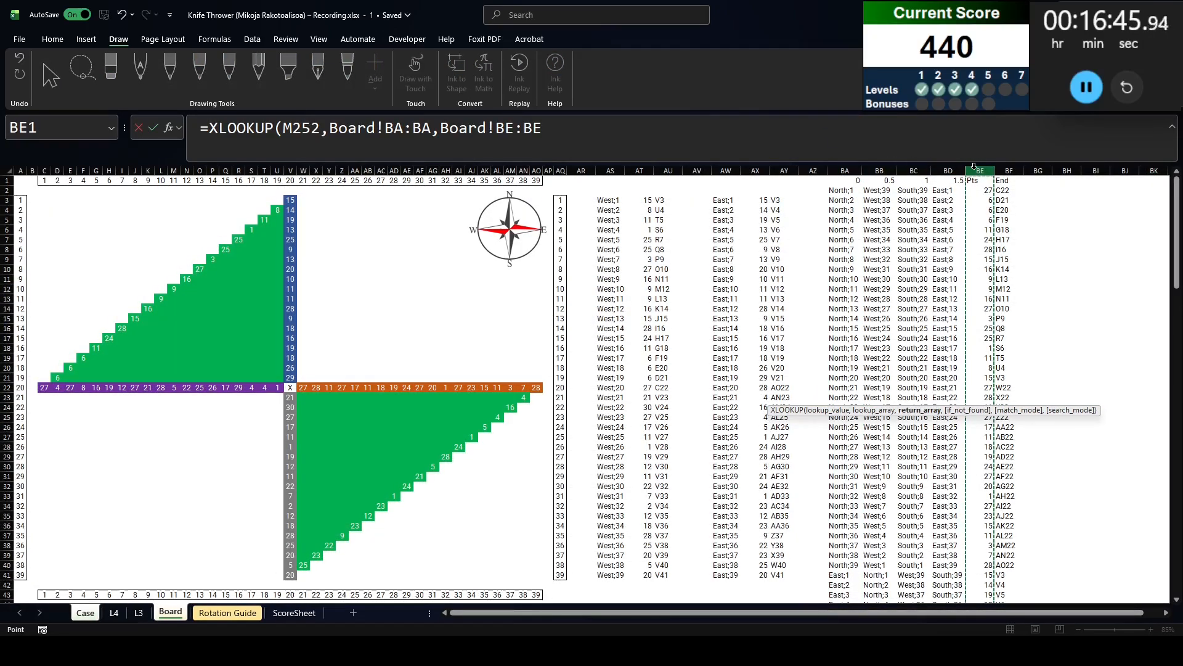
Close the XLOOKUP, make both Board ranges absolute as $BA:$BA and $BE:$BE, and enter the formula in N252
type(")")
left_click_drag(385, 128, 550, 129)
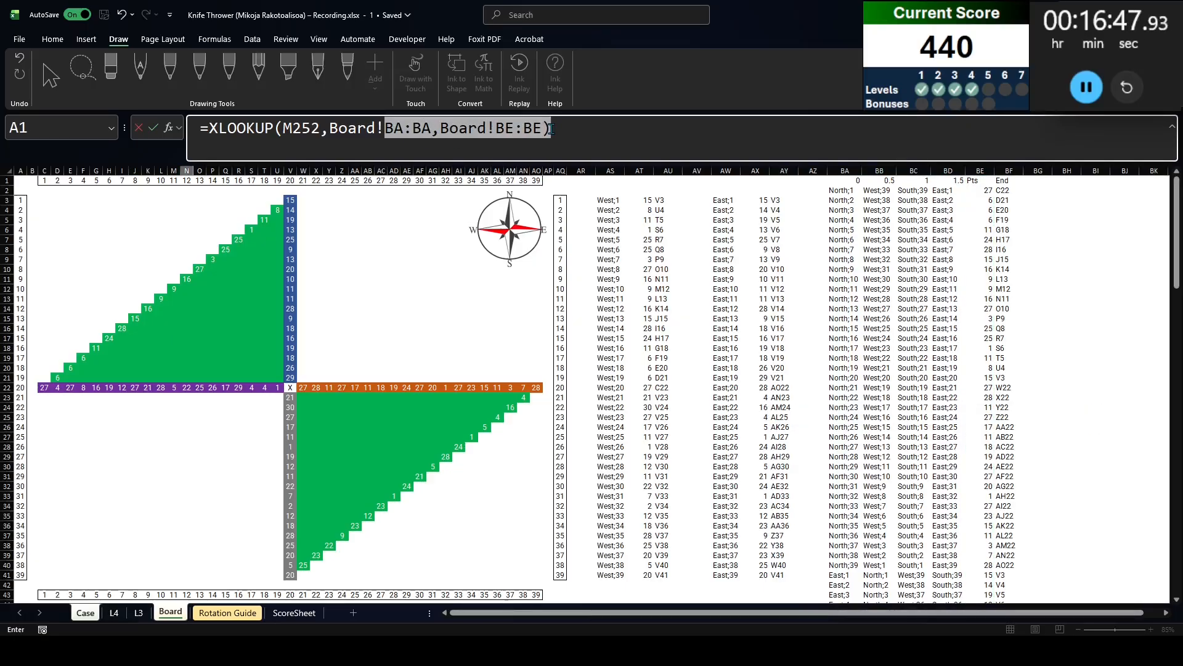
key("F4")
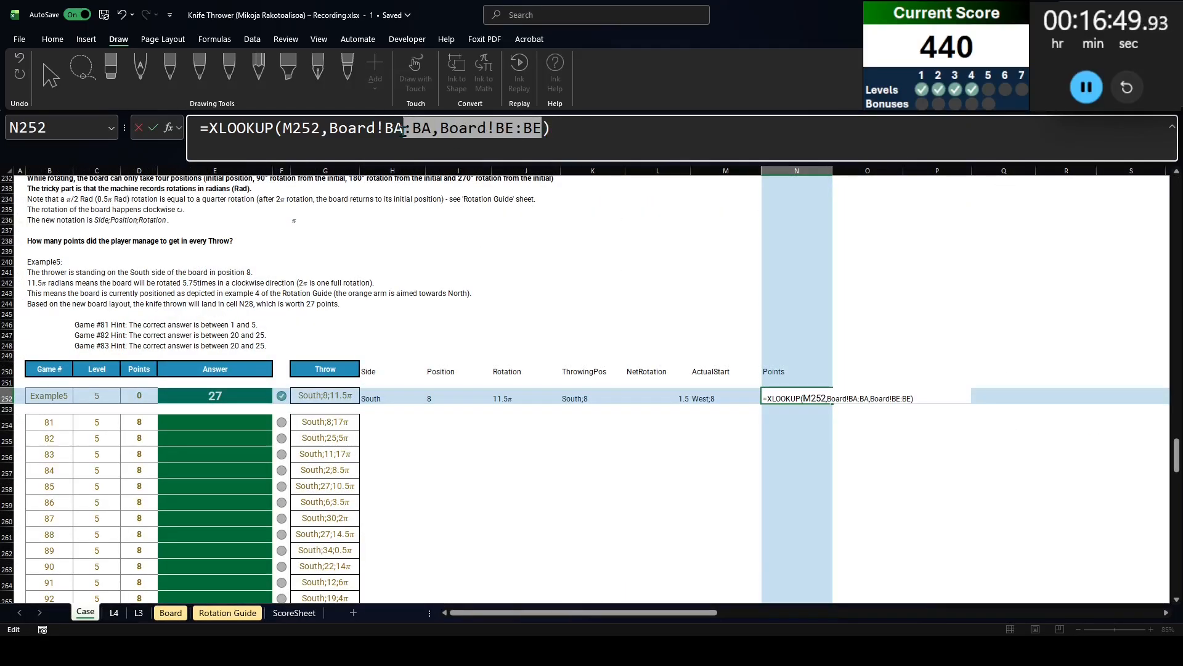
key("F4")
key("Return")
key("Up")
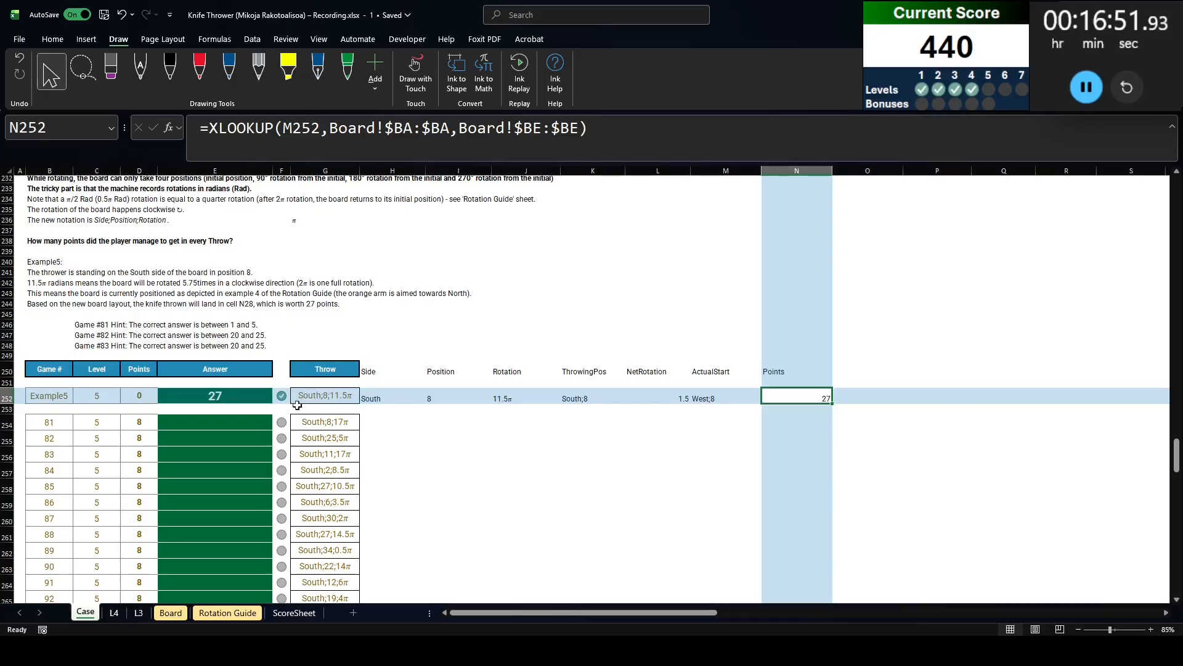
Copy the example's helper formulas in H252:N252 down to the rows of games 81 to 100, starting at H254
left_click(376, 396, "shift")
key("ctrl+c")
left_click(377, 426)
scroll(377, 443, "down", 7)
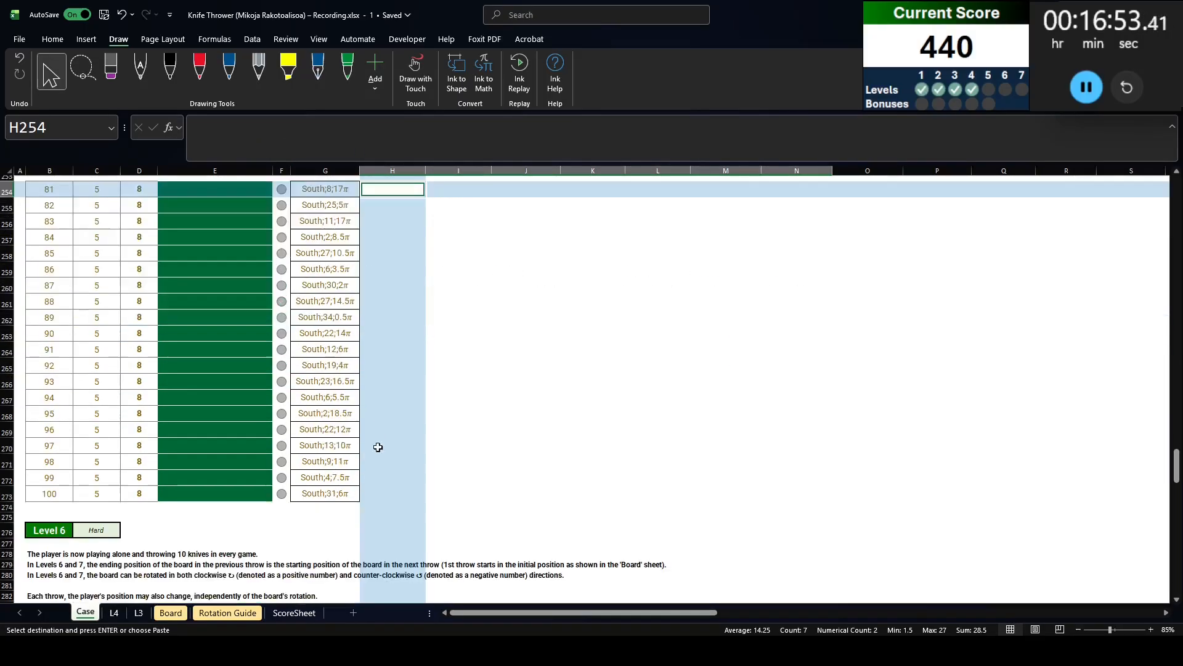
left_click(386, 494, "shift")
key("ctrl+v")
scroll(386, 493, "up", 3)
Fill the Level 5 answers from E254 with a spilled reference to the calculated points, =N254:N273
left_click(243, 284)
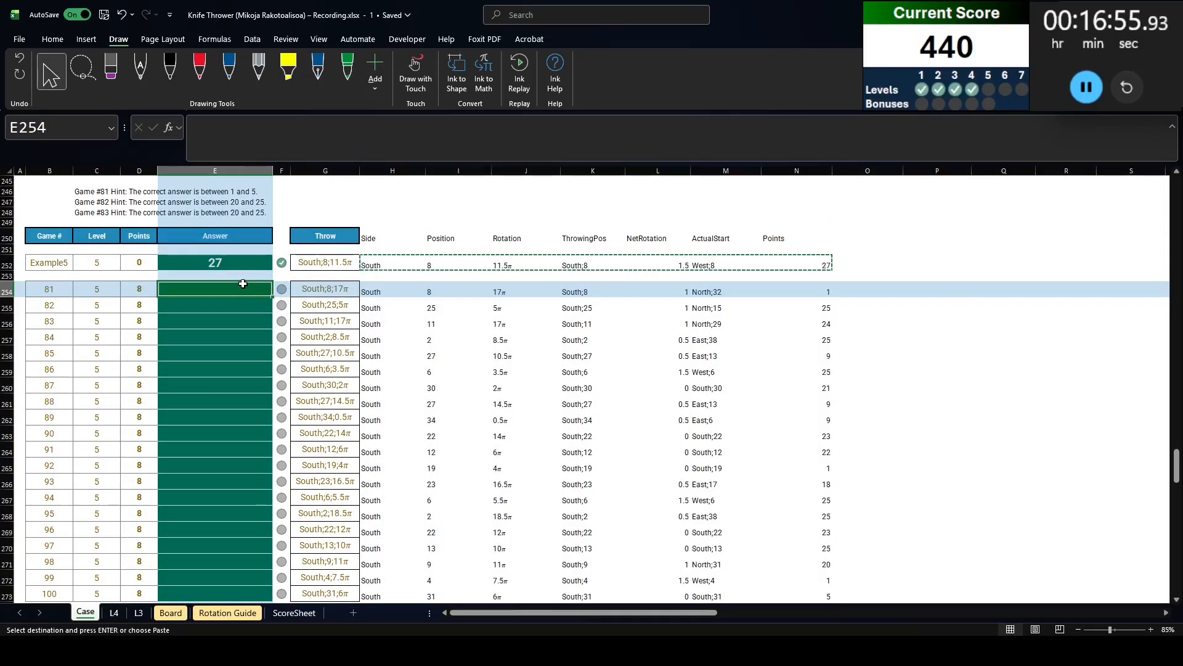
type("=")
key("ctrl+Right")
key("ctrl+Right")
key("ctrl+shift+Down")
key("Return")
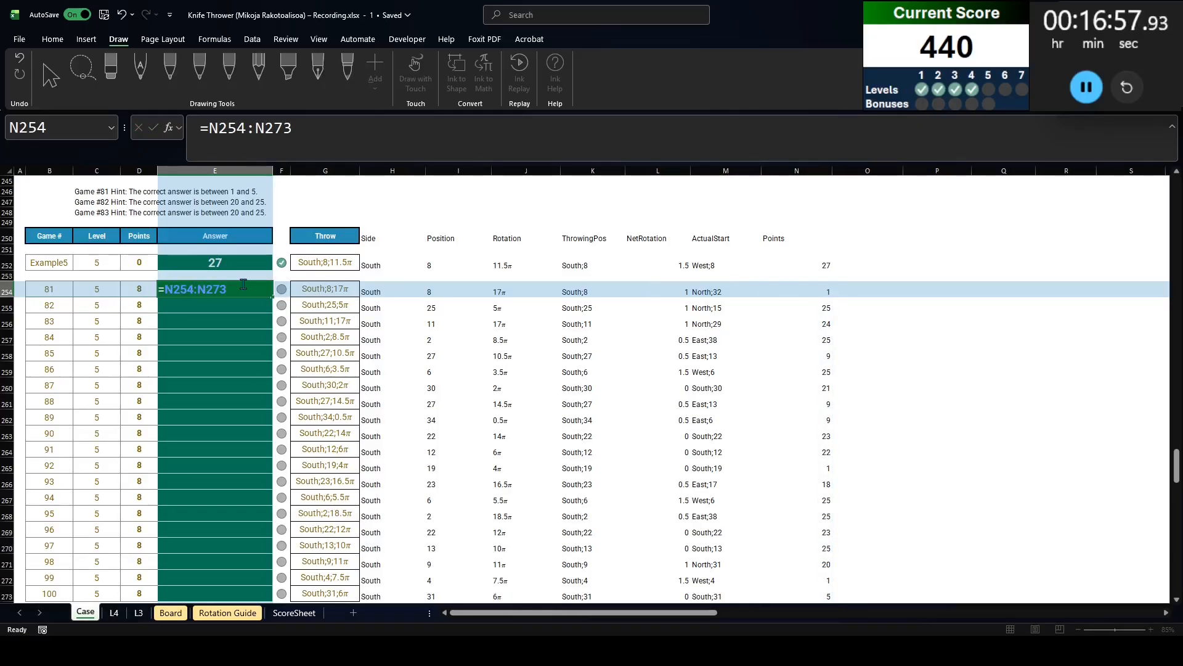
Read the Level 6 rules line by line in B278:B286, covering cumulative rotation, direction, player position and occupied cells
scroll(242, 284, "down", 10)
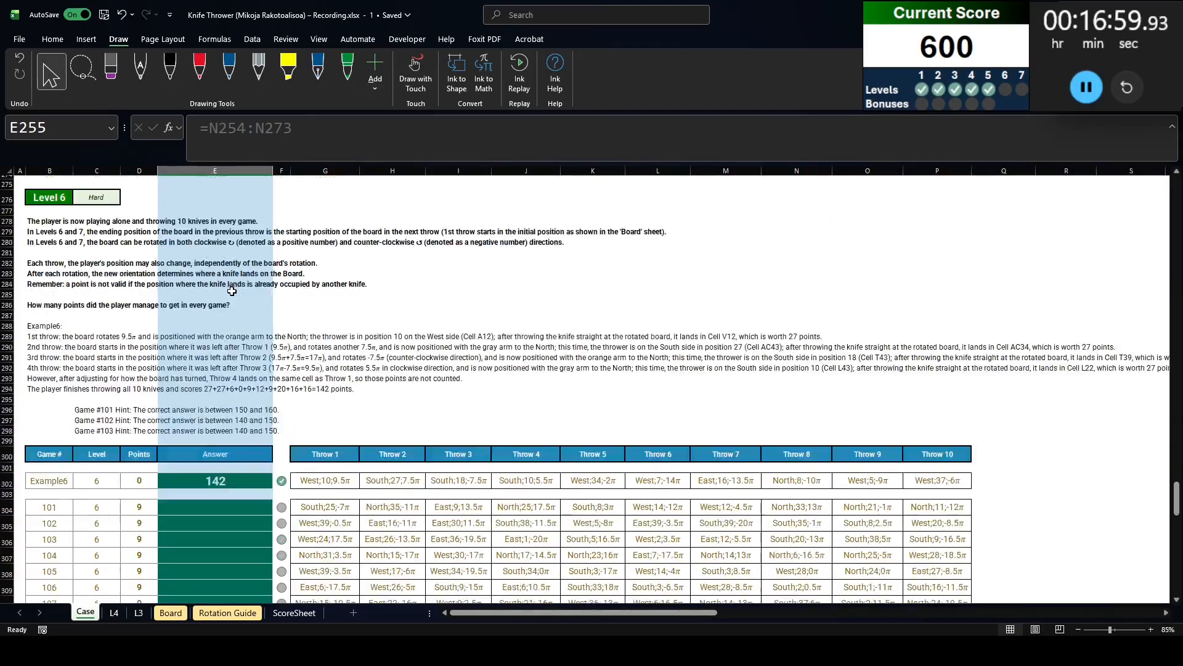
scroll(98, 238, "up", 1)
left_click(49, 196)
key("ctrl+Down")
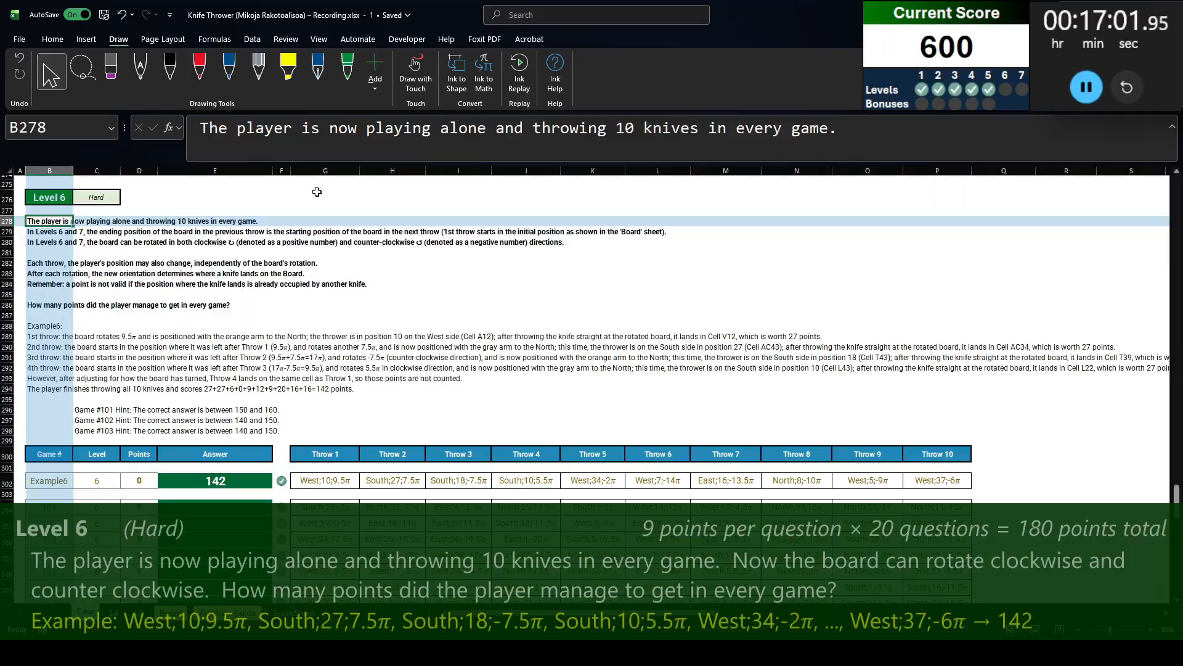
key("Down")
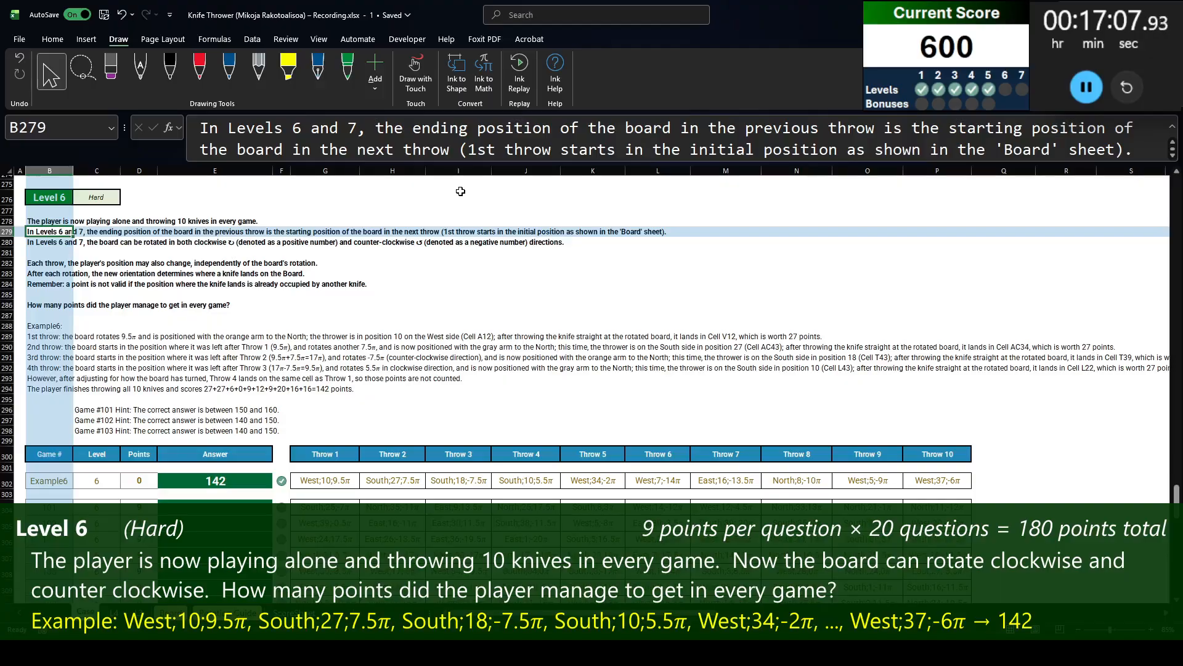
key("Down")
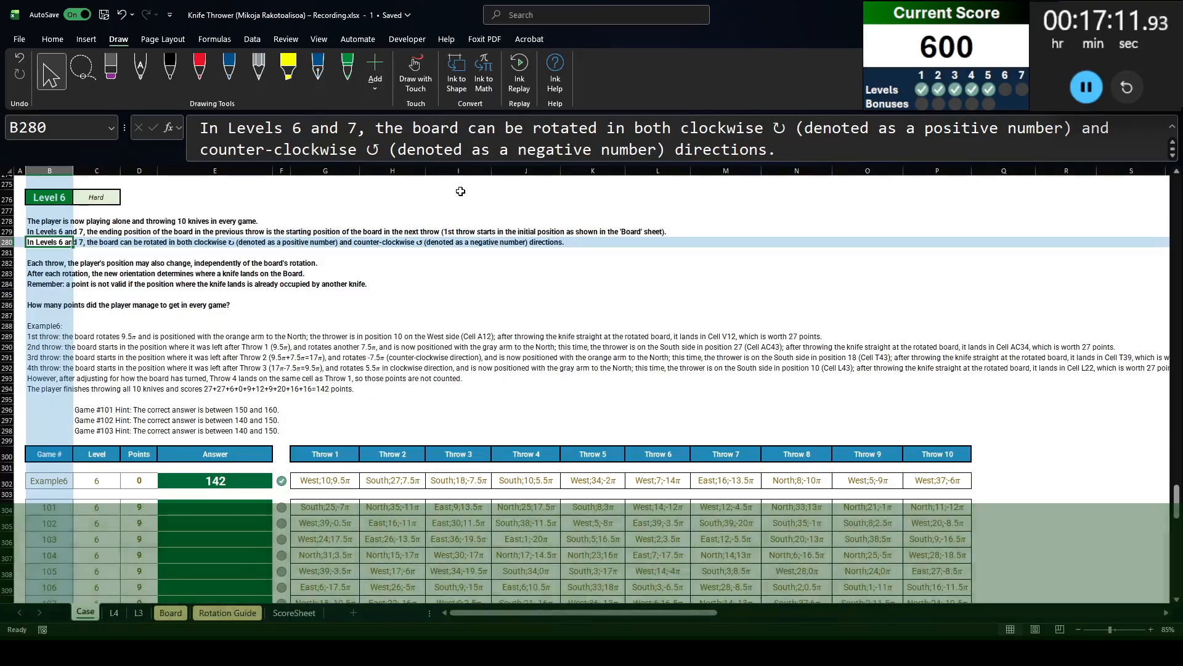
key("Down")
key("Down")
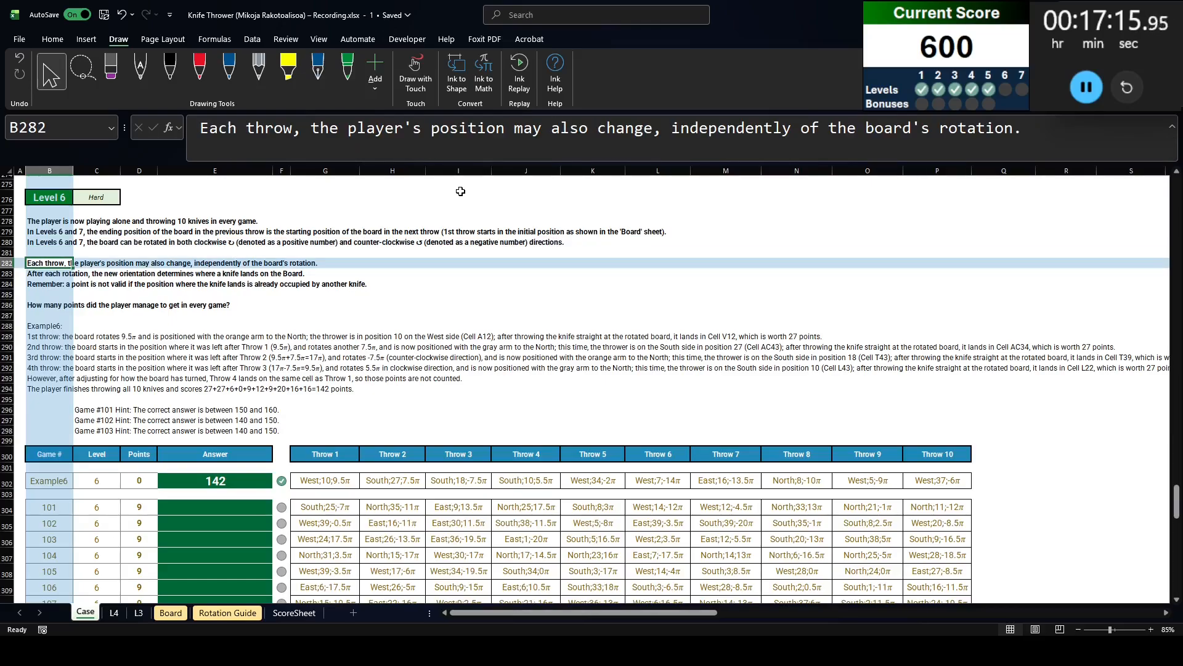
key("Down")
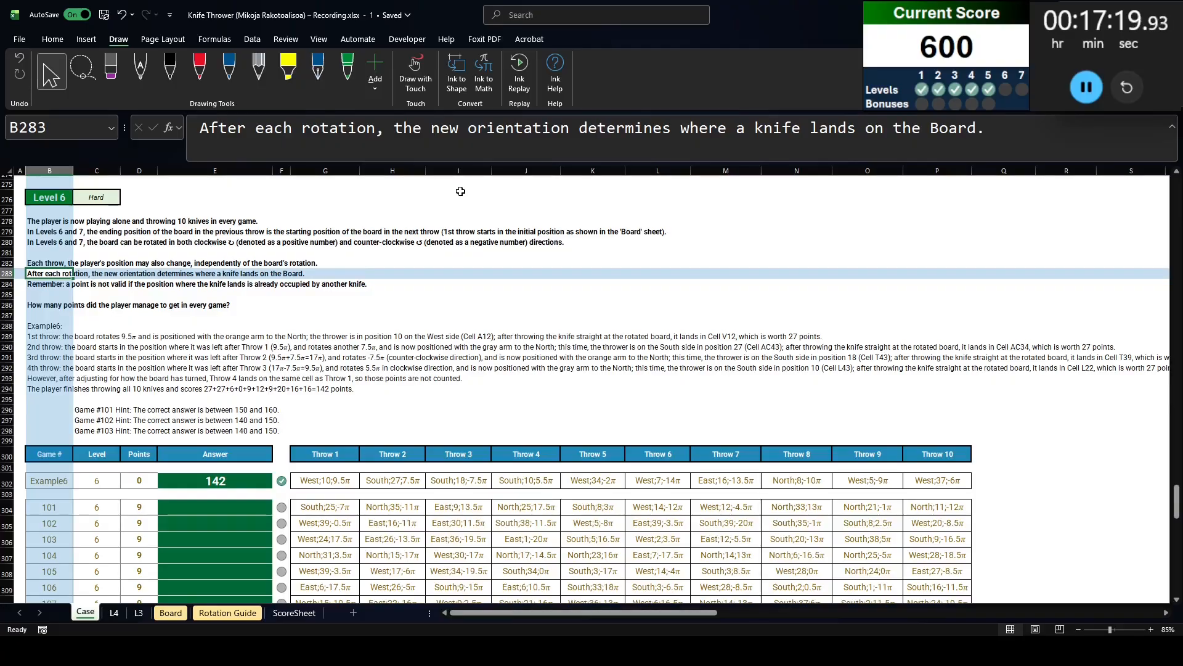
key("Down")
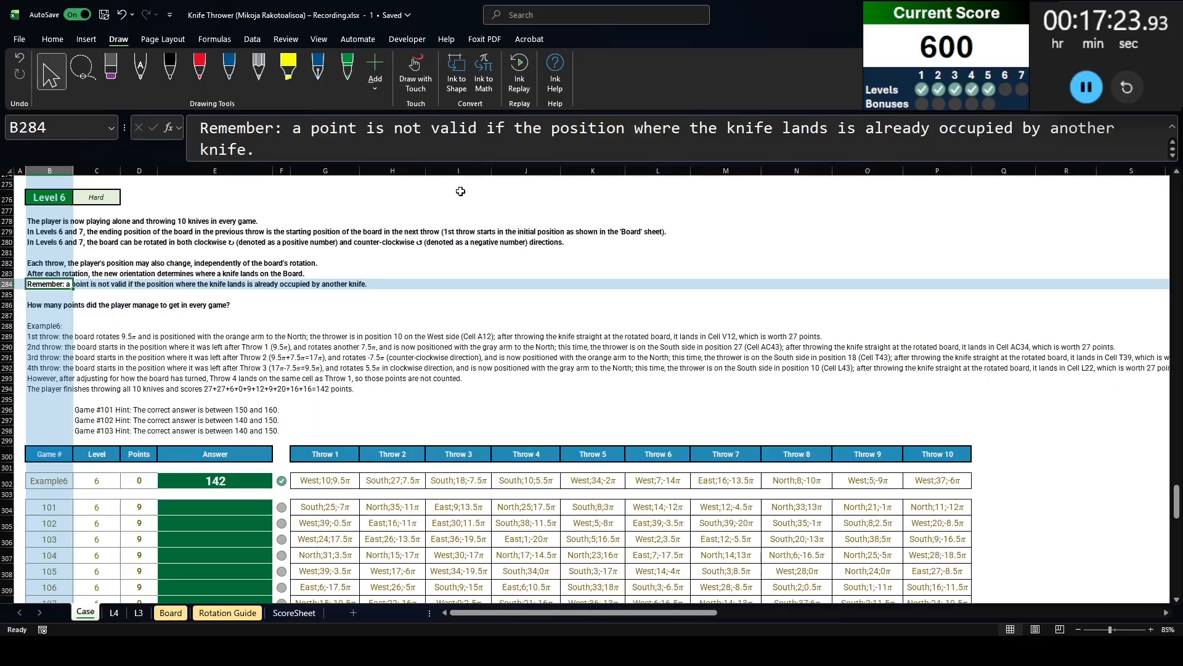
key("Down")
key("Down")
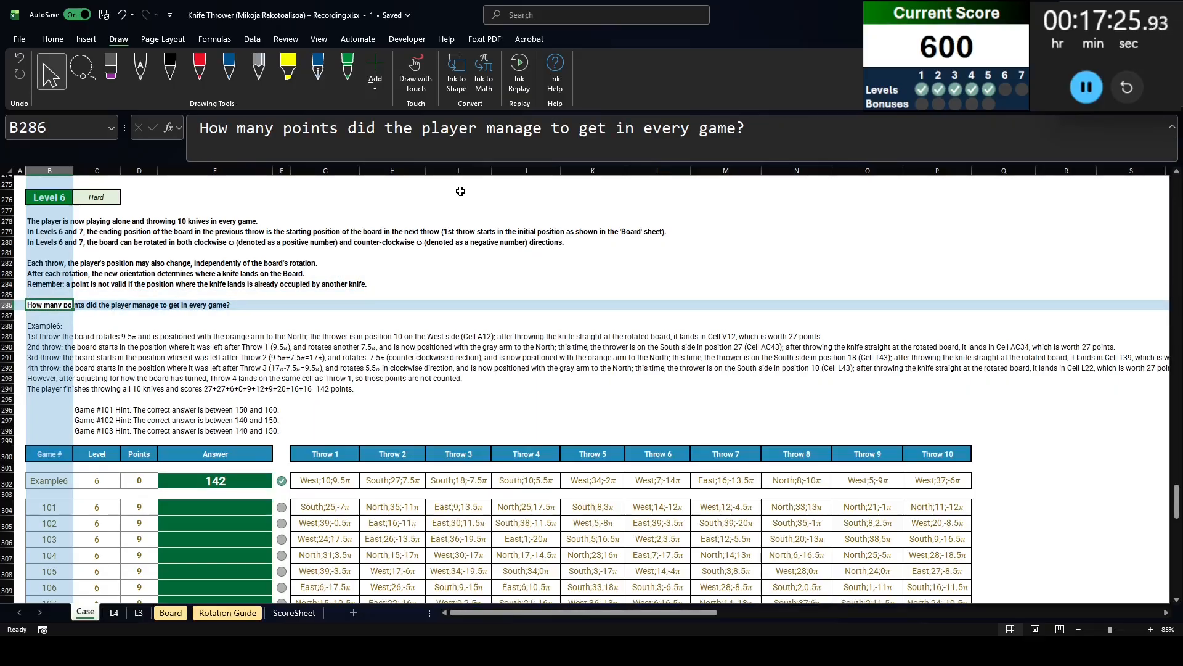
Add a new worksheet after Case and name it L6
left_click(354, 612)
double_click(123, 613)
type("L")
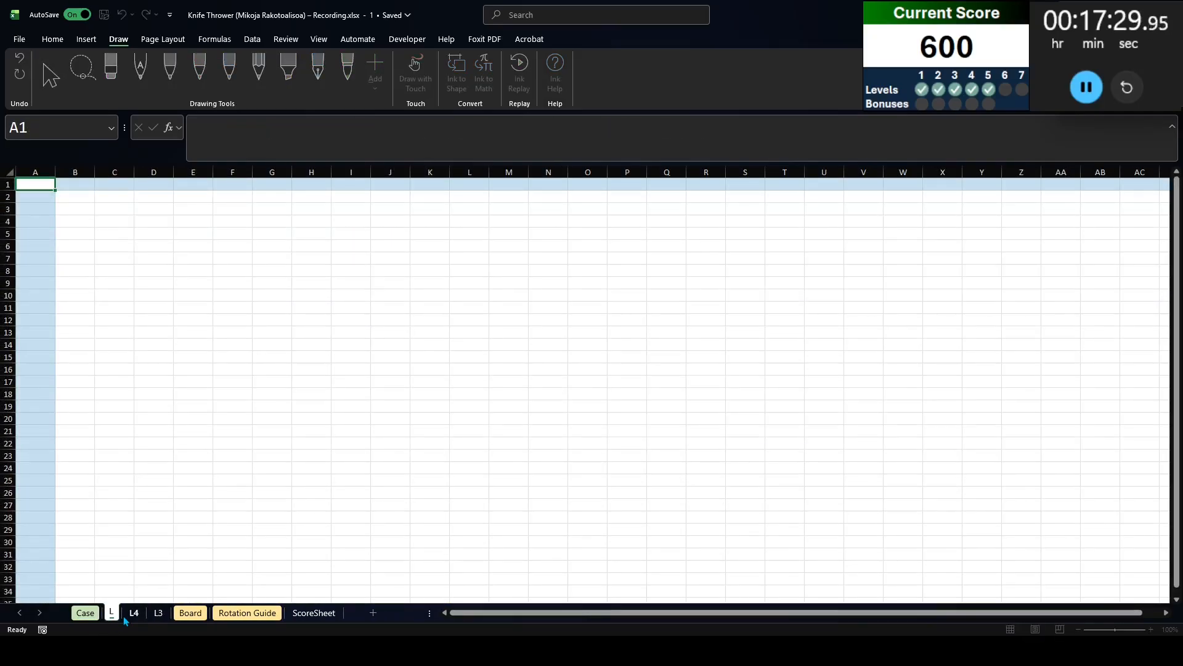
type("6")
Copy the Level 6 instructions and Example6 row, B276:P302, from the Case sheet to L6 starting at B1
left_click(85, 612)
left_click(56, 198)
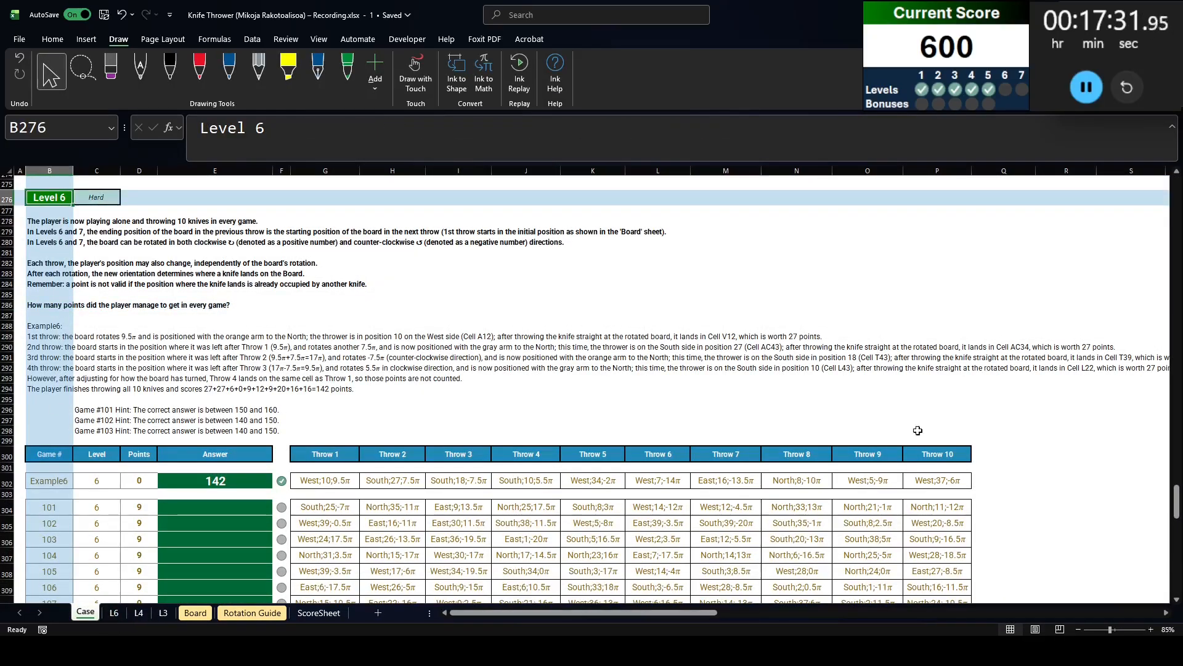
left_click(948, 479, "shift")
key("ctrl+c")
key("ctrl+Page_Down")
key("Right")
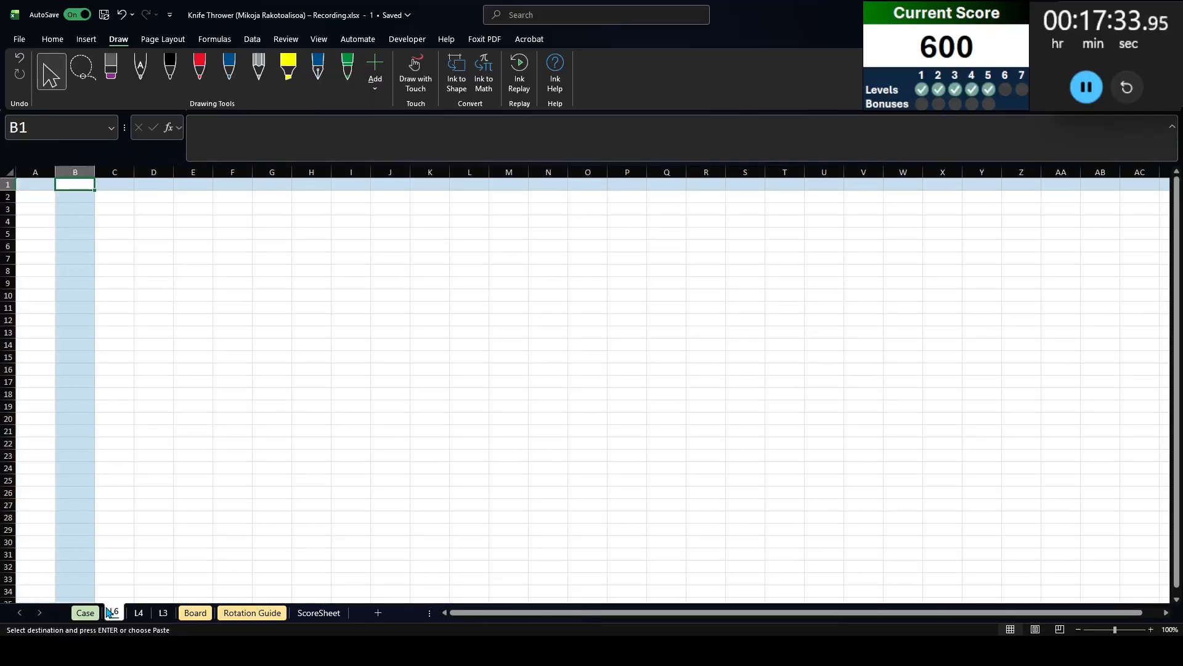
key("ctrl+v")
Enter =XLOOKUP(B27,Case!B:B,Case!G:P) in G27 to retrieve the ten throws of the game named in B27
left_click(272, 512)
type("=xl")
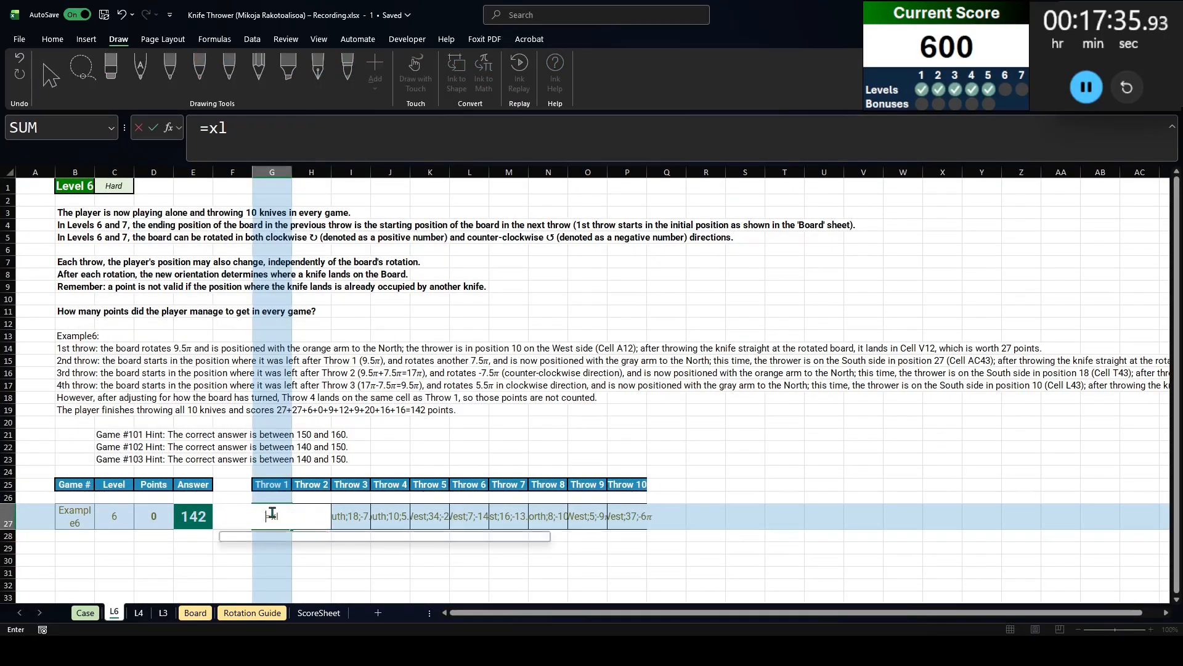
key("Tab")
type("B27,case!B:B,case!")
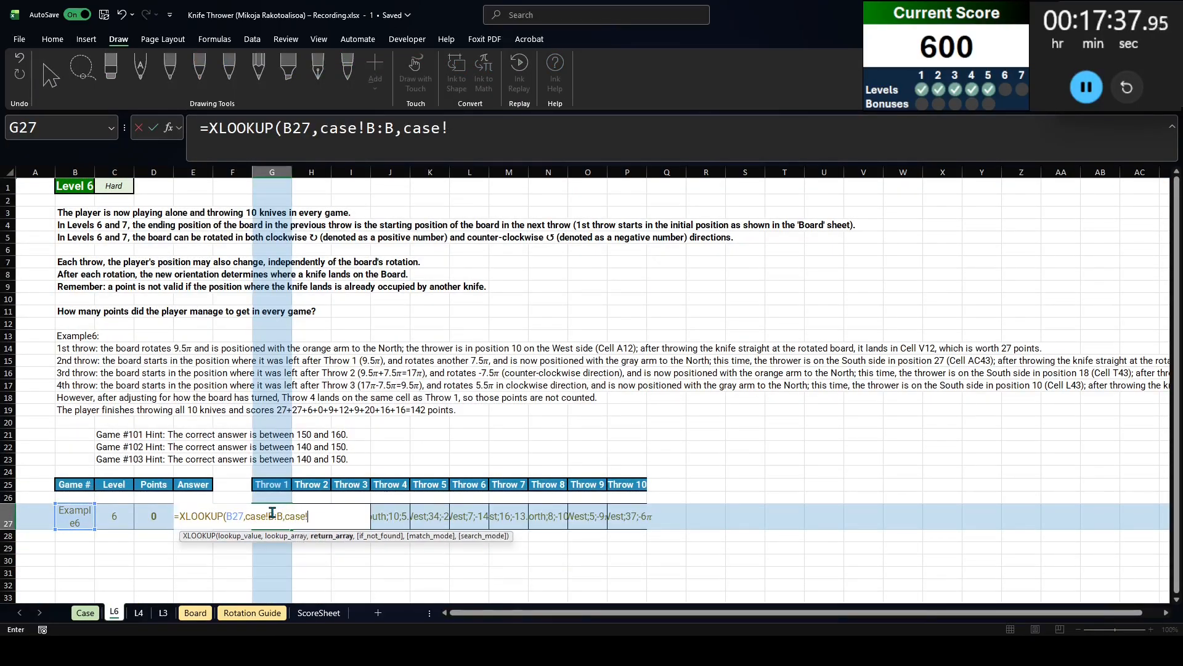
type("G:P)")
key("ctrl+Return")
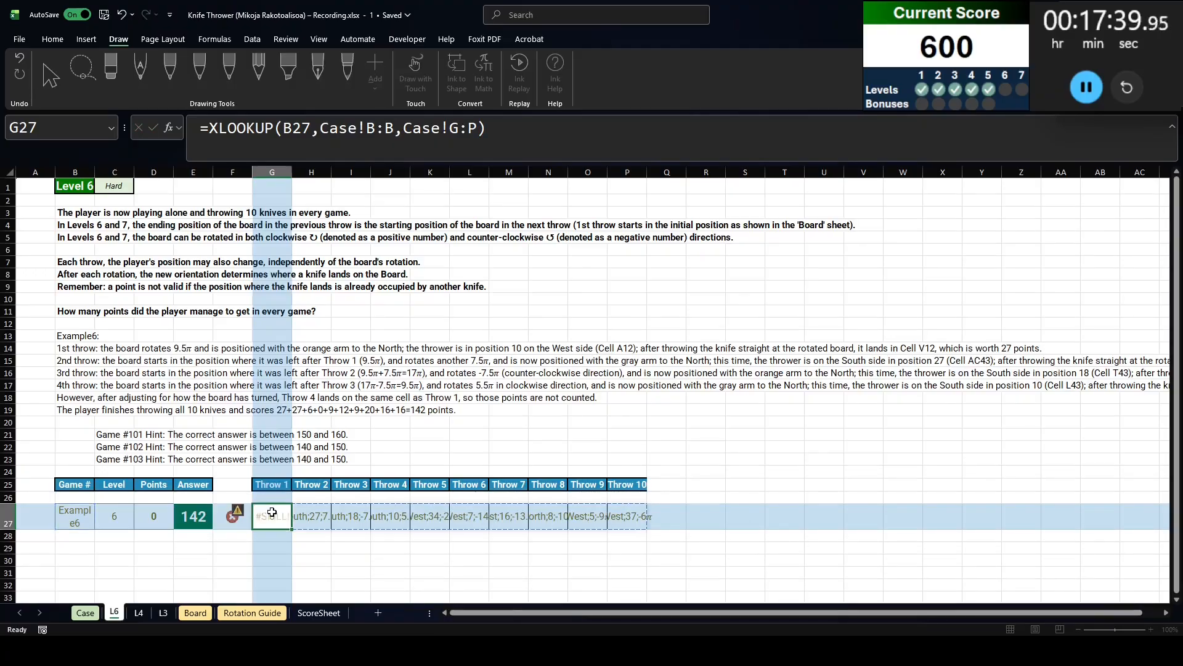
Clear the hardcoded throws in H27:P27 to free the spill range, and autofit the widths of columns G to P
key("Right")
key("ctrl+shift+Right")
key("Delete")
key("Left")
key("ctrl+shift+Right")
key("alt+h")
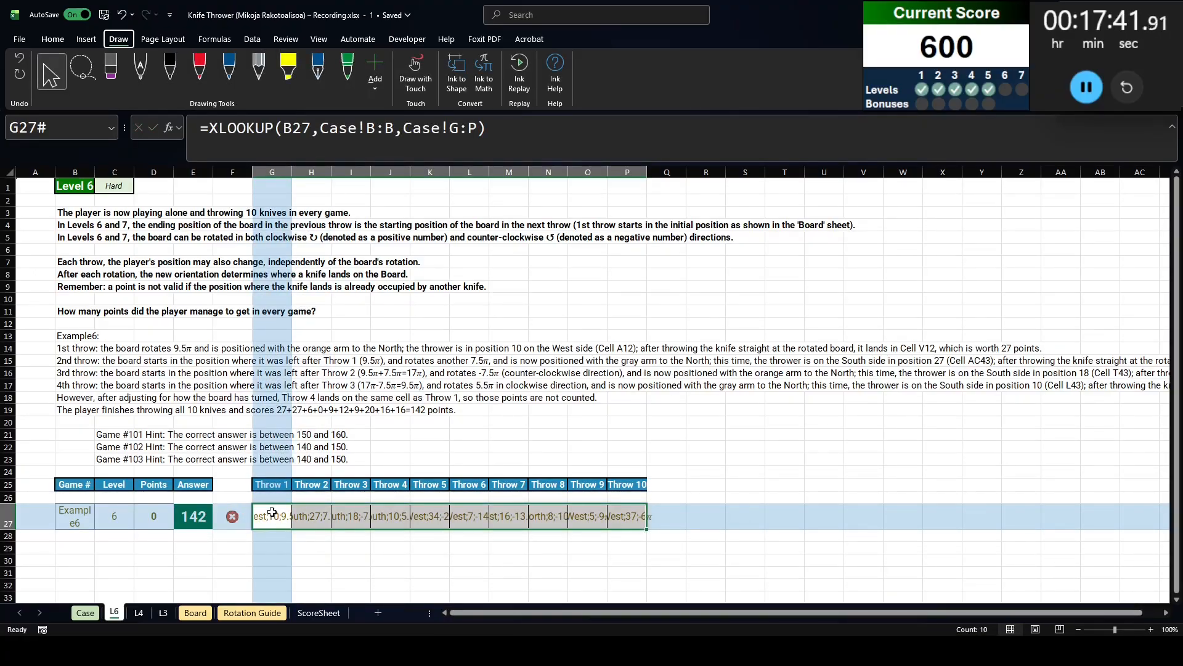
key("o")
key("i")
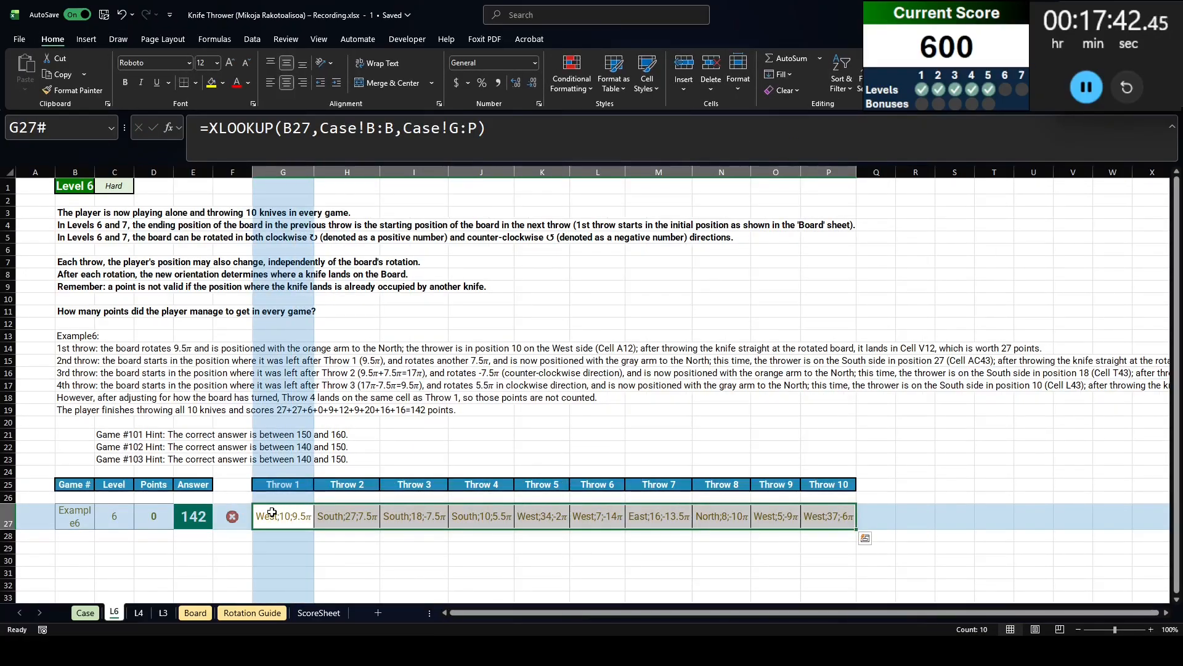
Copy the Seq, Throw, Pts, End and Valid? block from the L3 sheet into L6 at B29
left_click(142, 615)
left_click_drag(57, 348, 277, 364)
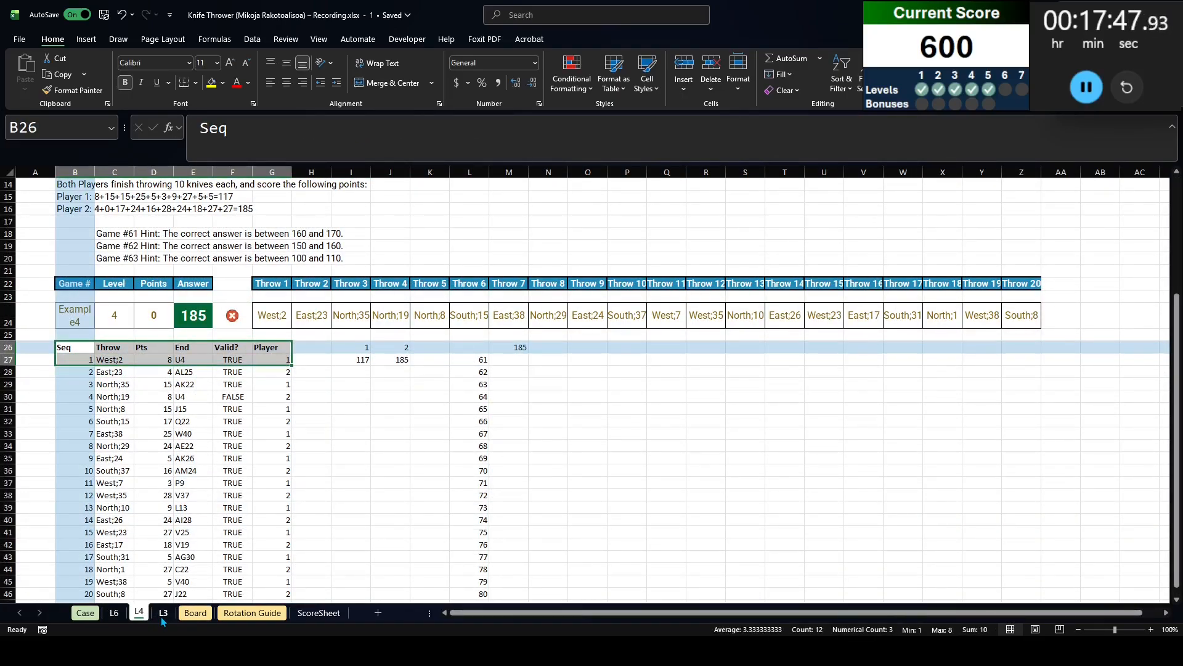
left_click(163, 614)
key("ctrl+c")
left_click(114, 612)
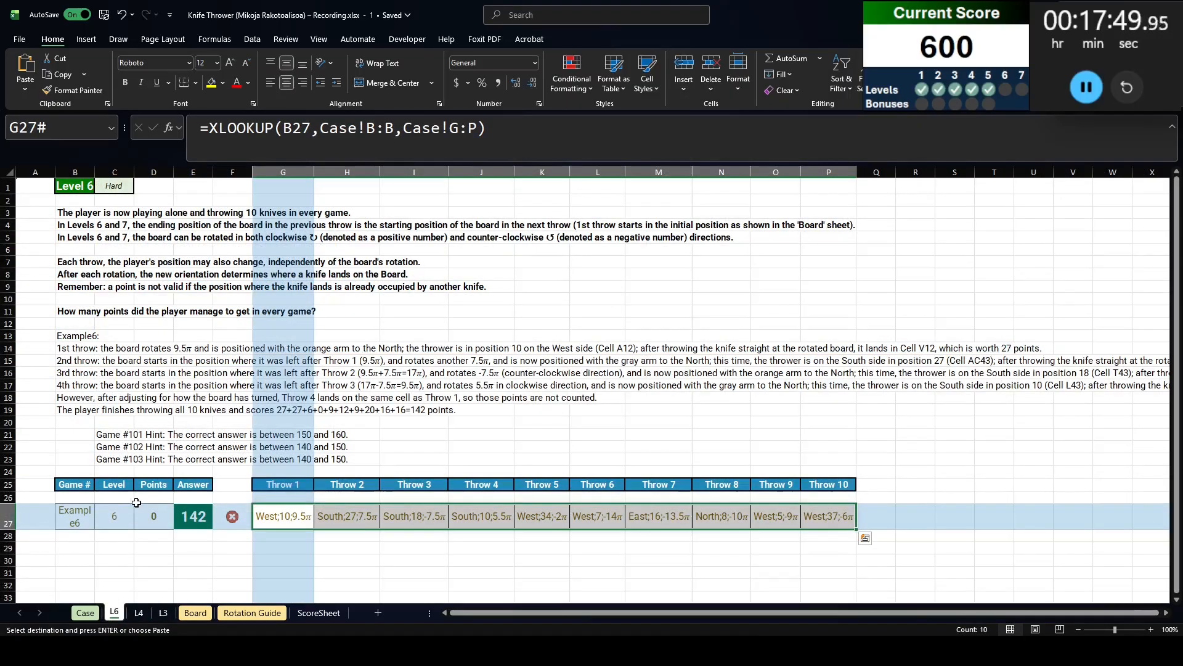
left_click(74, 547)
key("ctrl+v")
Check the pasted formulas in row 30, and rename the Pts header in D29 as ThrowPos
left_click(74, 560)
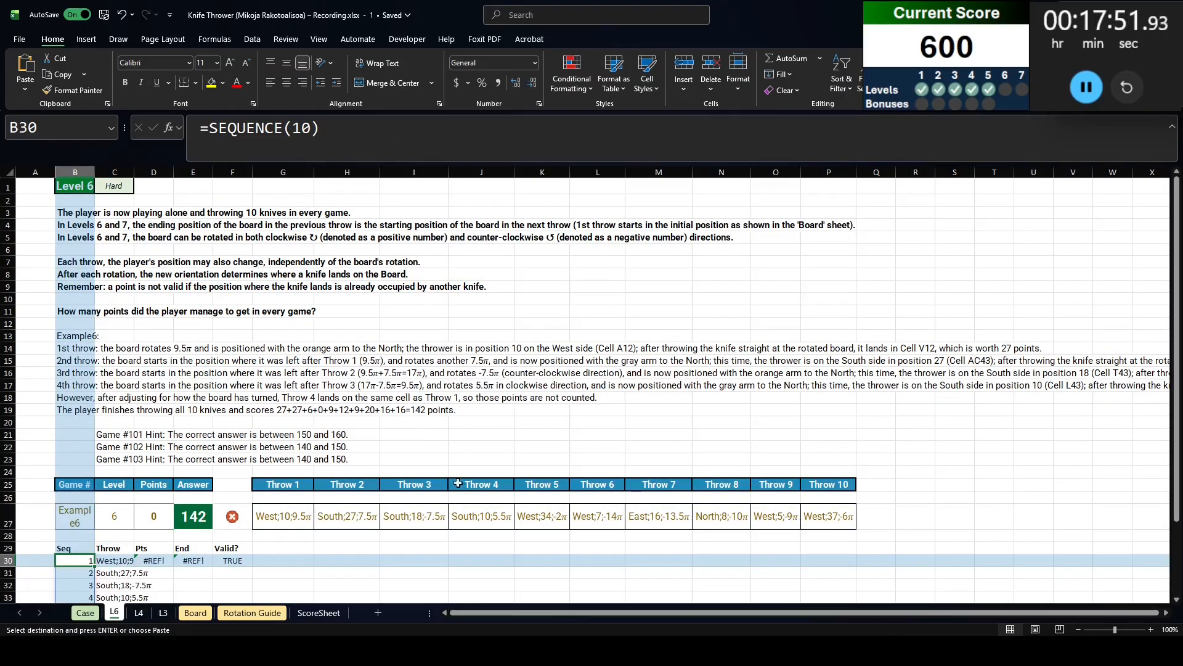
scroll(74, 560, "down", 2)
left_click(115, 486)
left_click(159, 486)
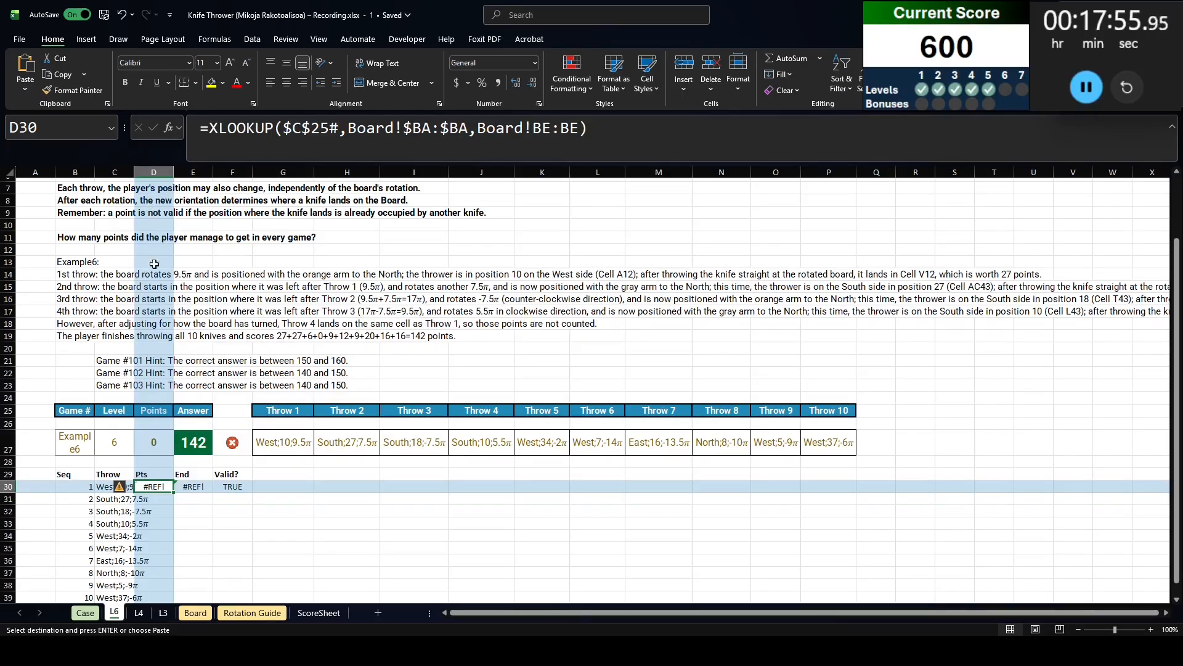
scroll(157, 444, "down", 1)
left_click(156, 434)
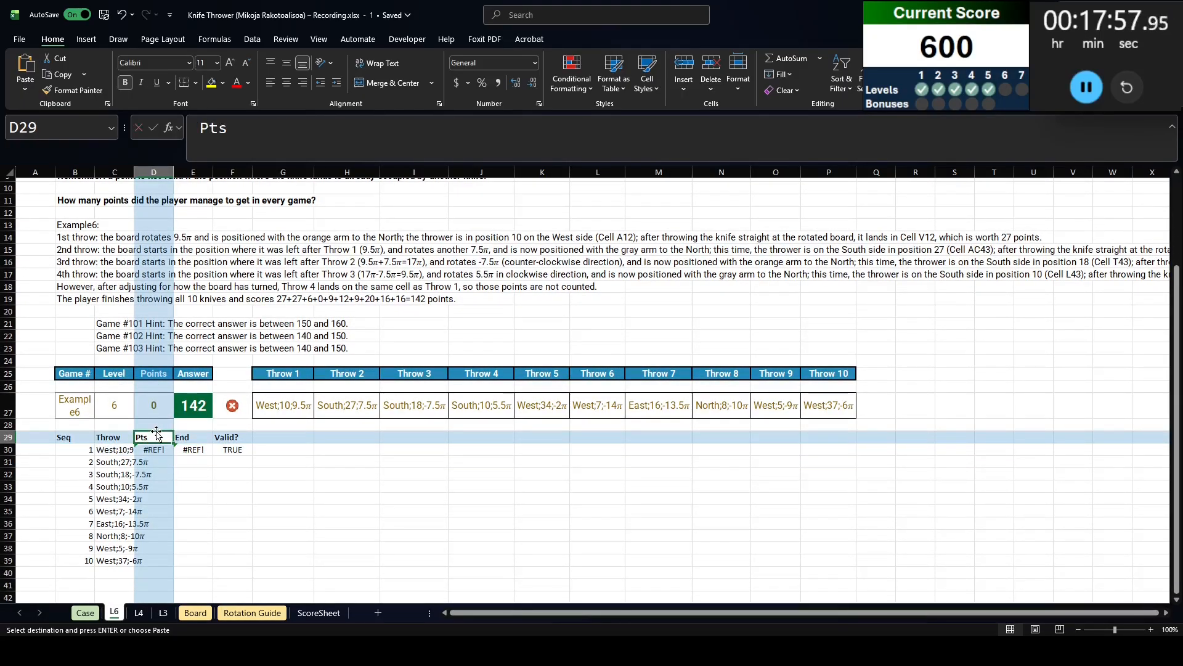
type("ThrowPos")
key("Return")
Clear the headers and formulas in D29:F30, keeping only the Seq and Throw columns
left_click(157, 435)
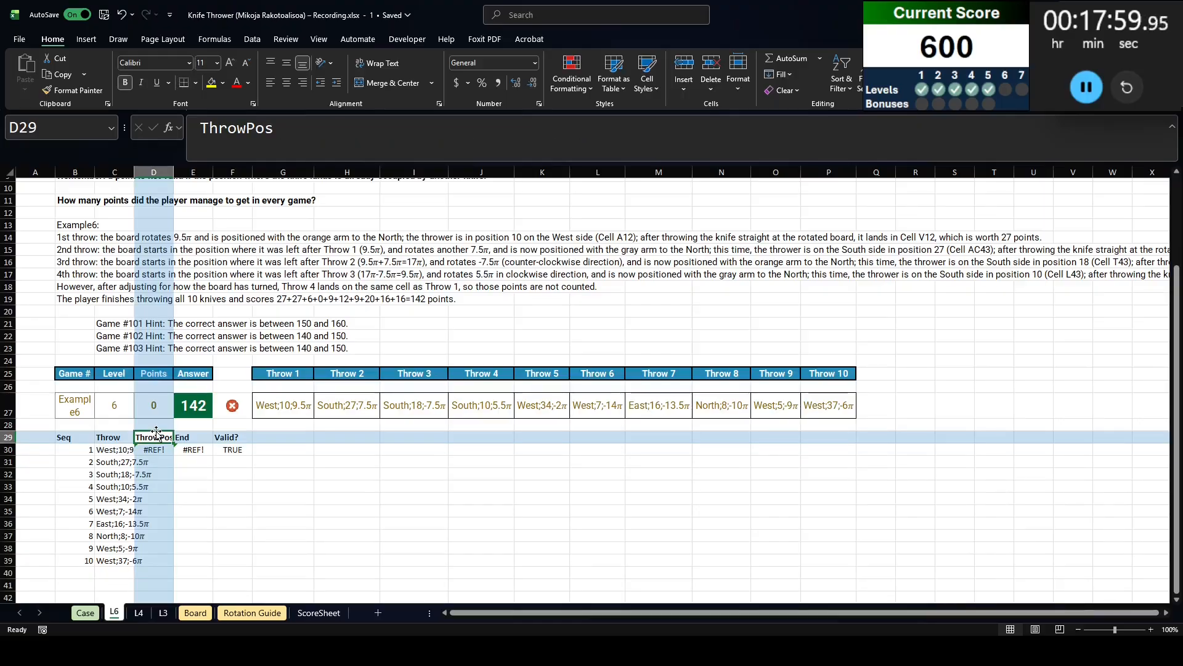
key("shift+Right")
key("shift+Right")
key("shift+Down")
key("Delete")
Copy the Level 5 helper headers and example formulas, H250:N252, from Case into L6 at D29
left_click(156, 435)
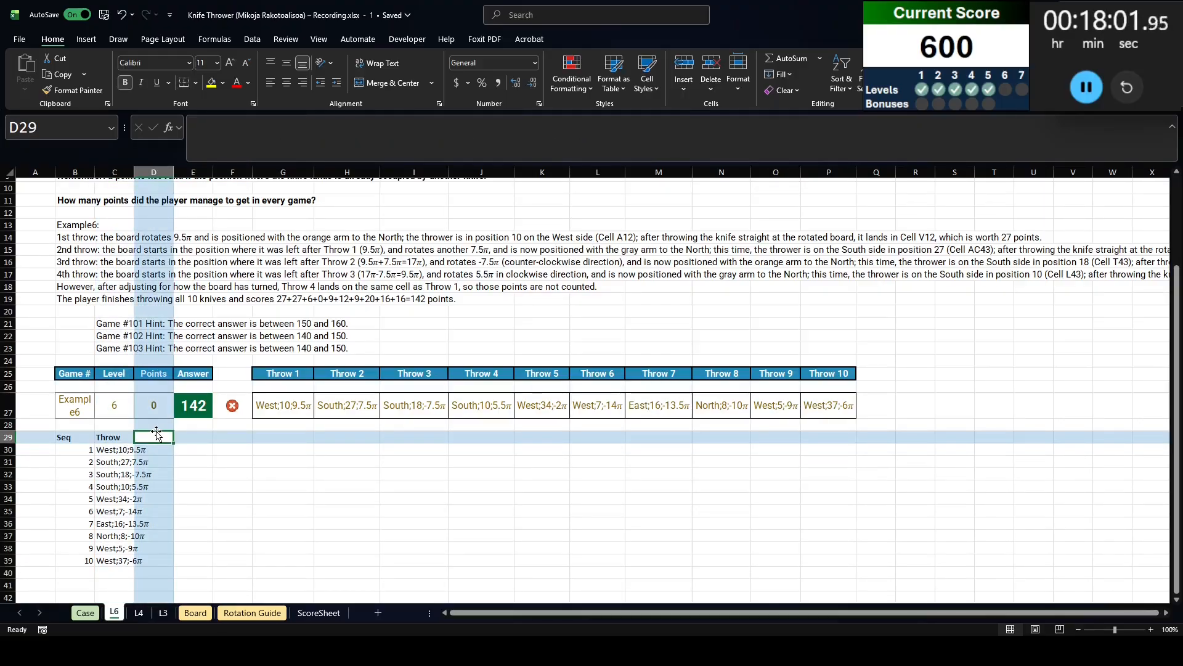
key("ctrl+Page_Up")
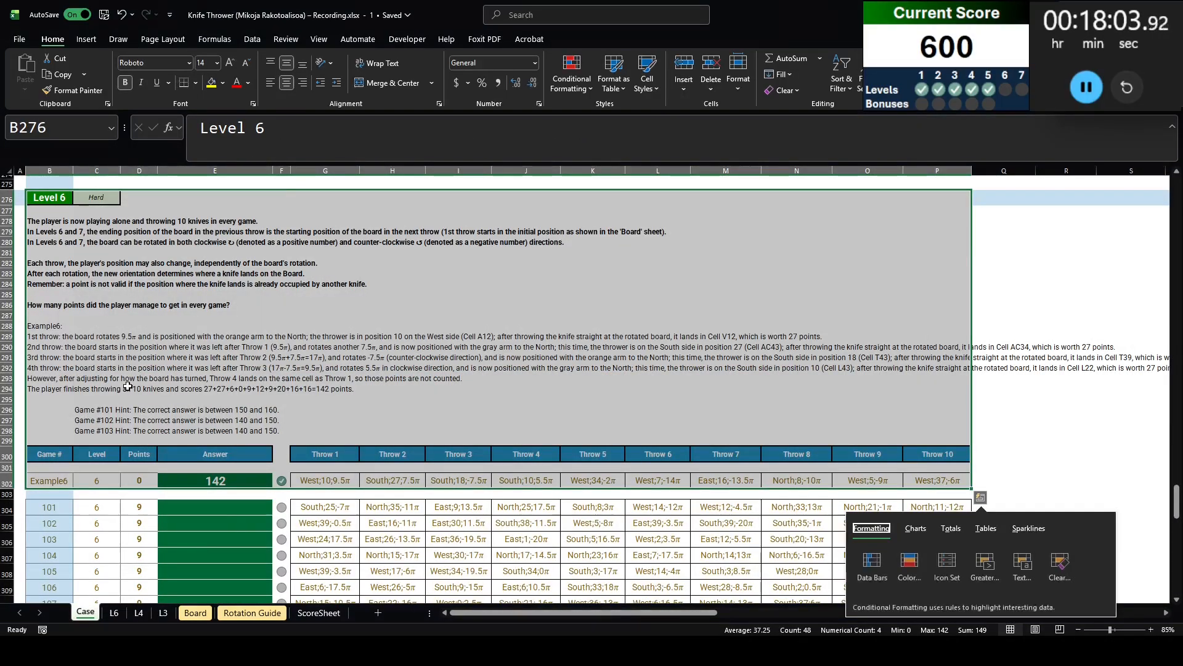
scroll(370, 401, "up", 15)
left_click_drag(374, 407, 823, 428)
key("ctrl+c")
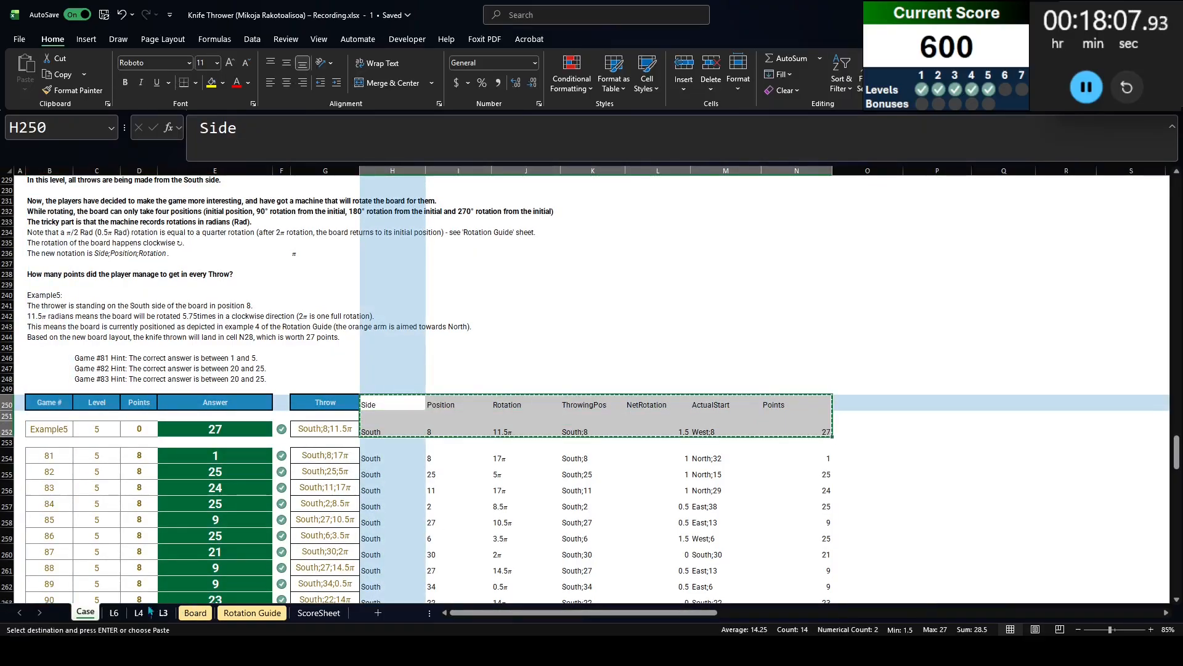
key("ctrl+Page_Down")
key("ctrl+v")
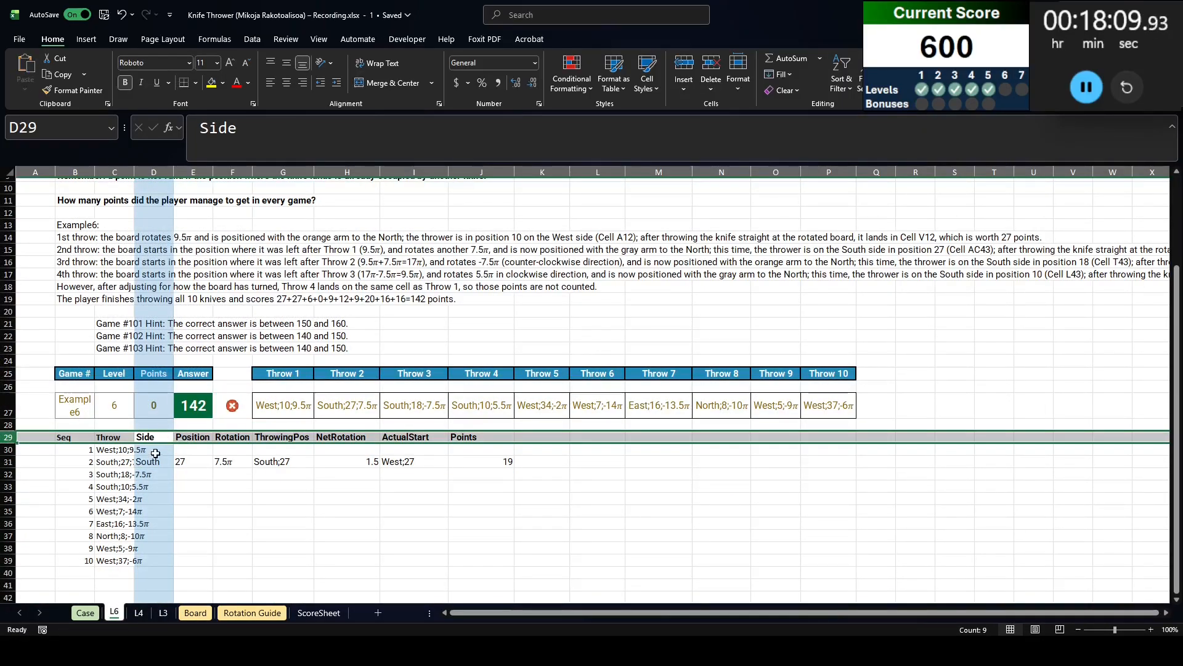
Delete the blank cells D30:L30 above the example formulas, shifting the cells below up
left_click(154, 461)
left_click_drag(159, 456, 589, 455)
key("ctrl+z")
key("ctrl+0")
key("ctrl+minus")
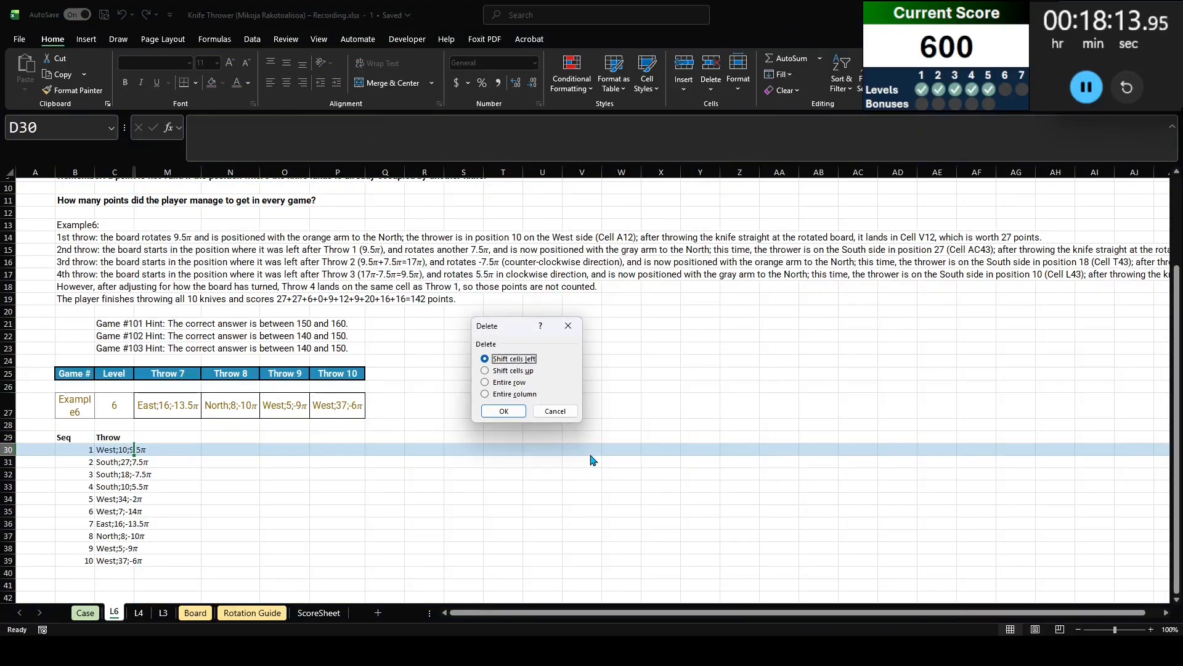
key("Escape")
key("ctrl+z")
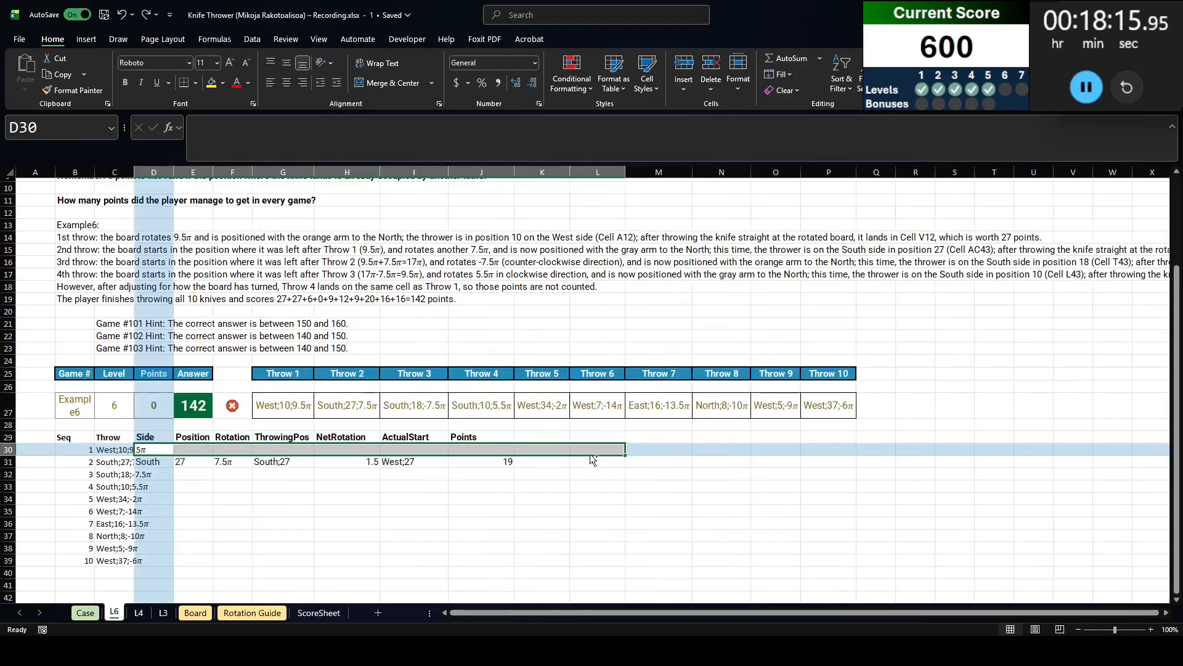
key("ctrl+minus")
key("Down")
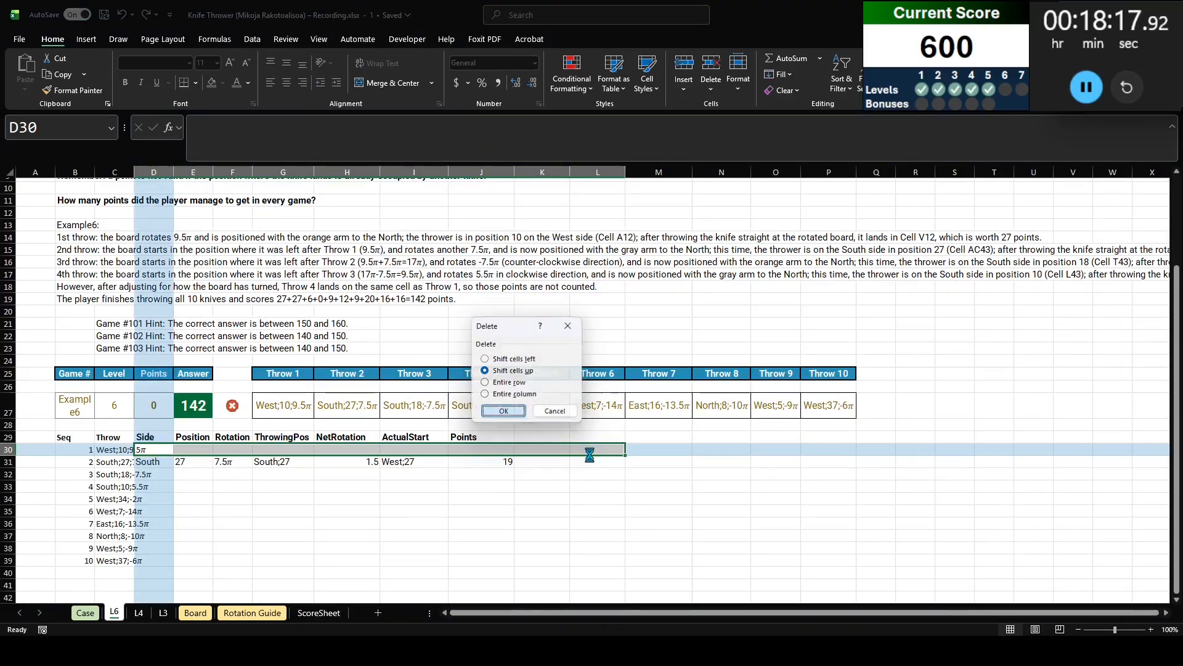
key("Return")
Repoint the Side split formula in D30 and the ThrowingPos formula in G30 to the first throw in C30
key("F2")
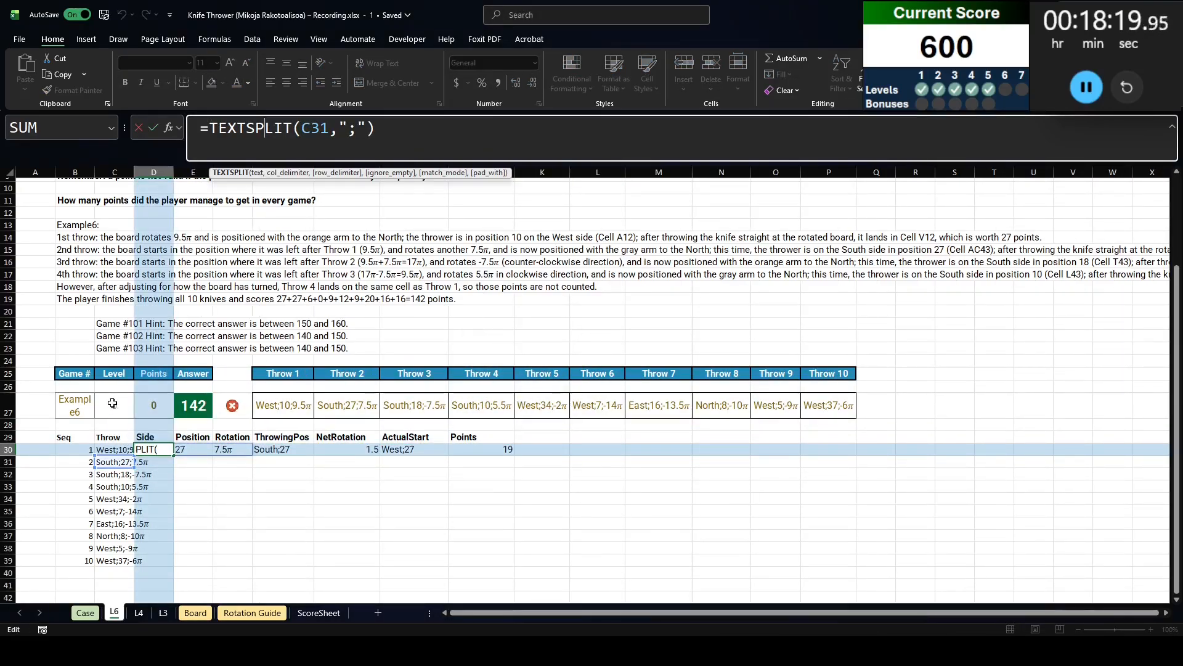
left_click(121, 449)
key("Tab")
key("Tab")
key("Tab")
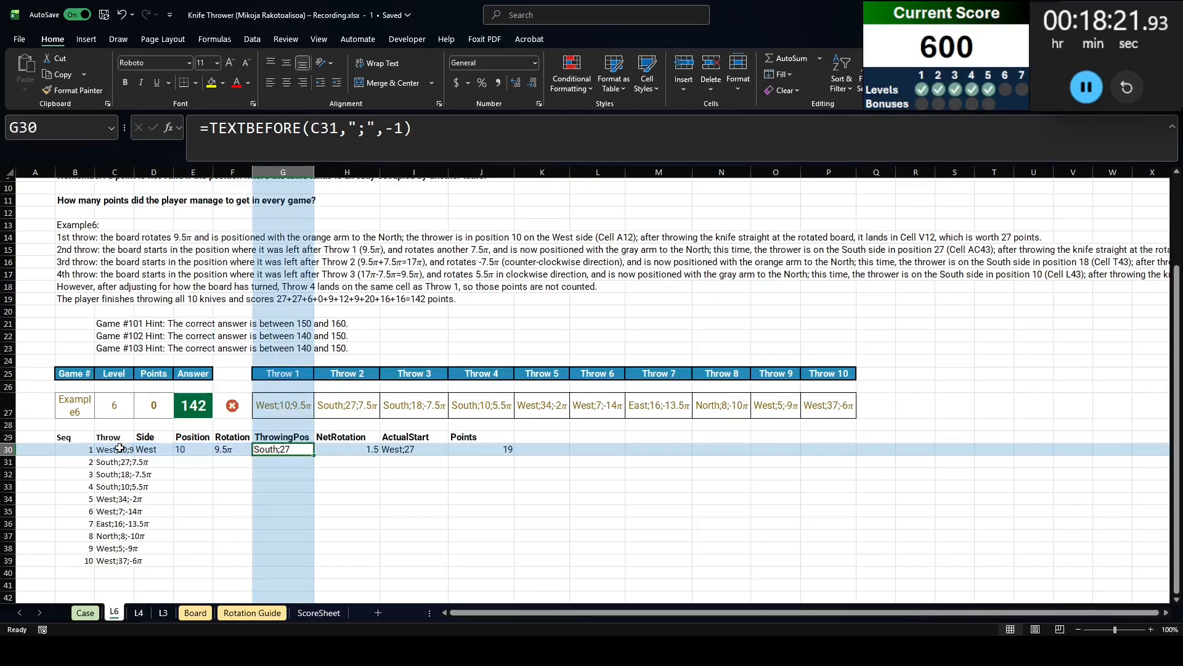
key("F2")
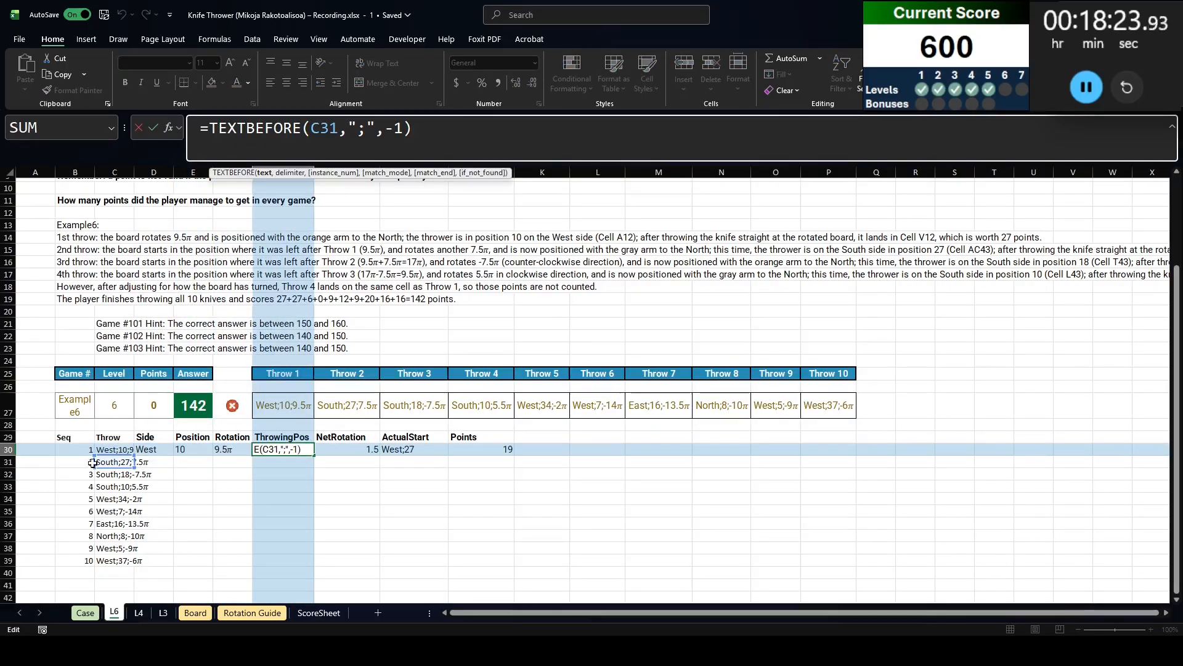
left_click(106, 450)
key("Tab")
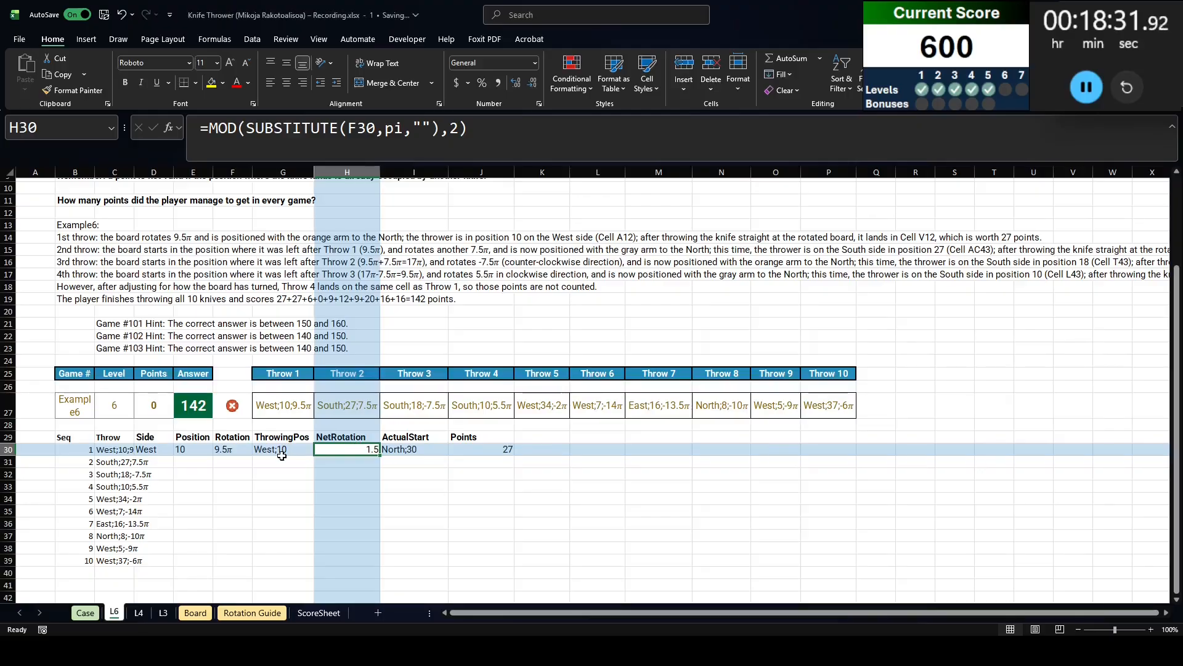
Rename the NetRotation header in H29 as CurrentRot
left_click(353, 436)
type("Cur")
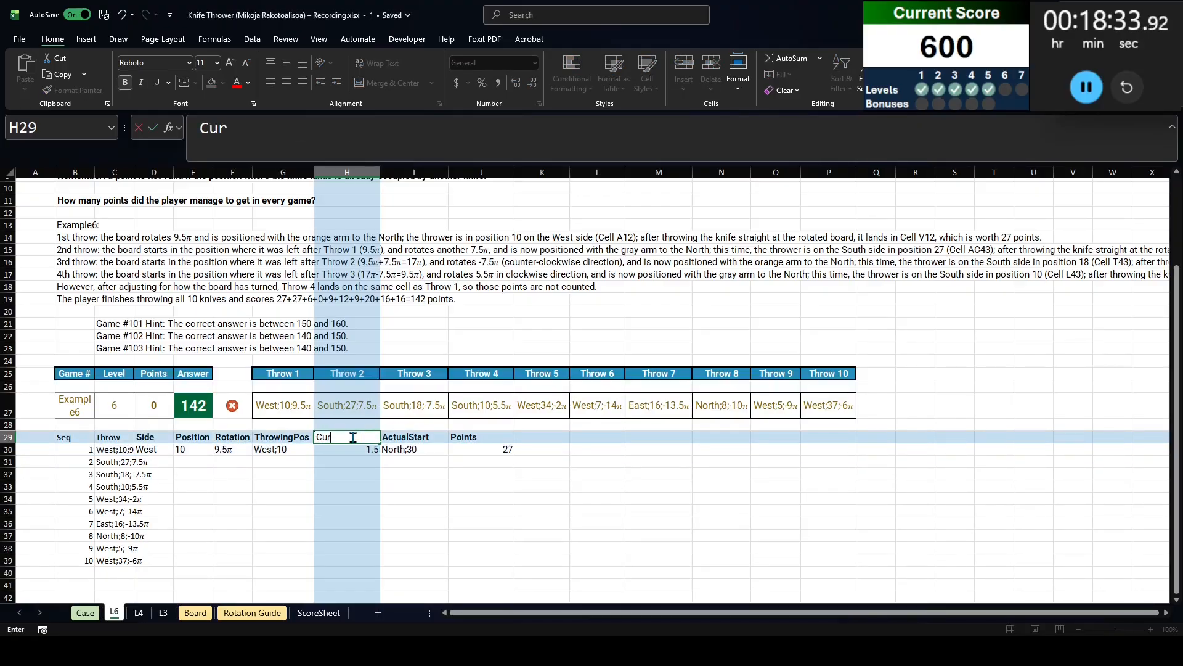
type("rentToRot")
key("Tab")
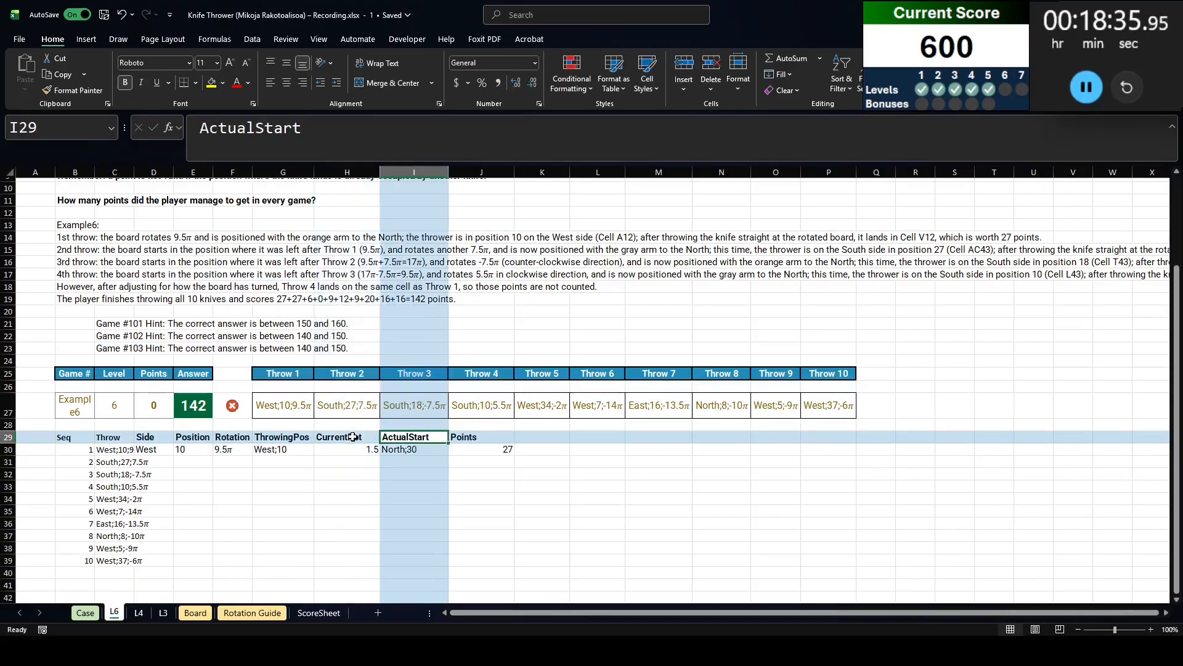
Insert cells before the ActualStart and Points block, shifting it right, and enter the header NetRot in I29
key("shift+Down")
key("shift+Right")
key("ctrl+shift+equal")
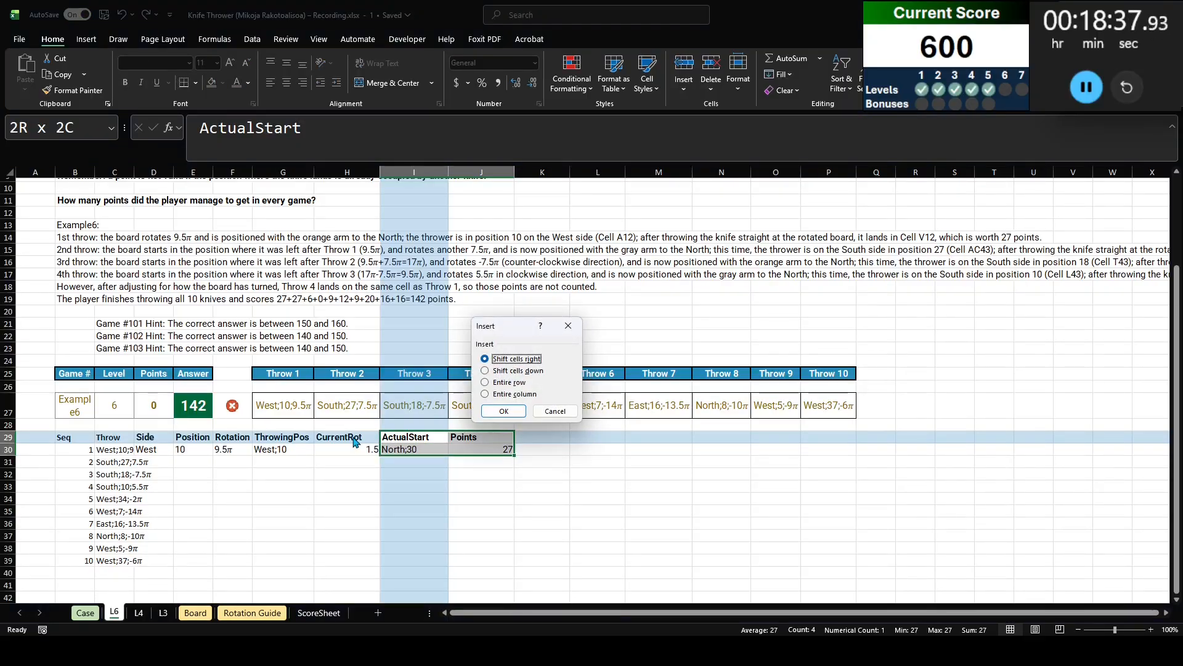
key("Return")
key("Left")
key("Right")
type("NetRot")
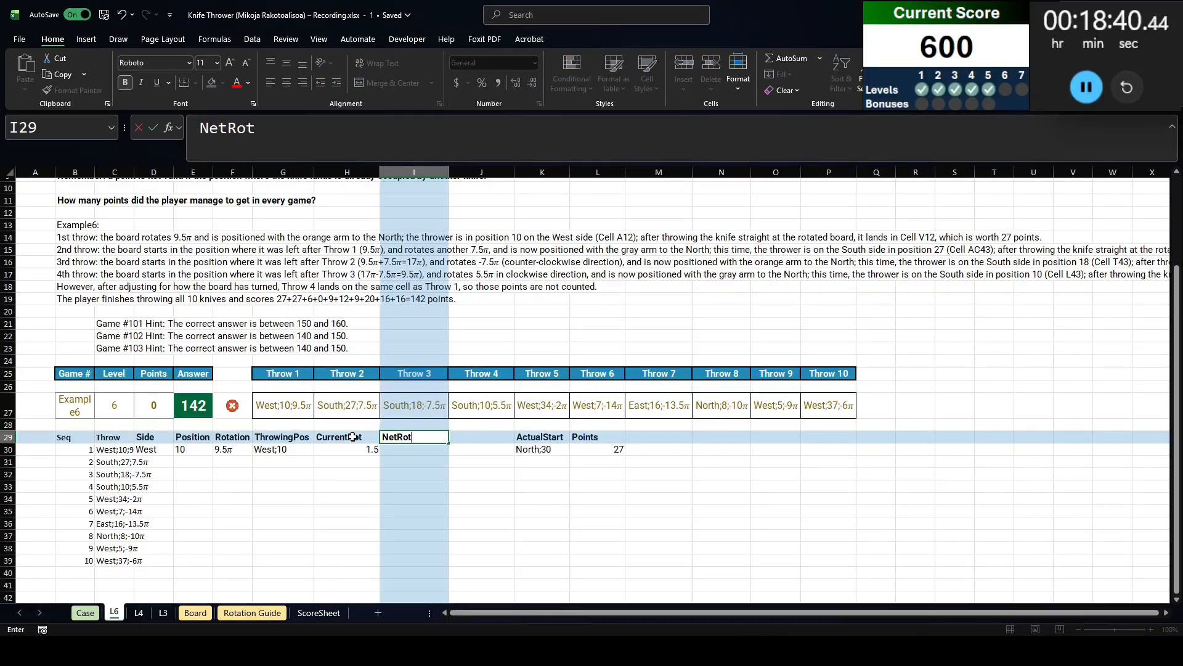
key("Return")
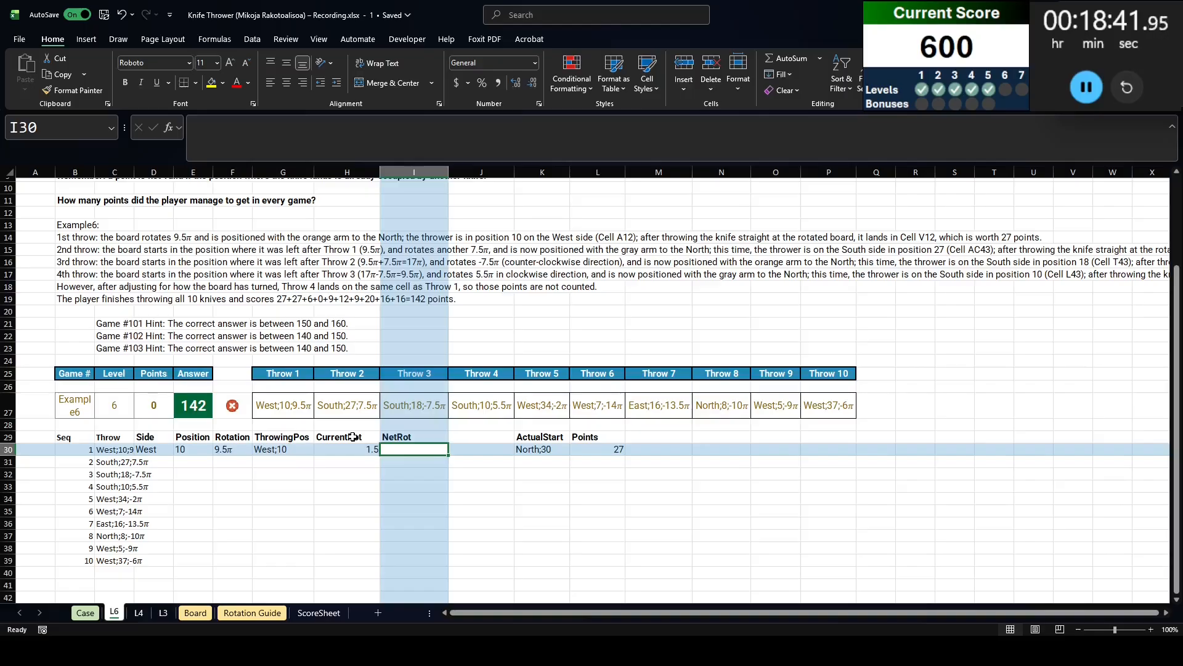
Enter the cumulative rotation formula =MOD(SUM($H$30:H30),2) in I30 under NetRot
type("=sum(")
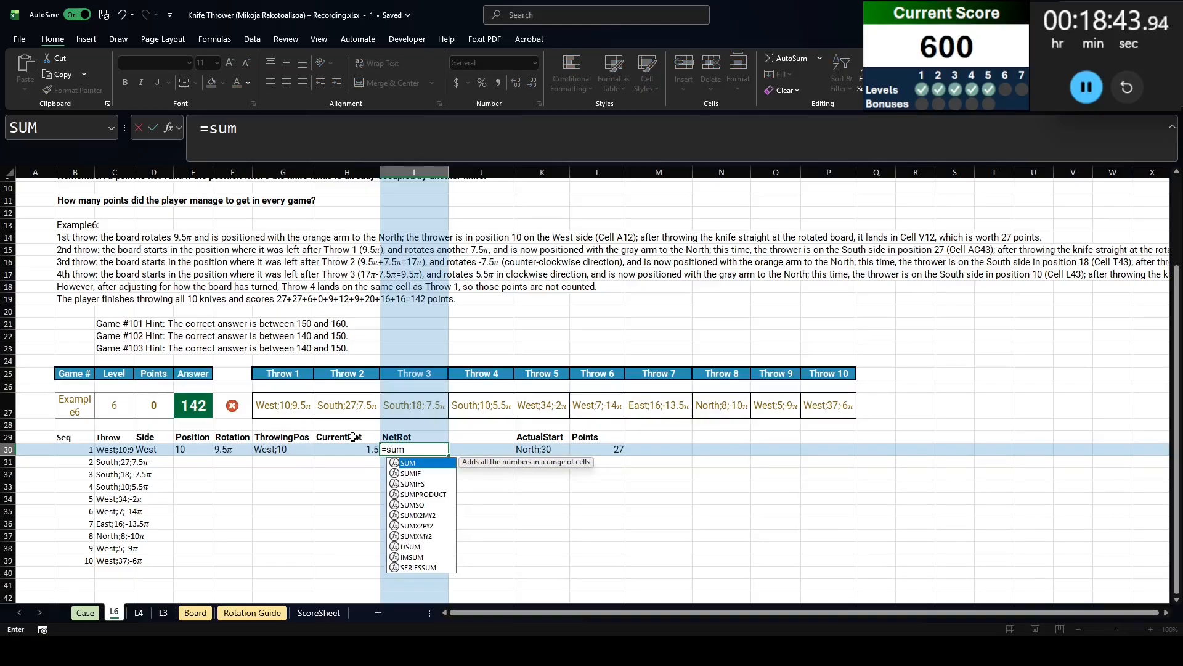
key("Left")
key("F8")
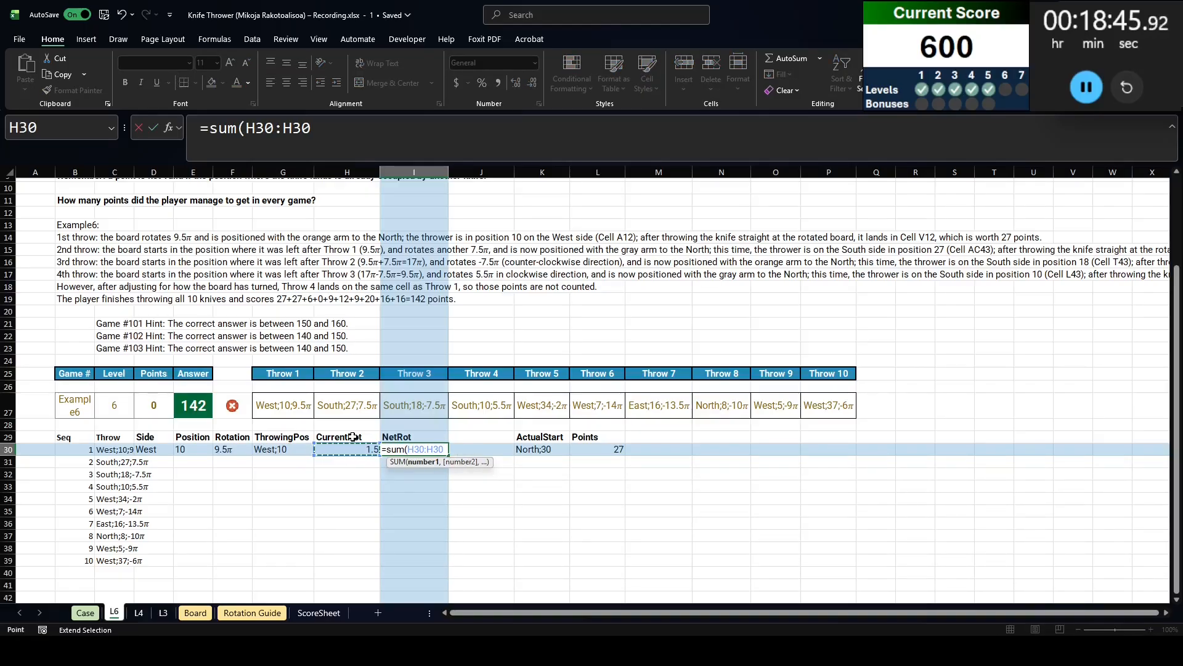
type(")")
left_click(254, 127)
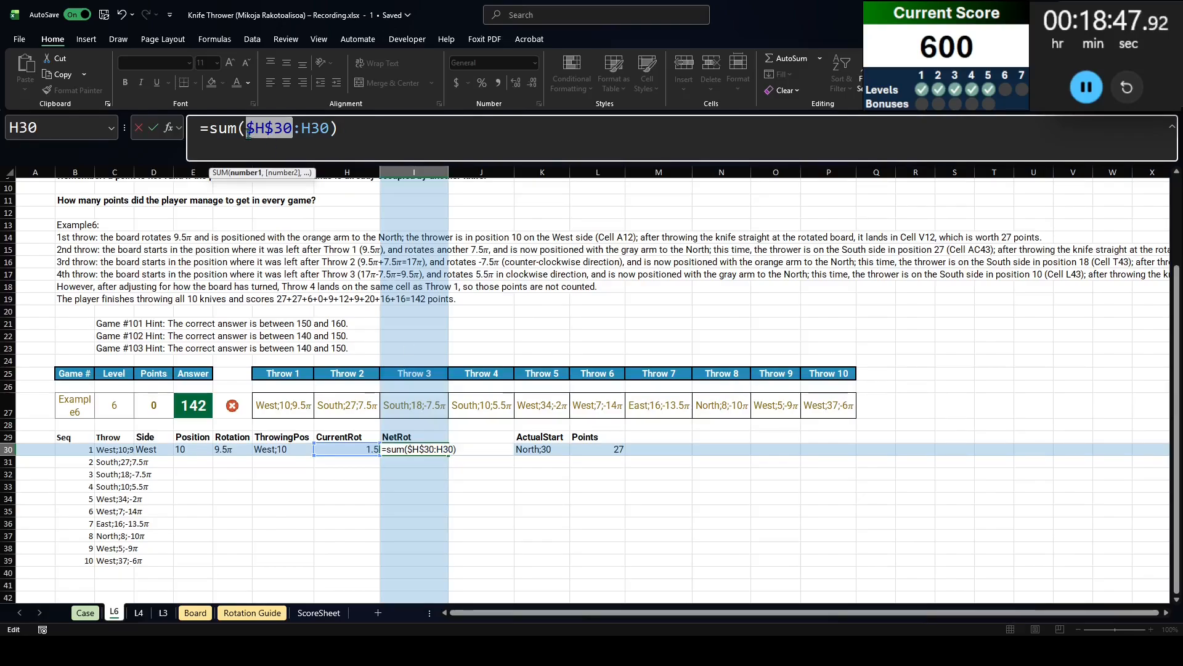
key("F4")
type("mod(")
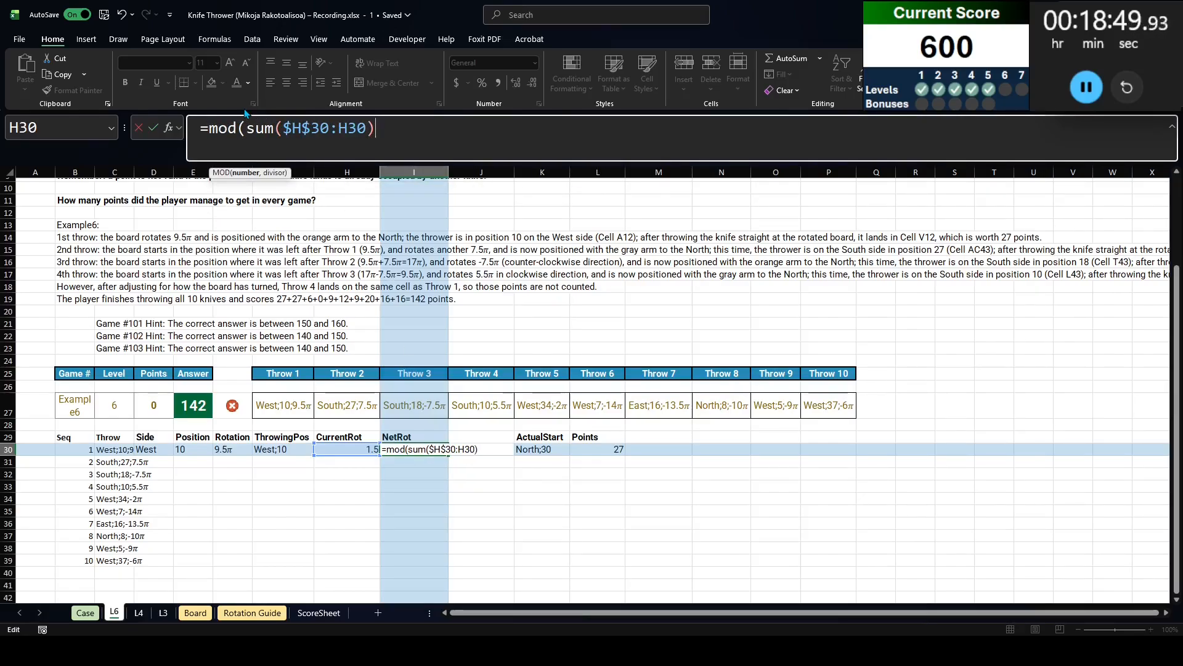
key("End")
type(",2")
key("Return")
key("Up")
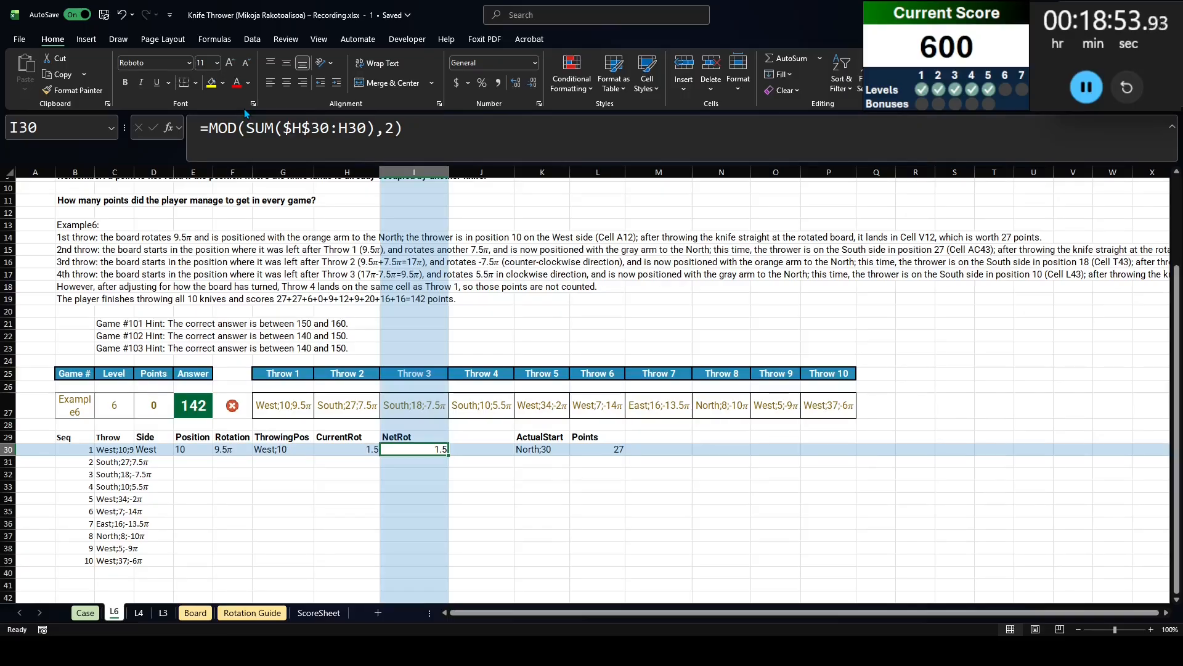
Delete the blank cells J29:J39 so ActualStart and Points shift left beside NetRot
key("Right")
key("Up")
key("shift+Down")
key("shift+Down")
key("shift+Down")
key("shift+Down")
key("shift+Down")
key("shift+Down")
key("shift+Down")
key("shift+Down")
key("shift+Down")
key("shift+Down")
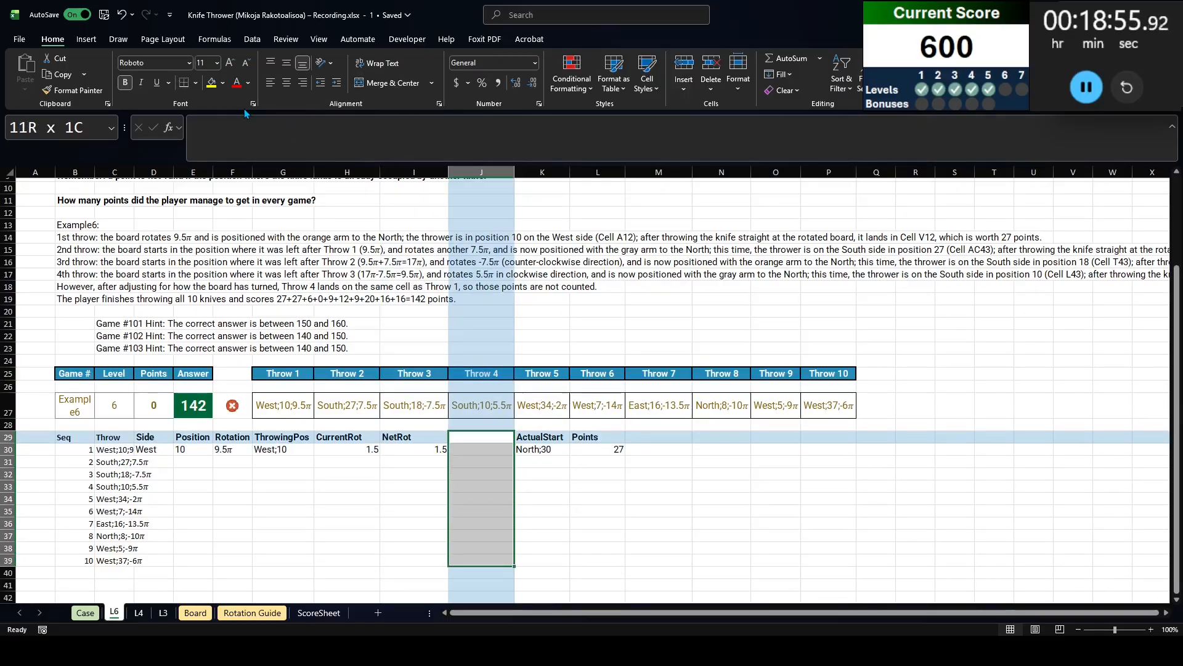
key("ctrl+minus")
key("Return")
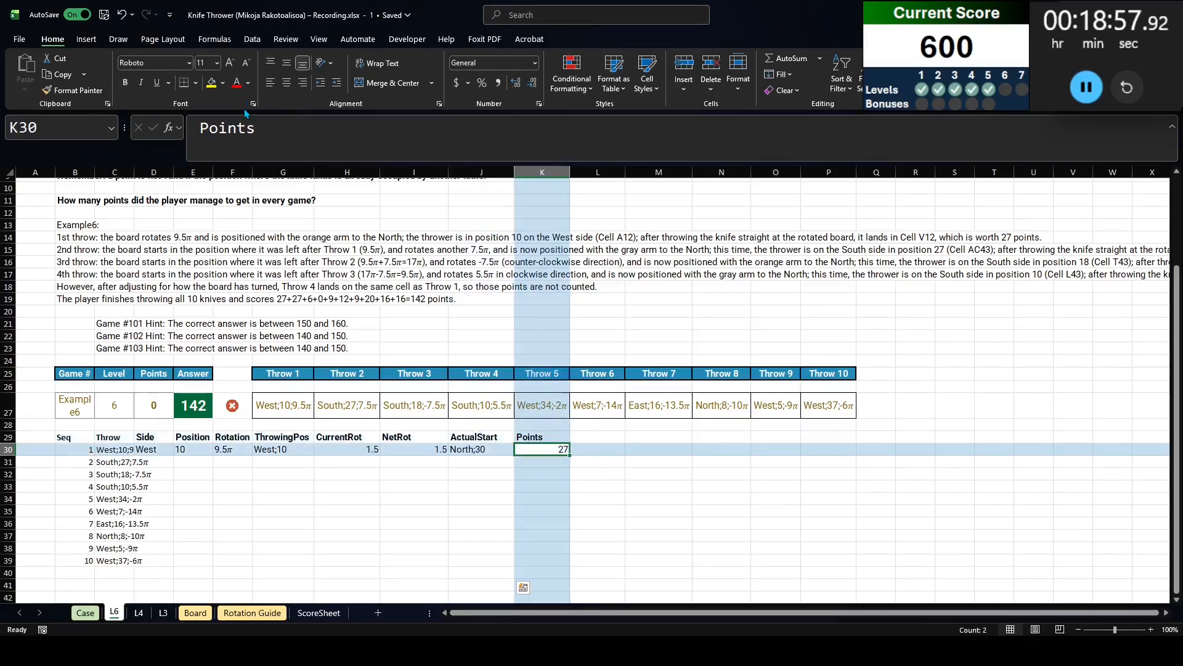
Change the ActualStart lookup in J30 to use the NetRot value in I30, and check the Points formula in K30
key("Left")
key("F2")
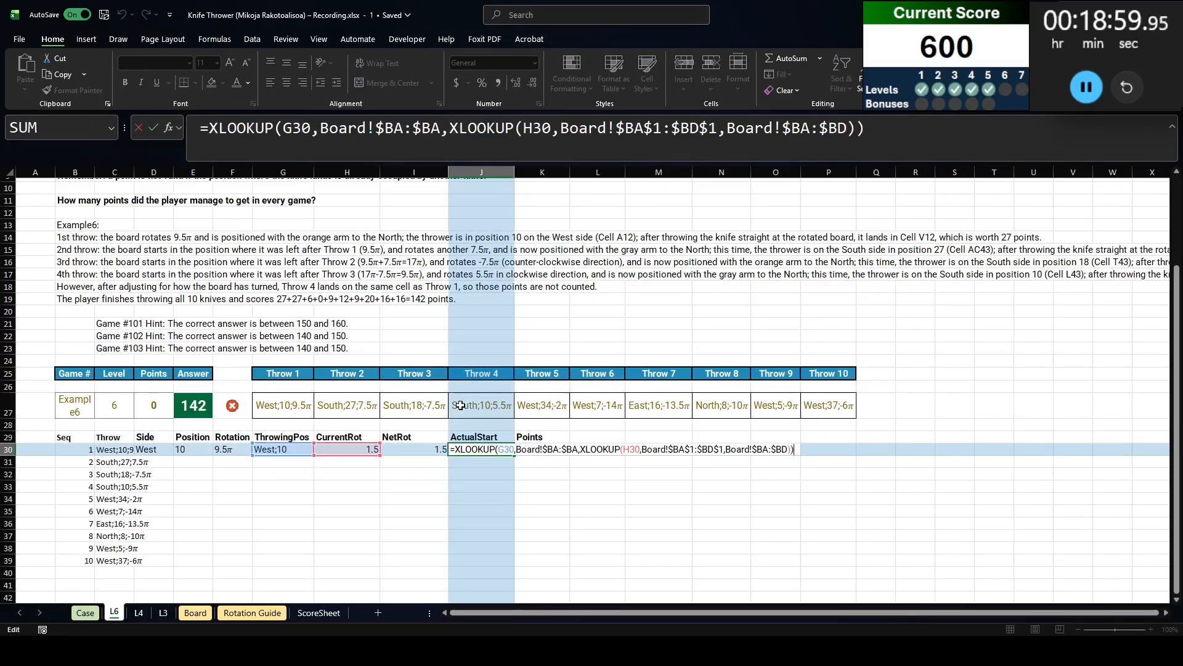
left_click_drag(380, 449, 417, 449)
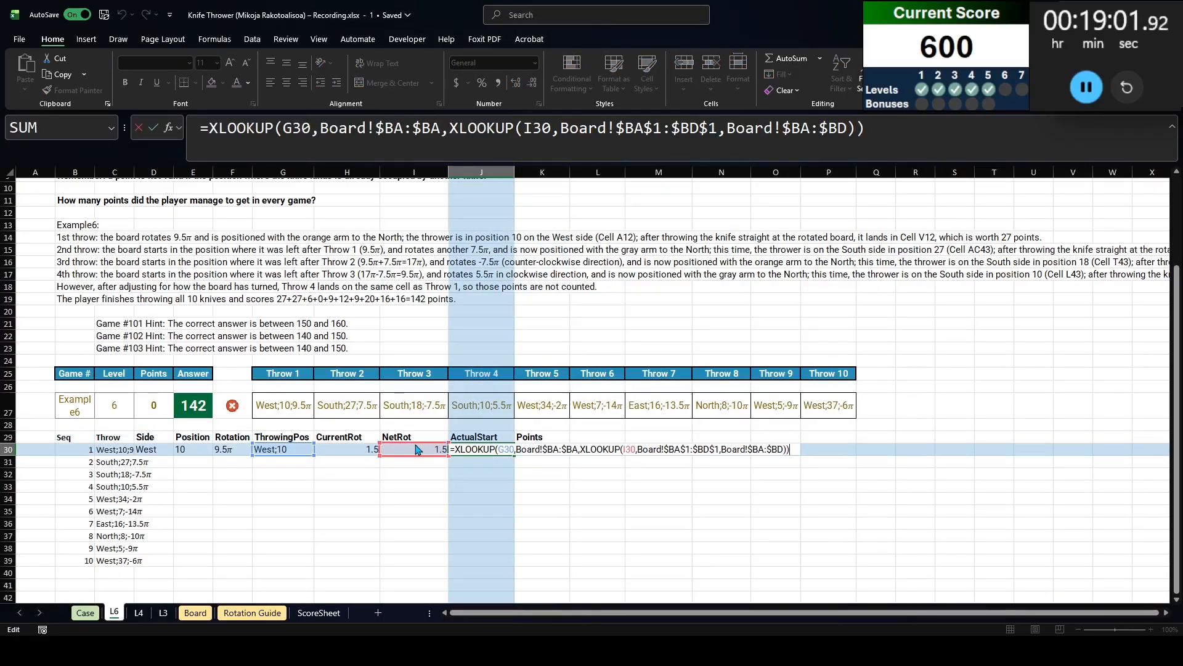
key("Tab")
key("F2")
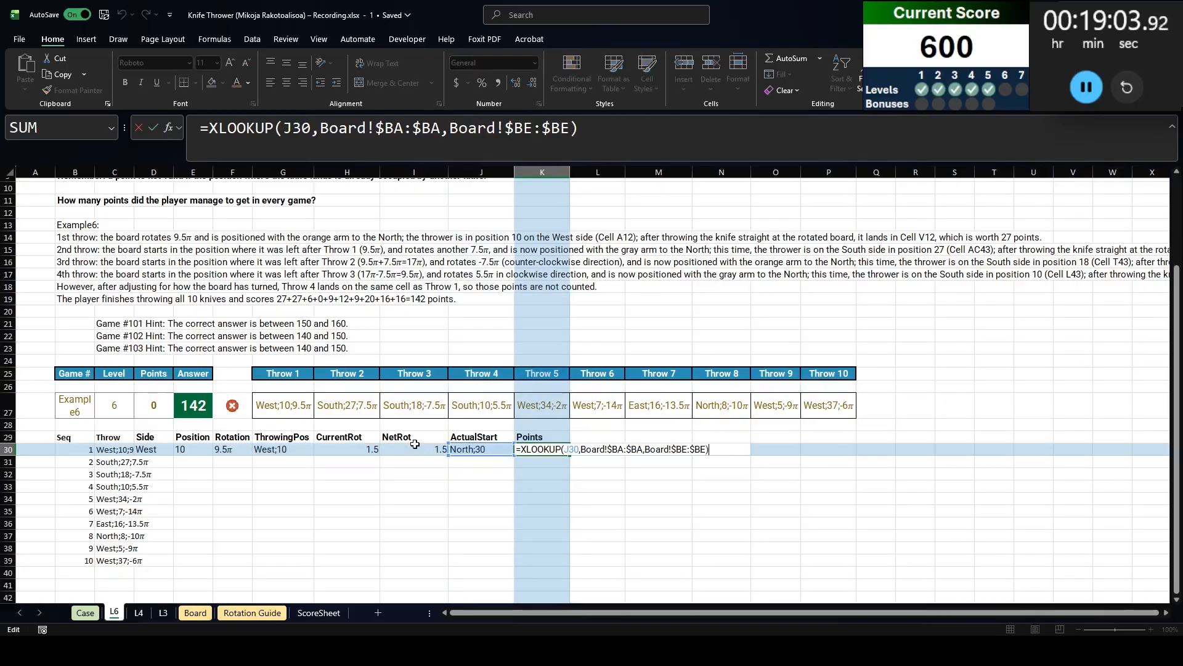
key("ctrl+Return")
key("Up")
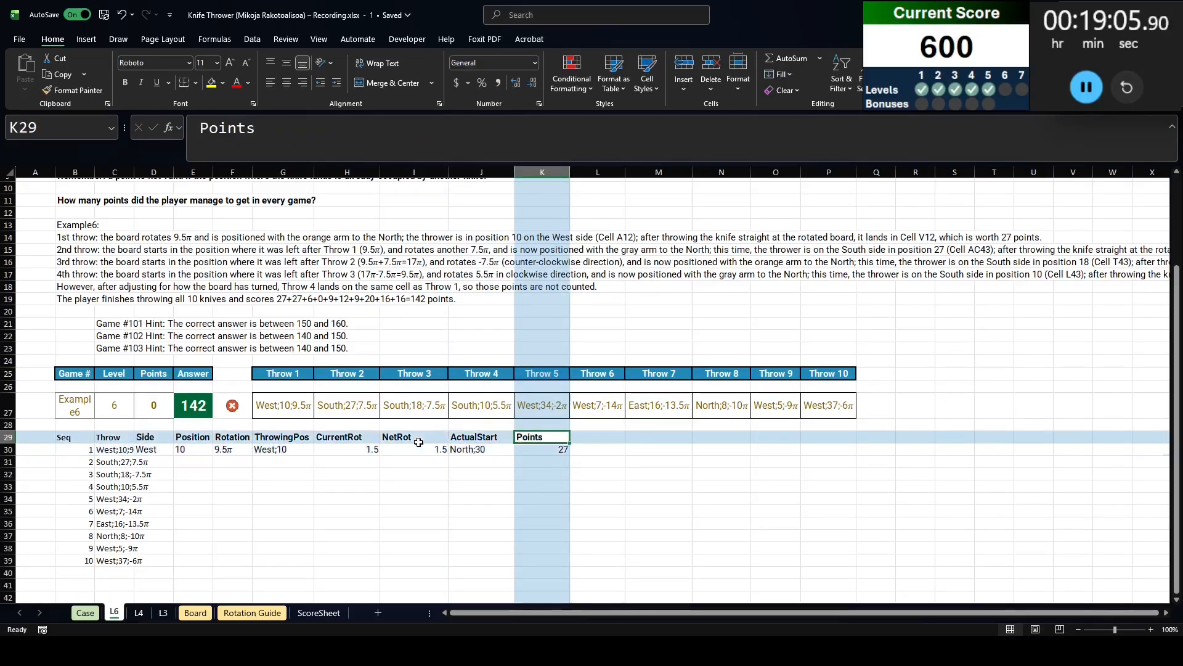
Add an End header in L29 and an XLOOKUP in L30 that finds J30 in Board column BA and returns column BF
key("Right")
type("End")
key("ctrl+Return")
key("Down")
type("=xl")
key("Tab")
key("Left")
key("Left")
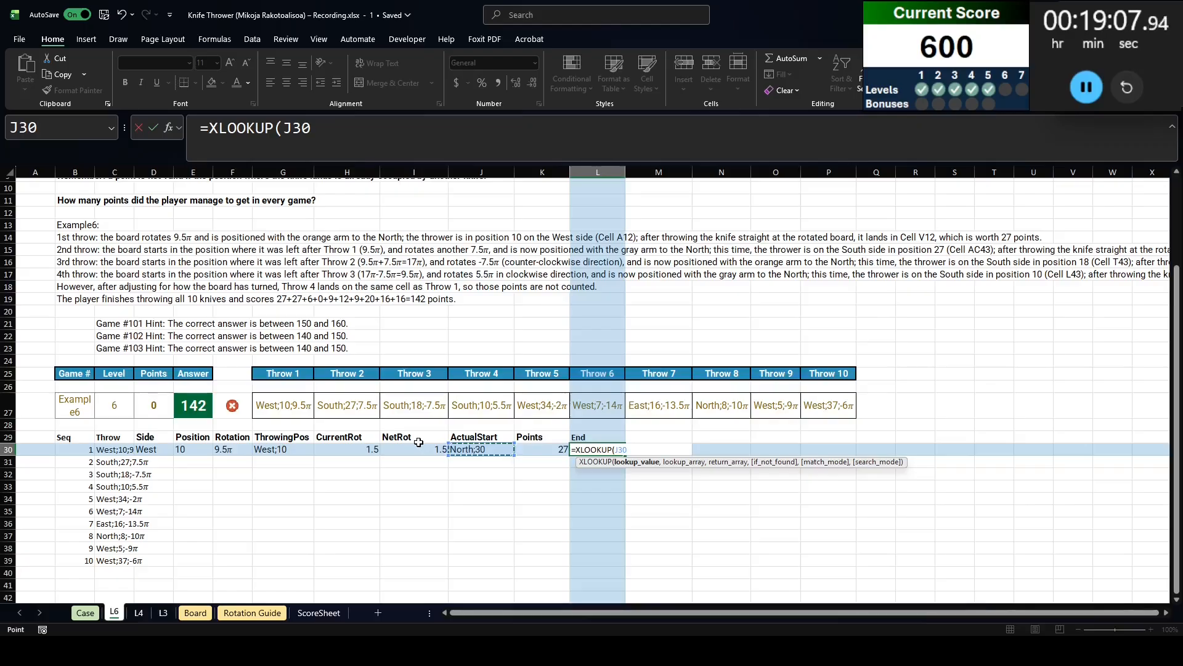
type(",")
key("ctrl+Page_Down")
key("ctrl+Page_Down")
key("ctrl+Page_Down")
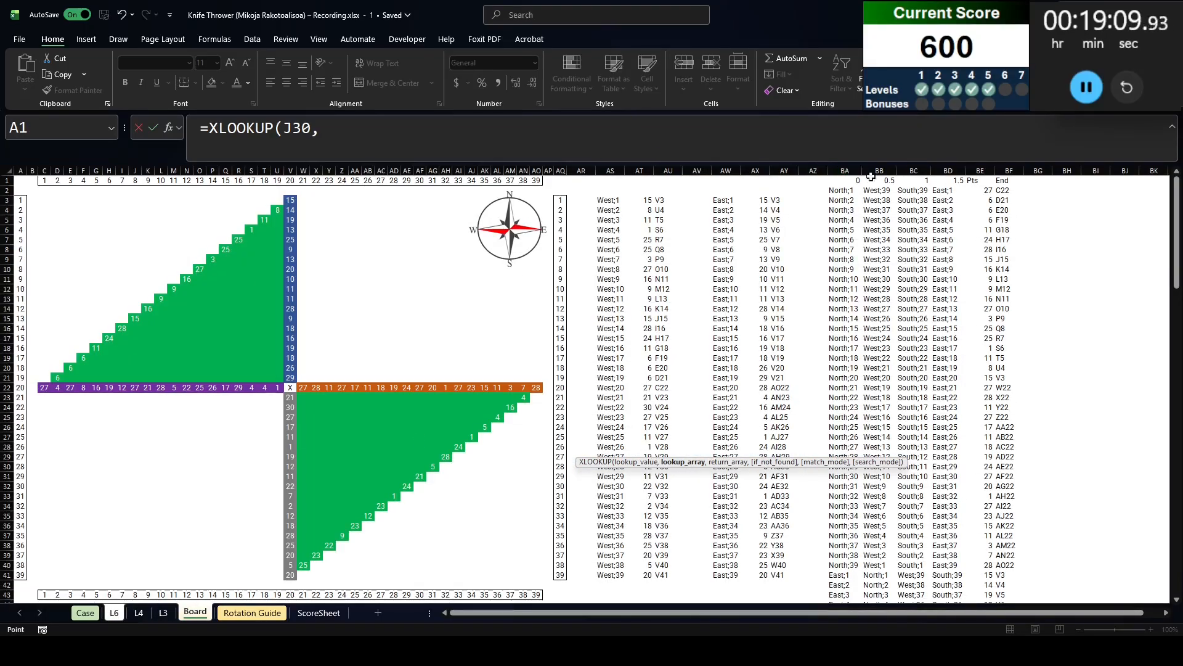
left_click(845, 171)
type(",")
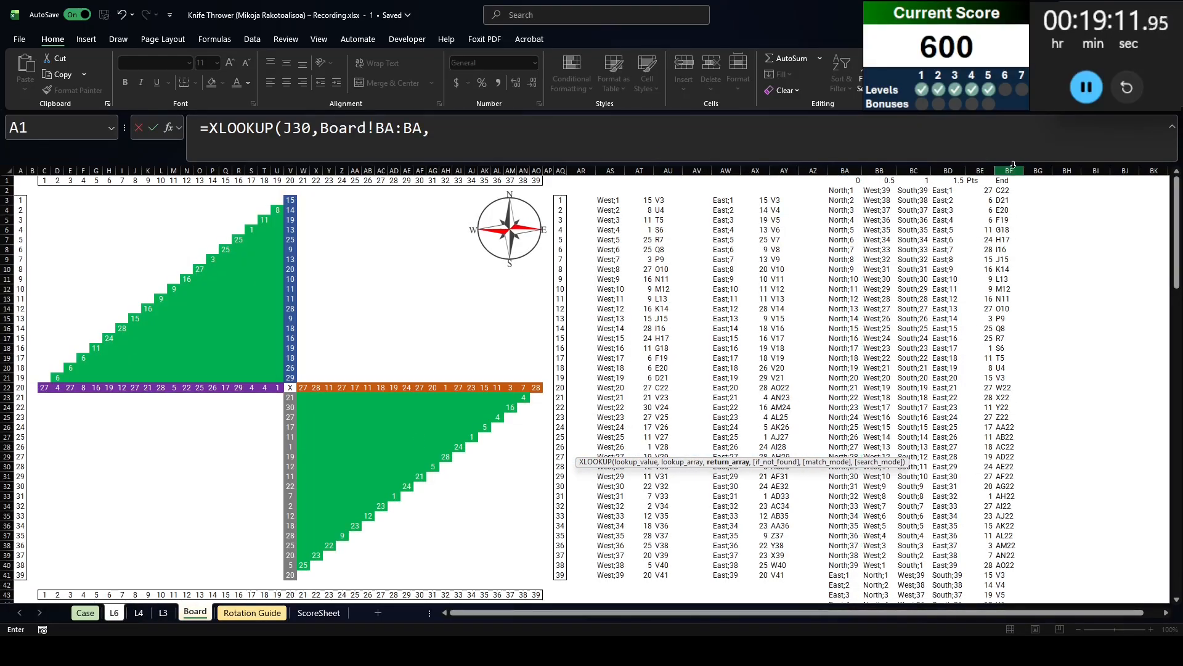
left_click(1014, 166)
key("Return")
Add a Valid? header in M29 with the first-occurrence test =COUNTIF($L$30:L30,L30)=1 in M30
key("Up")
key("Up")
key("Right")
type("Valid")
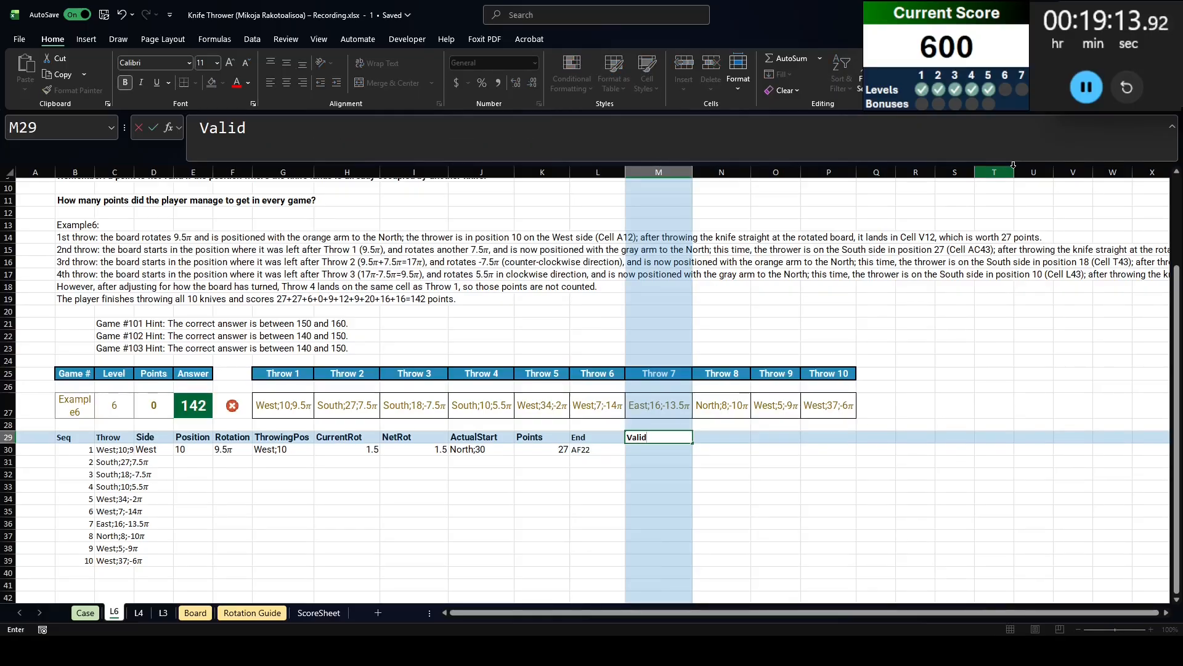
type("?")
key("Return")
type("=countif(")
key("Left")
key("F8")
type(",")
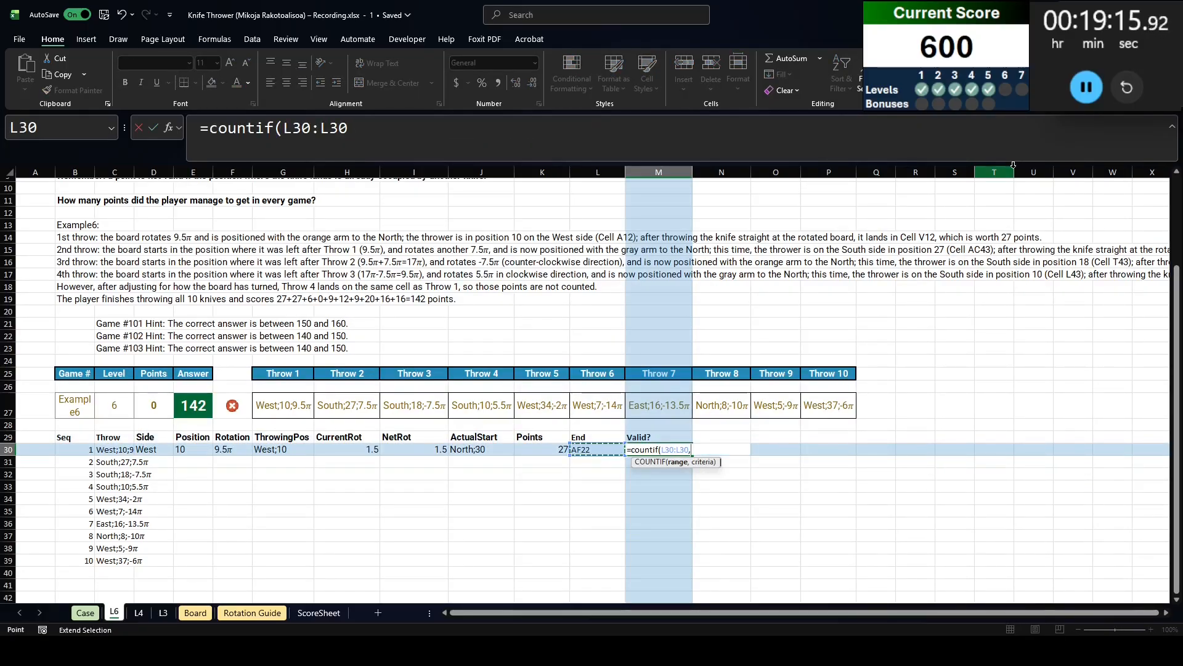
key("F8")
key("Left")
type(")=1")
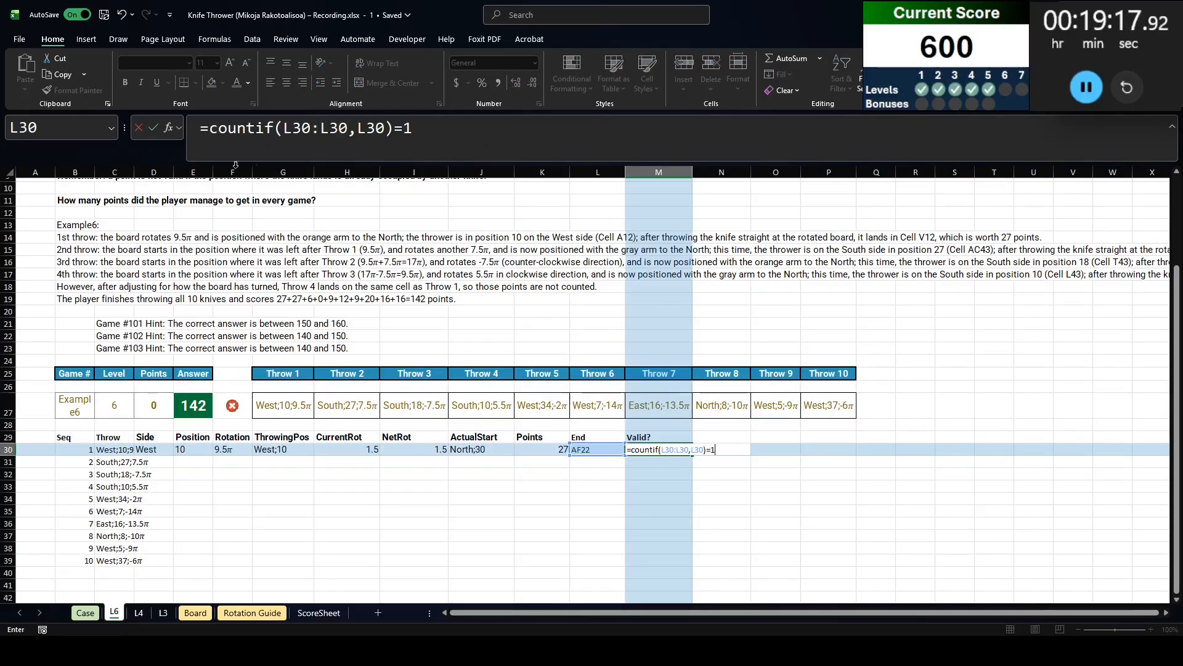
left_click(298, 128)
key("F4")
key("Return")
key("Up")
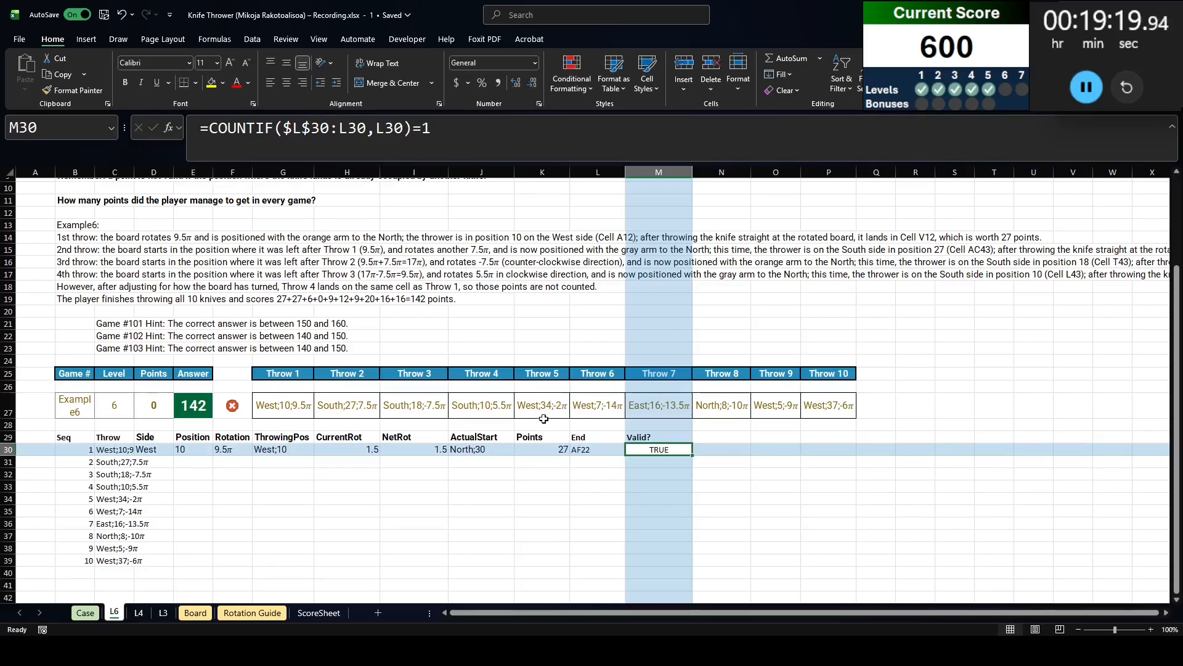
Copy the row 30 formulas D30:M30 down through row 39 for all ten throws
left_click(153, 450, "shift")
key("ctrl+c")
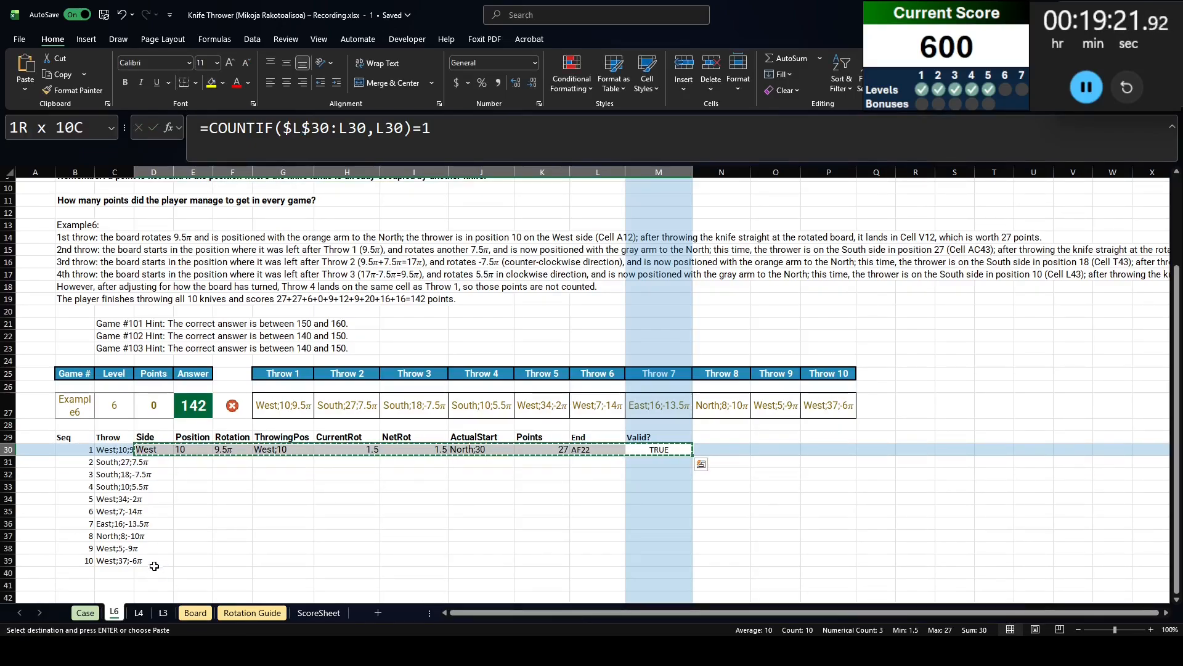
left_click(152, 562, "shift")
key("ctrl+v")
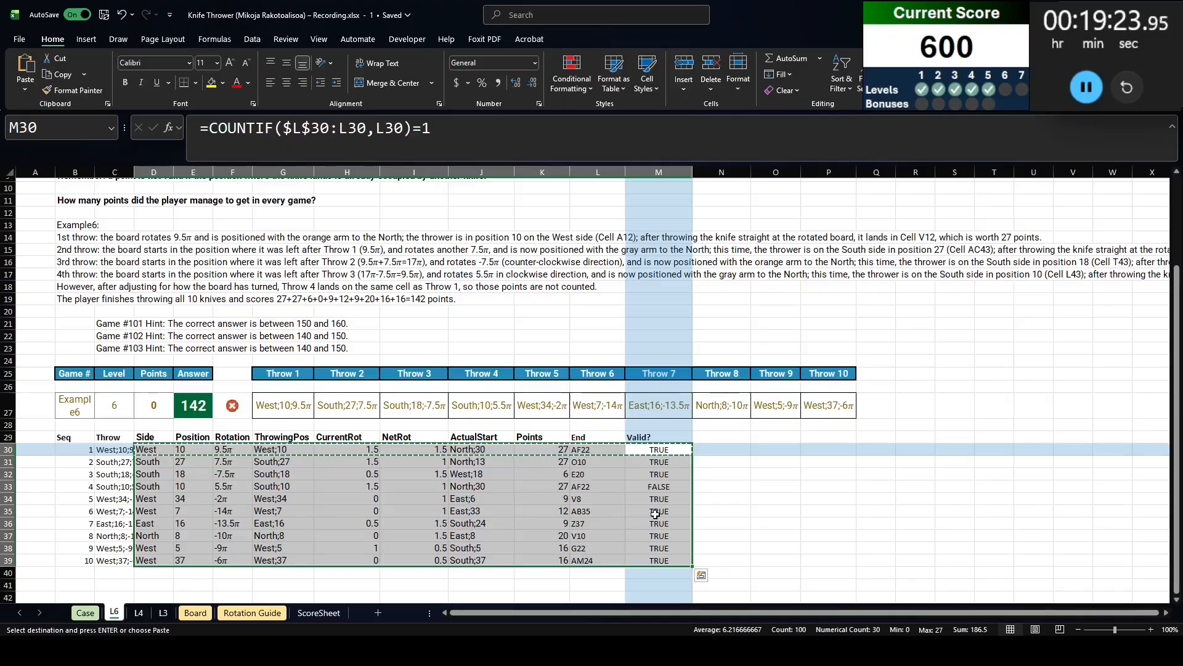
Compare the fourth throw's results in row 33 with the Example6 explanation in B16:B17
left_click_drag(662, 484, 58, 488)
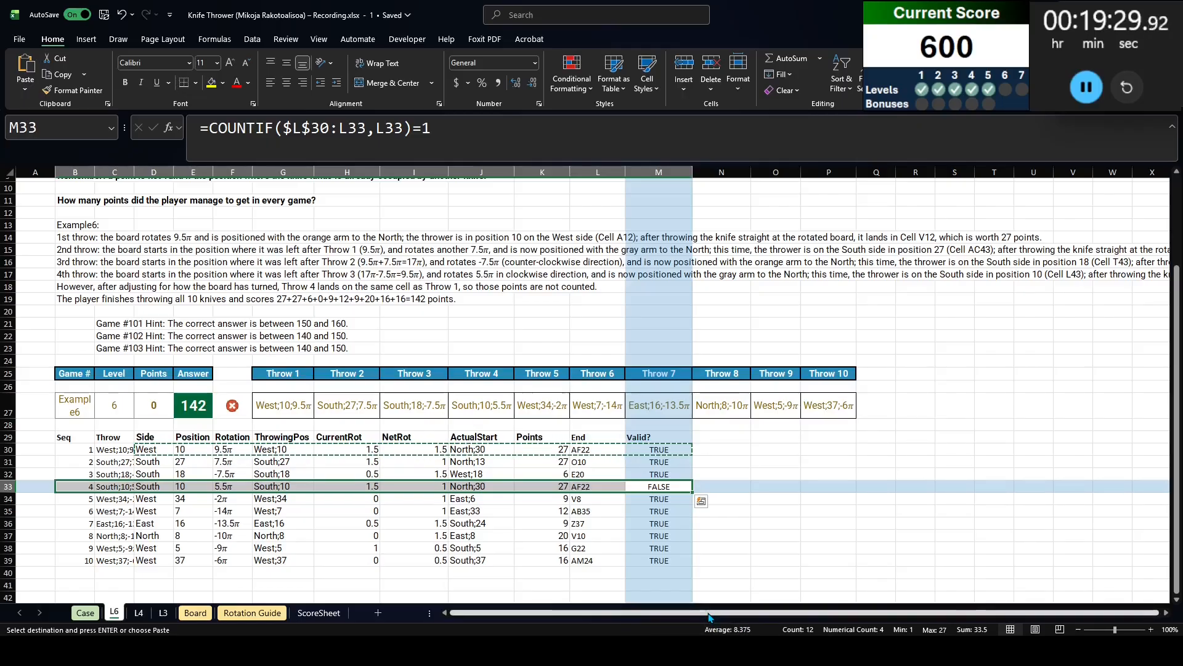
left_click(77, 262)
left_click(76, 273)
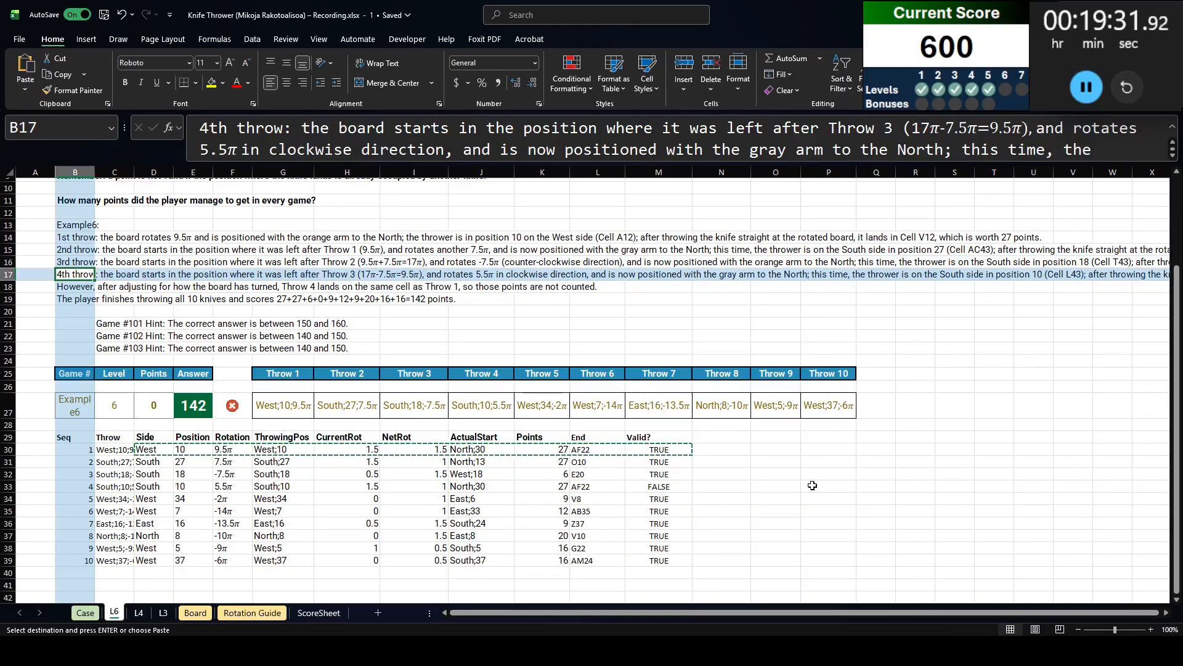
left_click(813, 485)
left_click(821, 438)
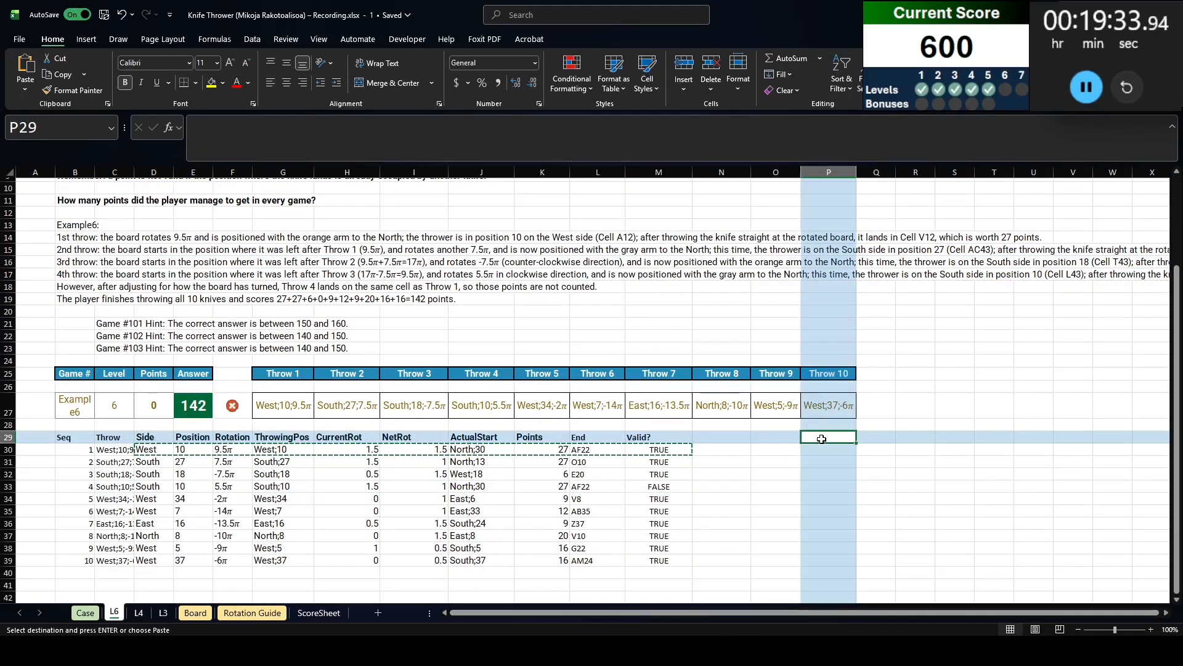
Total the valid throws' points in P29 with a SUM of K30:K39 multiplied by M30:M39
type("=sum(")
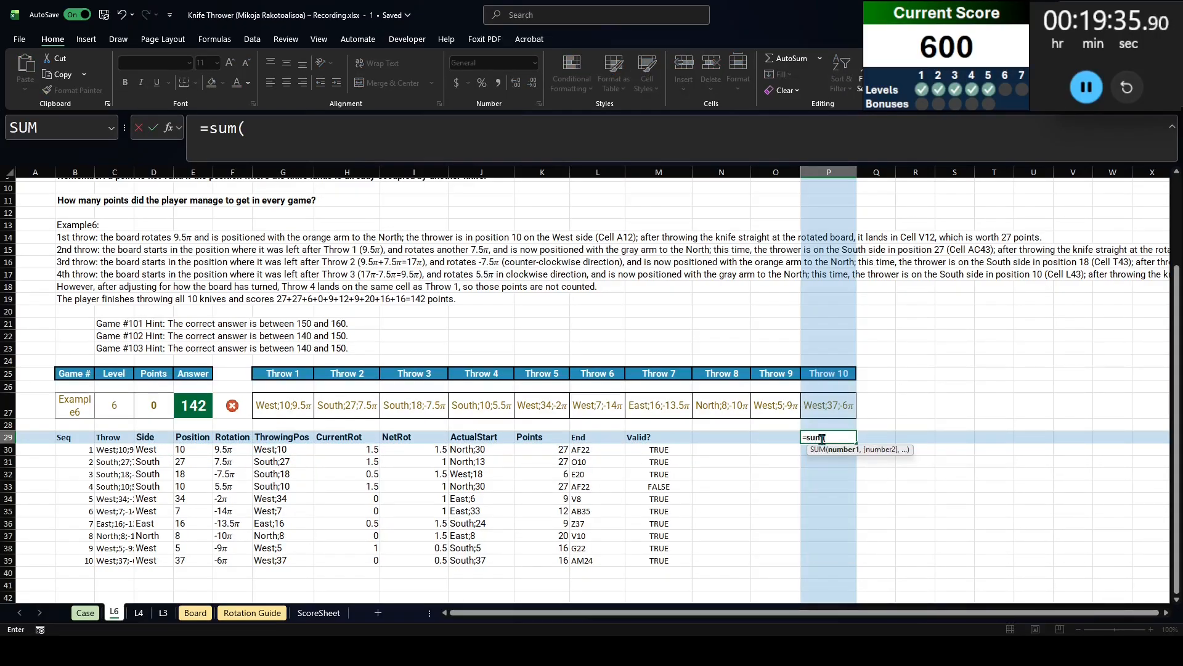
left_click(544, 452)
key("ctrl+shift+Down")
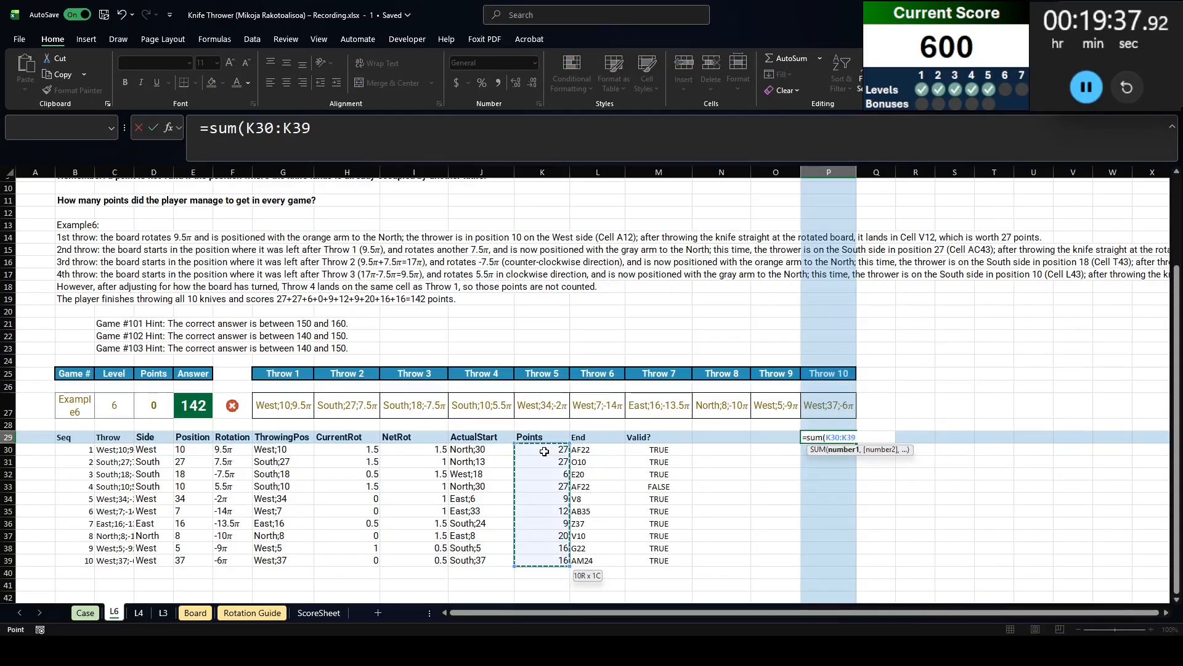
type("*")
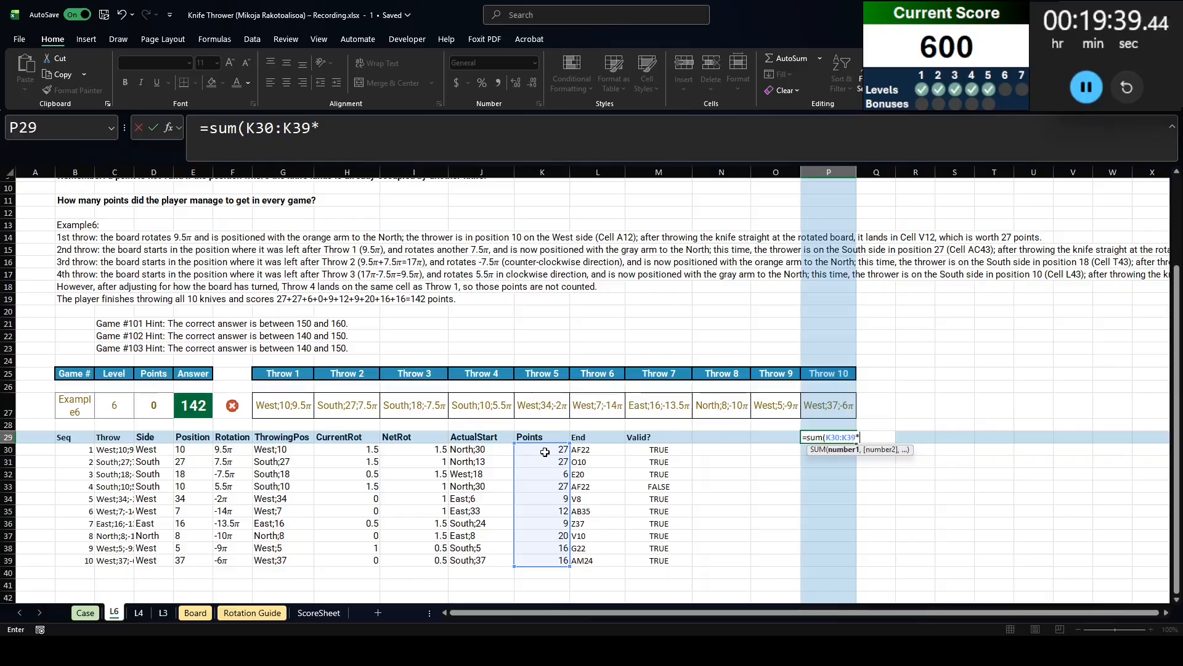
left_click(682, 452)
key("ctrl+shift+Down")
key("Return")
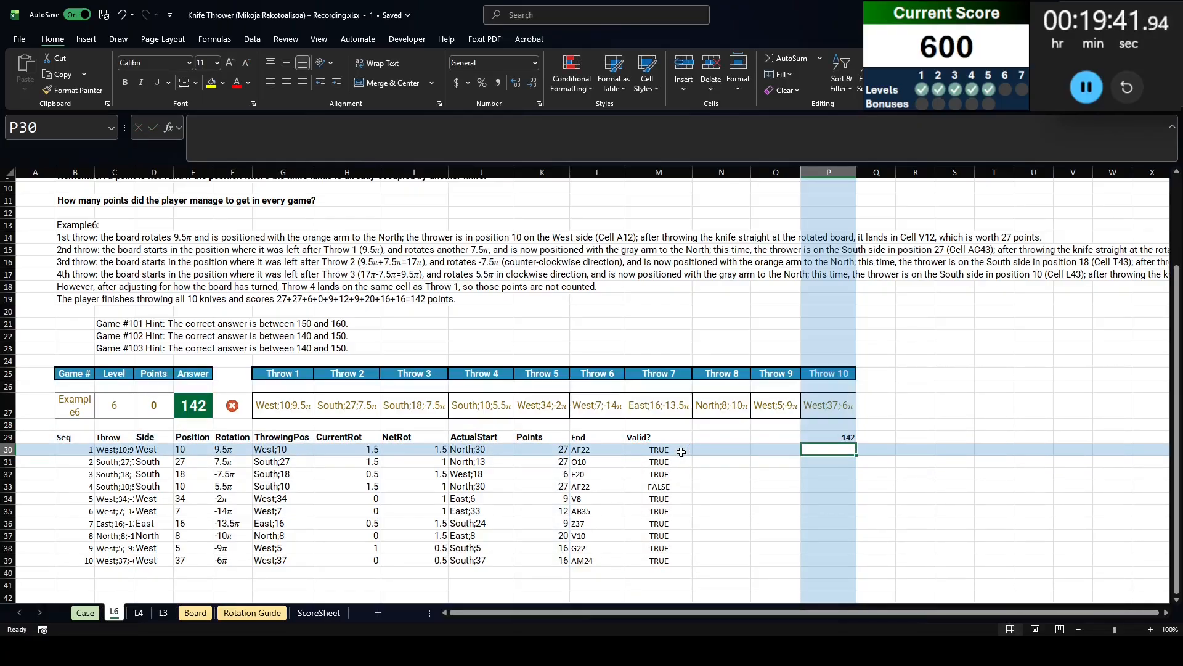
Copy game numbers 101 to 120 from the Case sheet's Level 6 list and paste them as values starting at L6 cell O30
key("Left")
key("ctrl+Page_Up")
scroll(206, 423, "down", 14)
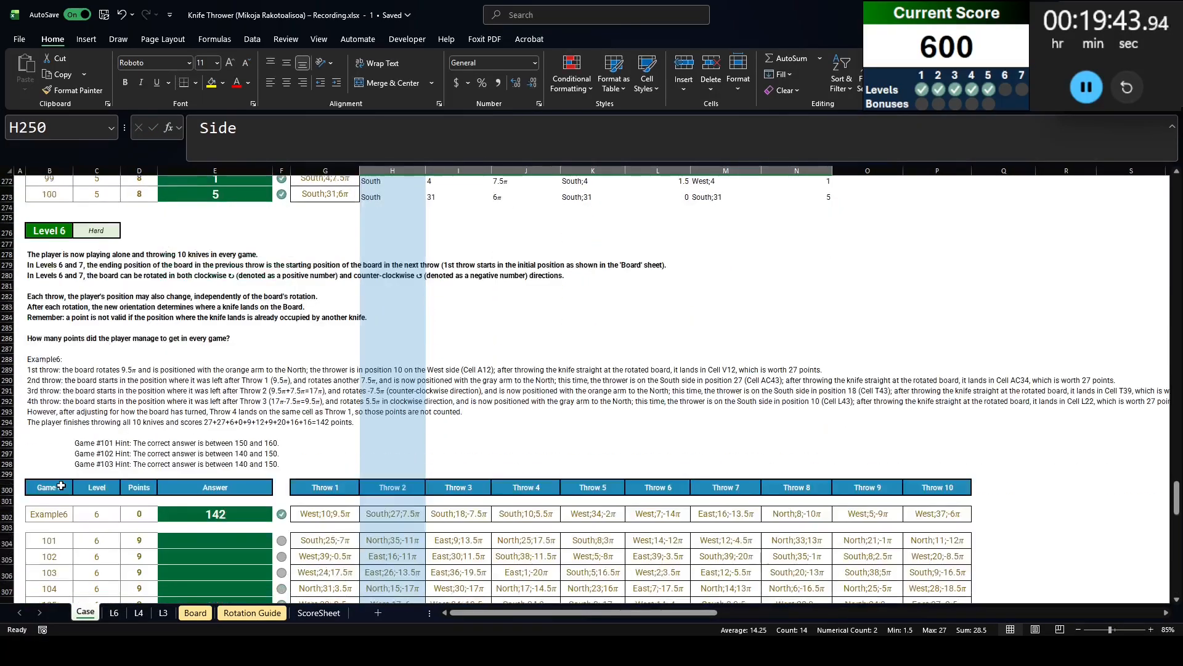
scroll(61, 487, "down", 3)
left_click(57, 440)
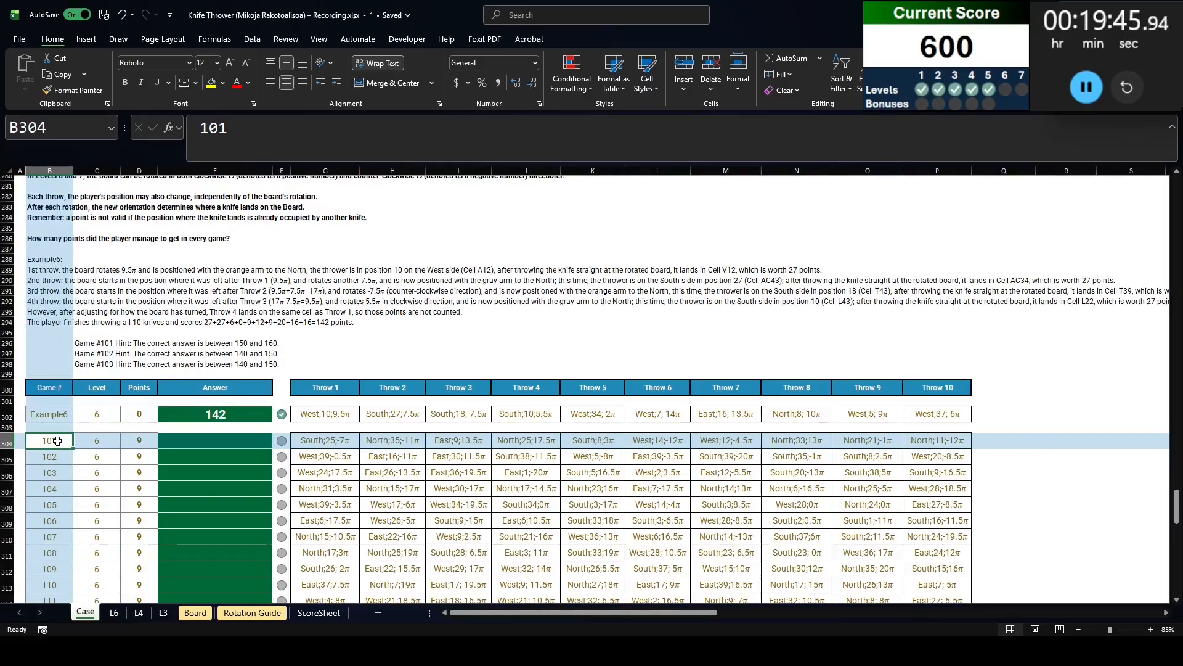
key("ctrl+shift+Down")
key("ctrl+c")
key("ctrl+Page_Down")
key("ctrl+shift+v")
Create a data table over O29:P49 with B27 as the column input cell
key("Up")
key("shift+Right")
key("ctrl+shift+Down")
key("ctrl+shift+Down")
key("alt+d")
key("t")
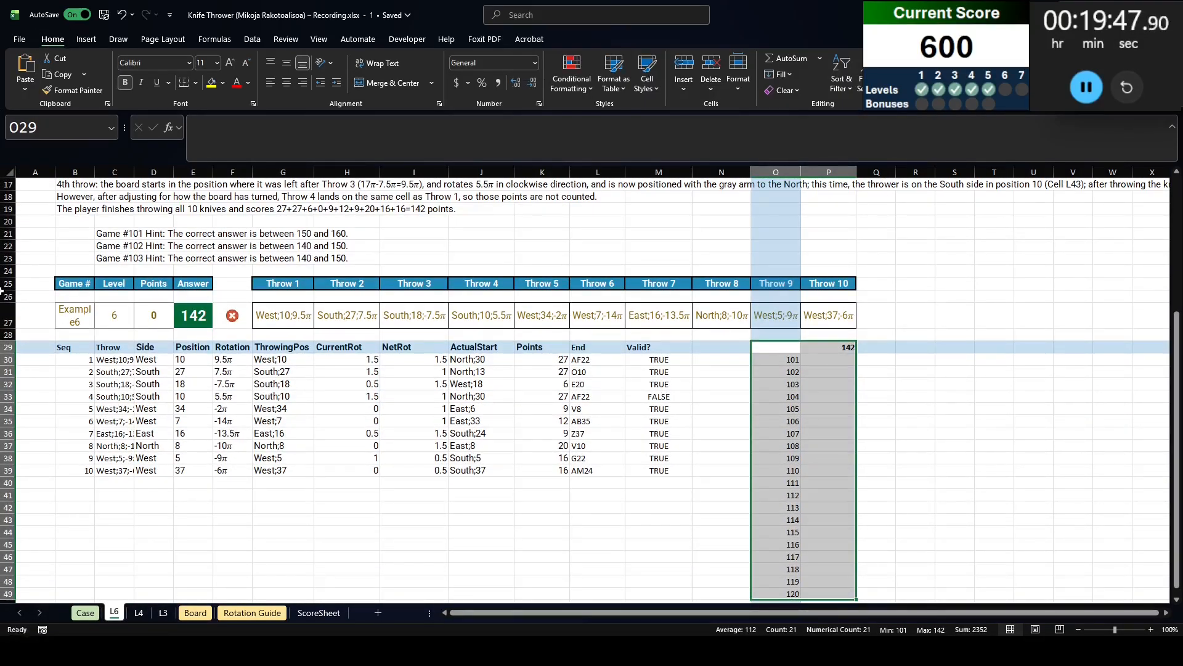
key("Tab")
left_click(77, 310)
key("Return")
Paste the data table results P30:P49 as values into the Case answers E304:E323, and clear the results from L6
left_click(830, 357)
key("ctrl+shift+Down")
key("ctrl+c")
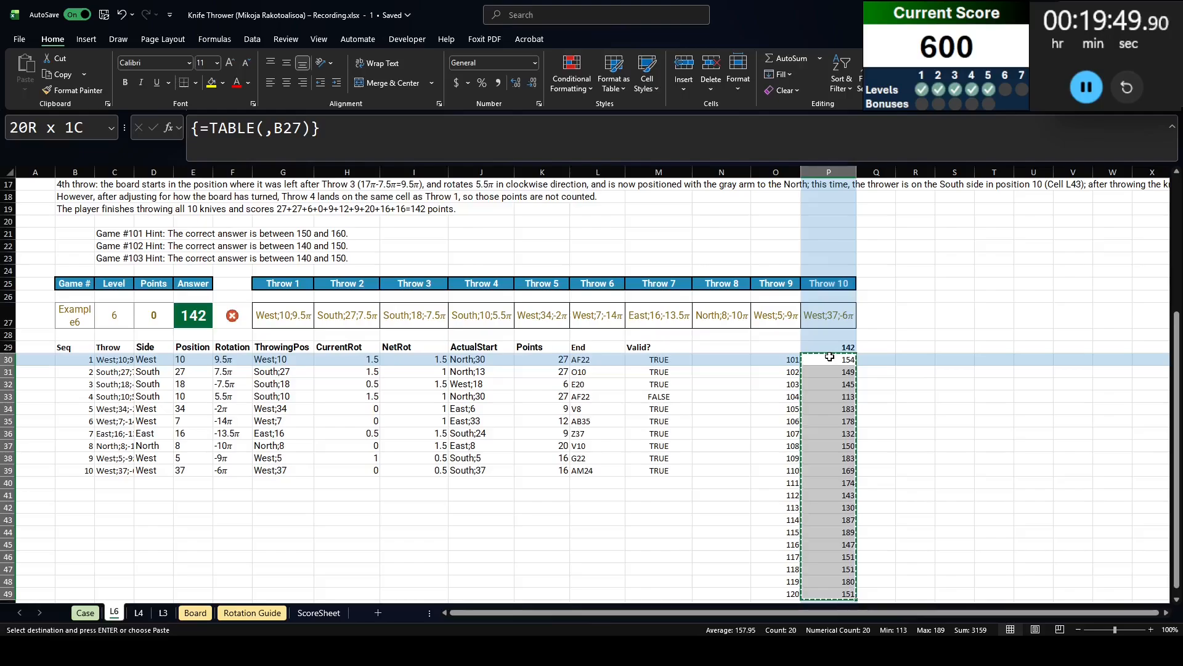
key("ctrl+Page_Up")
left_click(227, 290)
key("ctrl+shift+v")
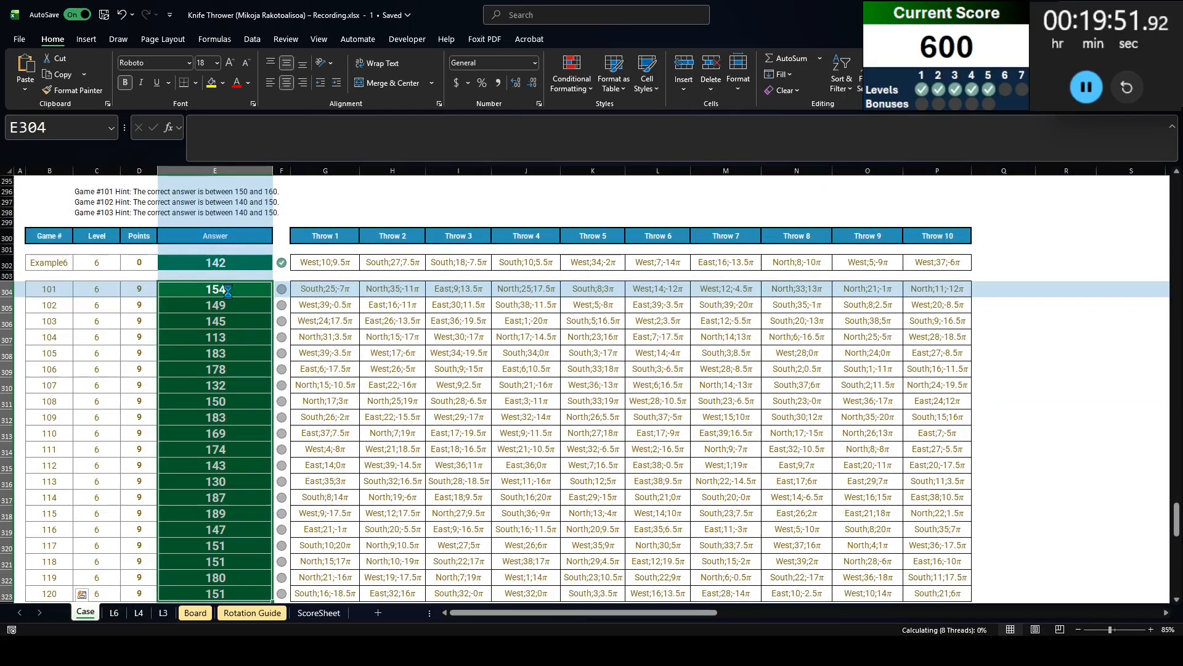
key("ctrl+Page_Down")
key("ctrl+Page_Up")
Read the Level 7 rules and question in Case B328:B338, and review the L4 and L6 sheets' layouts
scroll(196, 305, "down", 6)
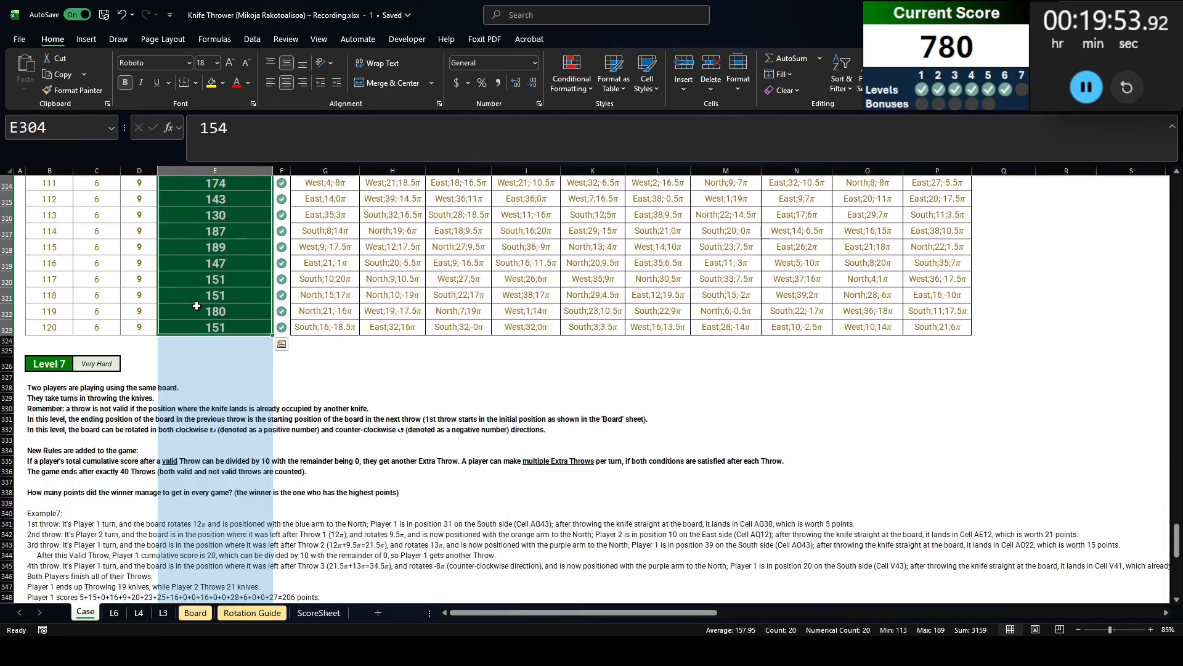
scroll(196, 306, "down", 4)
left_click(49, 221)
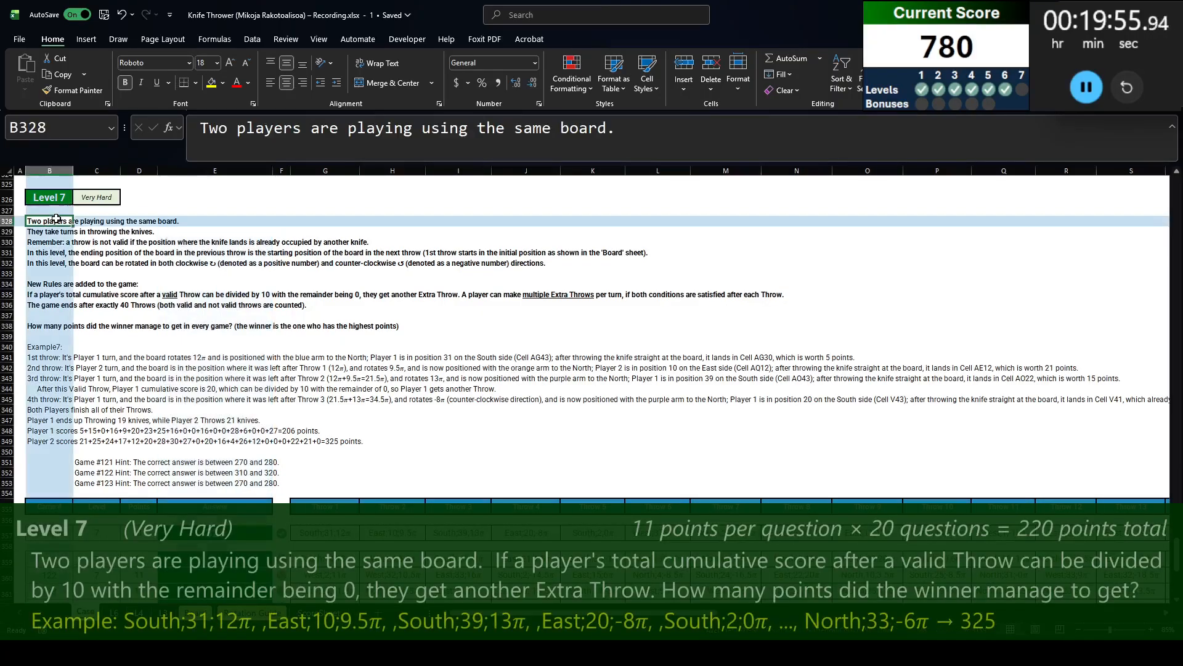
key("Down")
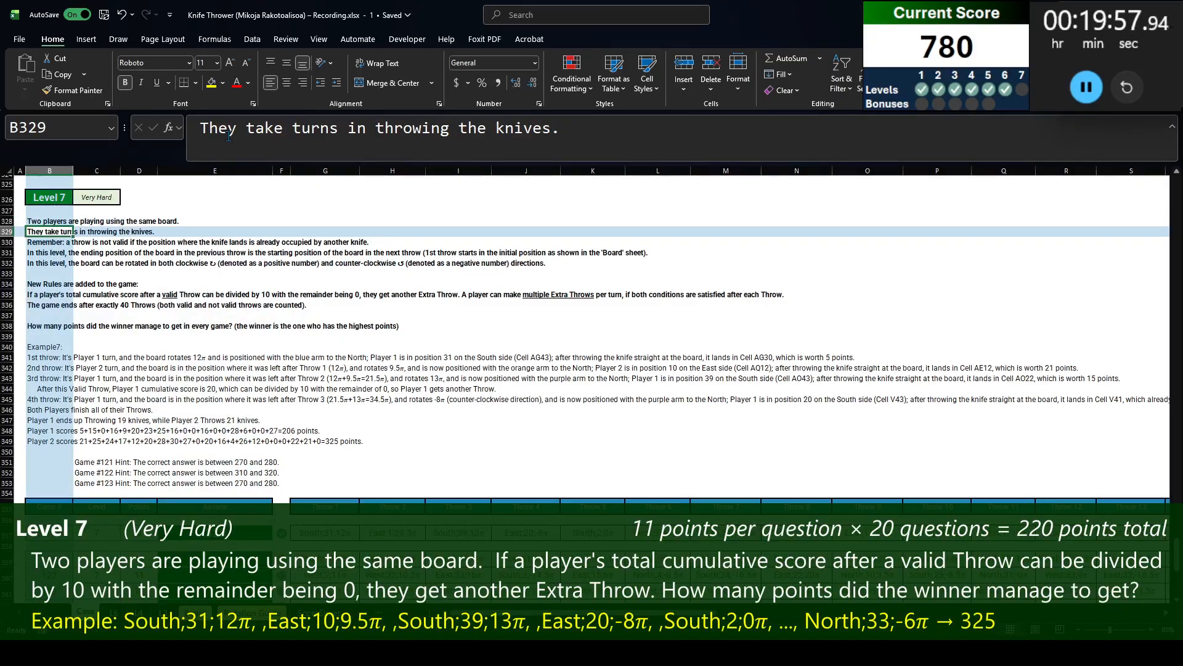
key("Down")
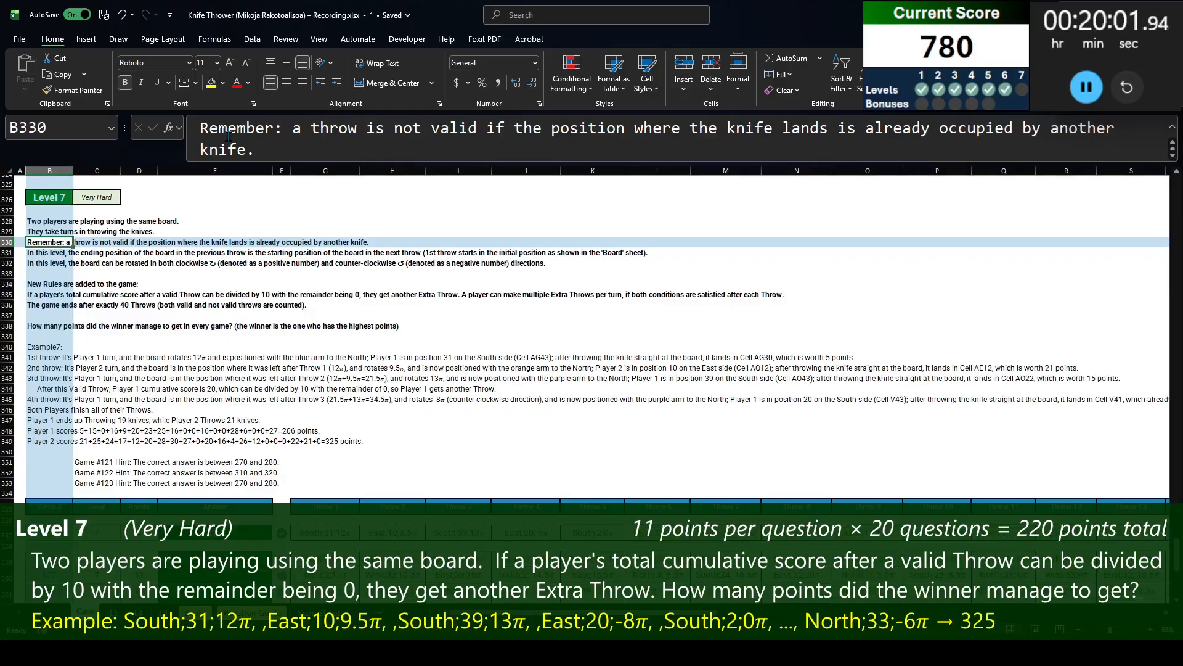
key("Down")
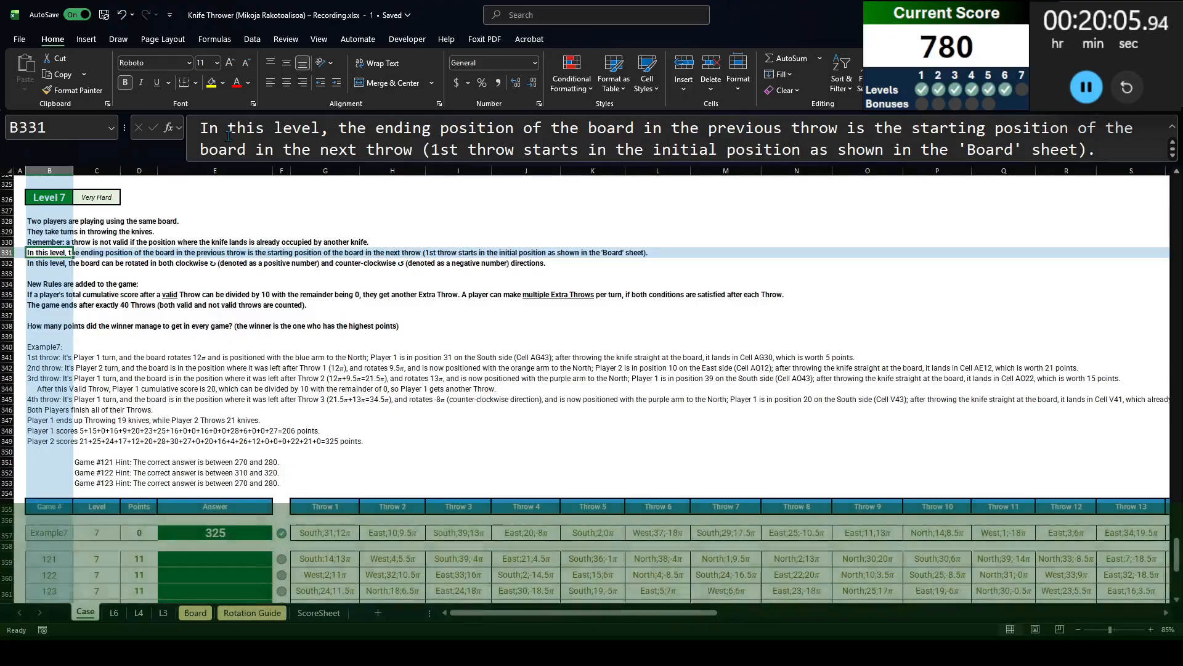
key("Down")
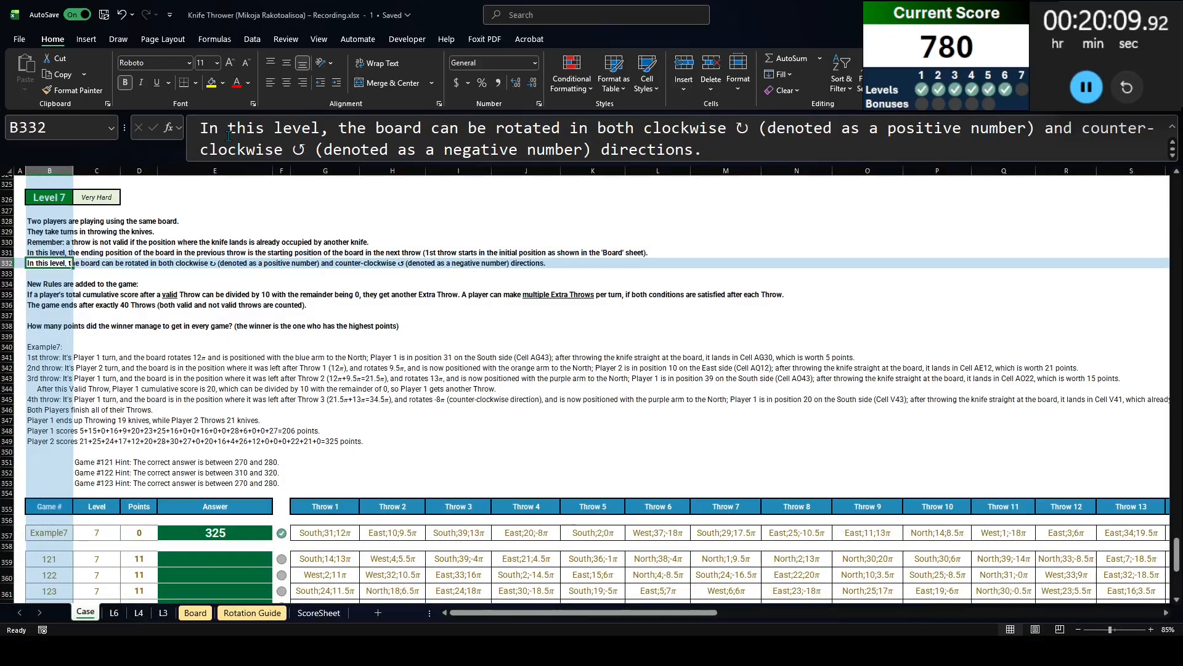
key("Down")
key("Down")
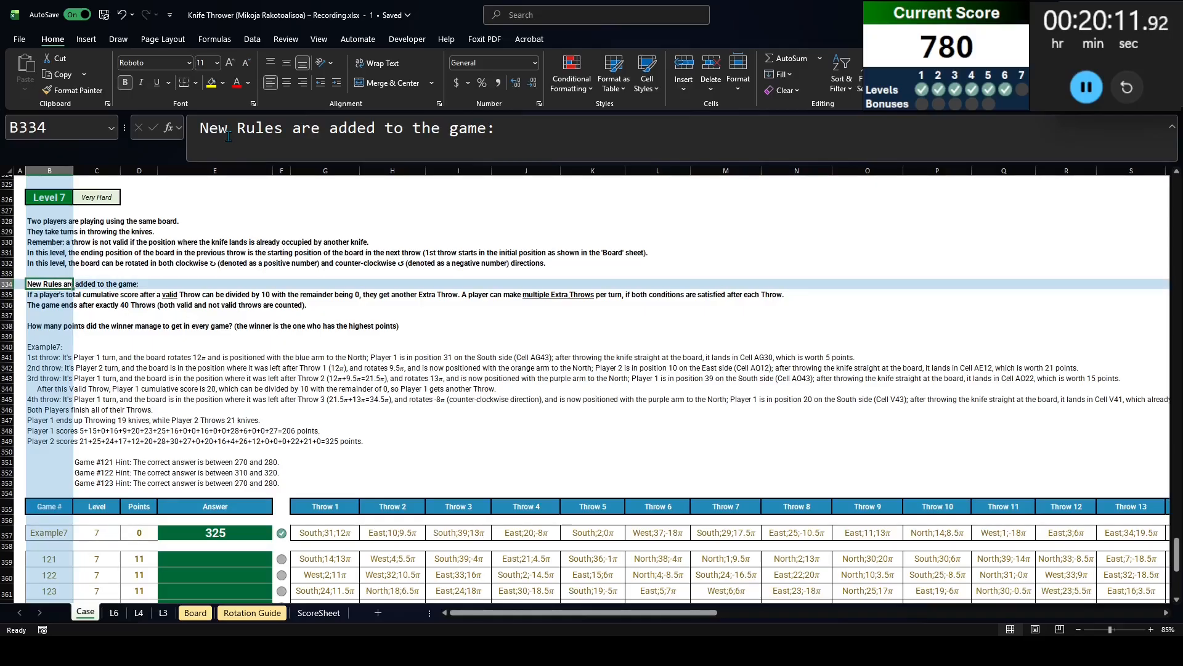
key("Down")
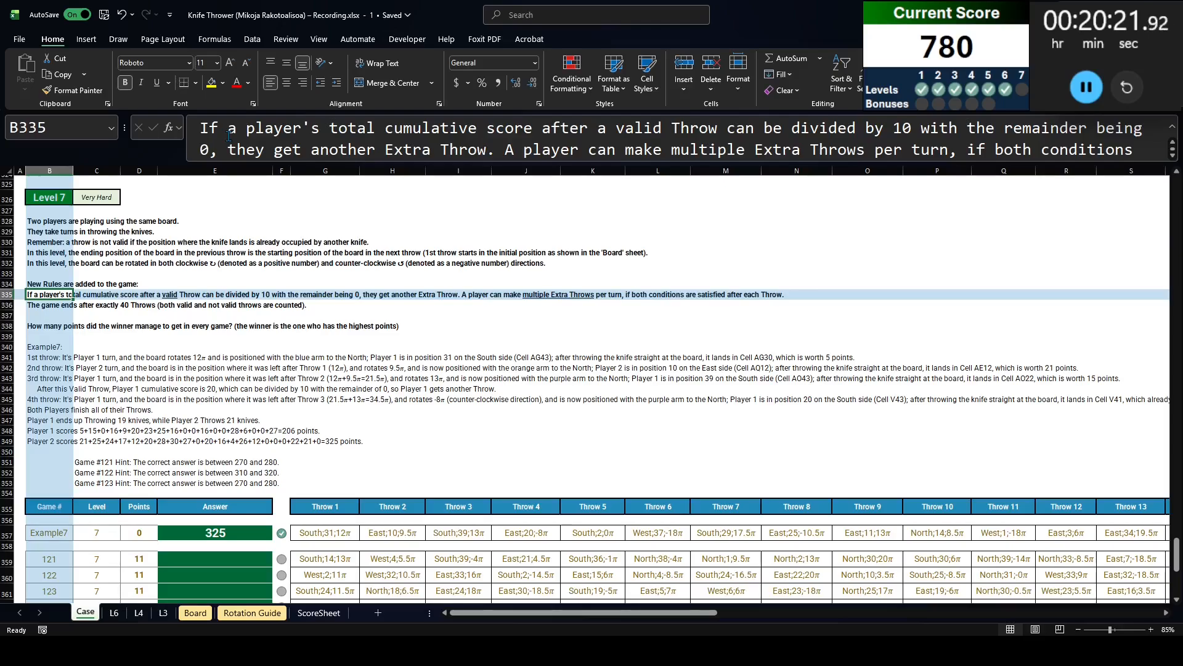
key("Down")
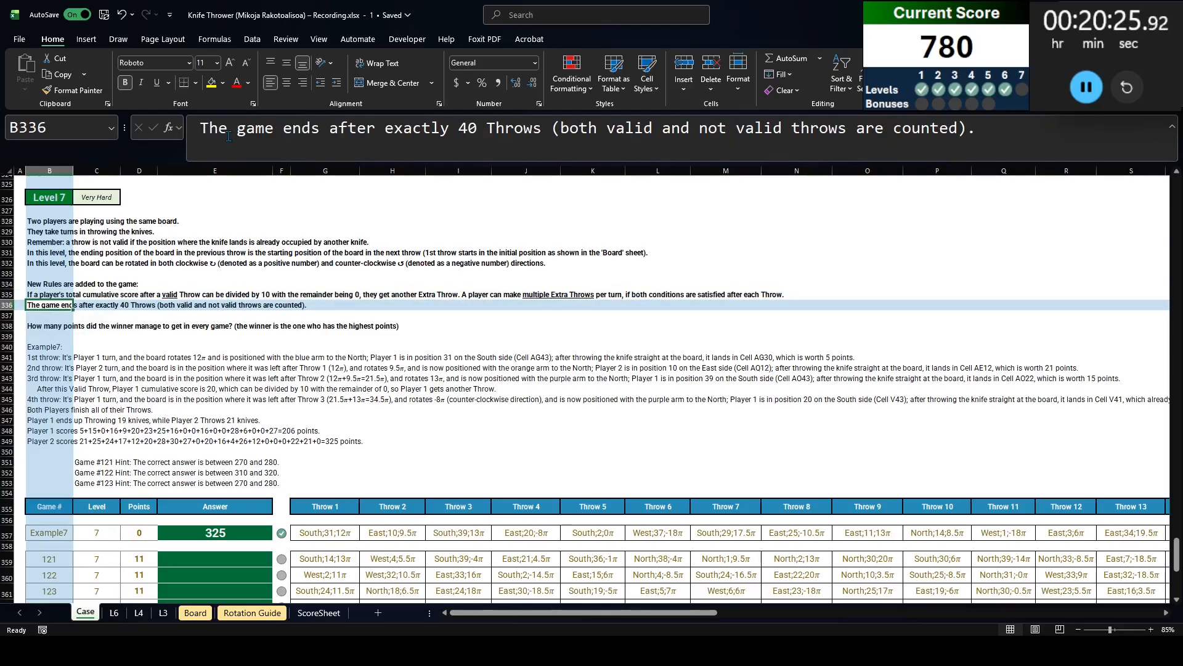
key("Down")
key("Down")
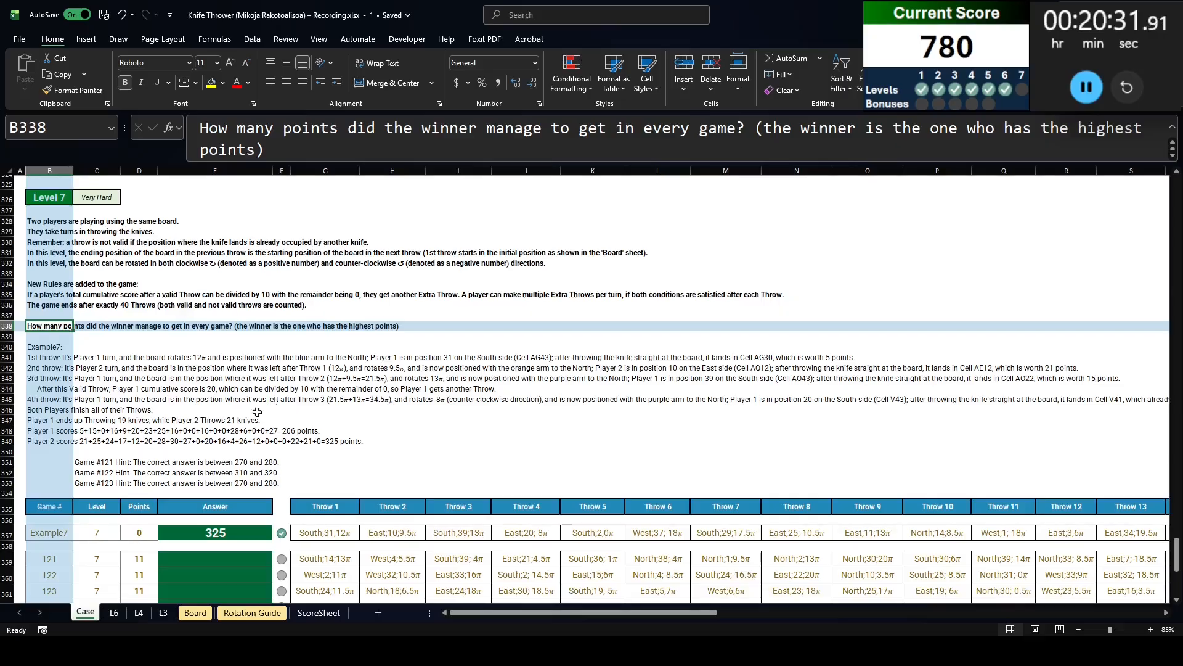
left_click(136, 613)
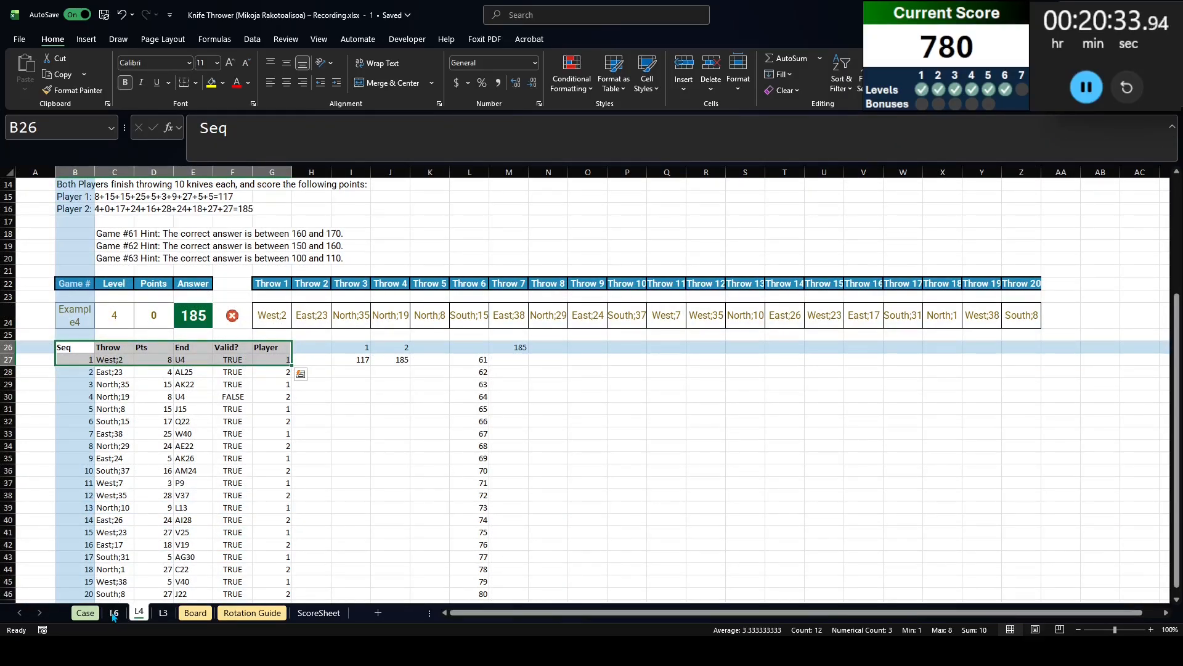
left_click(112, 613)
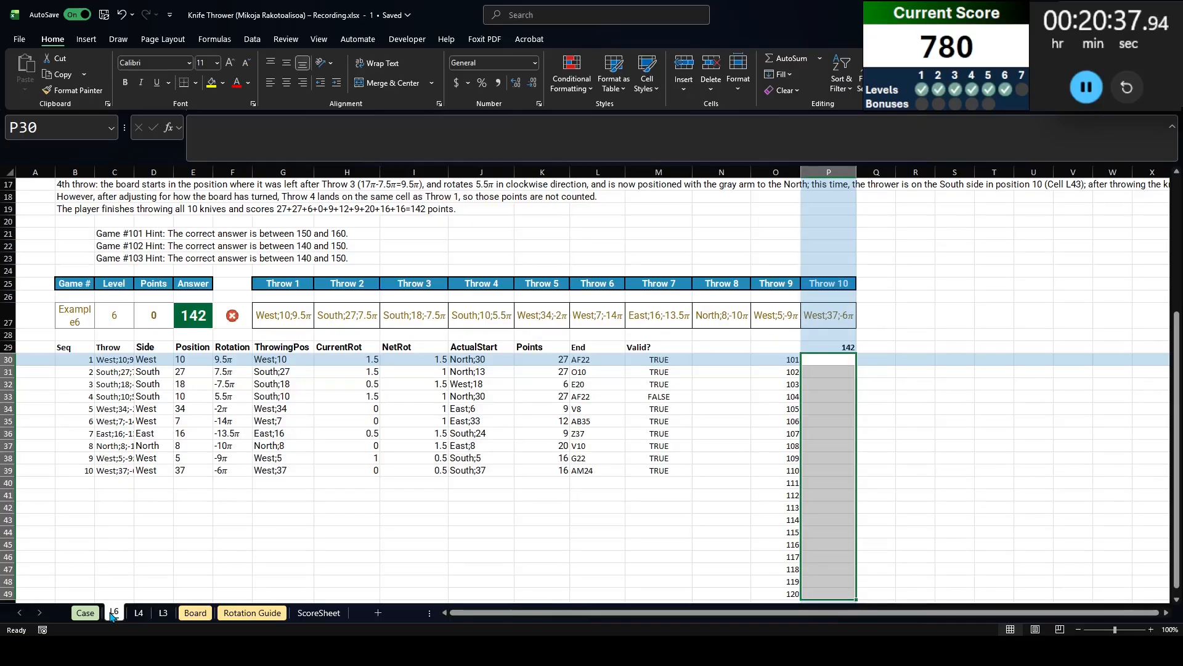
Add a new worksheet named L7 directly after the Case sheet
left_click(85, 613)
left_click(50, 196)
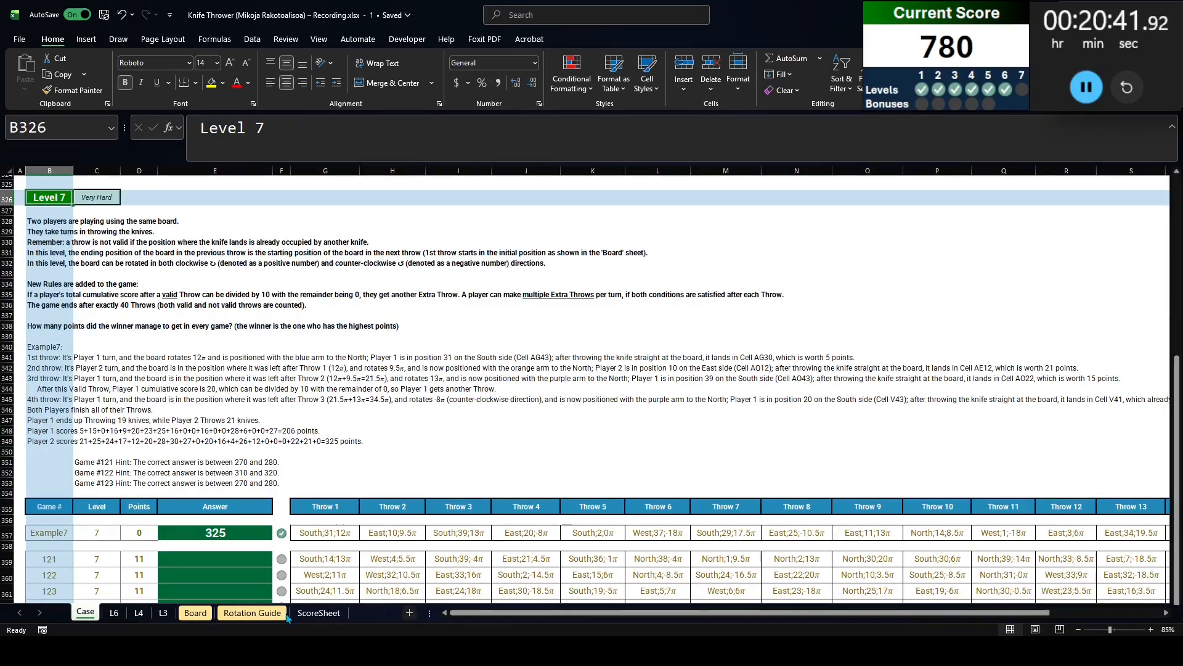
left_click(378, 613)
double_click(117, 616)
type("L7")
key("Return")
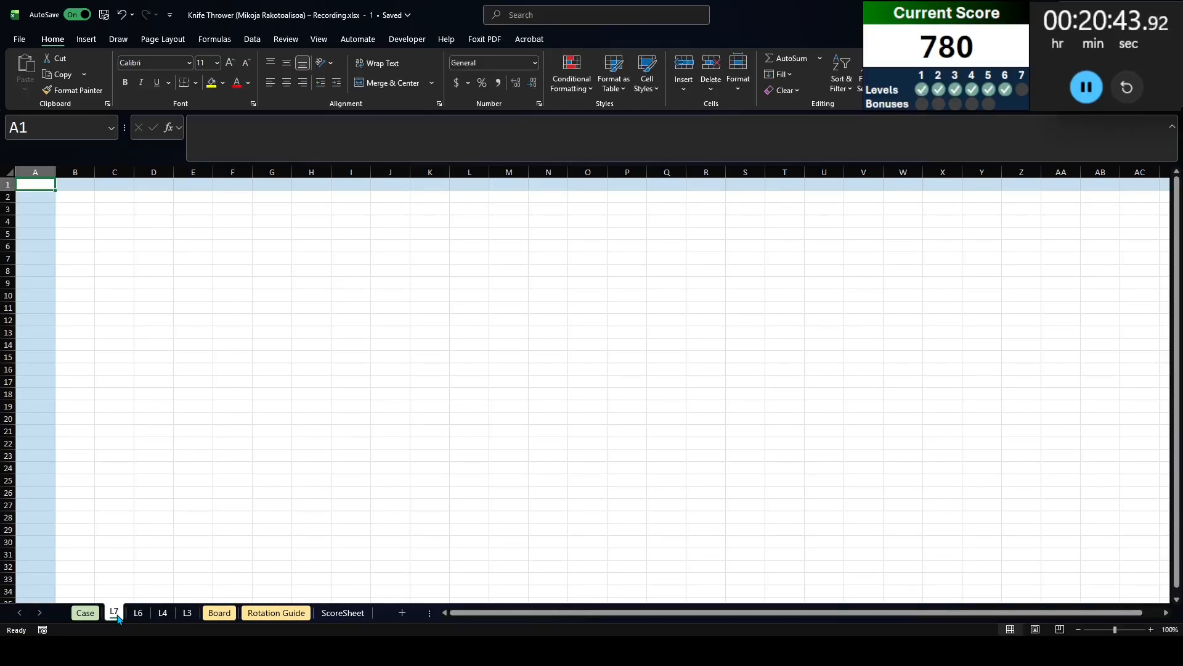
Copy the Level 7 block B326:AT357 from the Case sheet and paste it at B1 of L7
key("ctrl+Page_Up")
left_click_drag(623, 613, 1067, 612)
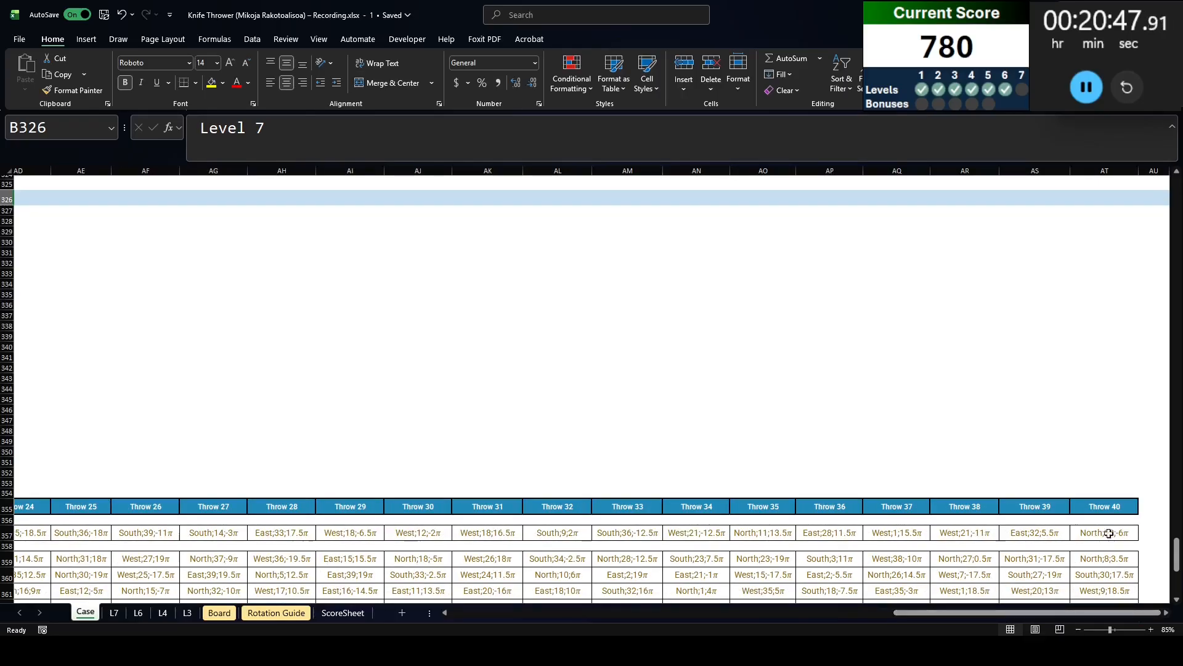
left_click(1108, 533, "shift")
key("ctrl+c")
left_click(115, 613)
left_click(74, 186)
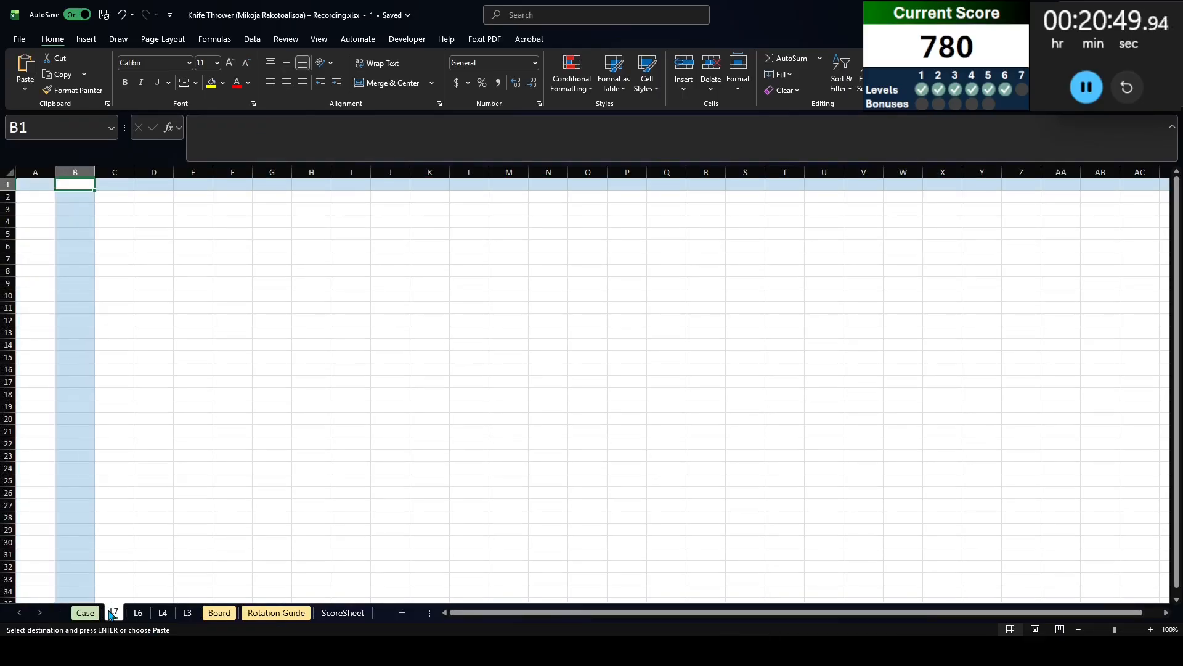
key("ctrl+v")
left_click(268, 586)
type("=xl")
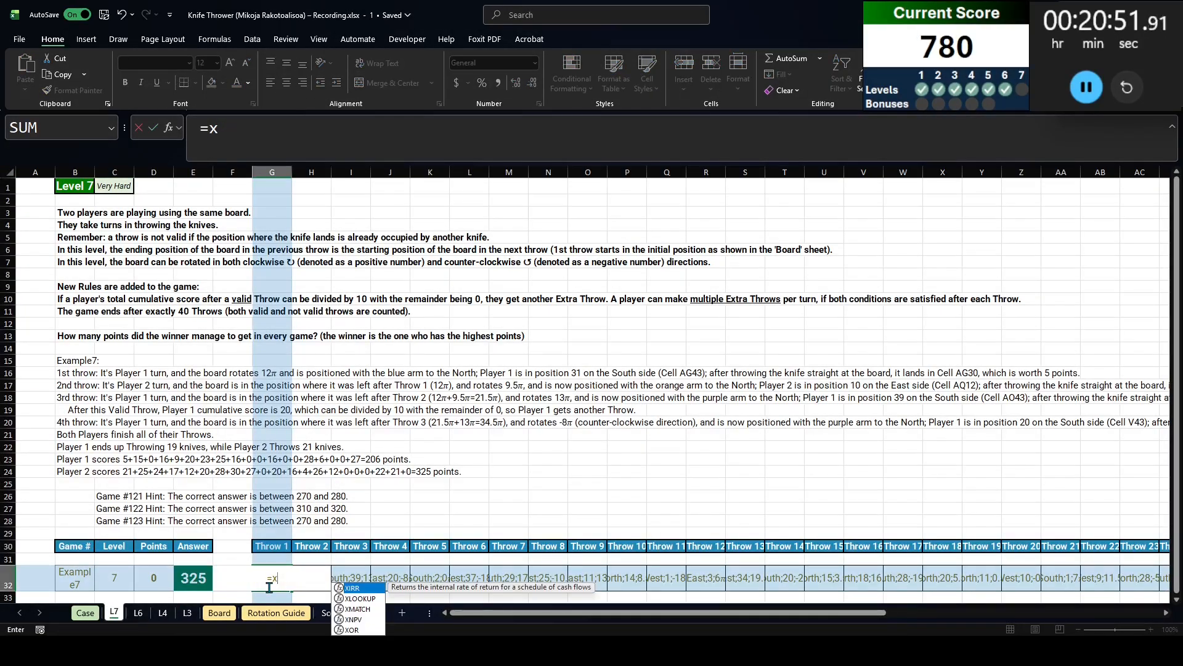
key("ctrl+Left")
key("Right")
key("Right")
key("Right")
key("Right")
key("Right")
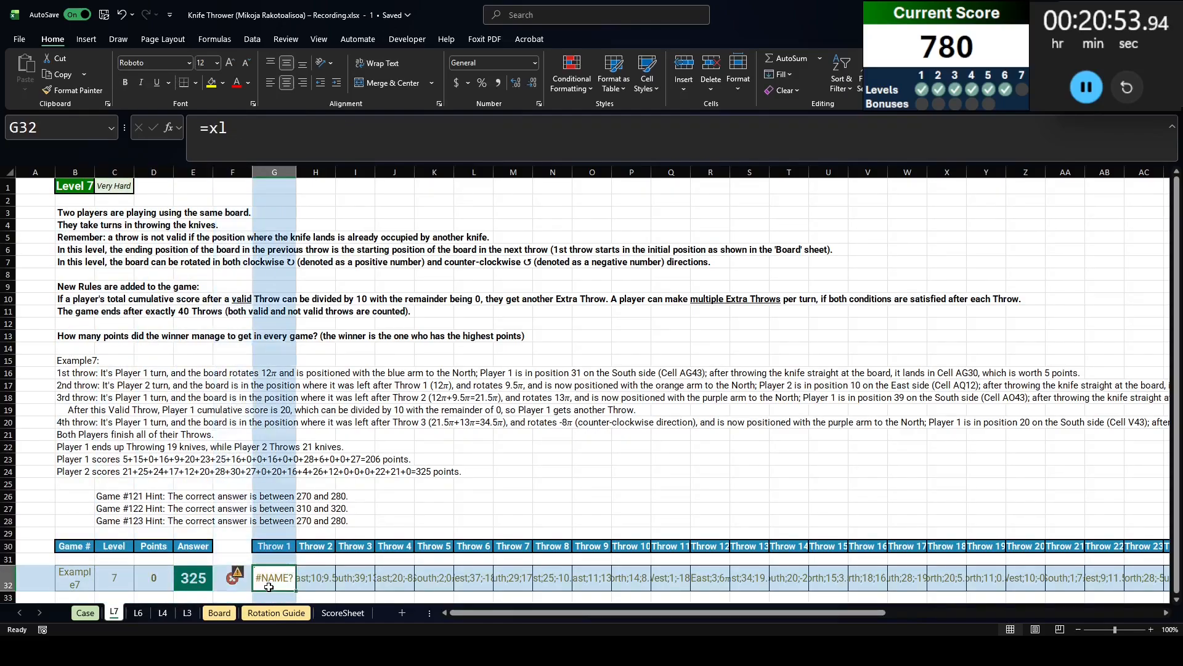
Enter =XLOOKUP(B32,Case!B:B,Case!G) in G32 of L7, and look up which column holds the last throw
key("BackSpace")
type("=xl")
key("Tab")
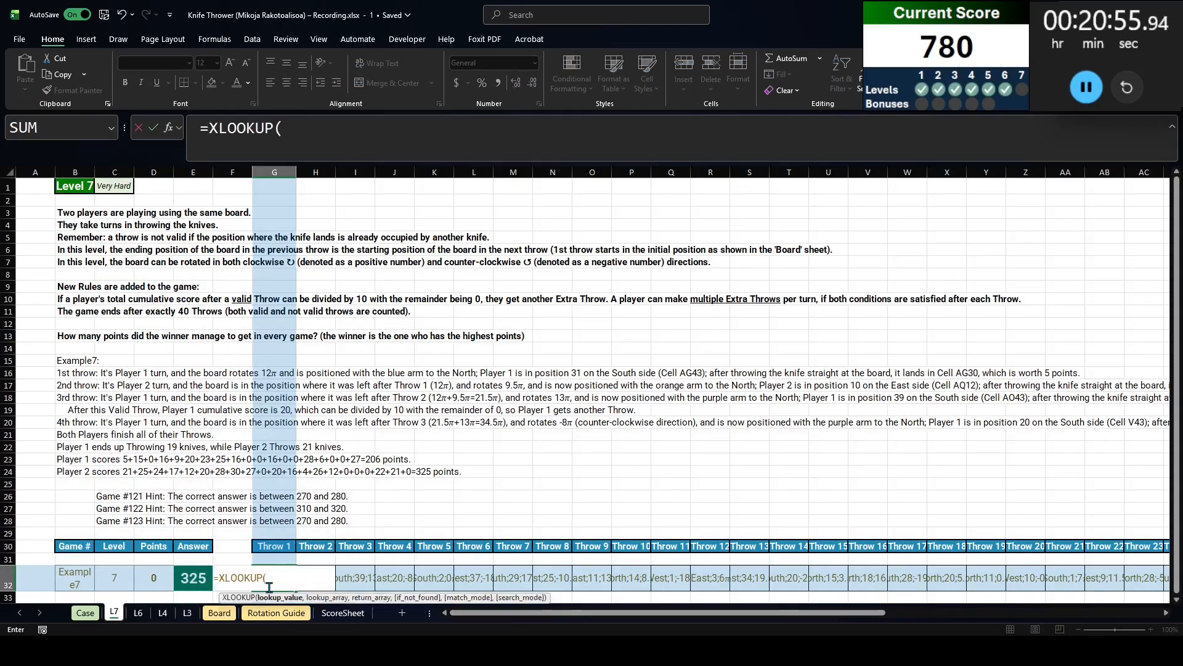
key("ctrl+Left")
type(",case!B:B,case")
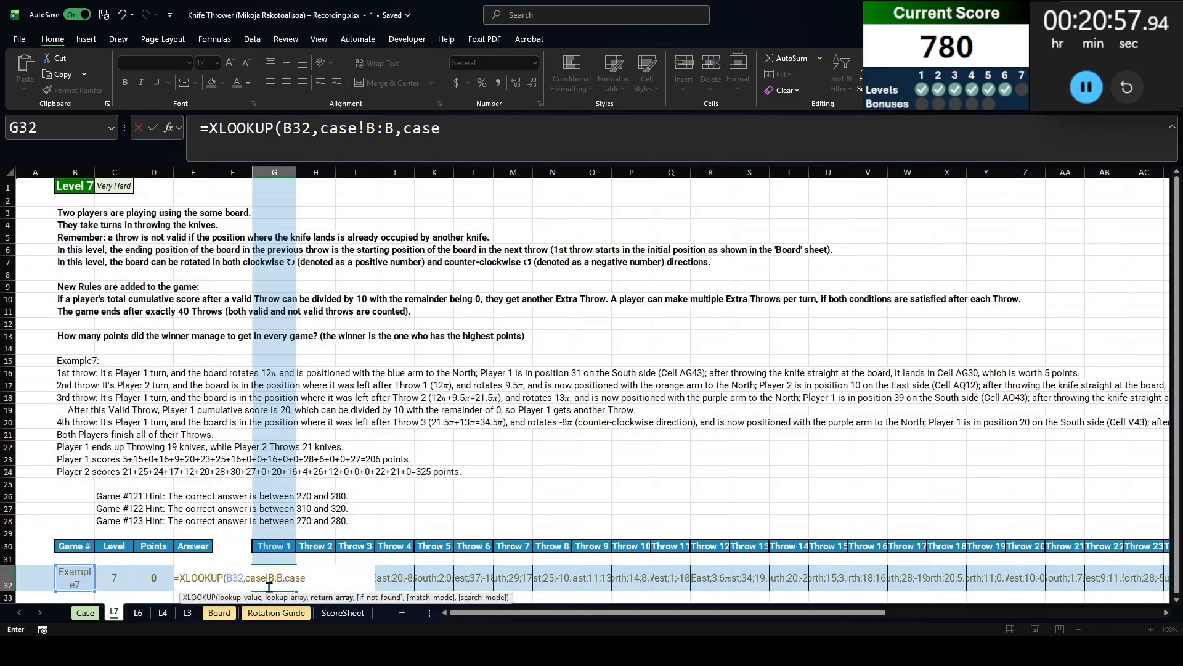
key("Escape")
key("ctrl+Right")
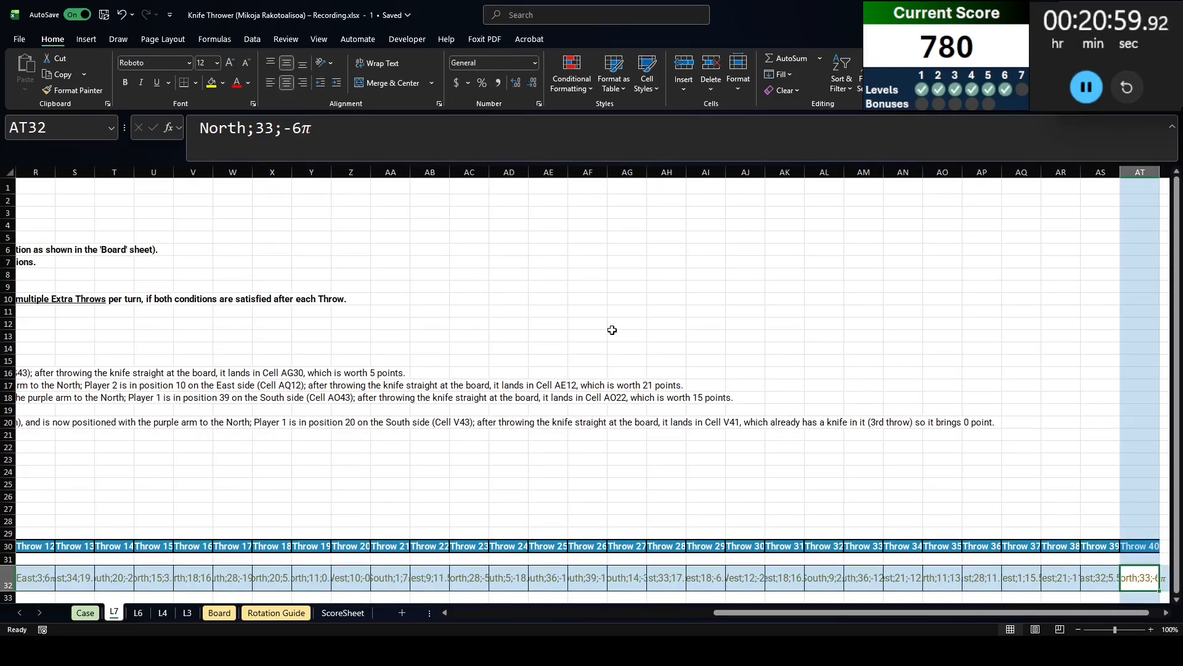
key("ctrl+Left")
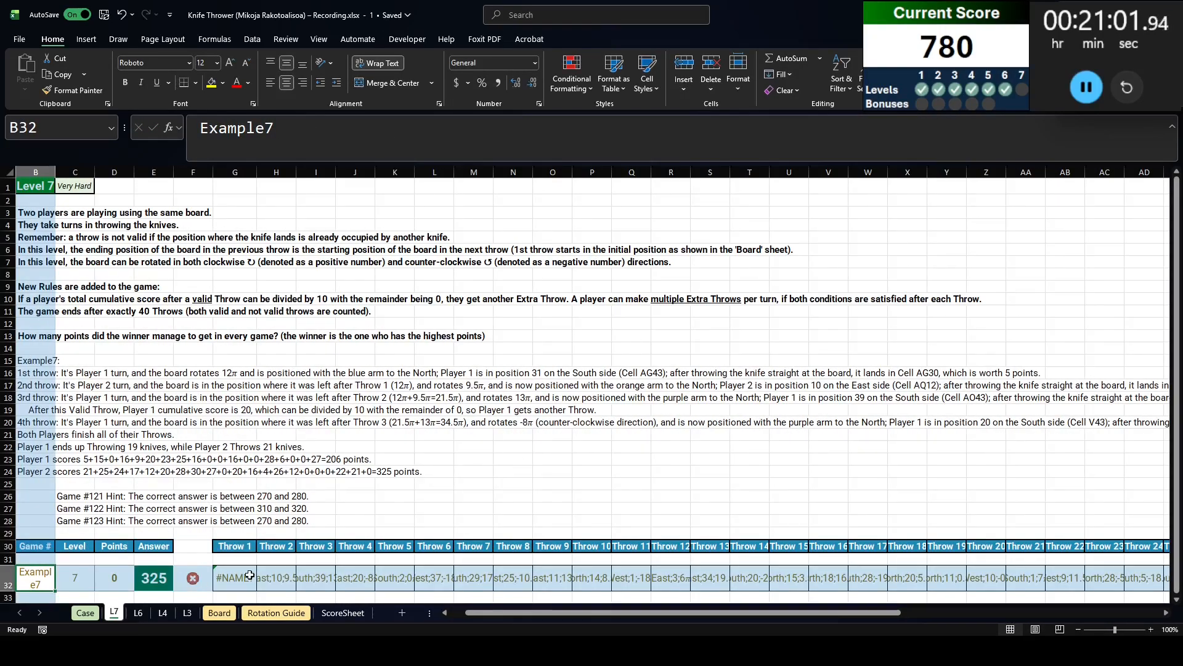
Extend the return array of the XLOOKUP in G32 to Case!G:AT
left_click(250, 575)
left_click(467, 126)
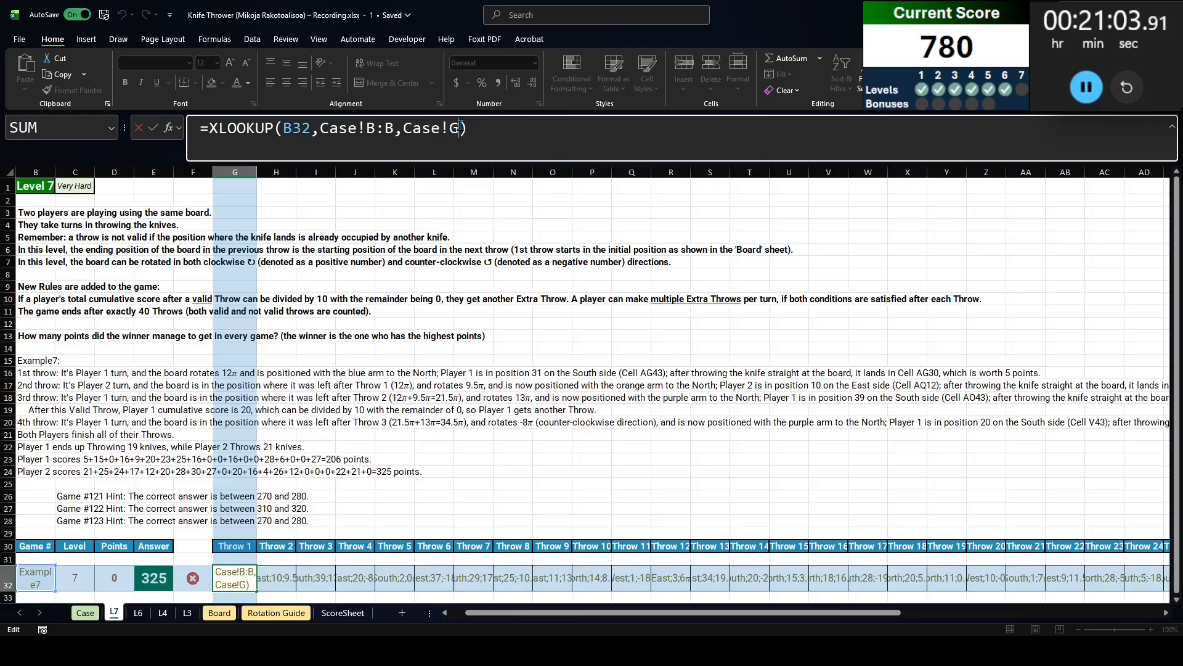
type(":AT")
key("Return")
key("Up")
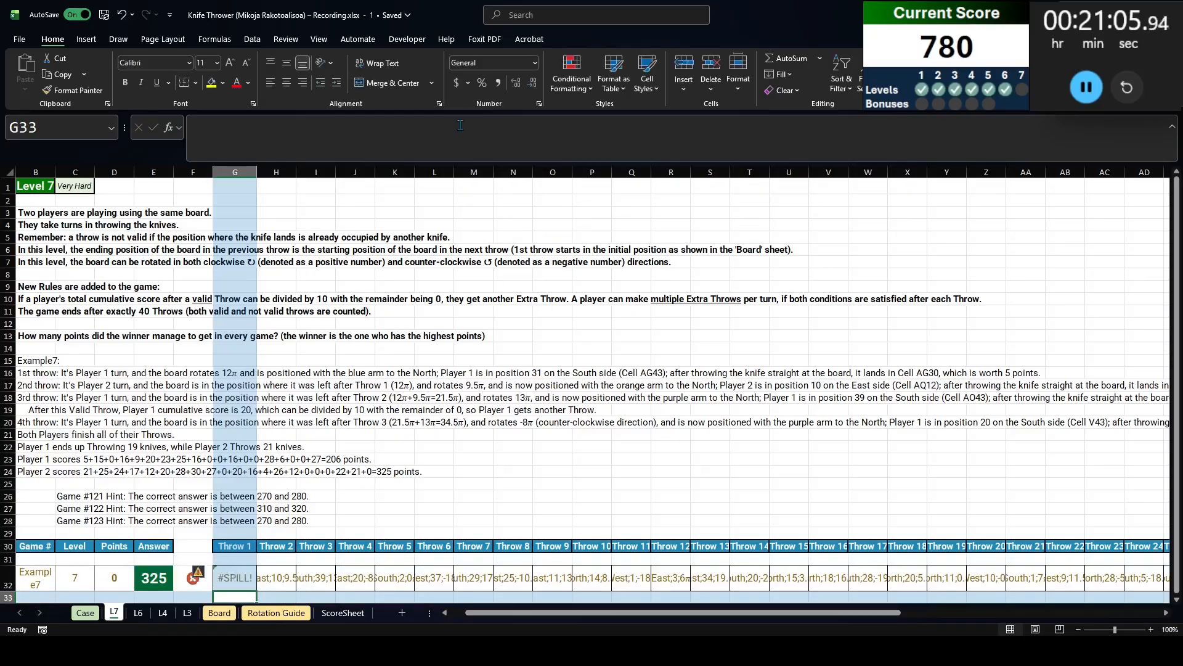
Clear the pasted throw values in H32:AT32 to make room for the G32 lookup to spill
key("Right")
key("ctrl+shift+Right")
key("Delete")
key("Left")
AutoFit the widths of throw columns G to AT to the contents of row 32
key("ctrl+shift+Right")
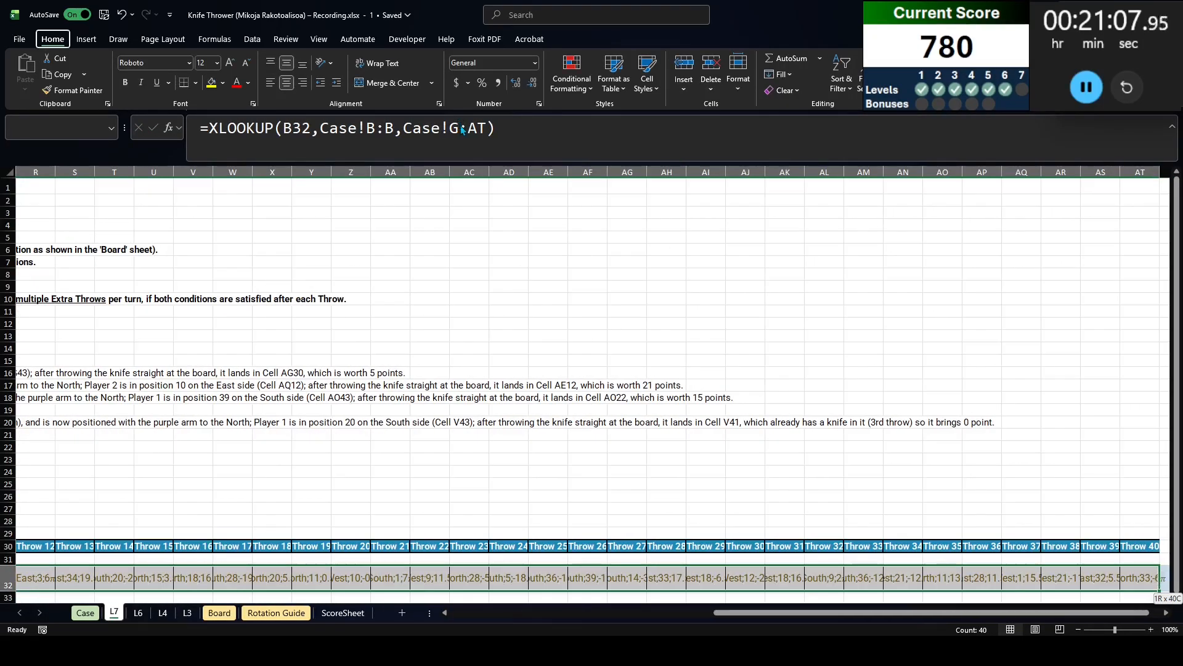
key("alt+h")
key("o")
key("i")
key("ctrl+BackSpace")
scroll(515, 405, "down", 4)
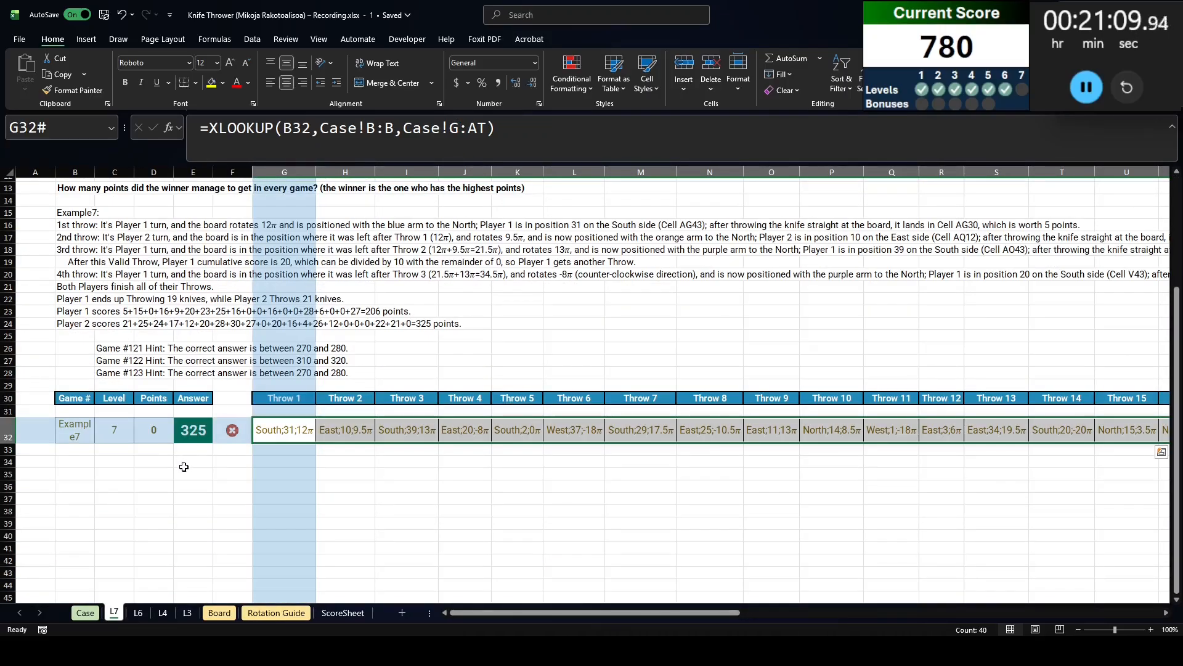
Copy the calculation headers and first row B29:M30 from the L6 sheet into L7 starting at B34
scroll(184, 467, "up", 1)
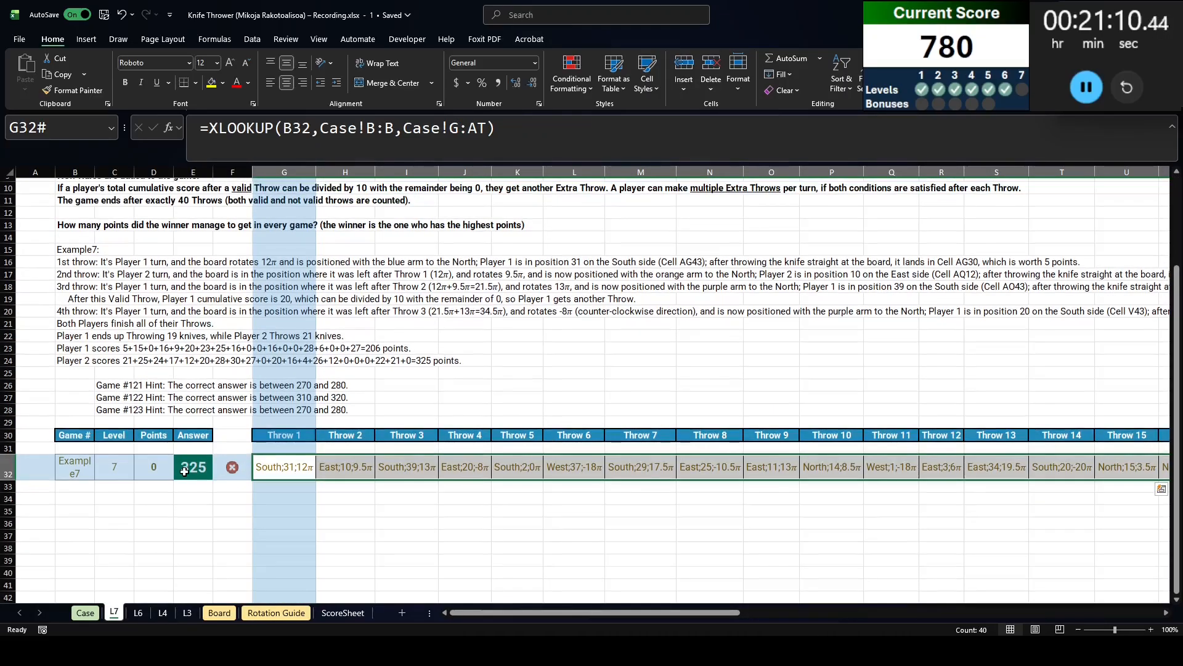
left_click(139, 613)
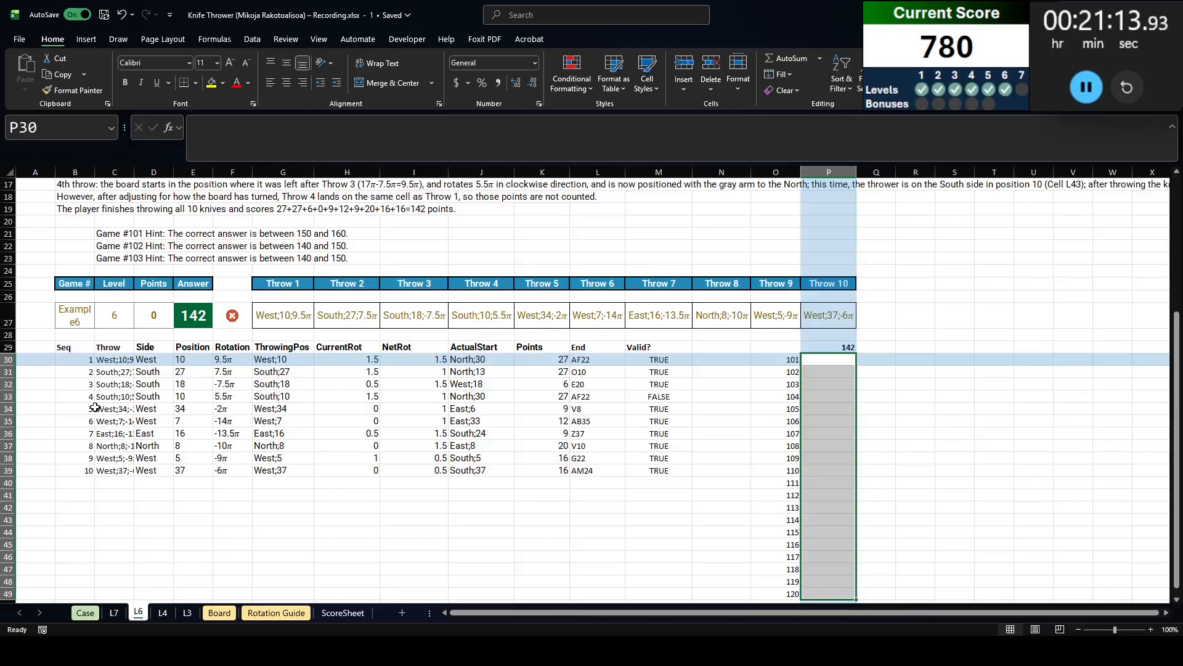
left_click(163, 613)
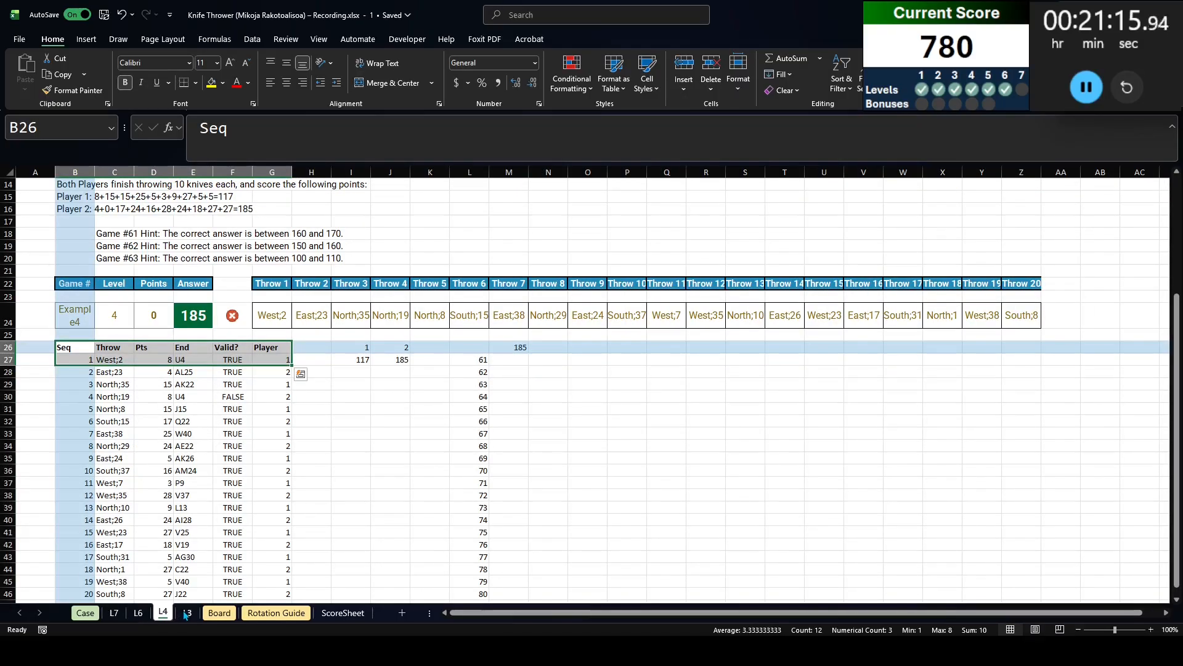
left_click(137, 614)
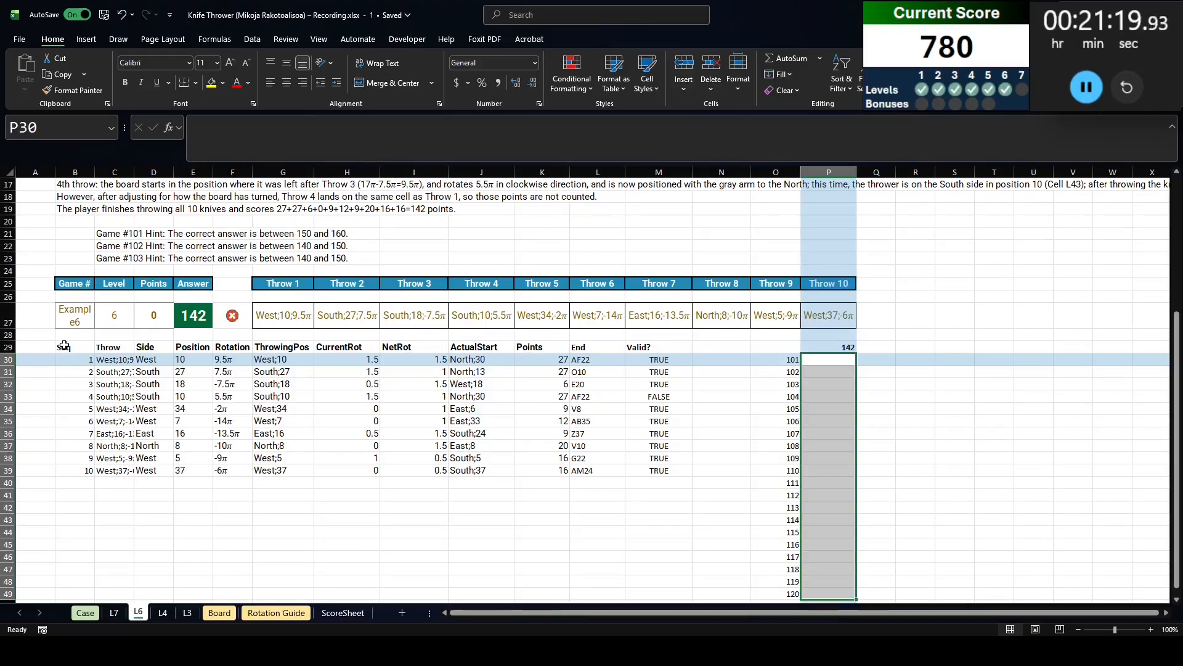
left_click_drag(74, 347, 680, 358)
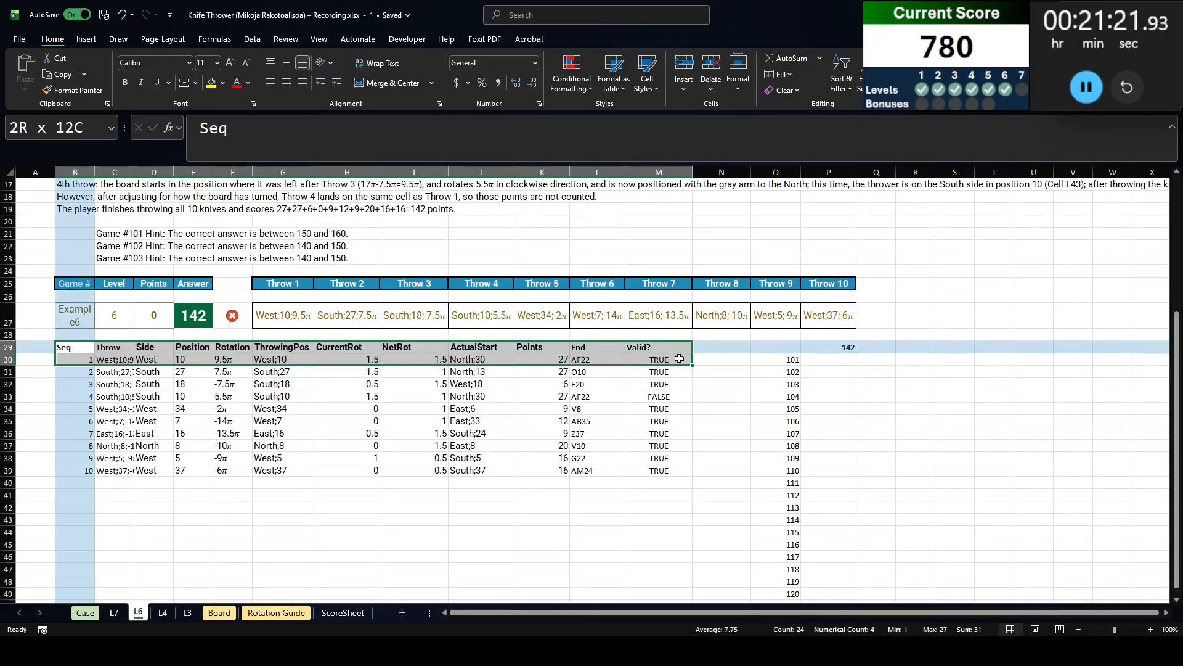
key("ctrl+c")
left_click(114, 613)
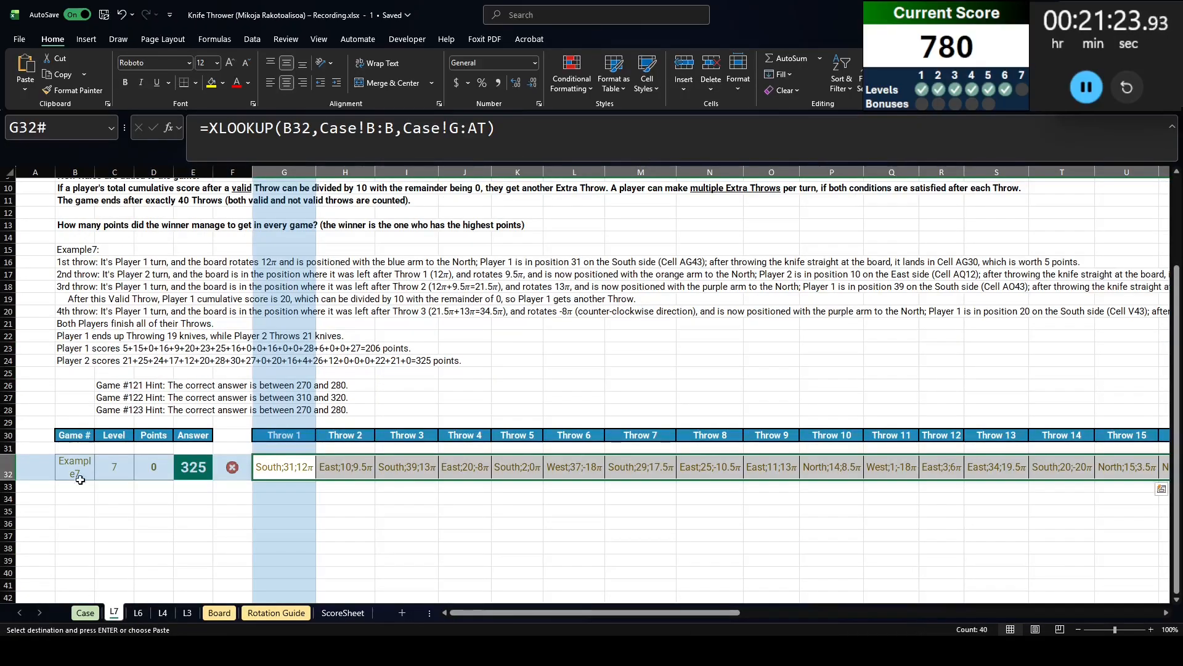
left_click(75, 502)
key("ctrl+v")
Change the Seq formula in B35 to =SEQUENCE(40) to cover all 40 throws
left_click(68, 513)
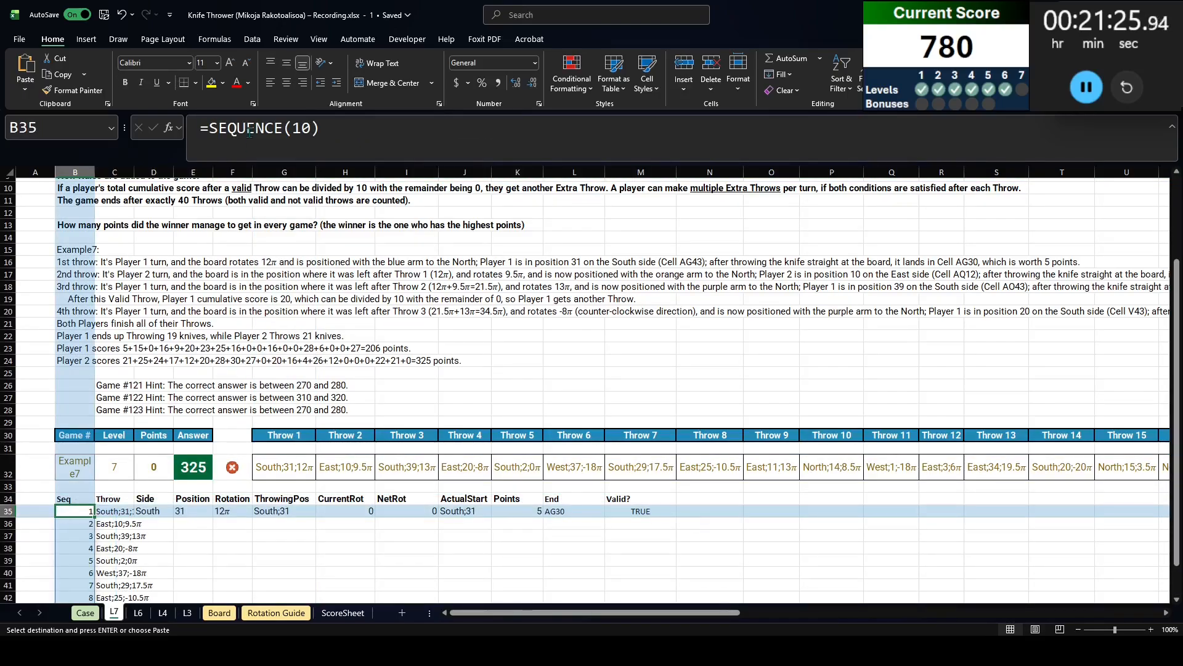
double_click(301, 128)
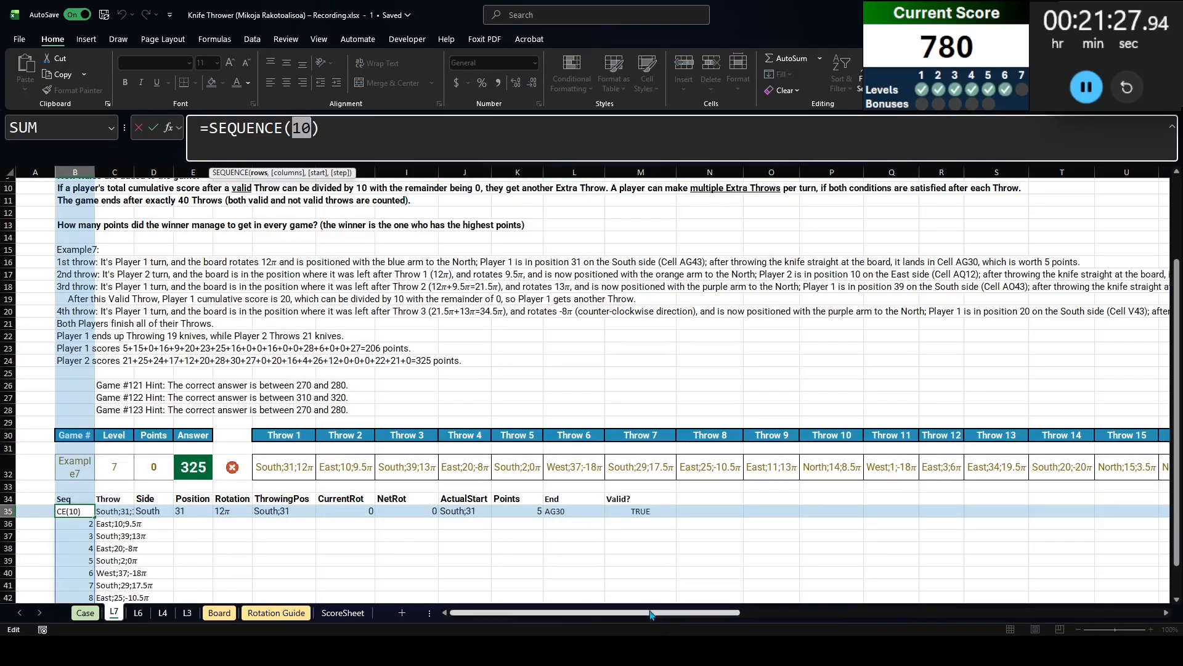
left_click_drag(663, 613, 617, 612)
type("40")
key("Return")
scroll(166, 454, "down", 15)
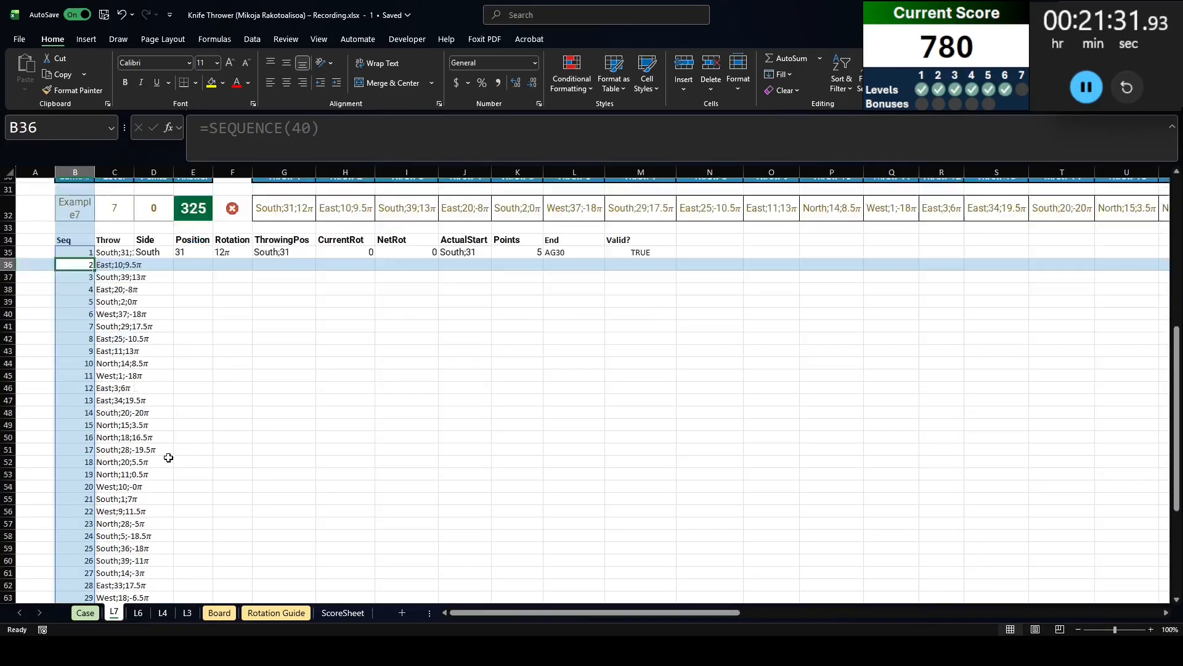
Widen column C so the throw texts fit better
left_click(98, 386)
scroll(104, 452, "up", 15)
scroll(104, 452, "down", 3)
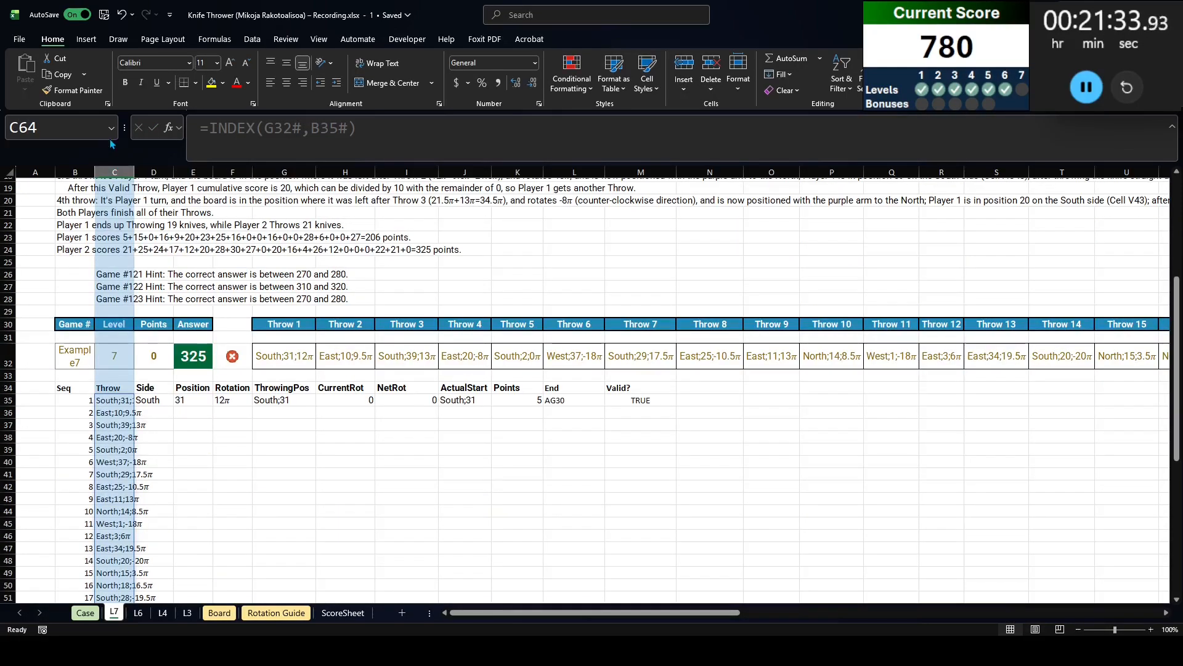
left_click_drag(132, 166, 150, 166)
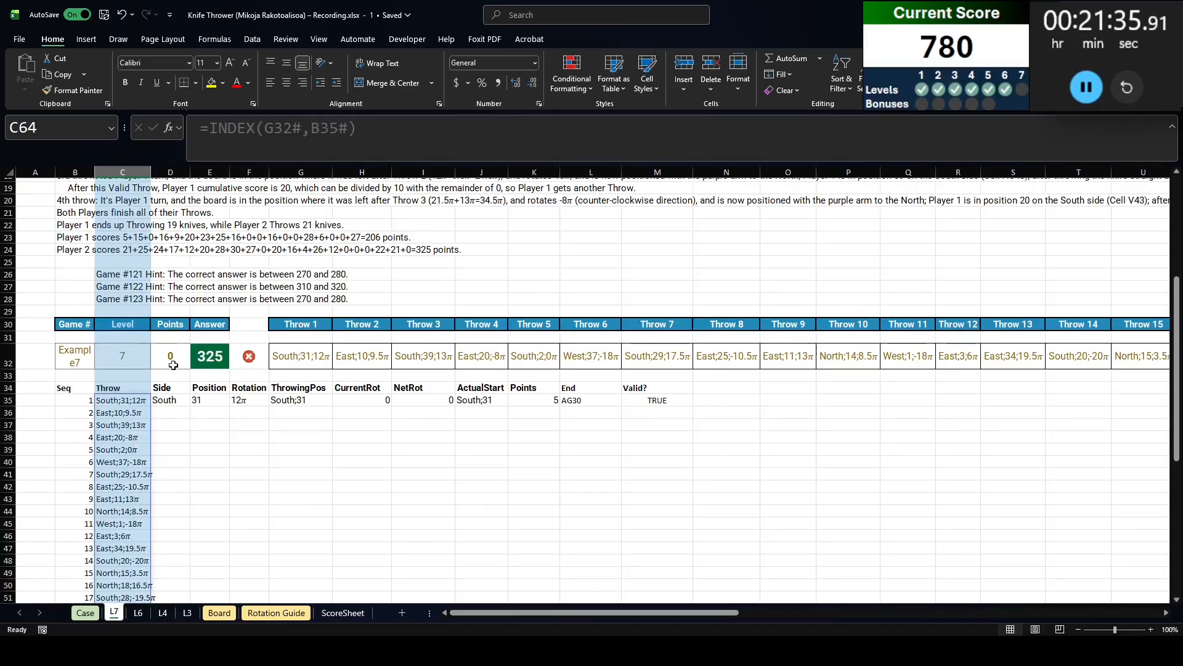
Copy the Side split formula in D35 down to row 74
left_click(175, 401)
key("ctrl+c")
key("Left")
key("ctrl+Down")
key("Right")
key("ctrl+shift+Up")
key("ctrl+v")
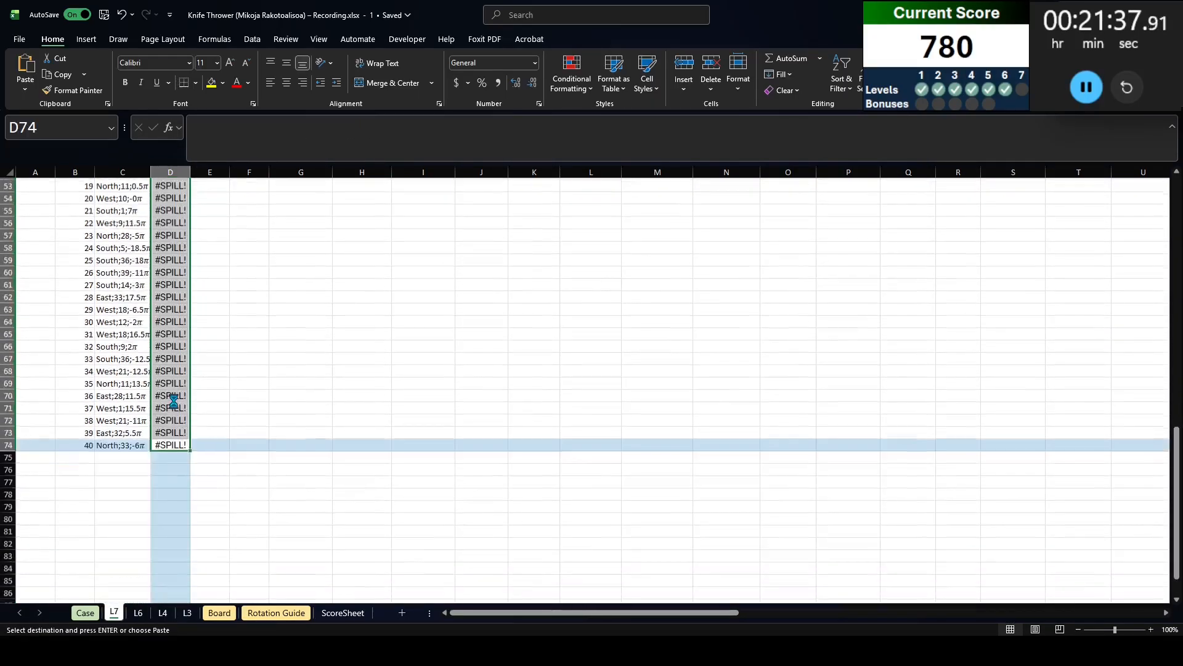
Copy the ThrowingPos formula in G35 down to G74
scroll(172, 405, "up", 13)
left_click(311, 396)
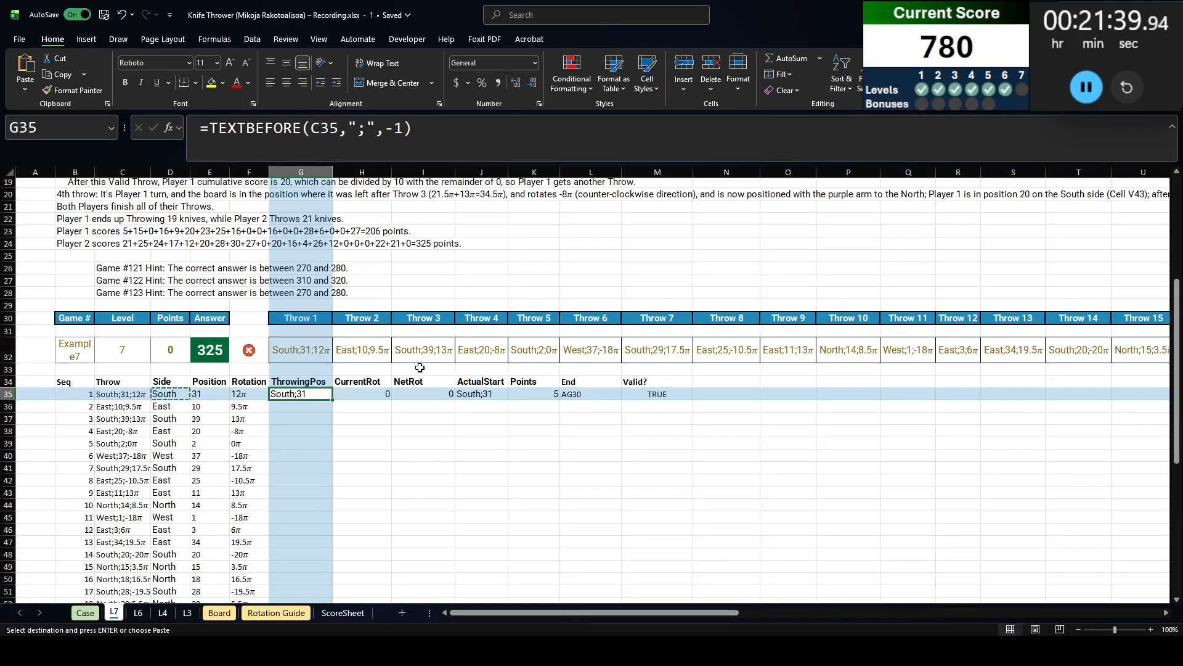
key("ctrl+c")
key("Left")
key("ctrl+Down")
key("Right")
key("ctrl+shift+Up")
key("ctrl+v")
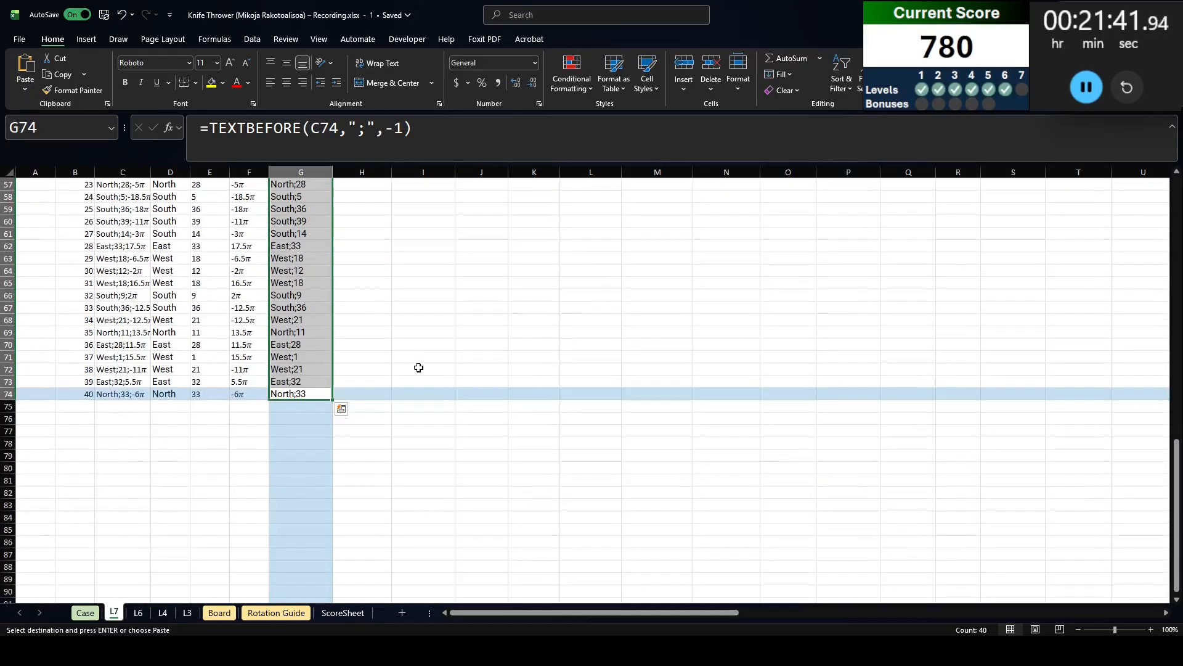
Copy the CurrentRot formula in H35 down to H74
key("ctrl+Up")
key("Down")
key("Right")
key("ctrl+shift+Down")
key("Left")
key("ctrl+Down")
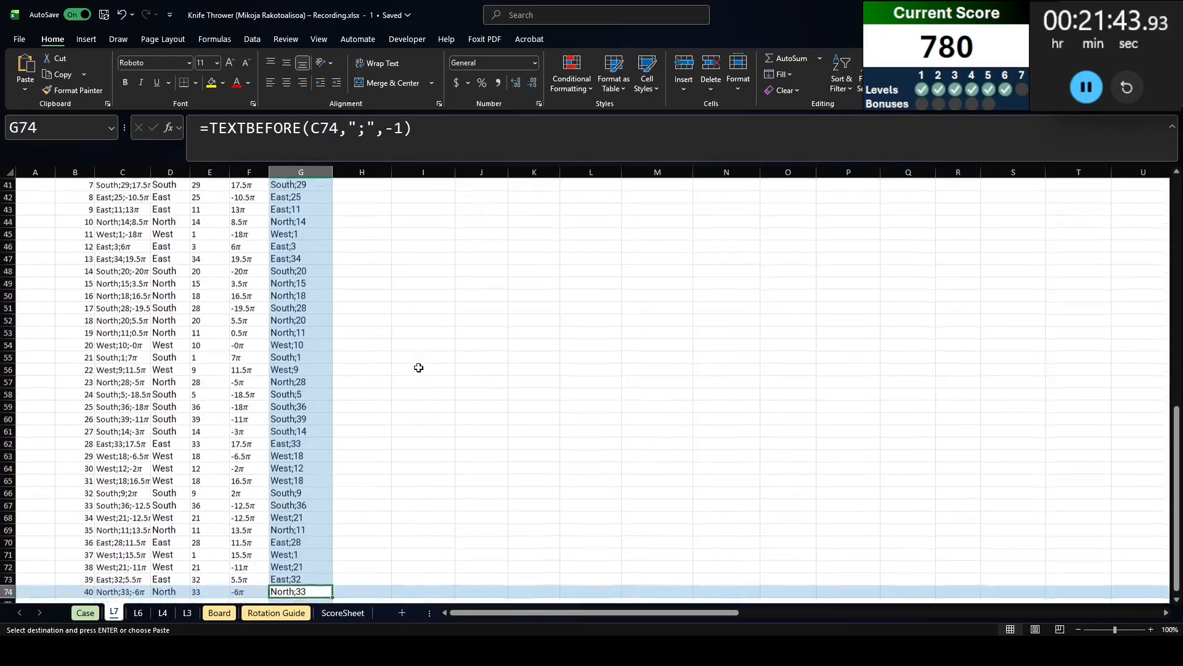
key("Right")
key("ctrl+shift+Up")
key("ctrl+v")
key("ctrl+Up")
Copy the NetRot formula in I35 down to I74
left_click(240, 272)
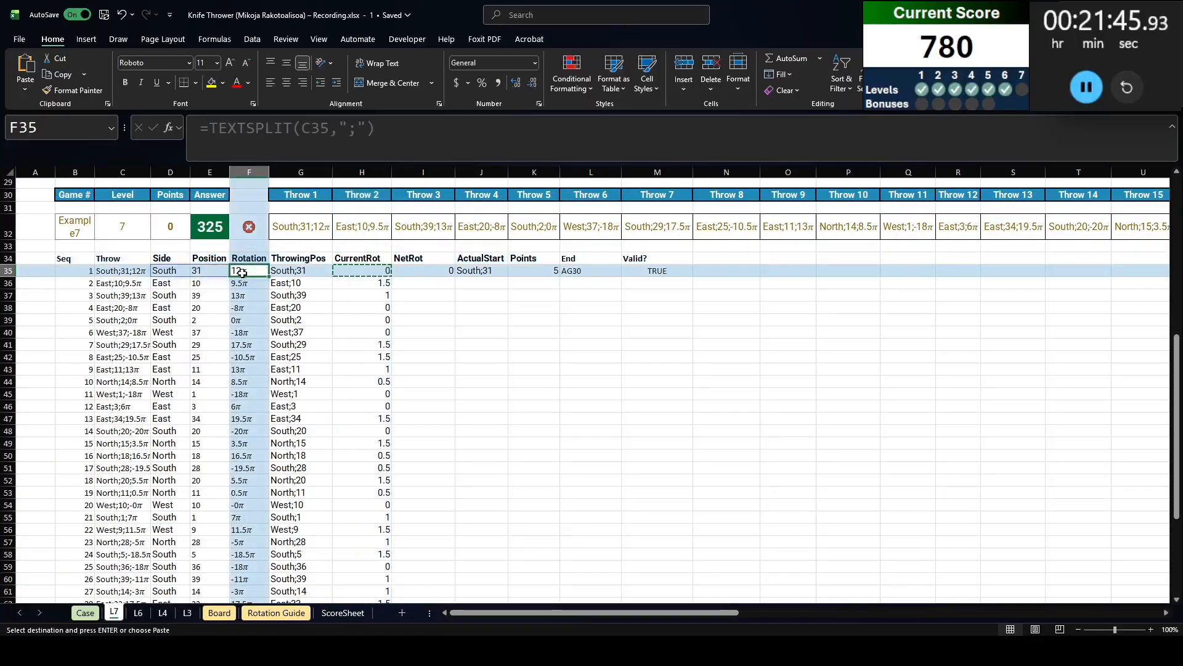
left_click(366, 271)
left_click(421, 271)
key("ctrl+shift+Down")
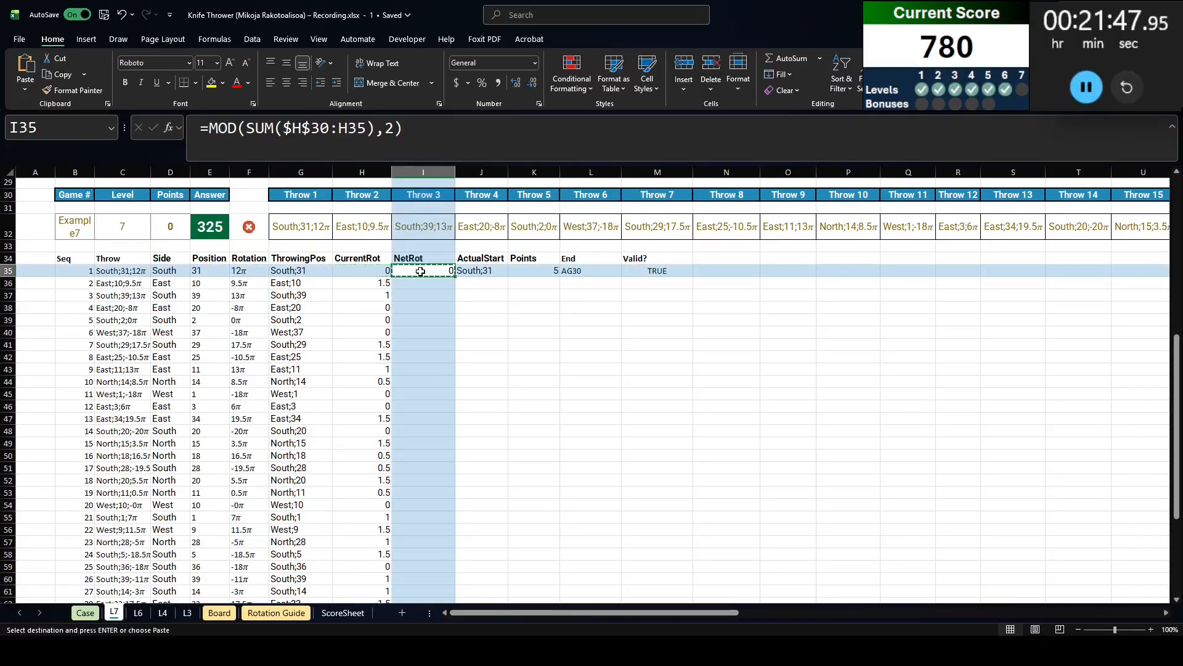
key("Left")
key("ctrl+Down")
key("Right")
key("ctrl+shift+Up")
key("ctrl+v")
Copy the ActualStart formula in J35 down to J74
scroll(420, 271, "up", 5)
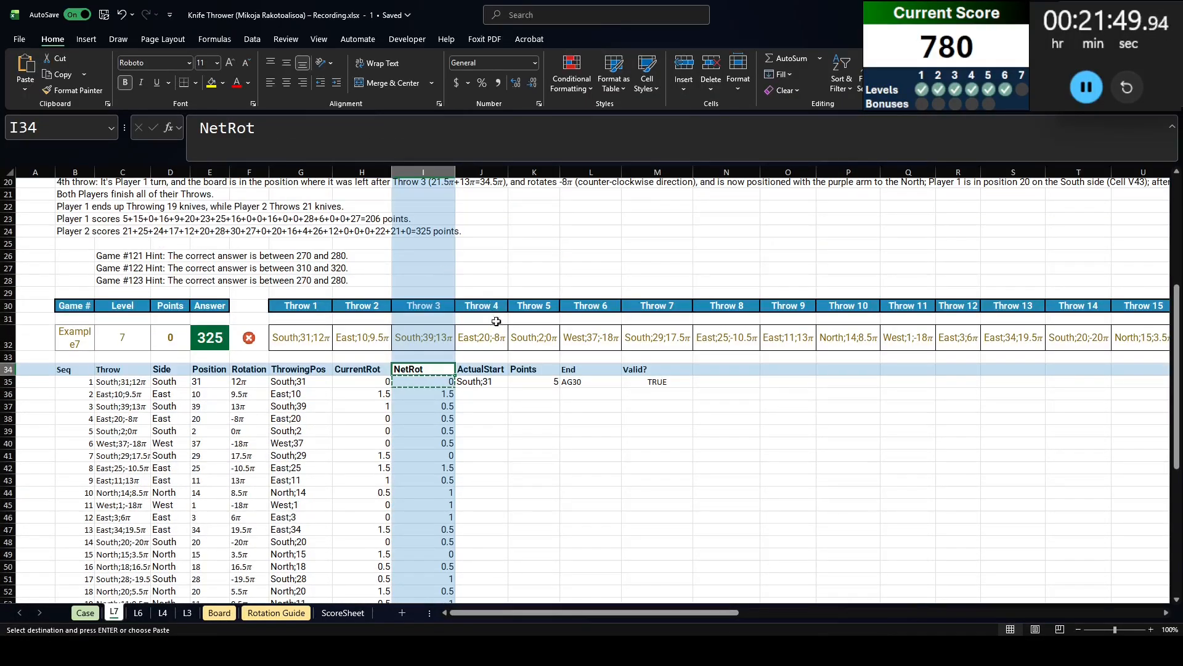
left_click(476, 393)
left_click(485, 382)
key("ctrl+c")
key("Left")
key("ctrl+Down")
key("Right")
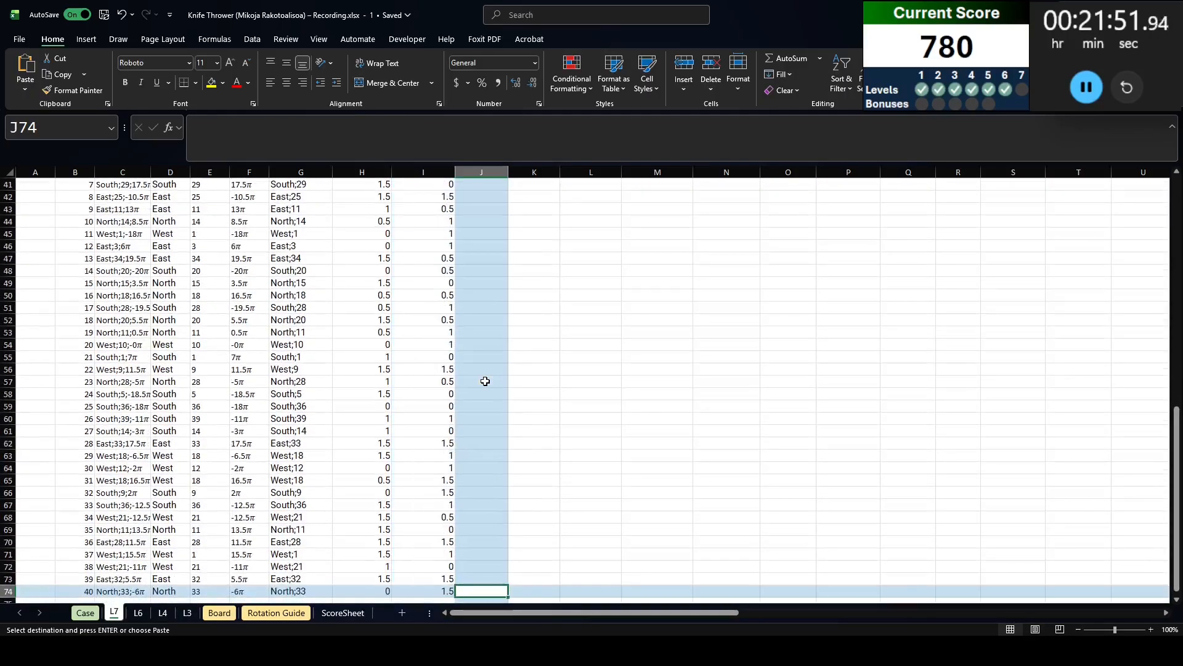
key("ctrl+shift+Up")
key("ctrl+v")
key("ctrl+Up")
Copy the Points, End and Valid? formulas in K35:M35 down to row 74
scroll(537, 324, "up", 2)
left_click(541, 270)
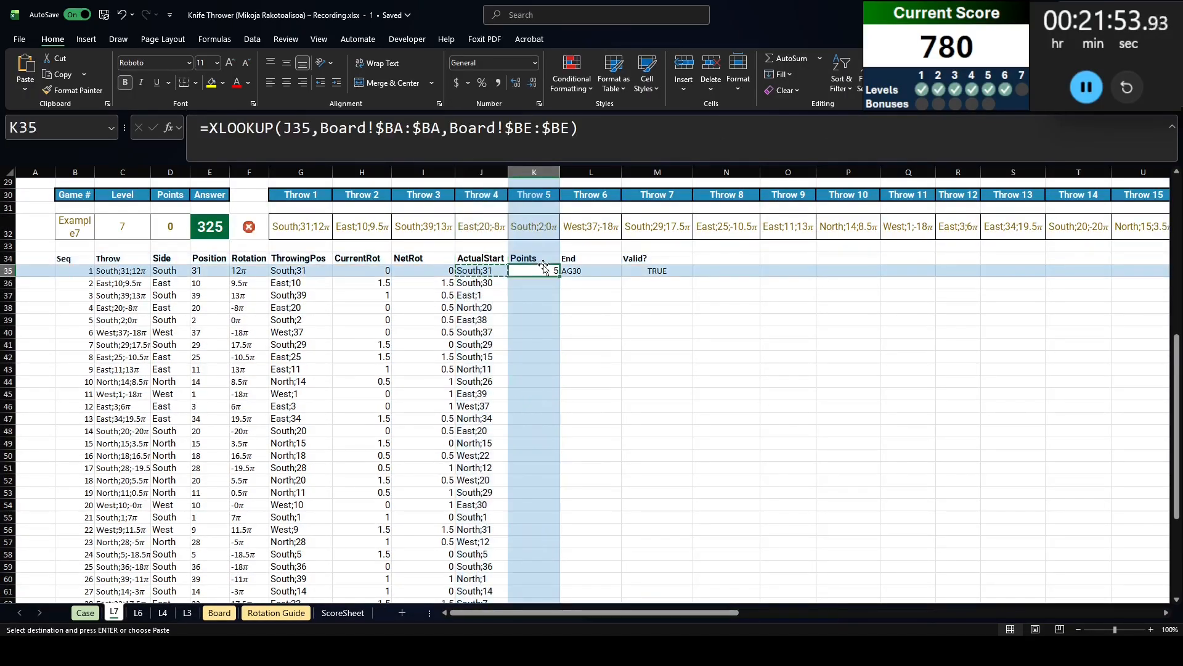
left_click_drag(541, 270, 657, 271)
key("ctrl+c")
key("Left")
key("ctrl+Down")
key("Right")
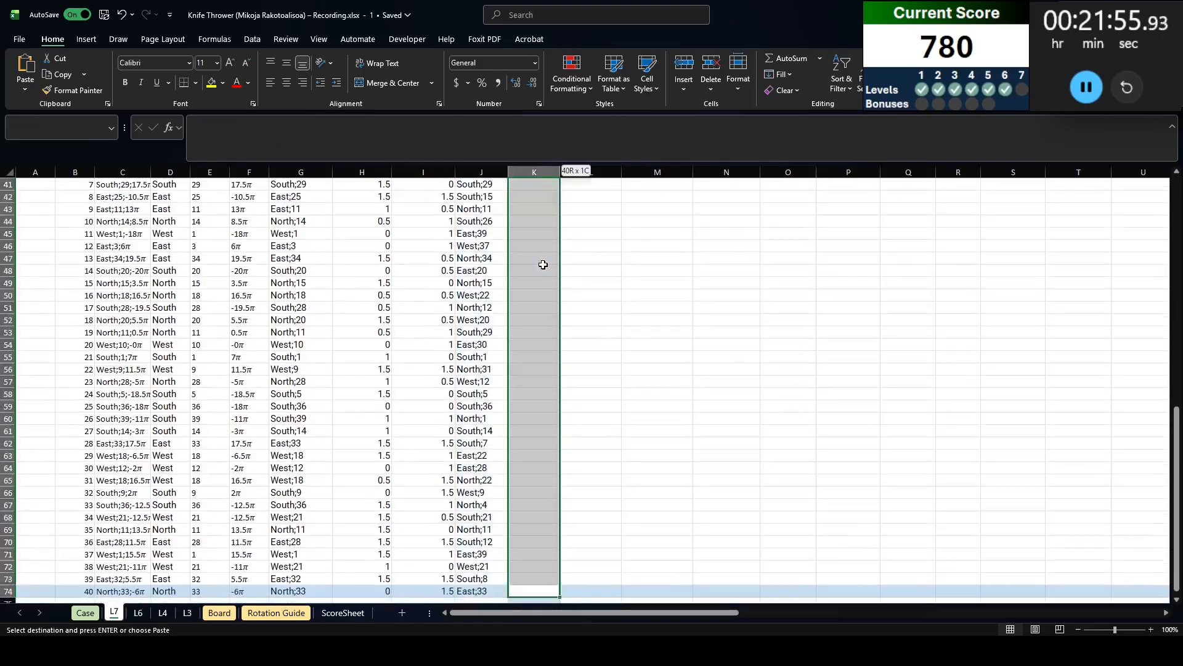
key("ctrl+shift+Up")
key("ctrl+v")
key("ctrl+Up")
scroll(543, 264, "up", 5)
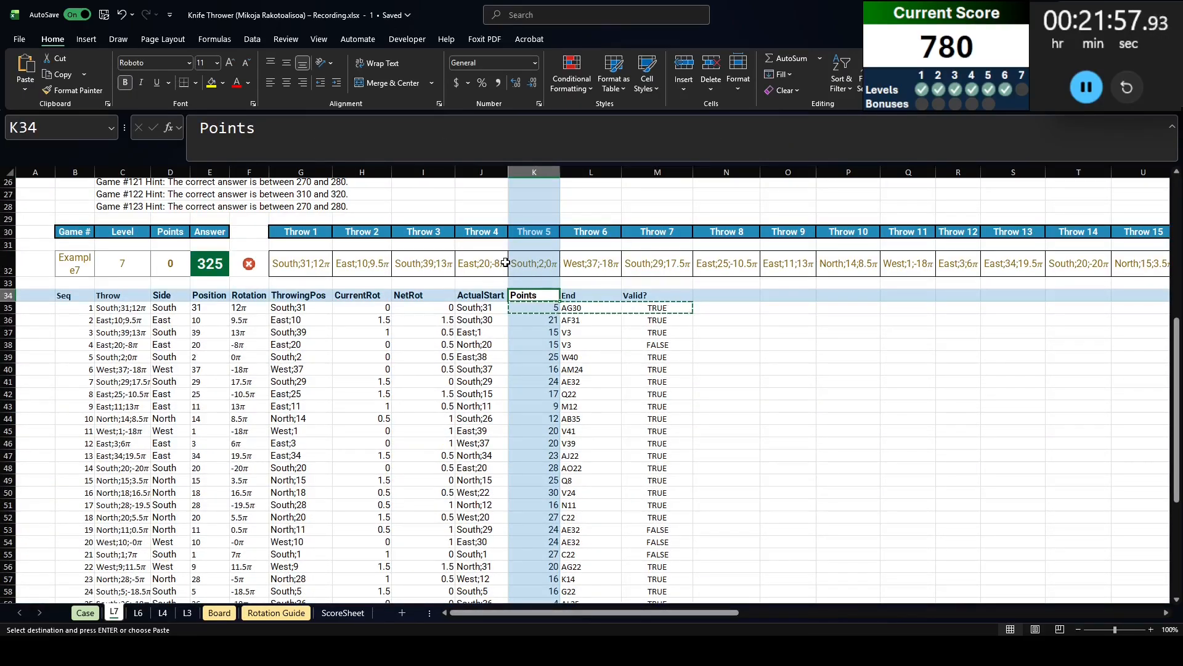
Add a Player header in N34 and, after rereading the Level 7 rules, enter 1 in N35 for the first throw
left_click(700, 294)
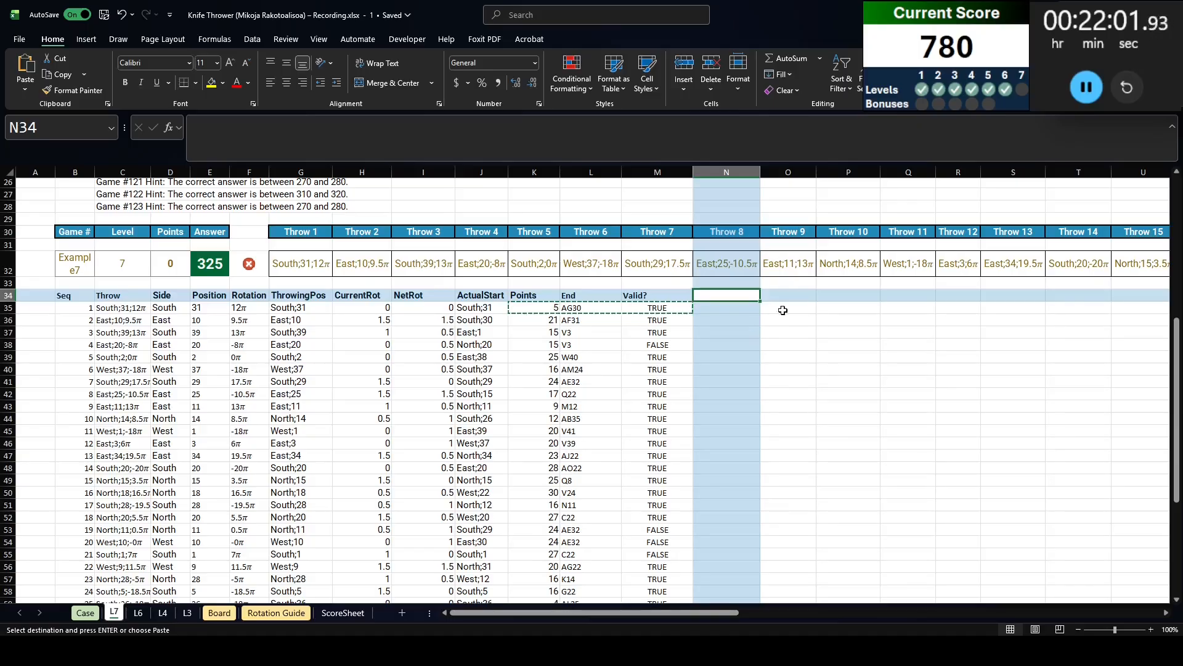
type("Player")
key("Return")
scroll(788, 299, "up", 8)
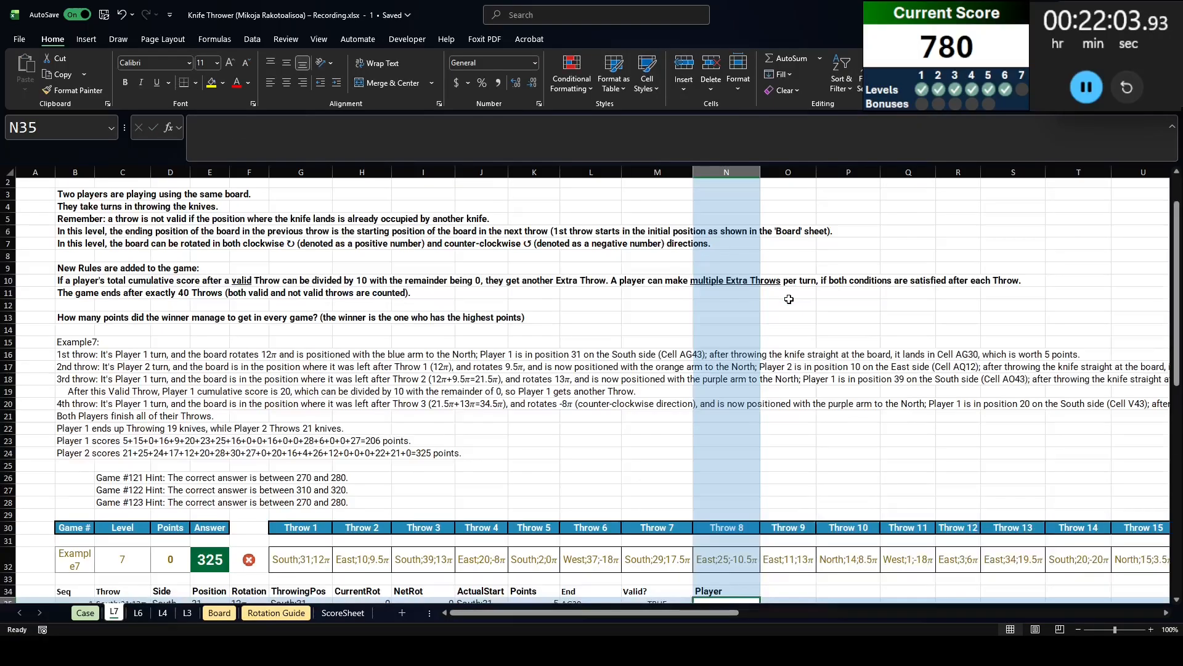
scroll(789, 299, "up", 1)
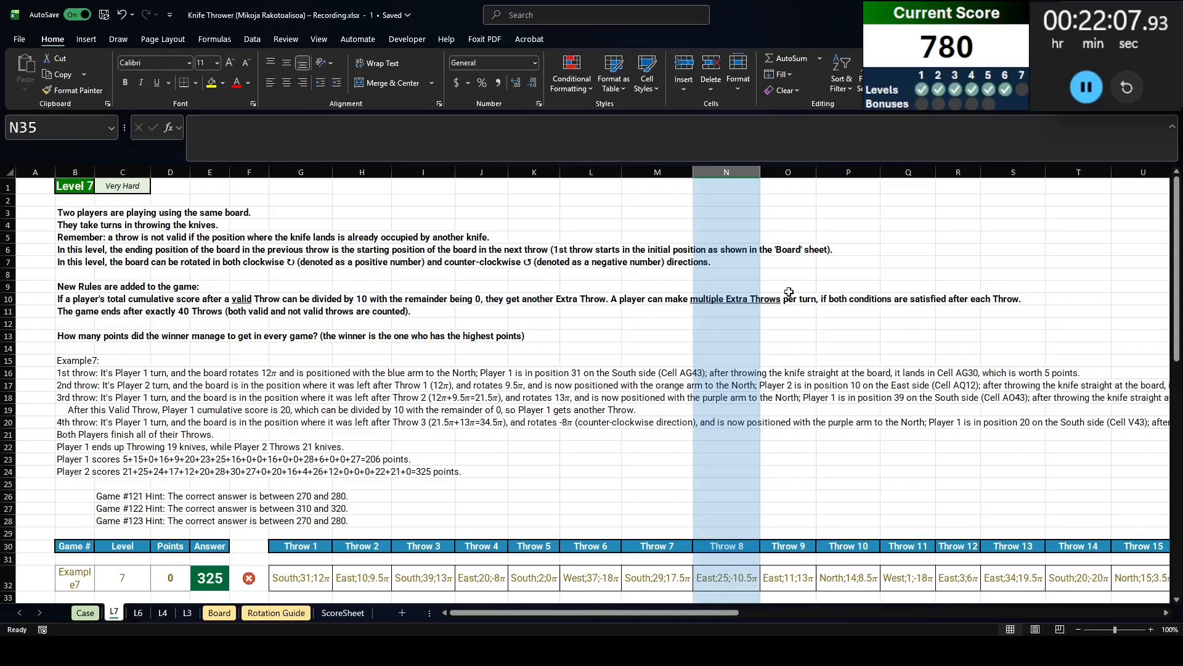
scroll(789, 291, "down", 8)
type("1")
Enter the headers StartScore in O34 and EndScore in P34
left_click(792, 312)
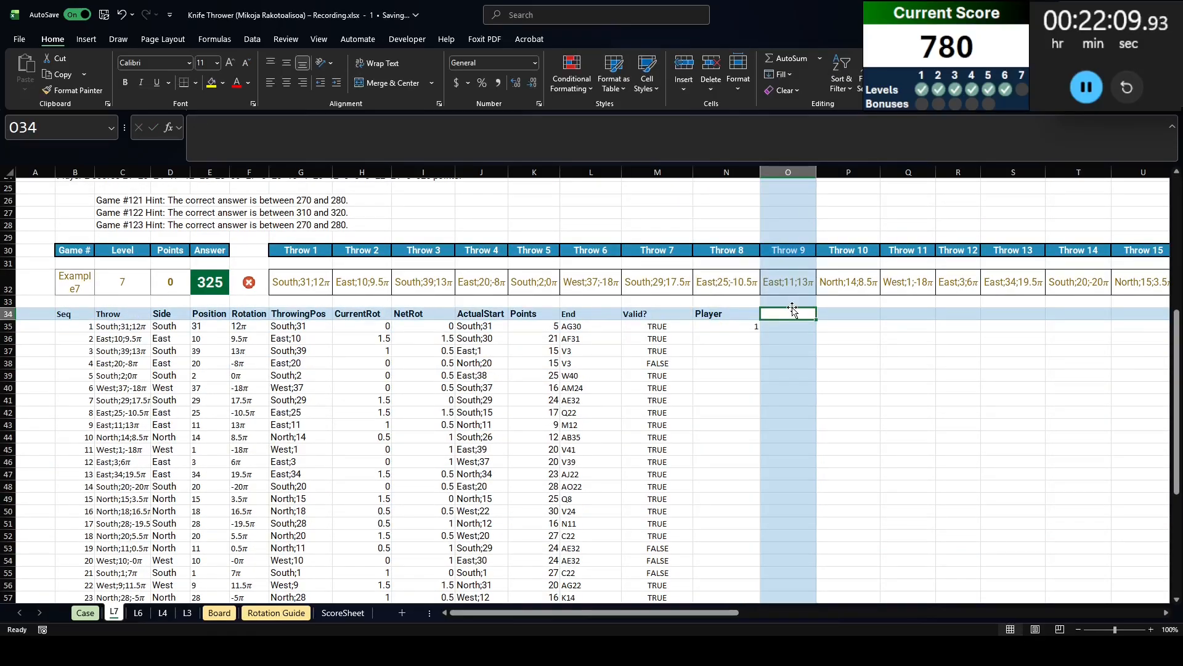
type("StartScore")
key("Tab")
type("End")
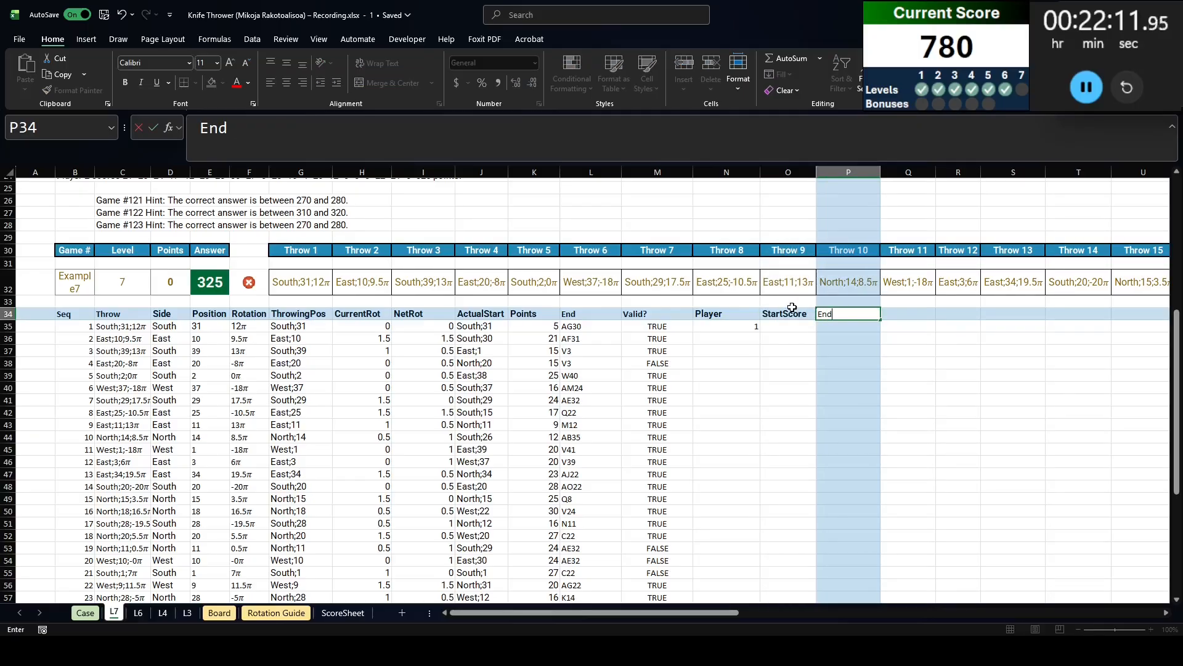
type("Score")
key("Return")
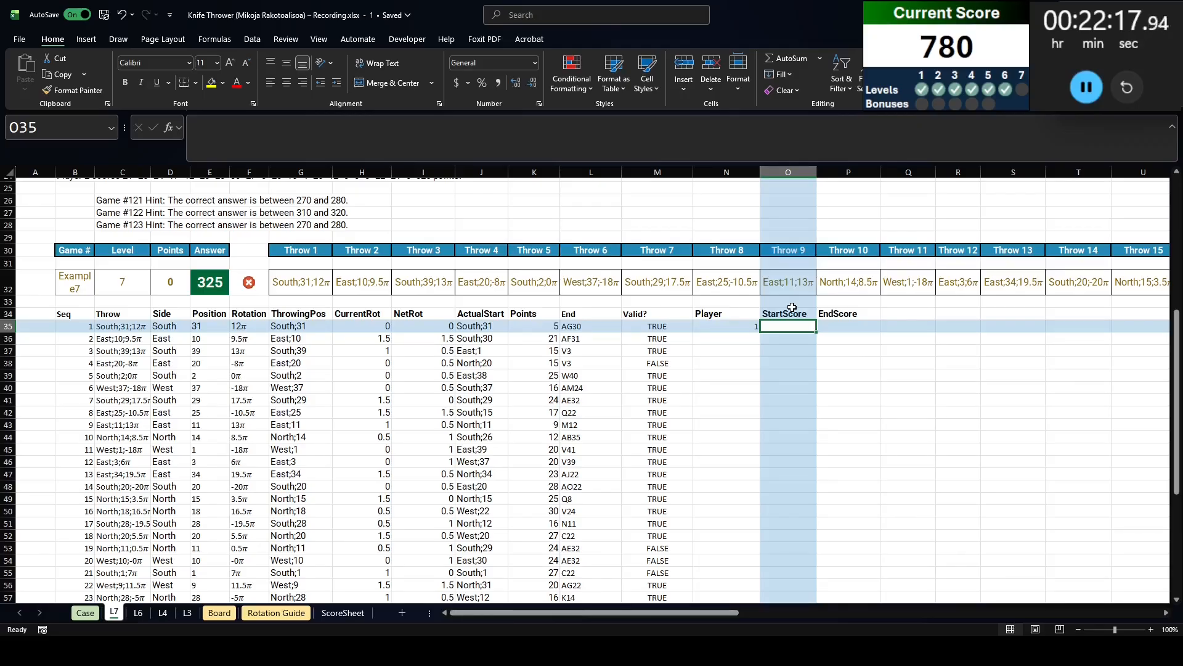
Compose the StartScore formula =XLOOKUP(N35,N34:N34,P34:P34,0,,-1) in O35
key("Down")
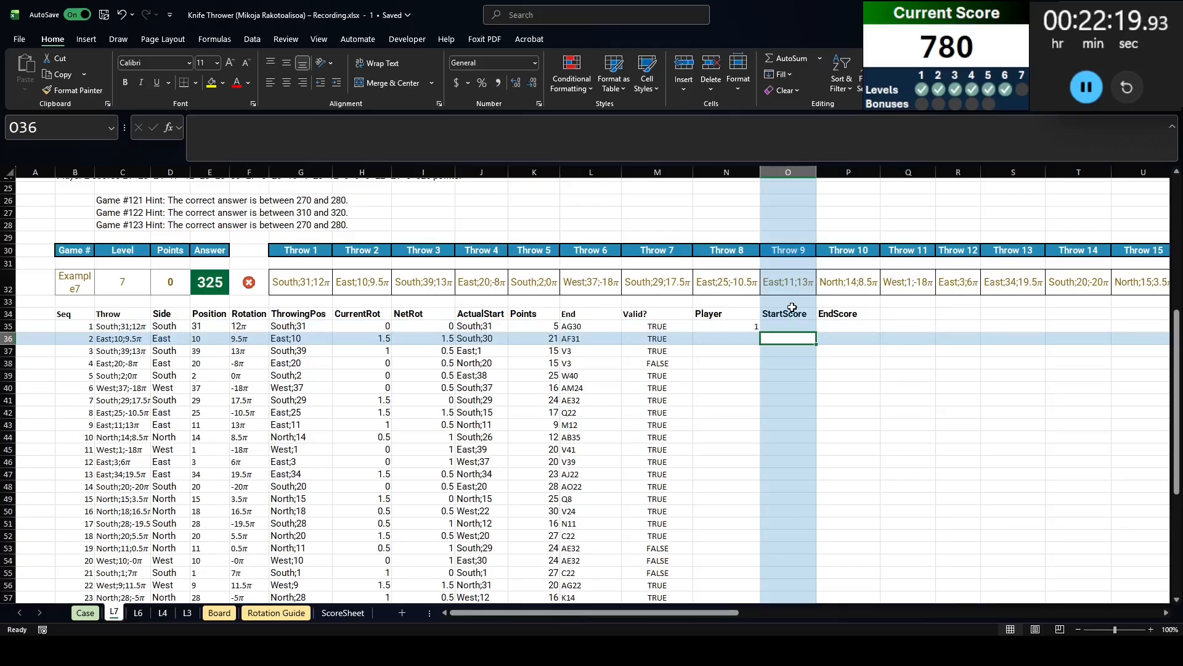
key("Up")
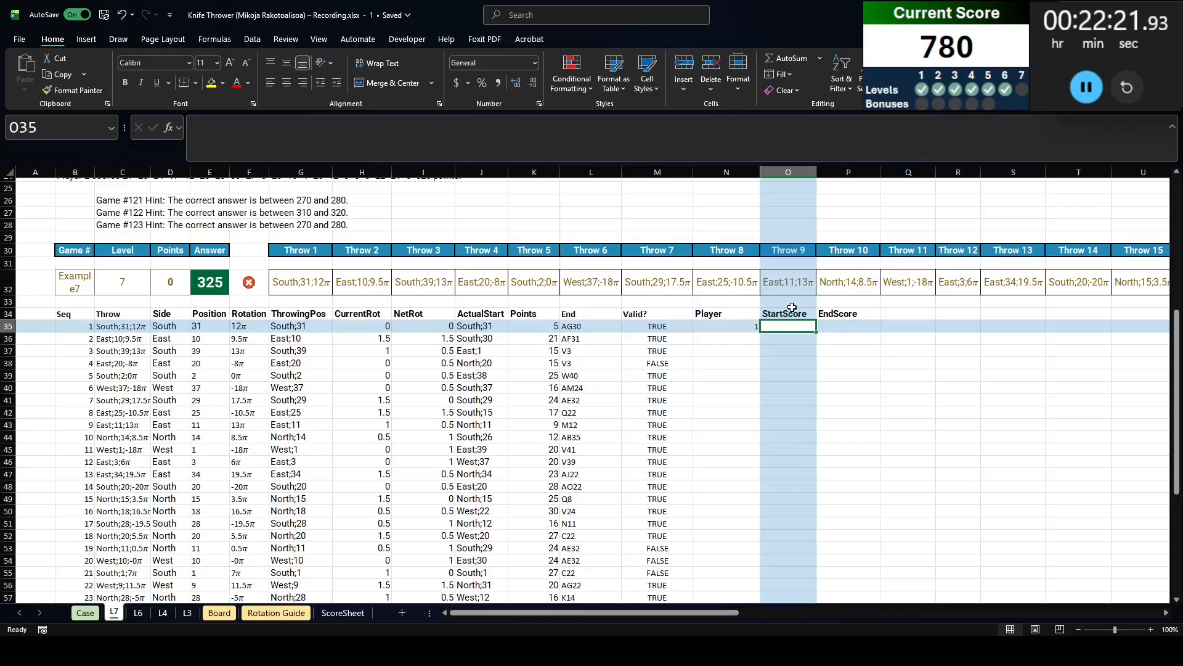
type("=xl")
key("Tab")
key("Left")
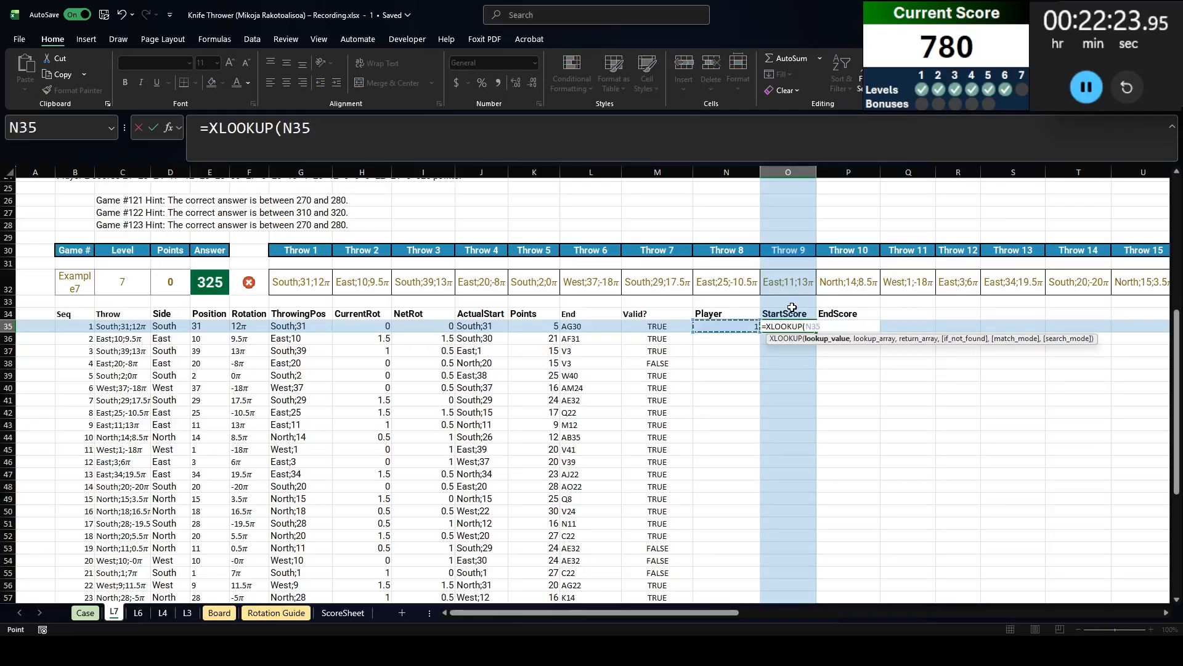
type(",")
key("Left")
key("Up")
key("F8")
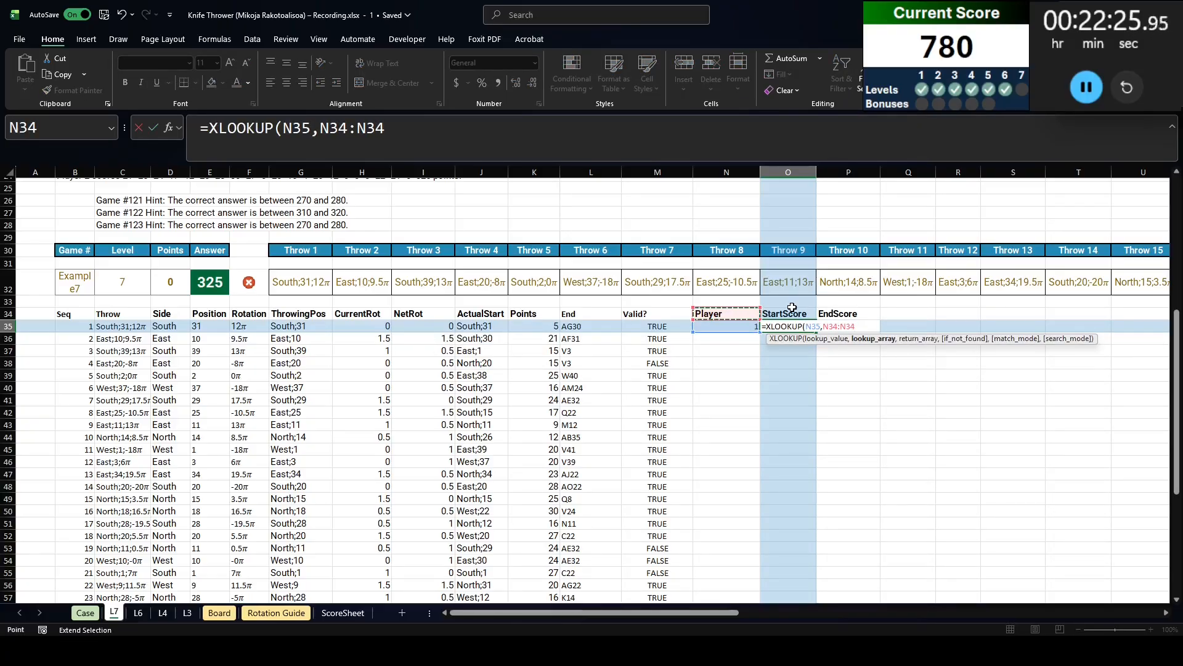
type(",")
key("Up")
key("Right")
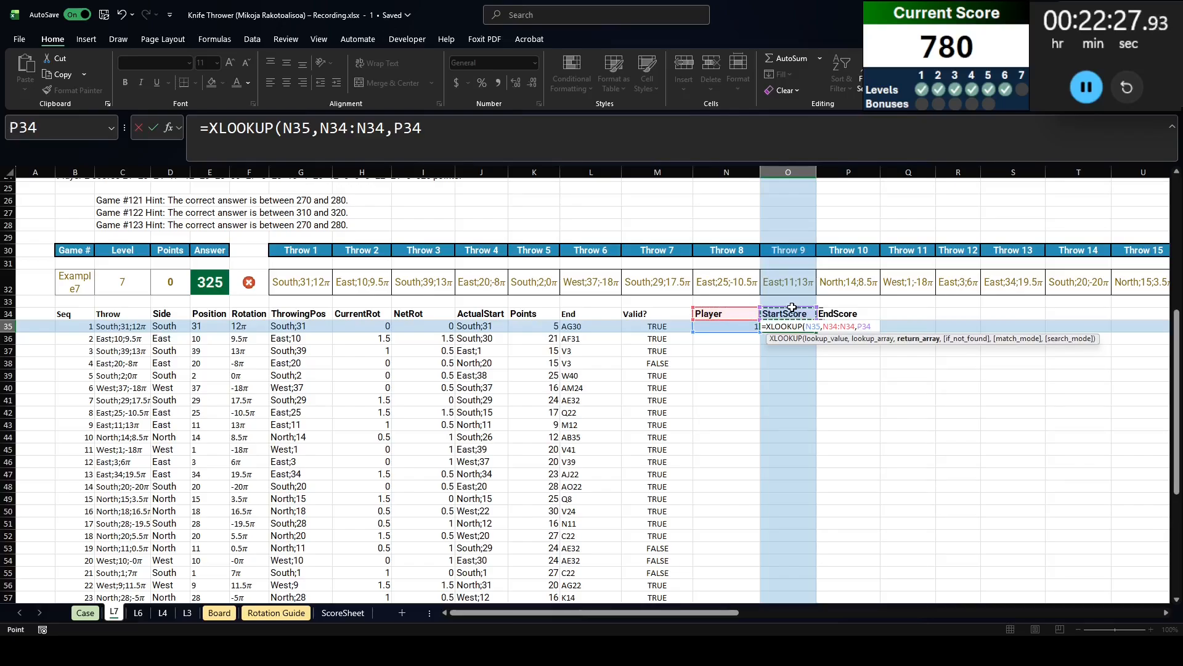
key("F8")
type(",0")
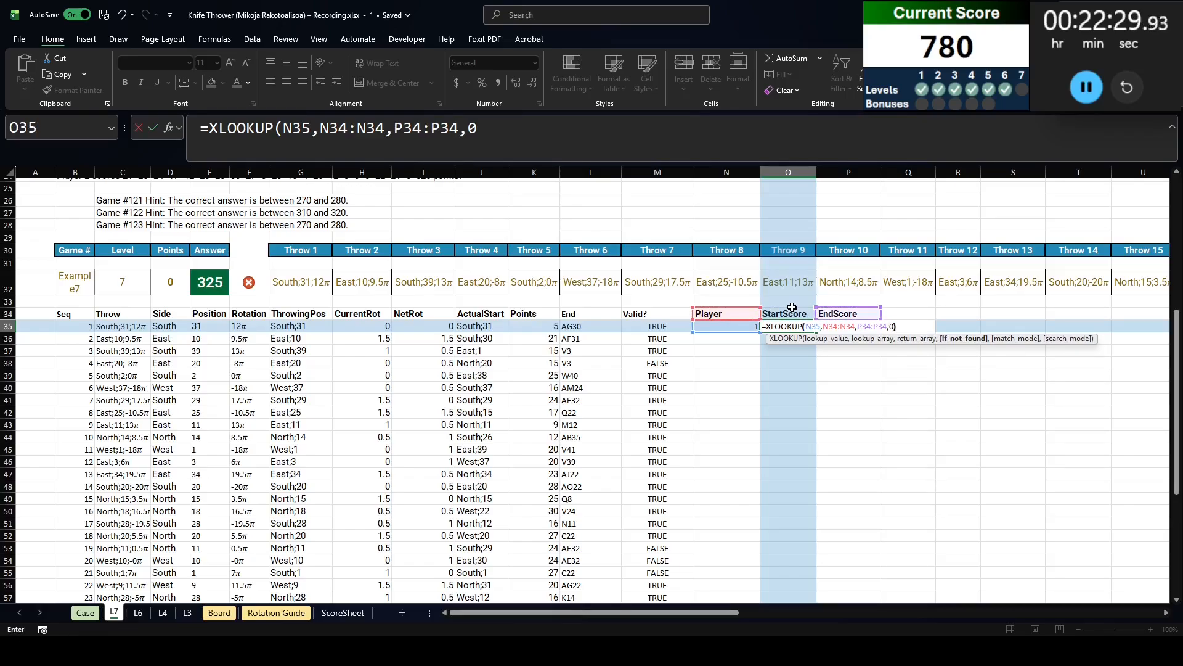
type(",,-")
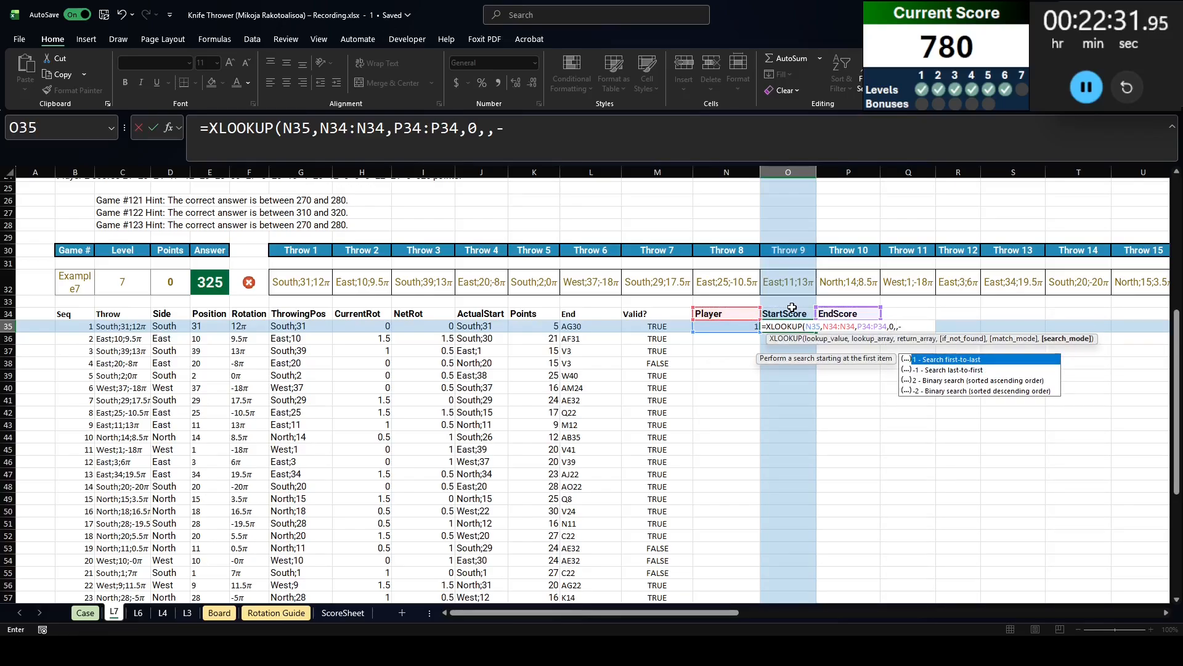
type("1)")
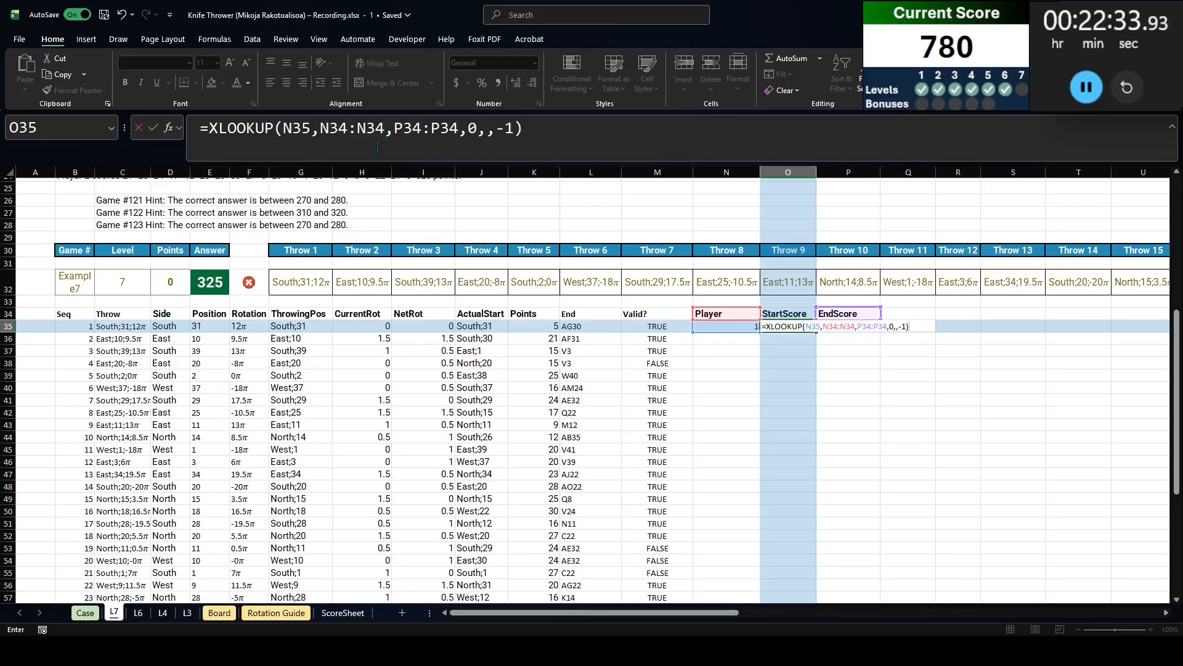
Anchor the range starts in the O35 formula as $N$34:N34 and $P$34:P34, and commit it
left_click(337, 128)
key("F4")
left_click(432, 128)
key("F4")
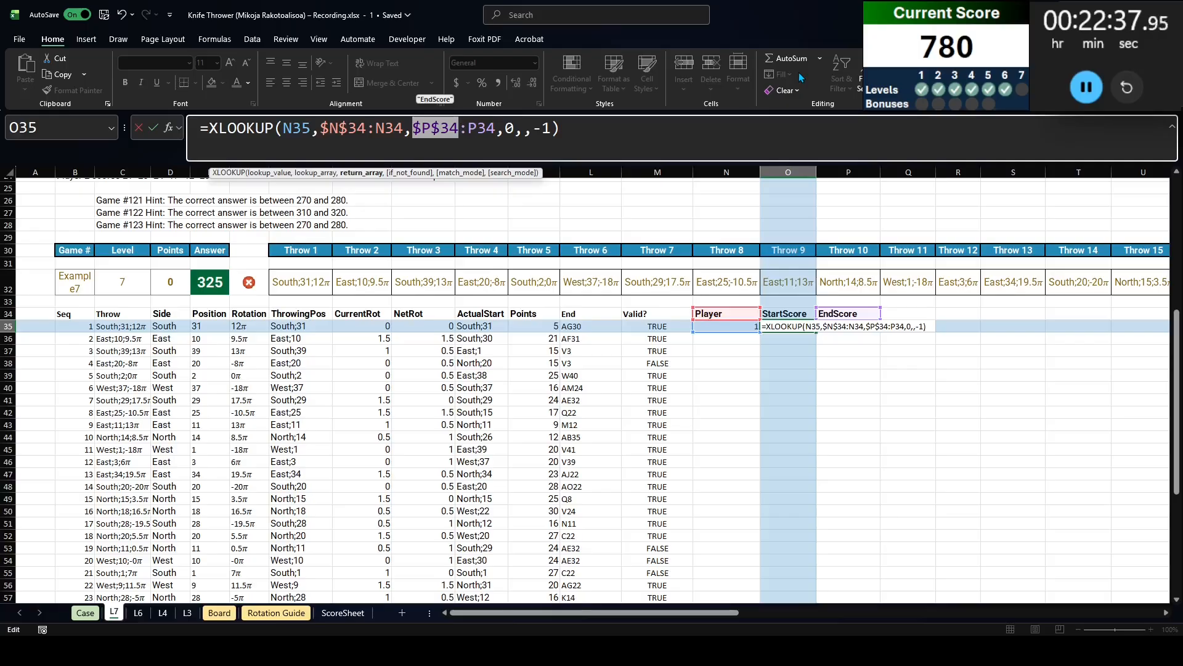
key("Return")
key("Up")
Enter the EndScore formula =O35+(K35*M35) in P35
key("Right")
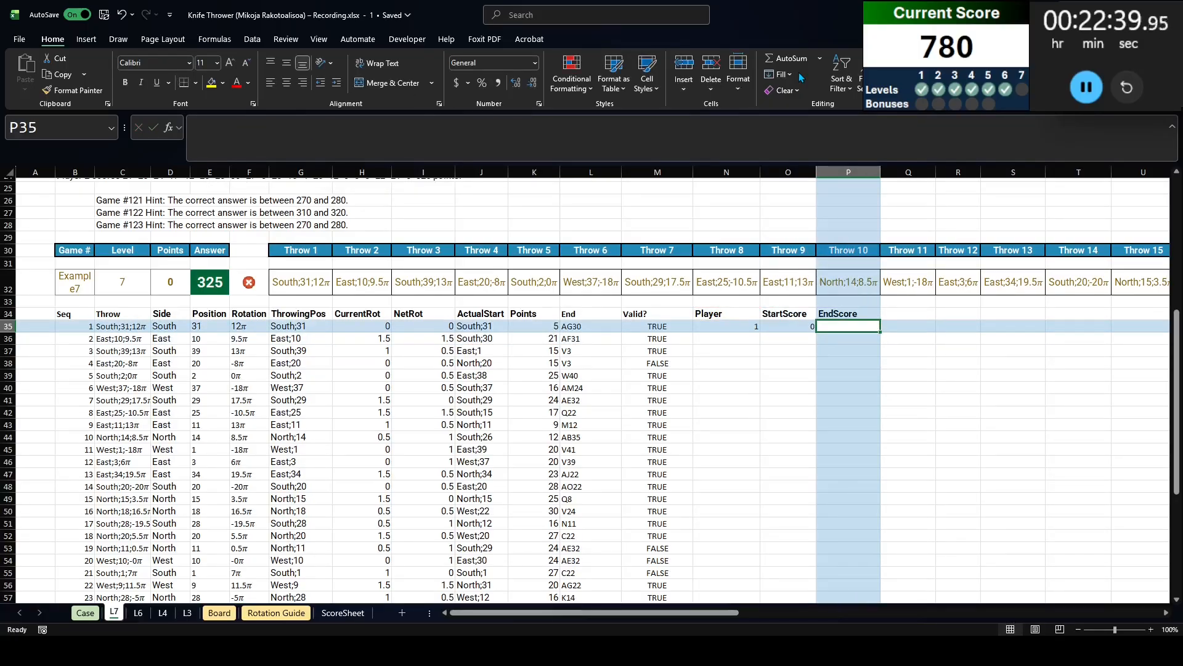
type("=")
key("Left")
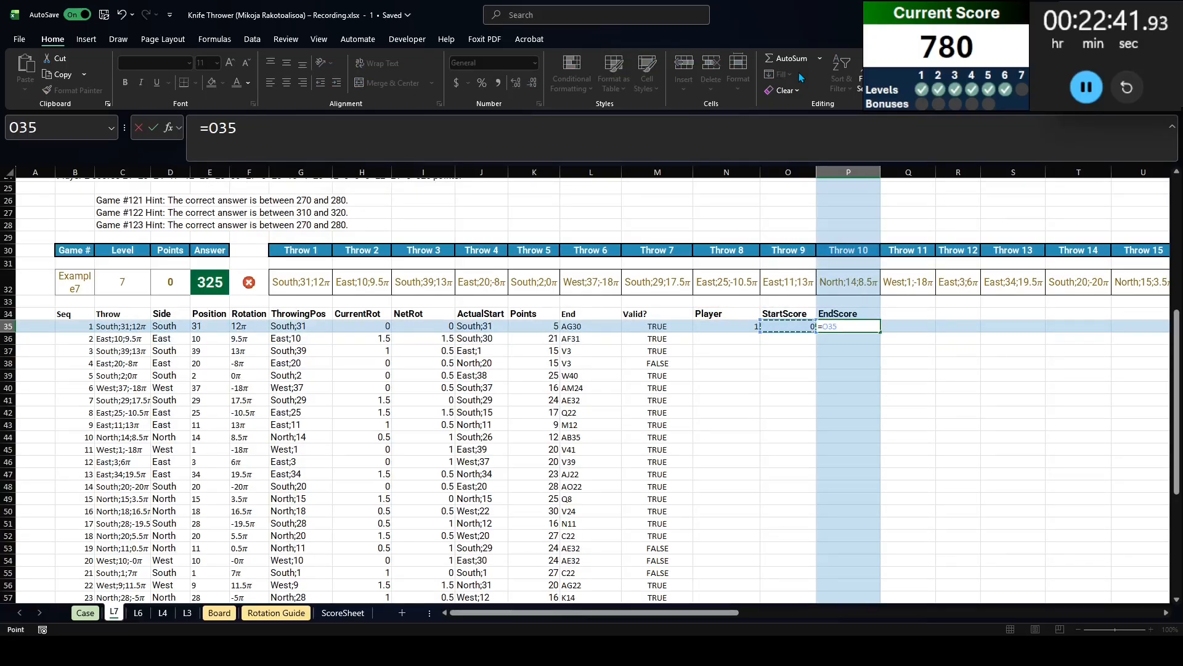
type("+(")
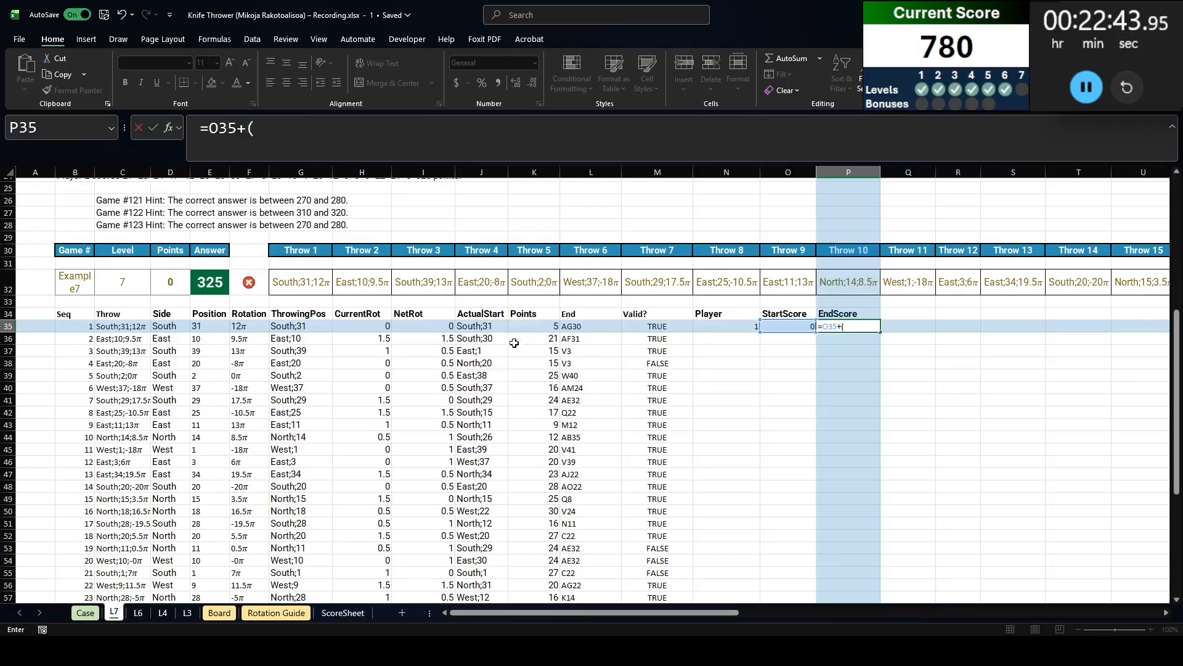
left_click(521, 325)
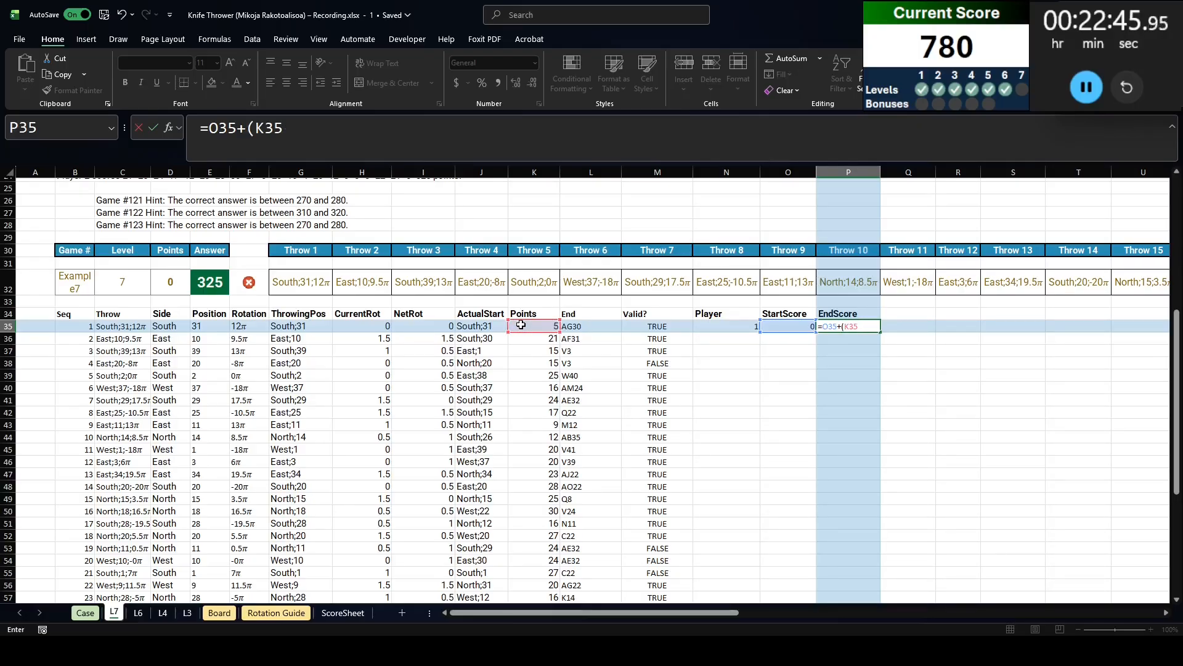
left_click(636, 328)
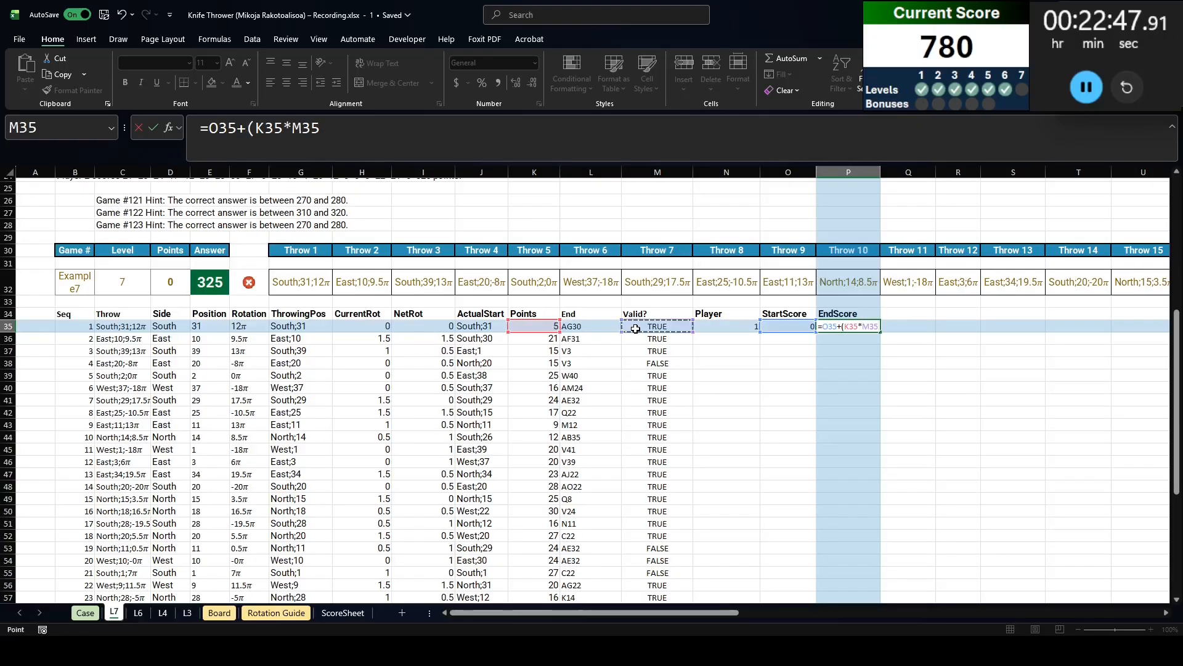
type(")")
key("Return")
key("Up")
Reread the Level 7 rules on extra throws and the Example7 walkthrough
key("Up")
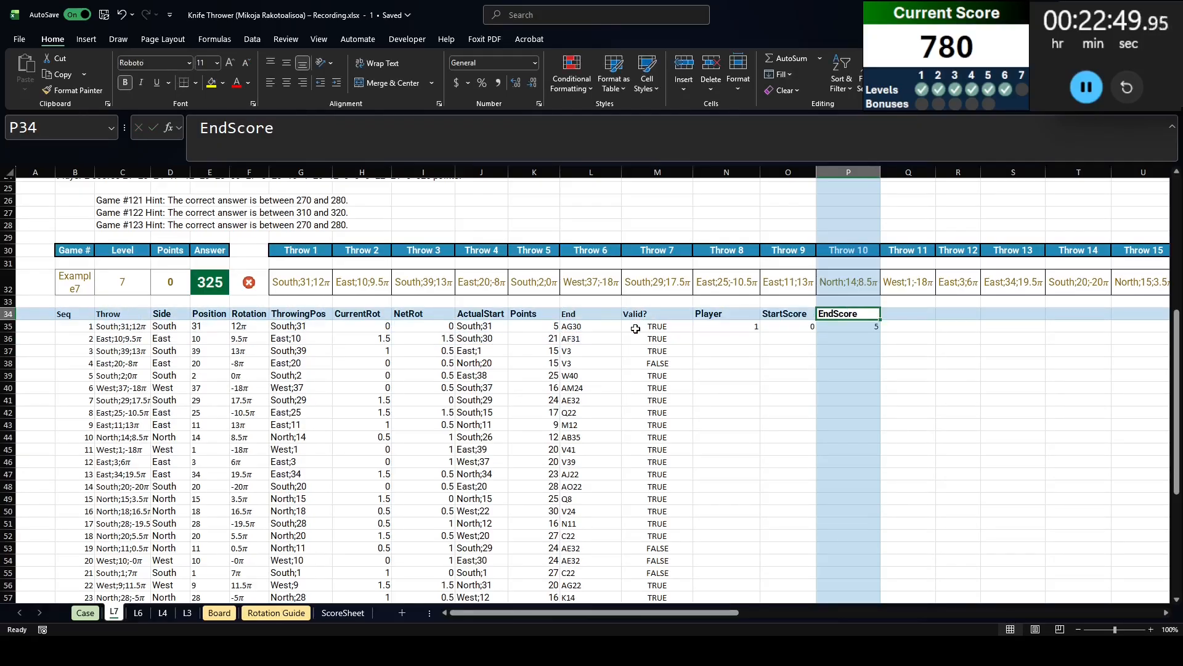
key("Right")
scroll(490, 288, "up", 7)
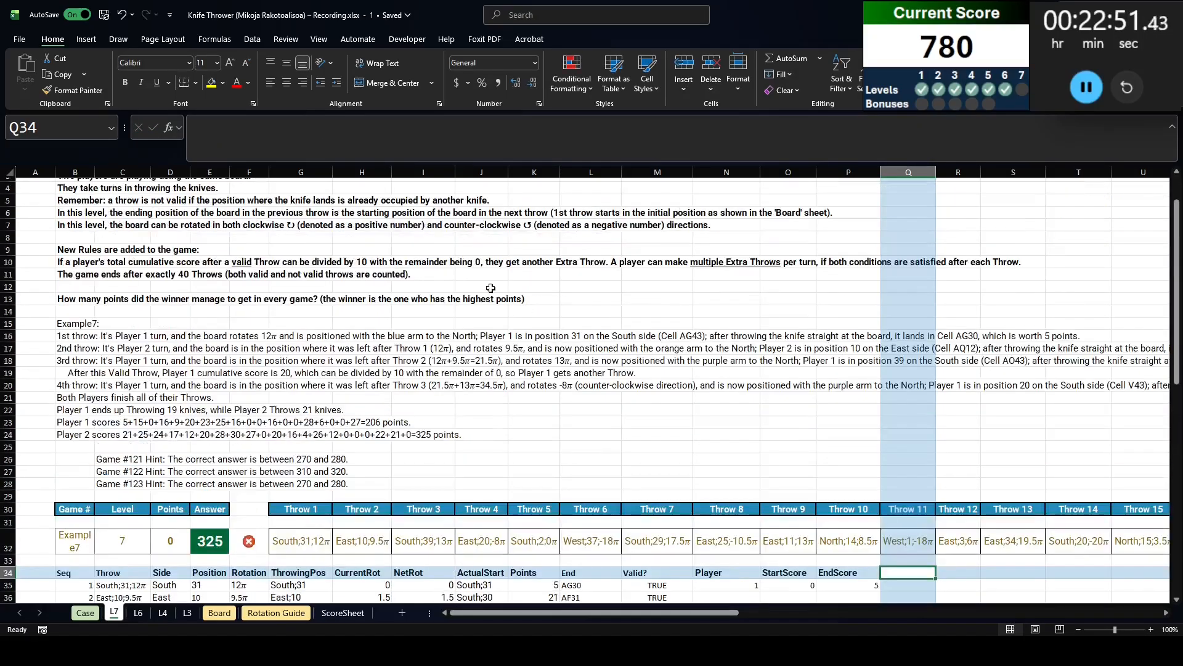
left_click(70, 261)
scroll(290, 337, "down", 6)
scroll(182, 239, "up", 5)
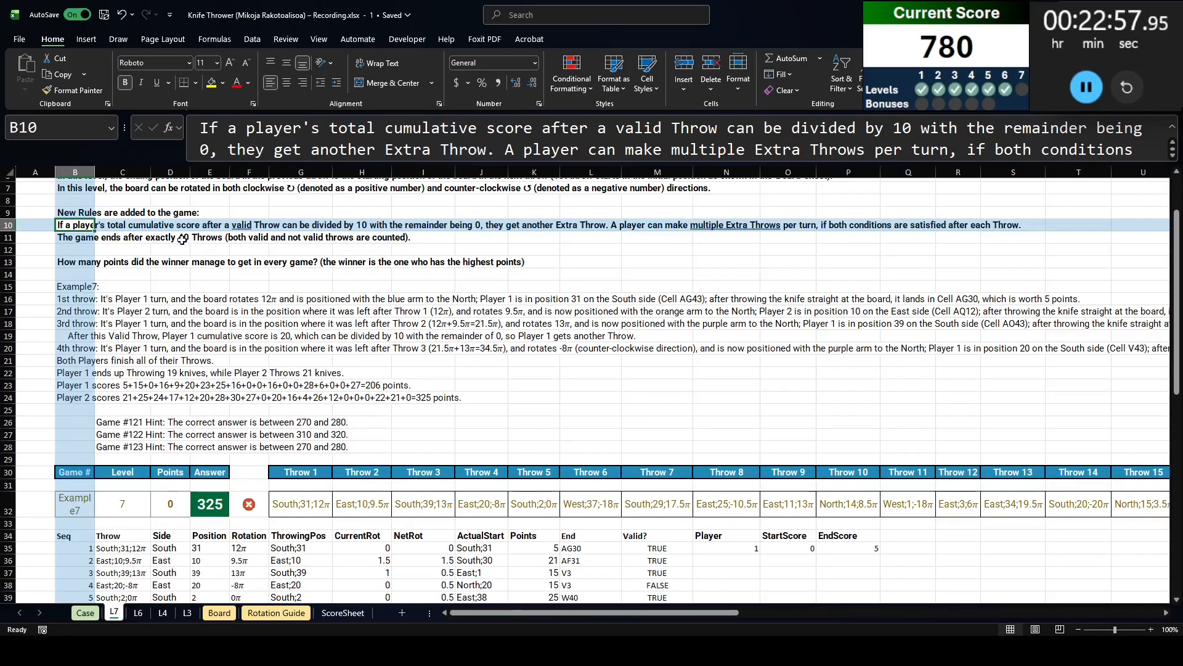
scroll(119, 251, "up", 1)
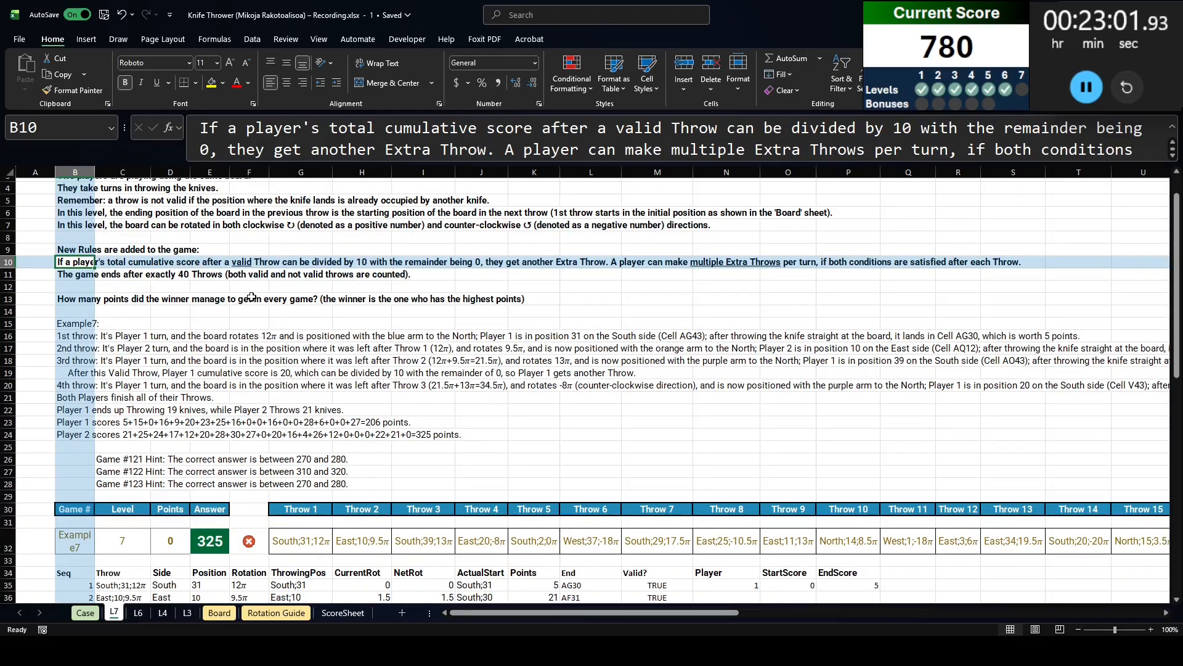
scroll(275, 288, "down", 2)
scroll(276, 289, "up", 1)
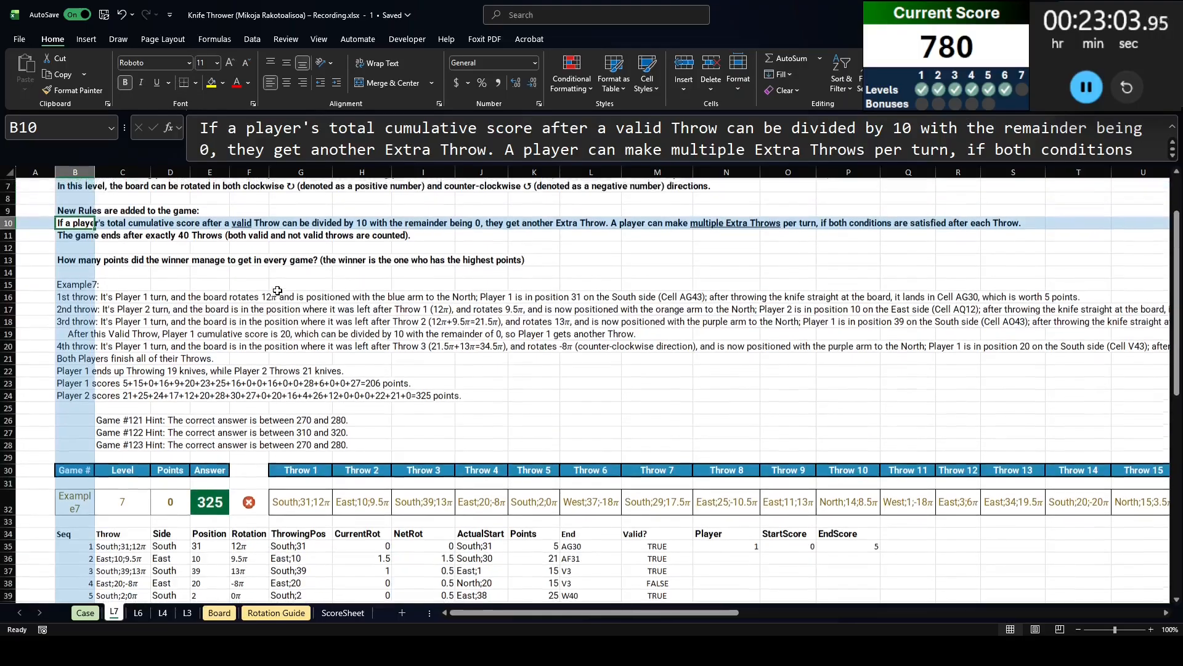
scroll(278, 293, "down", 1)
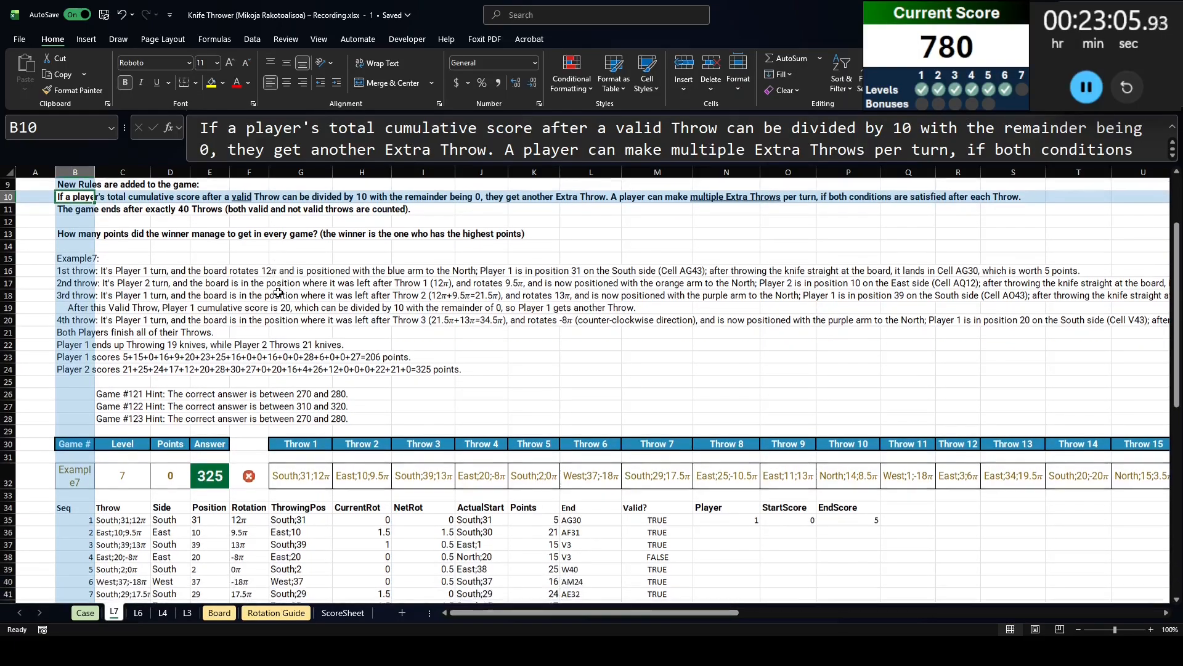
Add an Again? header in Q34 and enter =AND(M35,MOD(P35,10)=0) in Q35
left_click(919, 495)
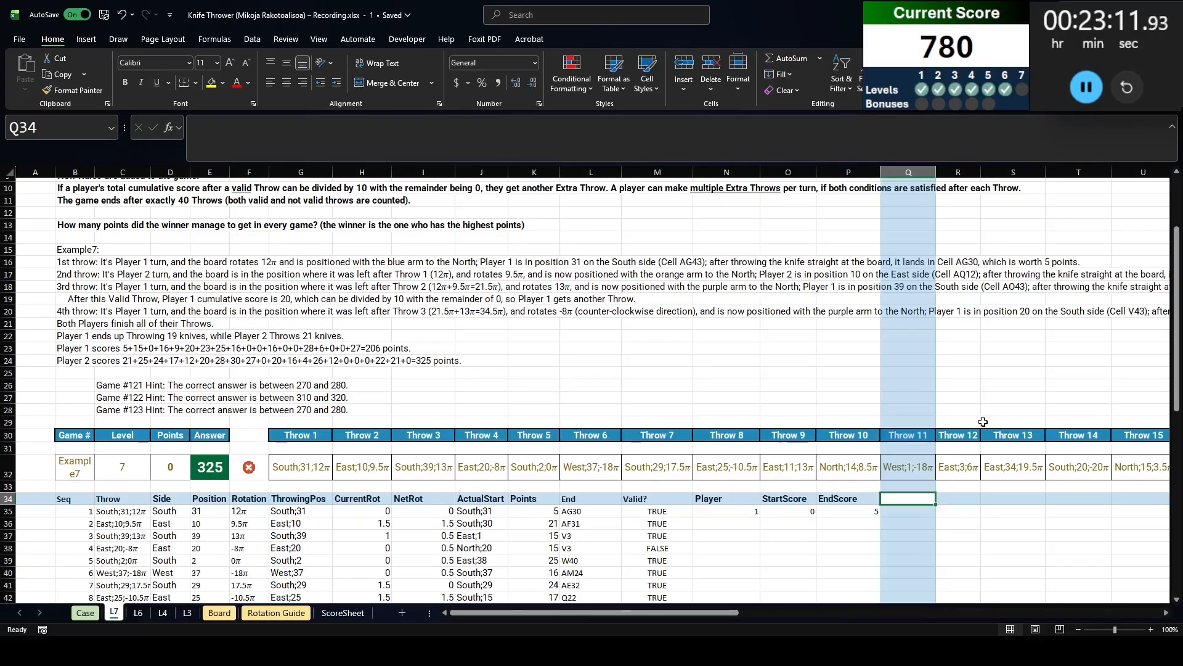
type("Again?")
key("Return")
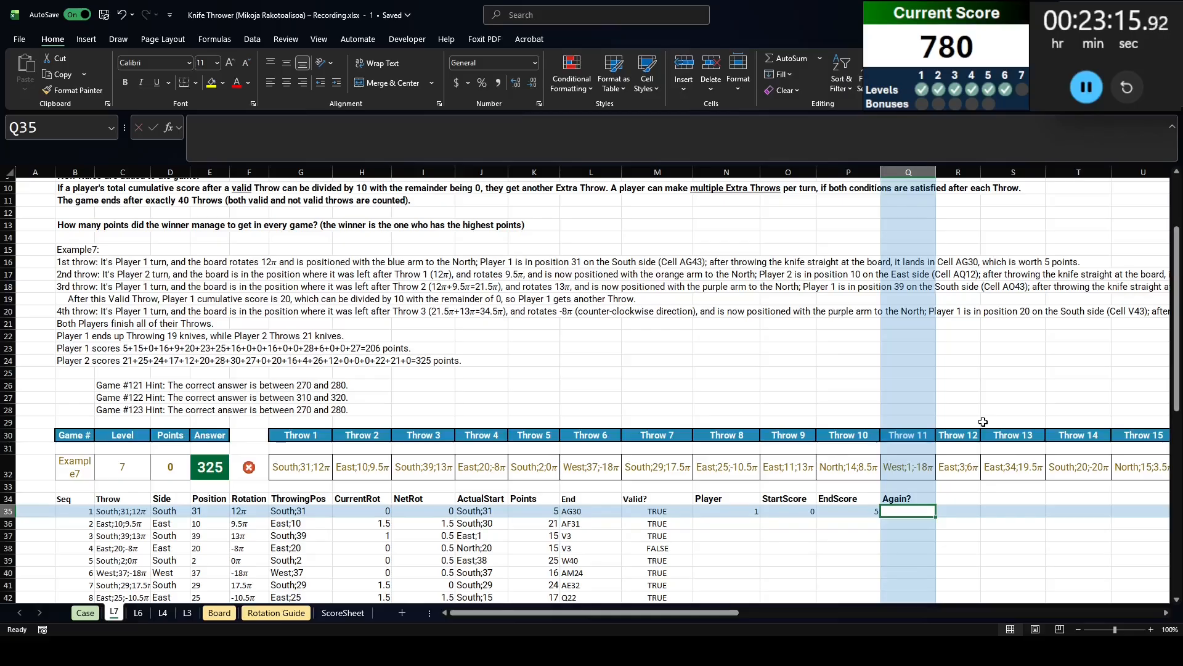
type("=and(")
left_click(653, 513)
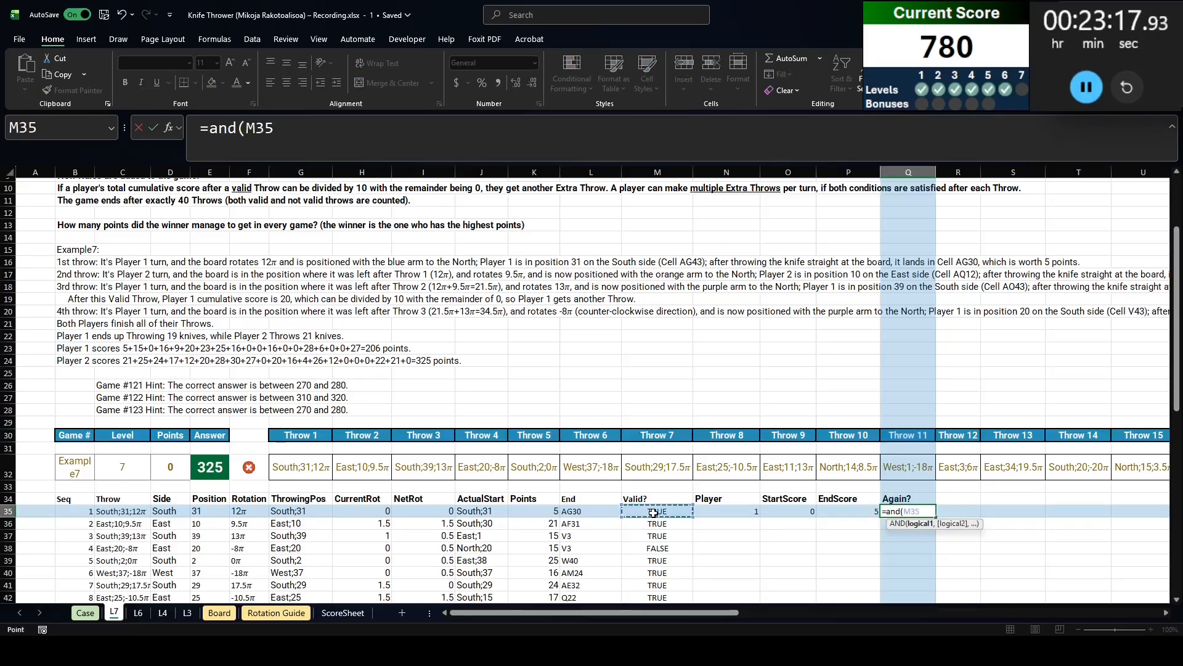
type(",")
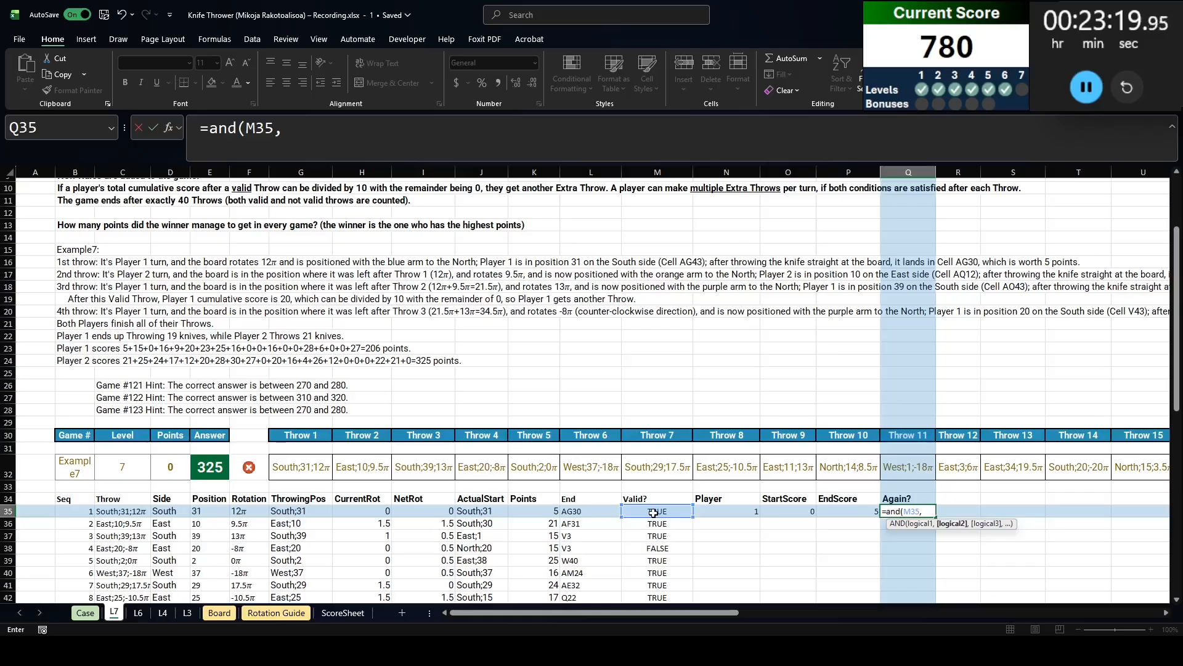
type("mod(P35,10")
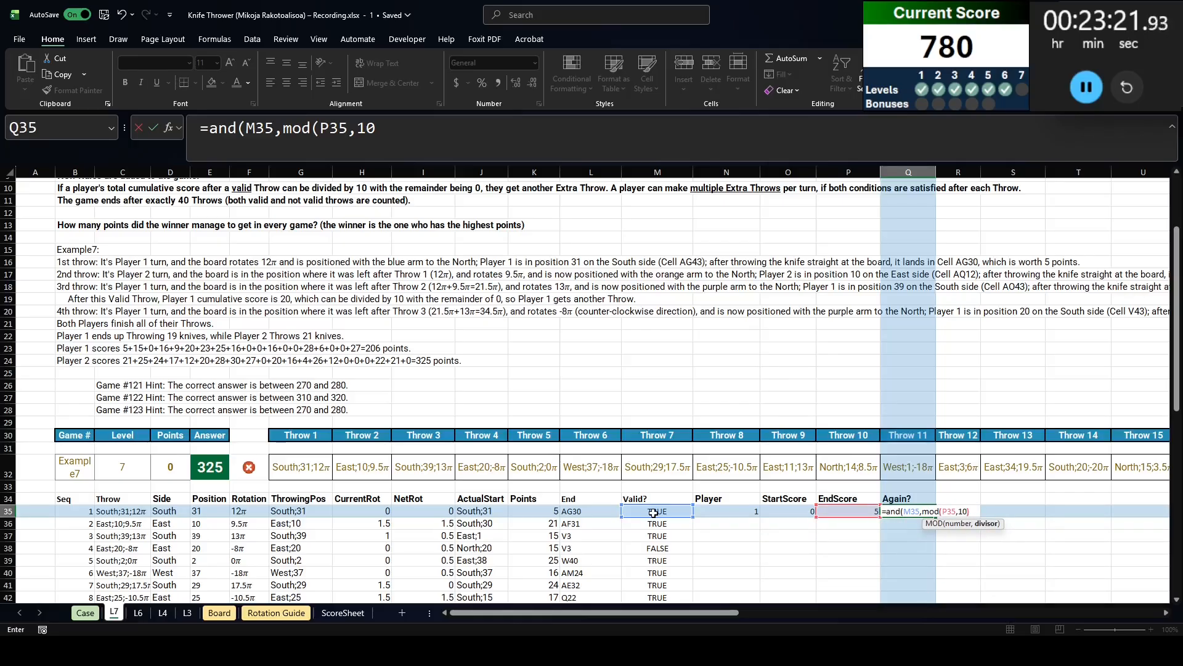
type(")=0)")
key("ctrl+Return")
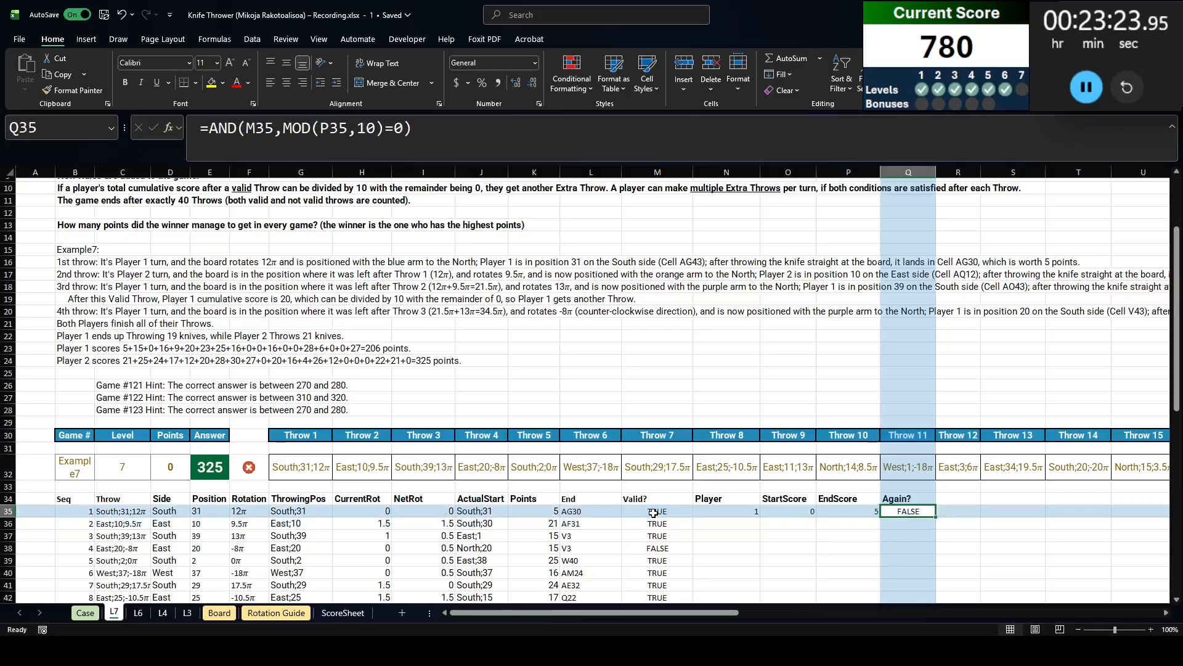
Enter the Player formula =IF(Q35,N35,3-N35) in N36 to repeat or switch the player
key("shift+Left")
key("shift+Left")
key("shift+Left")
key("Down")
key("Left")
key("Left")
key("Left")
type("=")
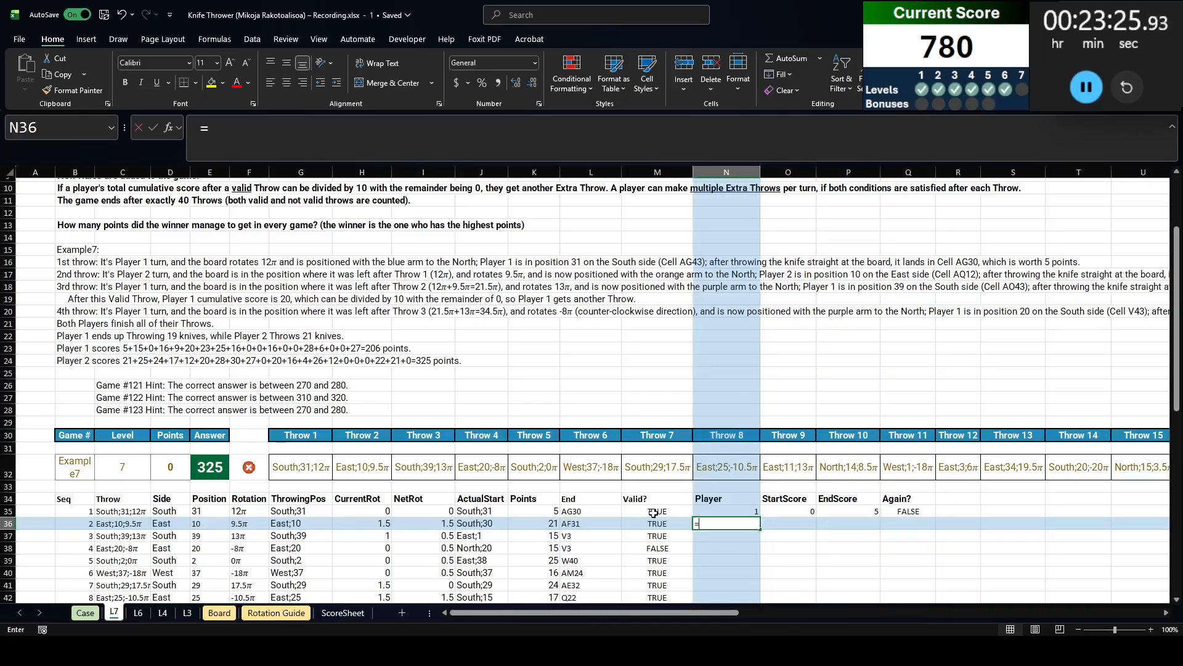
type("i9f")
key("Up")
key("Down")
type("=ui")
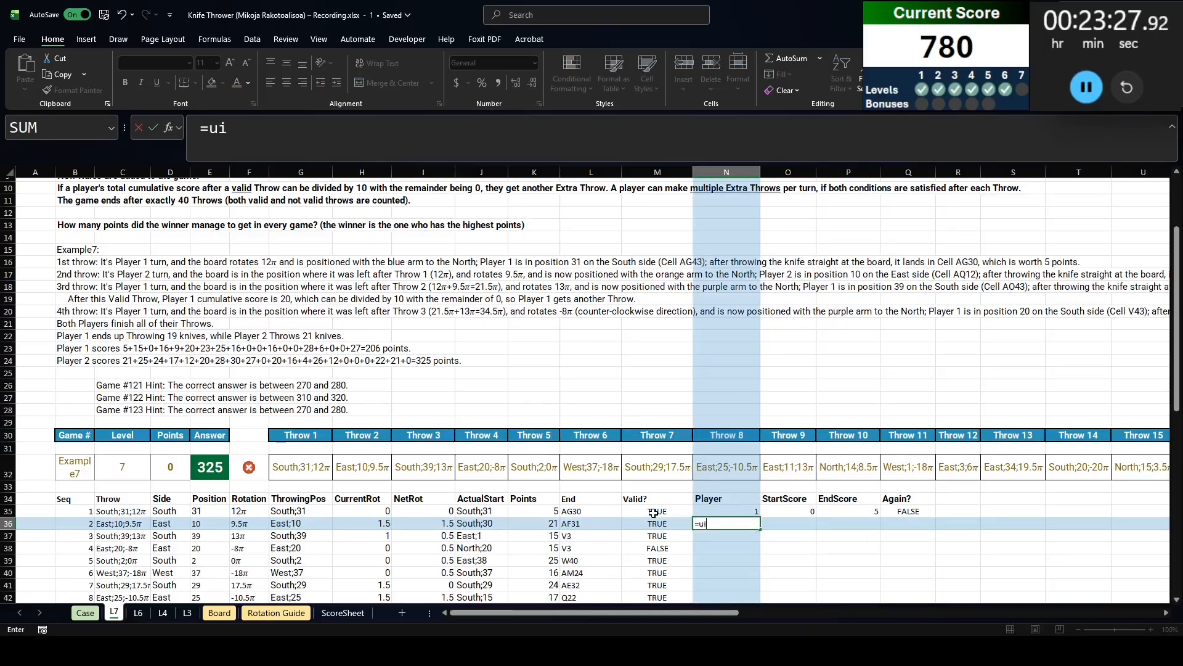
key("BackSpace")
key("BackSpace")
type("if(")
key("Up")
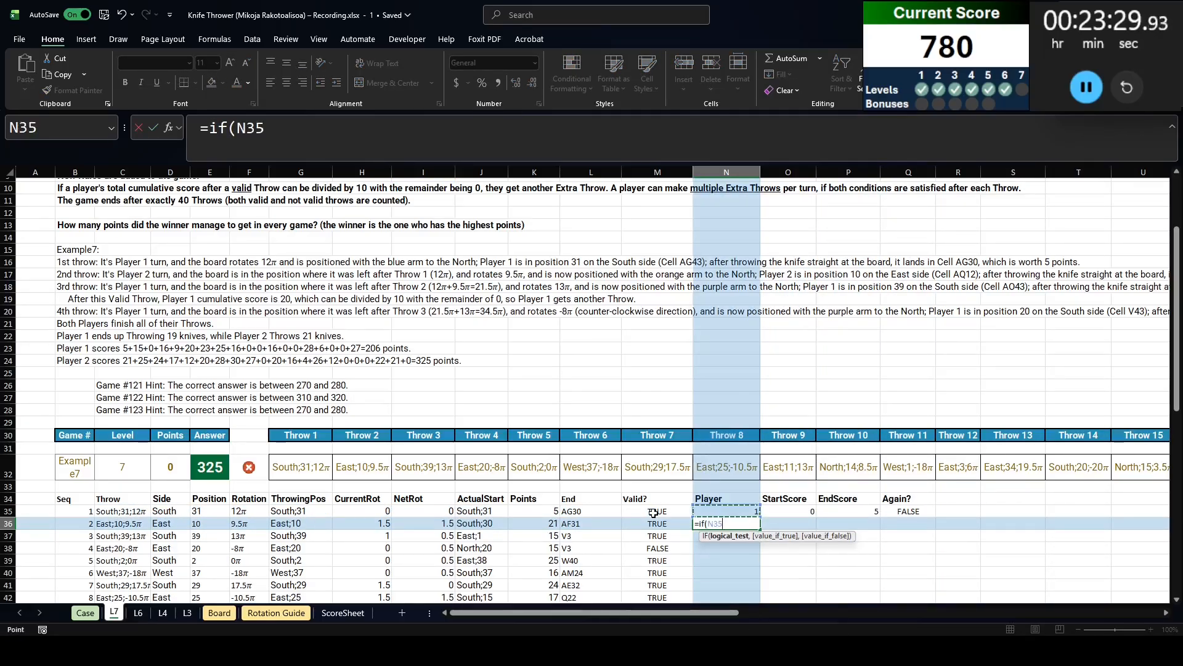
key("Right")
key("Right")
key("Right")
type(",")
key("Up")
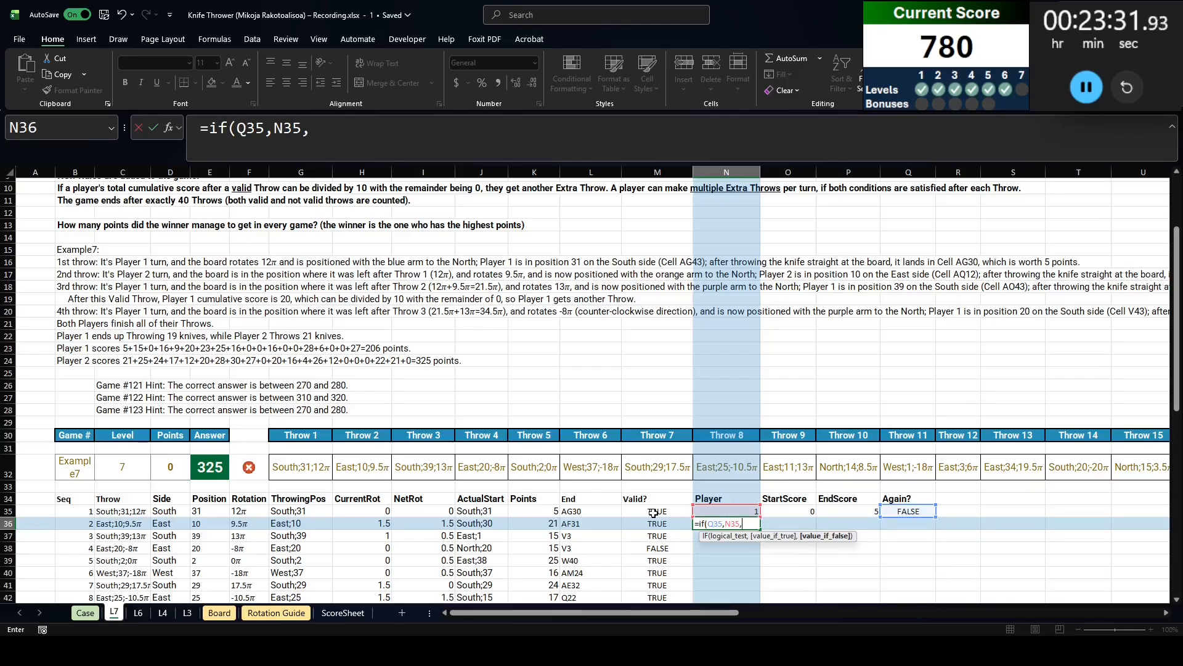
type(",3-")
key("Up")
type(")")
key("ctrl+Return")
Fill the StartScore, EndScore and Again? formulas from O35:Q35 down into row 36
key("Right")
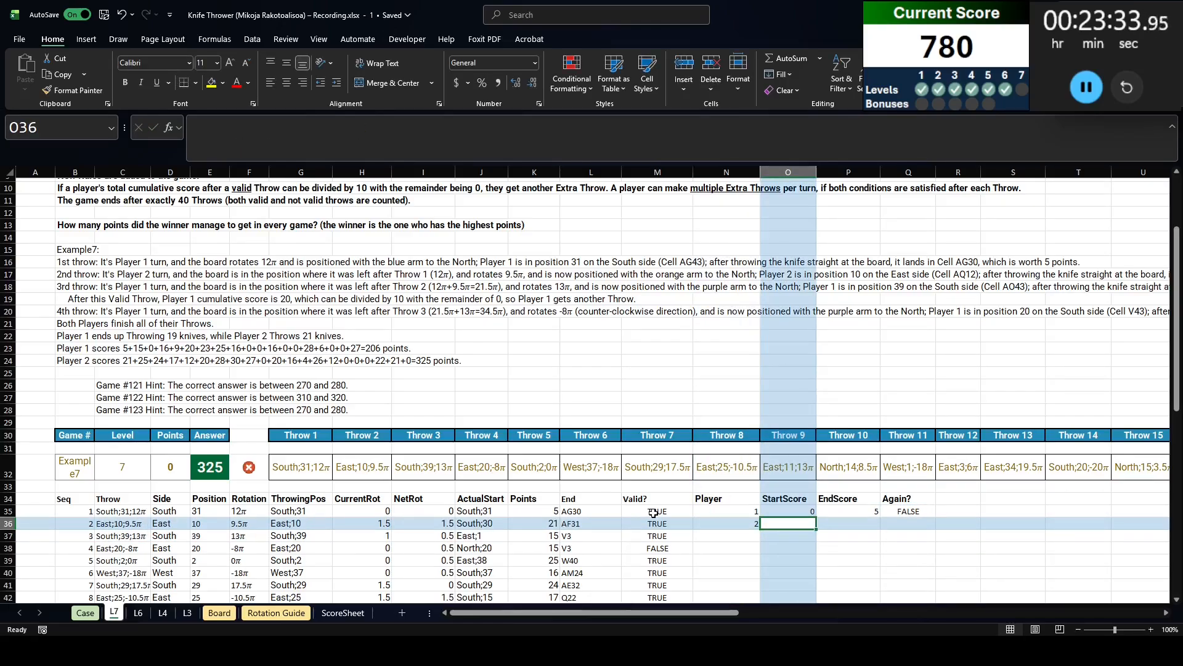
key("shift+Right")
key("shift+Right")
key("ctrl+d")
Copy the Player, StartScore, EndScore and Again? formulas in N36:Q36 down to row 74
key("Left")
key("Left")
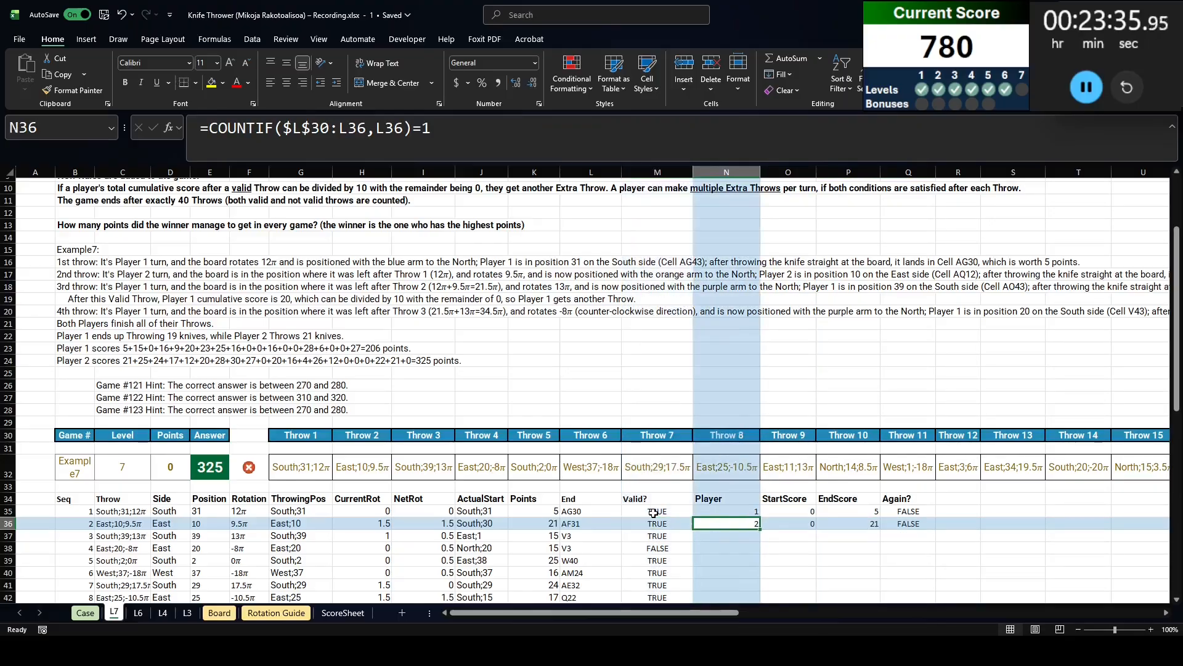
key("Right")
key("shift+Right")
key("shift+Right")
key("shift+Right")
key("ctrl+c")
key("Left")
key("ctrl+Down")
key("Right")
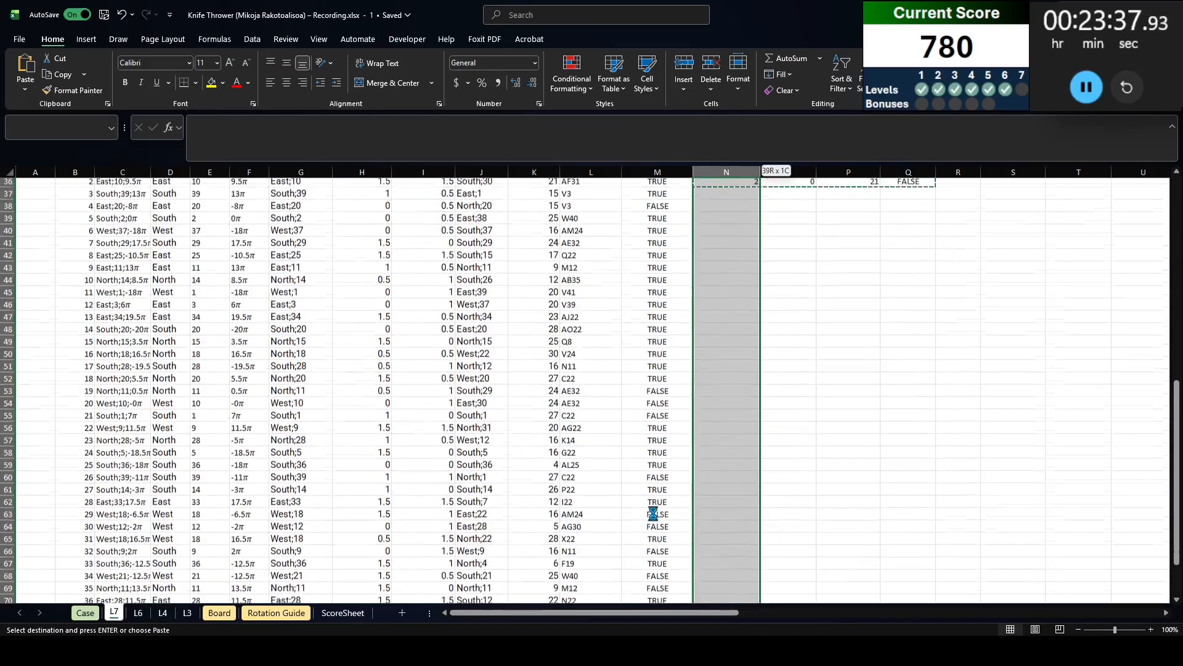
key("ctrl+Up")
scroll(653, 514, "up", 2)
Check the score and Again? results for the third and fourth throws in rows 37 and 38
left_click(790, 296)
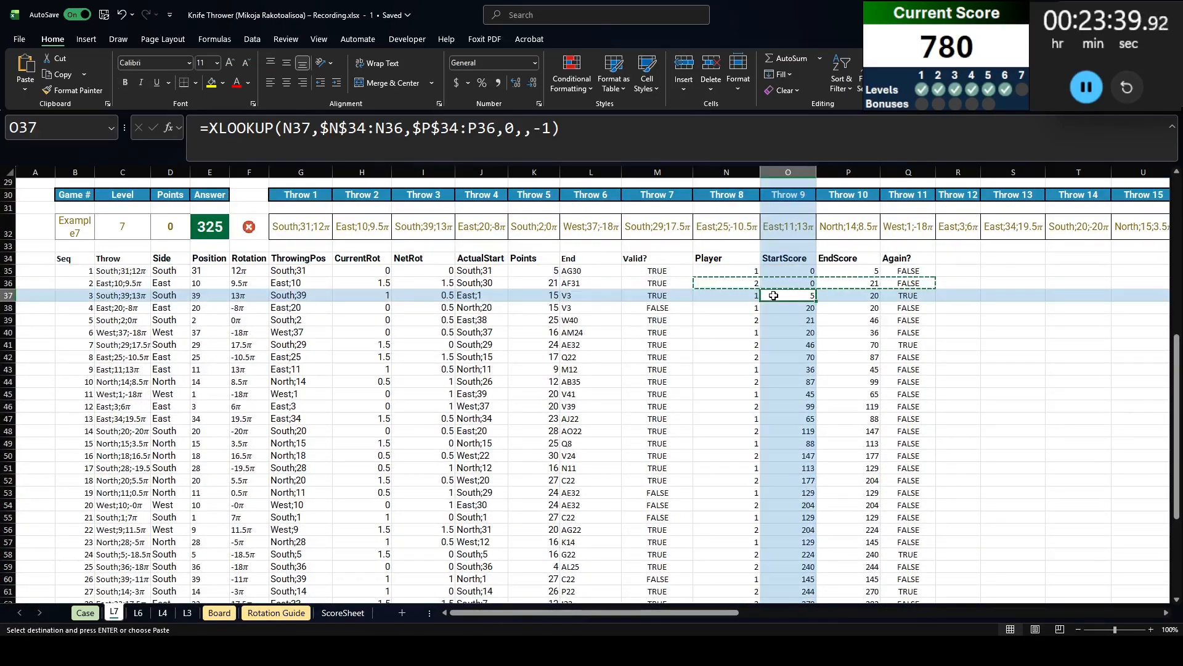
key("Right")
left_click(909, 296)
left_click(805, 308)
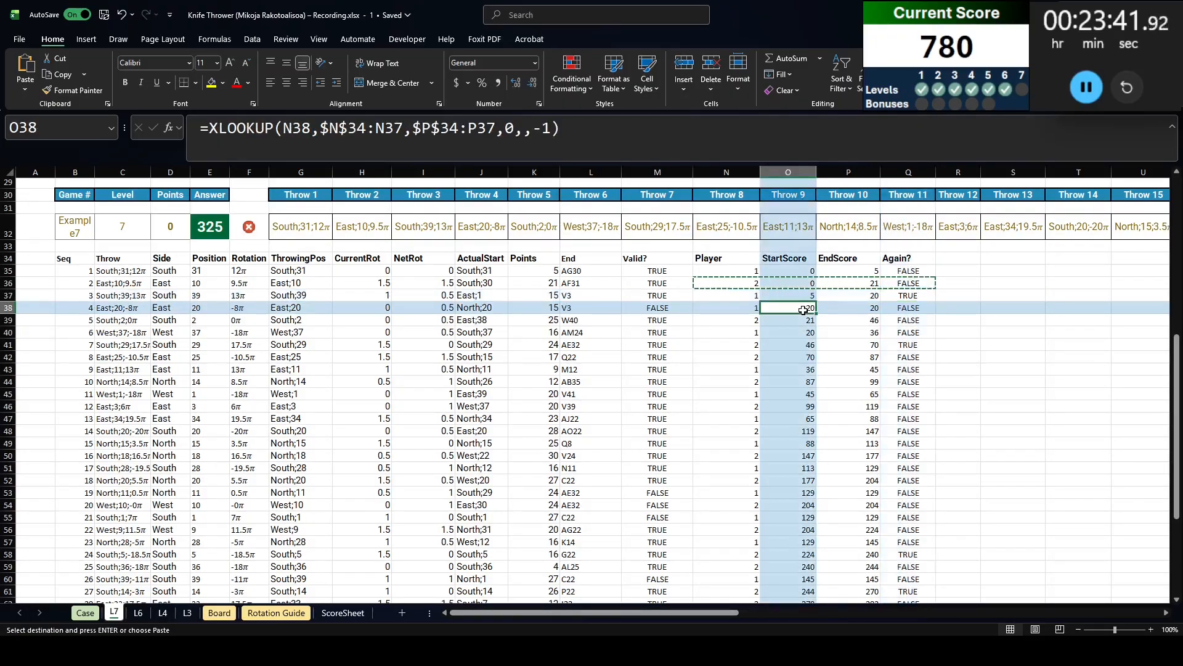
Check the fourth throw's Again? formula, the Level 7 question, and the last EndScore against the example answer
left_click(861, 306)
left_click(665, 307)
left_click(908, 308)
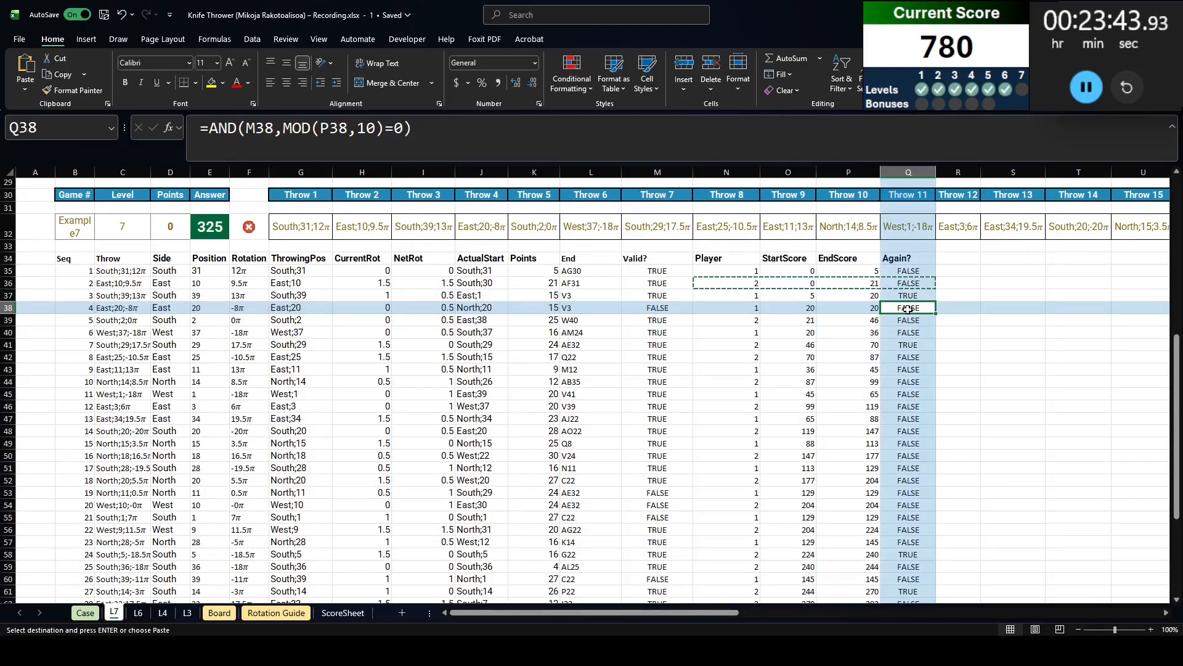
scroll(875, 419, "down", 3)
scroll(771, 376, "up", 5)
scroll(771, 375, "up", 4)
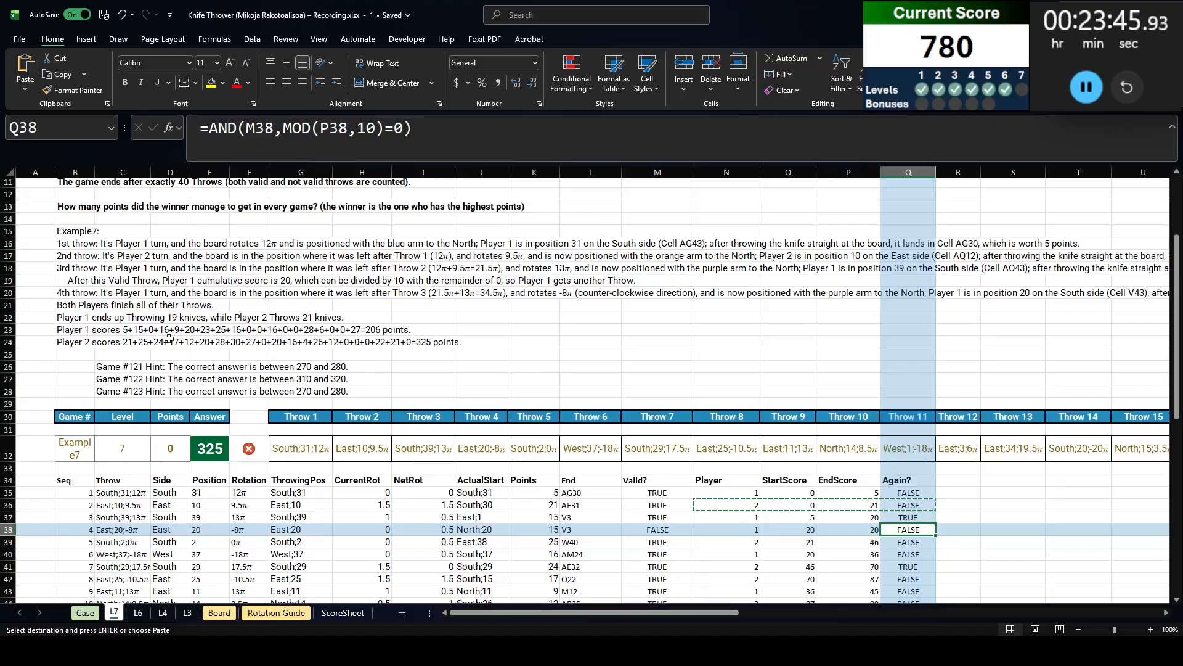
left_click(74, 207)
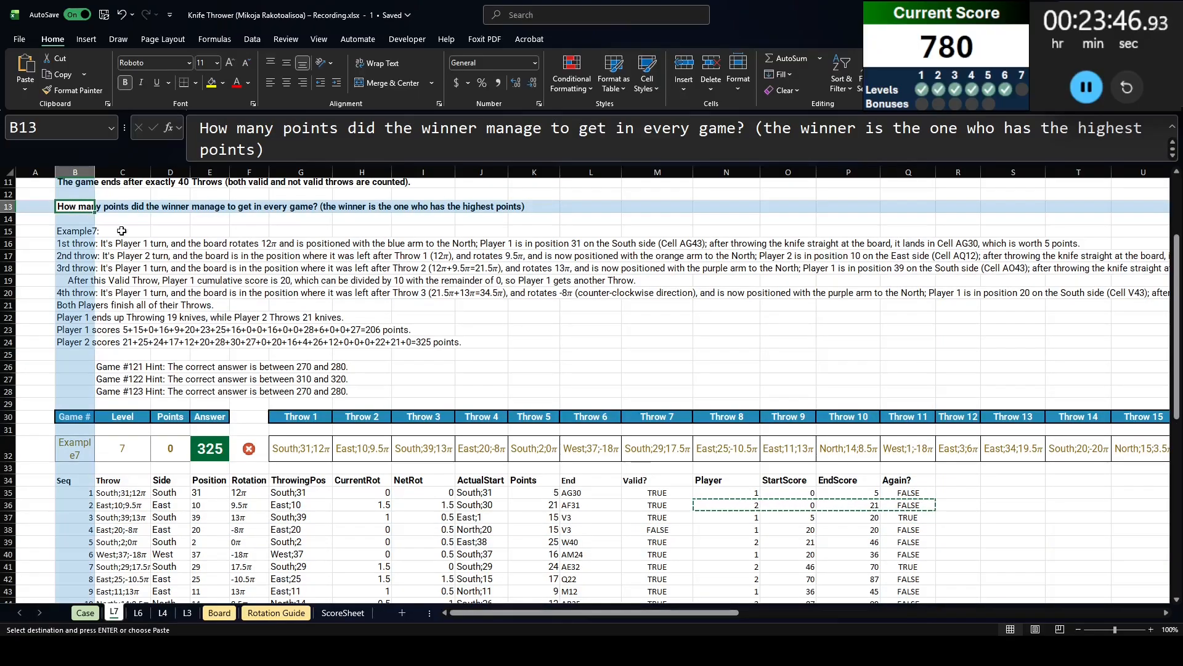
left_click(196, 447)
scroll(467, 405, "down", 15)
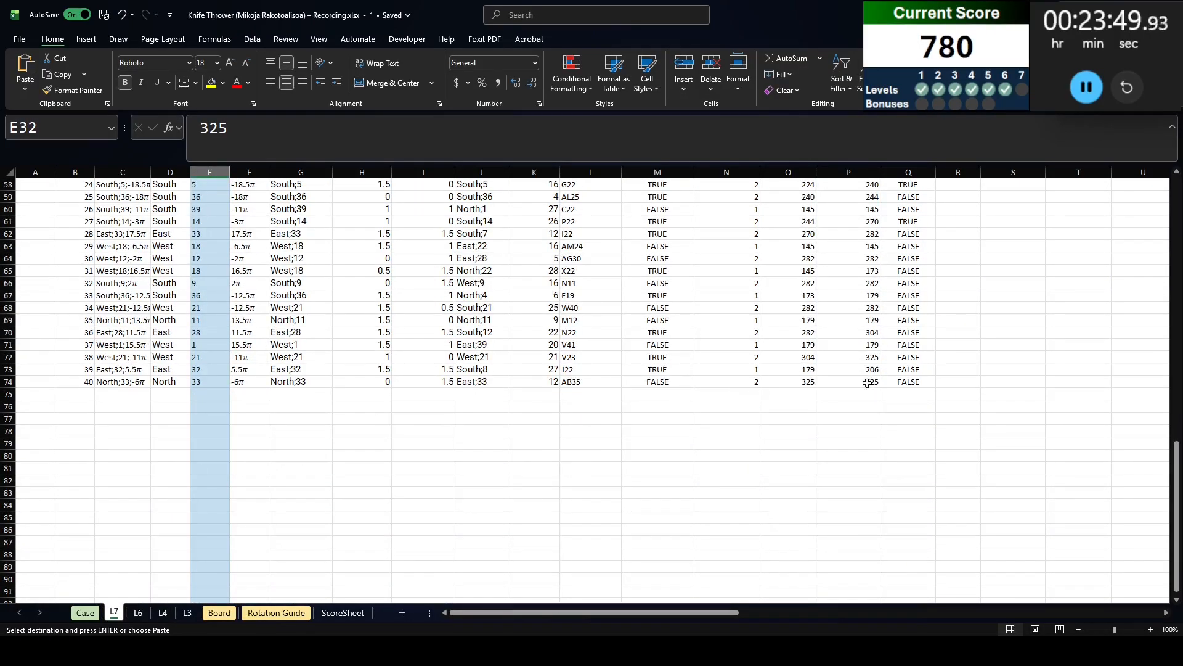
left_click(867, 382)
scroll(867, 382, "up", 15)
Enter player numbers 1 and 2 as headings in cells S34 and T34
left_click(1035, 440)
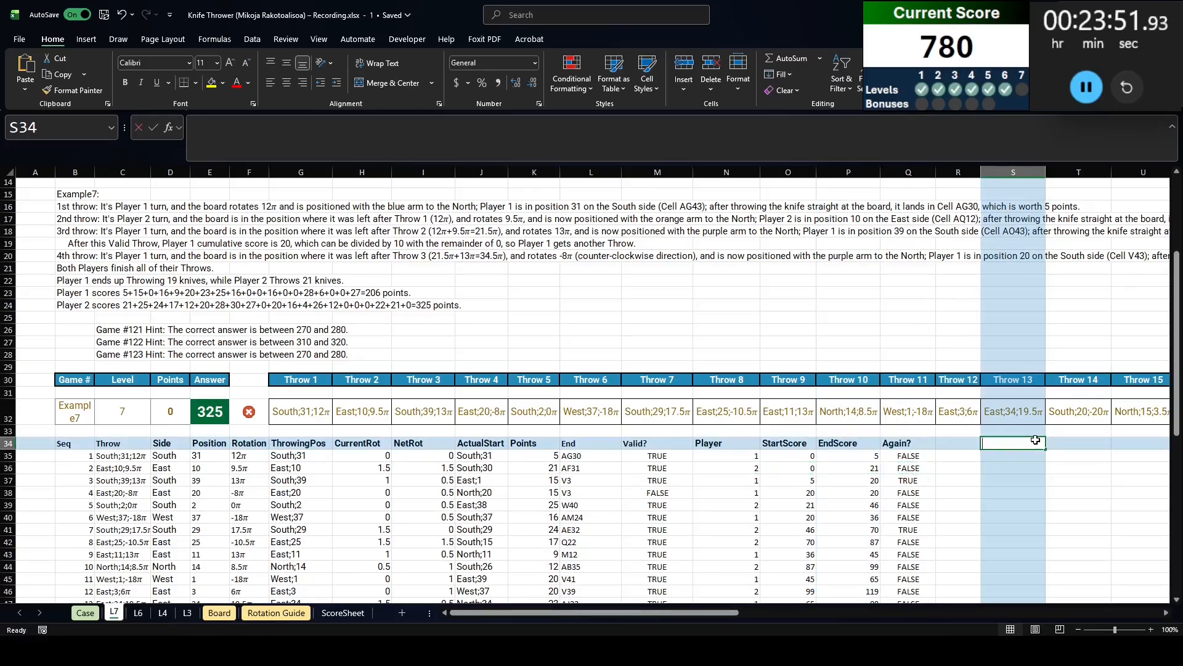
type("1")
key("Tab")
type("2")
key("Tab")
key("Return")
Enter =XLOOKUP(S34:T34,N35:N74,P35:P74,,,-1) in S35 to return each player's final EndScore
type("=XLOOKUP(")
key("Up")
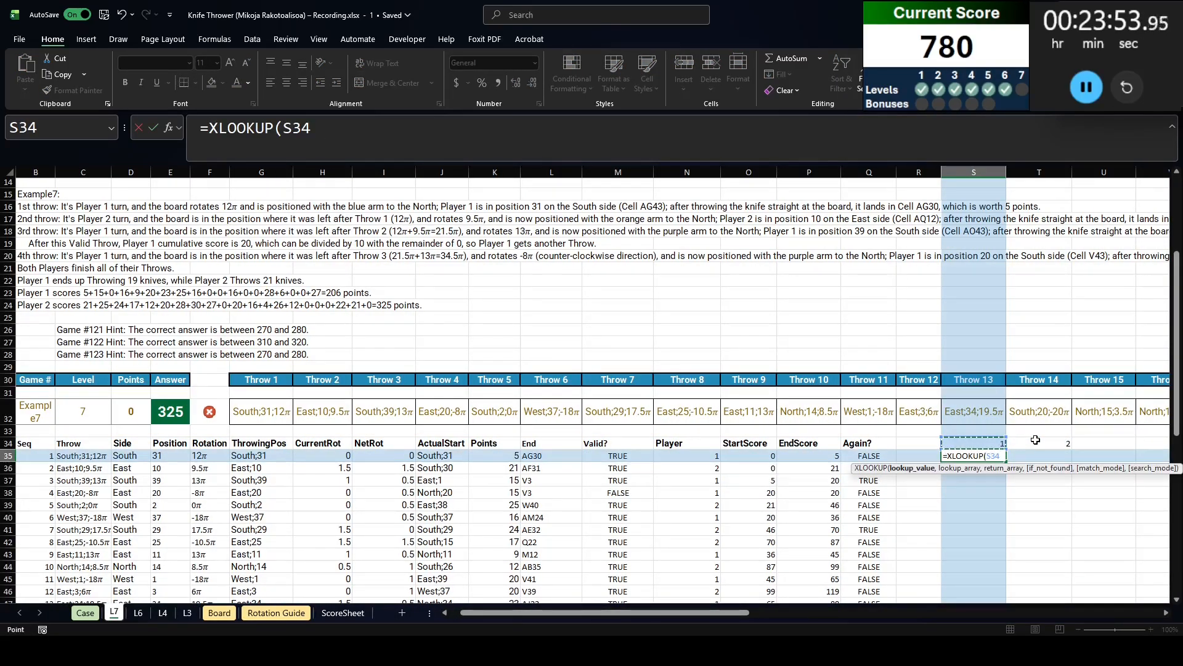
key("shift+Right")
type(",")
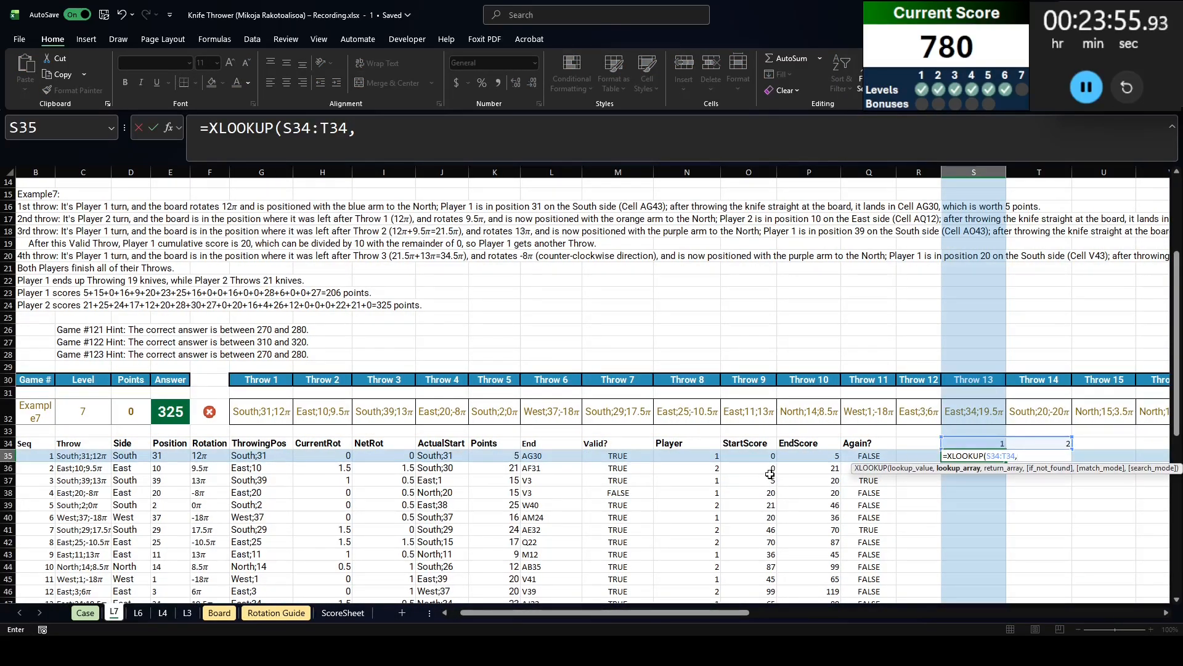
left_click(685, 458)
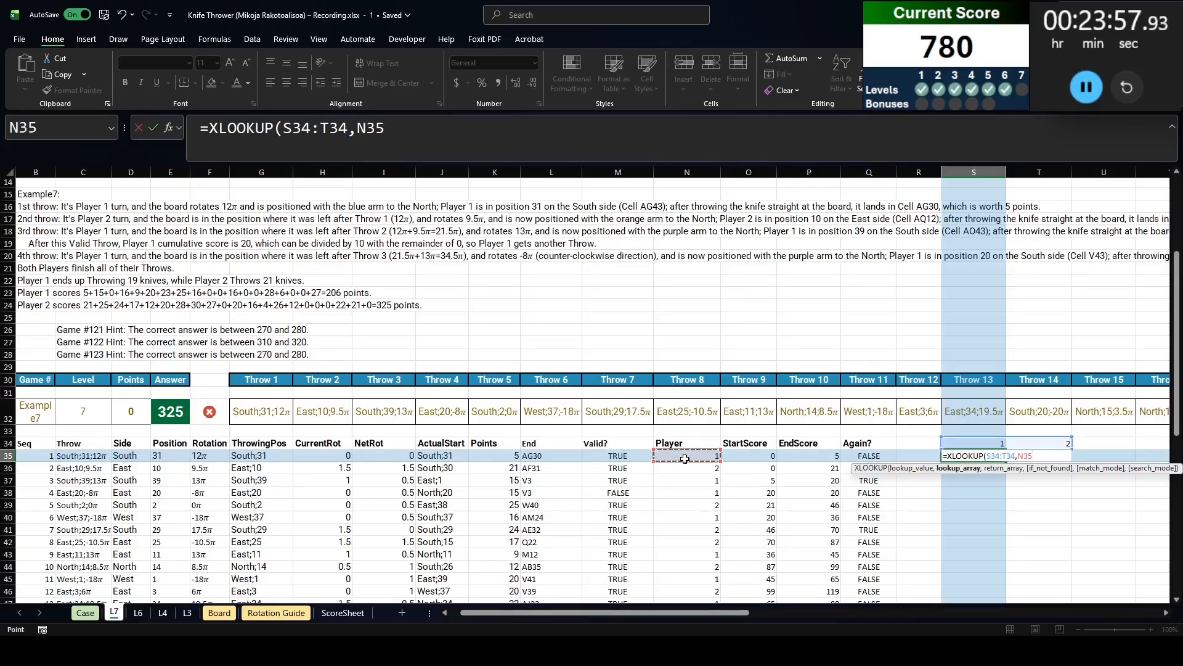
key("ctrl+shift+Down")
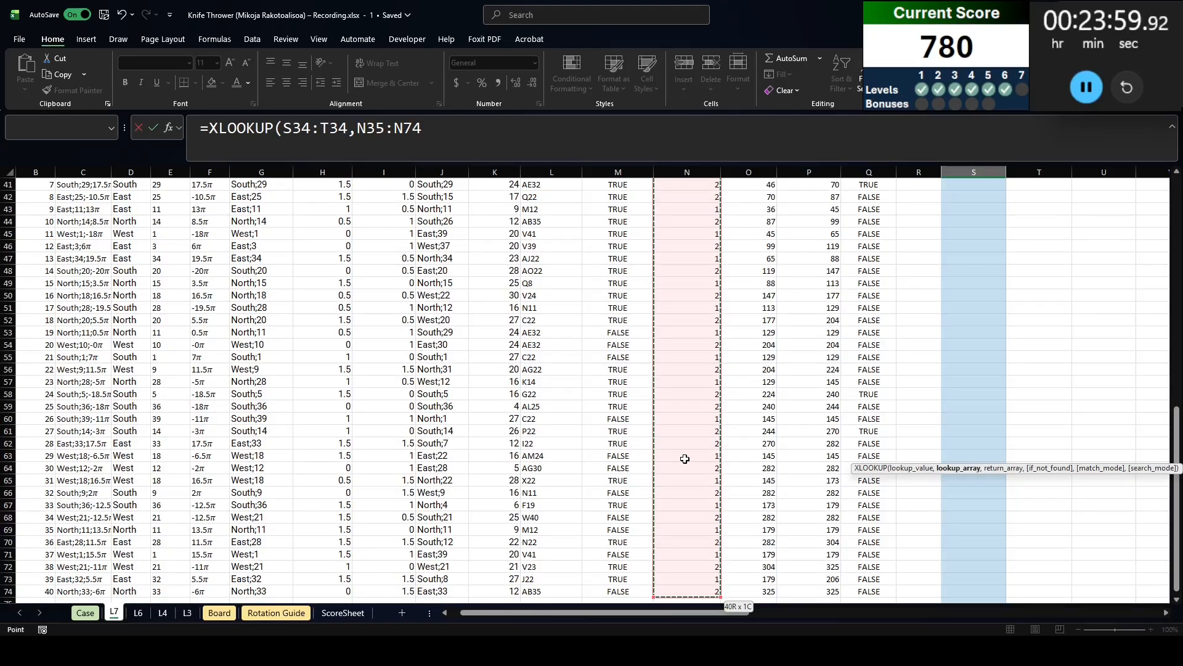
type(",")
left_click(817, 368)
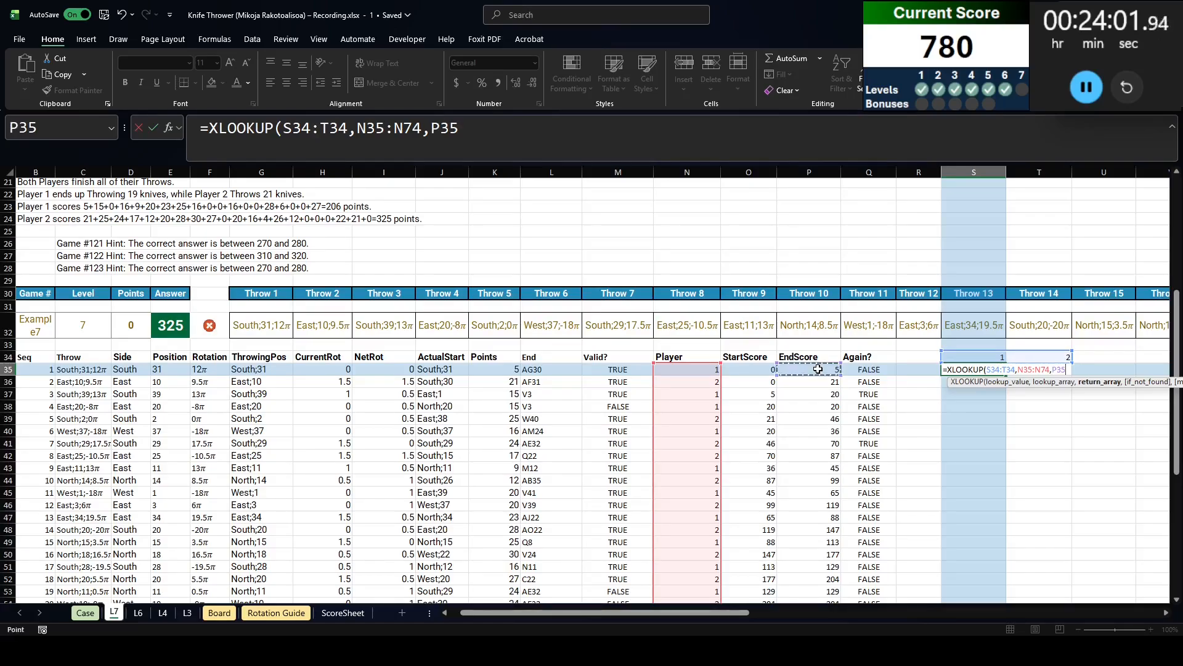
key("ctrl+shift+Down")
type(",,")
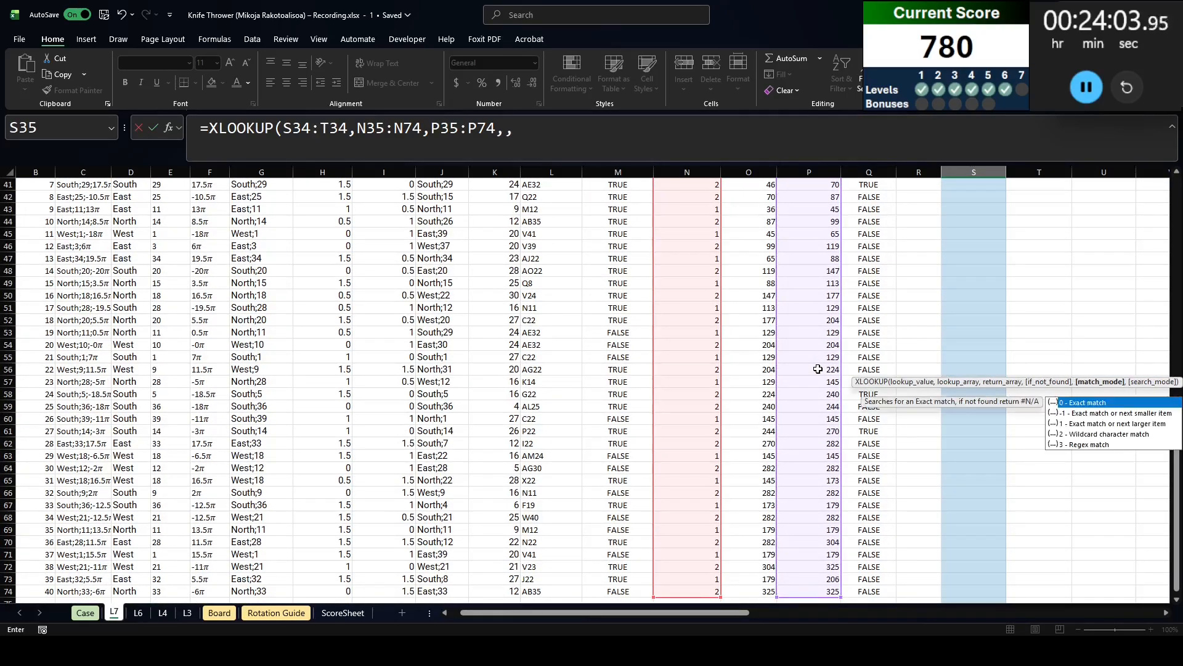
type(",-1)")
key("Return")
key("Up")
key("Up")
key("Up")
key("Down")
key("Down")
key("Right")
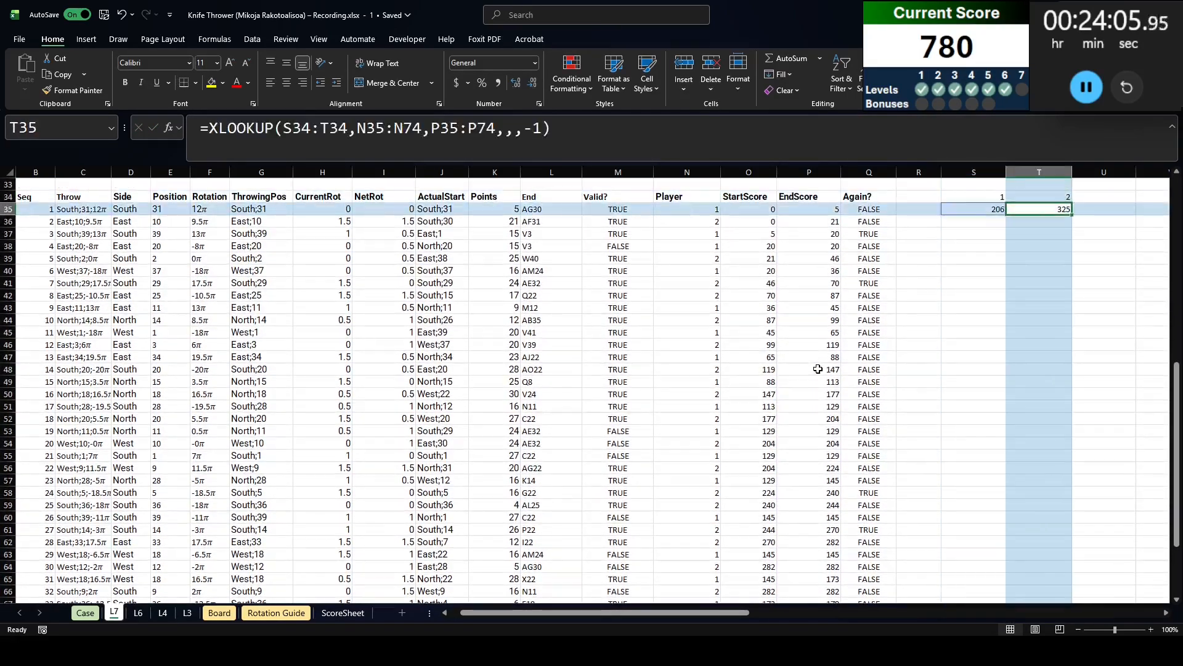
scroll(818, 368, "up", 2)
scroll(818, 368, "up", 6)
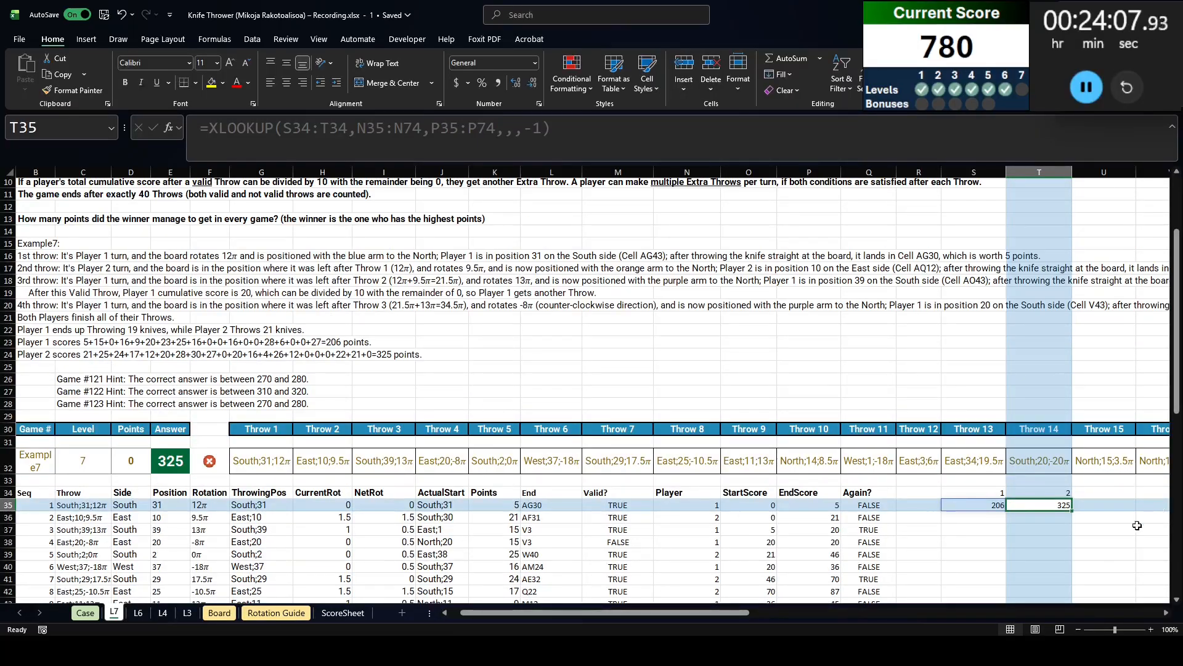
Enter =MAX(S35#) in W34 to return the winner's points
scroll(1166, 613, "right", 4)
left_click(1042, 492)
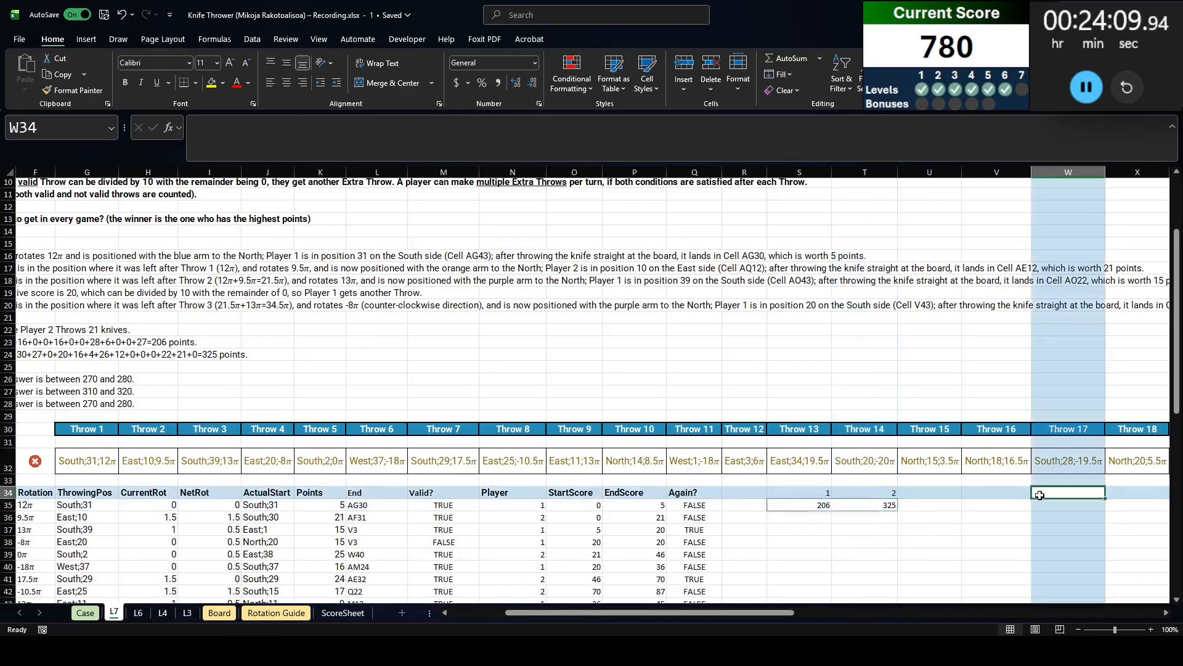
type("=max(")
key("Left")
key("Left")
key("Left")
key("Down")
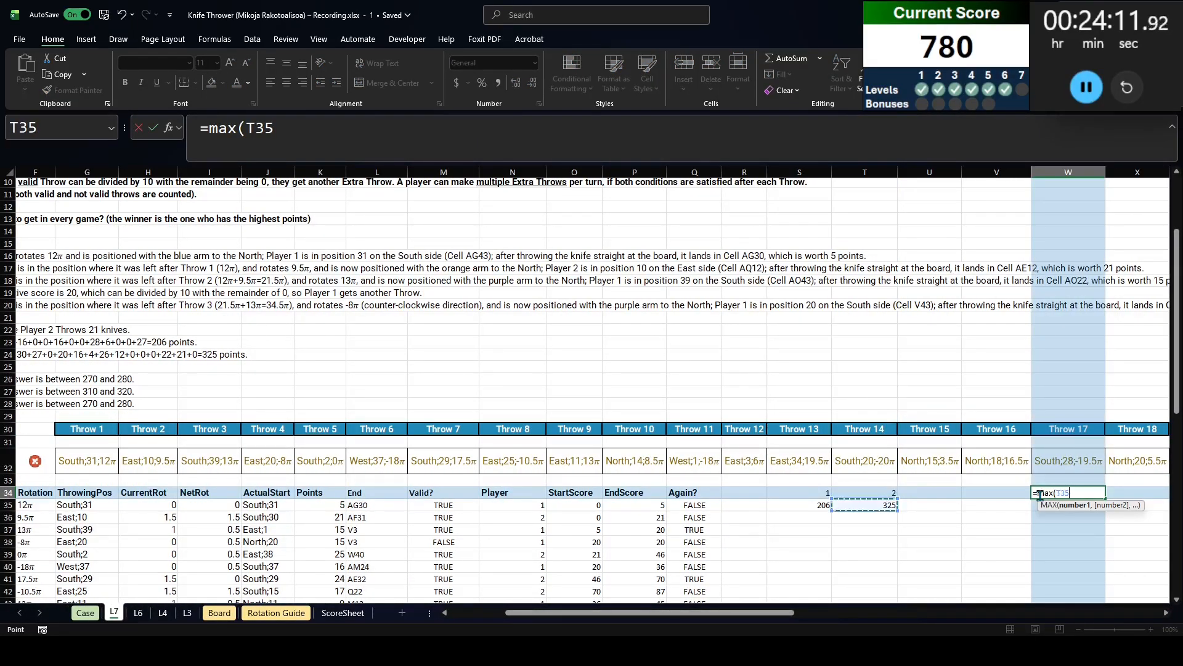
key("shift+Left")
key("Return")
key("Left")
Copy the Level 7 game numbers 121 to 140 from the Case sheet and paste their values into L7 from V35 down
key("ctrl+Page_Up")
scroll(431, 570, "down", 4)
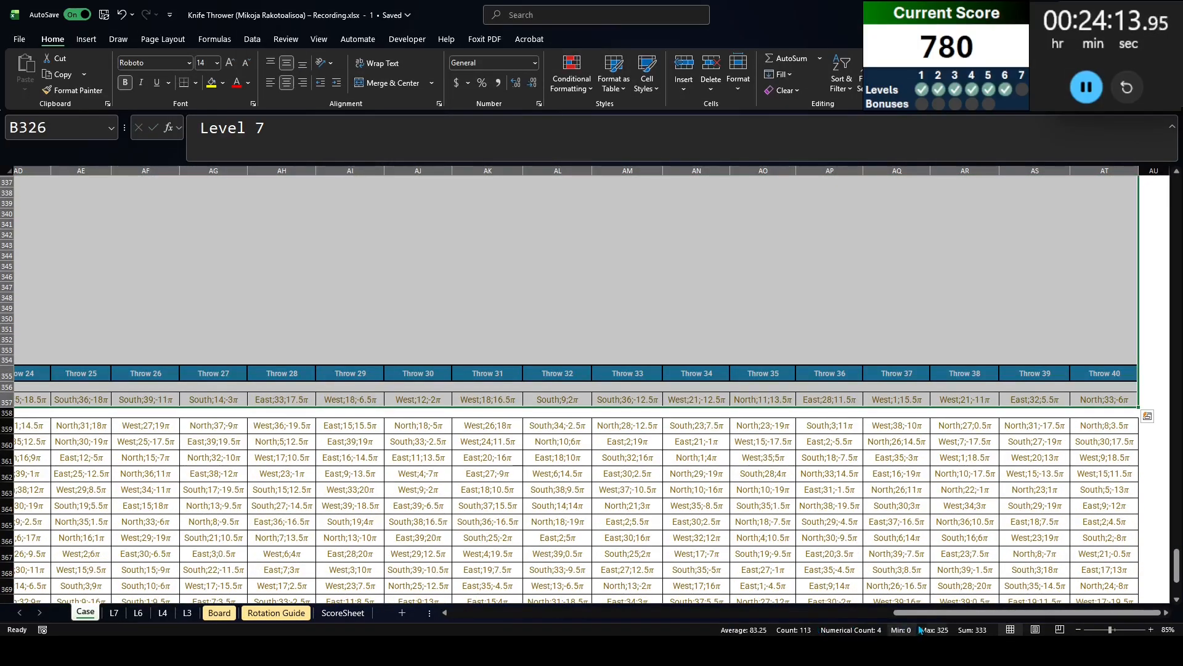
scroll(153, 518, "left", 10)
left_click(45, 423)
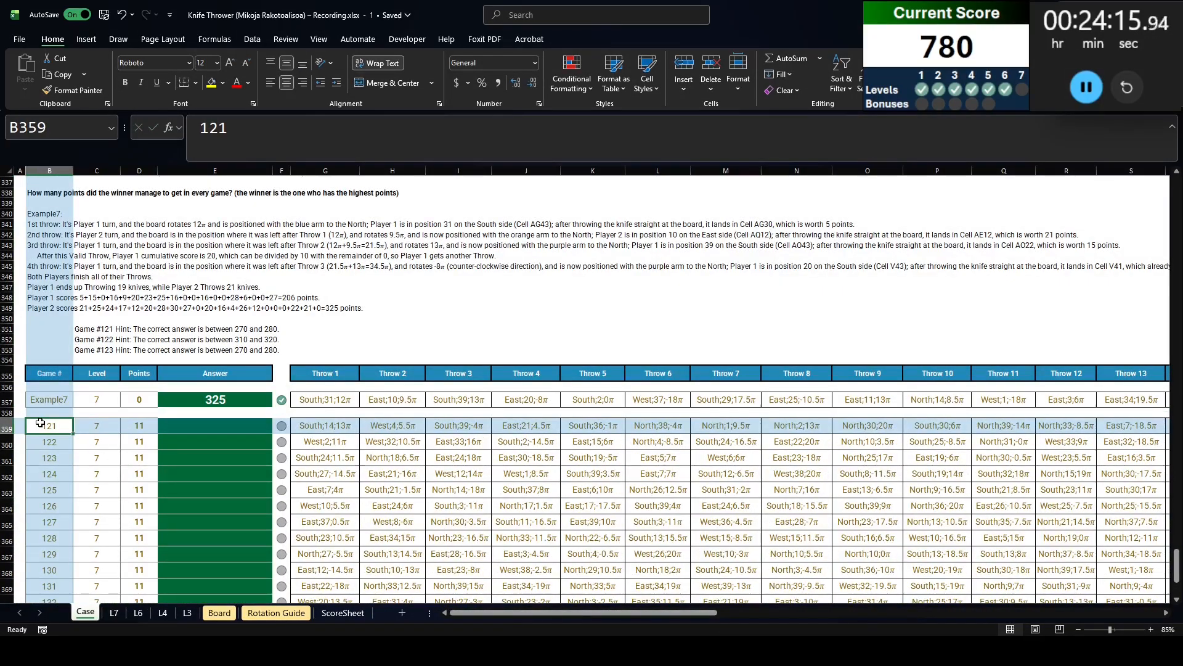
key("ctrl+shift+Down")
key("ctrl+c")
key("ctrl+Page_Down")
key("ctrl+shift+v")
Try to calculate every game's winning score with a data table over V34:W54, using Game # cell B32 as input
key("Up")
key("shift+Right")
key("ctrl+shift+Down")
key("ctrl+shift+Down")
type("t")
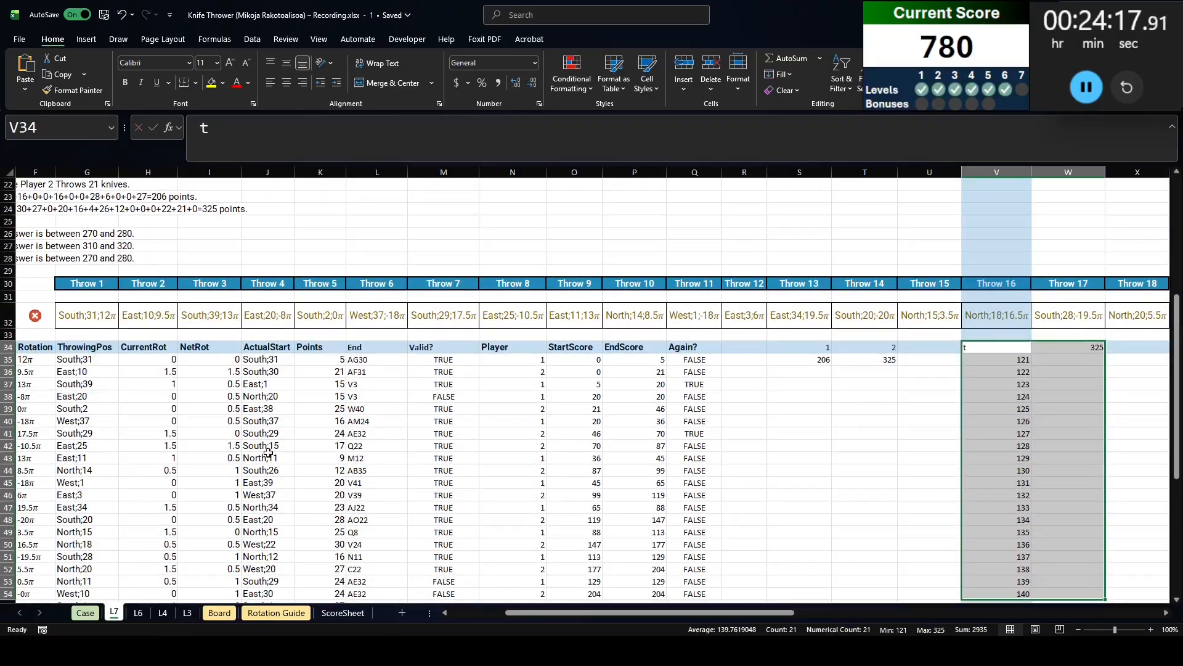
key("Tab")
left_click_drag(536, 612, 296, 573)
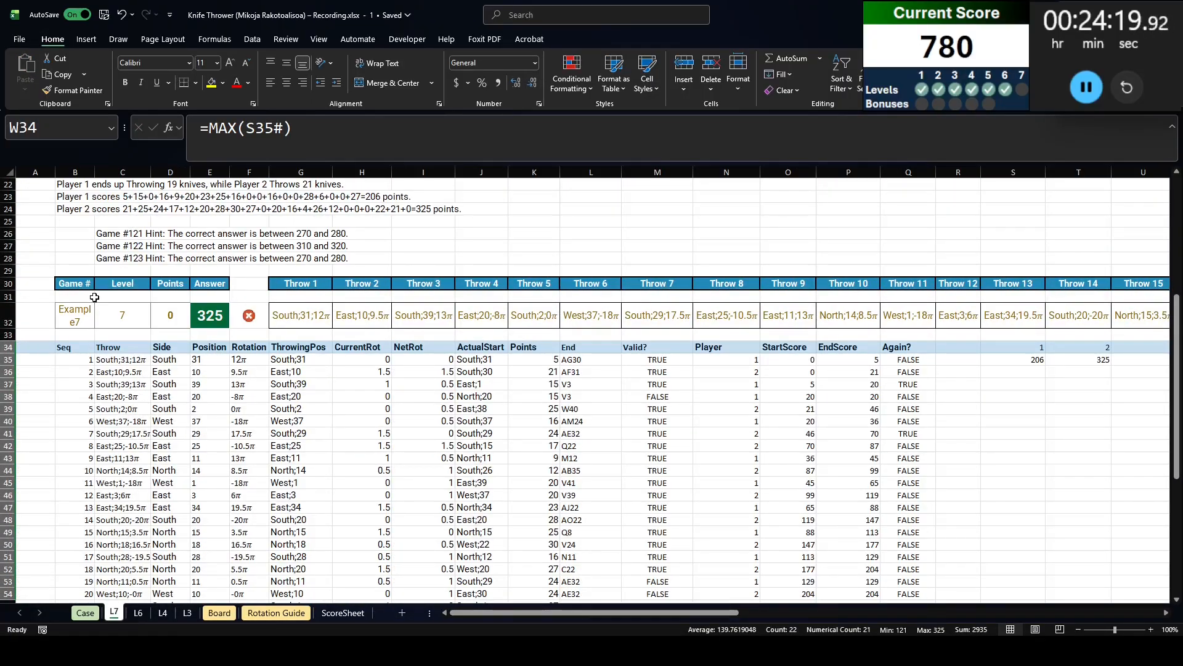
key("alt+a")
key("w")
key("t")
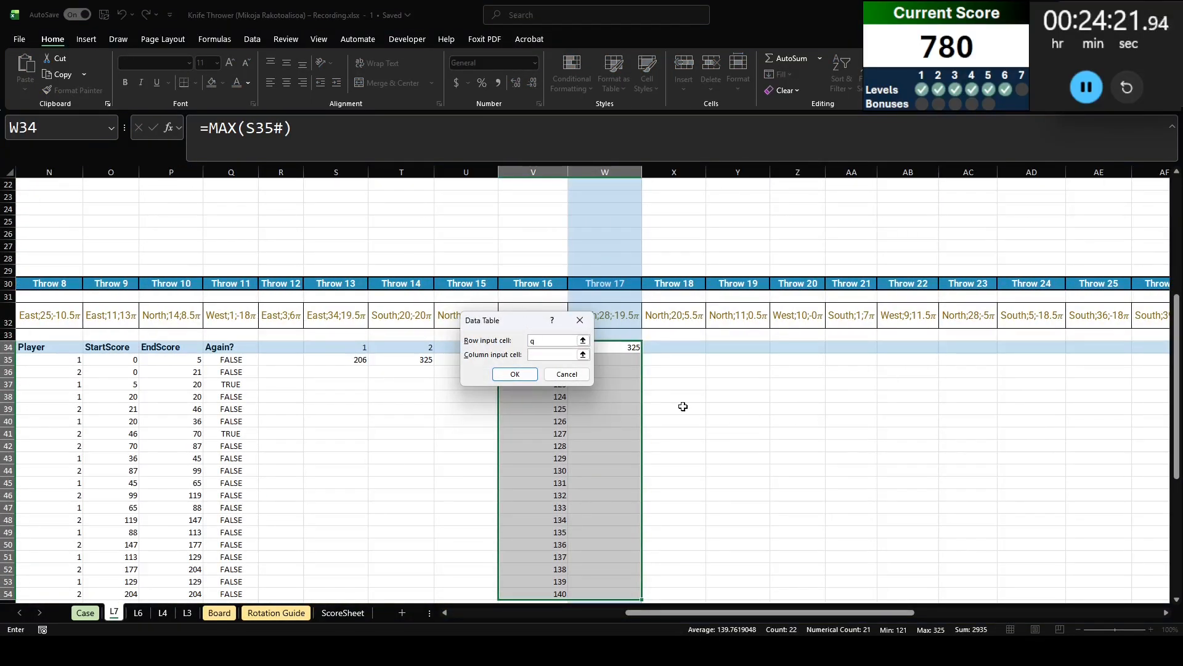
left_click_drag(695, 614, 395, 586)
left_click(73, 310)
key("Return")
key("Right")
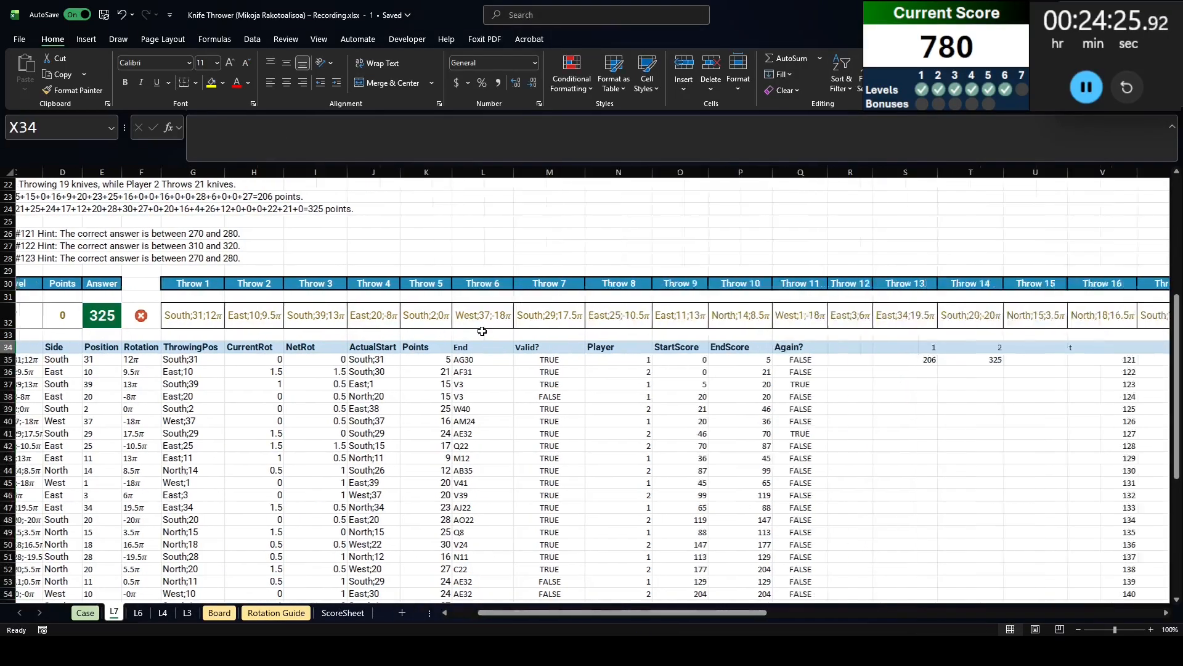
Copy W35:W54 and paste it into the Level 7 Answer column of the Case sheet, starting at E359
key("Left")
key("Down")
key("ctrl+shift+Down")
key("ctrl+c")
key("ctrl+Page_Up")
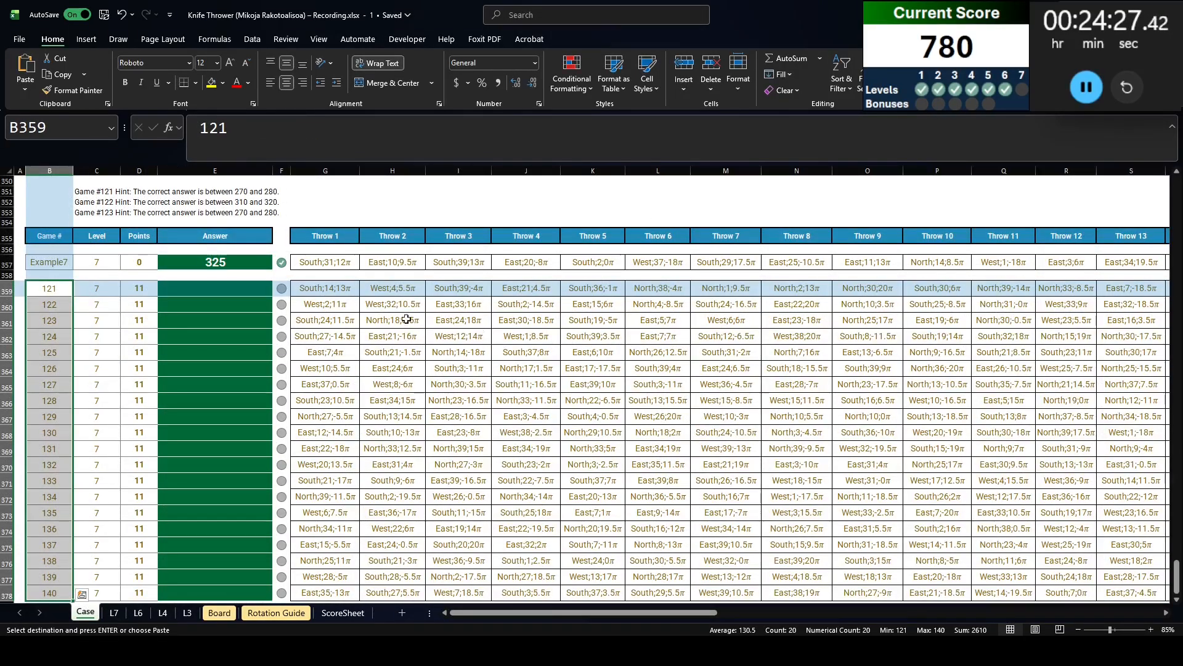
left_click(193, 291)
key("ctrl+v")
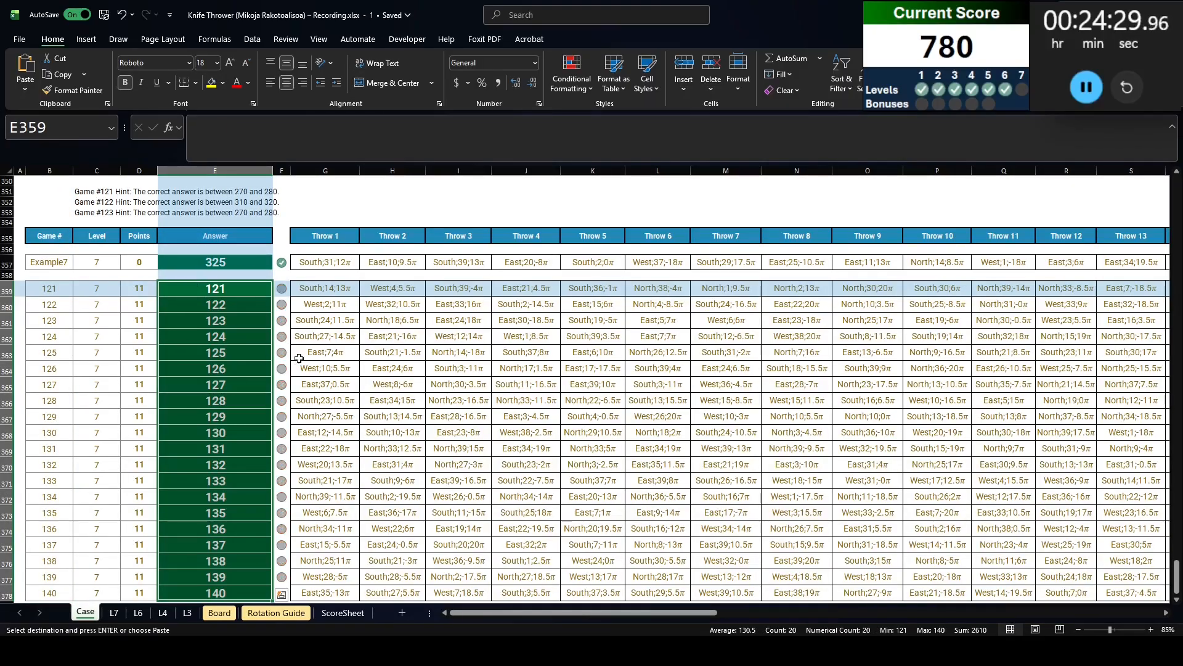
key("Escape")
Compare the setup with sheet L6, inspect the formulas in W34 and N32, and clear the values in W35:W54
key("ctrl+Page_Down")
key("ctrl+Page_Down")
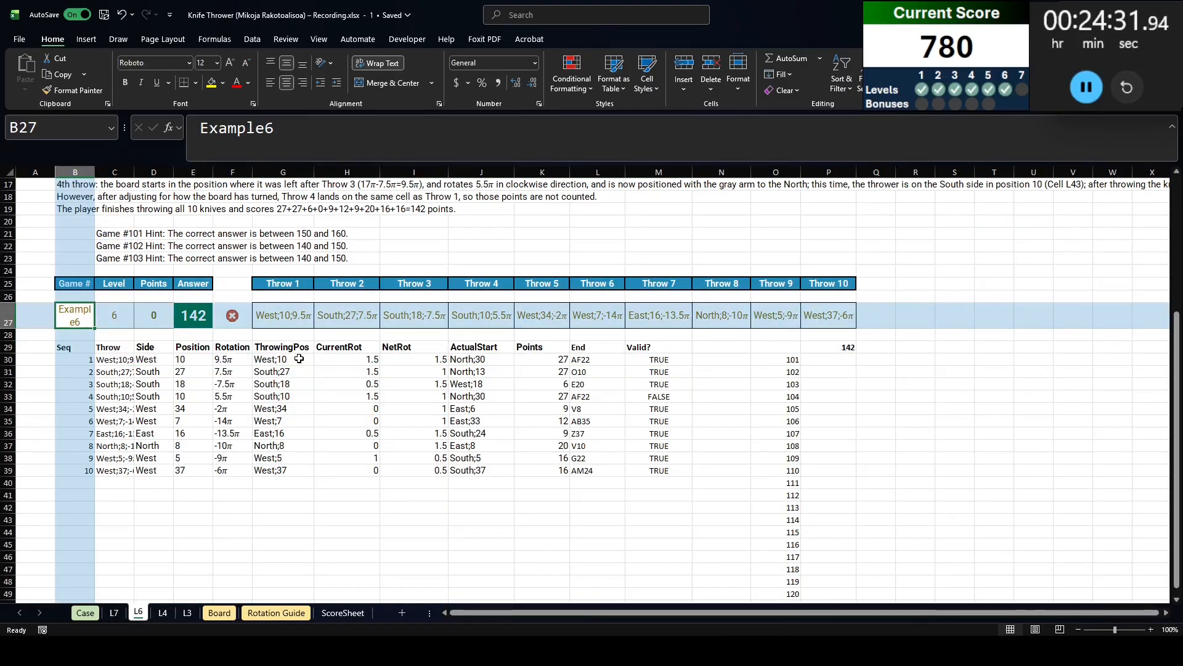
key("ctrl+Page_Up")
left_click(1062, 346)
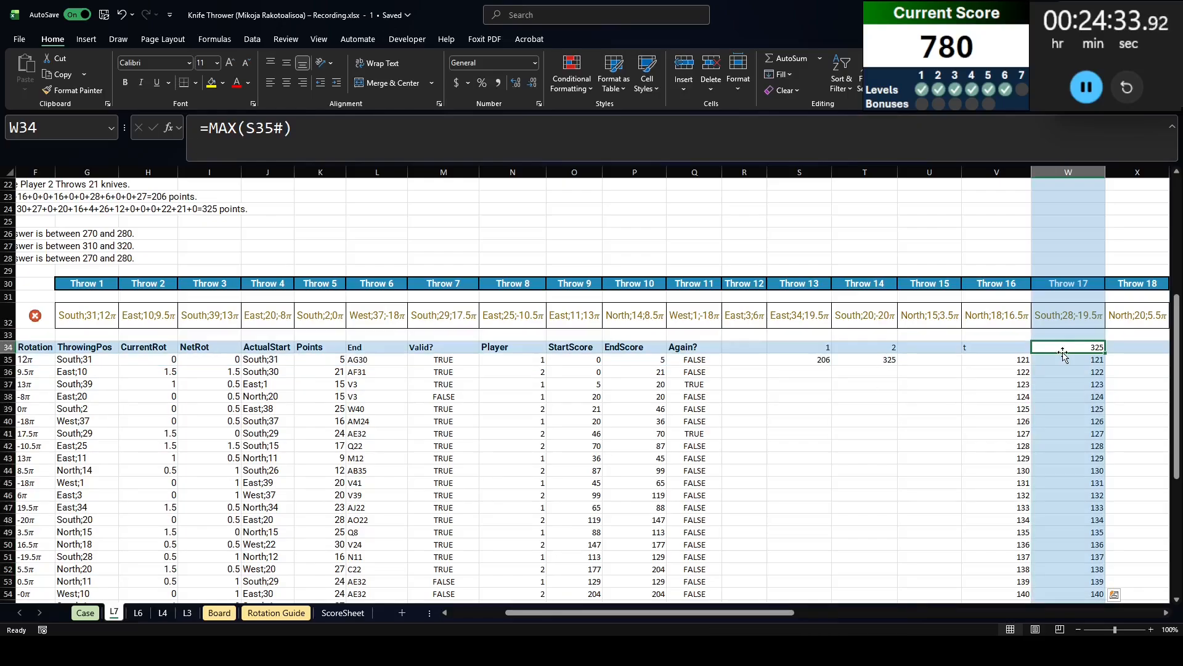
double_click(1062, 345)
left_click(498, 315)
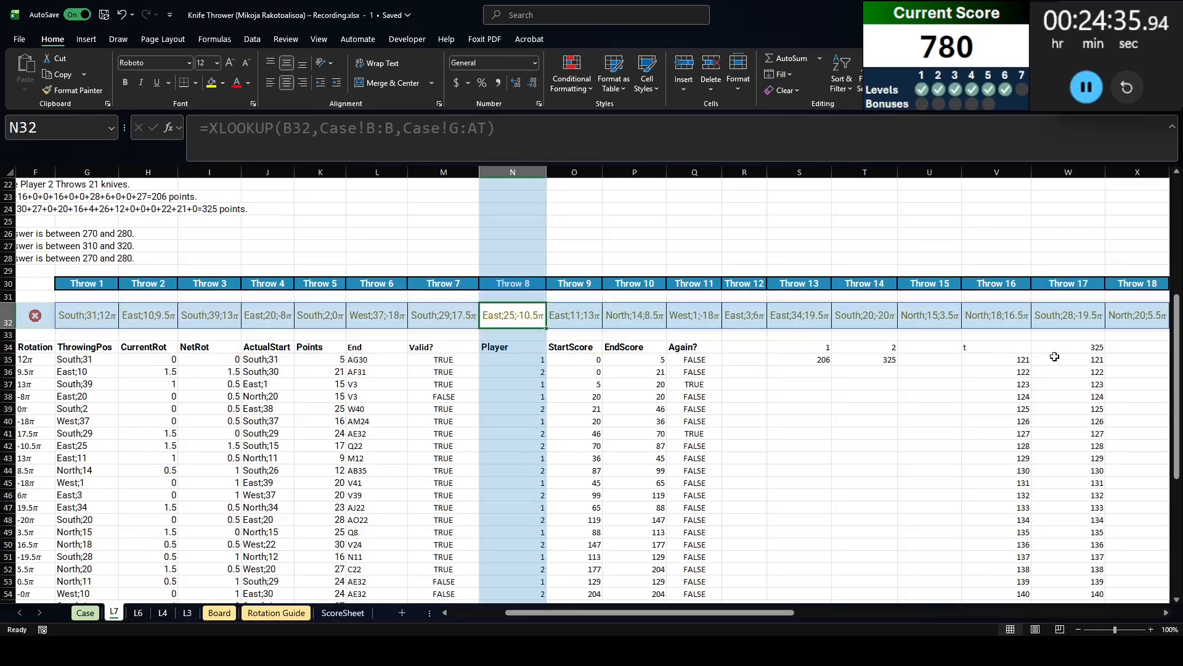
left_click(1099, 370)
left_click(1096, 361)
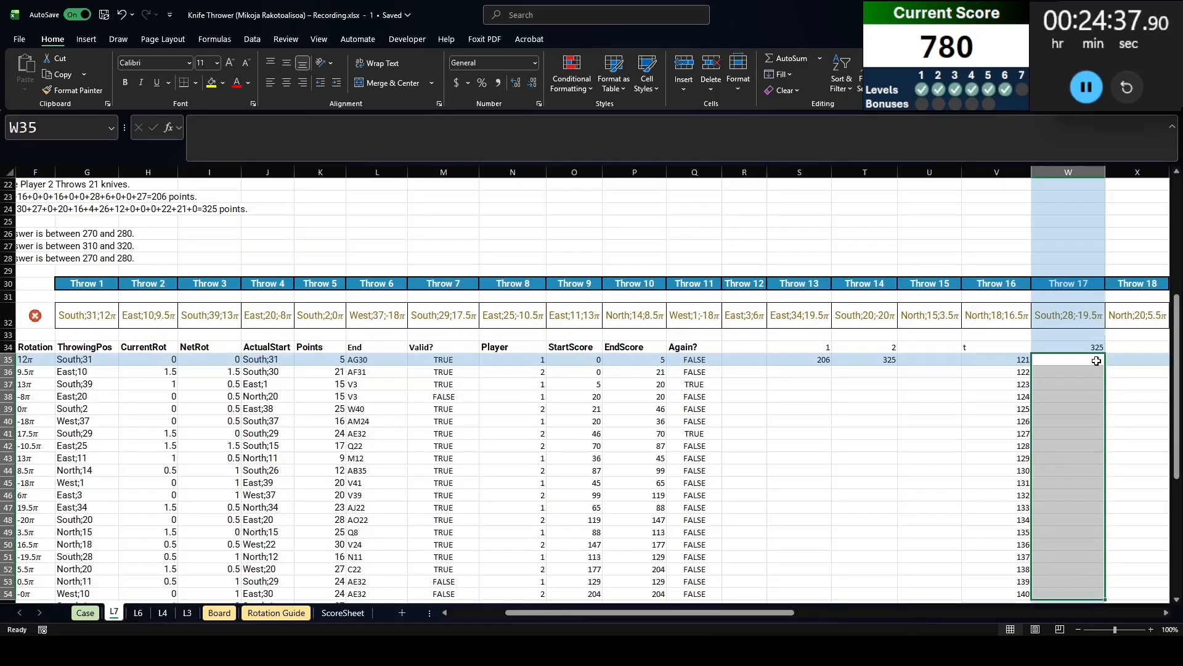
Create a data table over V34:W54 with Game # cell B32 as the column input cell
key("Left")
key("Up")
key("ctrl+shift+Right")
key("ctrl+shift+Down")
key("ctrl+shift+Down")
key("alt+d")
key("t")
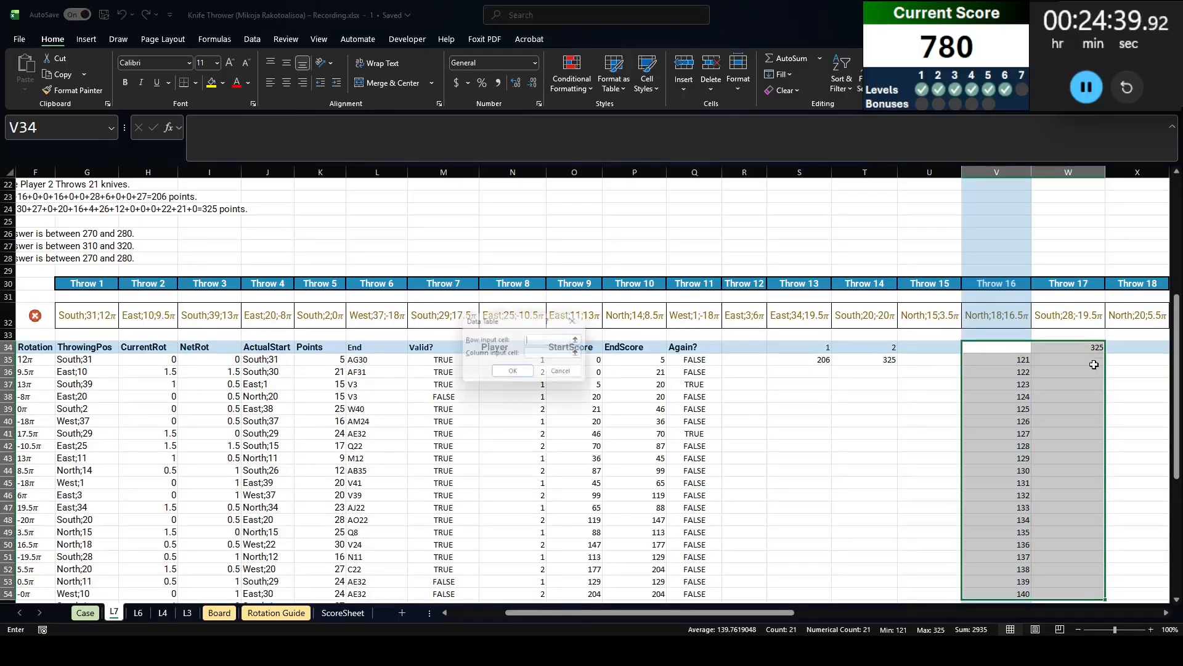
left_click_drag(589, 616, 735, 612)
left_click(75, 315)
key("Return")
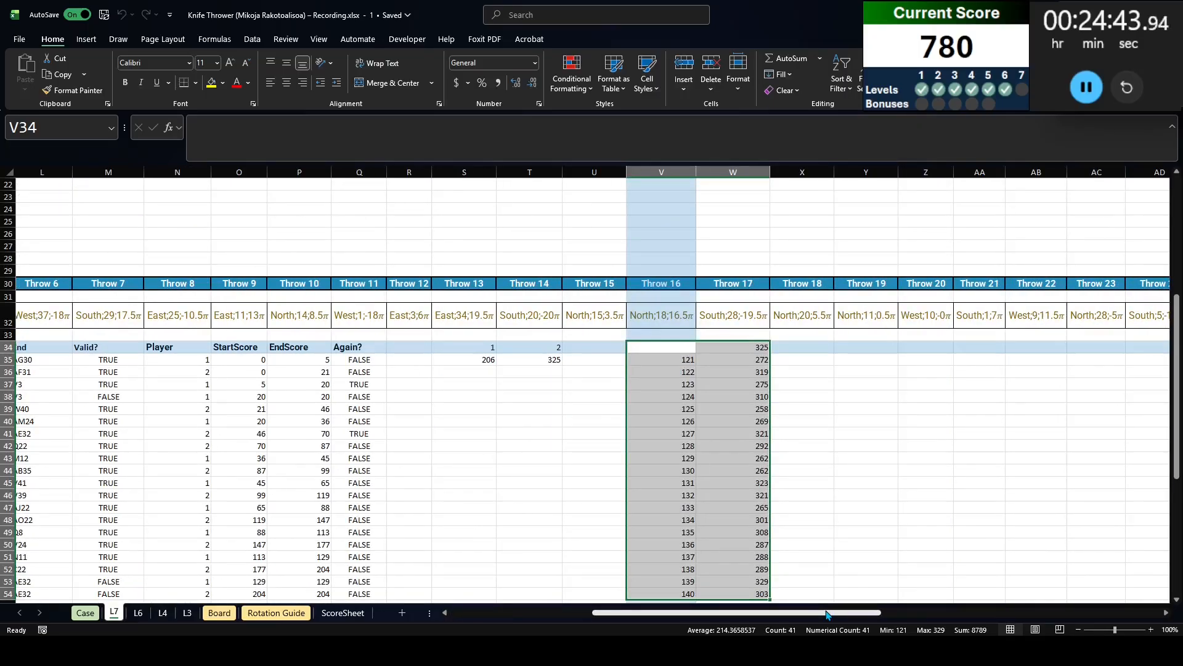
Copy the data table results in W35:W54 into the Level 7 Answer cells from E359 down on the Case sheet
left_click(726, 349)
key("Down")
key("ctrl+shift+Down")
key("ctrl+c")
key("ctrl+Page_Up")
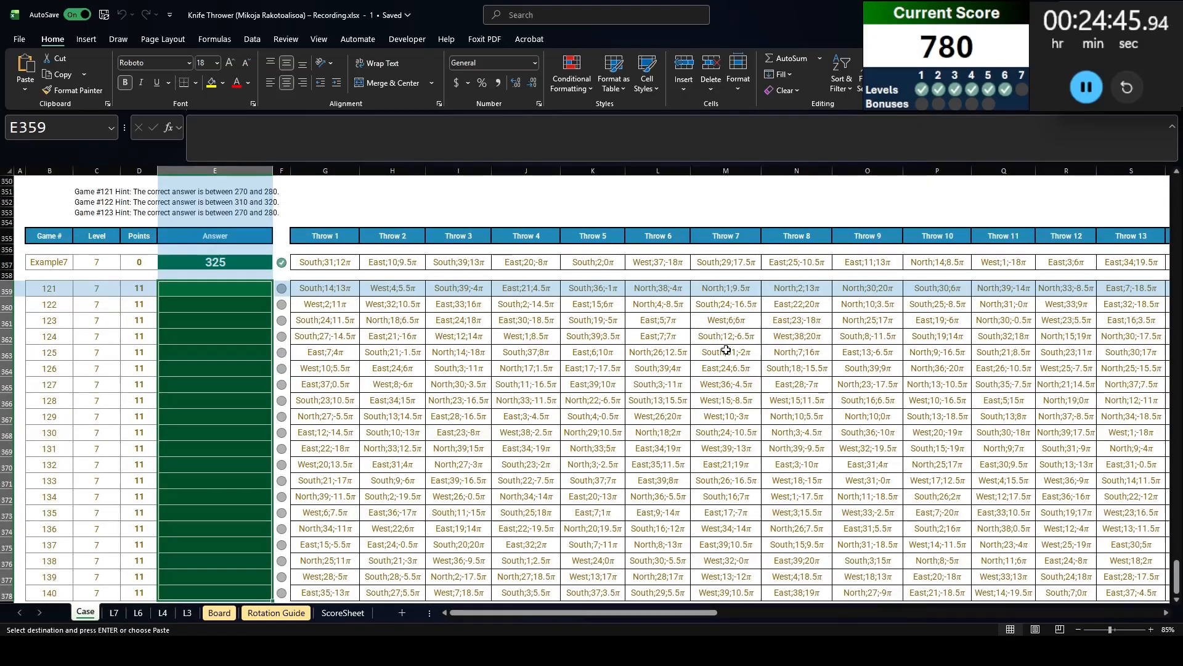
key("ctrl+v")
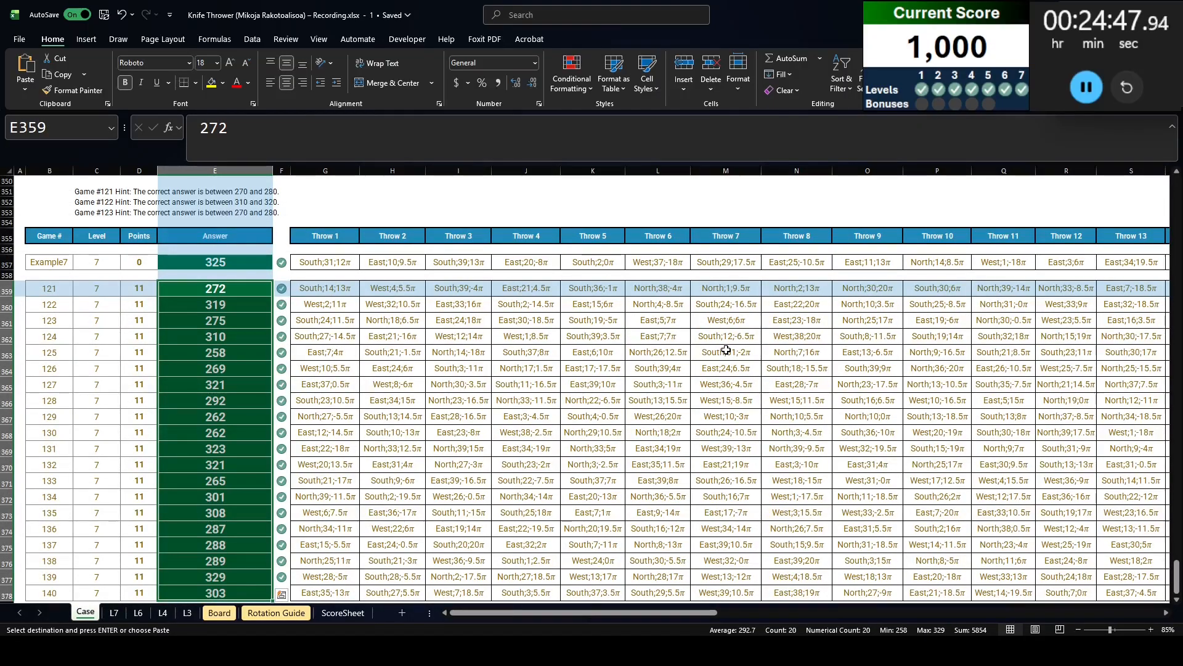
key("ctrl+Page_Down")
key("ctrl+Page_Up")
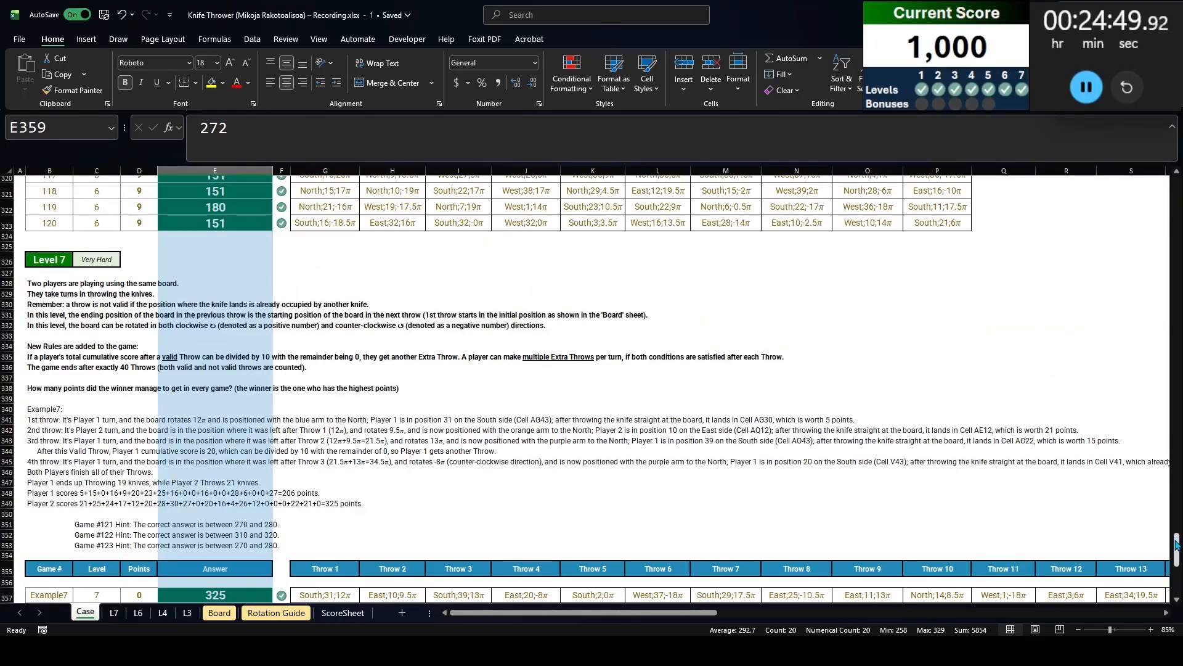
Review the bonus questions on the Case sheet and examine the Level 1 throw notation for Bonus A
left_click_drag(1176, 542, 1176, 216)
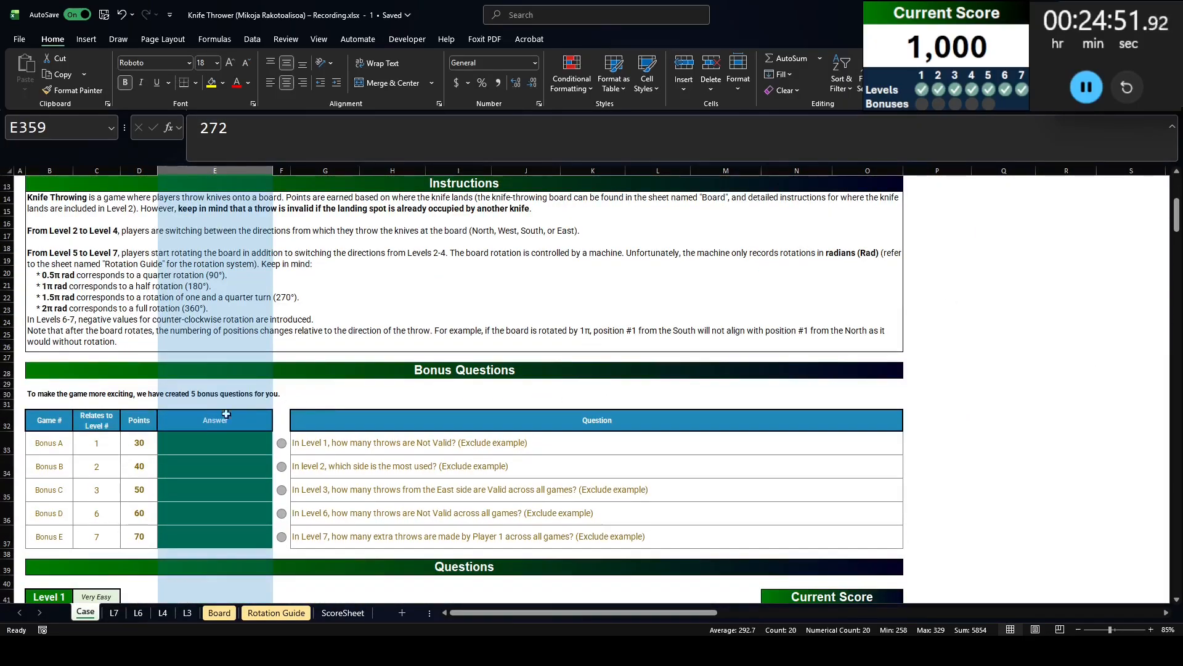
left_click(333, 420)
left_click(343, 438)
scroll(342, 431, "down", 8)
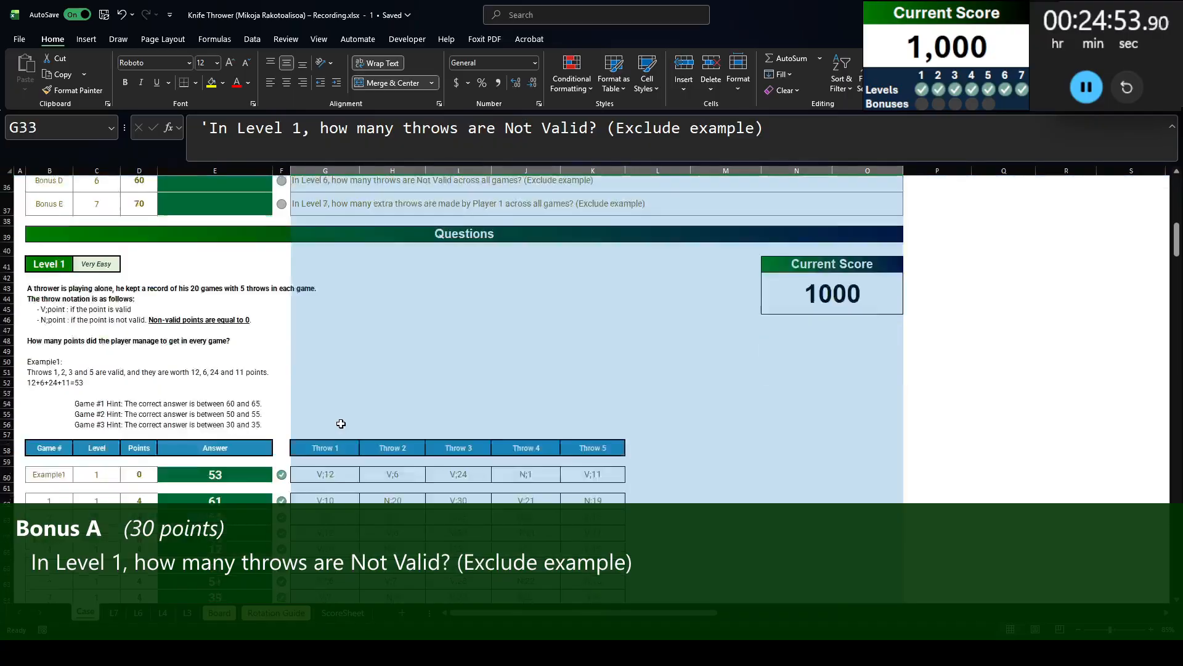
scroll(341, 423, "down", 2)
left_click(322, 364)
scroll(533, 486, "down", 5)
scroll(388, 444, "up", 5)
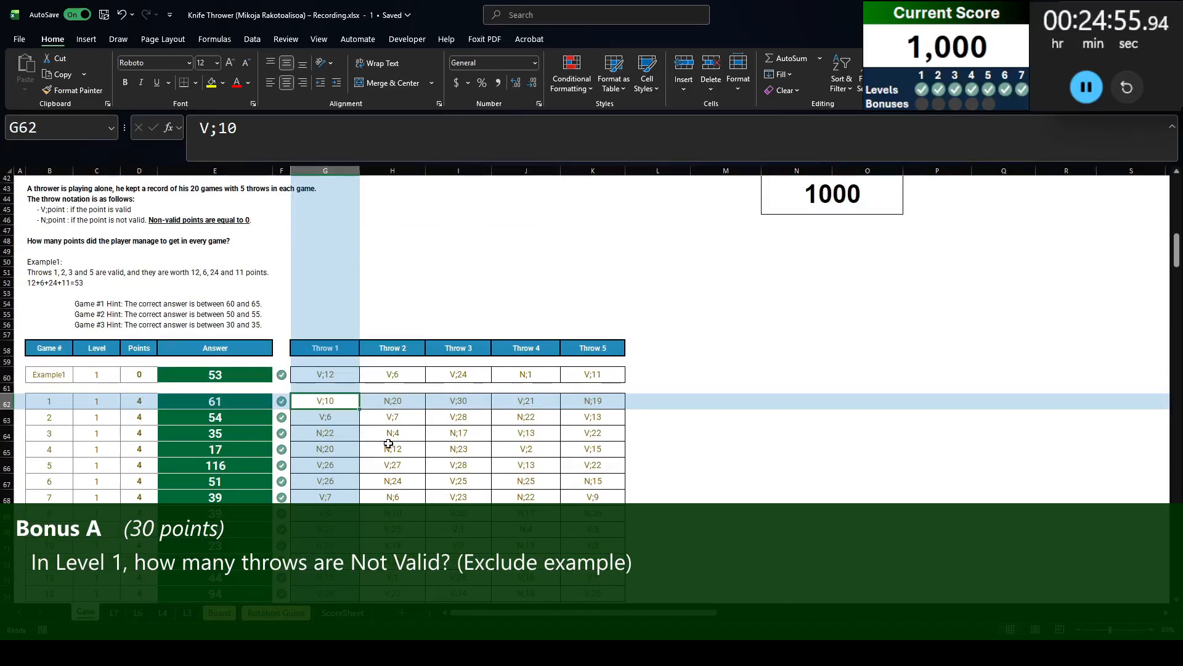
Answer Bonus A in E33 with a COUNTIF formula counting cells in G62:K81 that match "N*"
scroll(388, 444, "up", 4)
left_click(214, 243)
type("=countif")
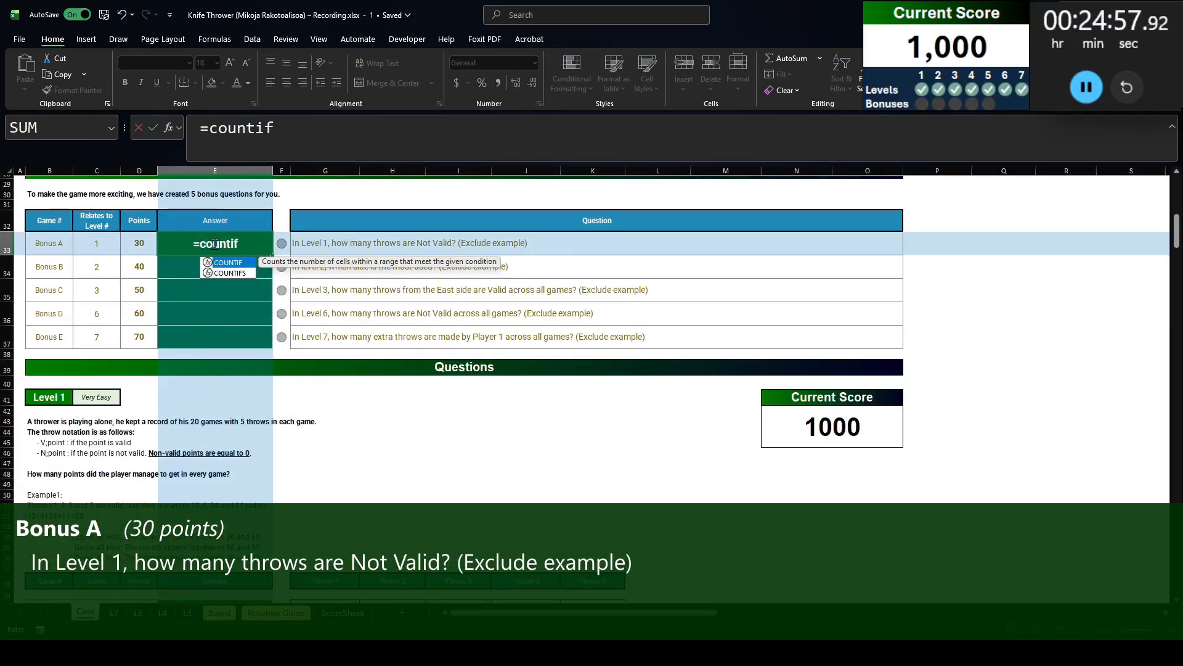
type("(")
scroll(321, 409, "down", 4)
left_click(321, 412)
key("ctrl+shift+Down")
key("ctrl+shift+Right")
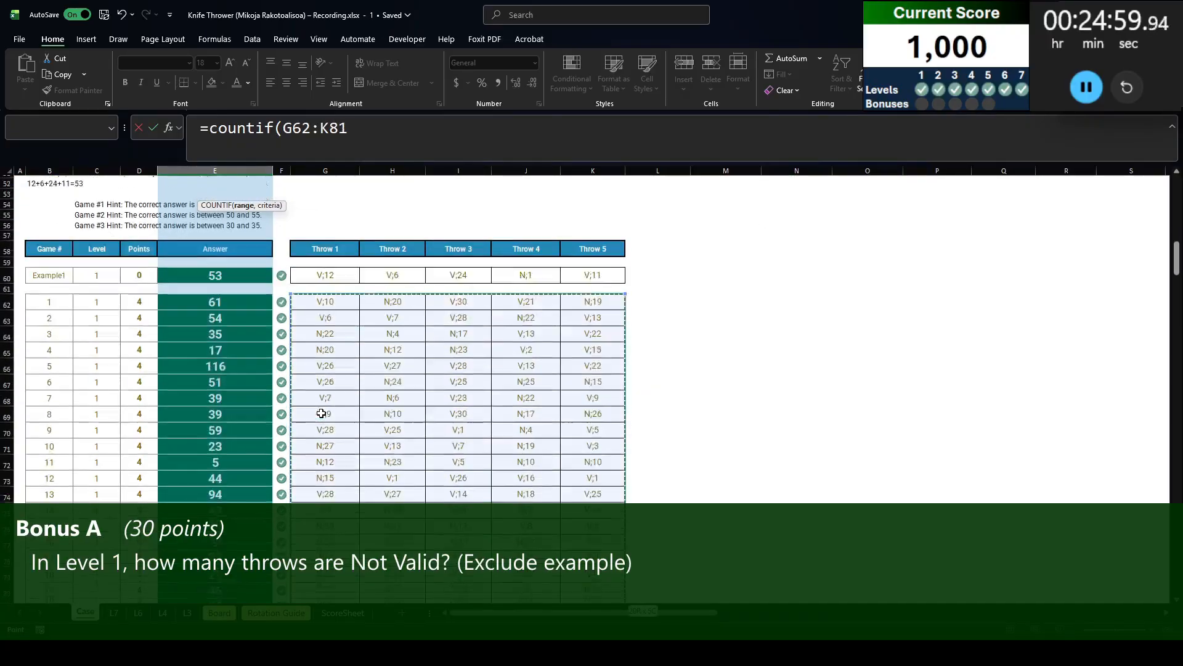
type(",\"N*\")")
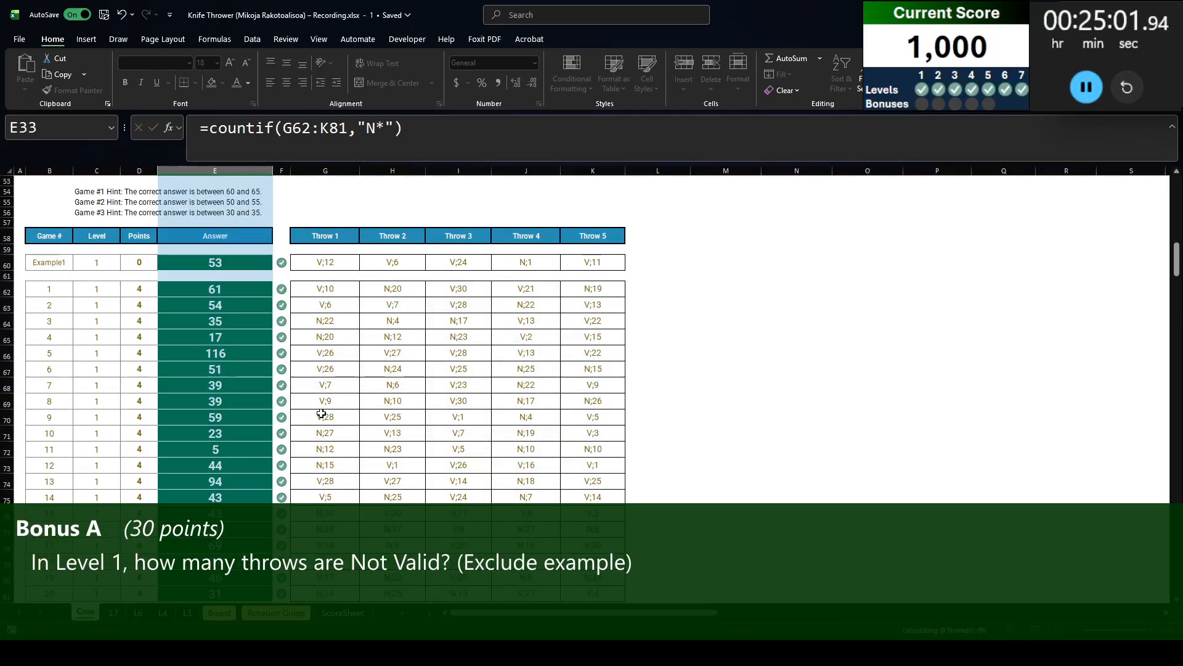
key("Return")
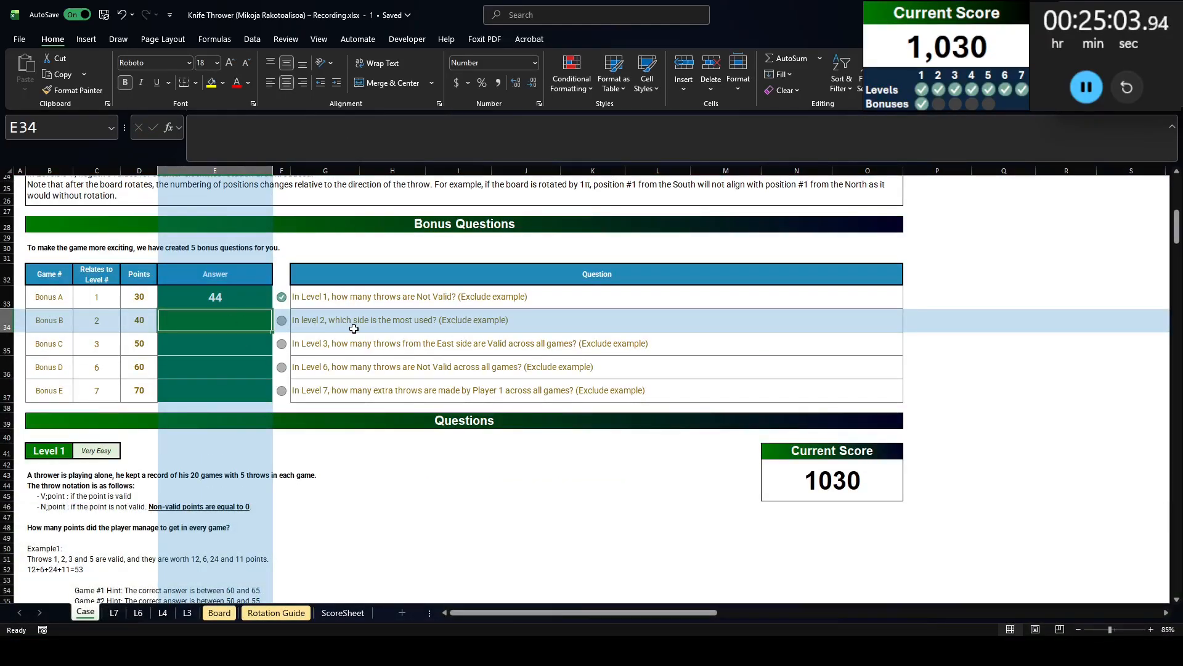
Read the Bonus B question and examine the Level 2 throw list and side diagrams on the Case sheet
left_click(354, 328)
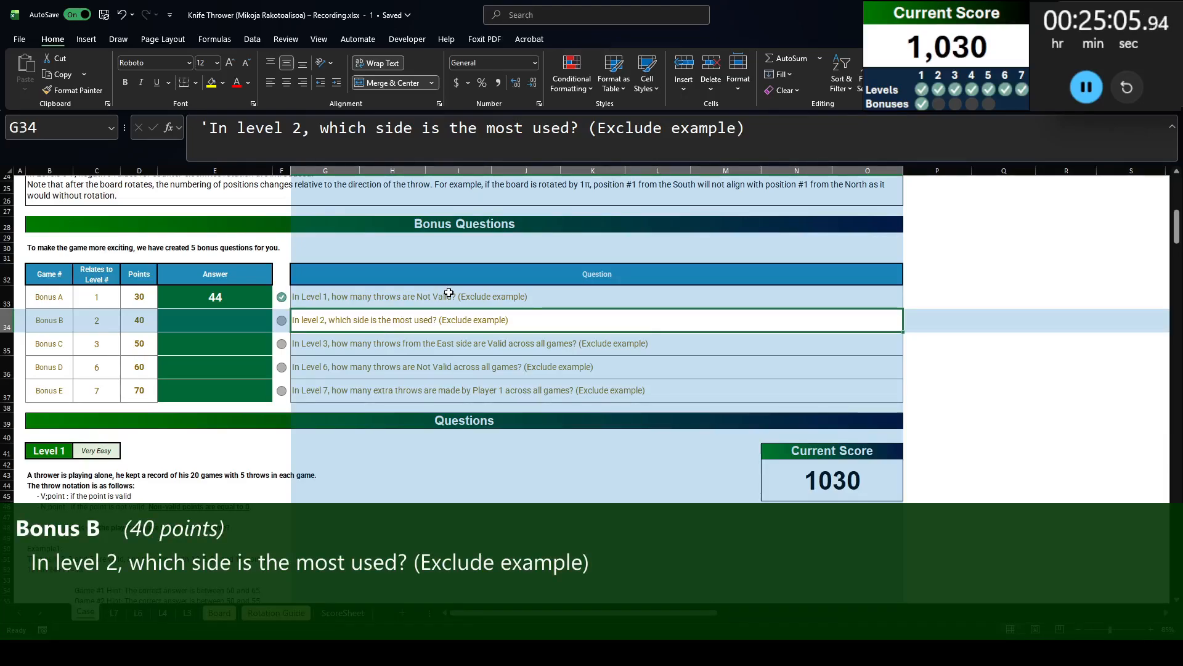
left_click_drag(1177, 228, 1175, 314)
left_click(617, 313)
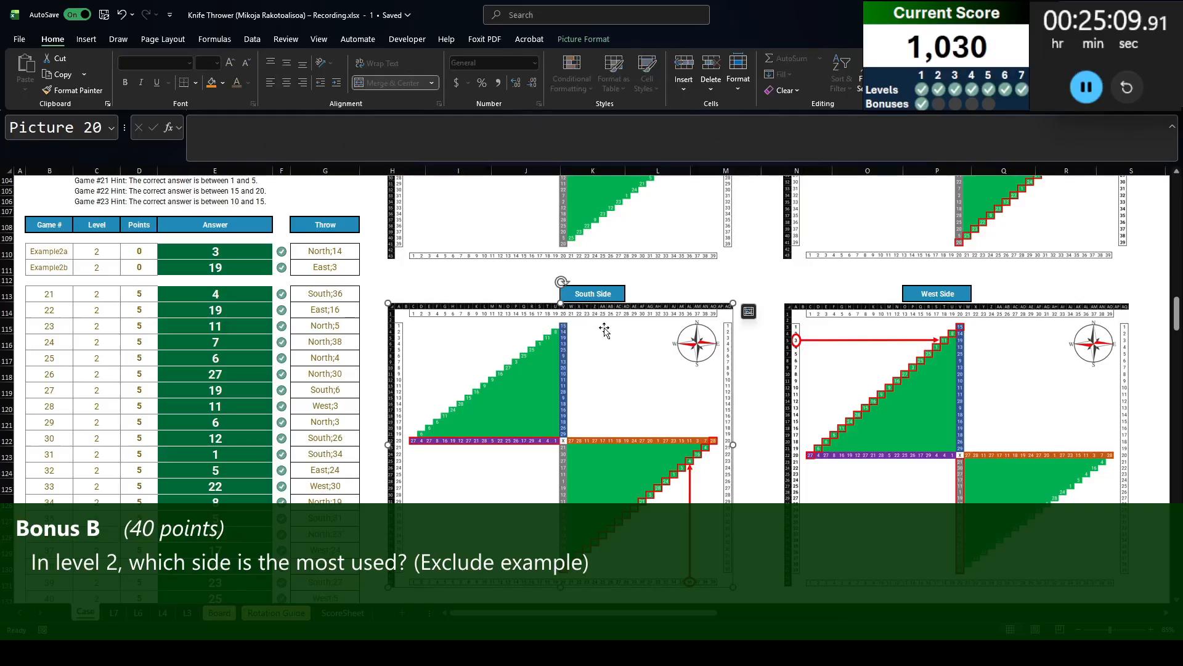
scroll(601, 330, "up", 2)
left_click(309, 332)
left_click_drag(636, 323, 640, 322)
left_click(935, 301)
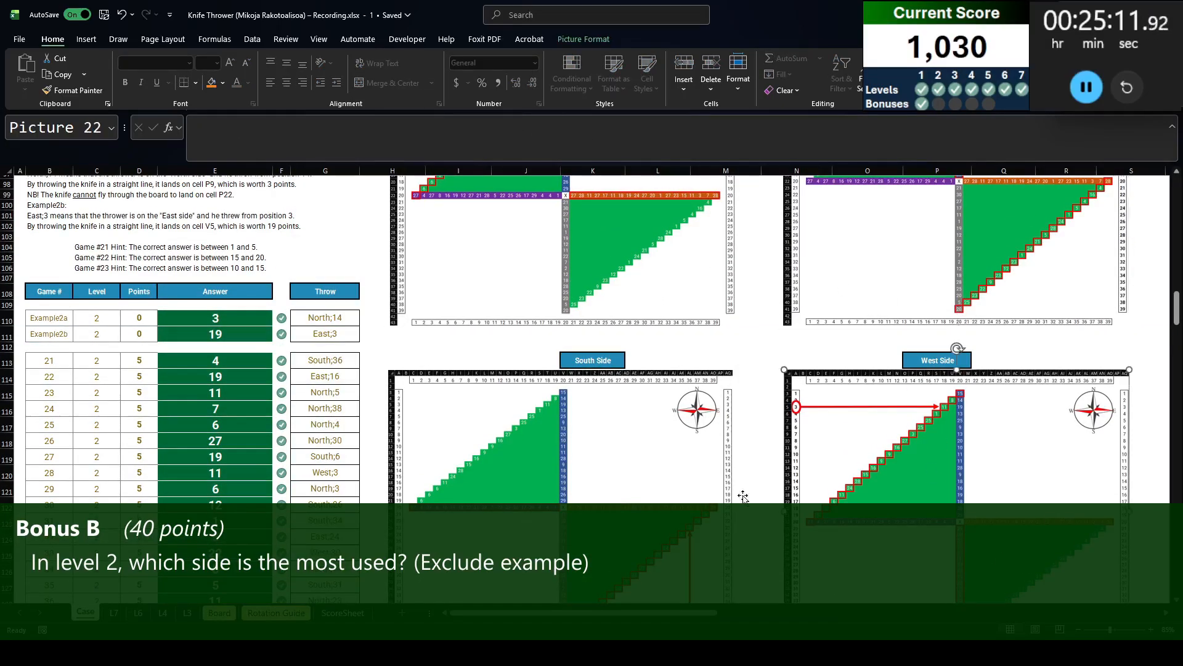
left_click(528, 280)
scroll(450, 323, "down", 2)
Start a LET formula in H113 defining v as the text before ";" in the Level 2 throws G113:G132
left_click(383, 300)
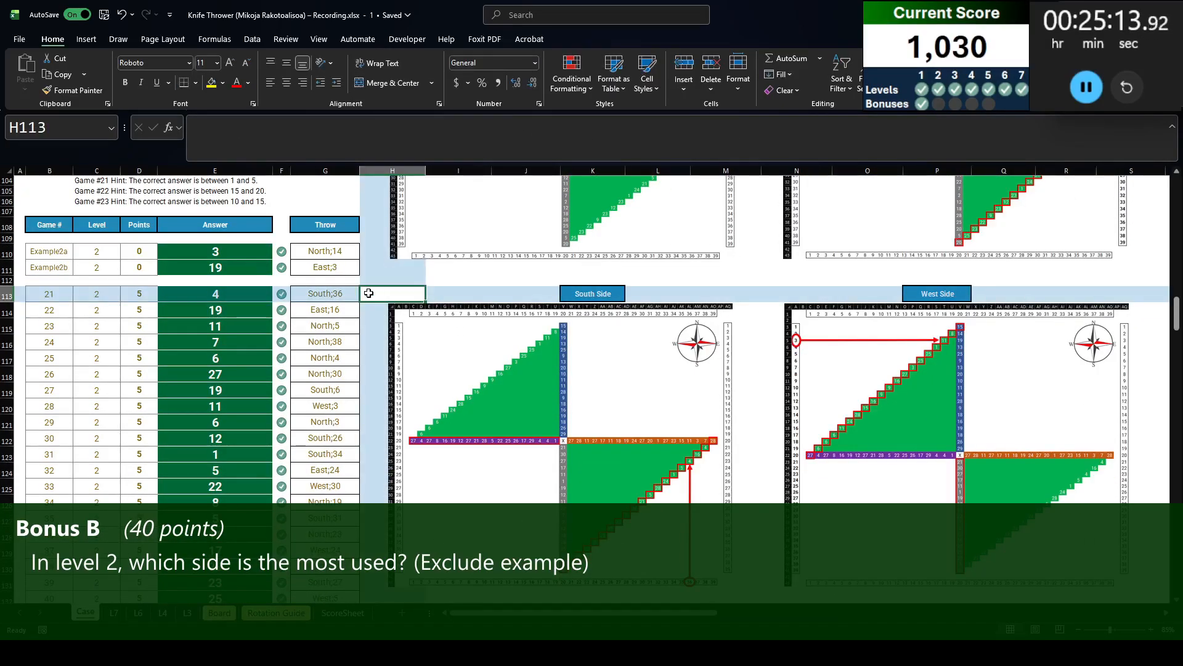
type("=let")
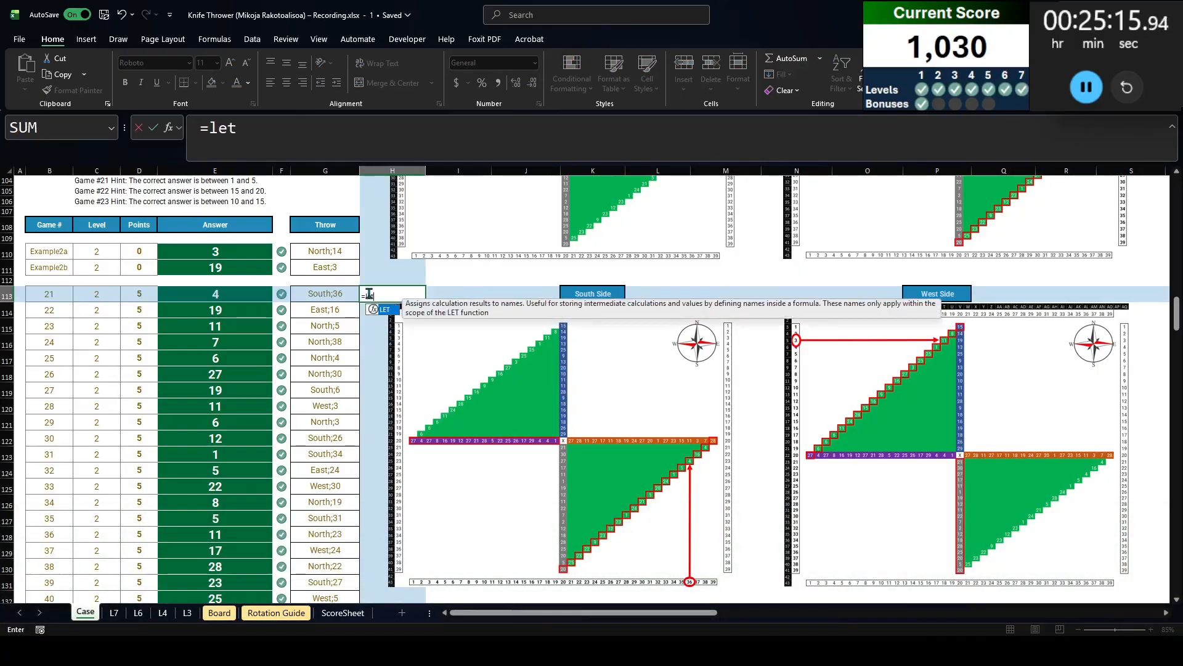
type("(v,textbefore(")
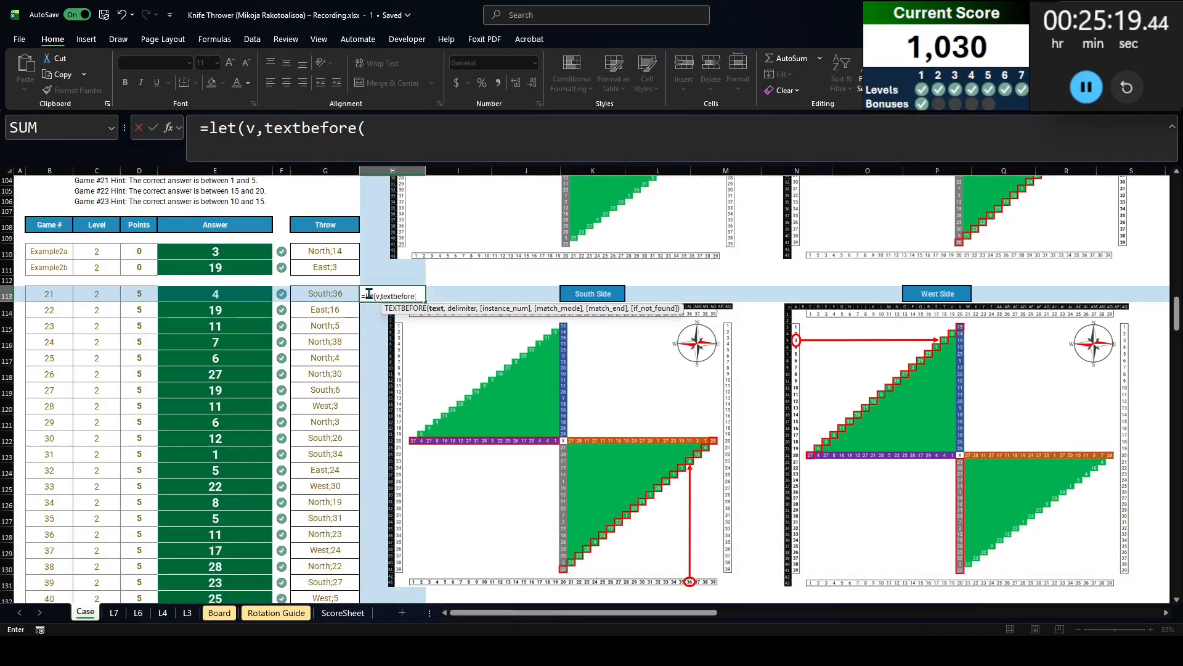
key("Left")
key("ctrl+shift+Down")
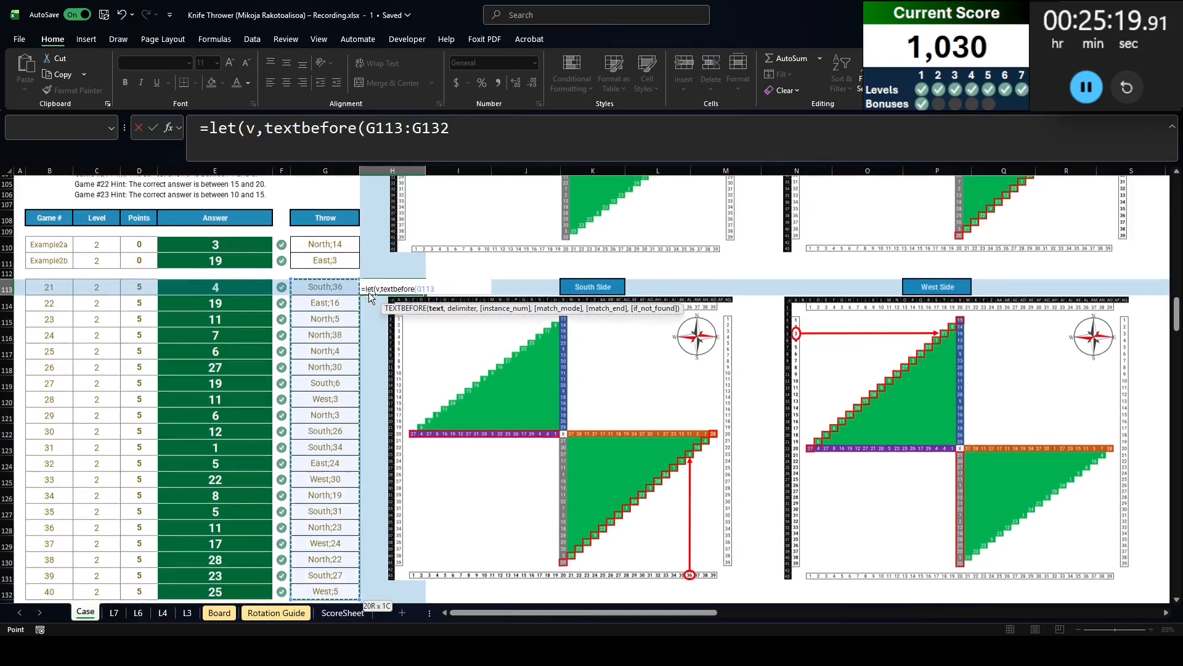
type(",\";\"),")
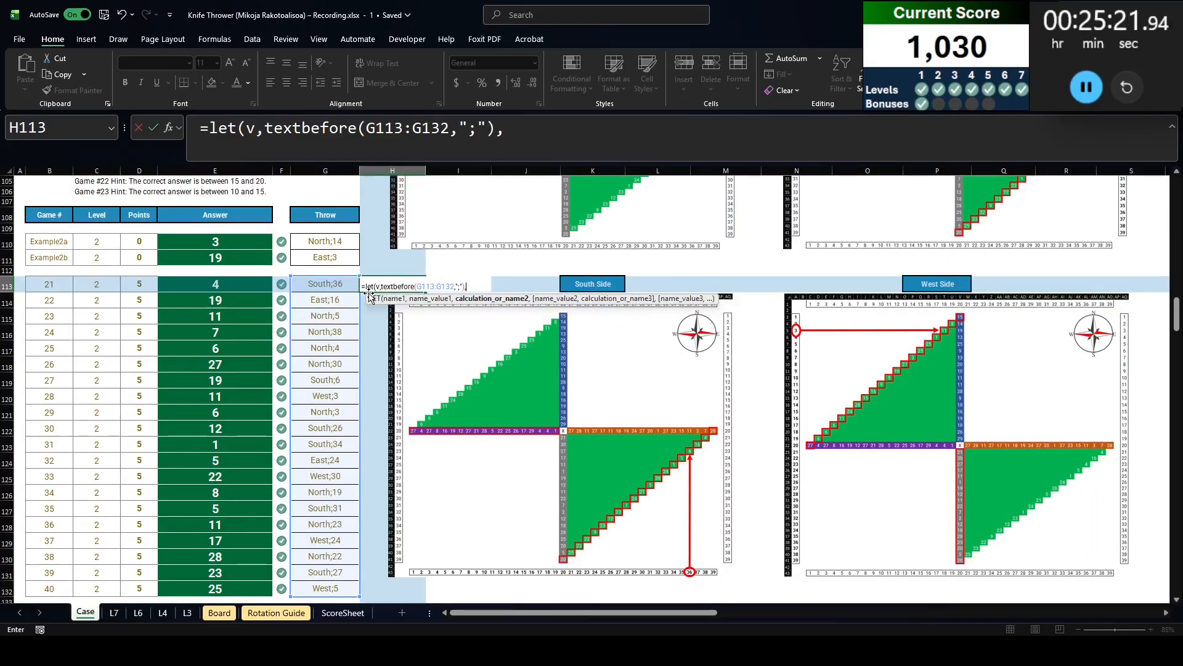
Complete the H113 formula with GROUPBY(v,v,COUNTA,,,-2) to count throws per side in descending order
type("coun")
key("BackSpace")
key("BackSpace")
key("BackSpace")
key("BackSpace")
type("g")
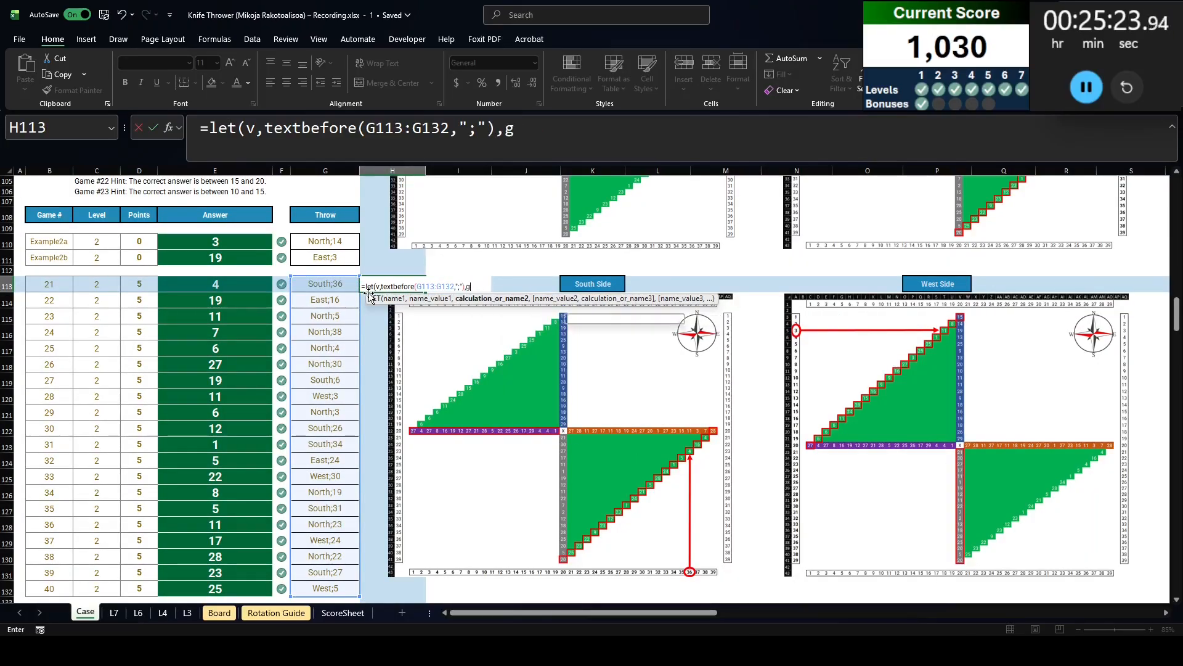
type("roupby(v,v,")
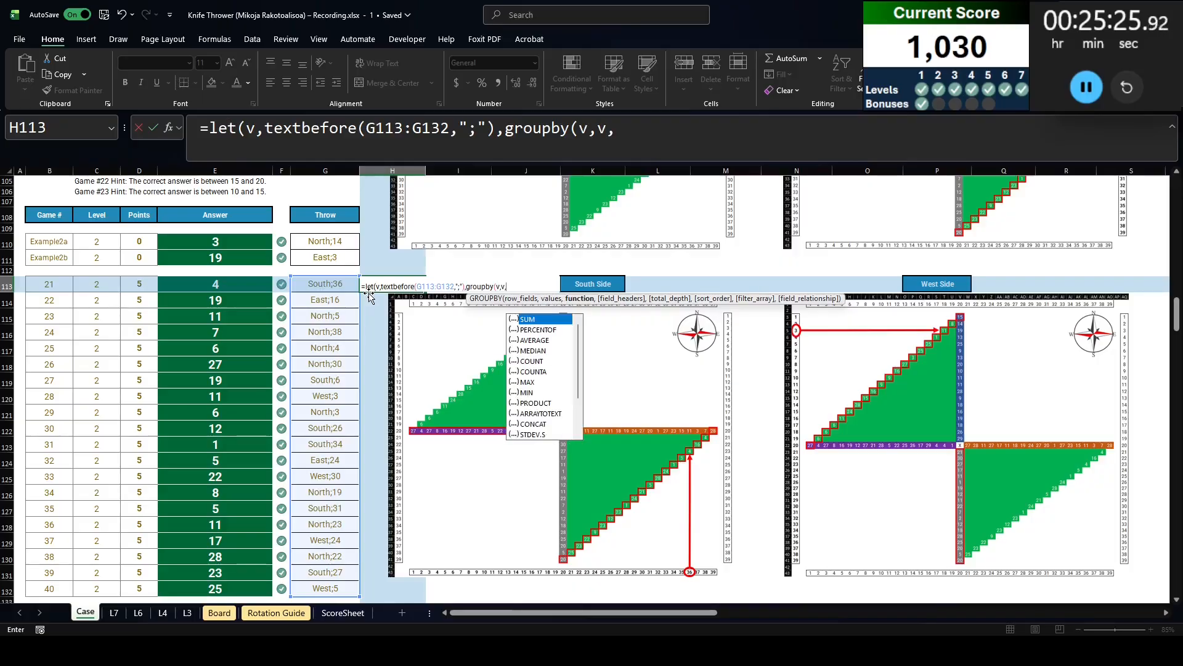
type("counta,,,-2)")
key("Return")
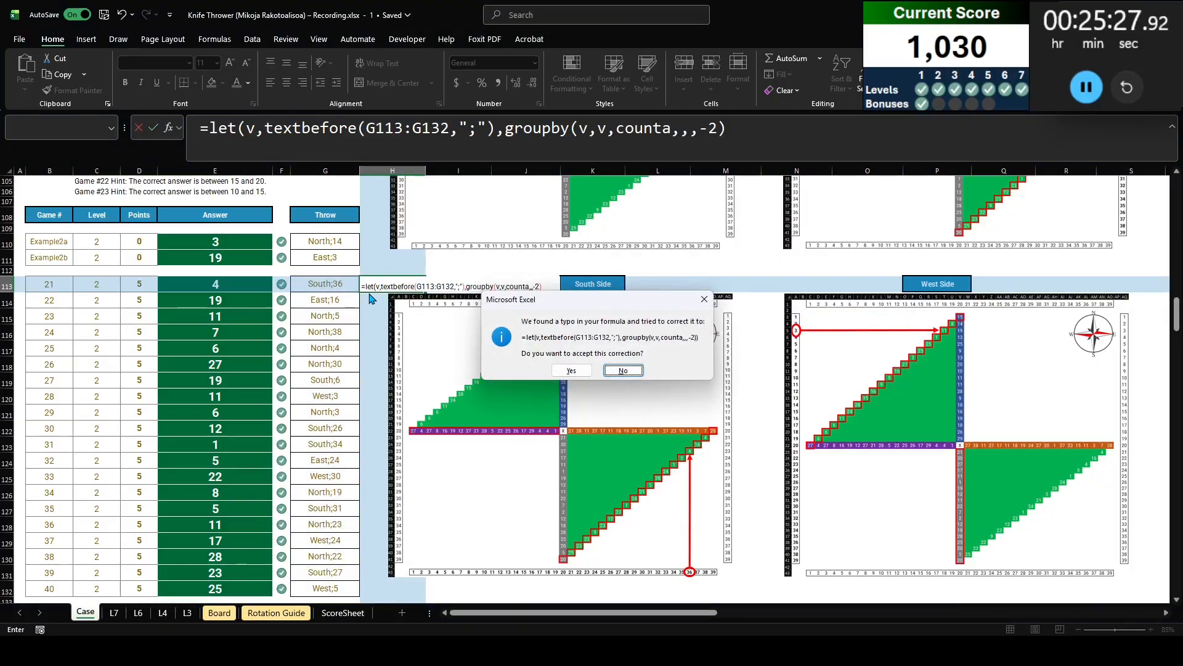
key("Return")
key("Up")
Enter North as the Bonus B answer in E34
key("ctrl+c")
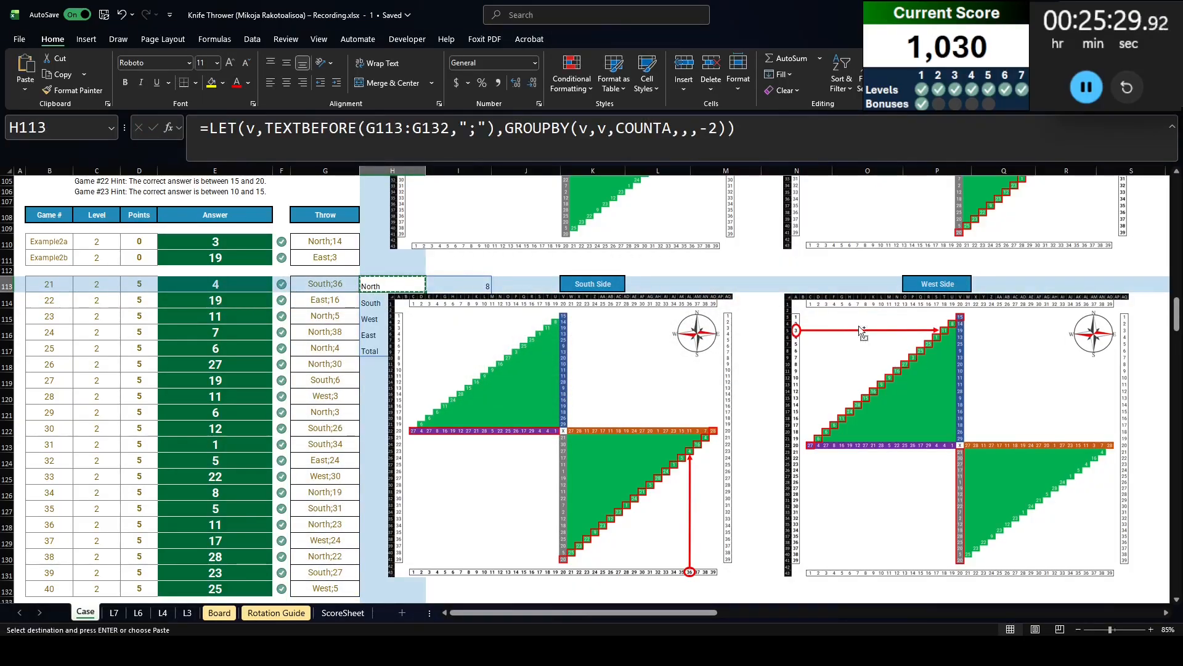
left_click_drag(1176, 314, 1179, 232)
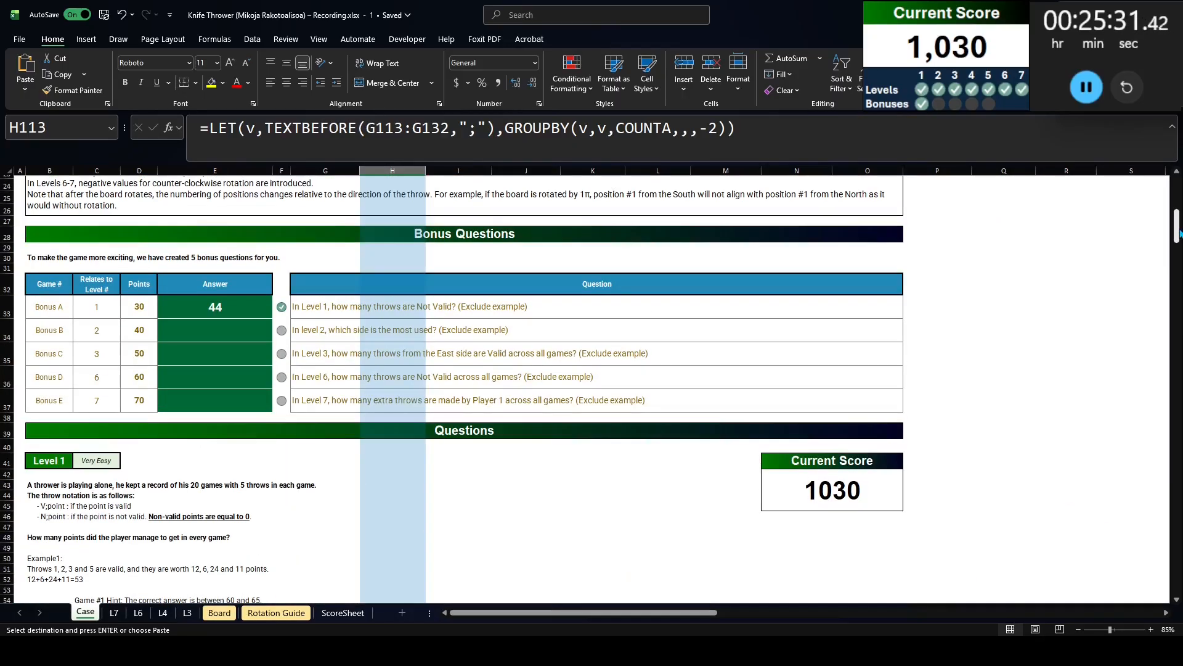
left_click(176, 338)
type("North")
key("ctrl+Return")
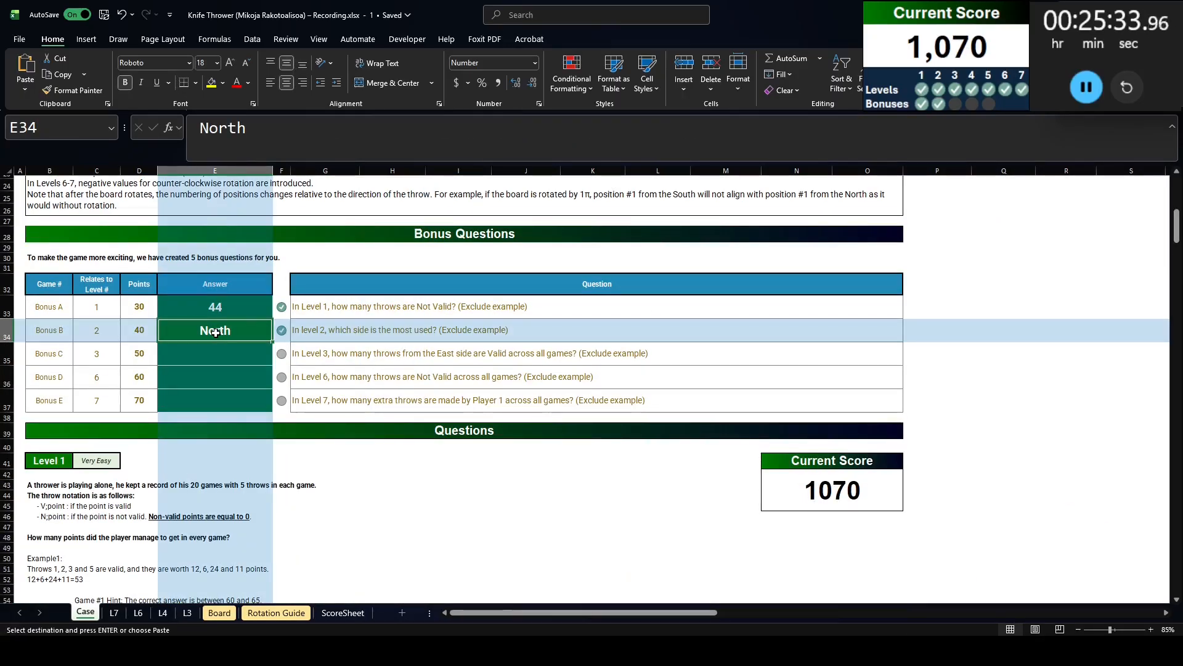
Read the Bonus C question and examine the Throw and Valid? columns on sheet L3
left_click(178, 352)
left_click(457, 352)
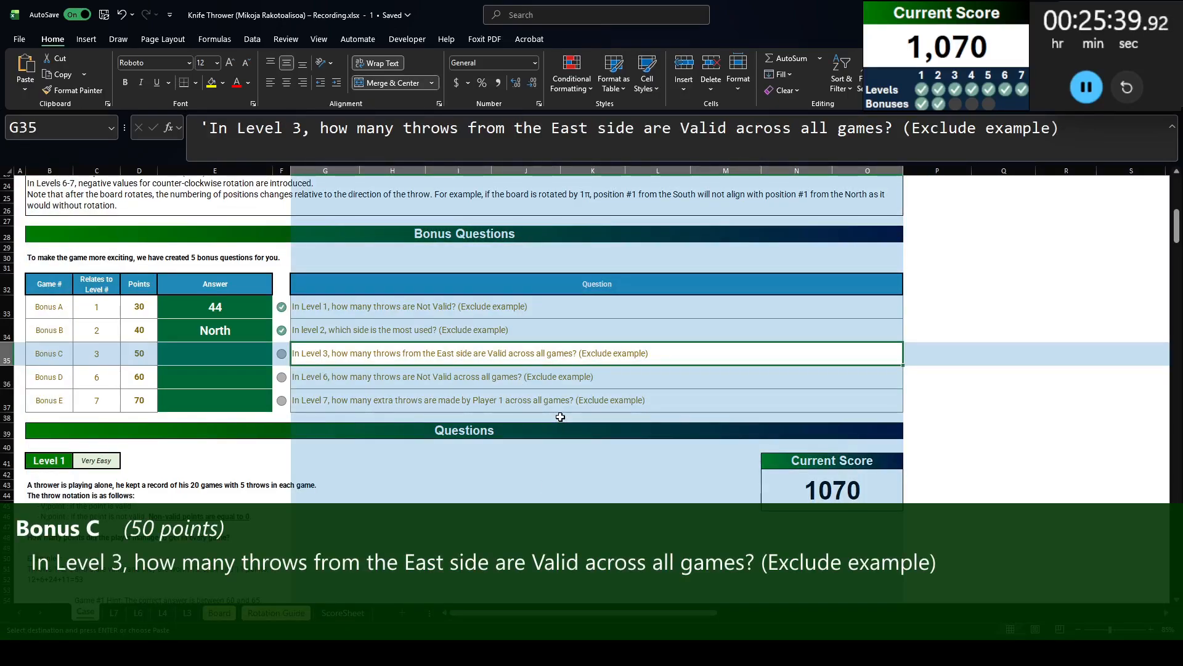
left_click(182, 616)
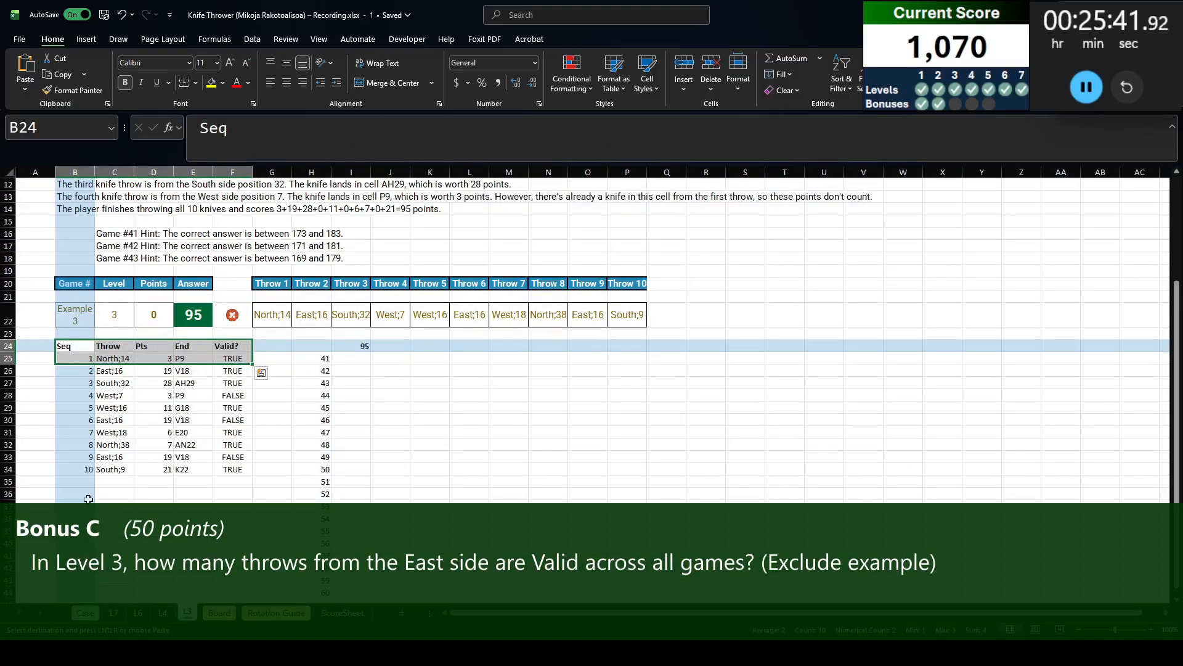
left_click(223, 393)
left_click(121, 383)
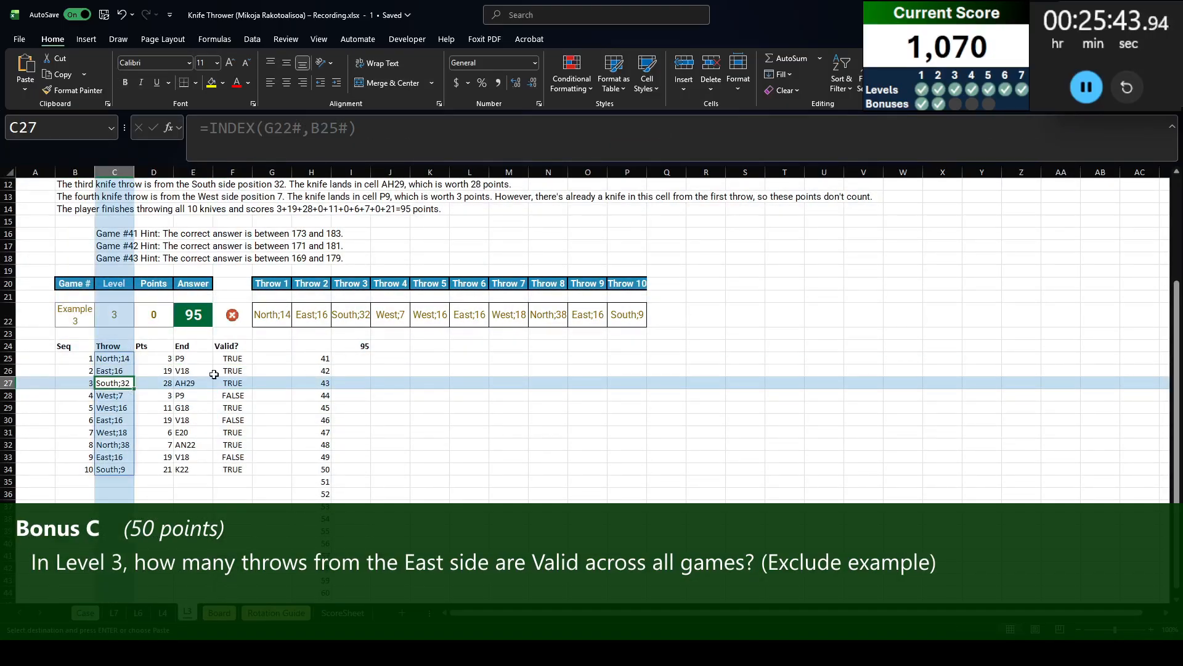
left_click_drag(223, 383, 221, 432)
left_click_drag(115, 371, 125, 433)
Begin a COUNTIFS formula in J24 of sheet L3 with C25# as the first range and "East;"* as its criterion
left_click(400, 343)
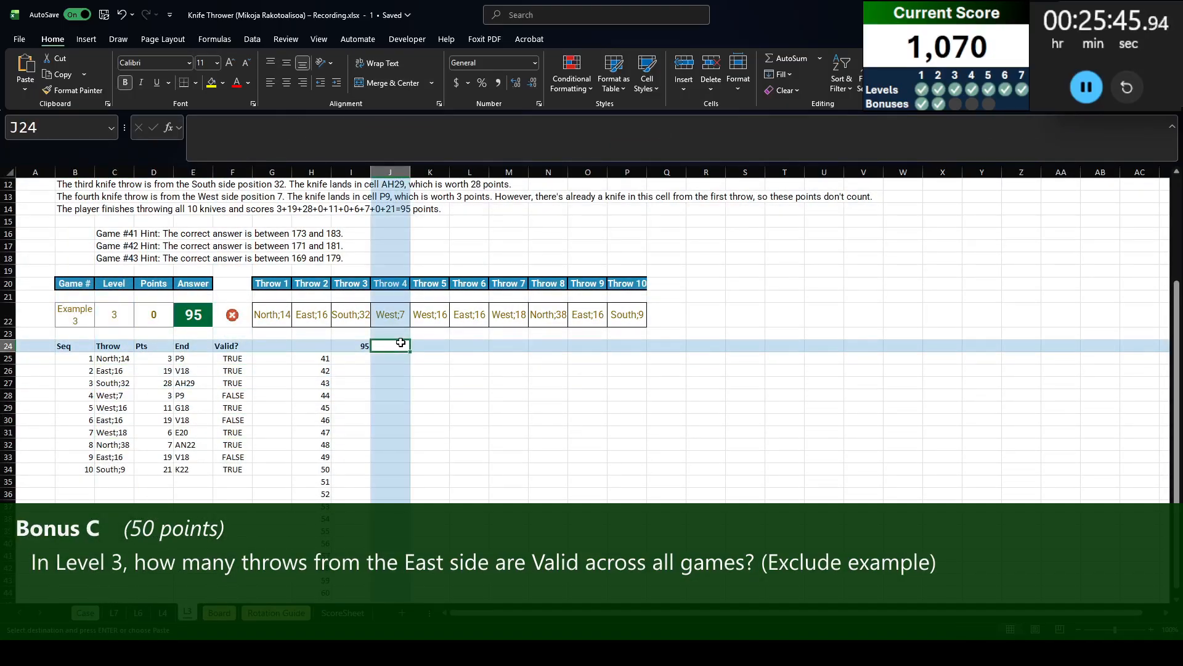
type("=countifs(")
key("Left")
key("Left")
key("Left")
key("Left")
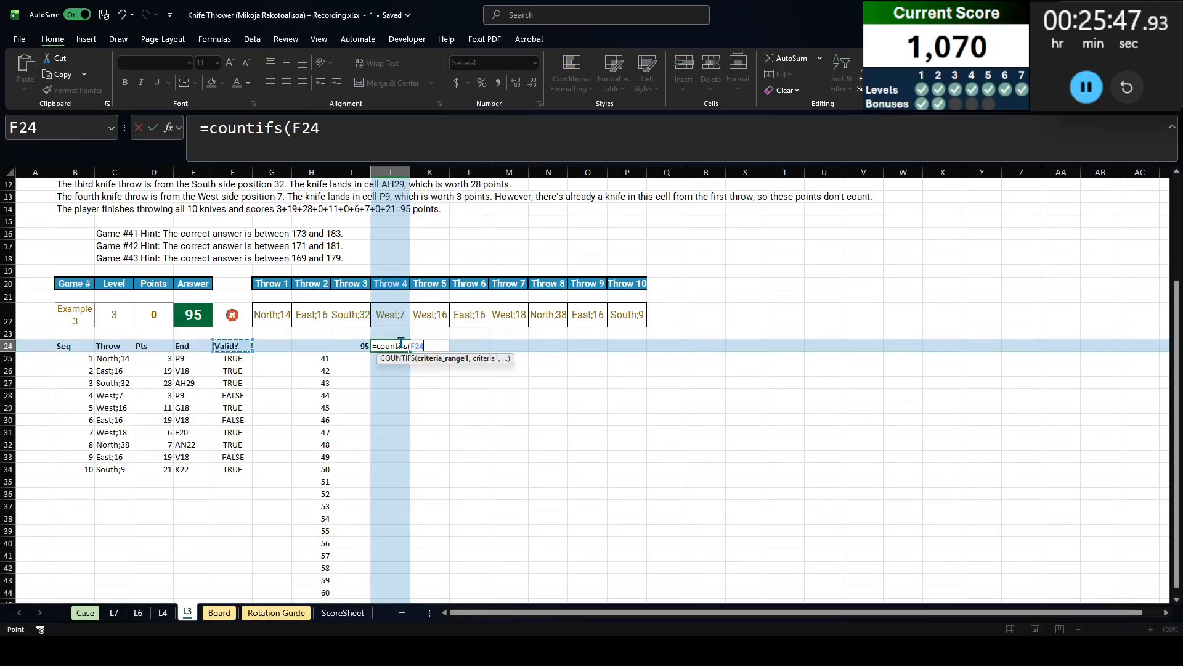
key("Down")
key("Left")
key("Left")
key("Left")
type(",\"Ea")
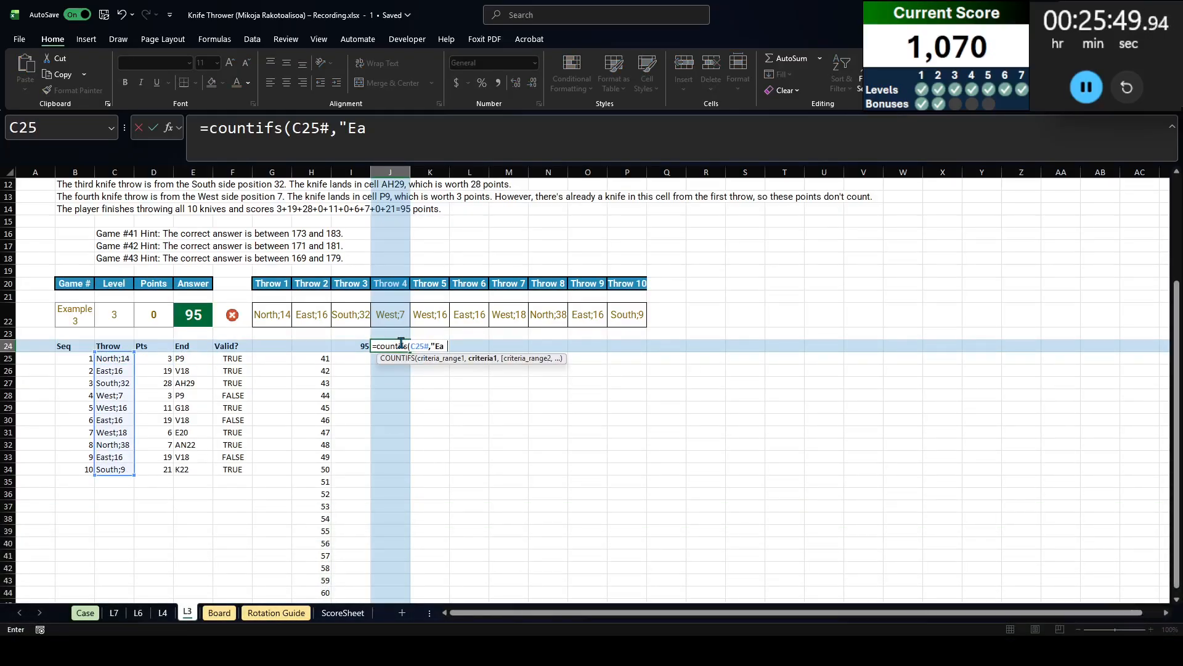
type("st;\"*,")
Add the Valid? range F25:F34 with criterion TRUE to the COUNTIFS formula and try to enter it
key("Left")
key("Left")
key("Left")
key("Down")
key("Left")
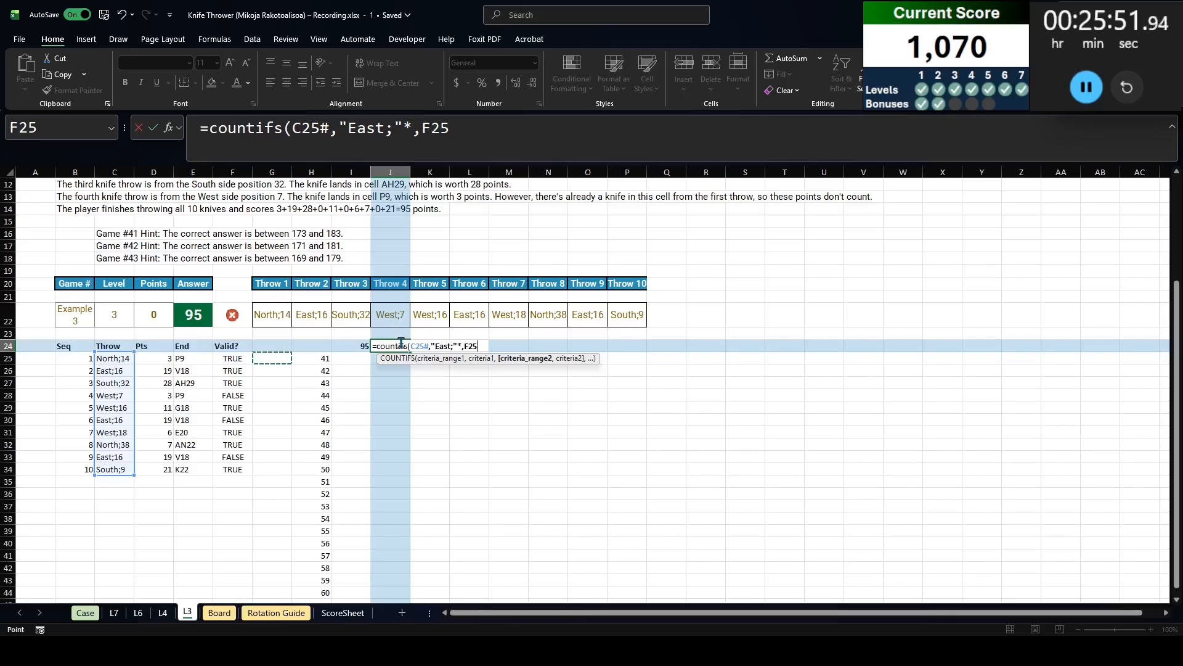
key("ctrl+shift+Down")
type(",true)")
key("Return")
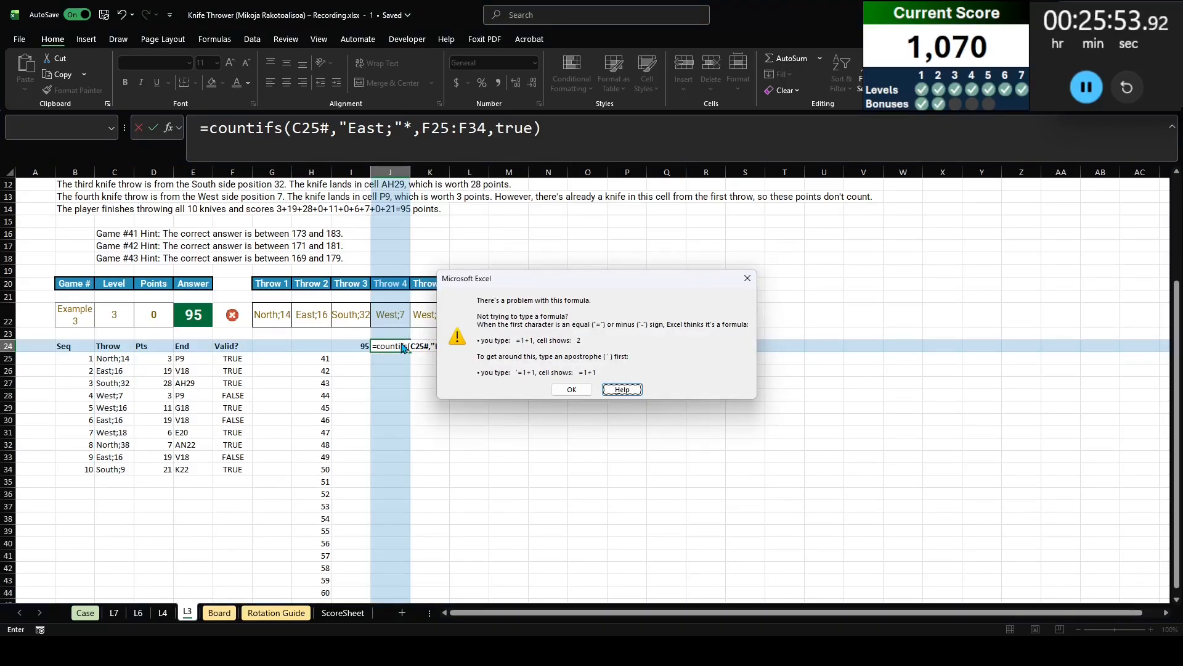
Correct the throw criterion in the J24 formula to "East;*" and enter the formula
left_click(571, 389)
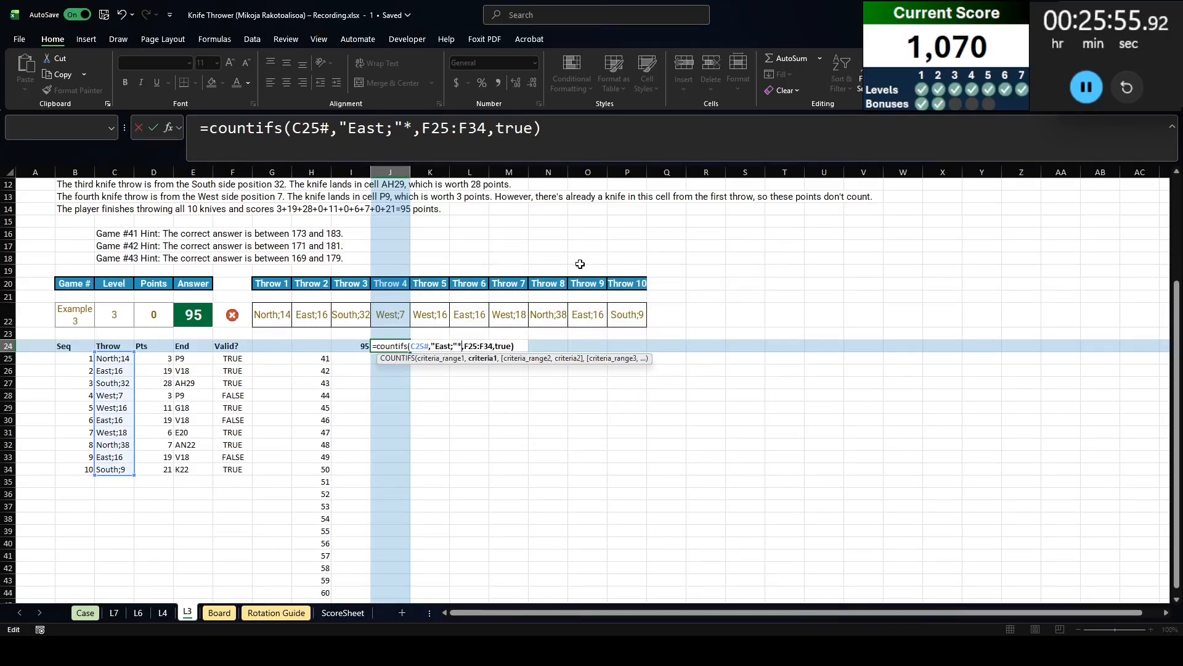
left_click(396, 134)
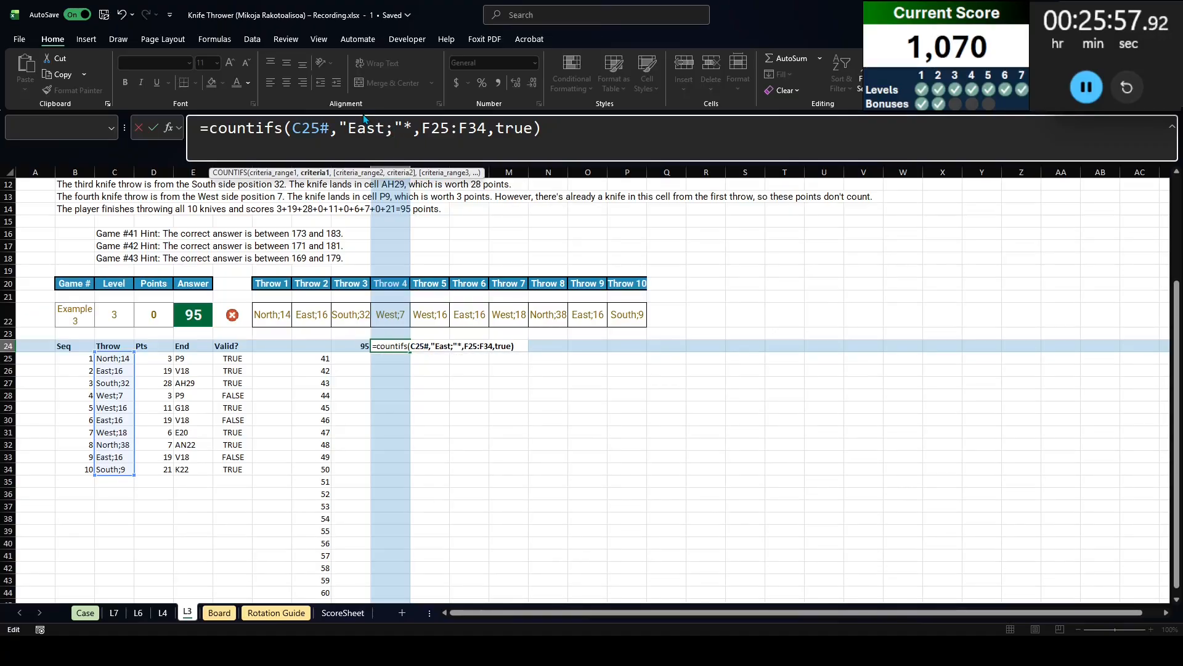
type("*")
key("Right")
key("Delete")
key("Return")
Create a data table over H24:J44 on sheet L3 with Game # cell B22 as the column input cell
key("Up")
key("Left")
key("Left")
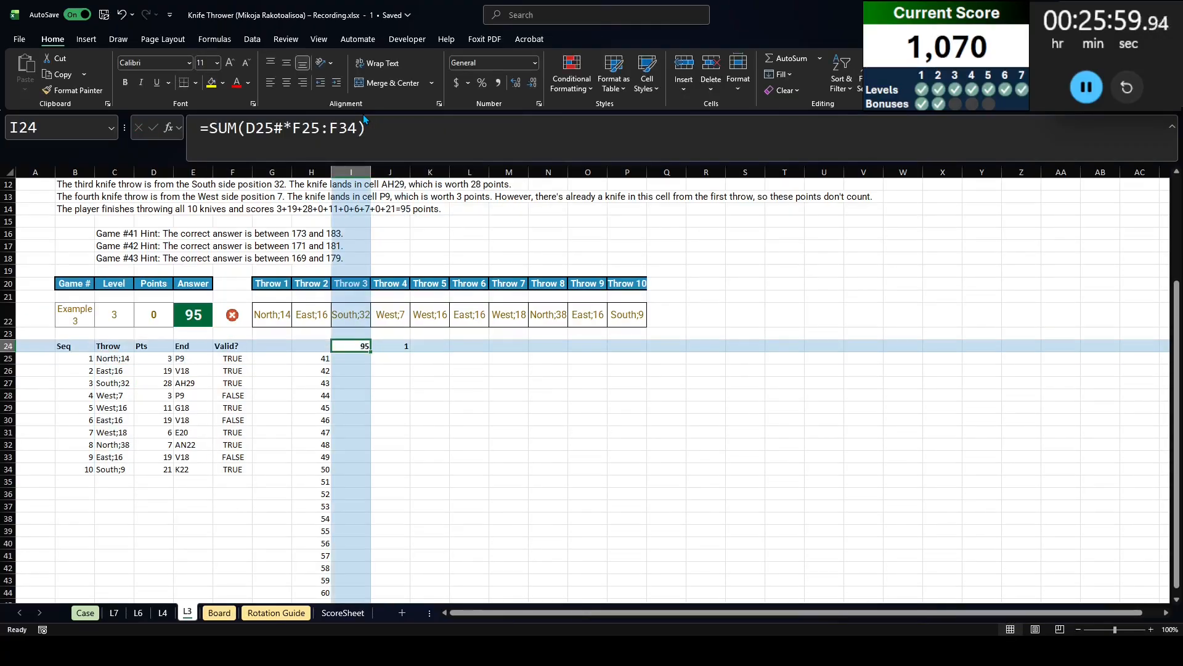
key("shift+Right")
key("shift+Right")
key("ctrl+shift+Down")
key("alt+a")
key("w")
key("t")
key("Tab")
left_click(74, 314)
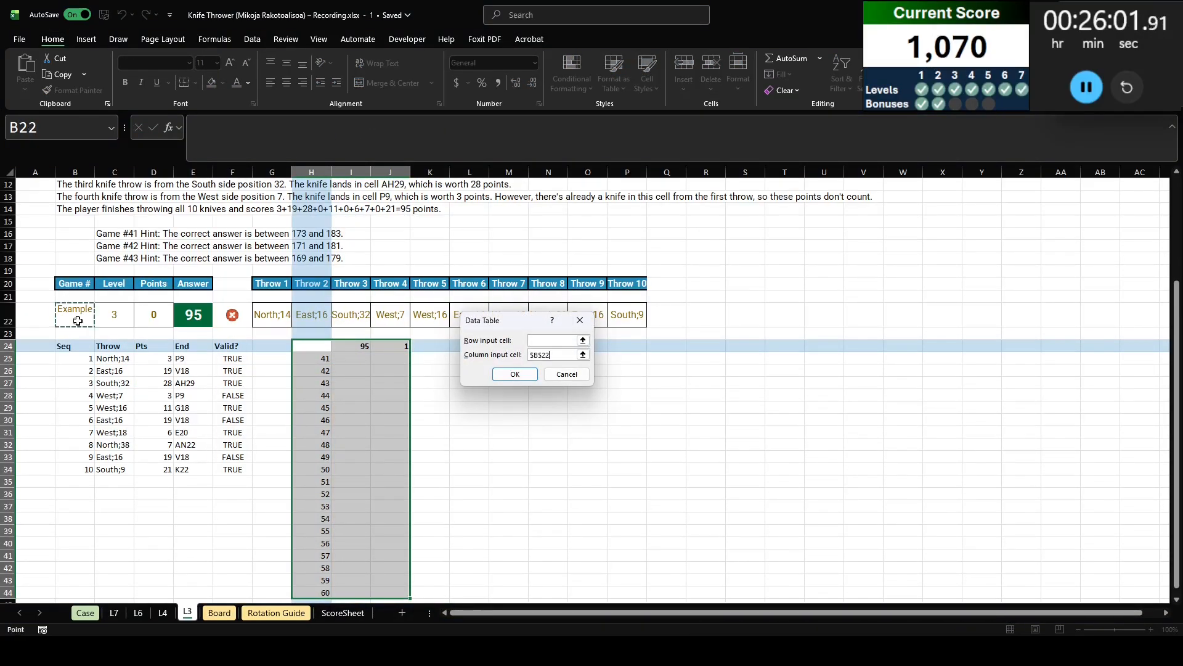
key("Return")
Total the East counts in J25:J44 and enter 48 as the Bonus C answer in E35 on the Case sheet
left_click(401, 360)
key("ctrl+shift+Down")
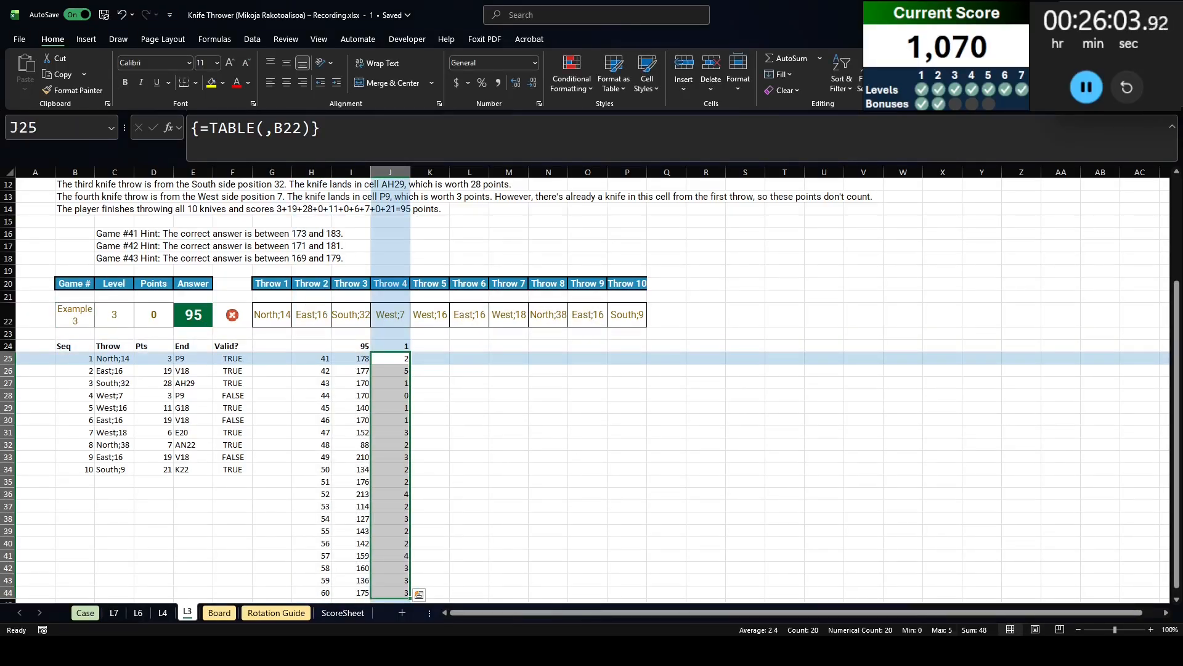
left_click(93, 614)
left_click(229, 357)
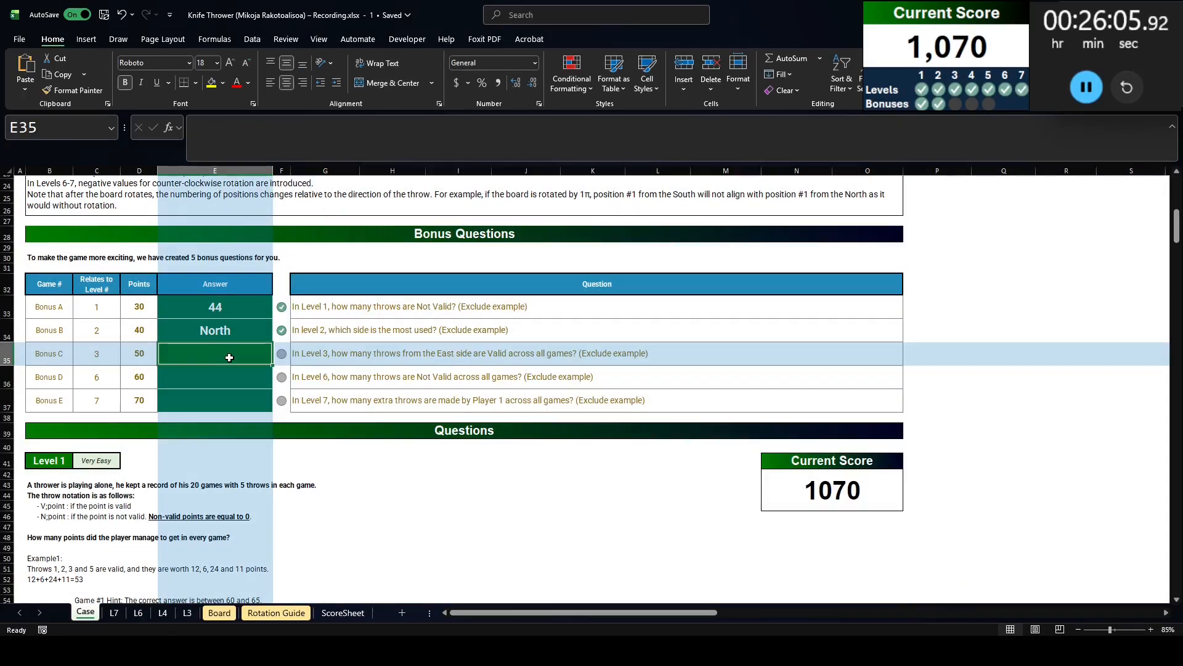
type("48")
Read the Bonus D question, check sheet L6, and clear the data table results in I25:J44 on sheet L3
left_click(487, 383)
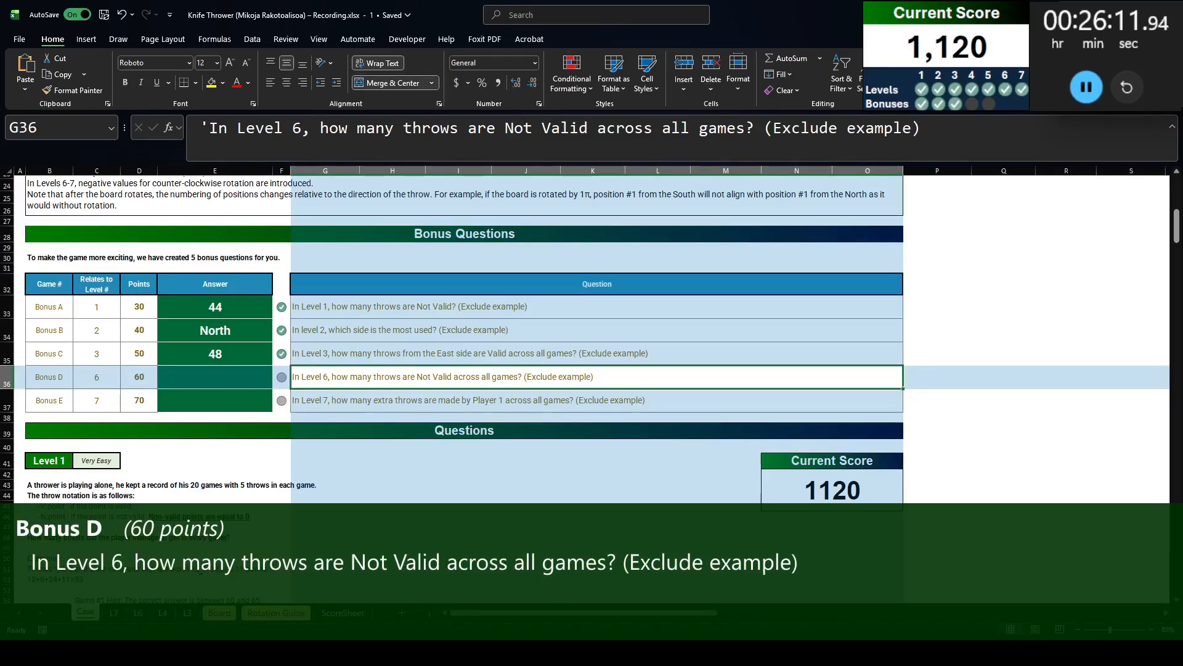
left_click(138, 612)
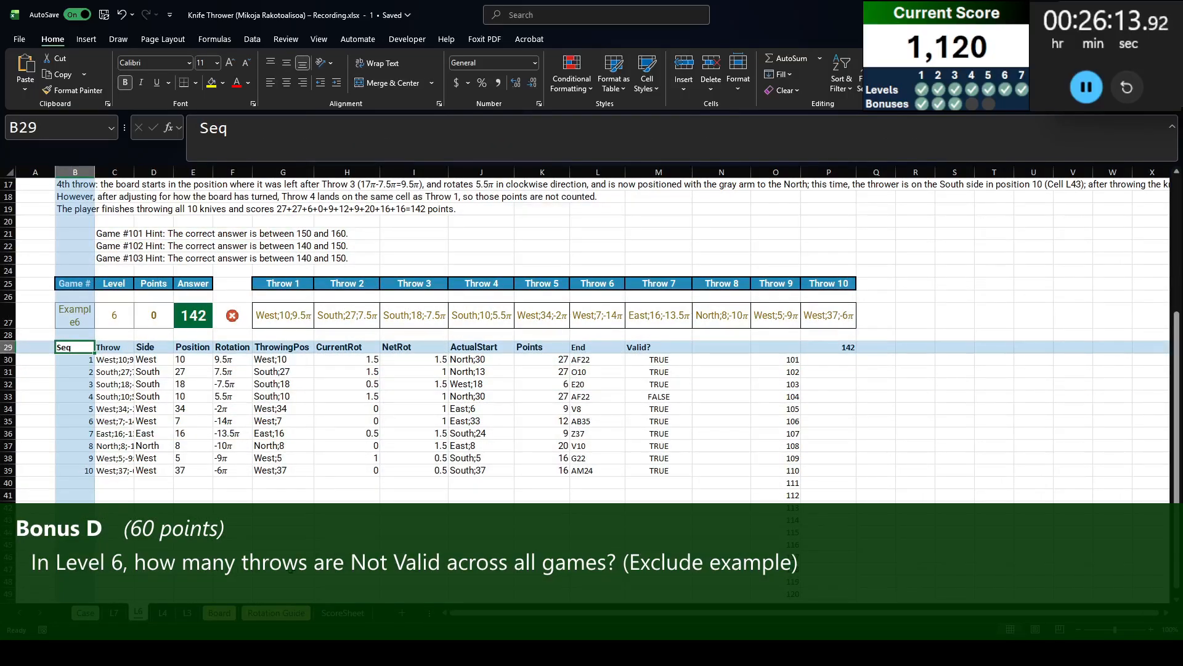
left_click(187, 613)
key("Left")
key("shift+Right")
key("ctrl+shift+Down")
key("Delete")
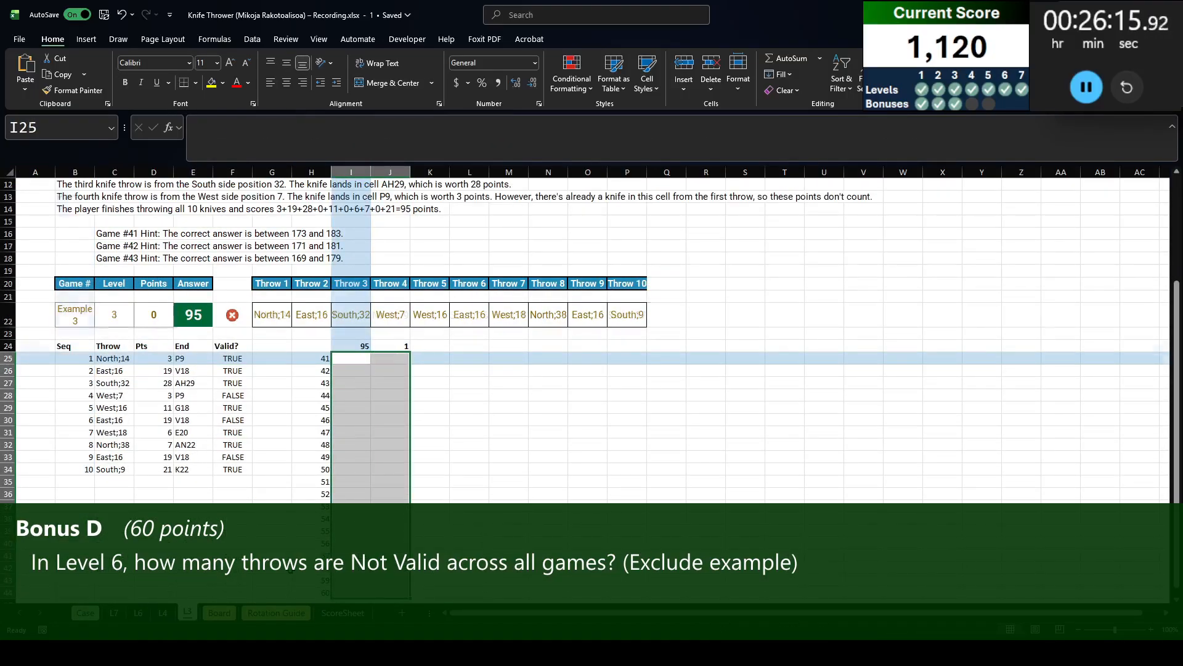
On sheet L6, enter a COUNTIF formula in Q29 that counts the false values in the Valid? range M30:M39
key("ctrl+Page_Up")
key("ctrl+Page_Up")
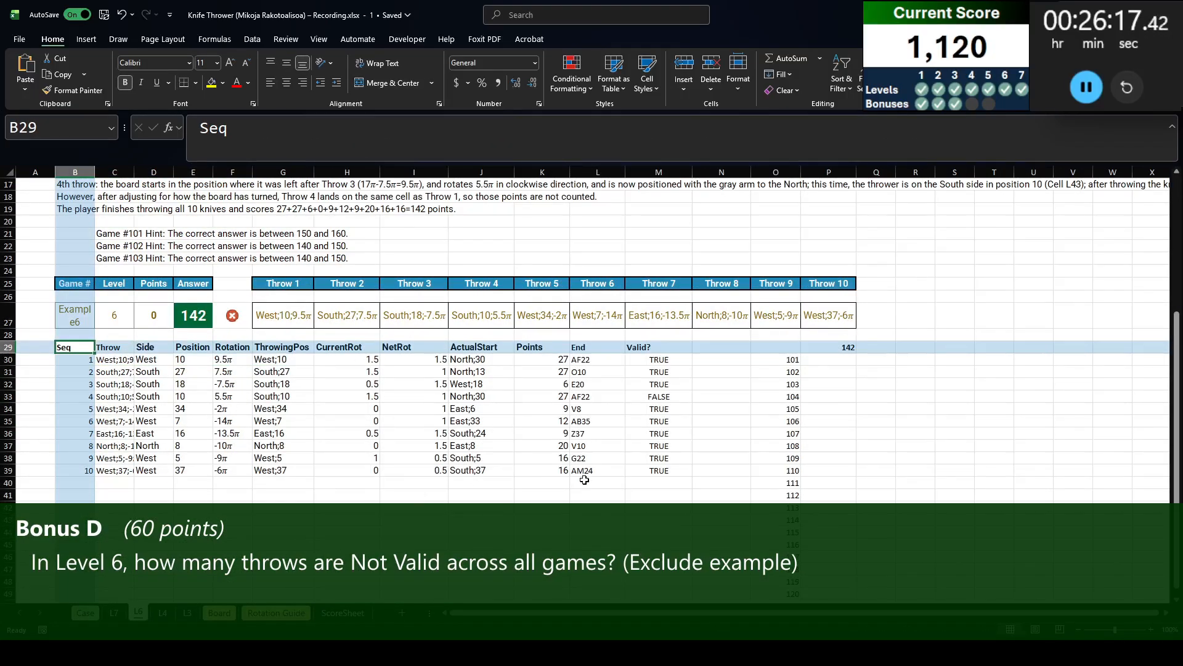
left_click(655, 372)
left_click(885, 345)
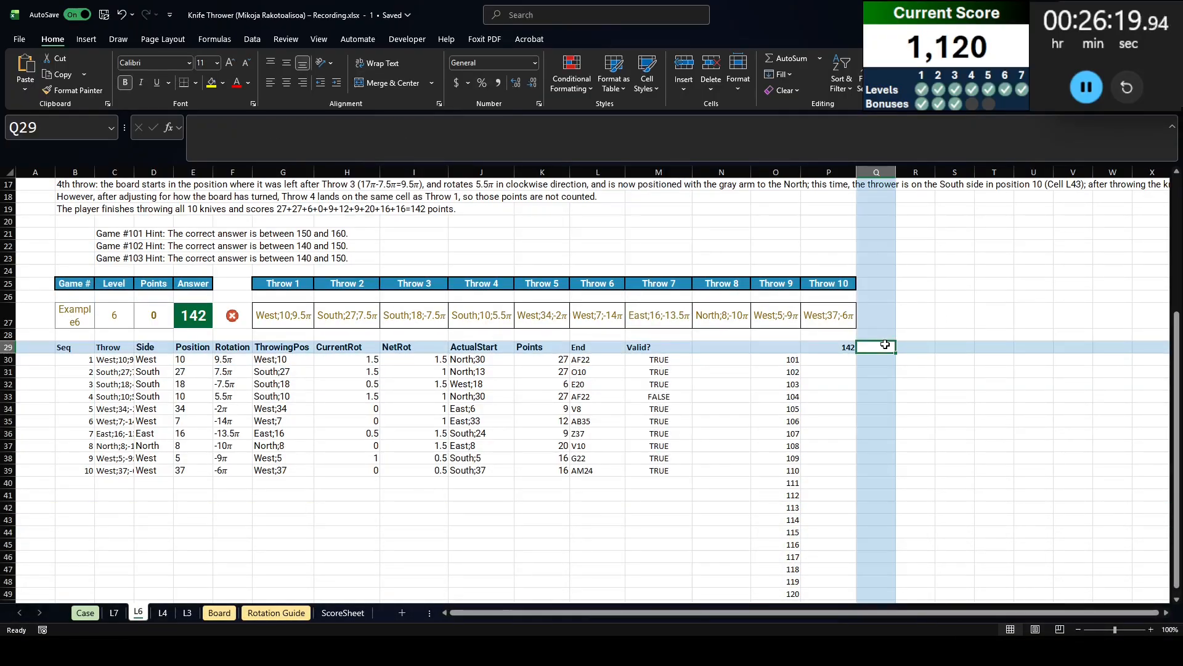
type("=countif(")
left_click(663, 361)
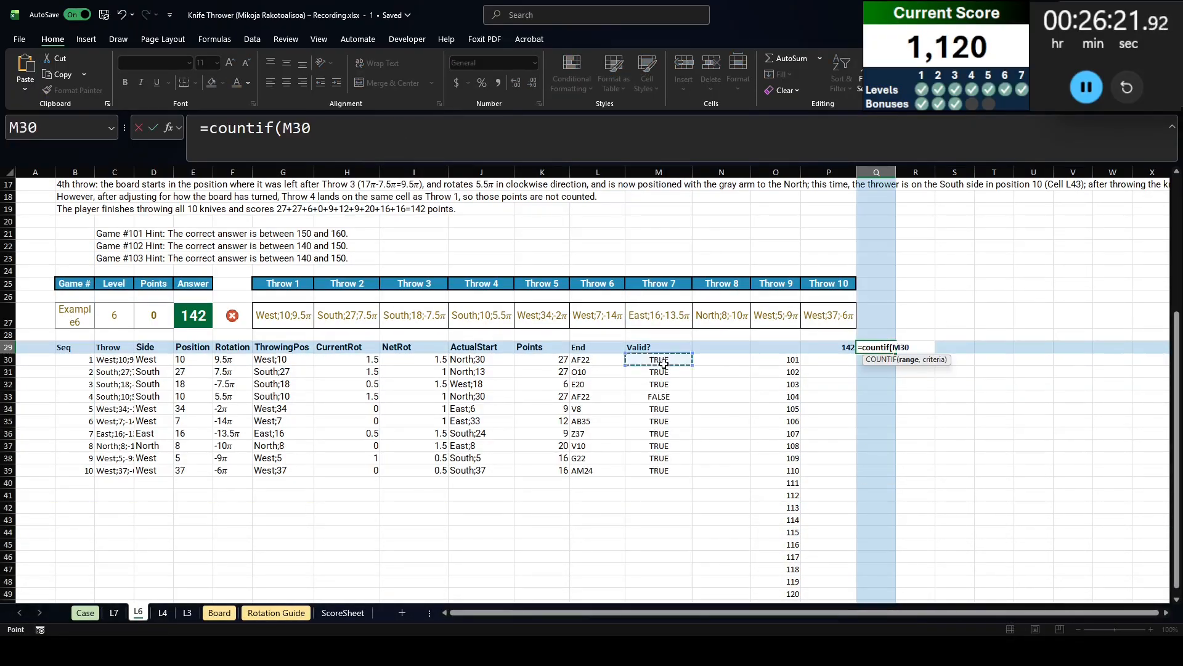
type("#")
key("BackSpace")
key("BackSpace")
key("BackSpace")
left_click(663, 363)
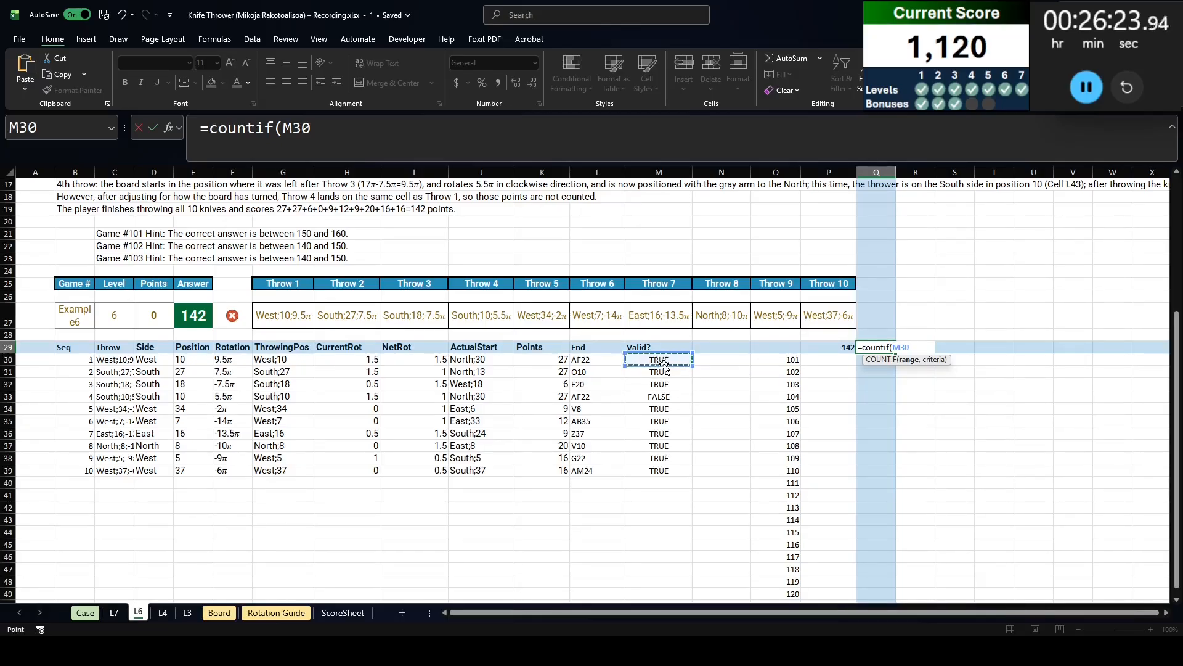
key("ctrl+shift+Right")
key("Left")
key("Right")
key("ctrl+shift+Down")
type(",false")
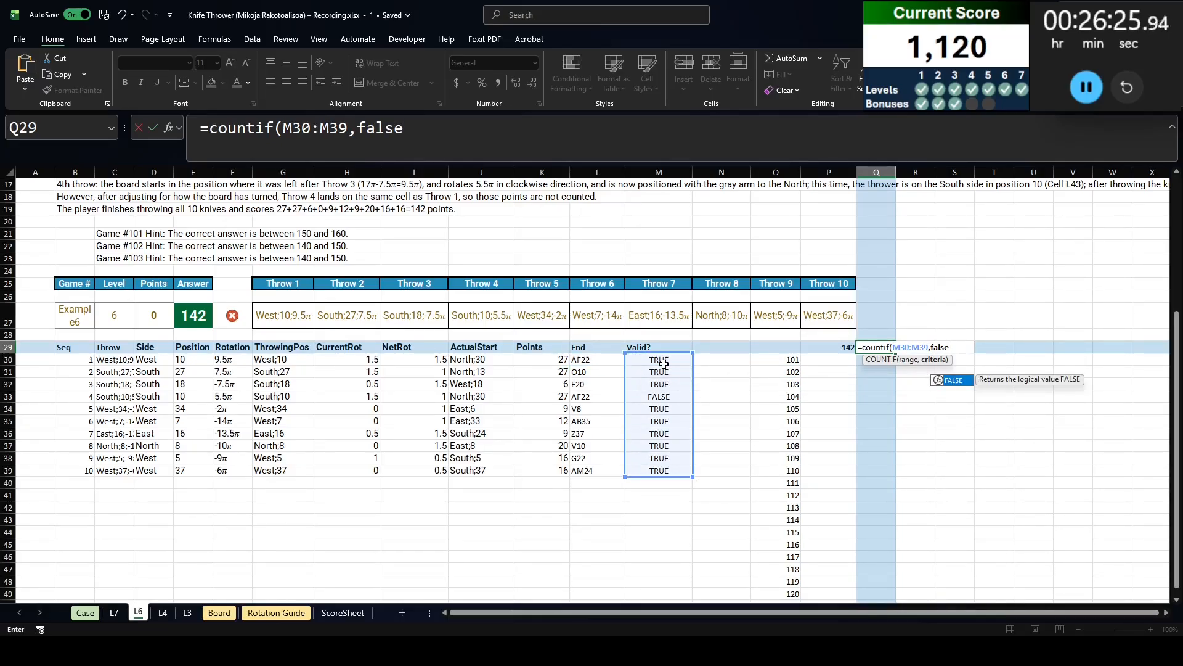
Create a data table over O29:Q49 on sheet L6 with Game # cell B27 as the column input cell
key("Left")
key("Left")
key("Left")
key("Right")
key("shift+Right")
key("shift+Right")
key("ctrl+shift+Down")
key("ctrl+shift+Down")
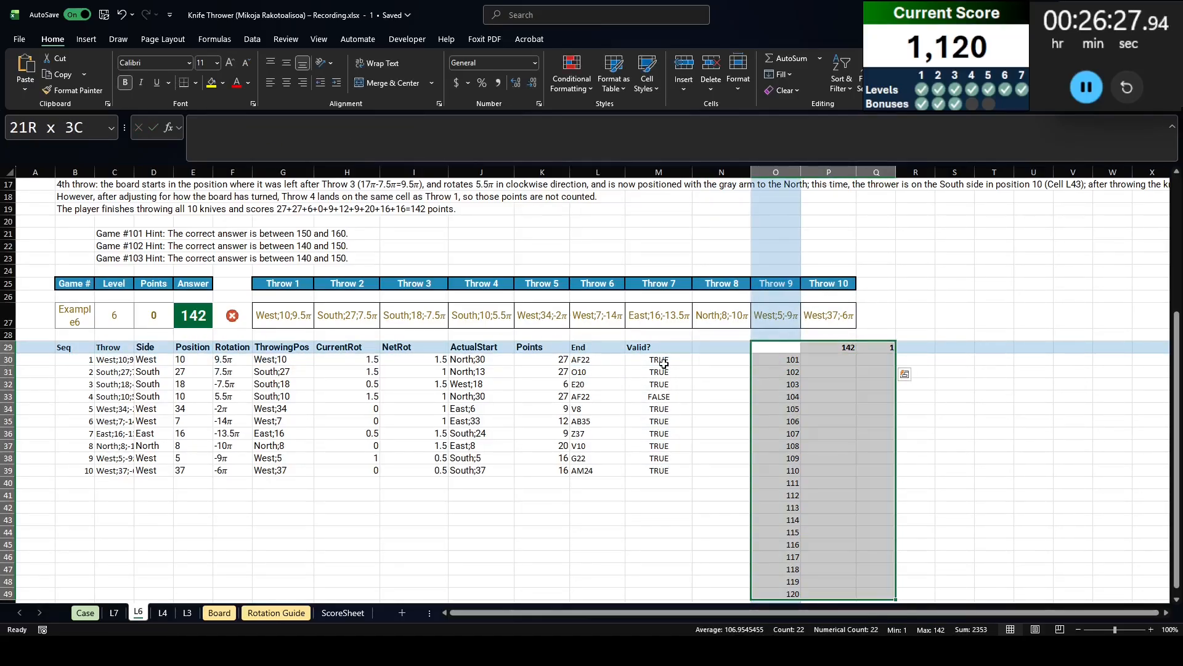
key("alt")
key("d")
key("t")
key("Tab")
type("b27")
key("Return")
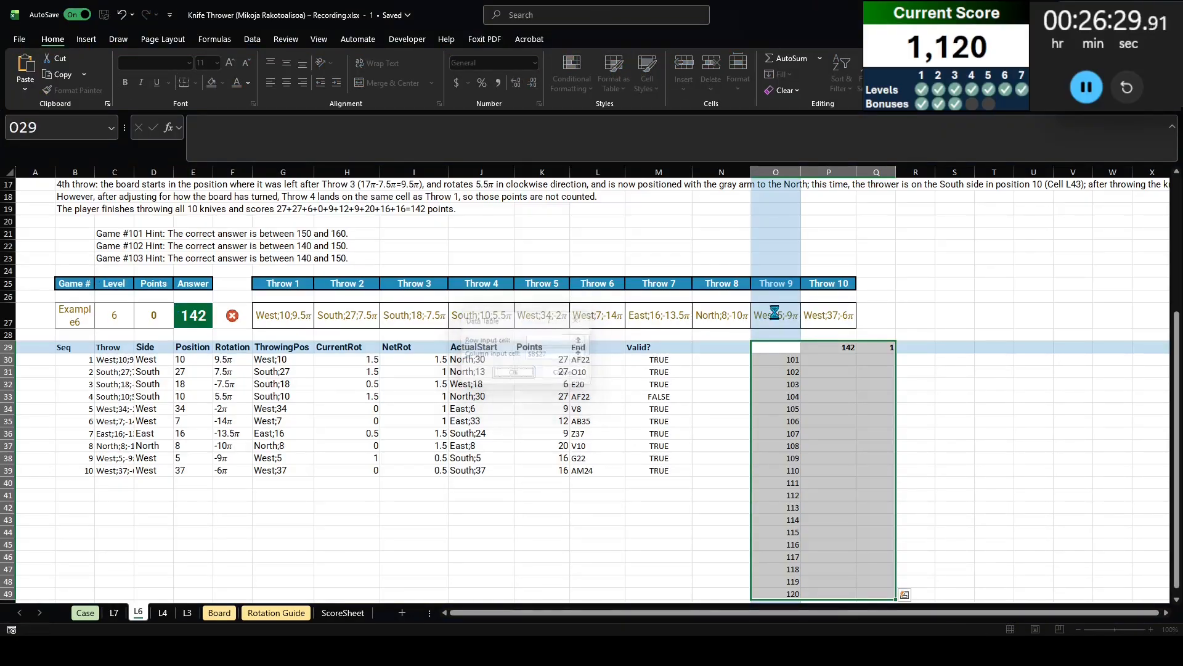
Total the invalid-throw counts in Q30:Q49 and enter 9 as the Bonus D answer in E36 on the Case sheet
left_click(878, 358)
key("ctrl+shift+Down")
key("ctrl+shift+Left")
key("Right")
key("Right")
key("Left")
key("Left")
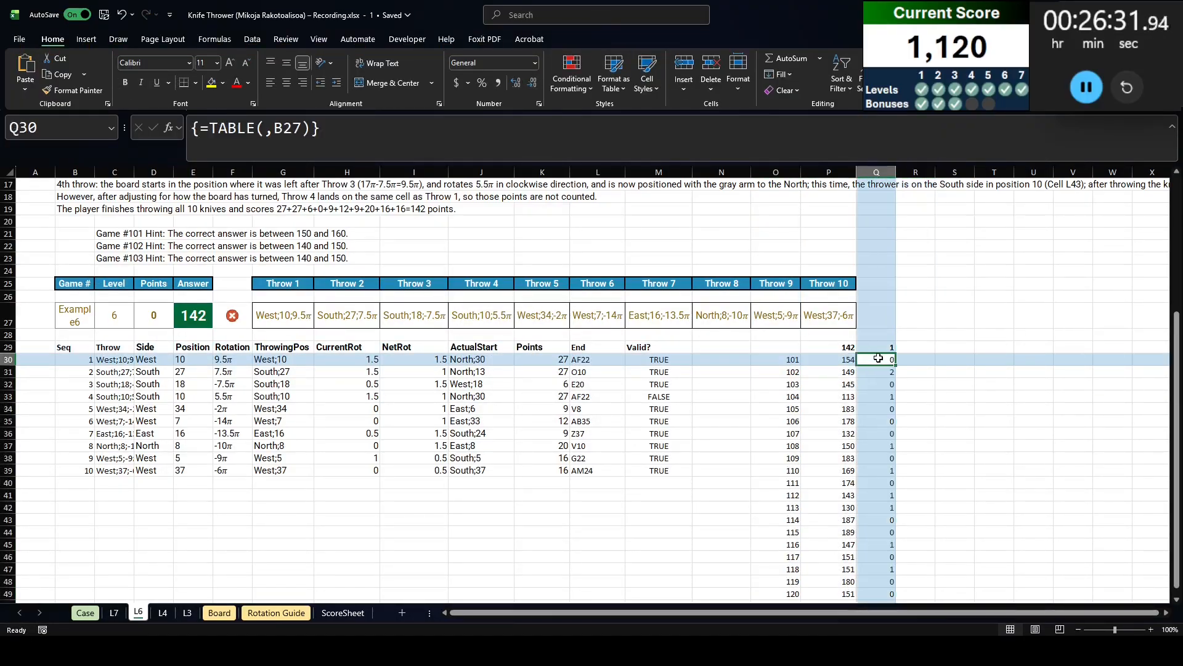
key("ctrl+shift+Down")
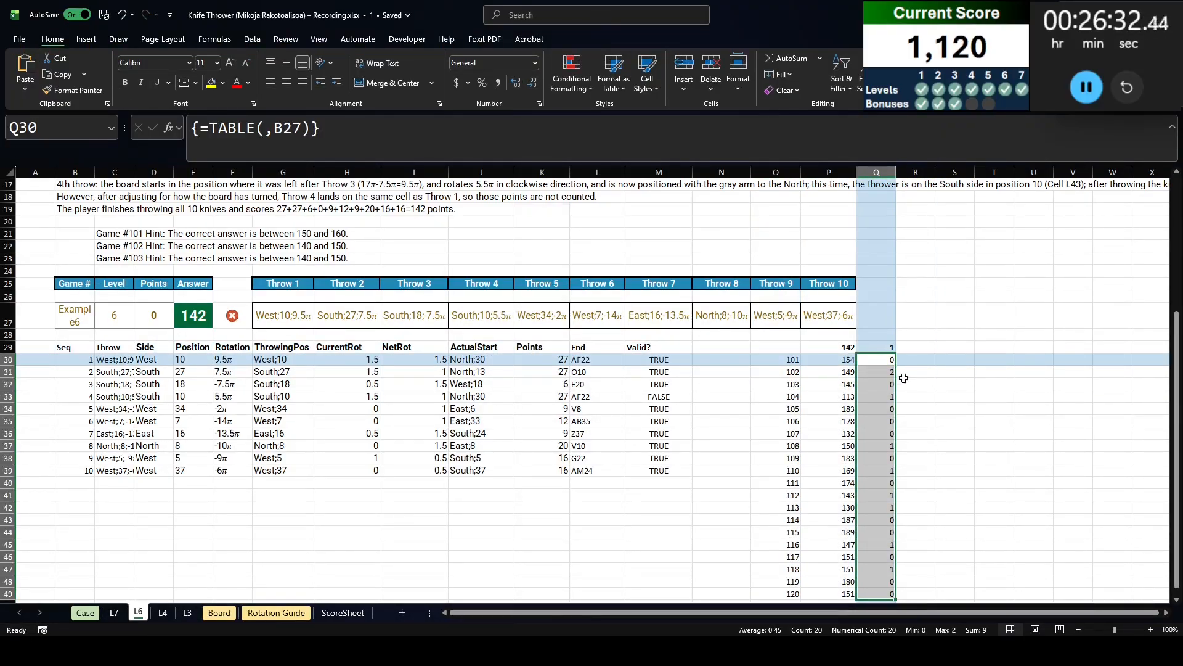
left_click(84, 613)
key("Left")
key("Left")
type("9")
key("ctrl+Return")
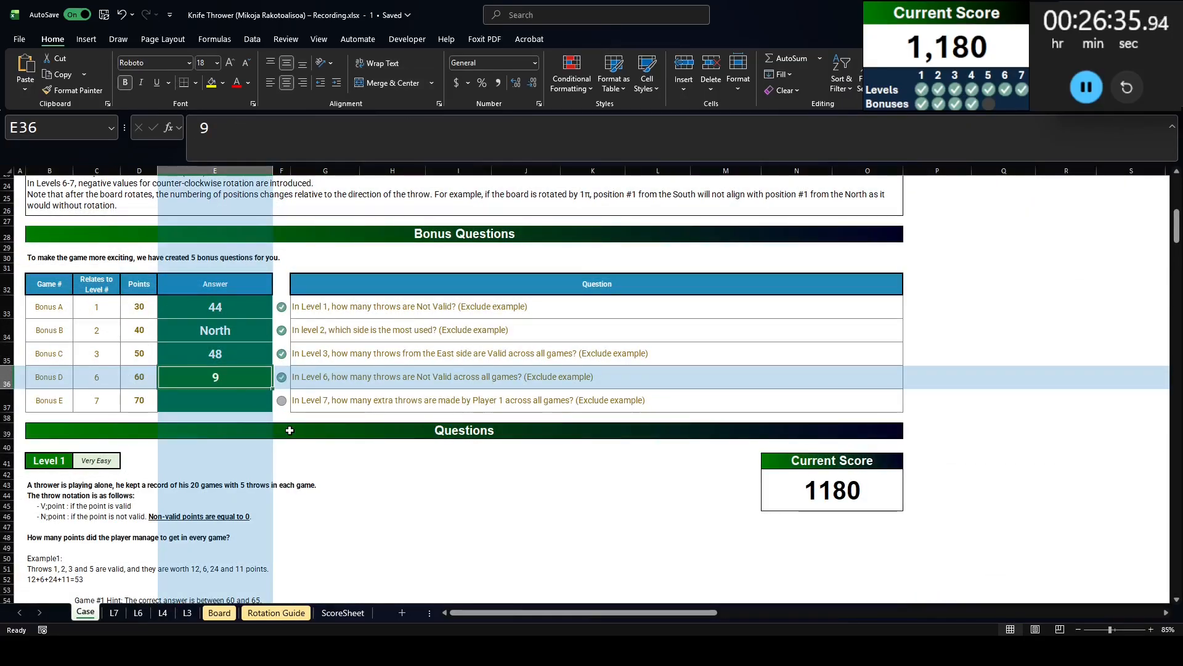
Read the Bonus E question and enter a COUNTIFS formula in L7 cell X34 matching N35:N74 to 1 and Q35:Q74 to true
left_click(309, 402)
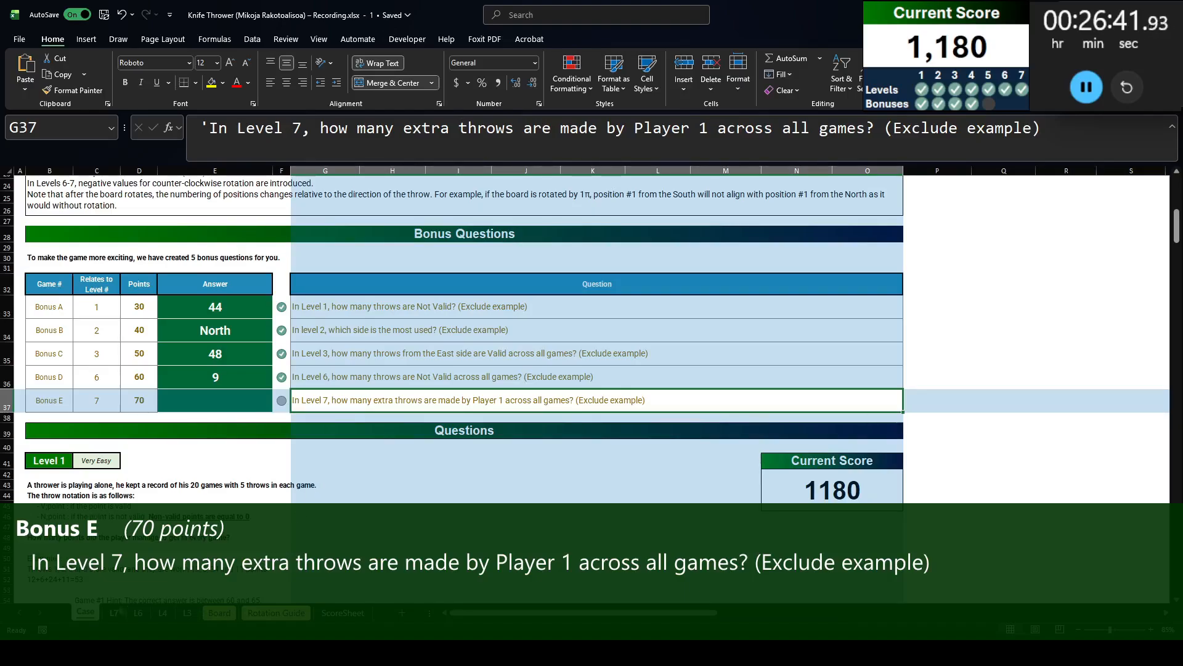
left_click(115, 613)
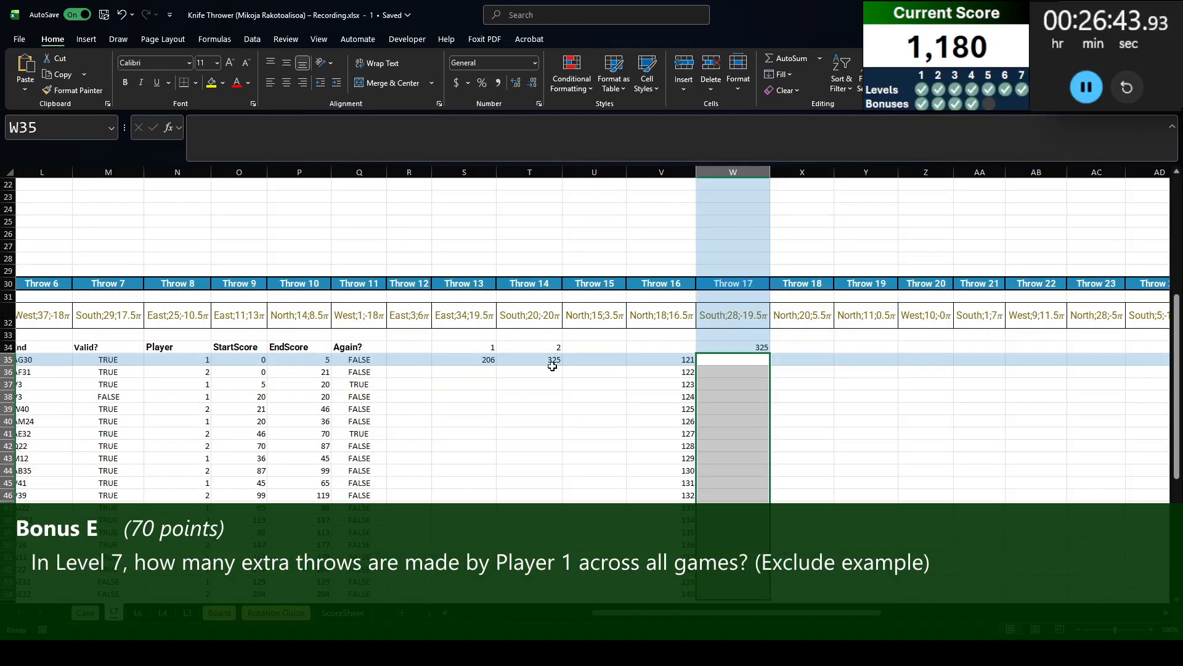
left_click(804, 346)
type("=countifs(")
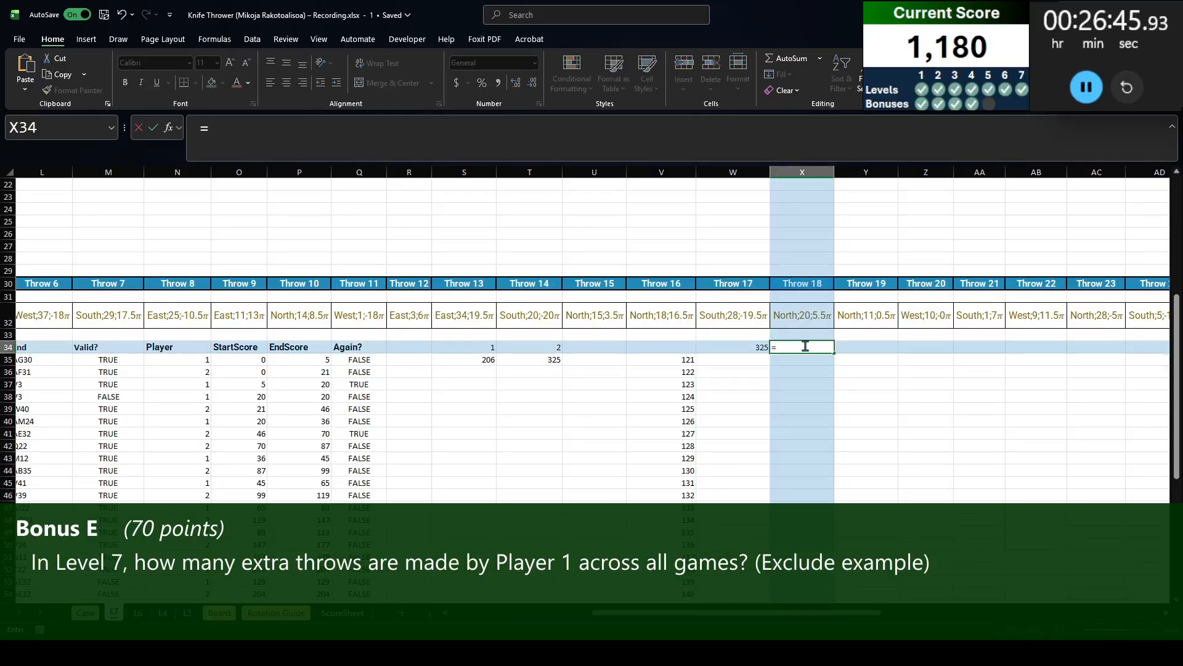
left_click(164, 361)
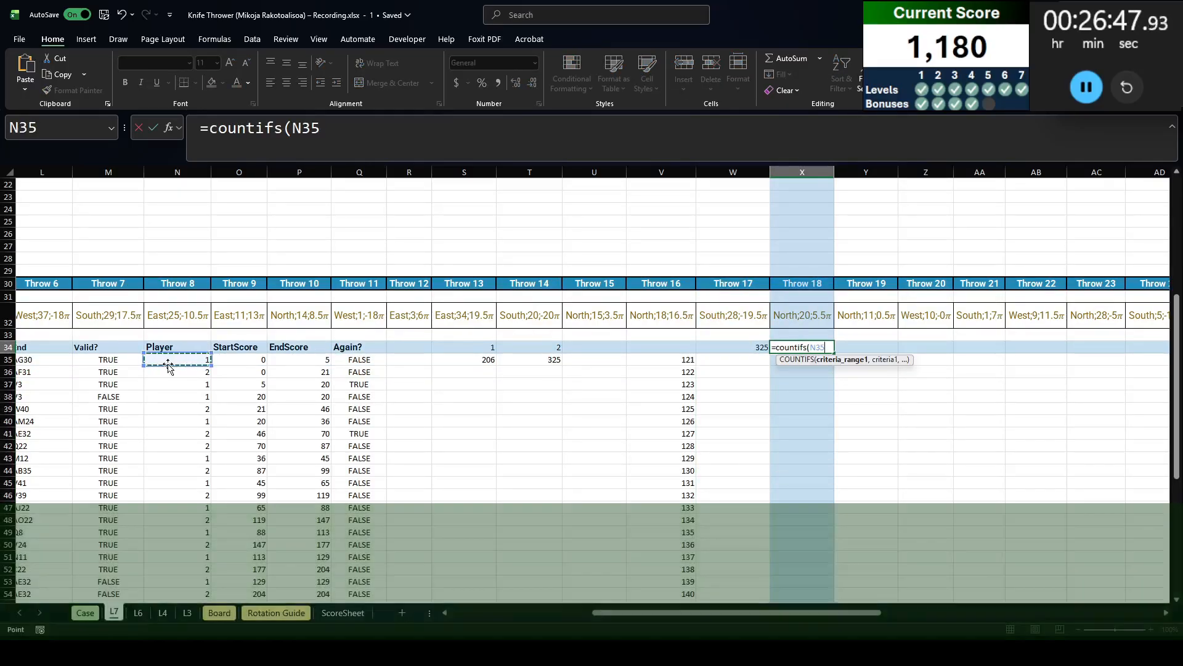
key("ctrl+shift+Down")
type(",1,")
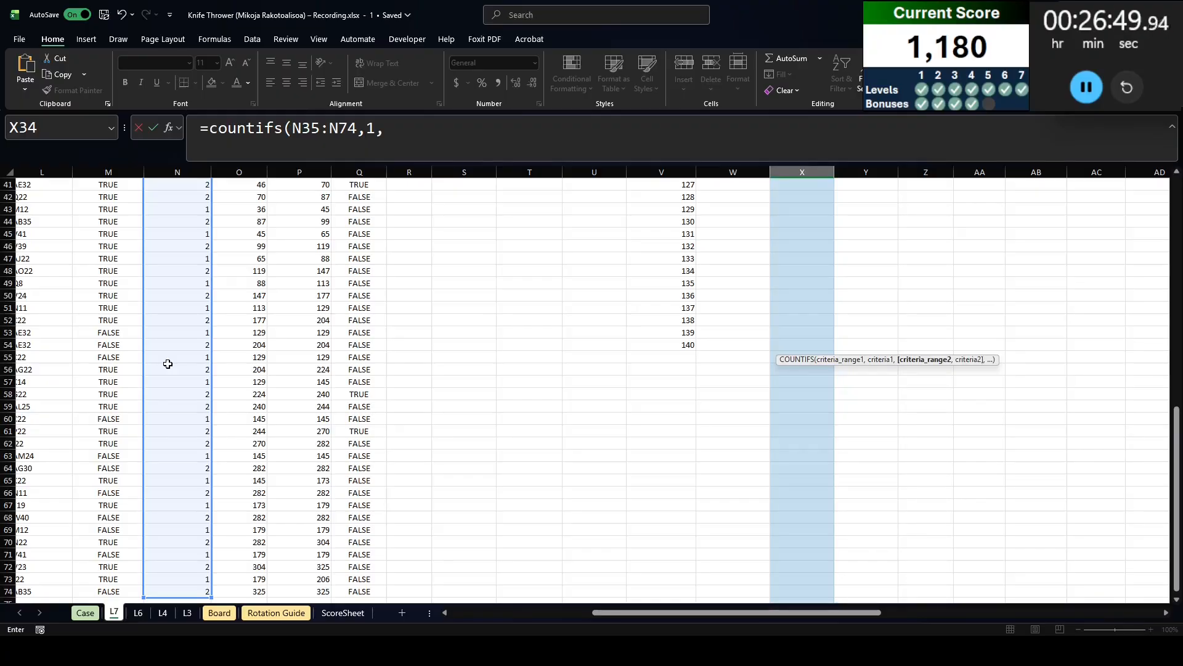
scroll(167, 364, "up", 7)
left_click(334, 370)
key("ctrl+shift+Down")
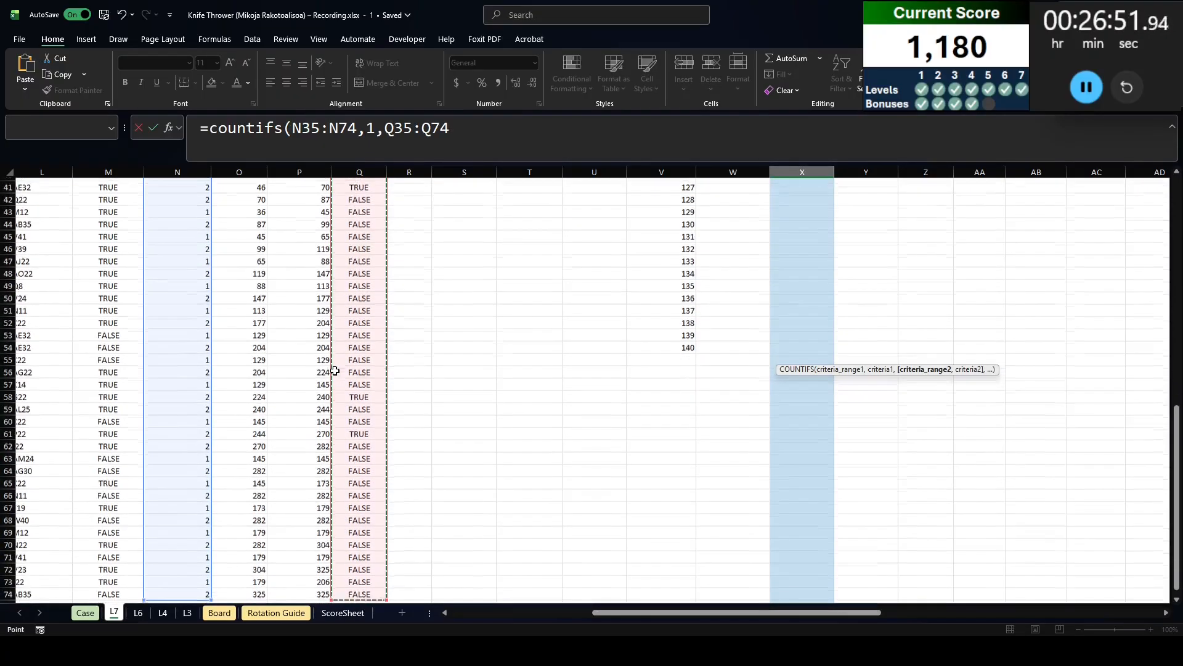
type(",true)")
key("Return")
Create a data table over V34:X54 on sheet L7 with Game # cell B32 as the column input cell
key("Left")
key("Left")
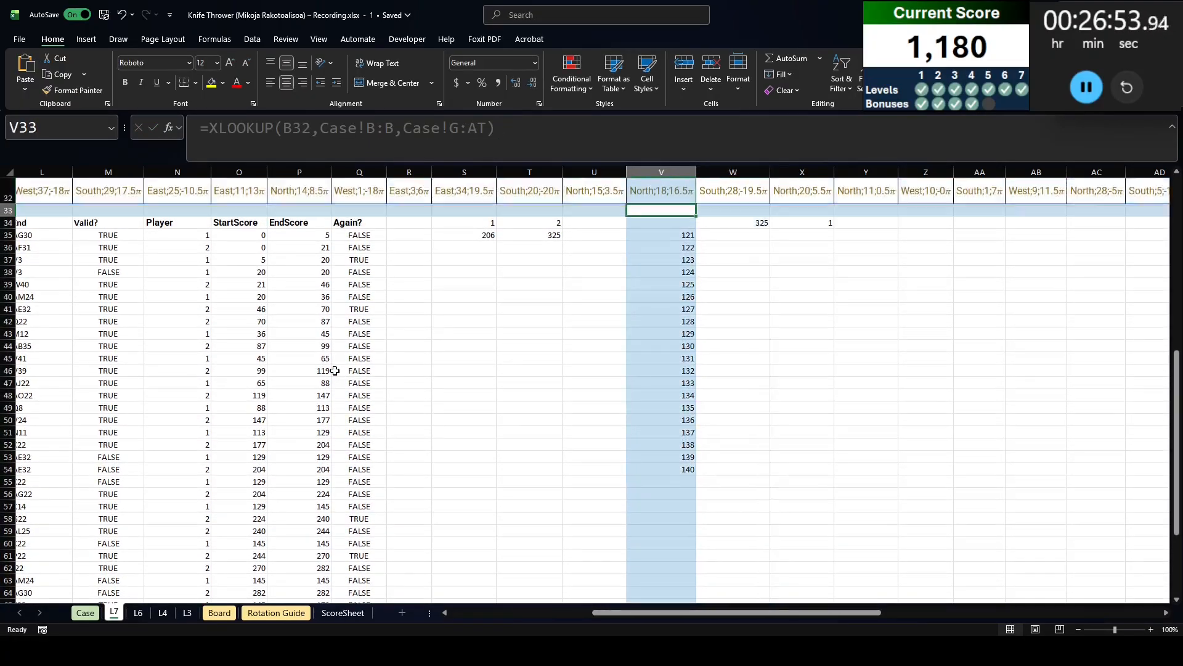
key("Down")
scroll(338, 367, "up", 3)
key("shift+Right")
key("shift+Right")
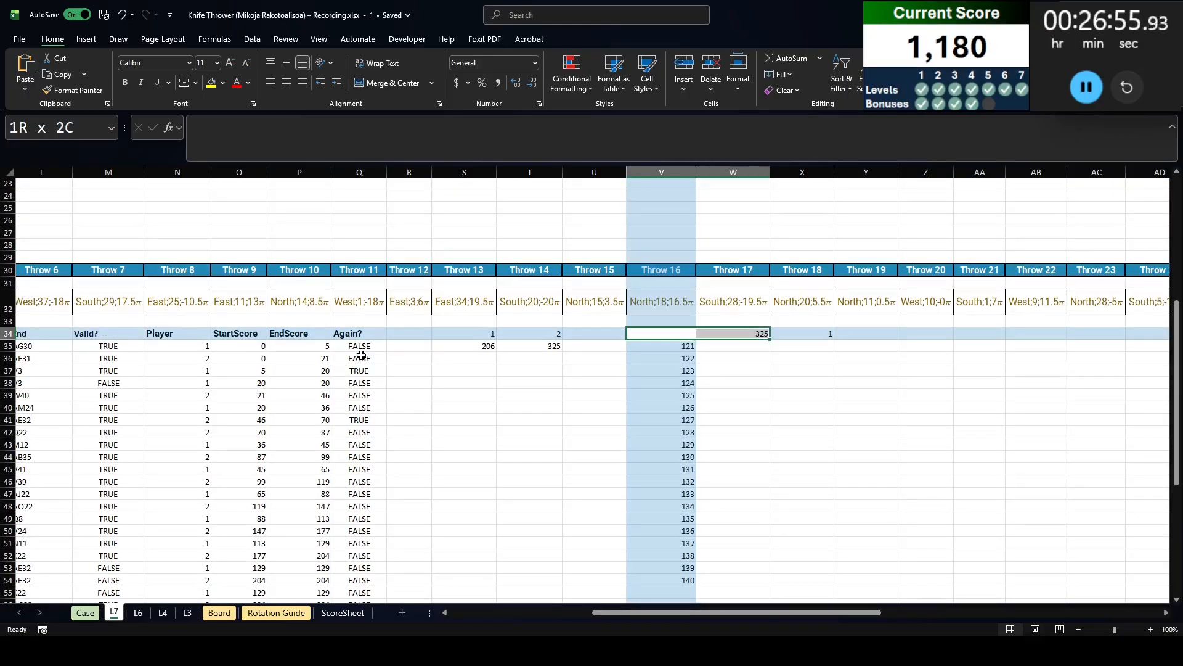
key("ctrl+shift+Down")
key("ctrl+shift+Down")
key("alt+d")
key("t")
key("Tab")
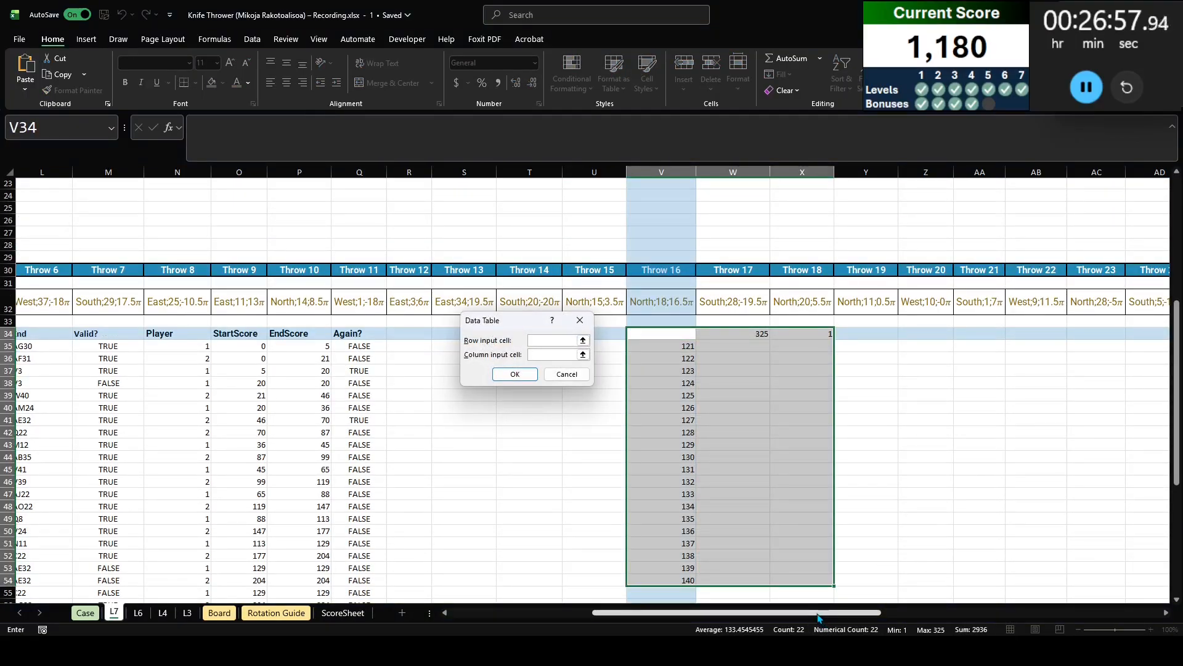
left_click_drag(819, 613, 669, 613)
left_click(74, 289)
key("Return")
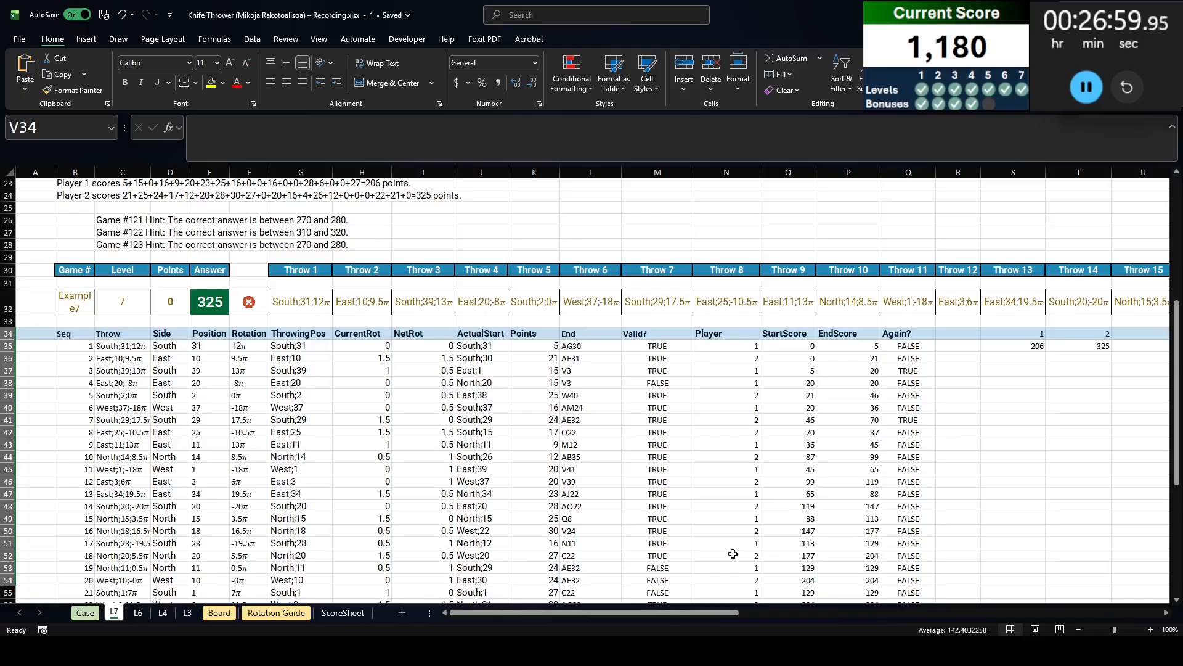
Total the extra-throw counts in X35:X54 and enter 39 as the Bonus E answer in E37 on the Case sheet
left_click_drag(739, 613, 896, 613)
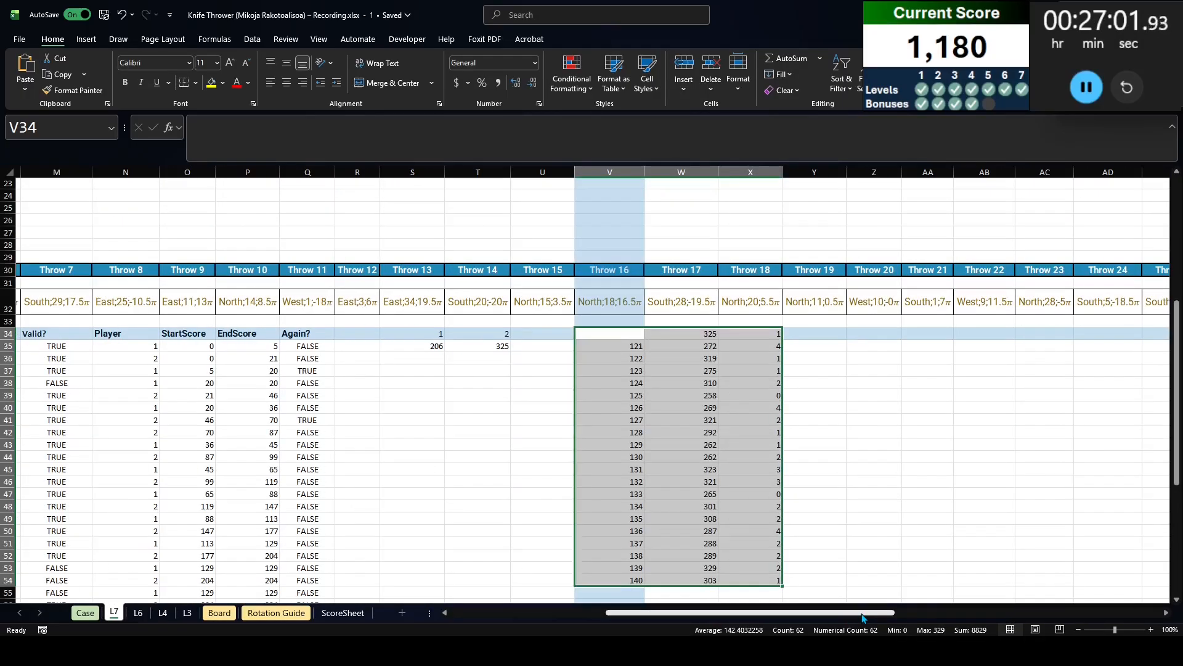
left_click(768, 349)
key("ctrl+shift+Down")
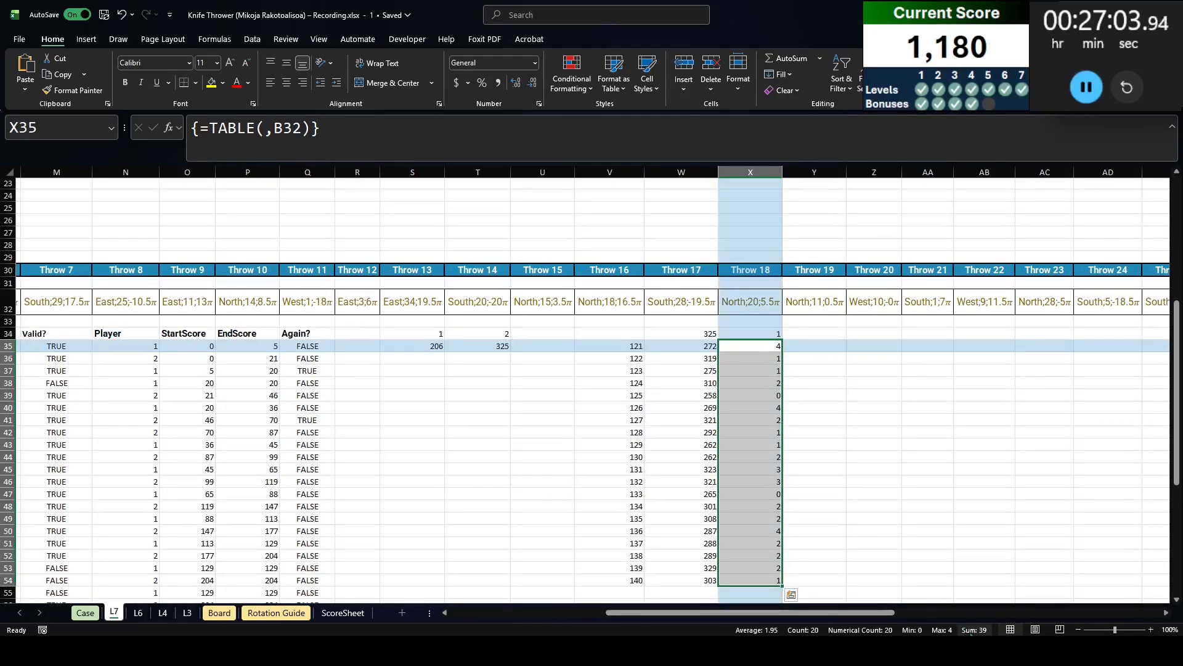
left_click(85, 614)
left_click(217, 395)
type("39")
key("ctrl+Return")
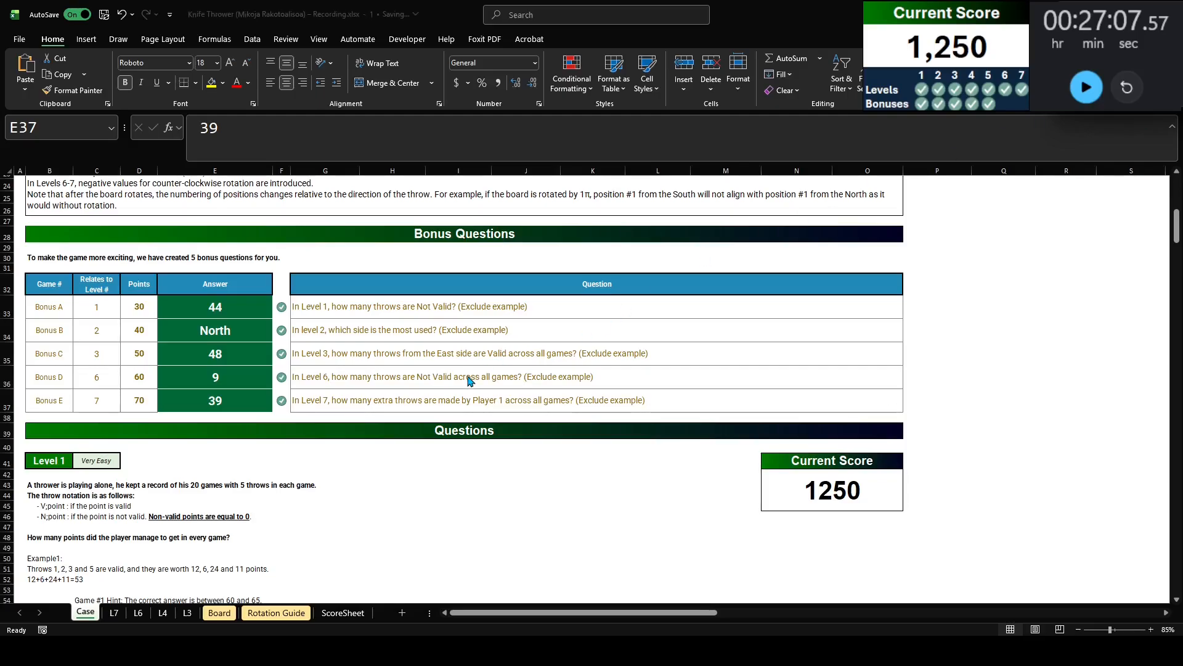
Review the case instructions and examine the four board orientations on the Rotation Guide sheet
scroll(469, 379, "up", 7)
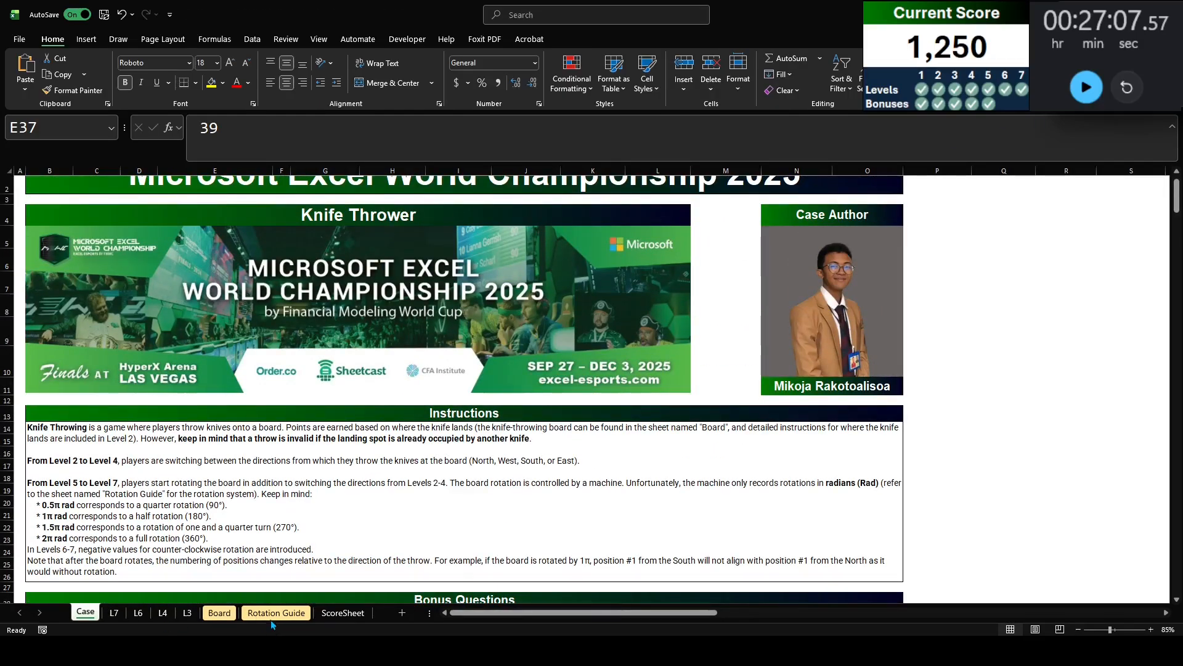
left_click(219, 612)
left_click(276, 613)
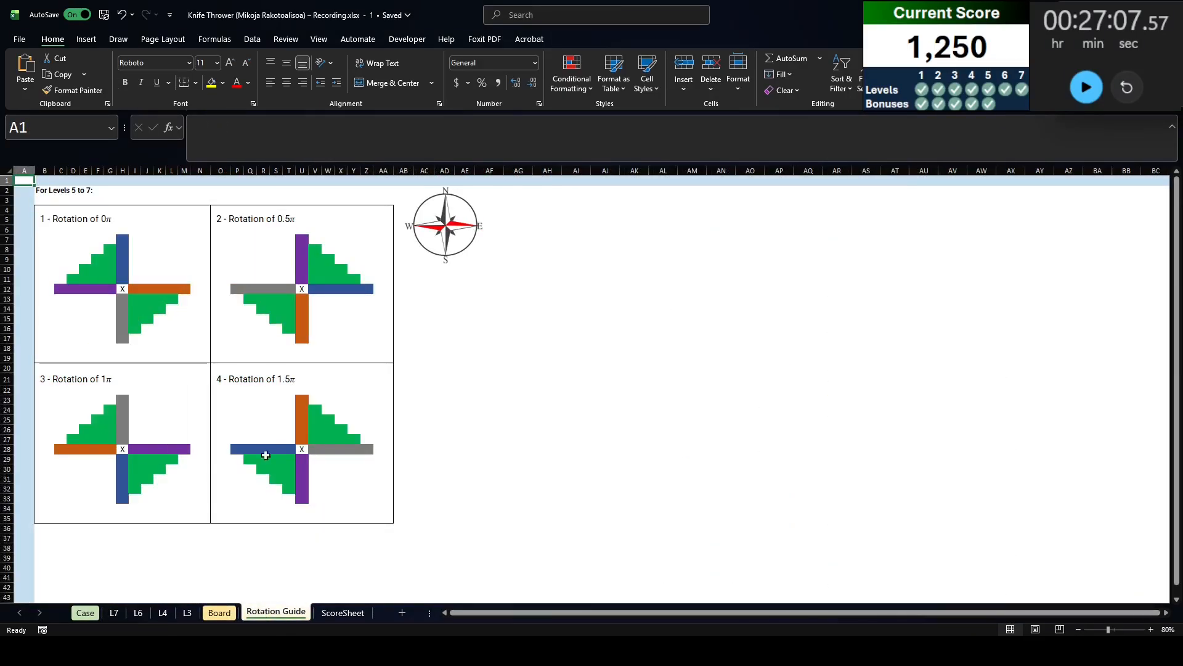
left_click(109, 248)
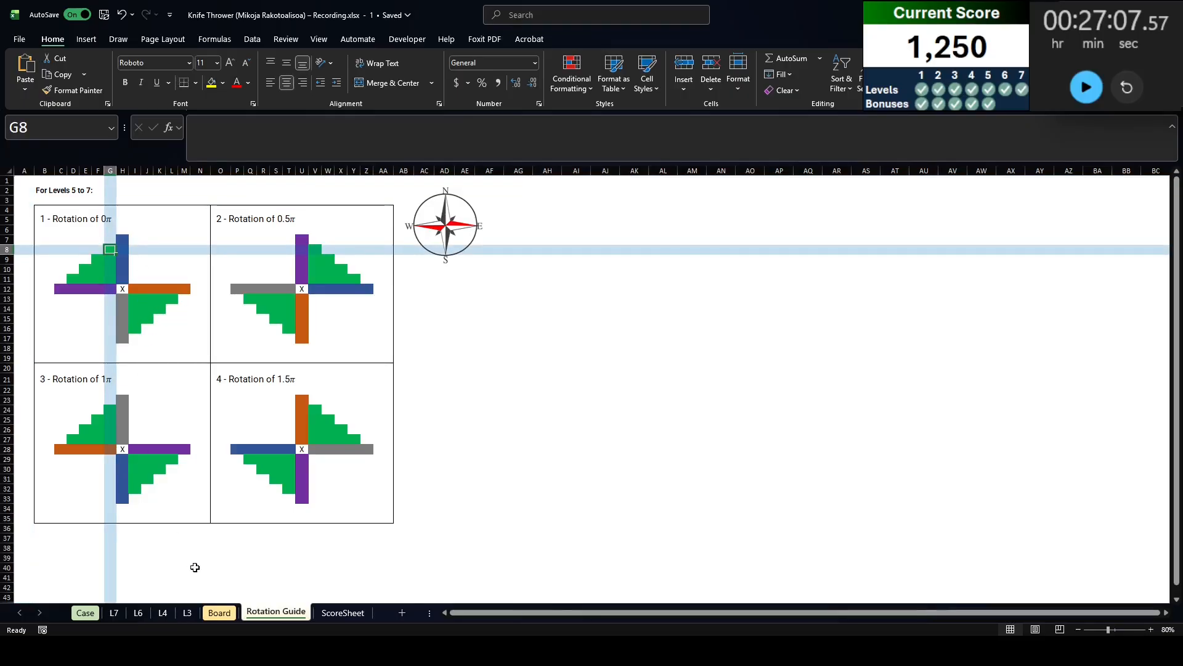
left_click(319, 259)
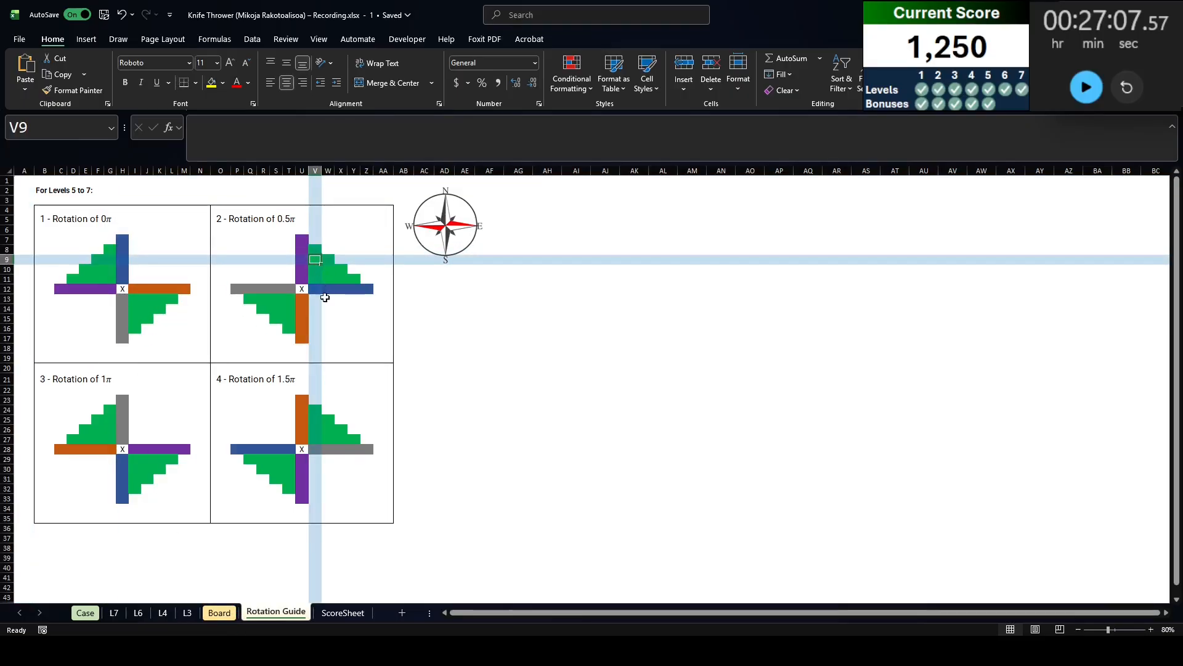
left_click(328, 390)
left_click(316, 440)
left_click(78, 443)
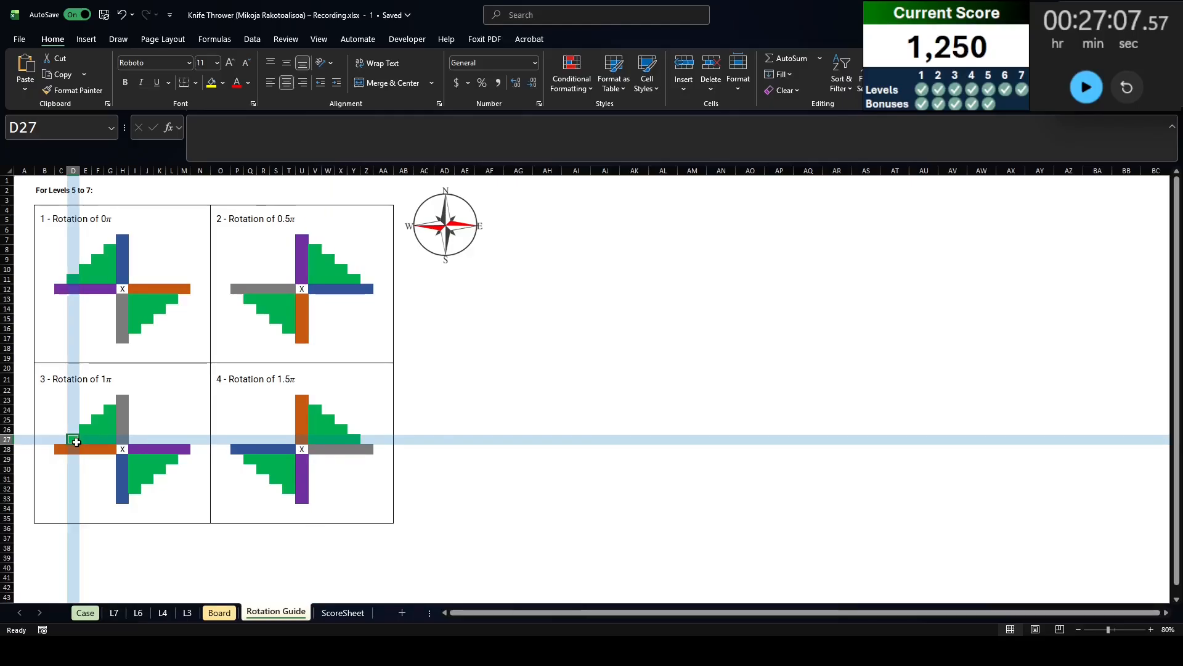
Examine the Board sheet's knife board, the cell-address grid formulas below it, and the throw lookup tables beside it
left_click(220, 612)
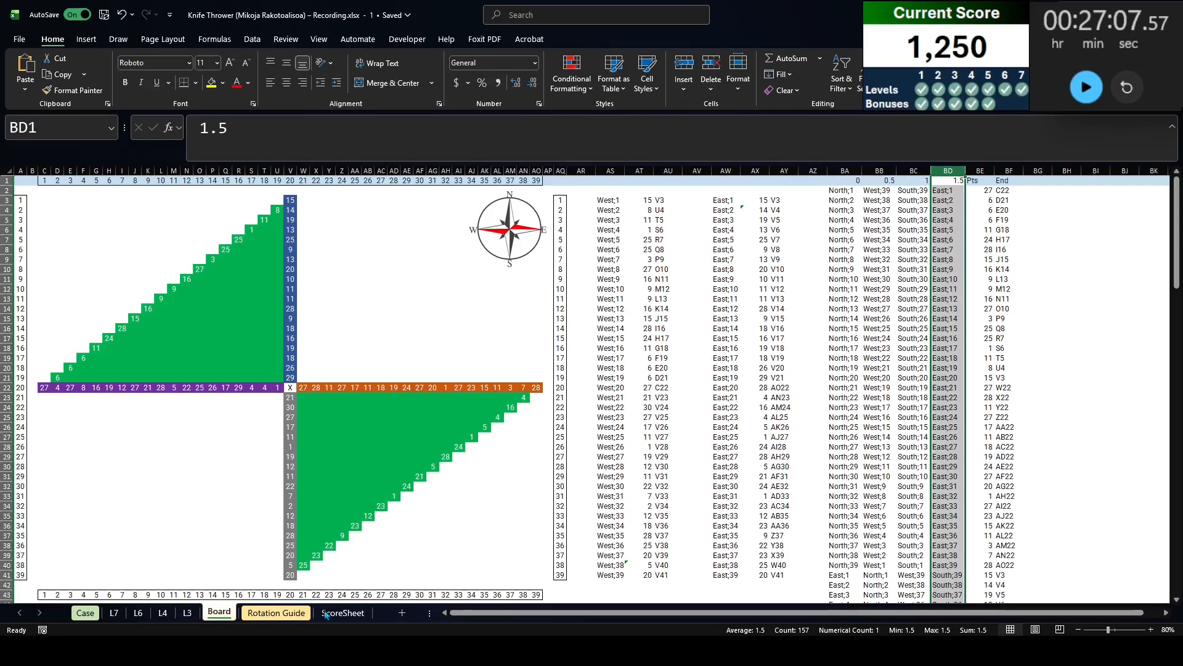
scroll(390, 587, "down", 2)
scroll(310, 555, "down", 9)
scroll(299, 561, "up", 5)
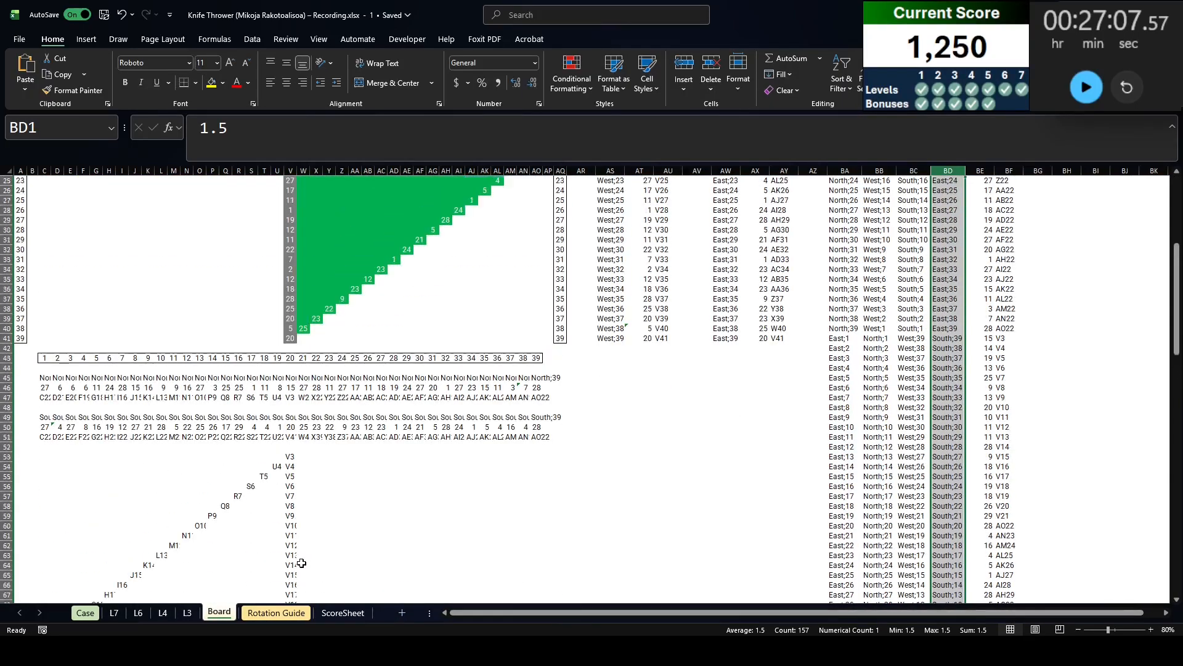
left_click(276, 565)
left_click(290, 545)
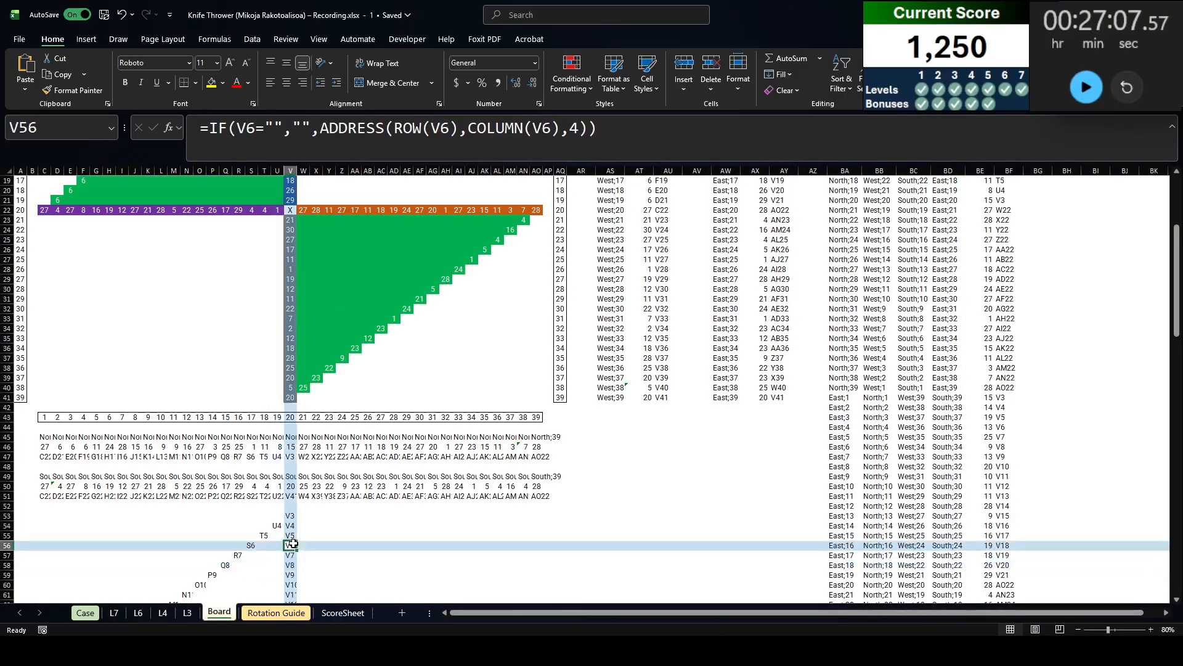
scroll(289, 542, "up", 3)
scroll(293, 530, "down", 13)
scroll(294, 524, "down", 8)
scroll(177, 502, "up", 2)
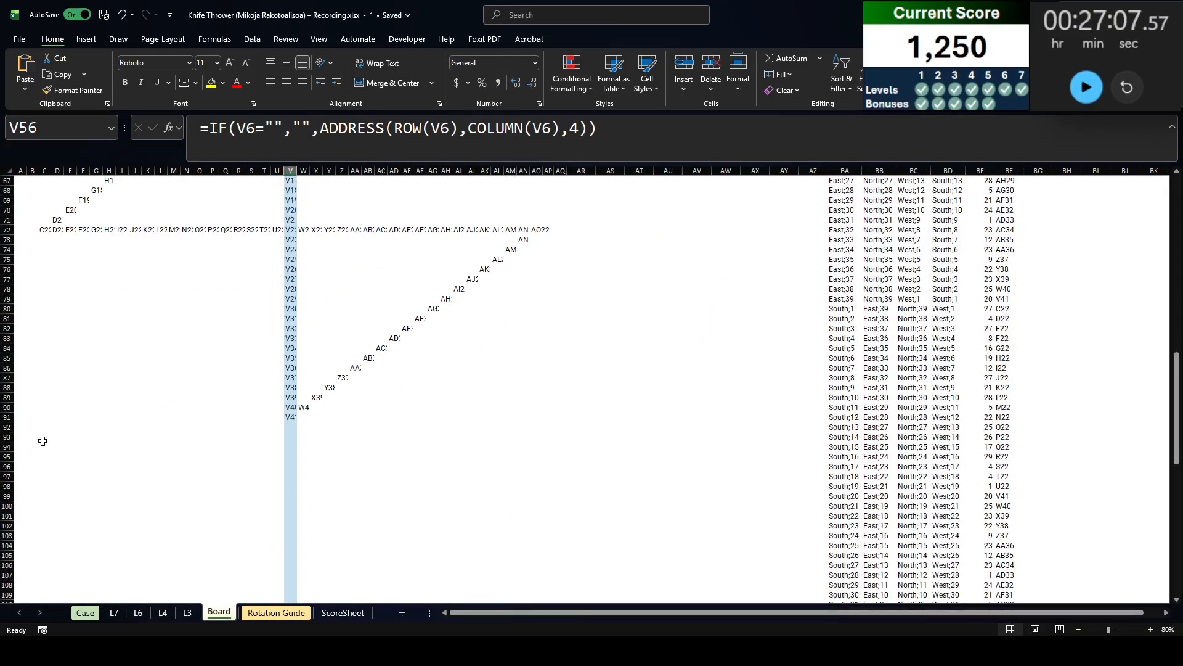
left_click(43, 437)
scroll(43, 436, "up", 8)
scroll(42, 436, "up", 14)
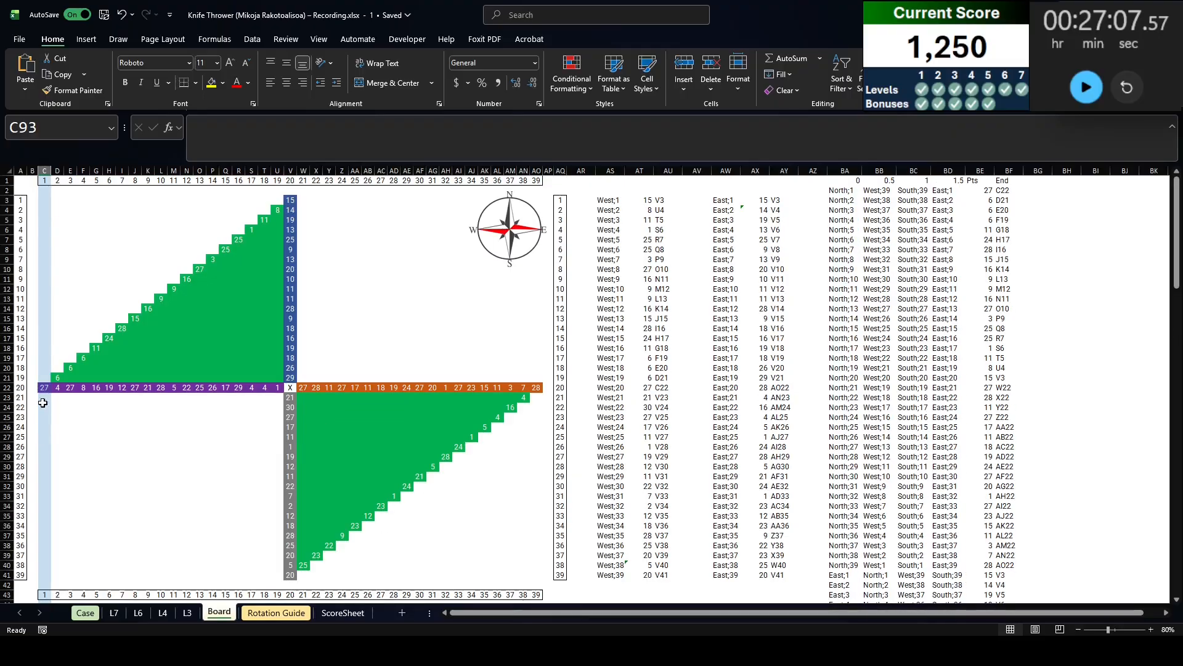
scroll(97, 341, "down", 7)
scroll(98, 341, "down", 12)
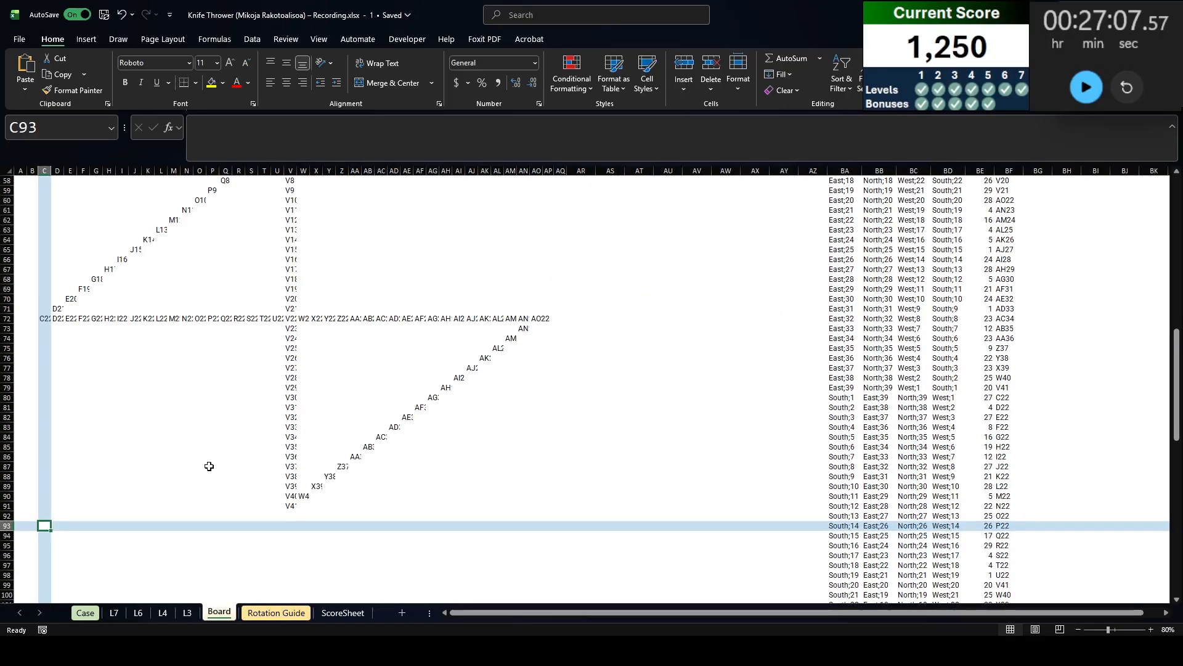
scroll(193, 436, "up", 19)
left_click(44, 199)
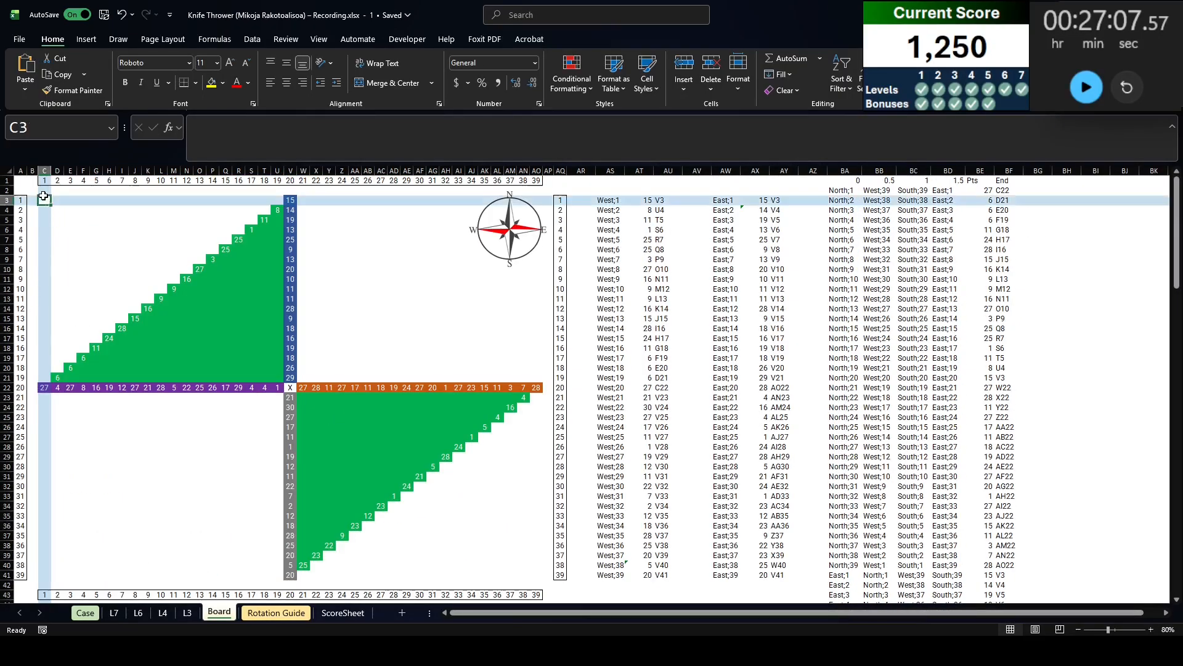
Copy the knife board range C3:AO41 on the Board sheet and paste only its formatting starting at C93
left_click(539, 575, "shift")
key("ctrl+c")
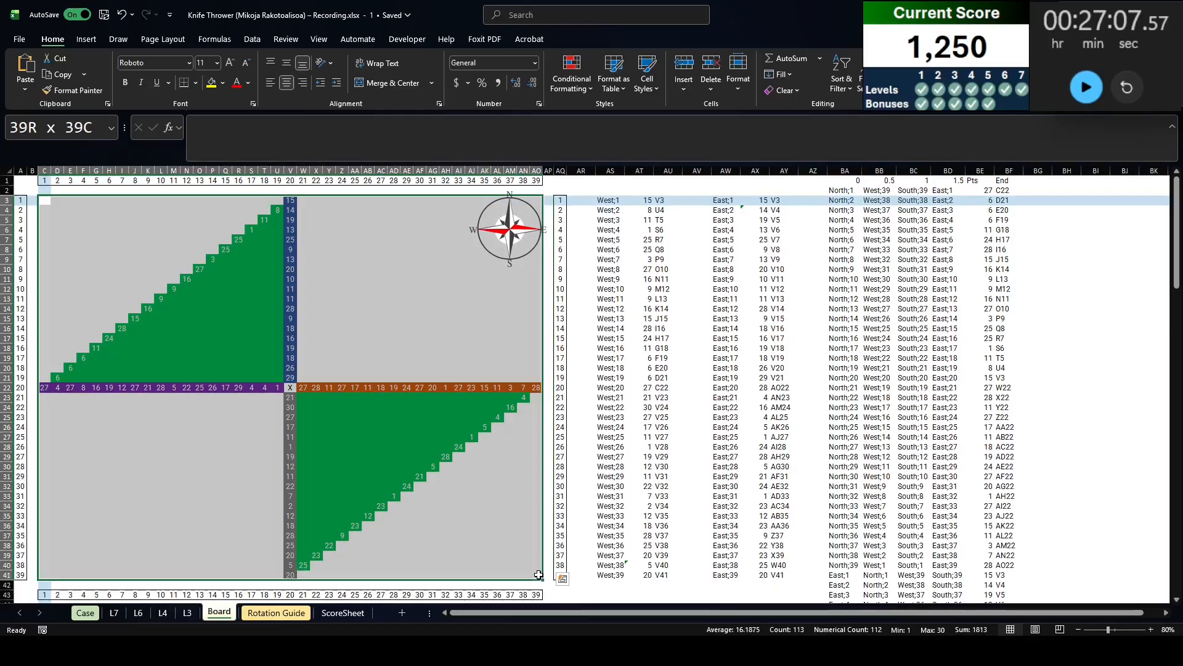
scroll(137, 552, "down", 20)
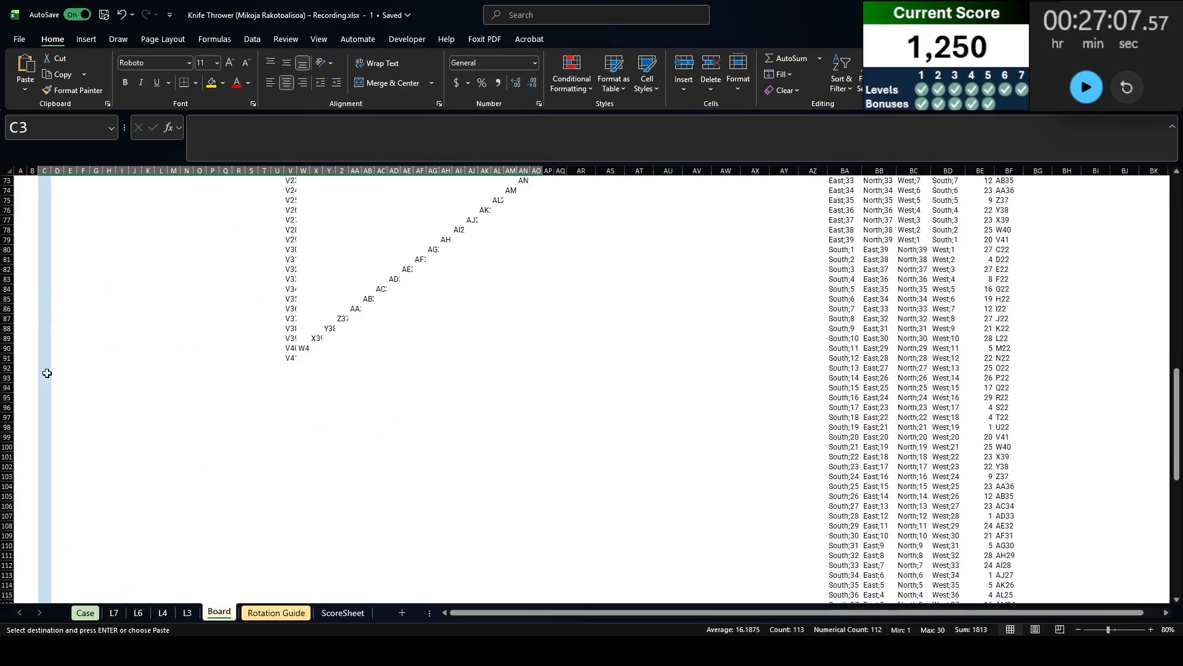
left_click(45, 377)
right_click(45, 378)
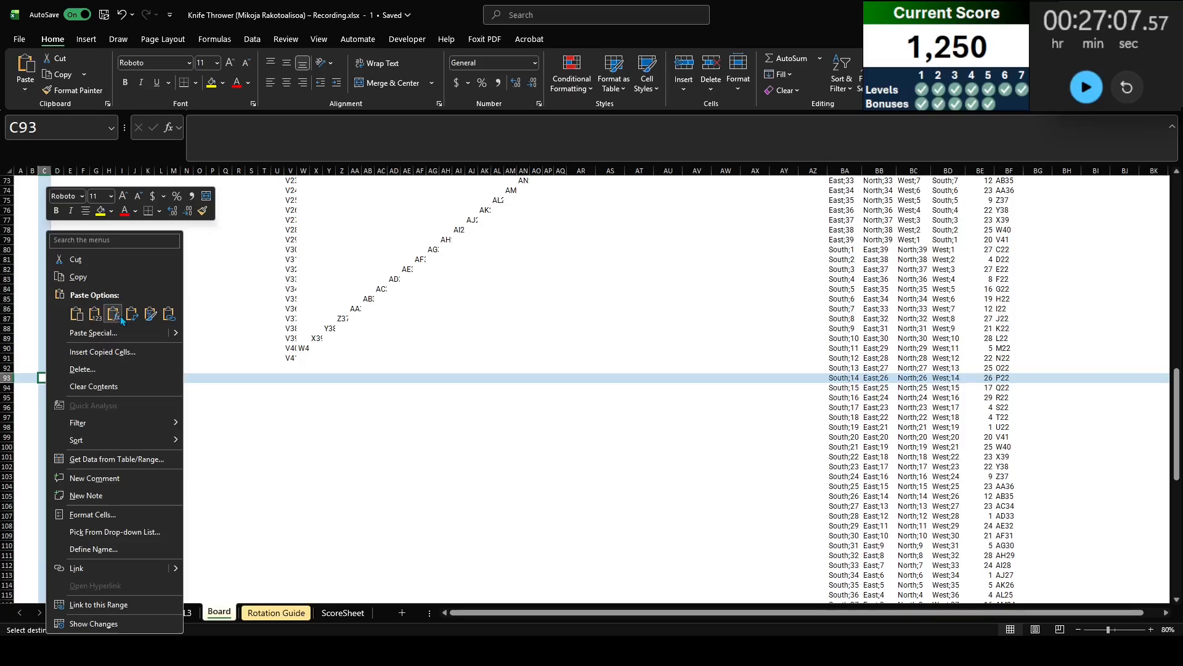
left_click(147, 315)
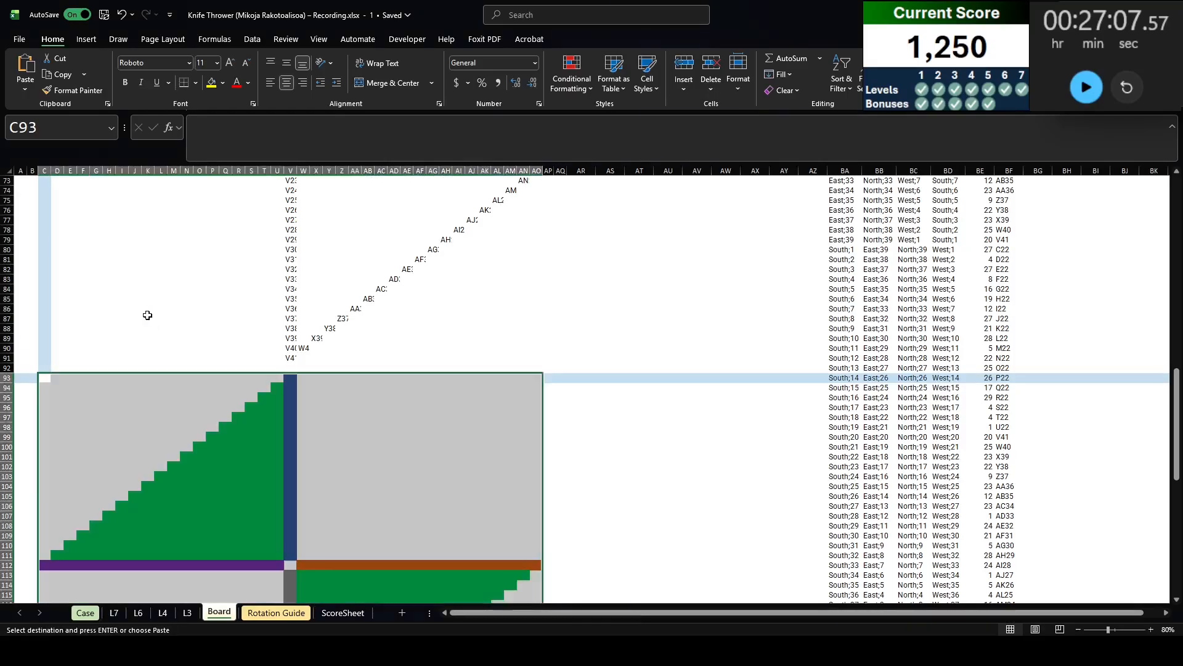
Enter =TRANSPOSE(C3:AO41) in C93 to flip the knife board's rows and columns
left_click(45, 377)
type("=transps")
key("BackSpace")
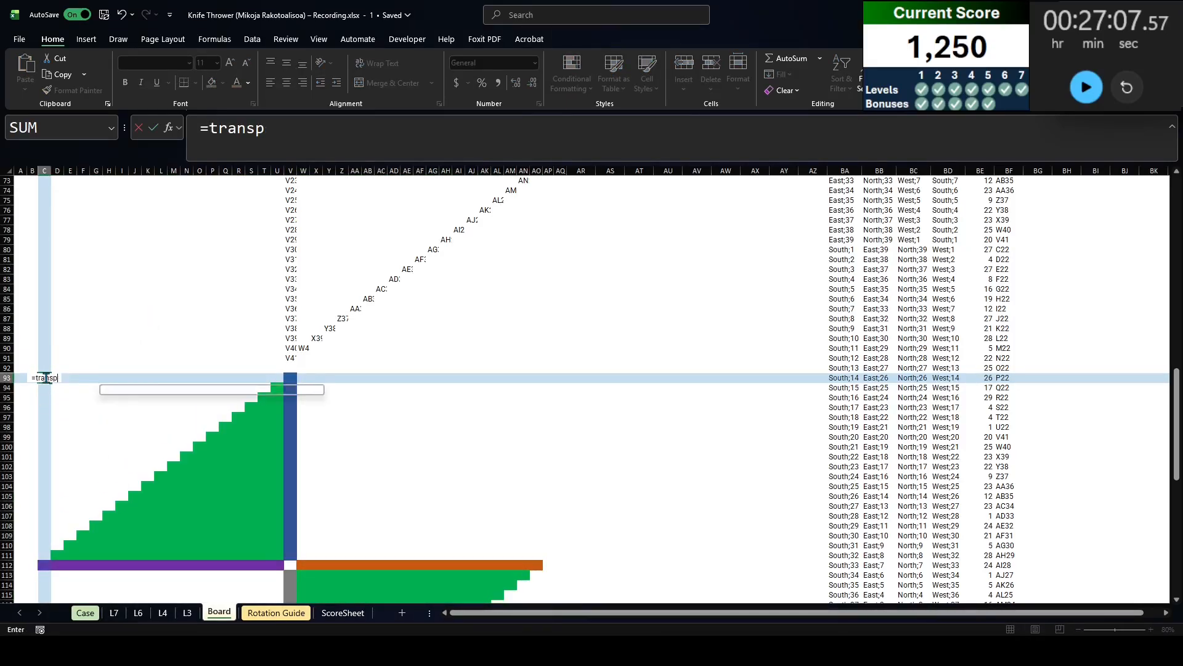
type("ose(")
scroll(112, 357, "up", 18)
scroll(112, 357, "up", 6)
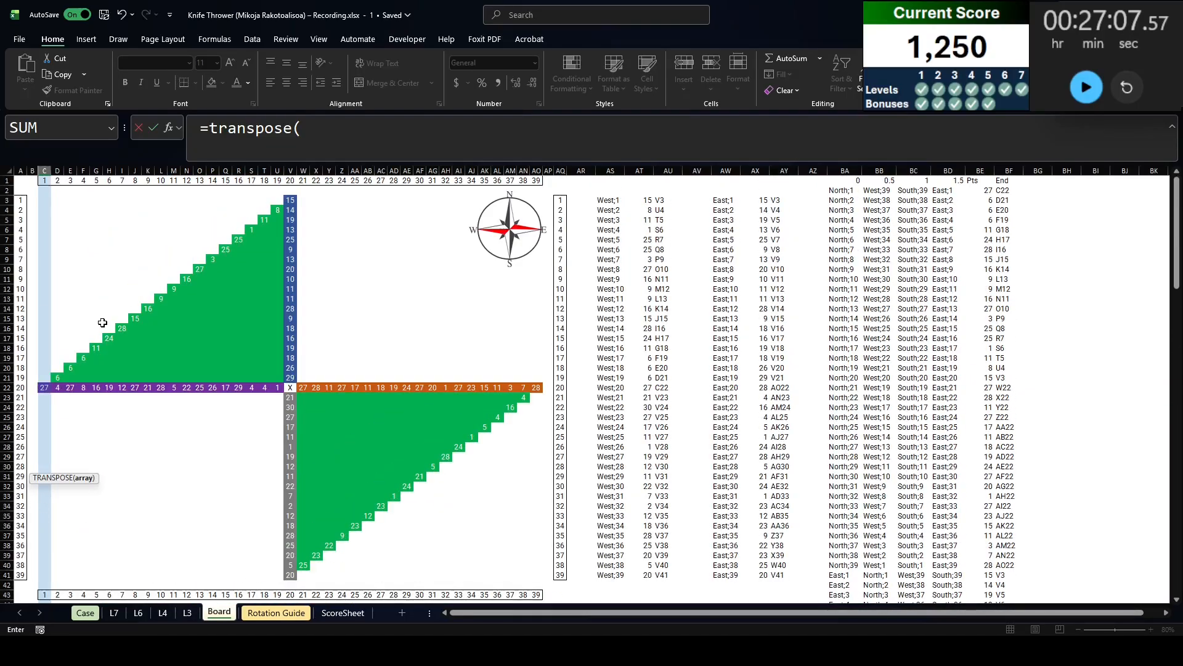
left_click(44, 199)
left_click(535, 574, "shift")
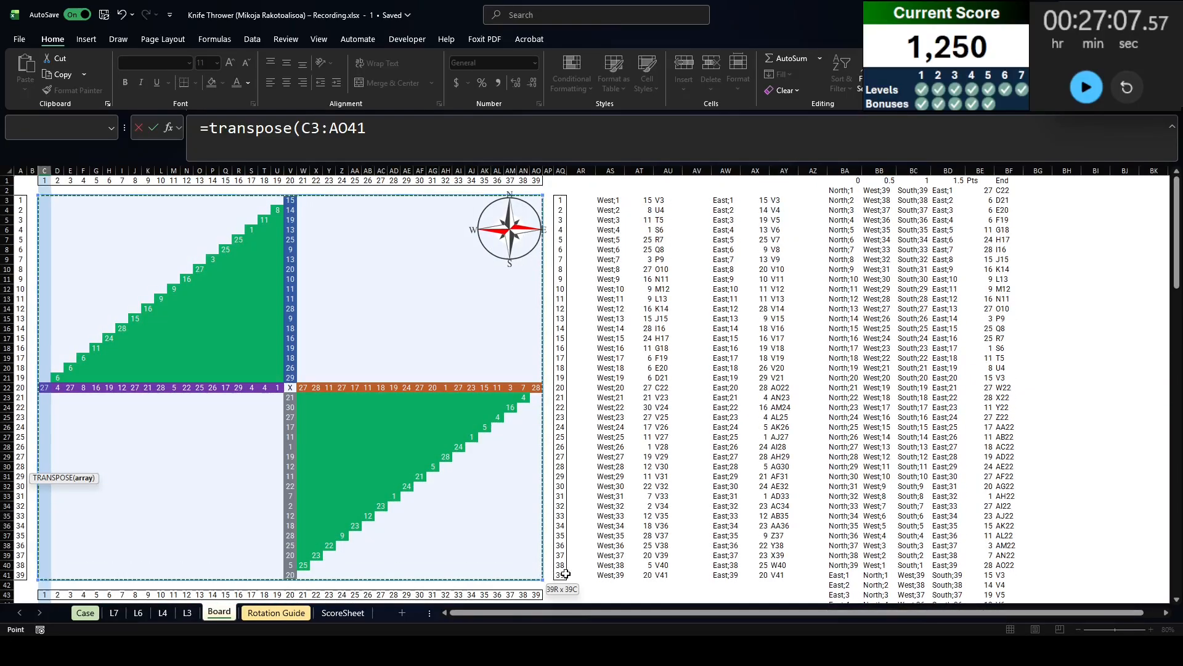
key("Return")
Compare the transposed board starting at row 93 with the original knife board, checking its corner values and diagonals
scroll(536, 568, "down", 10)
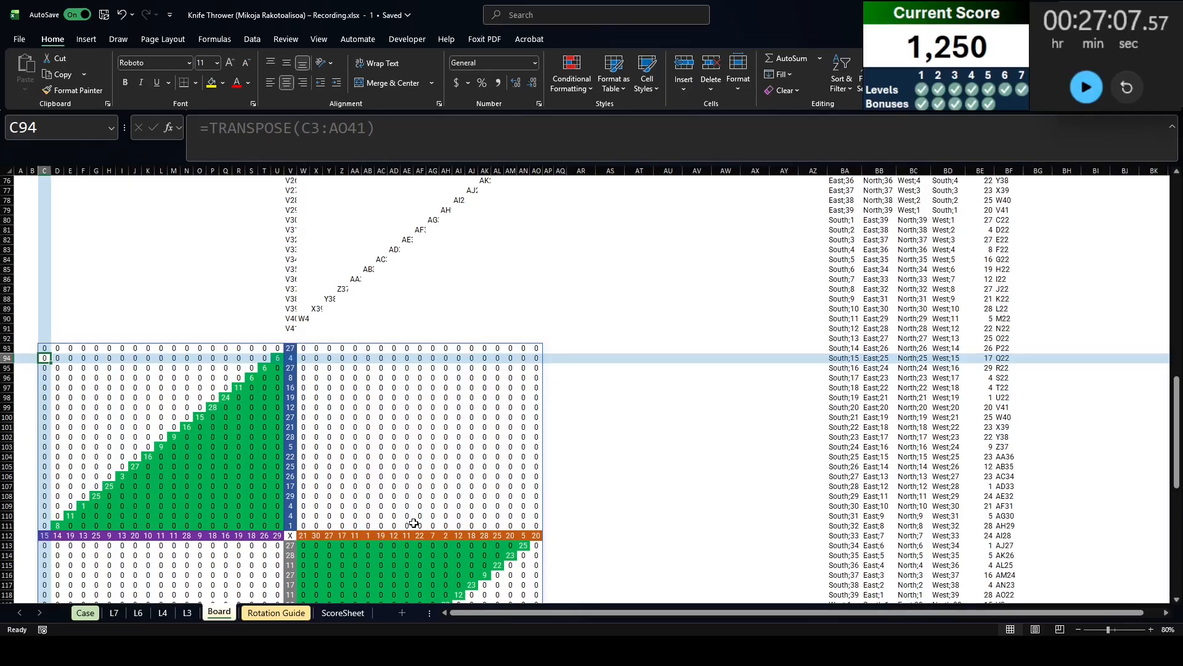
scroll(413, 523, "down", 2)
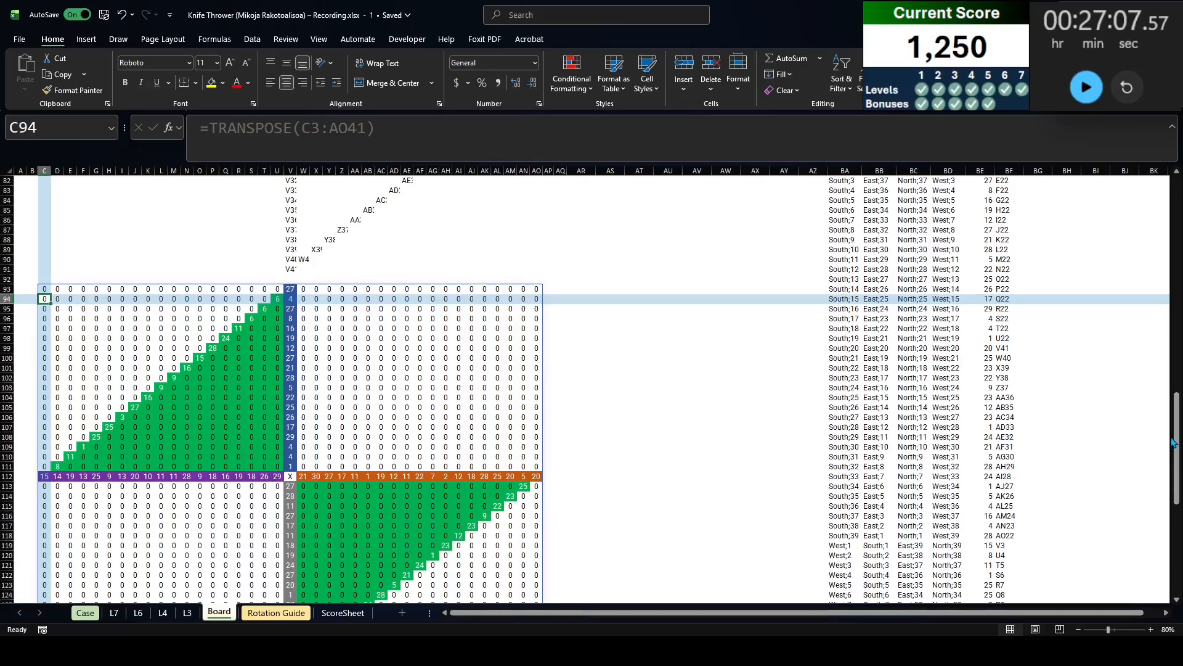
left_click_drag(1174, 442, 1175, 229)
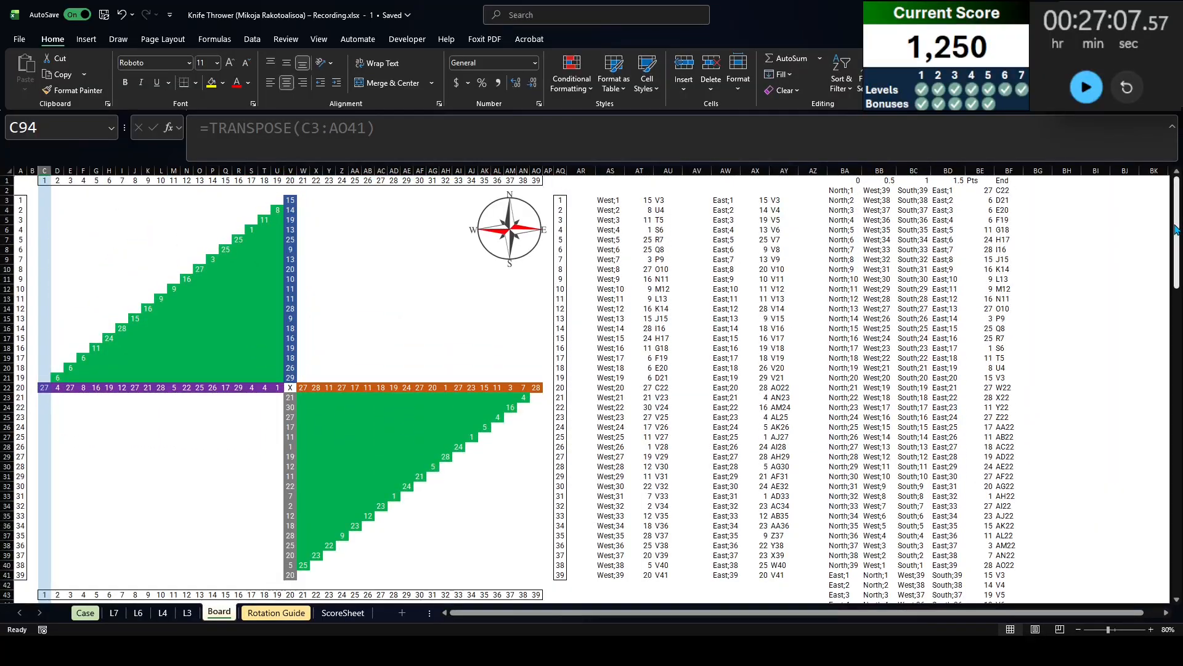
left_click(56, 378)
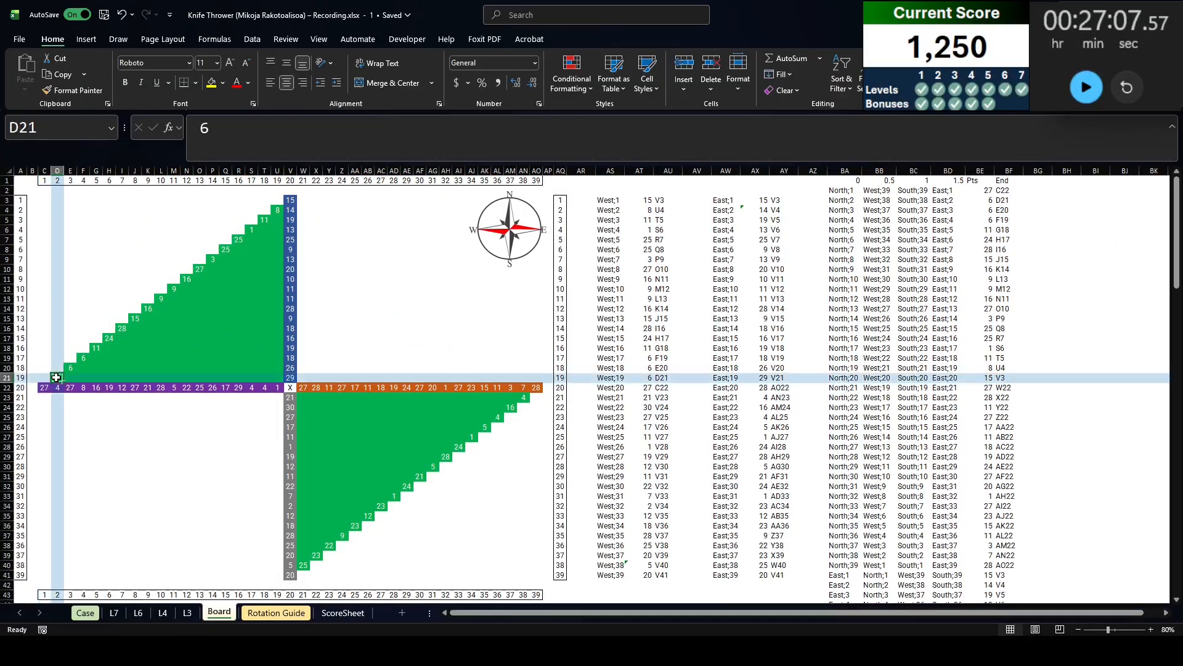
left_click(276, 210)
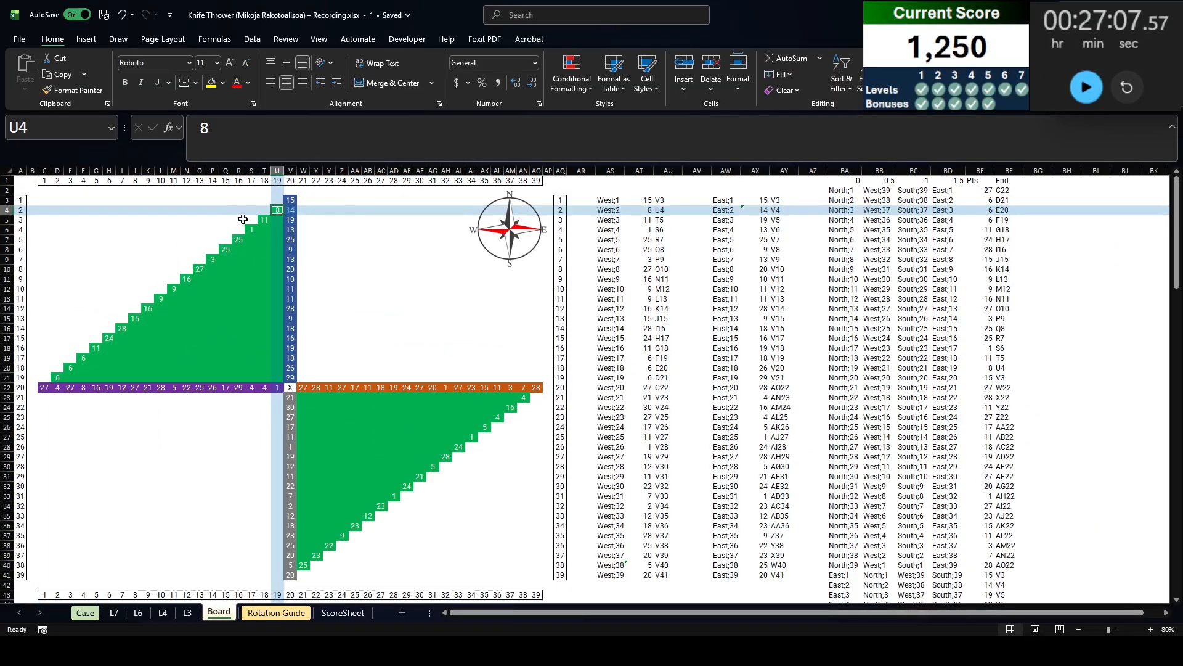
left_click(542, 345)
left_click(329, 210)
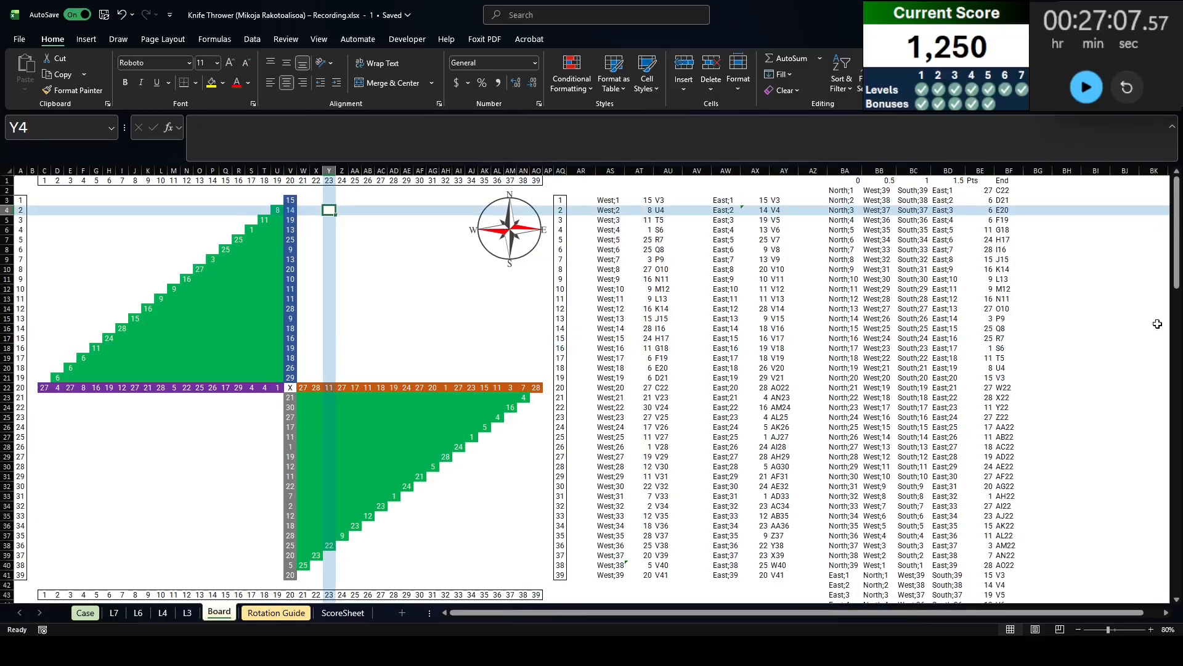
left_click_drag(1171, 285, 1174, 519)
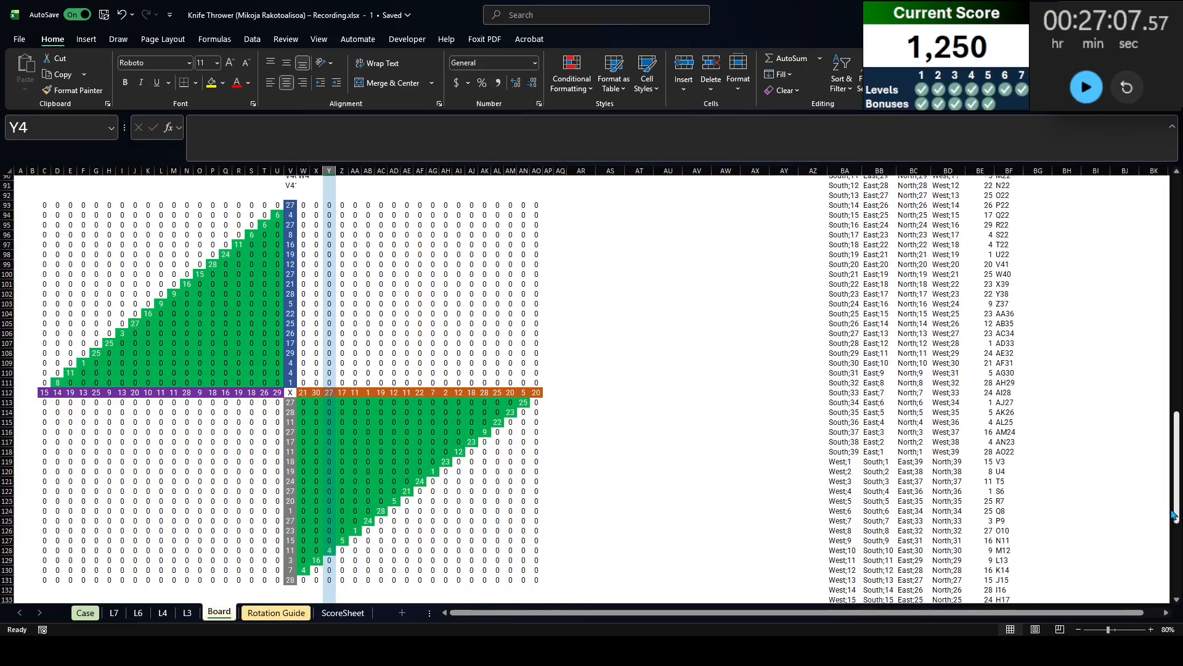
scroll(1174, 515, "up", 15)
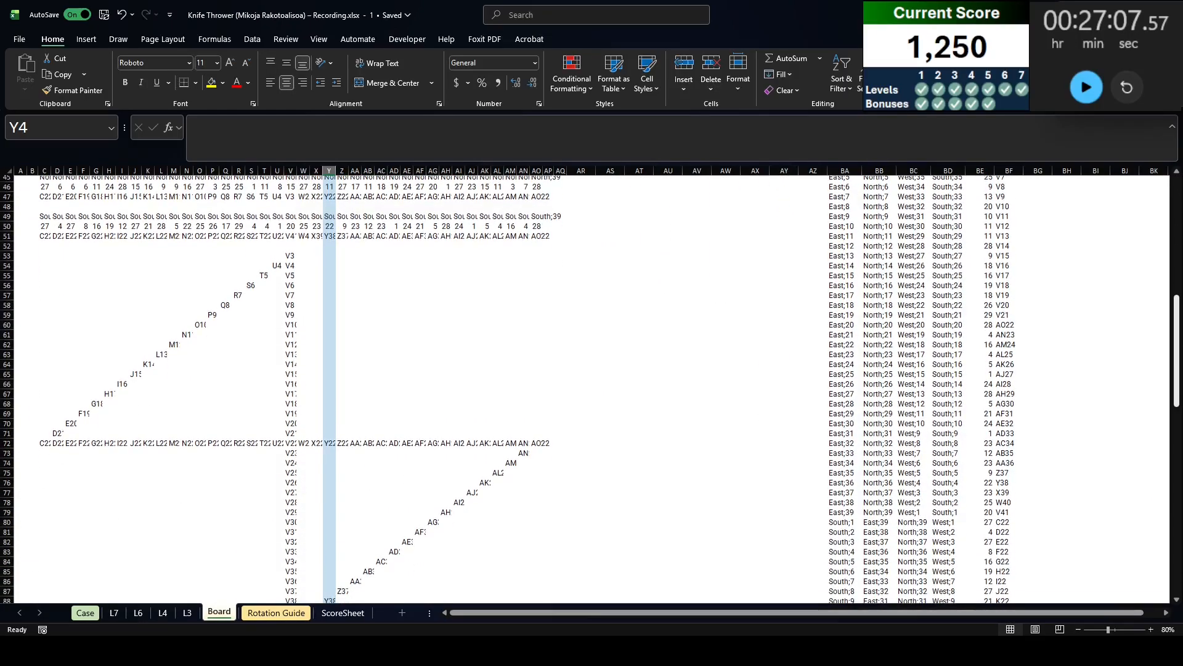
scroll(589, 356, "up", 15)
Examine the West and East throw lookup tables against the rows and edge cells of the knife board
left_click(635, 328)
left_click(697, 328)
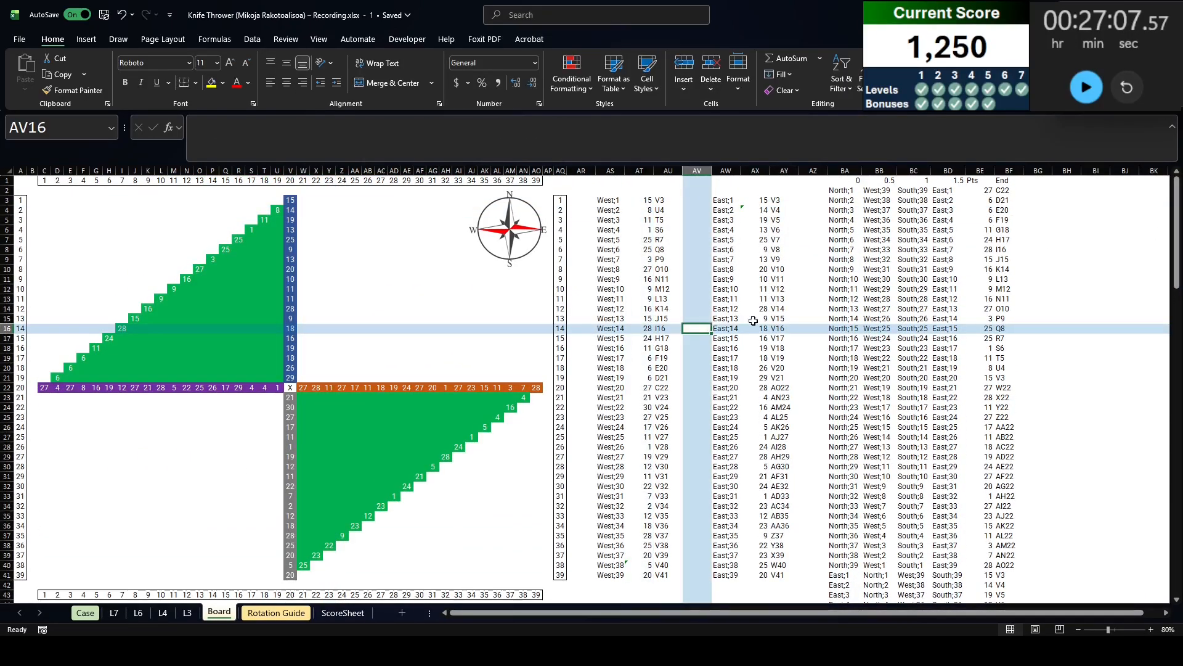
left_click(754, 321)
left_click(619, 327)
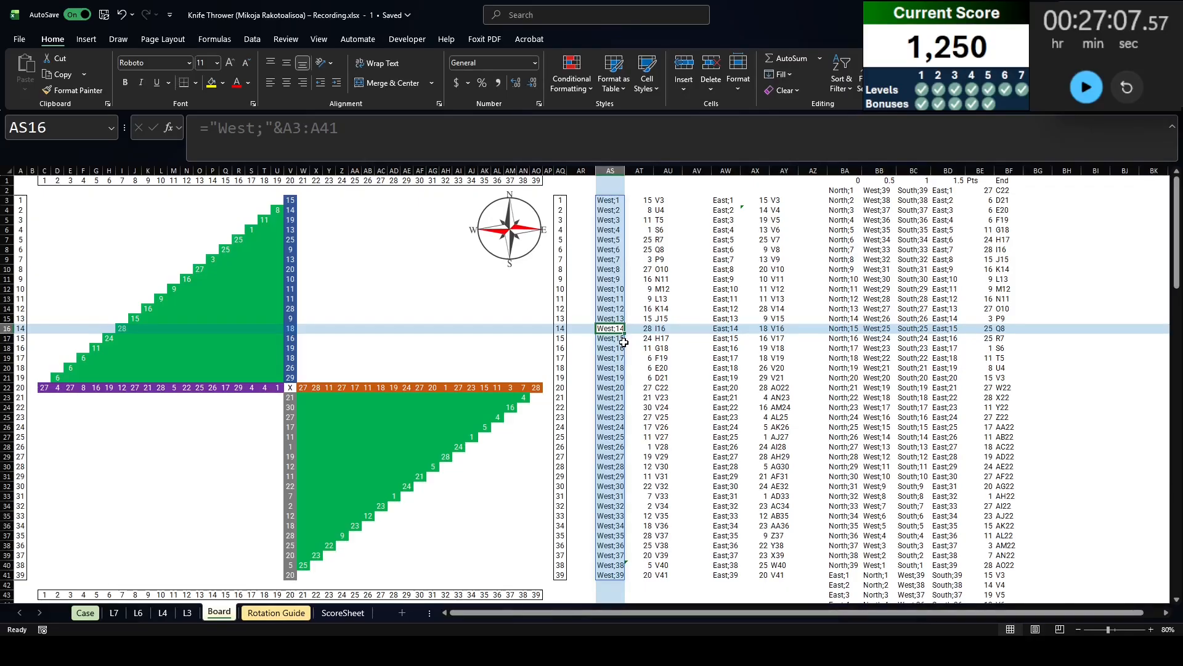
left_click(45, 201)
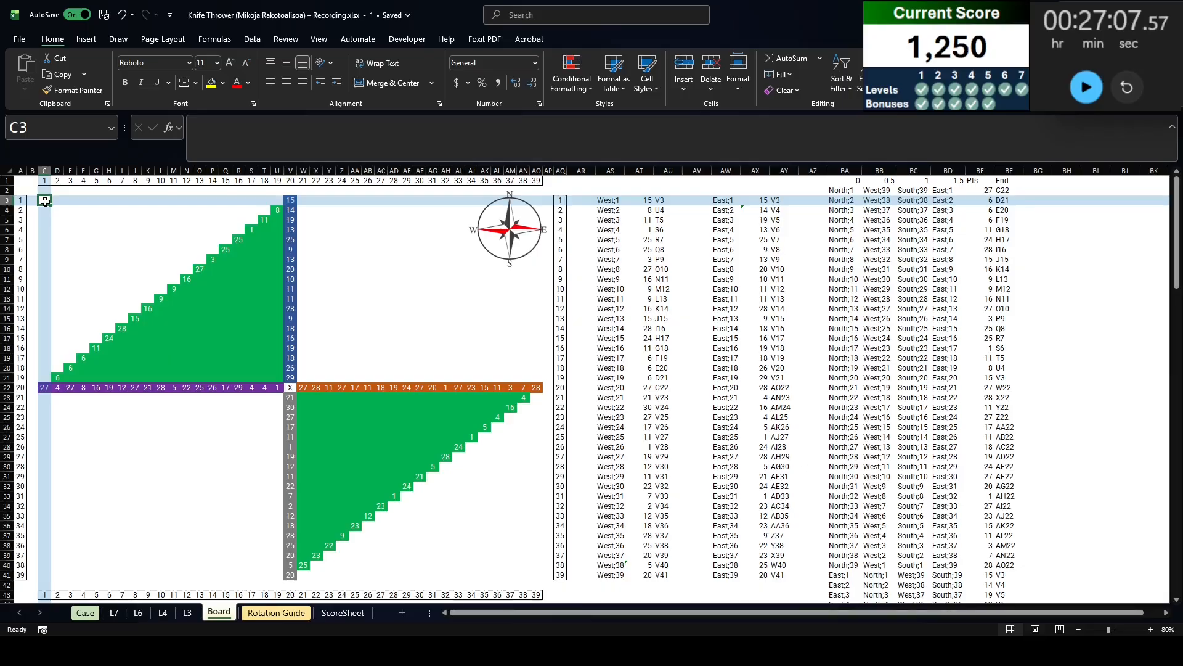
left_click(538, 201)
left_click_drag(531, 202, 665, 203)
key("Delete")
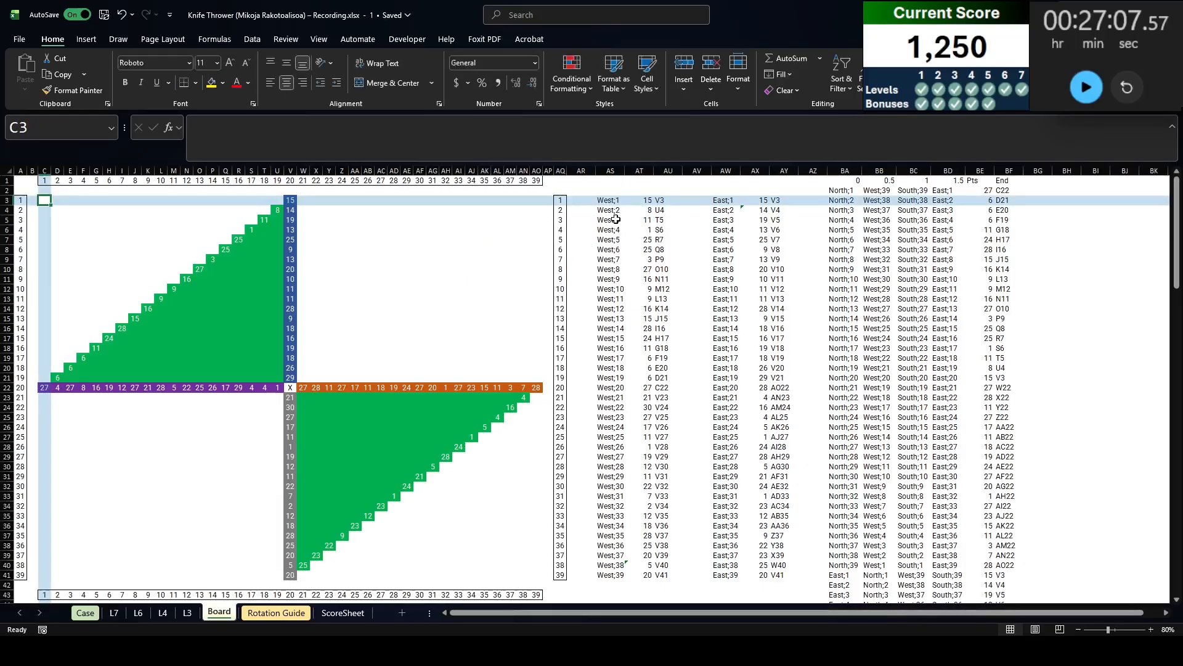
left_click(535, 200)
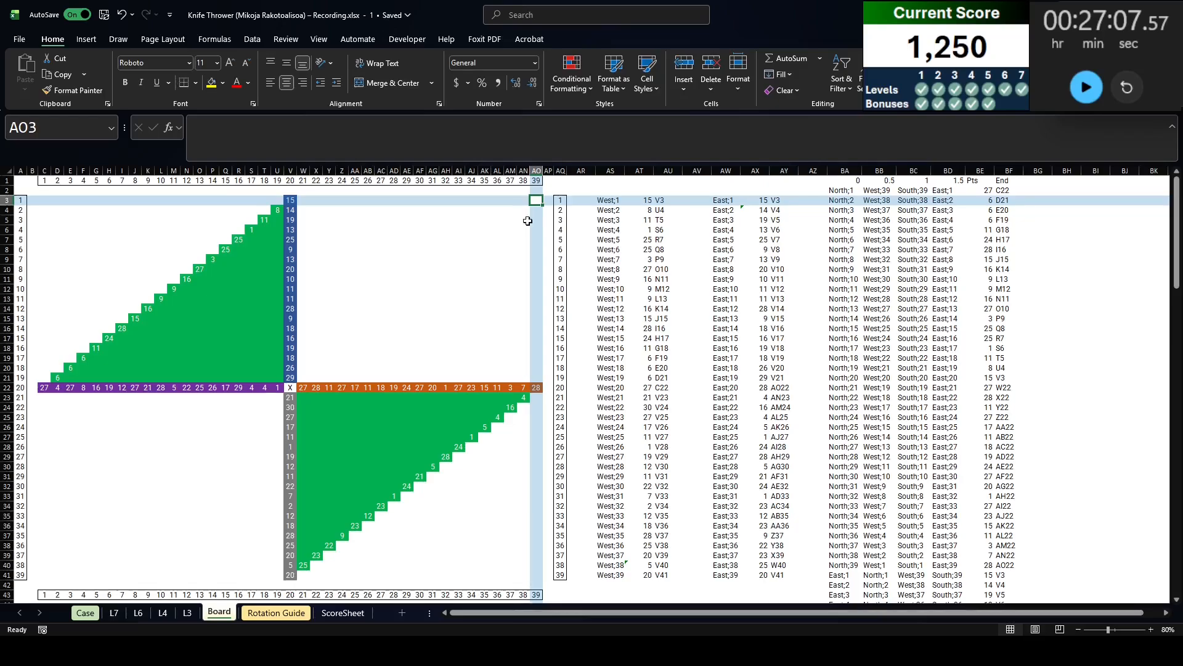
scroll(622, 315, "down", 2)
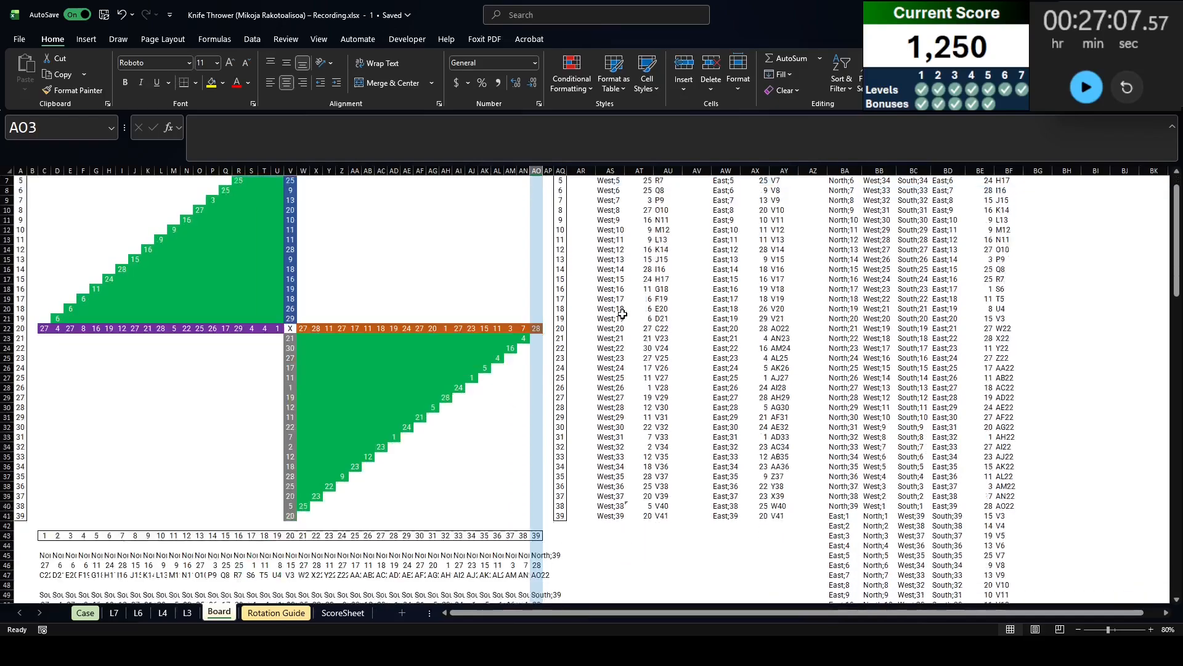
scroll(616, 312, "up", 2)
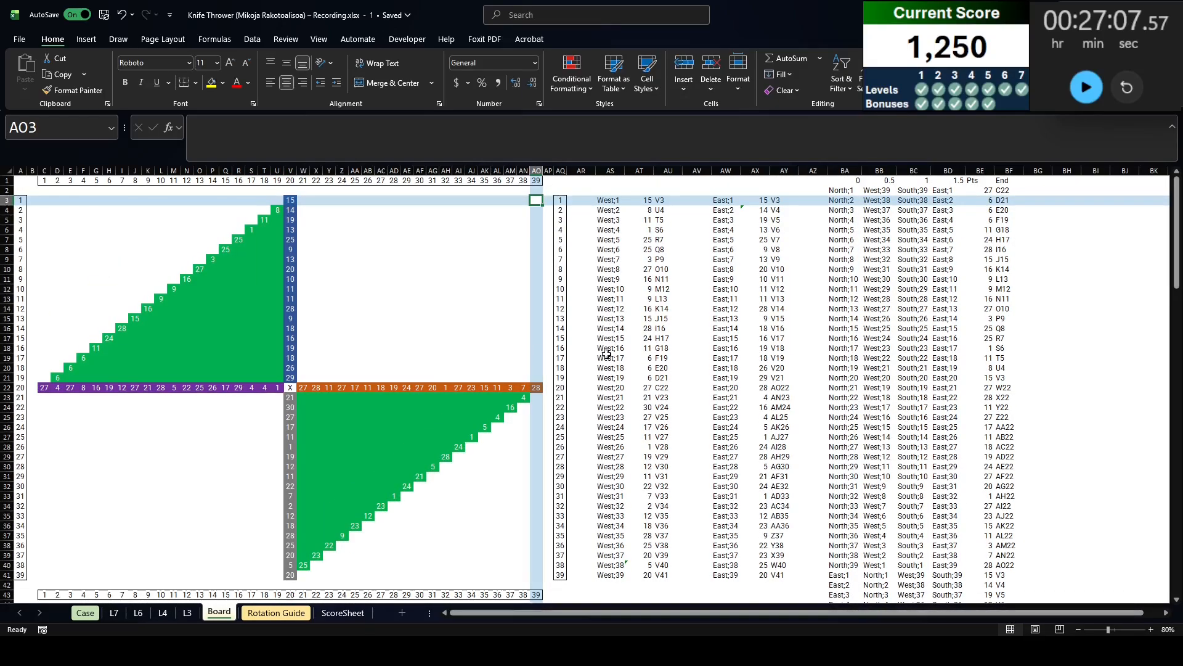
scroll(206, 576, "down", 1)
scroll(206, 576, "up", 1)
Review the Rotation Guide sheet, the Case sheet's instructions, and its title and author header
left_click(268, 614)
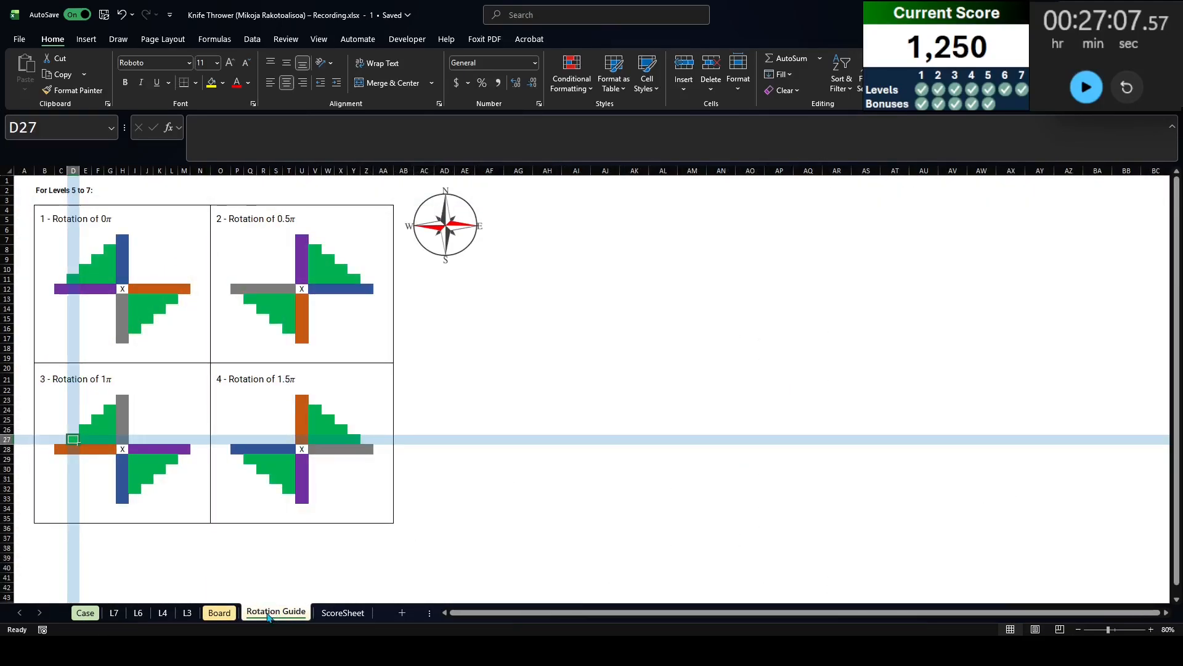
left_click(86, 612)
scroll(254, 351, "up", 1)
scroll(254, 351, "down", 1)
left_click(321, 254)
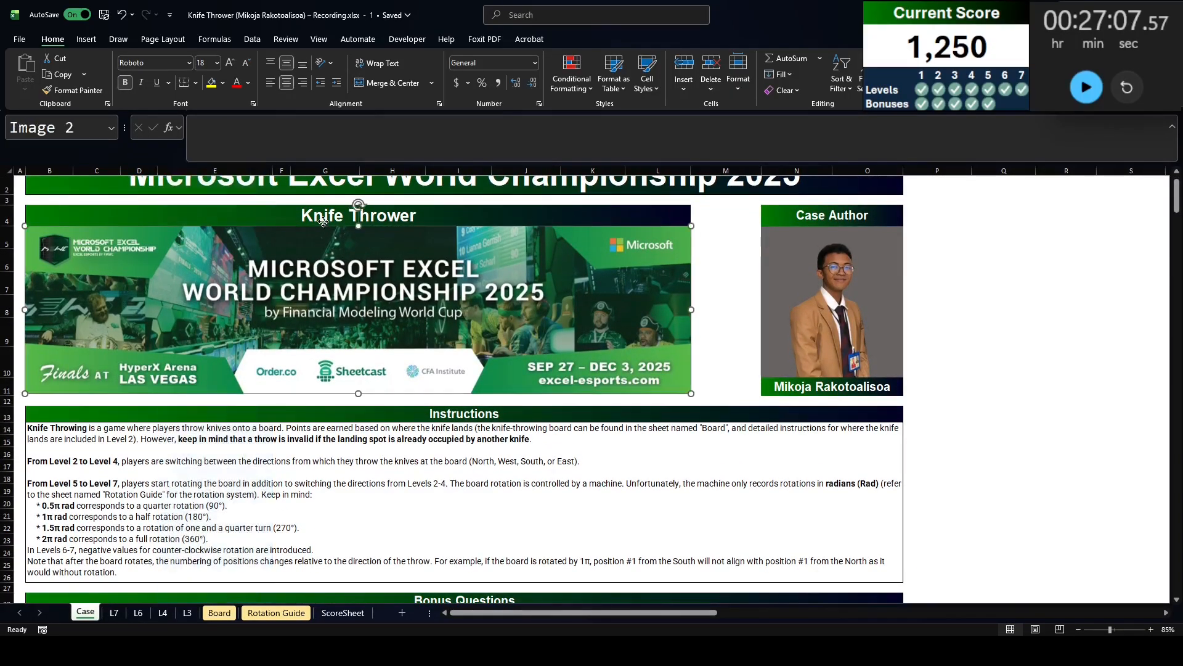
left_click(821, 387)
scroll(821, 386, "up", 1)
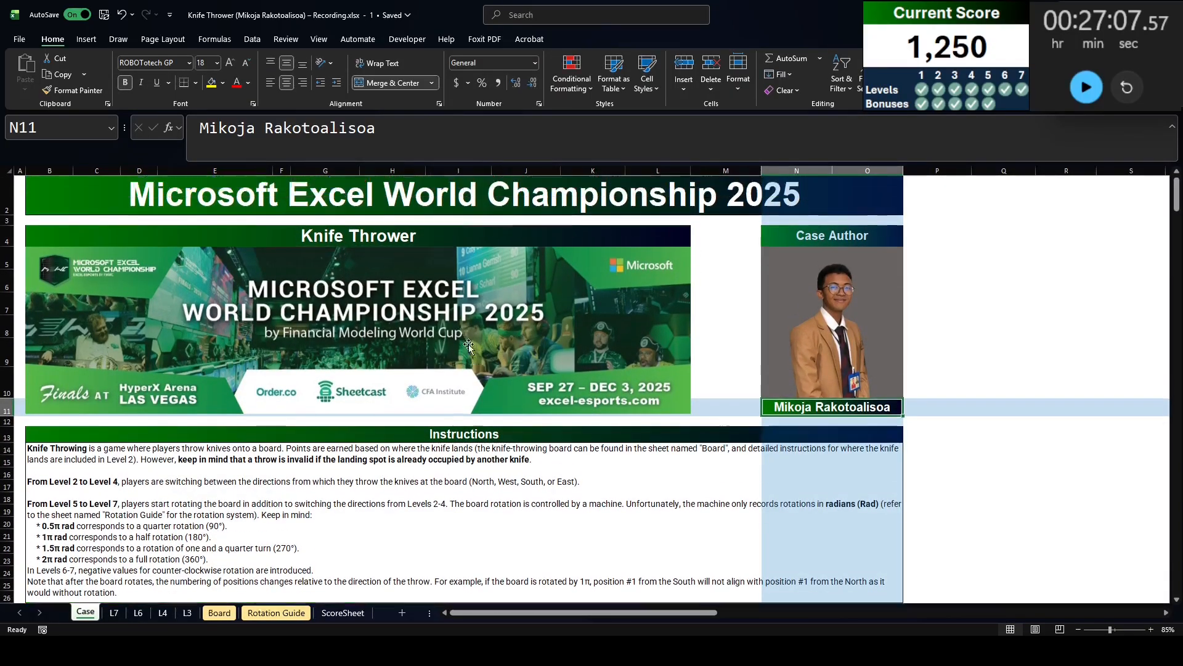
left_click(328, 246)
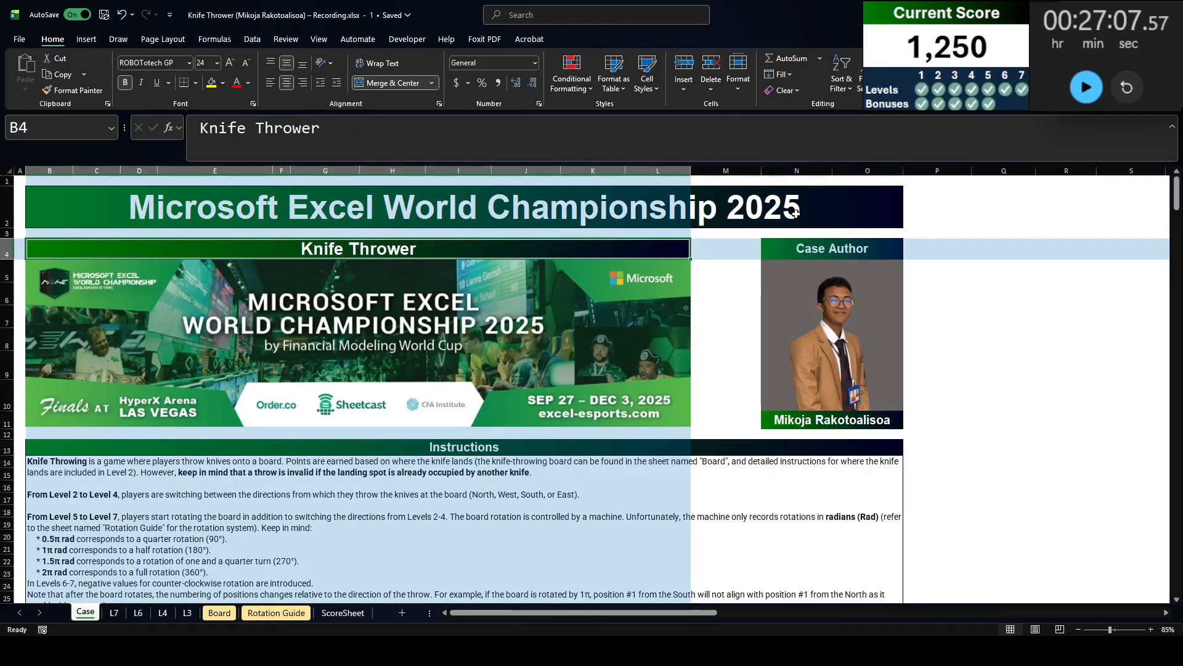